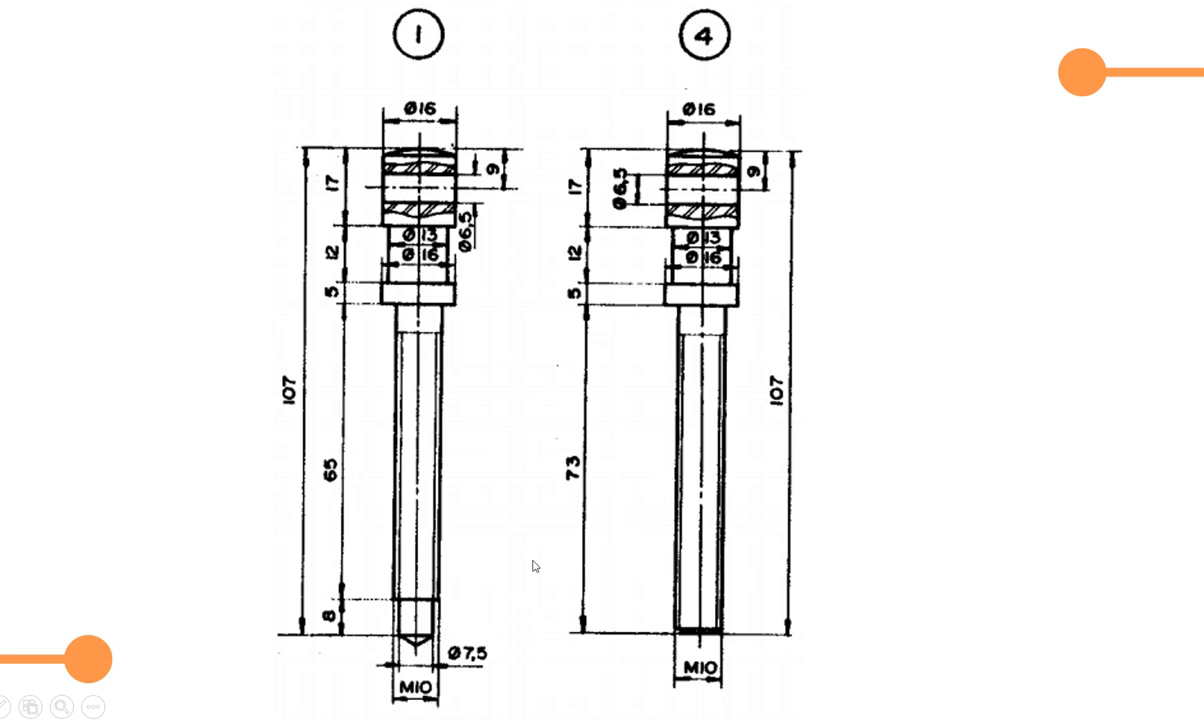
- Switch to SOLIDWORKS and sketch a circle of about 3.1 mm radius on the Right plane, centred on the screw head's axis
key(alt+Tab)
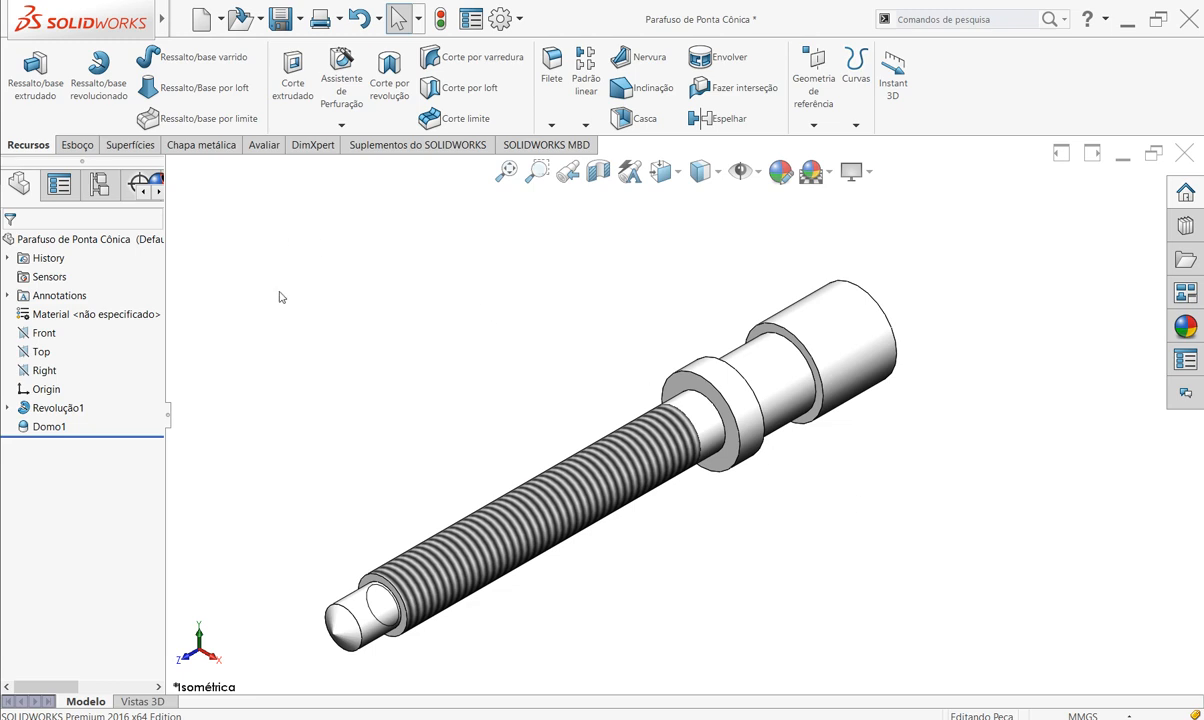
click(77, 145)
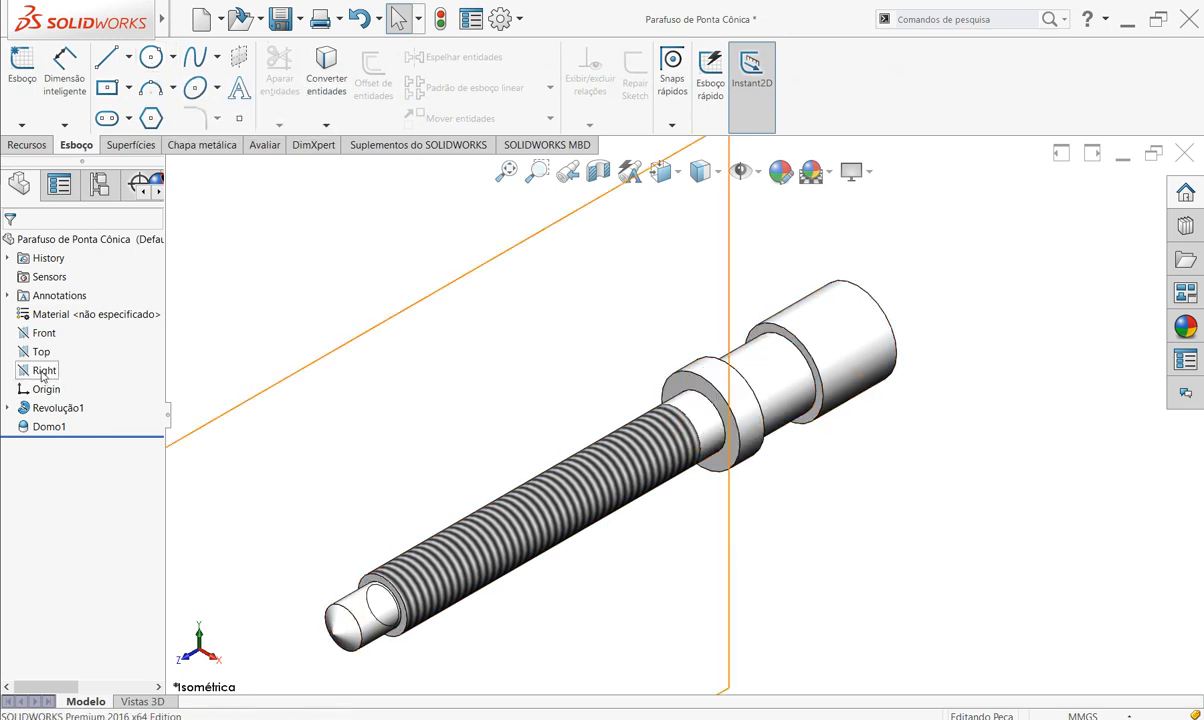
click(43, 372)
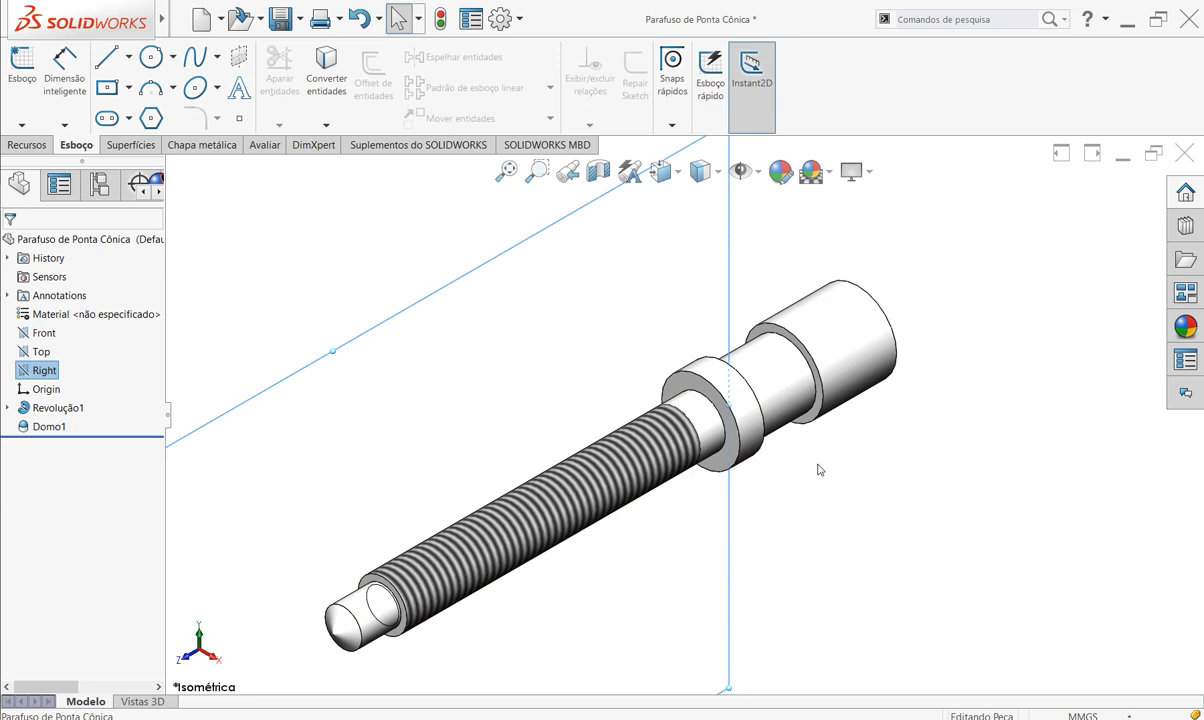
key(ctrl+8)
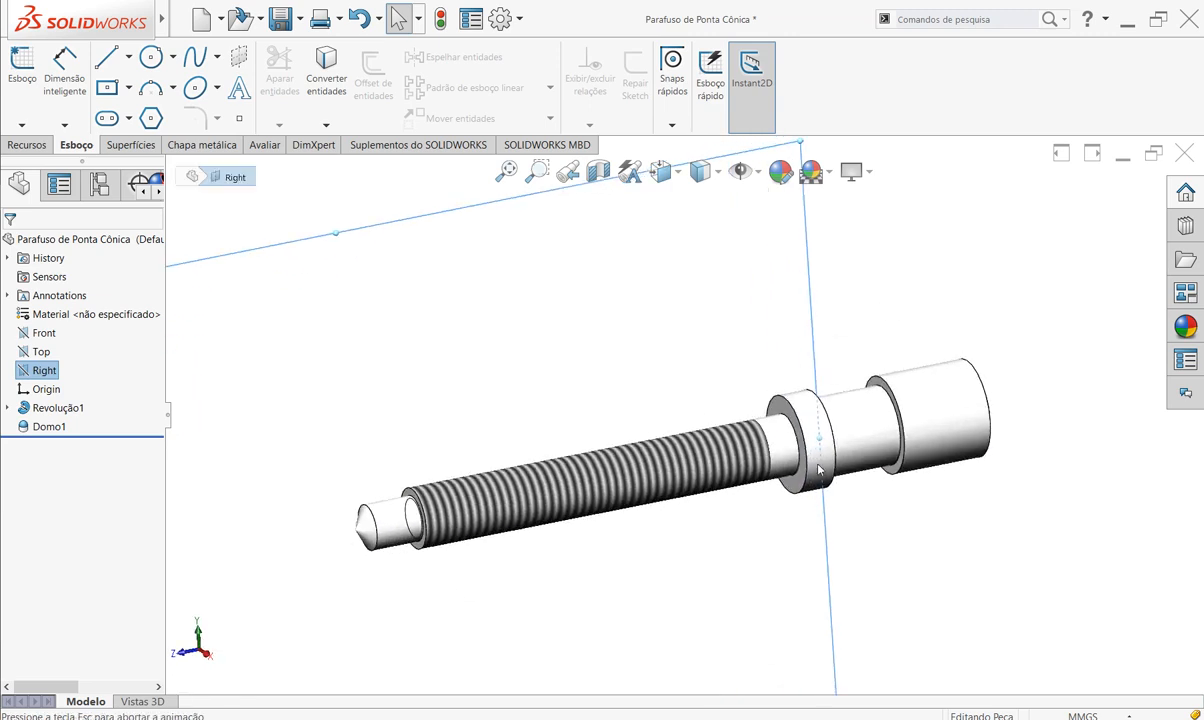
click(151, 57)
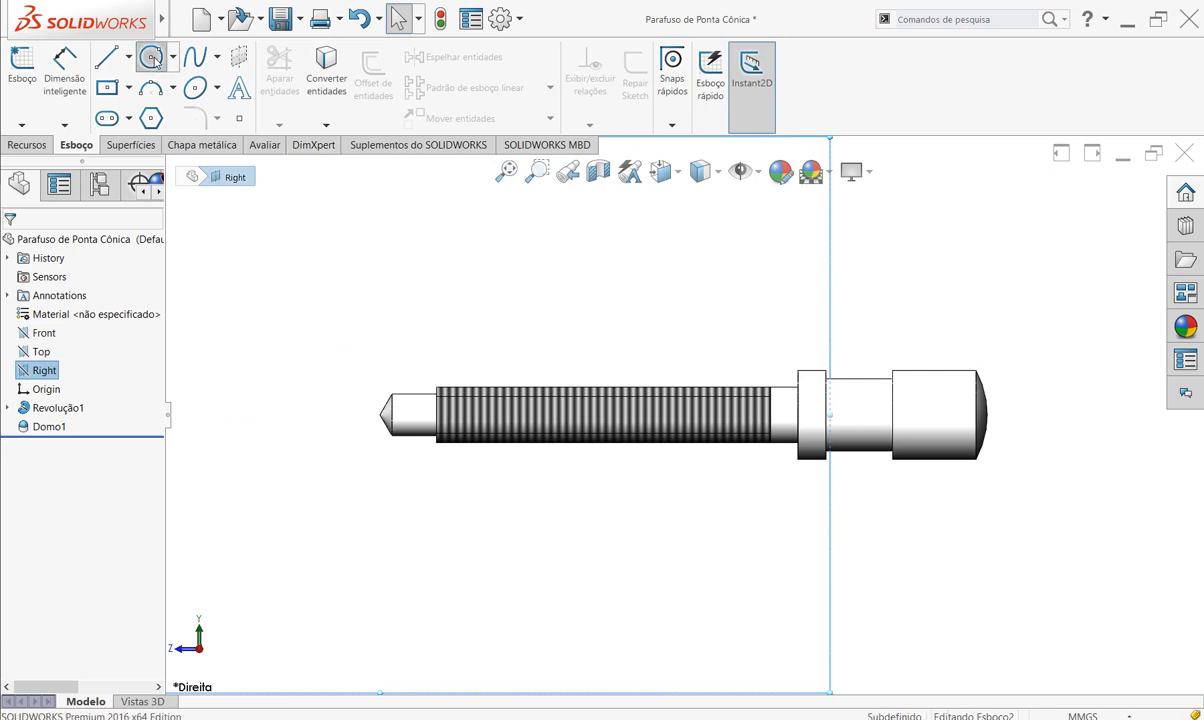
click(933, 414)
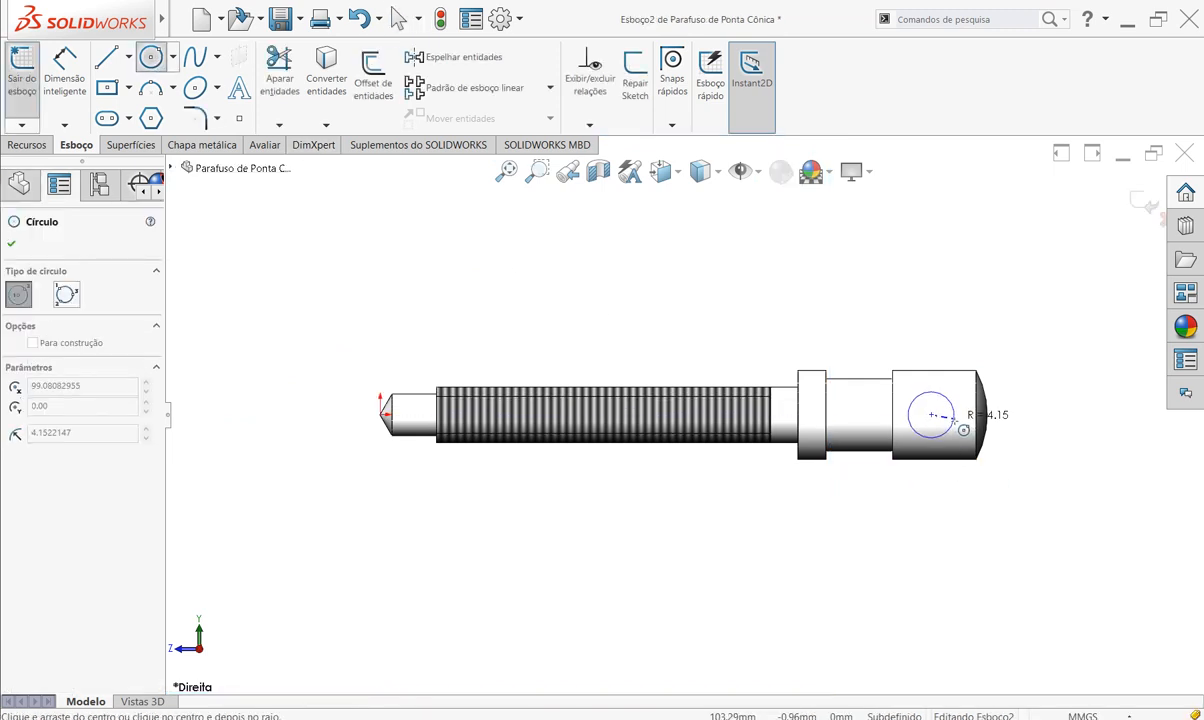
click(949, 423)
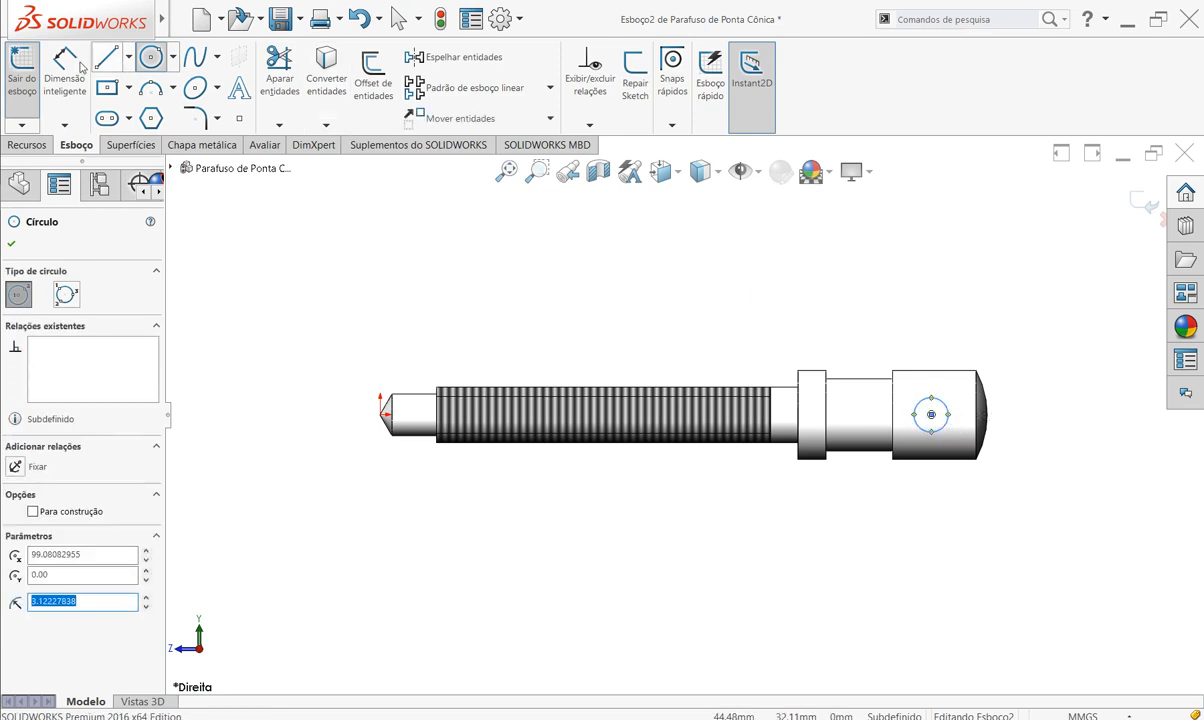
- Dimension the circle's diameter on the screw head as 6.5 mm
click(64, 75)
click(946, 405)
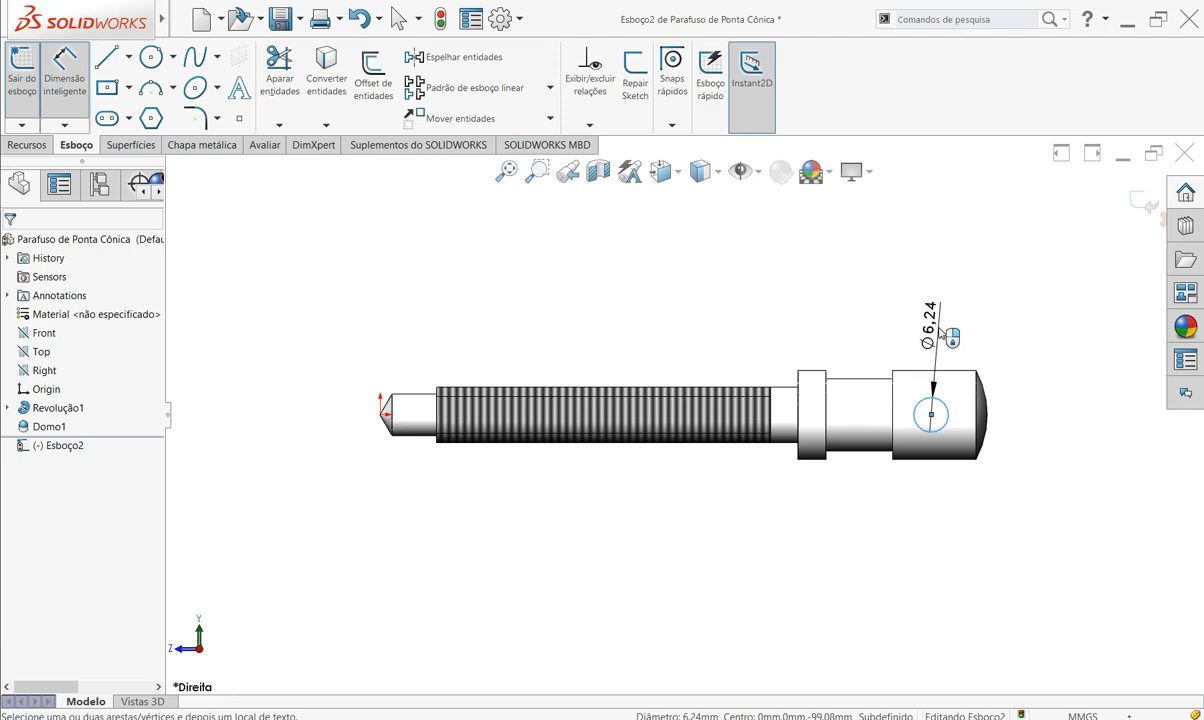
click(942, 336)
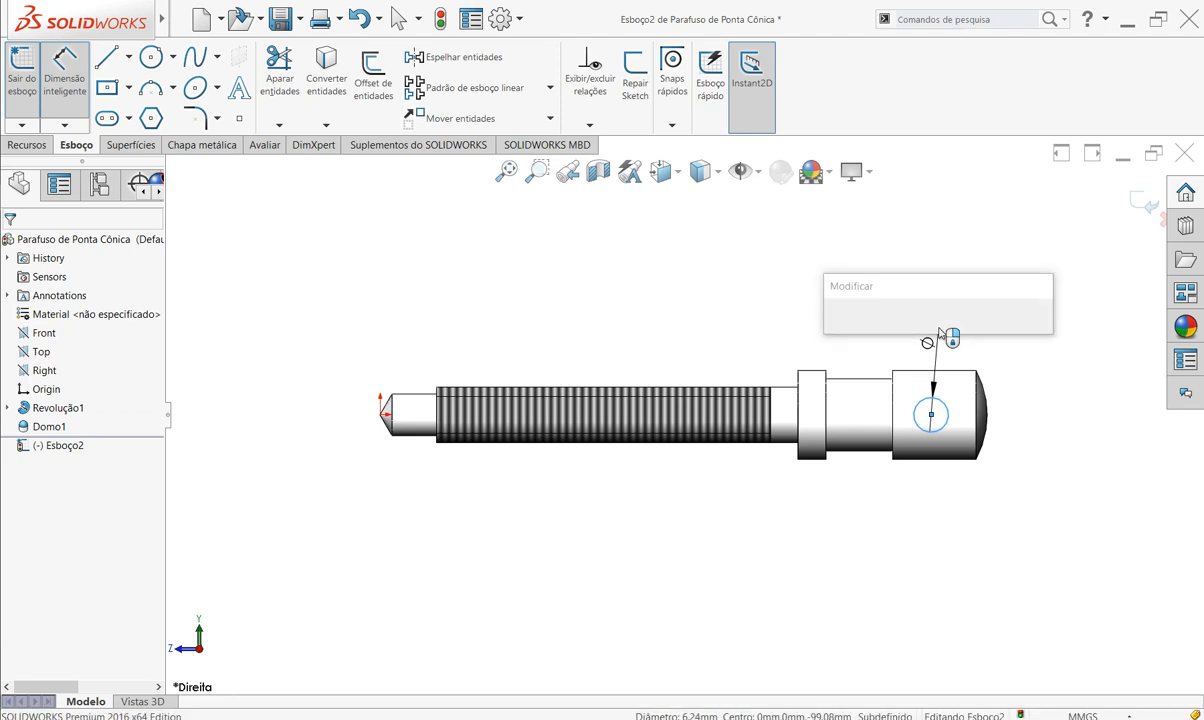
key(Return)
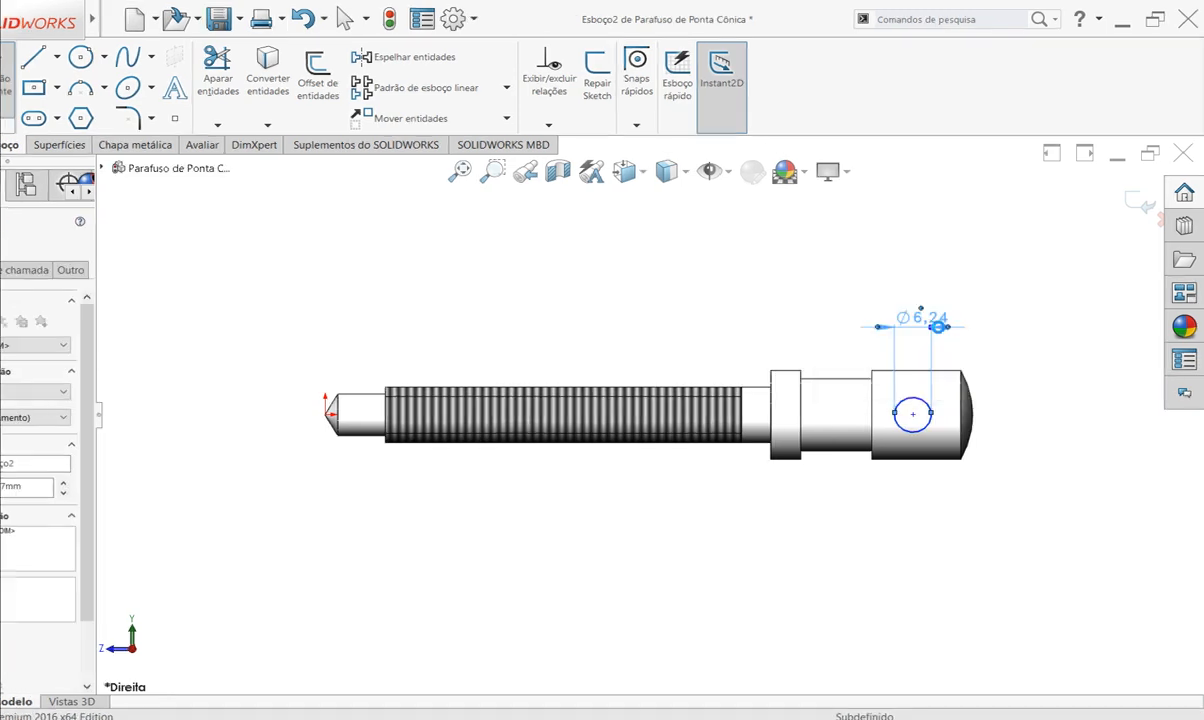
double_click(930, 320)
text(6.5)
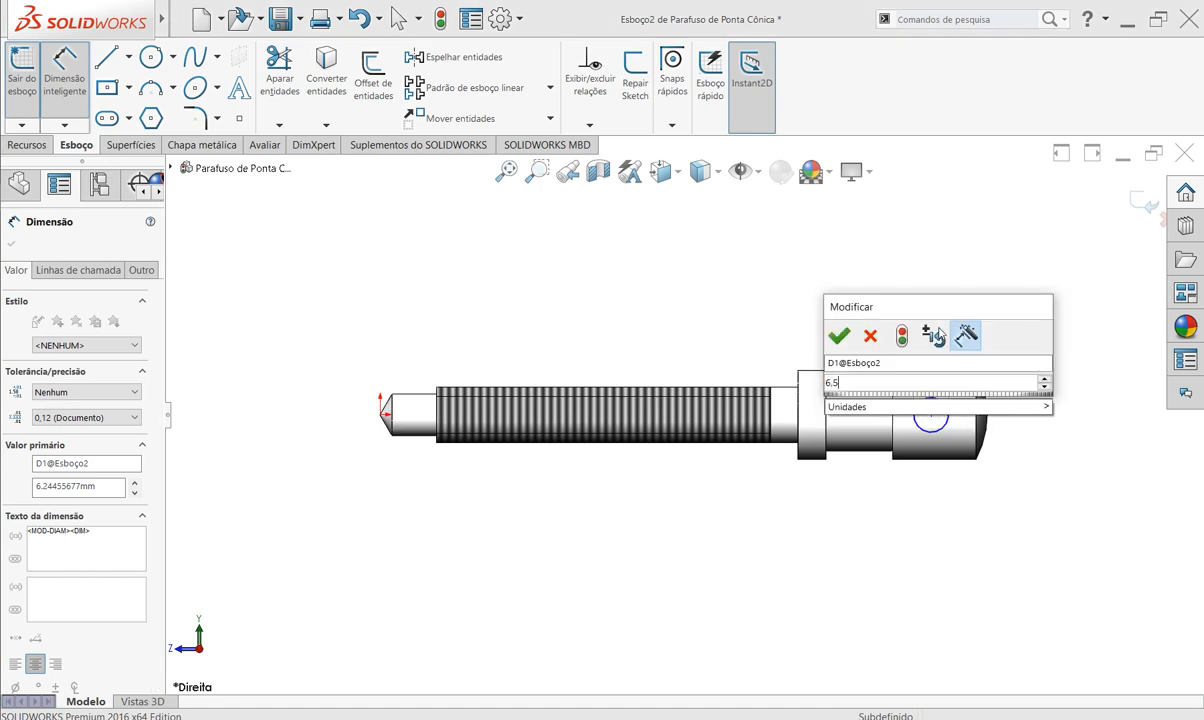
key(Return)
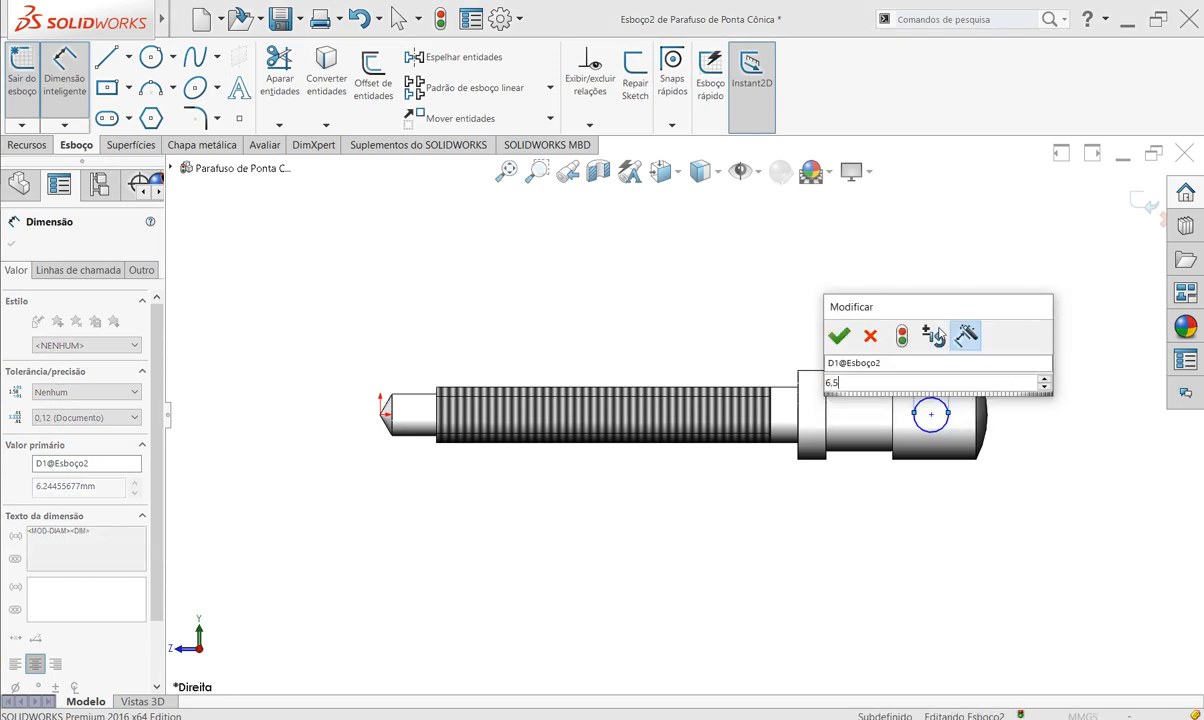
key(Escape)
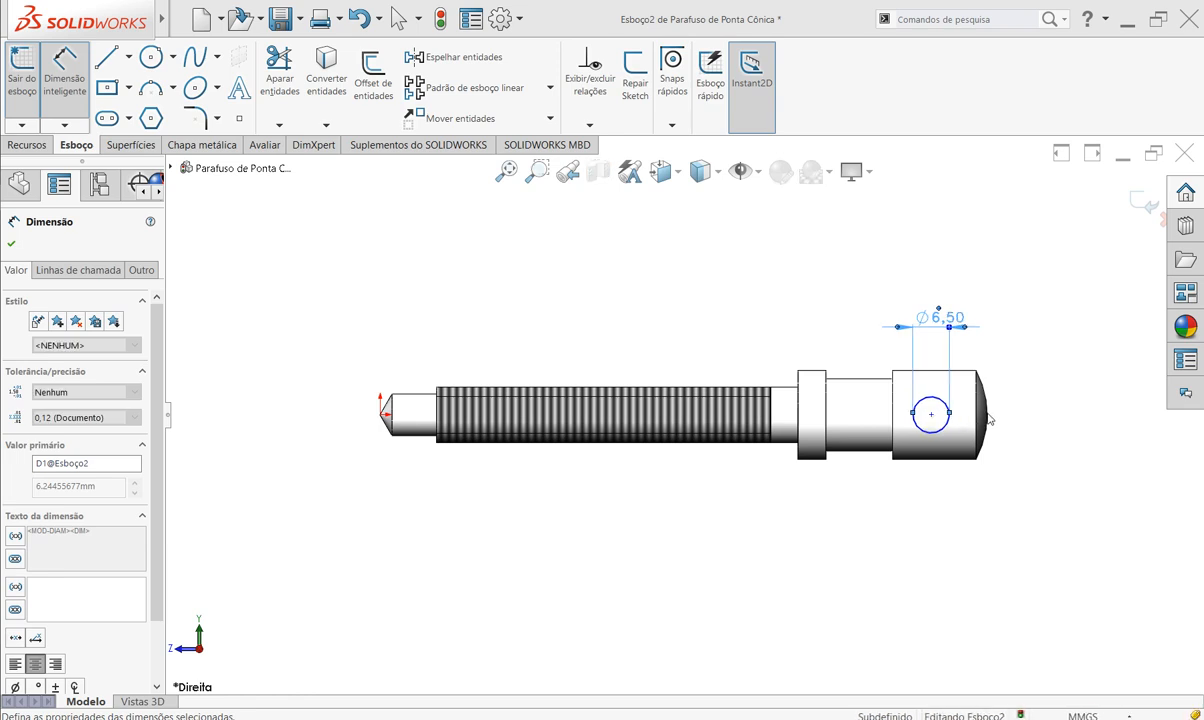
key(Escape)
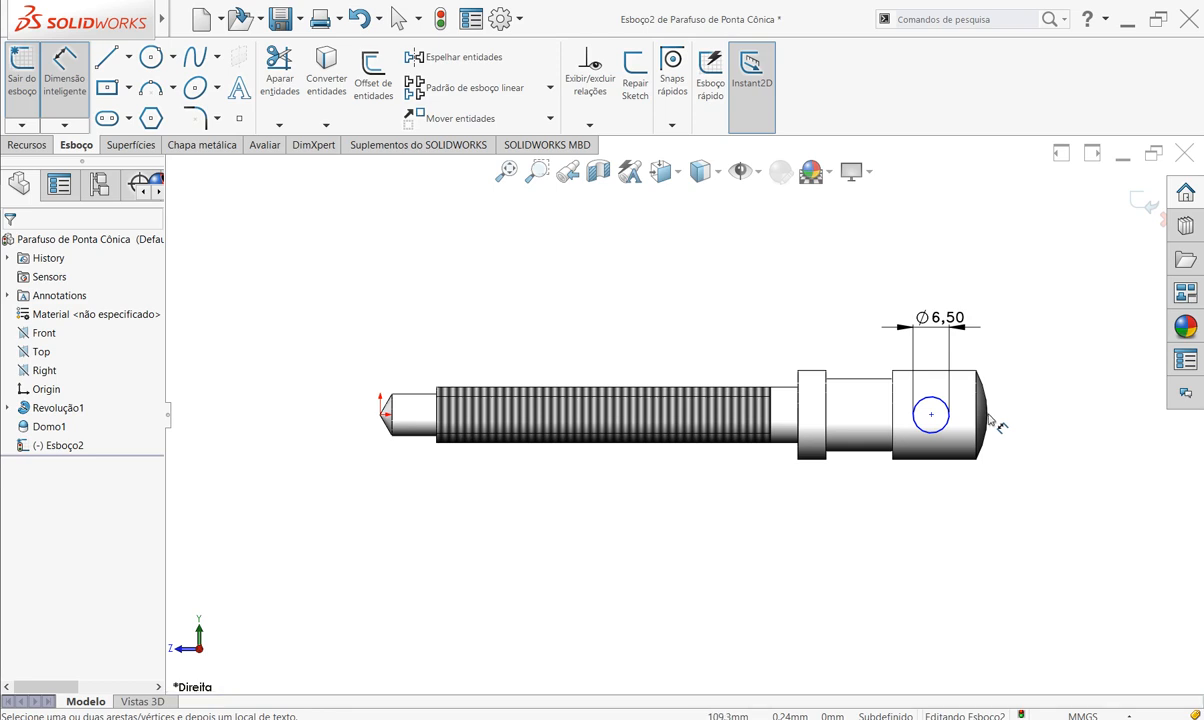
- Dimension the distance from the circle's centre to the edge at the base of the head's dome as 7 mm
click(931, 414)
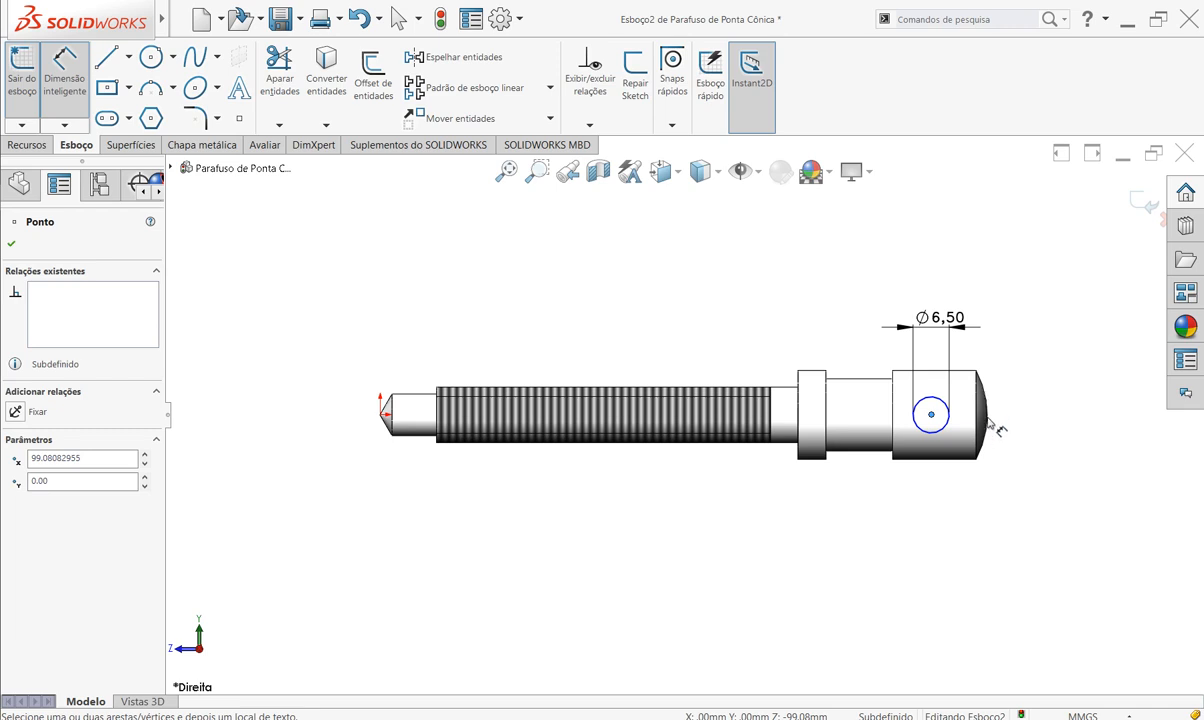
key(Tab)
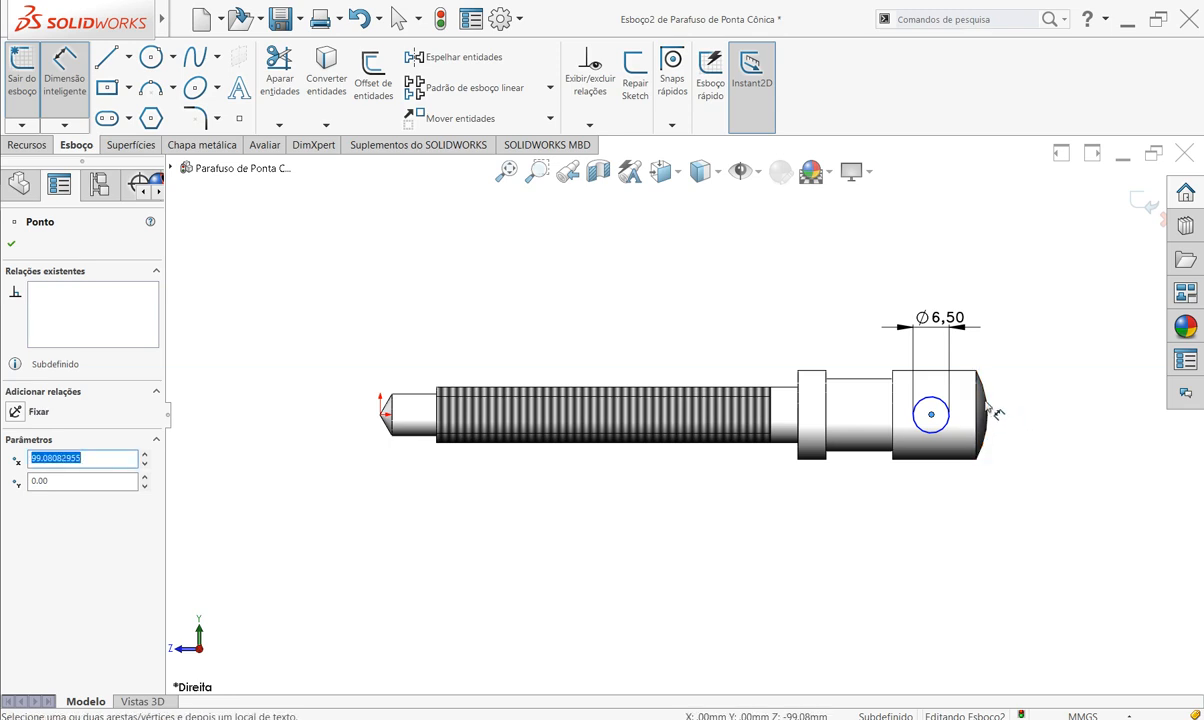
click(977, 420)
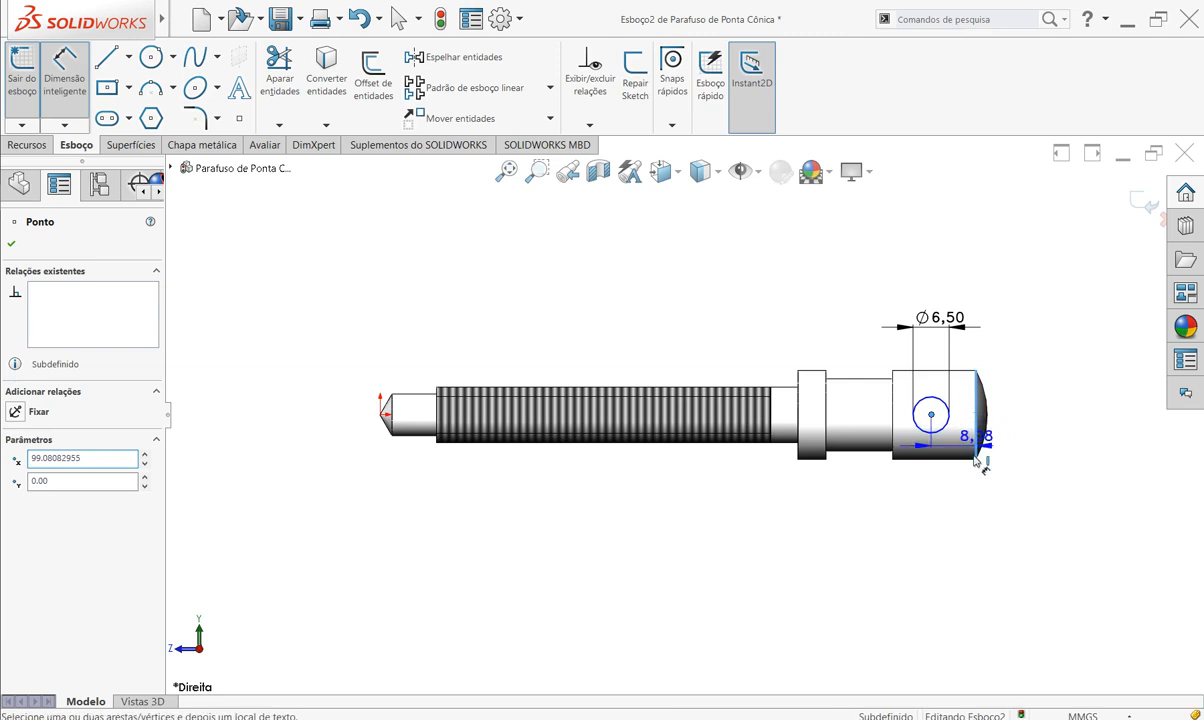
click(948, 505)
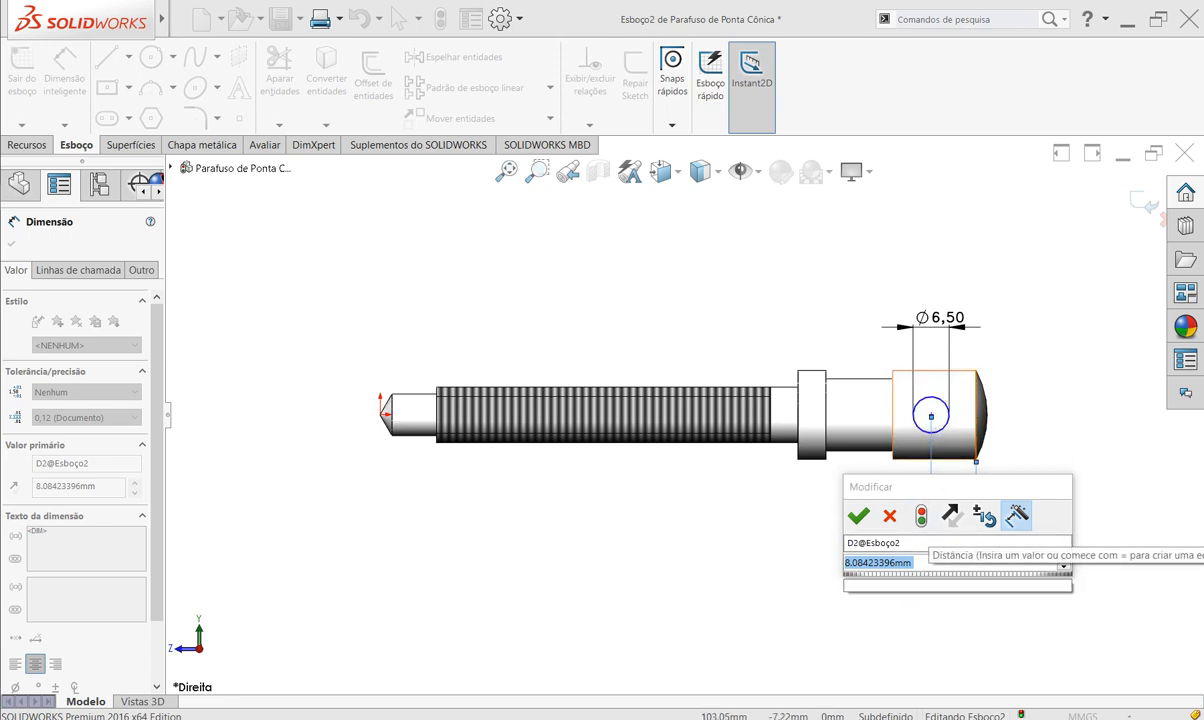
text(7)
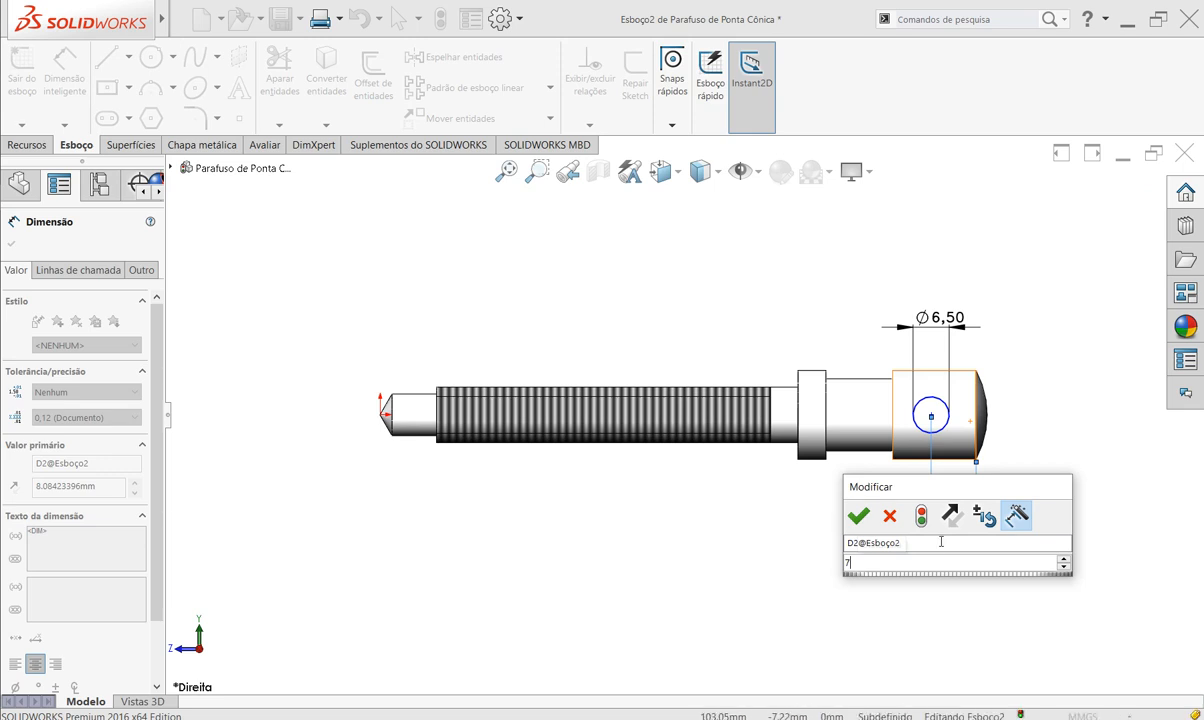
key(Escape)
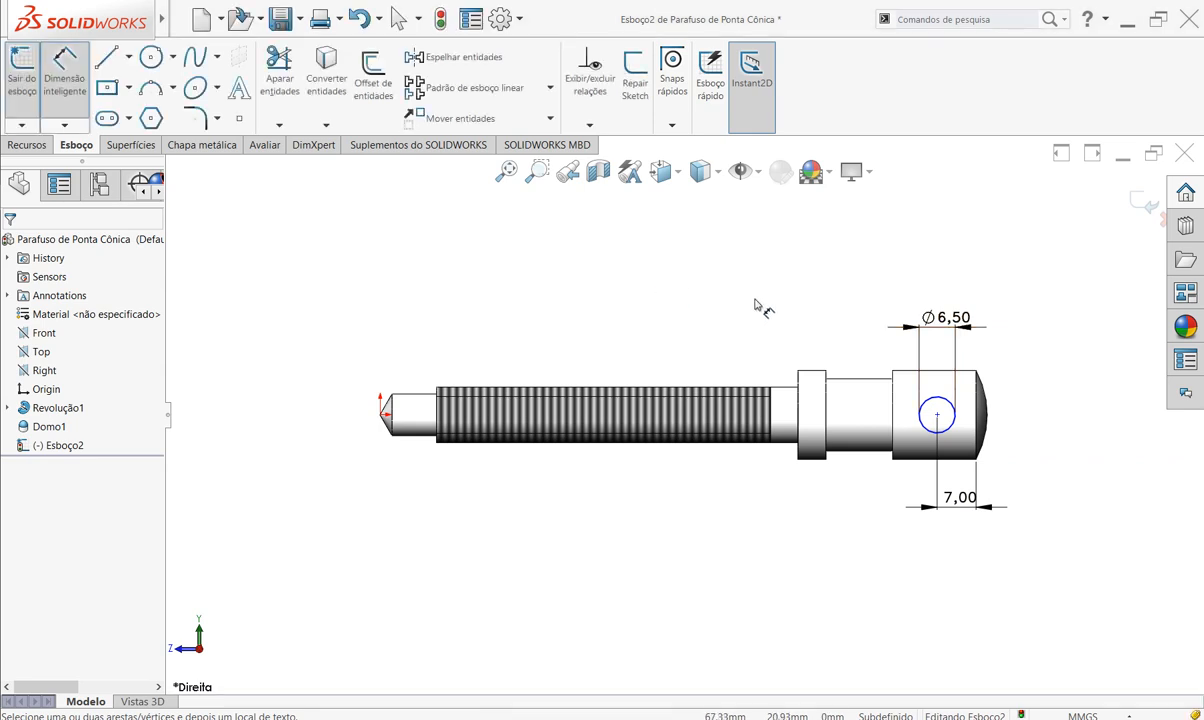
right_click(686, 286)
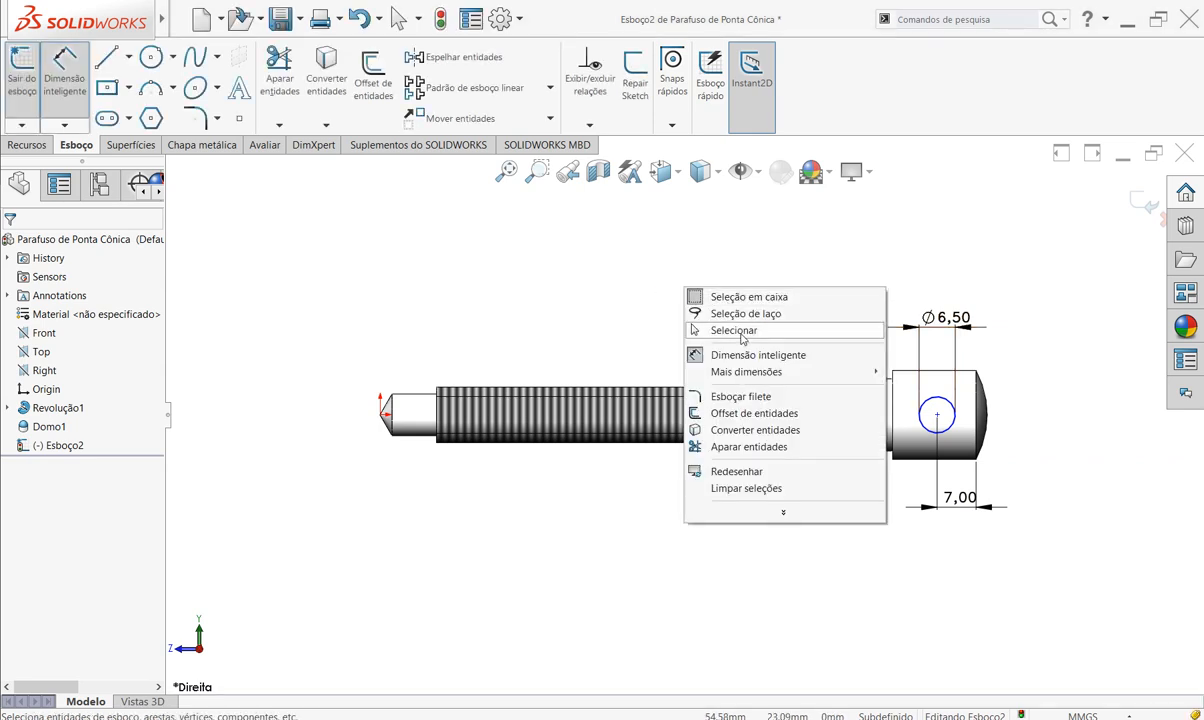
click(742, 318)
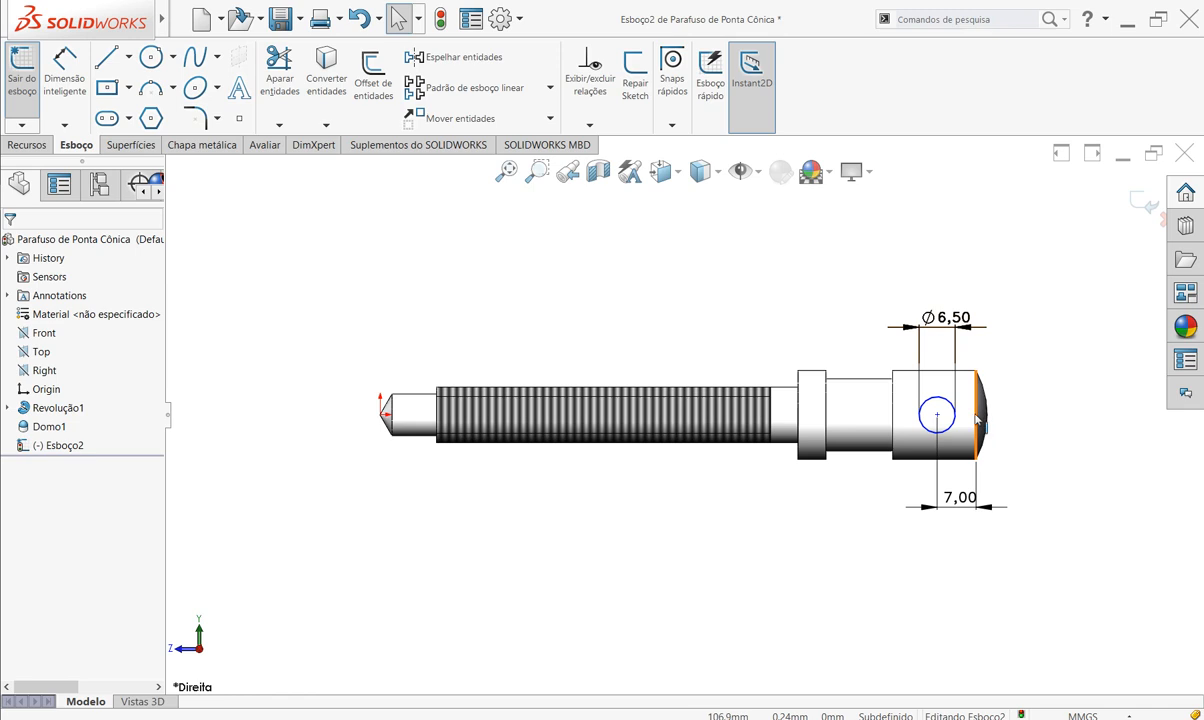
- Dimension the vertical distance from the circle's centre to the head's upper outline as 8 mm
middle_drag(1021, 418, 1005, 419)
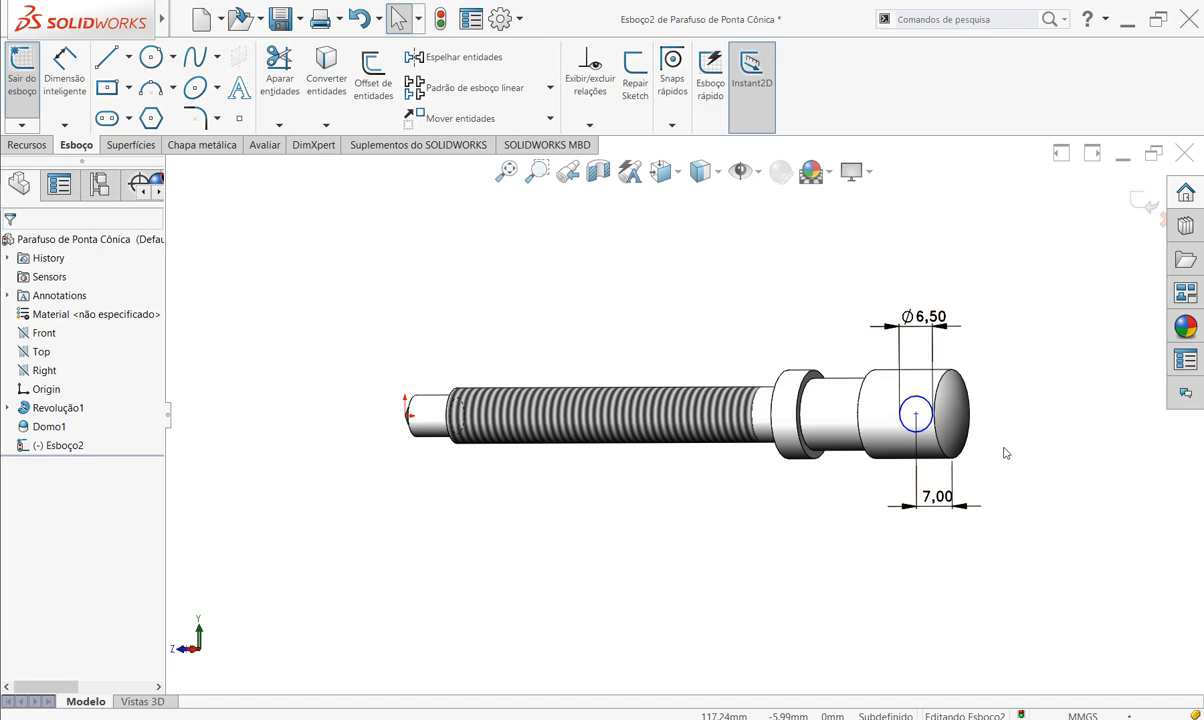
key(ctrl+4)
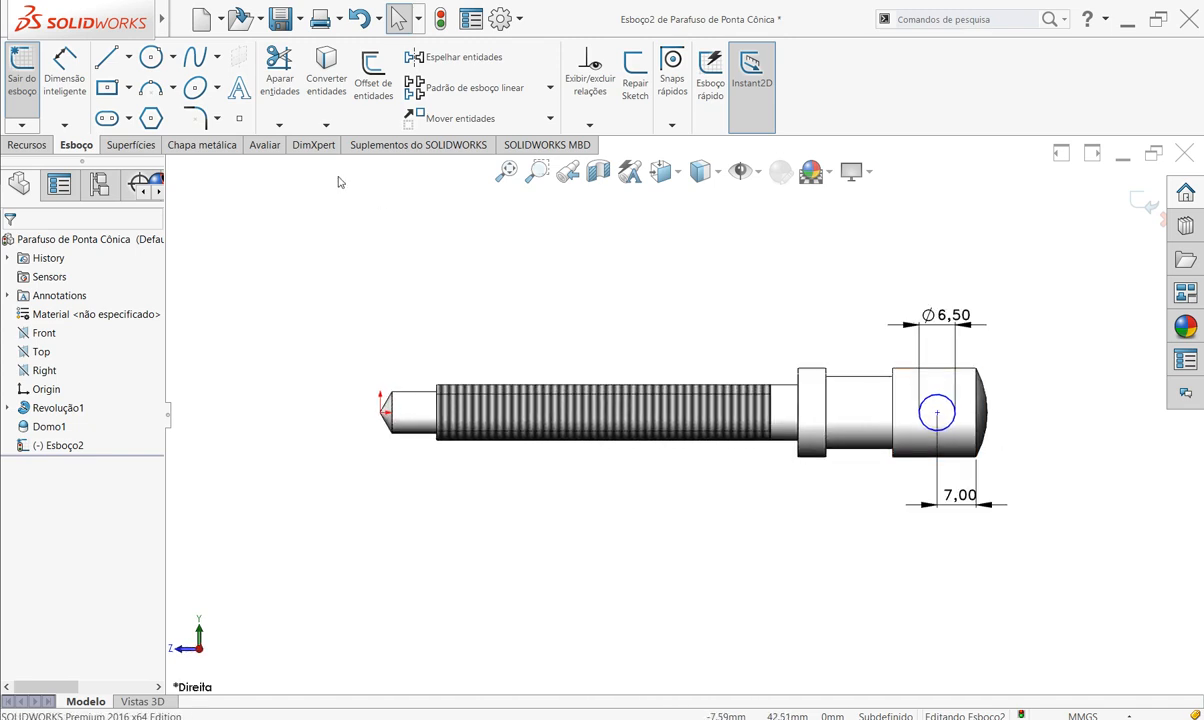
click(64, 70)
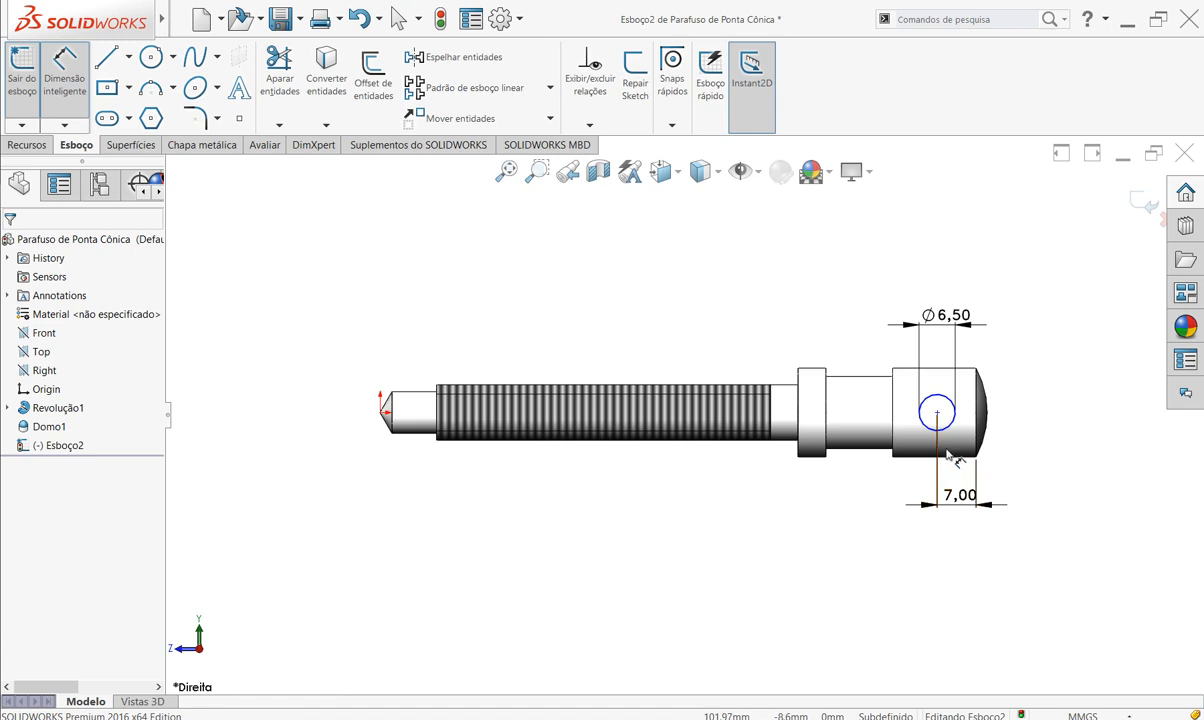
click(938, 413)
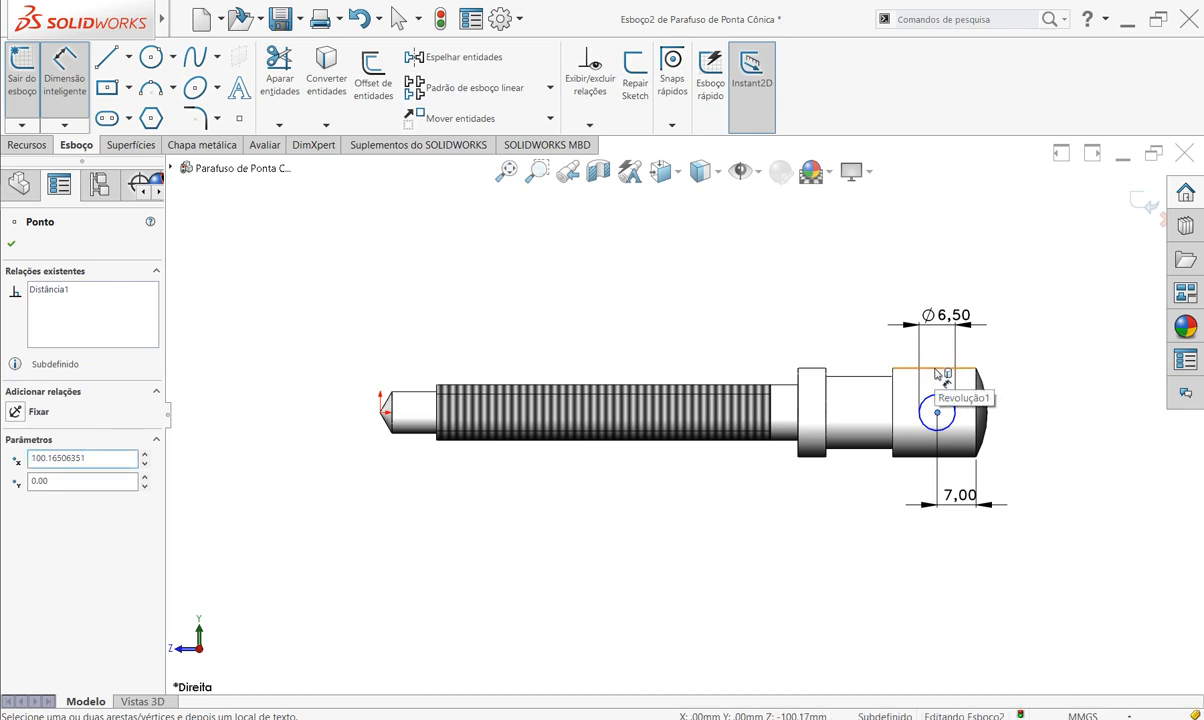
click(938, 371)
click(1058, 372)
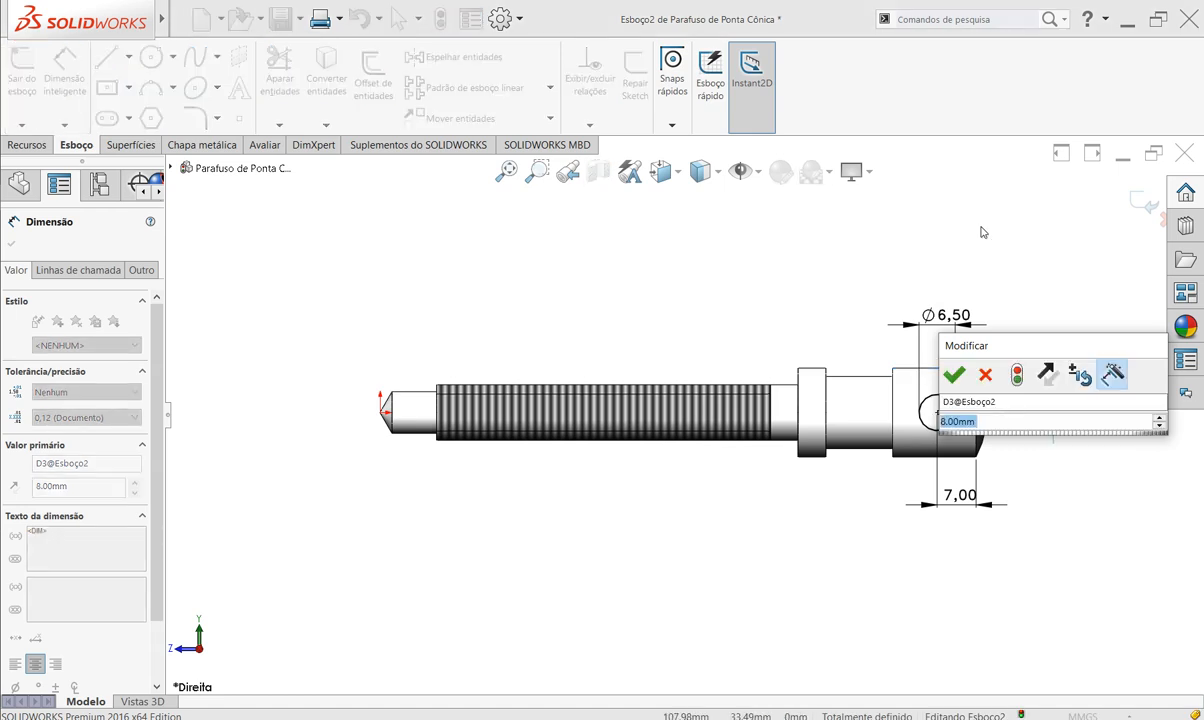
text(8)
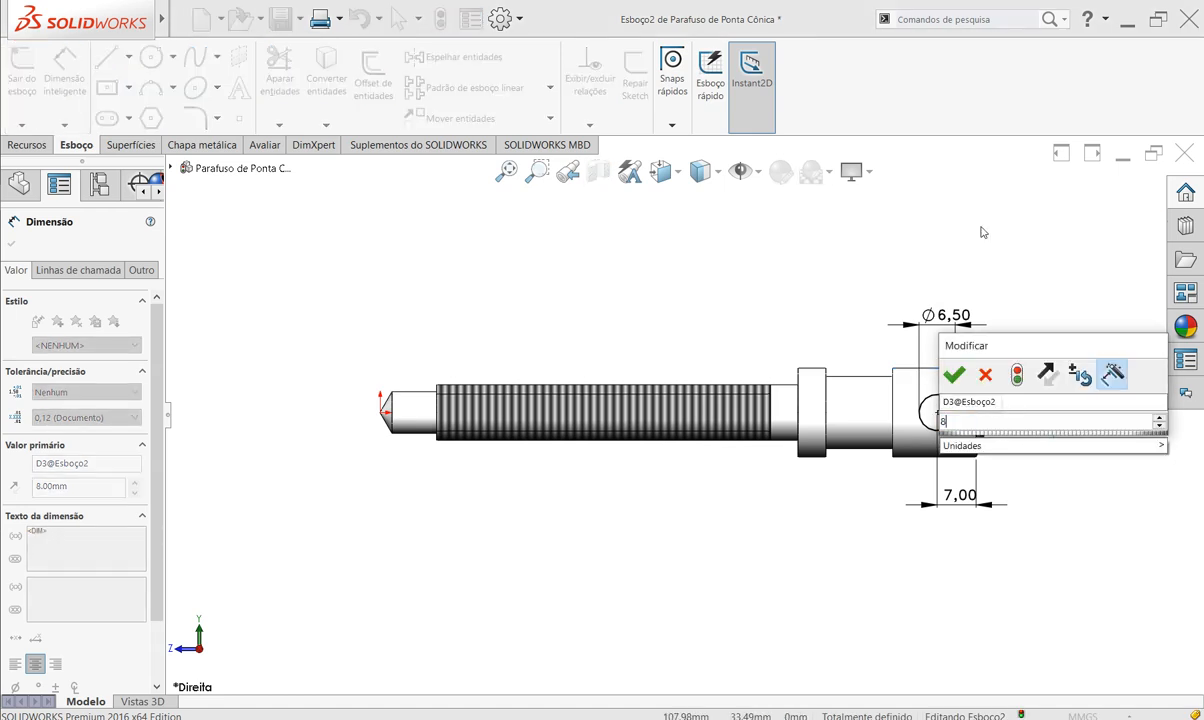
click(955, 384)
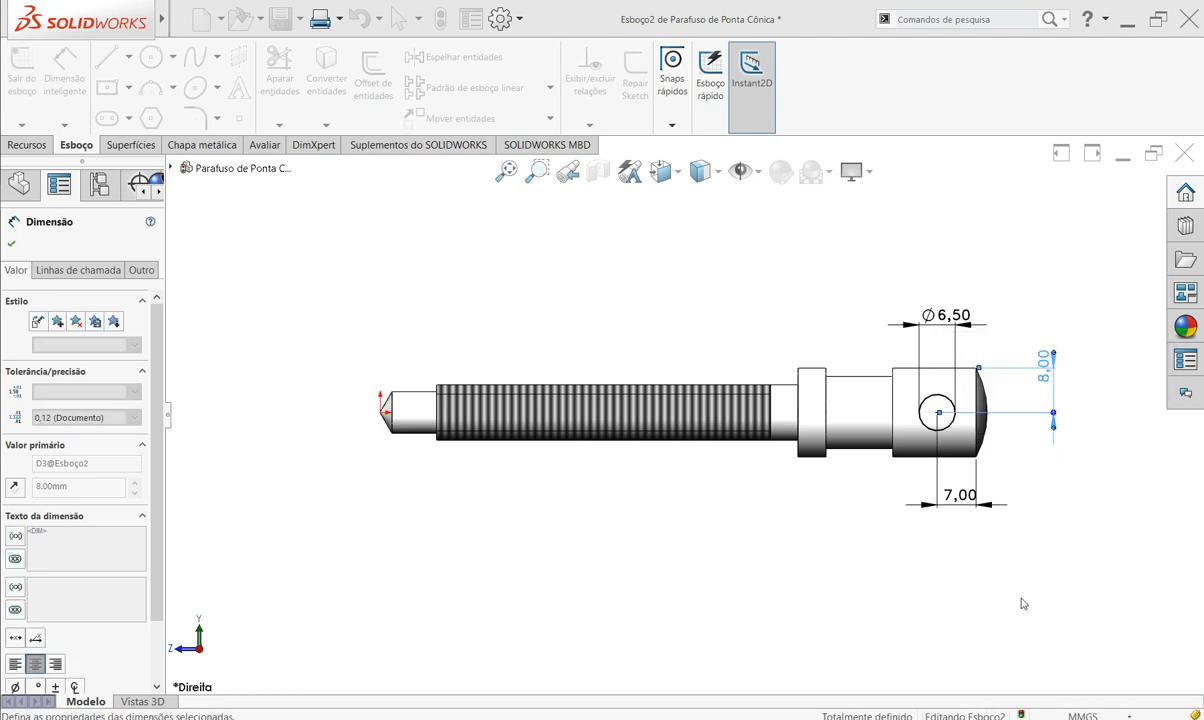
- Start an extruded cut from the 6.5 mm circle sketch and try a mid-plane end condition with a 20 mm depth
middle_drag(986, 588, 957, 390)
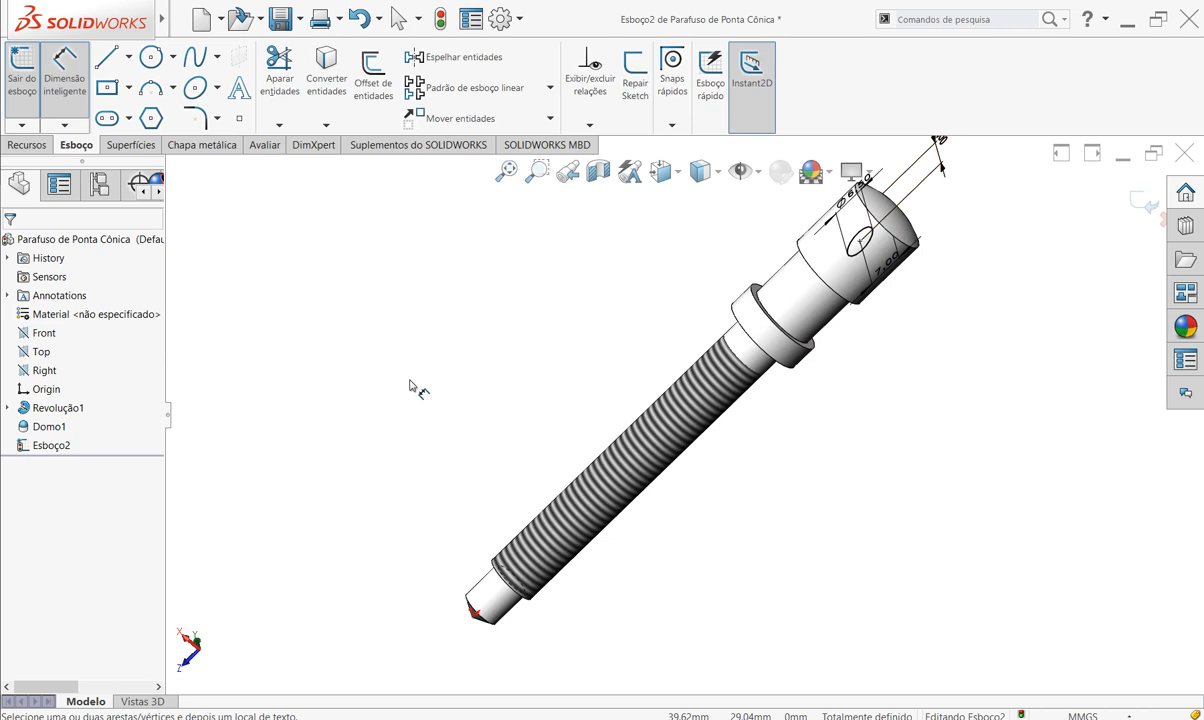
click(28, 145)
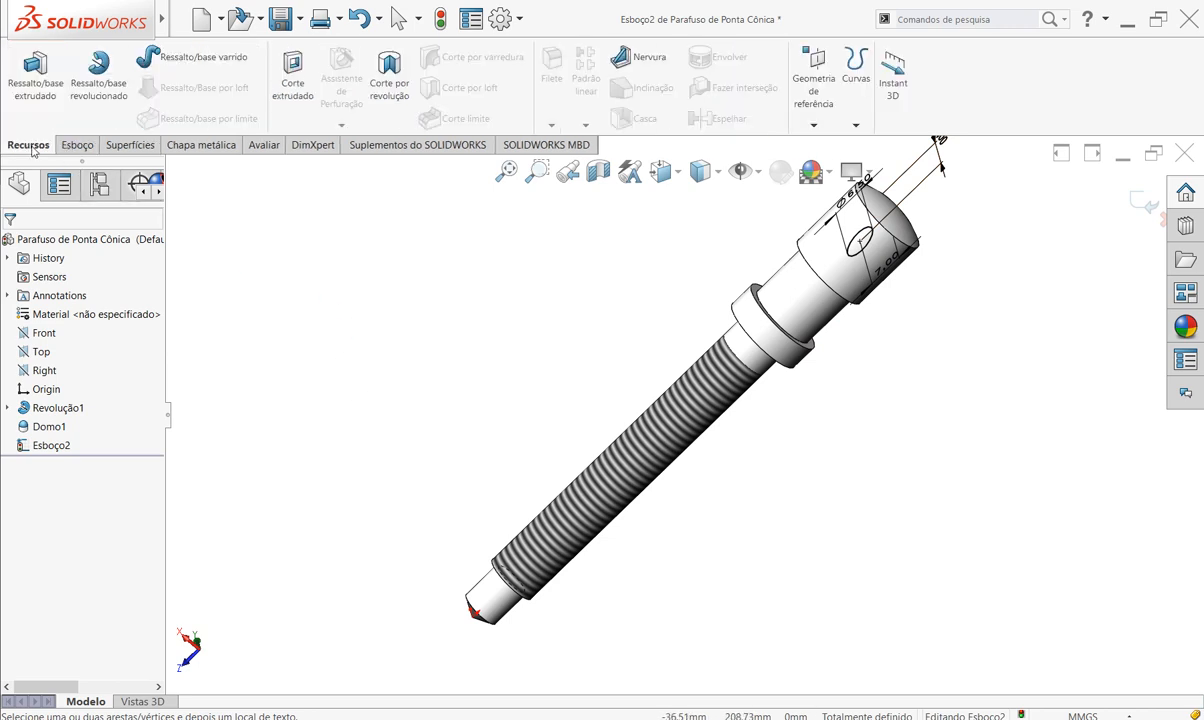
click(295, 82)
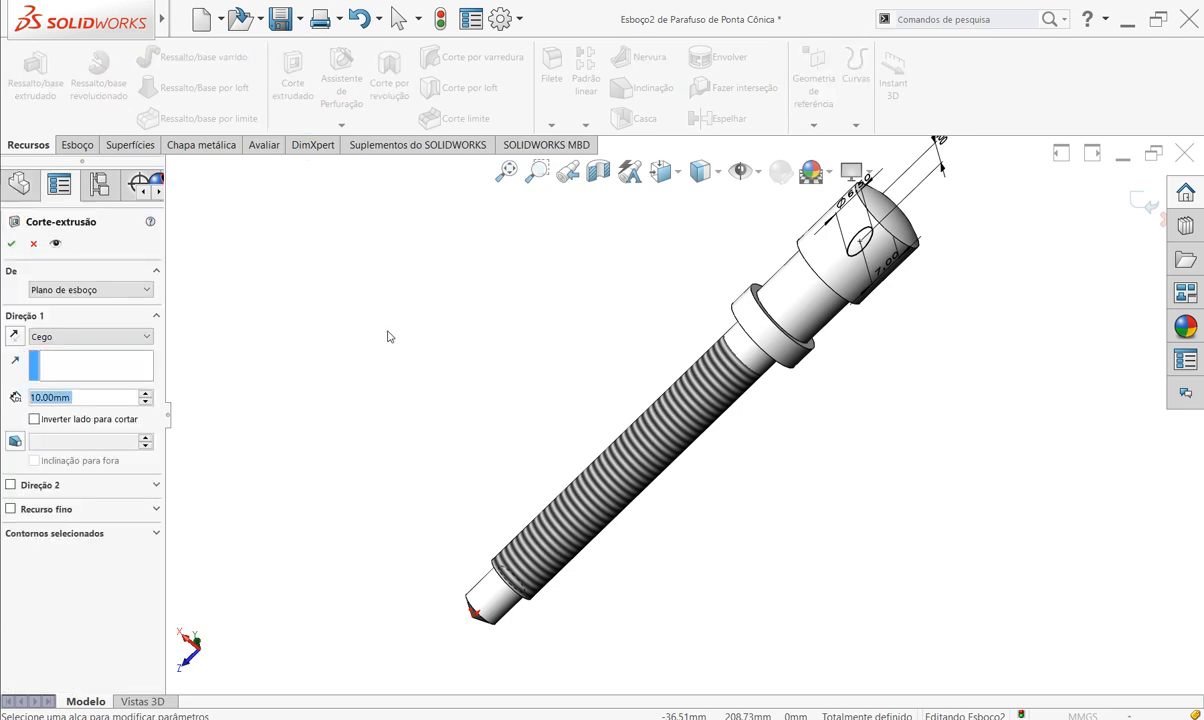
click(60, 337)
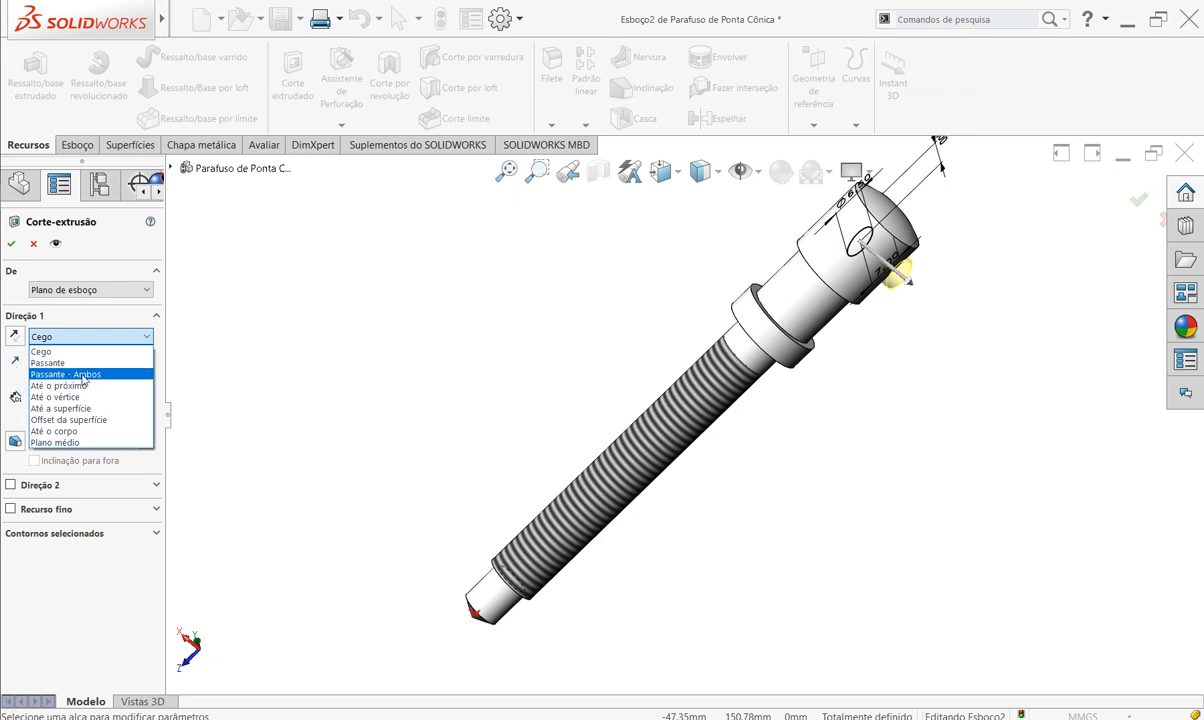
click(79, 443)
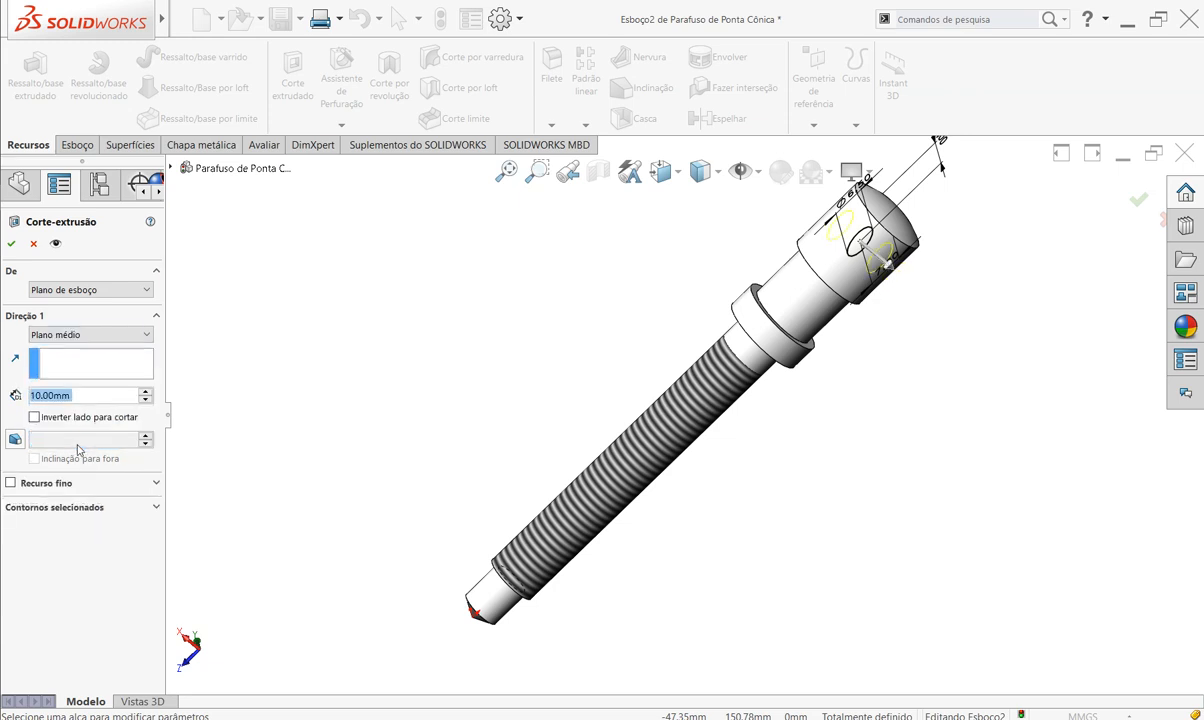
click(145, 392)
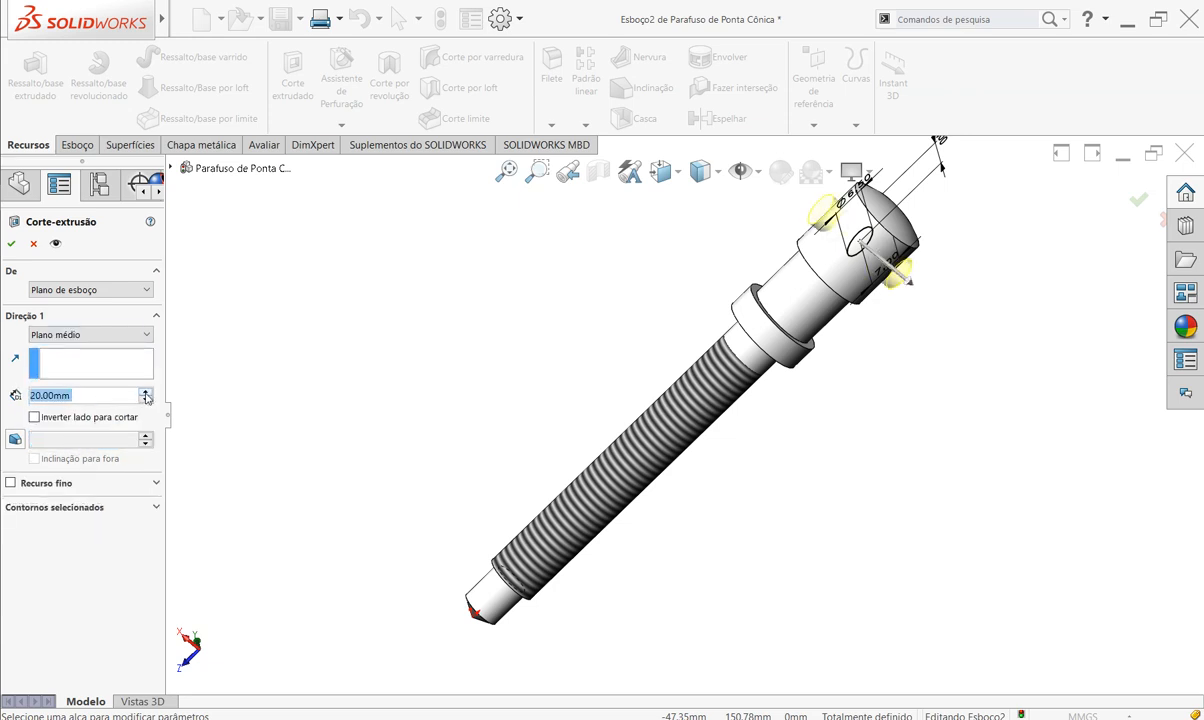
click(146, 400)
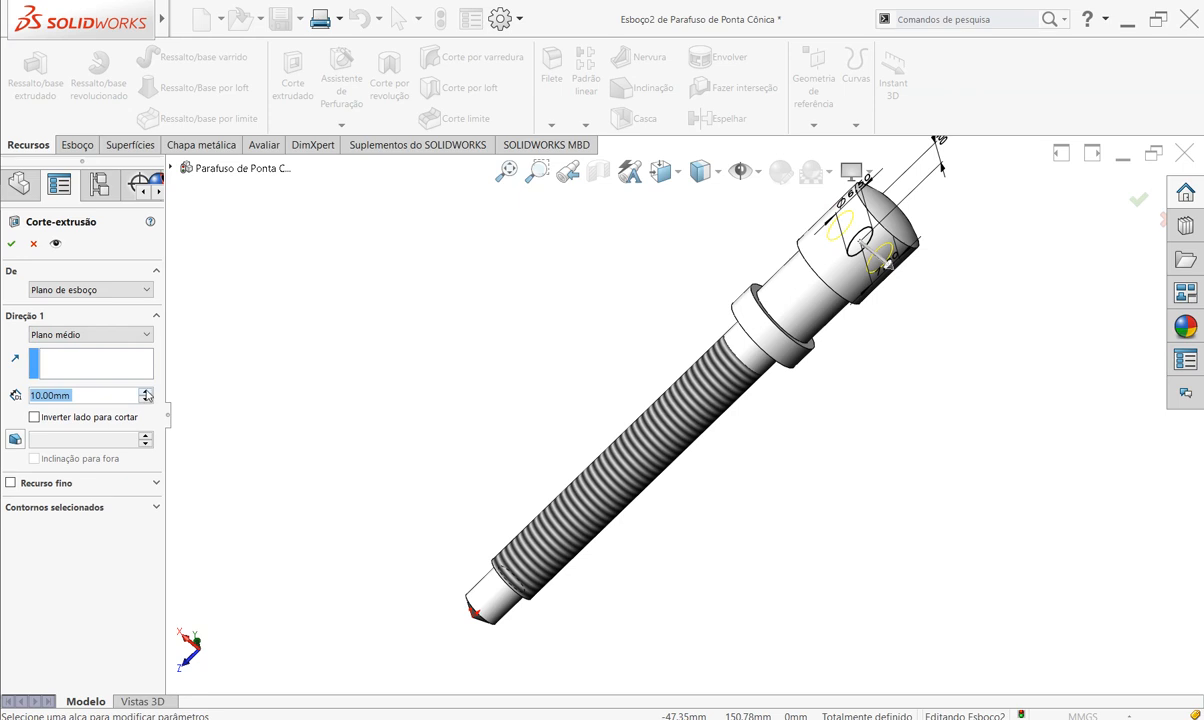
click(146, 393)
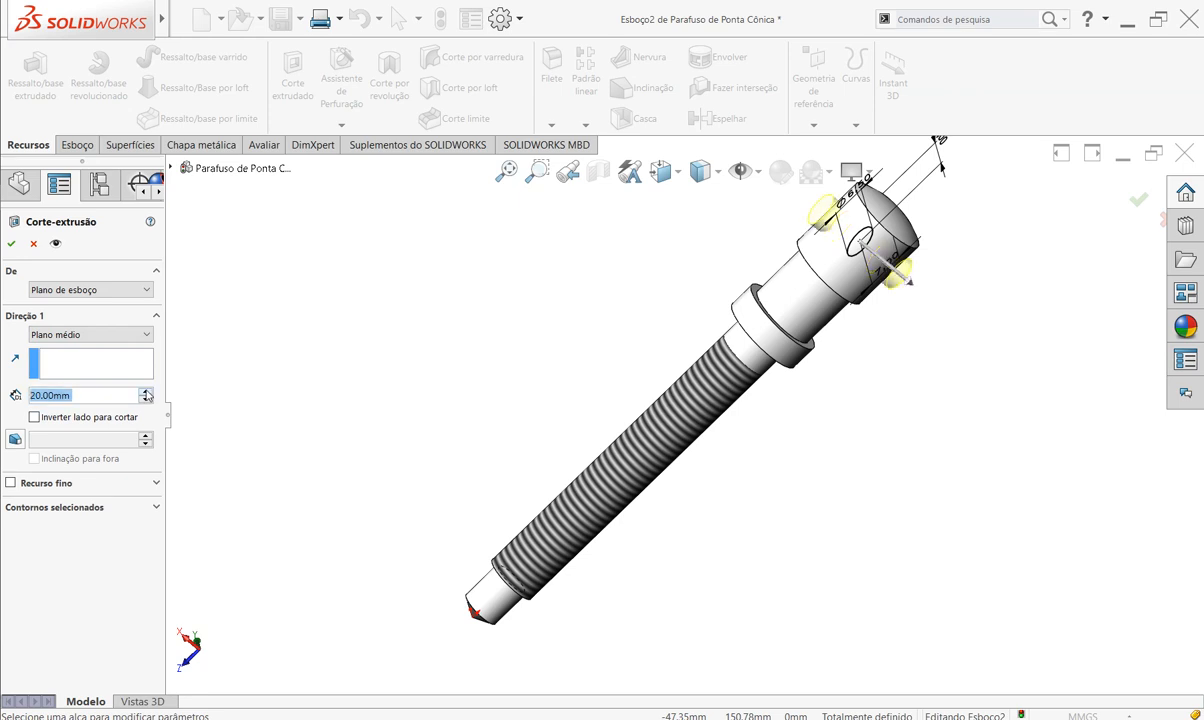
- Set the cut's end condition to Passante - Ambos and complete the transverse hole through the screw head
click(110, 335)
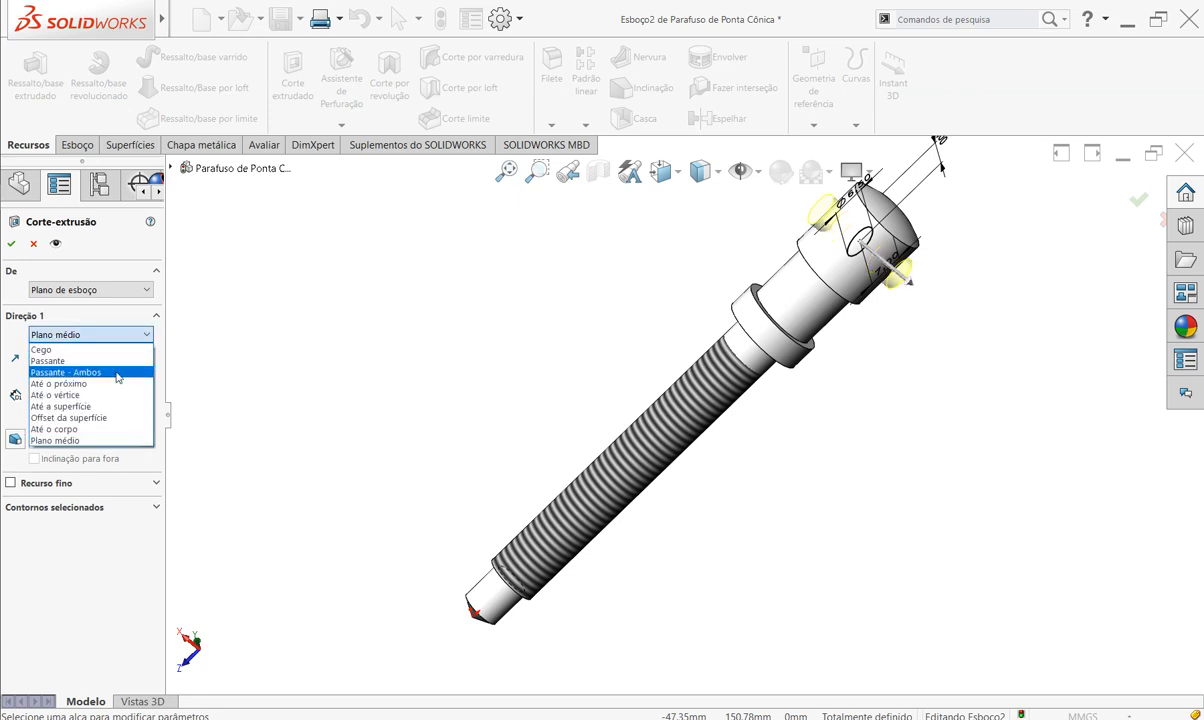
click(118, 373)
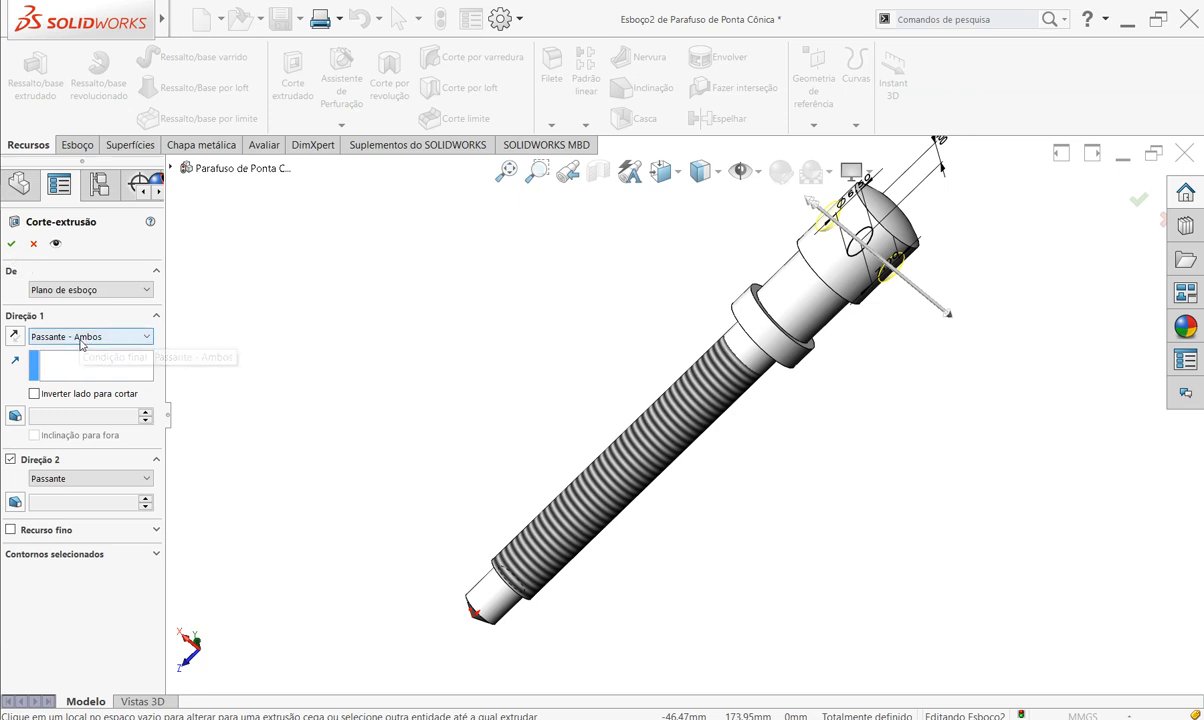
click(13, 244)
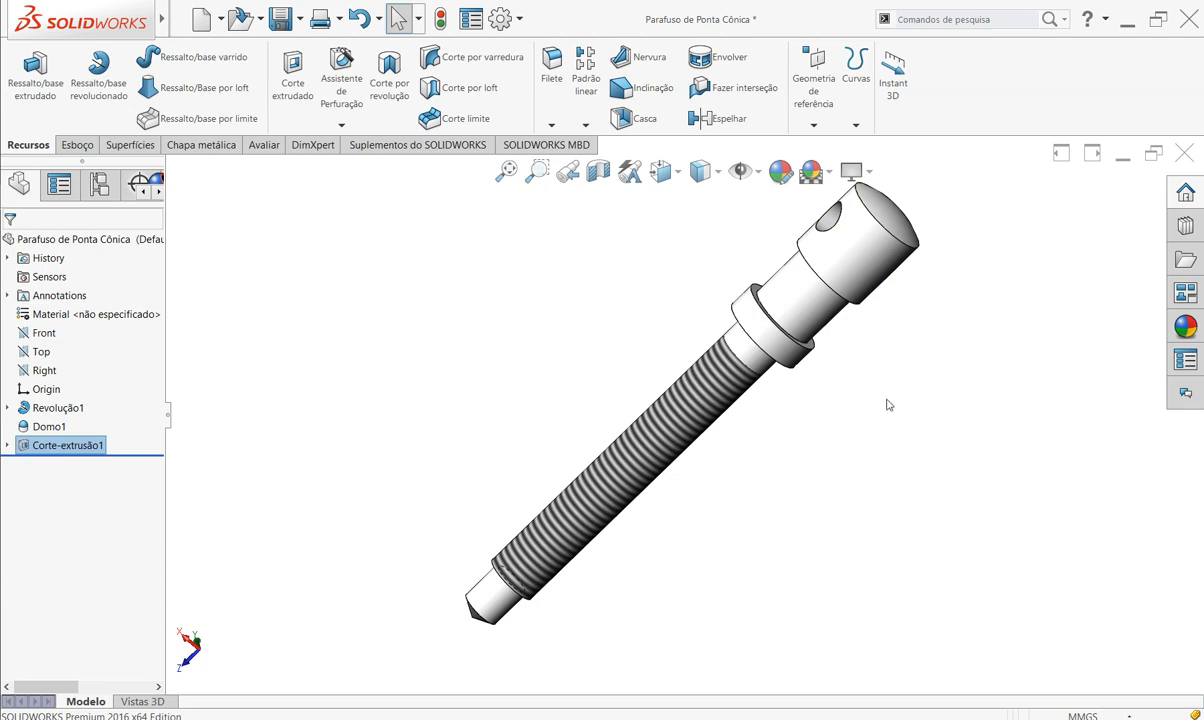
- Show the part in isometric view and save it as Parafuso de Ponta Cônica in the Torninho Mecânico folder, replacing the existing file
key(ctrl+7)
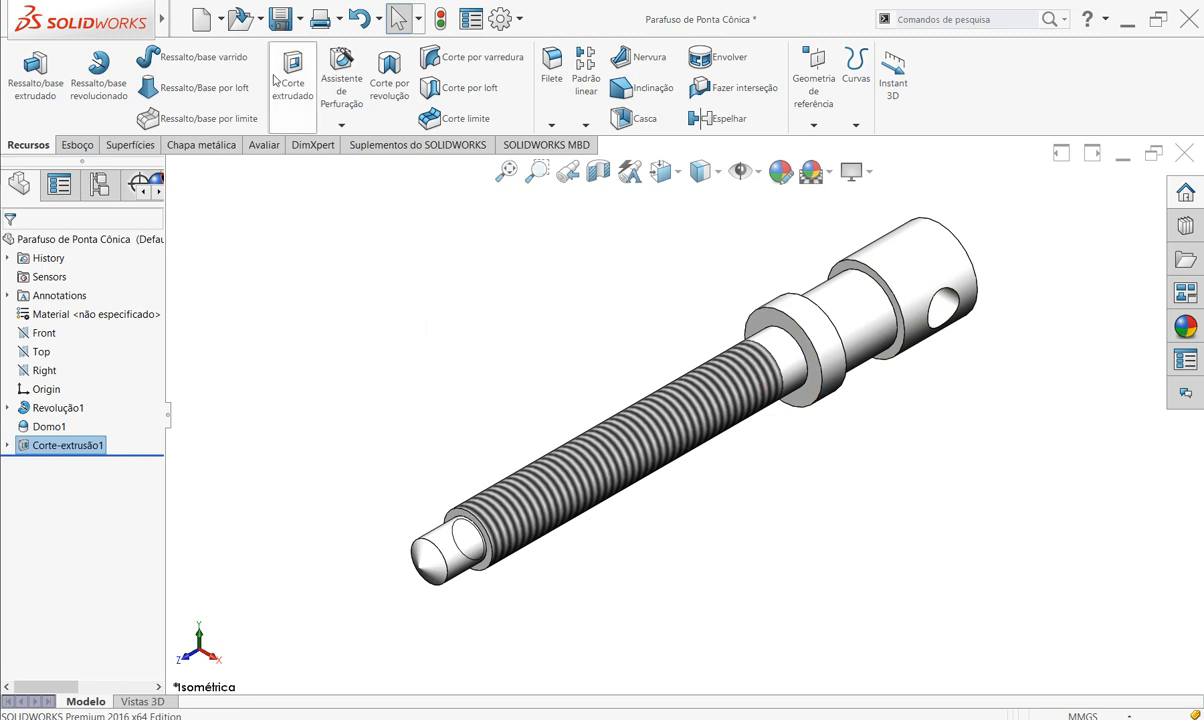
click(281, 18)
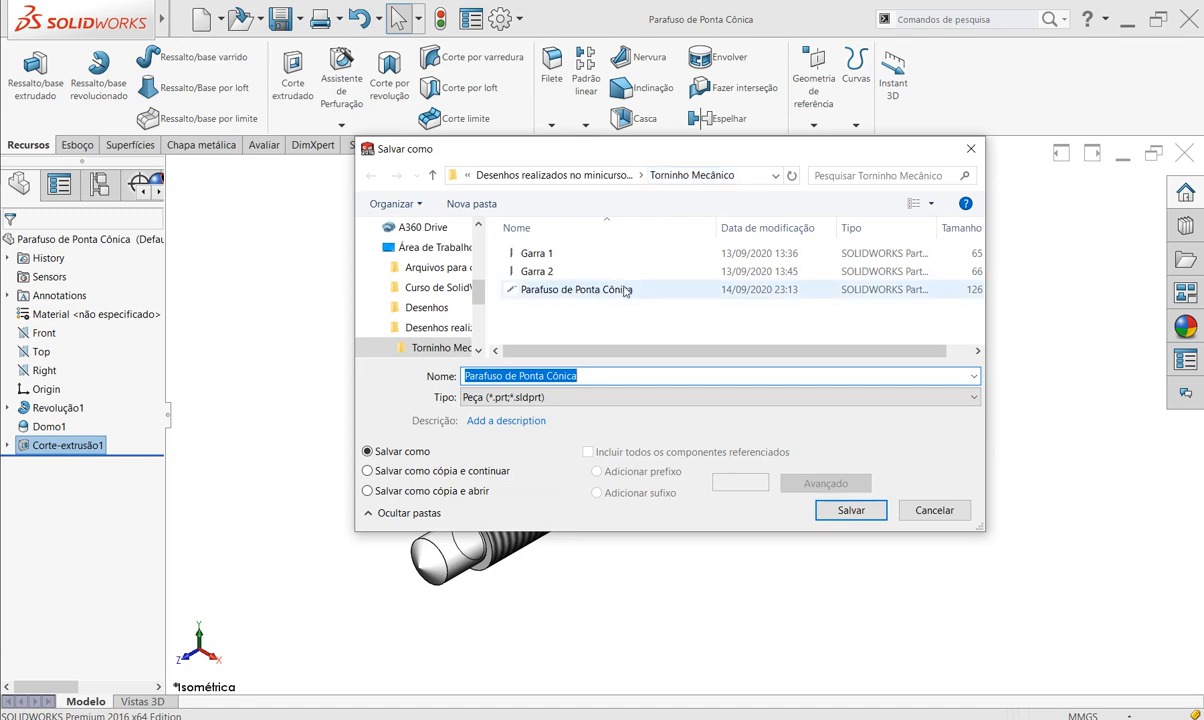
click(554, 321)
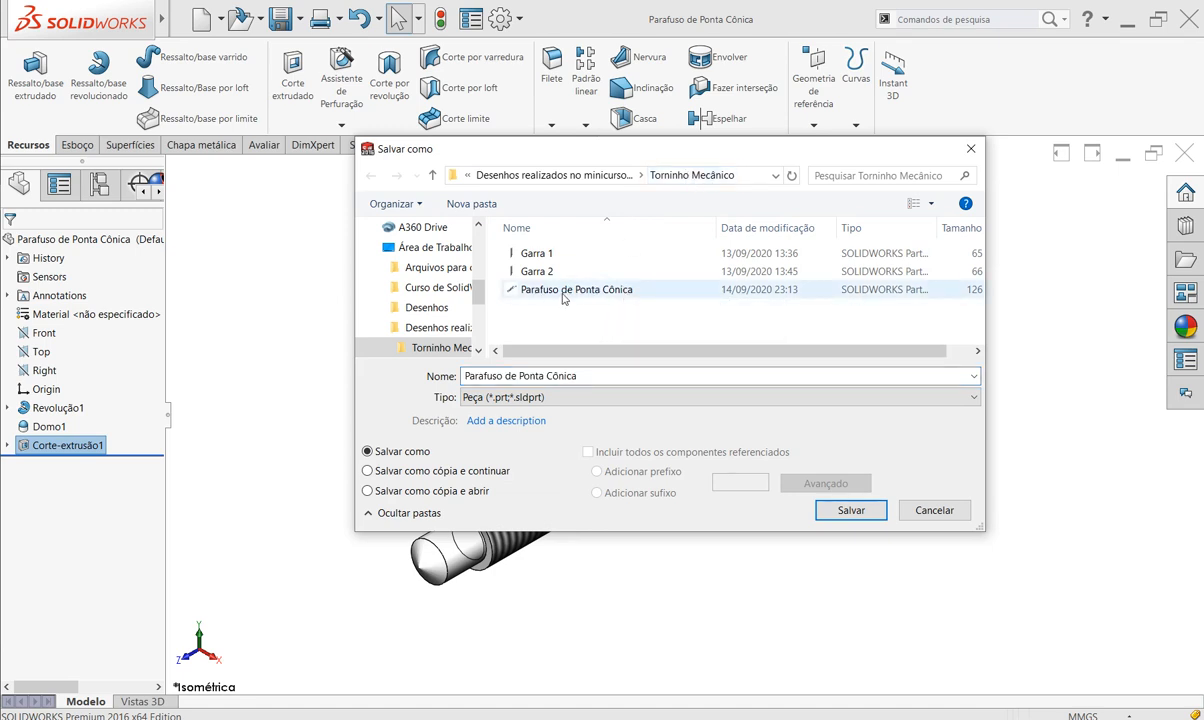
click(855, 510)
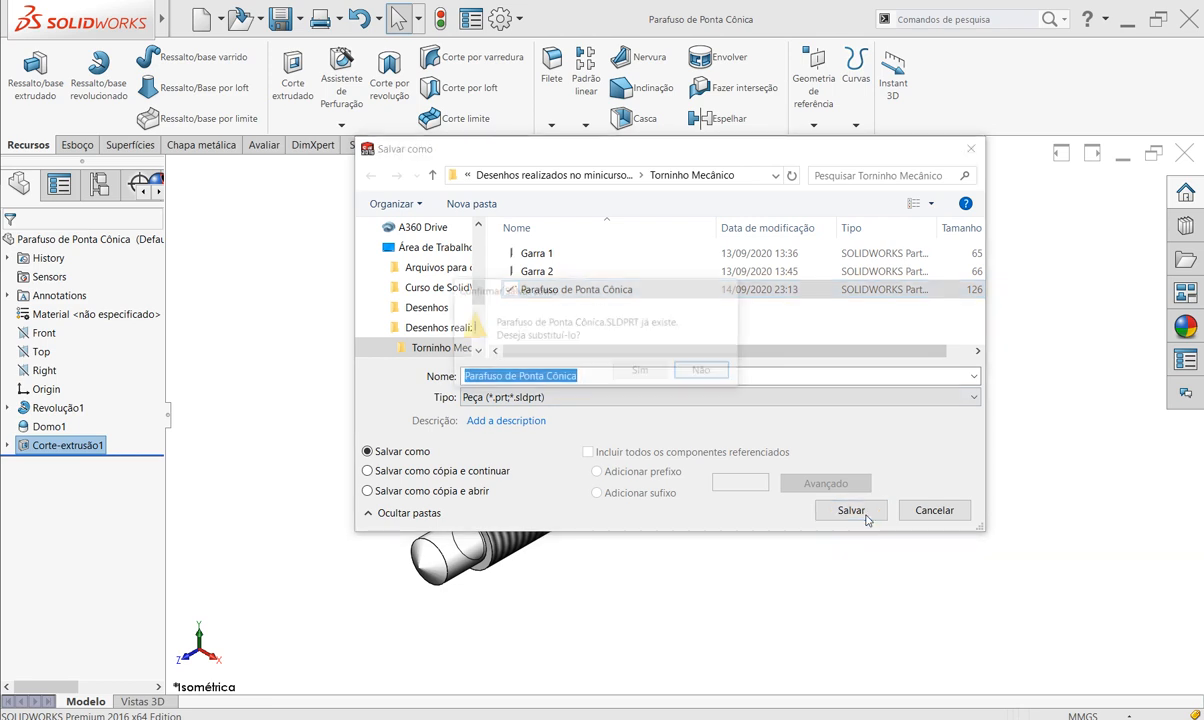
click(642, 371)
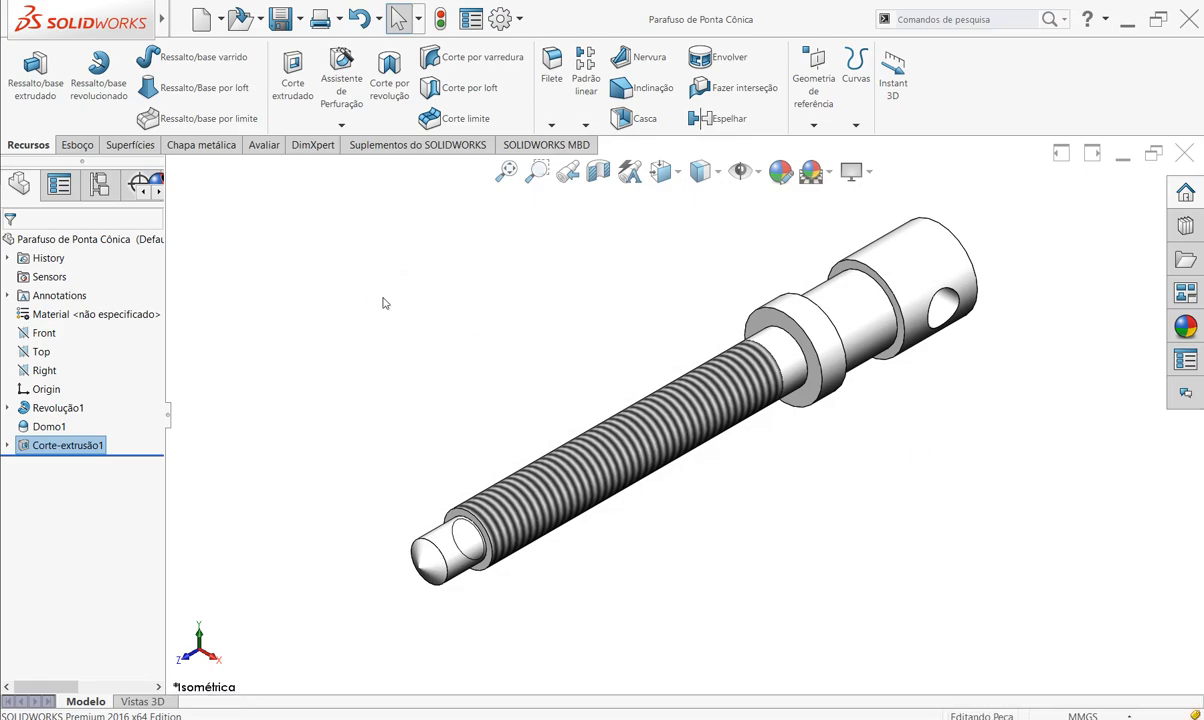
- Check the drawing of part 4, return to SOLIDWORKS and open the revolve's profile sketch Esboço1 for editing, viewed face-on
key(alt+Tab)
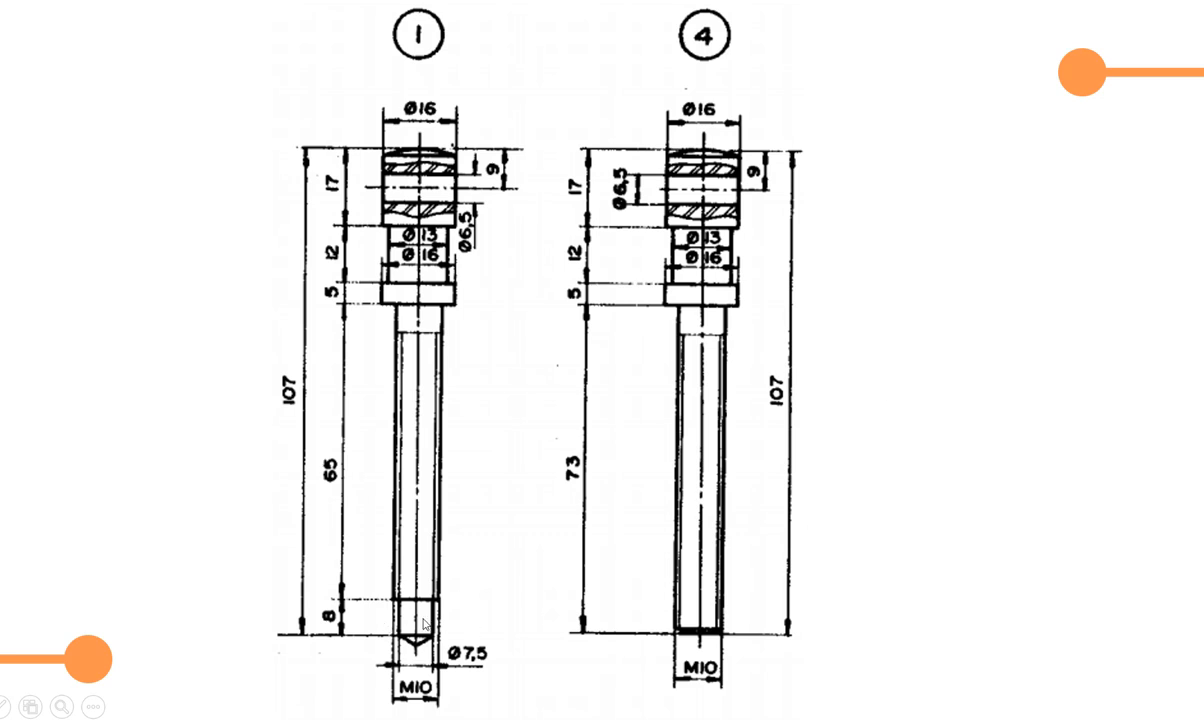
key(alt+Tab)
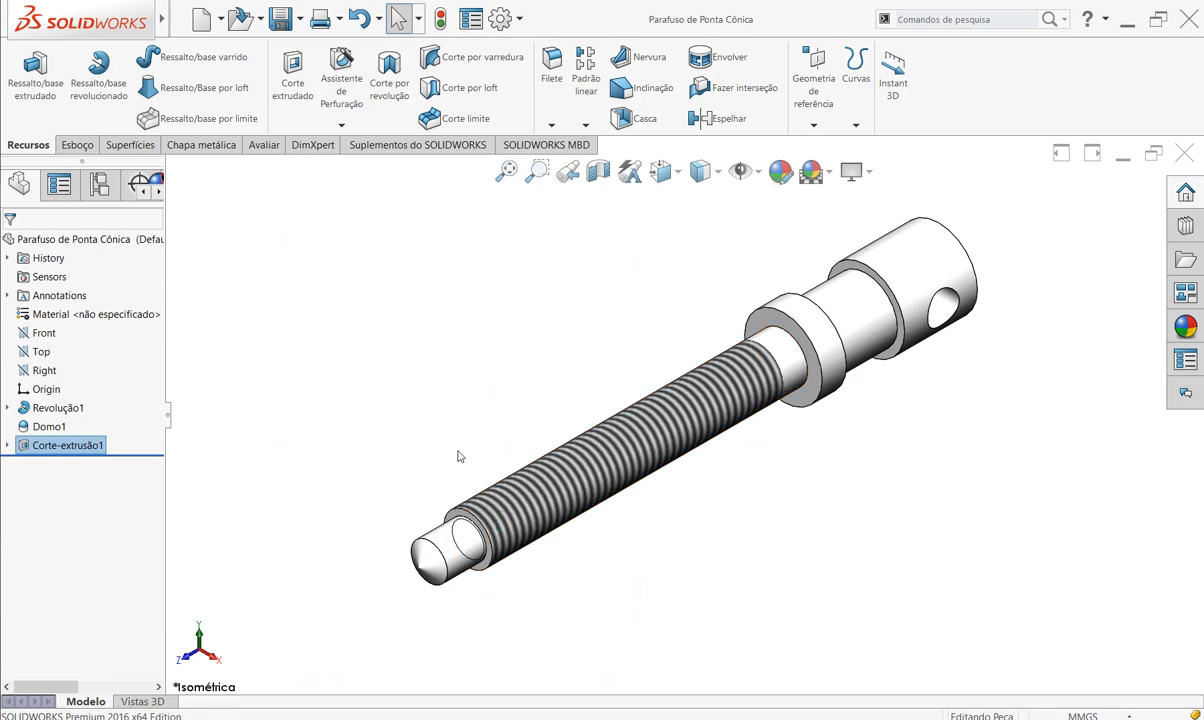
click(8, 408)
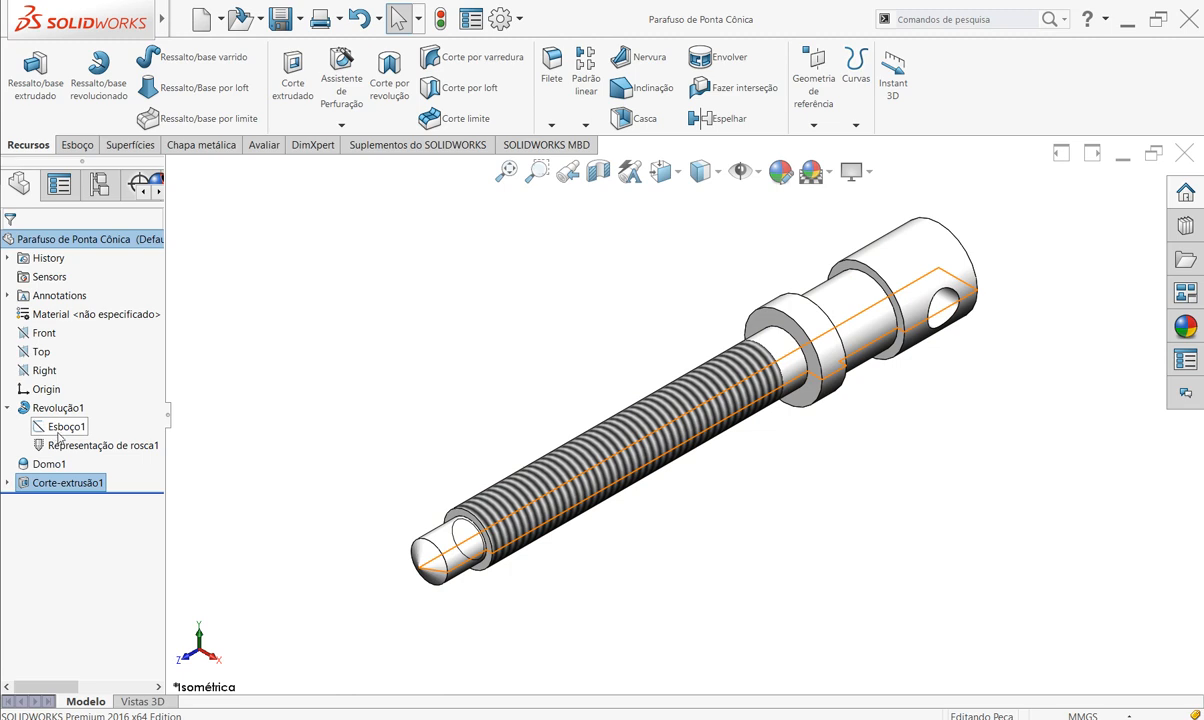
click(61, 430)
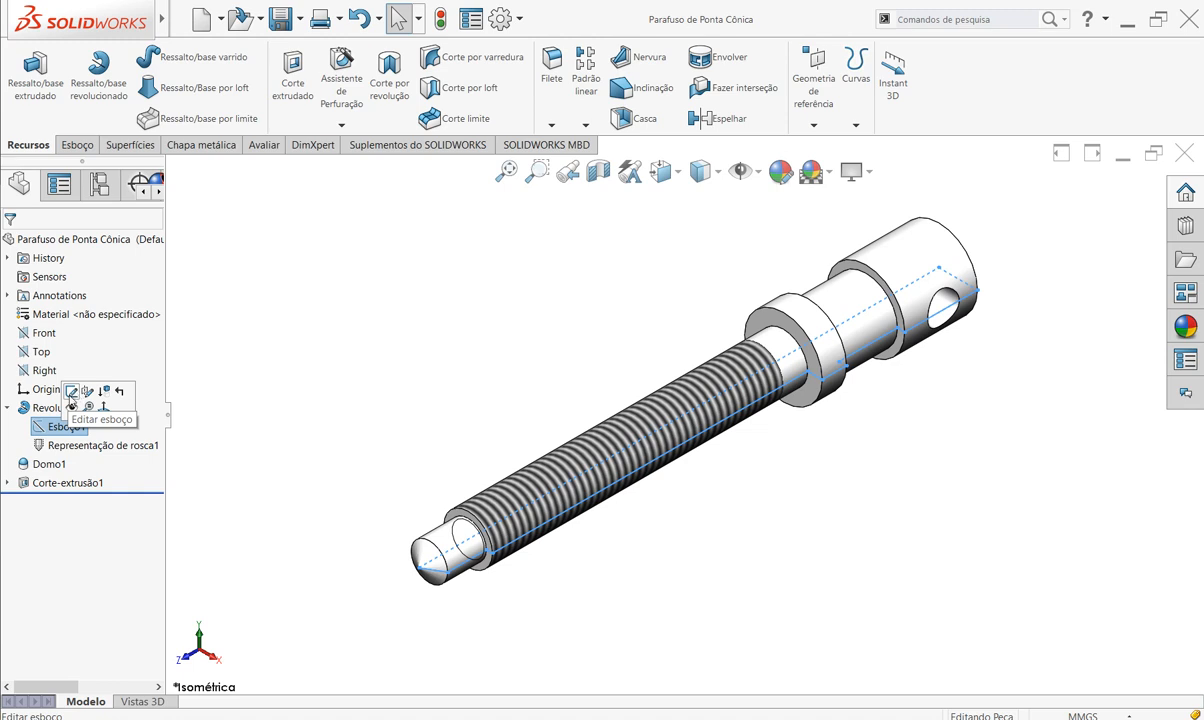
click(71, 392)
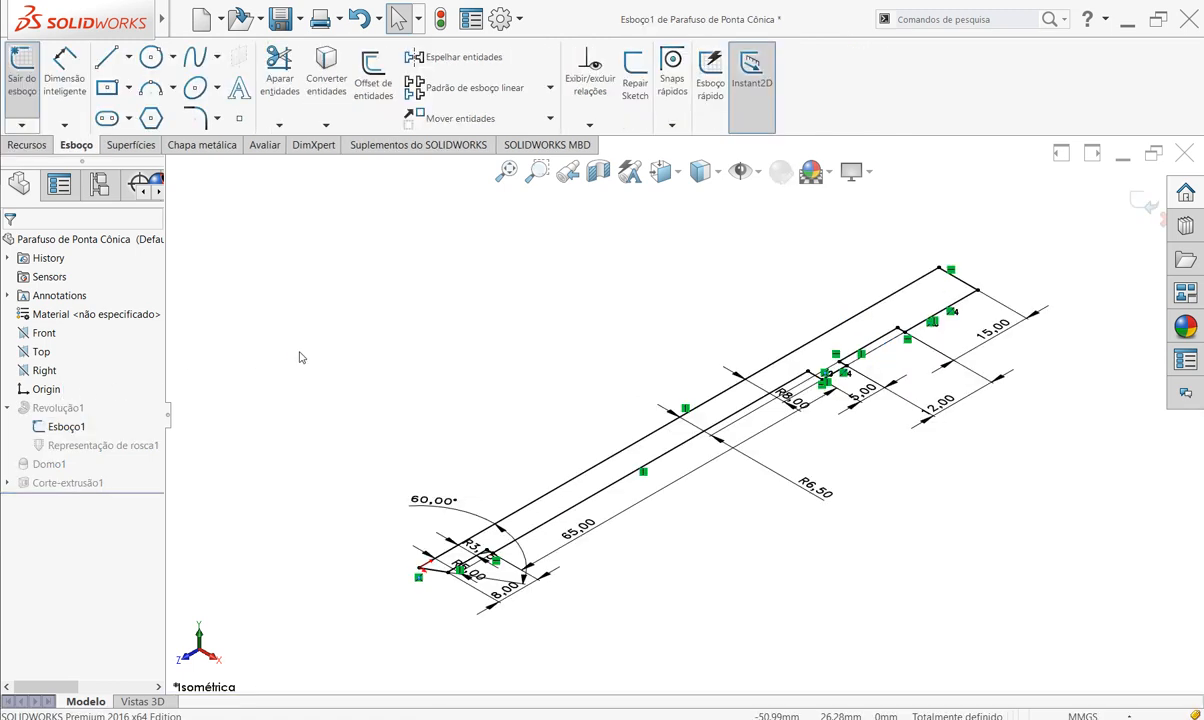
key(ctrl+8)
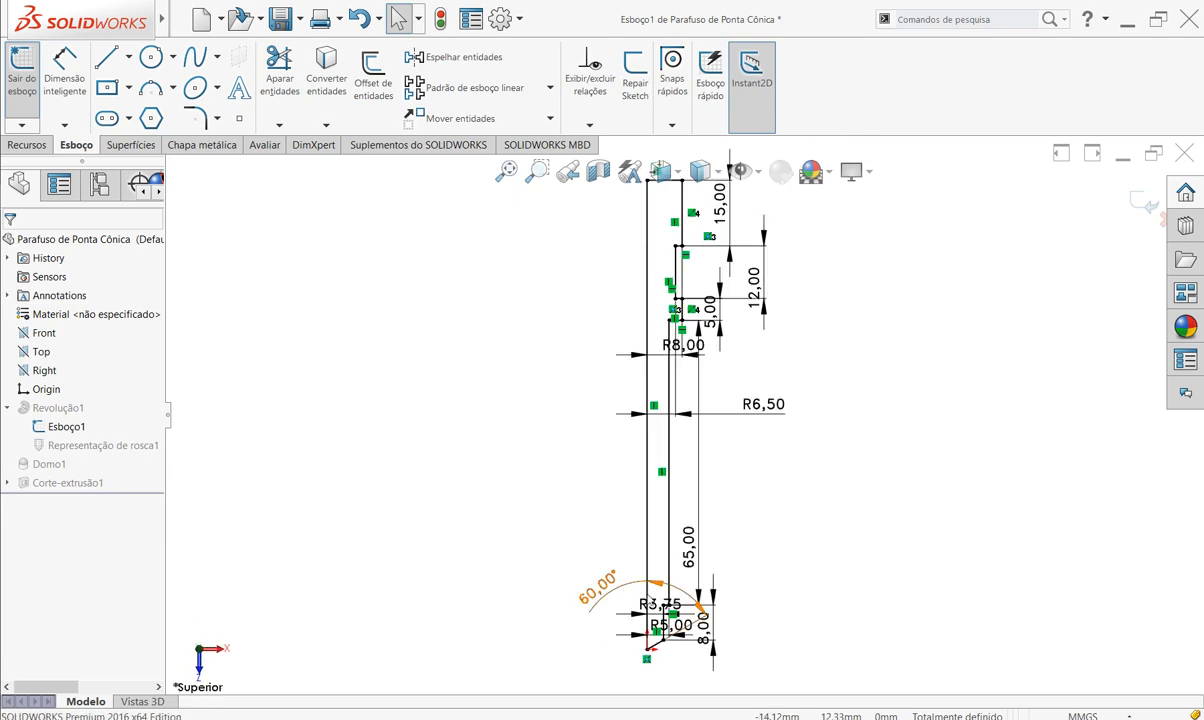
- Trim away the conical point, the 3.75 mm radius neck and its shoulder line from the tip end of the profile
scroll(665, 645, down, 7)
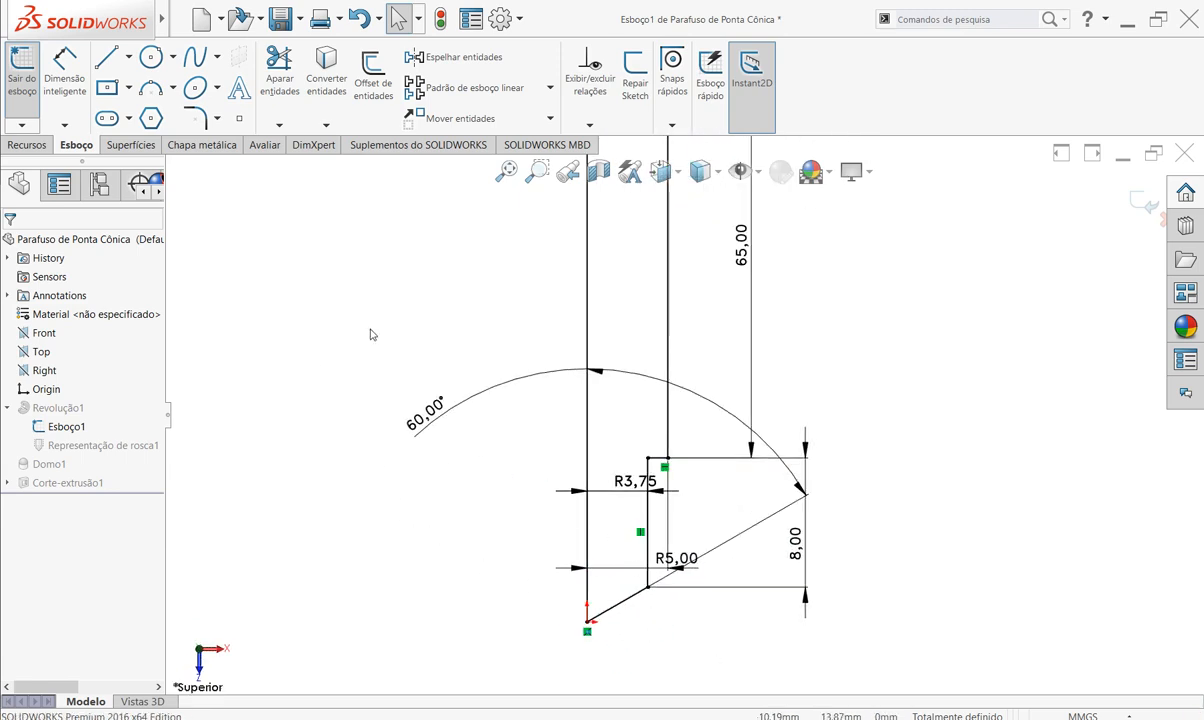
click(268, 84)
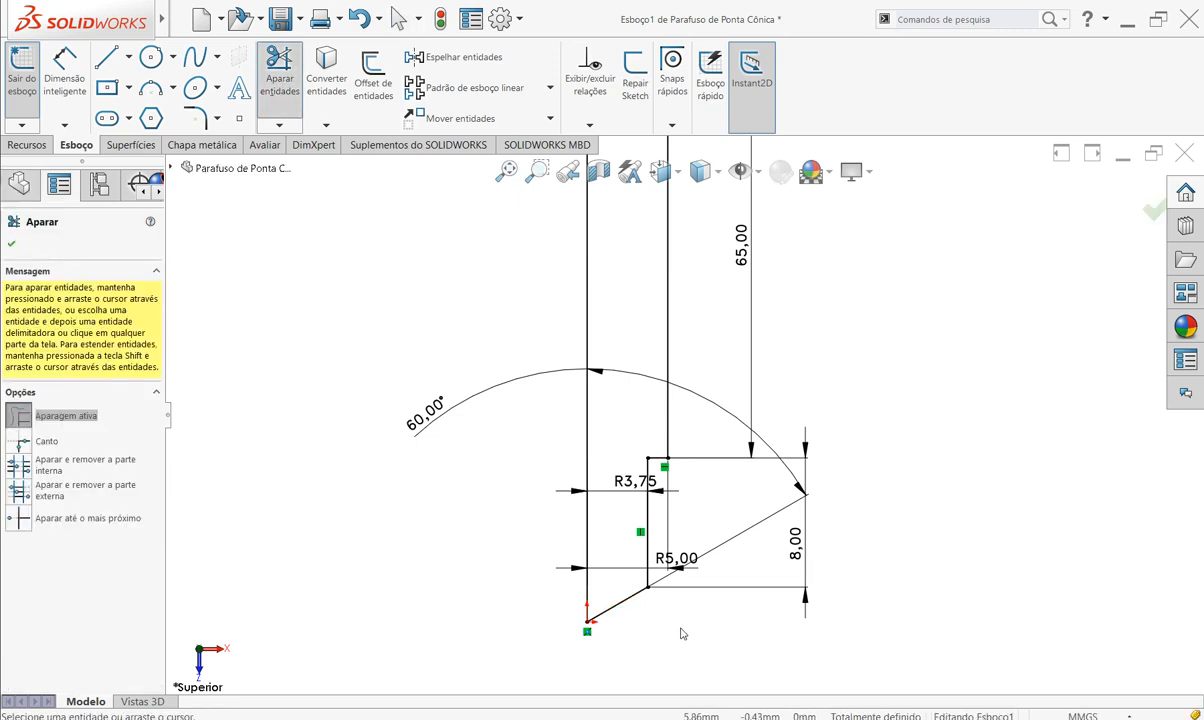
mouse_move(671, 638)
mouse_down()
mouse_move(627, 607)
mouse_move(624, 577)
mouse_move(666, 458)
mouse_up()
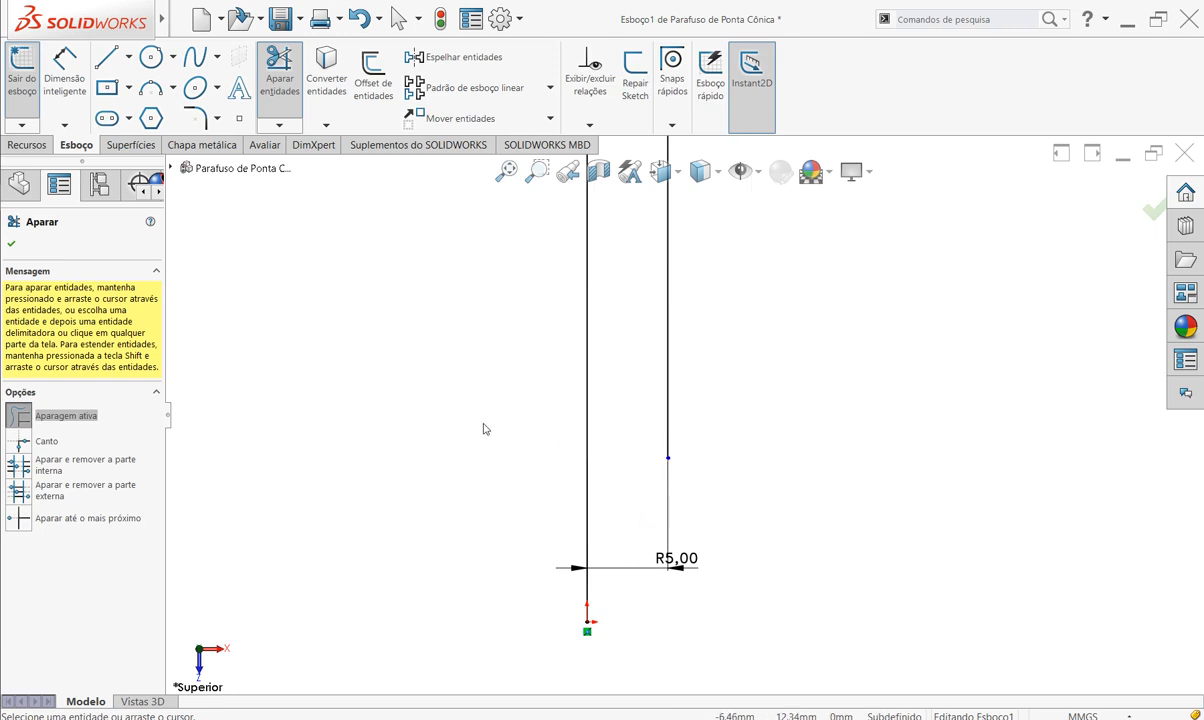
click(9, 241)
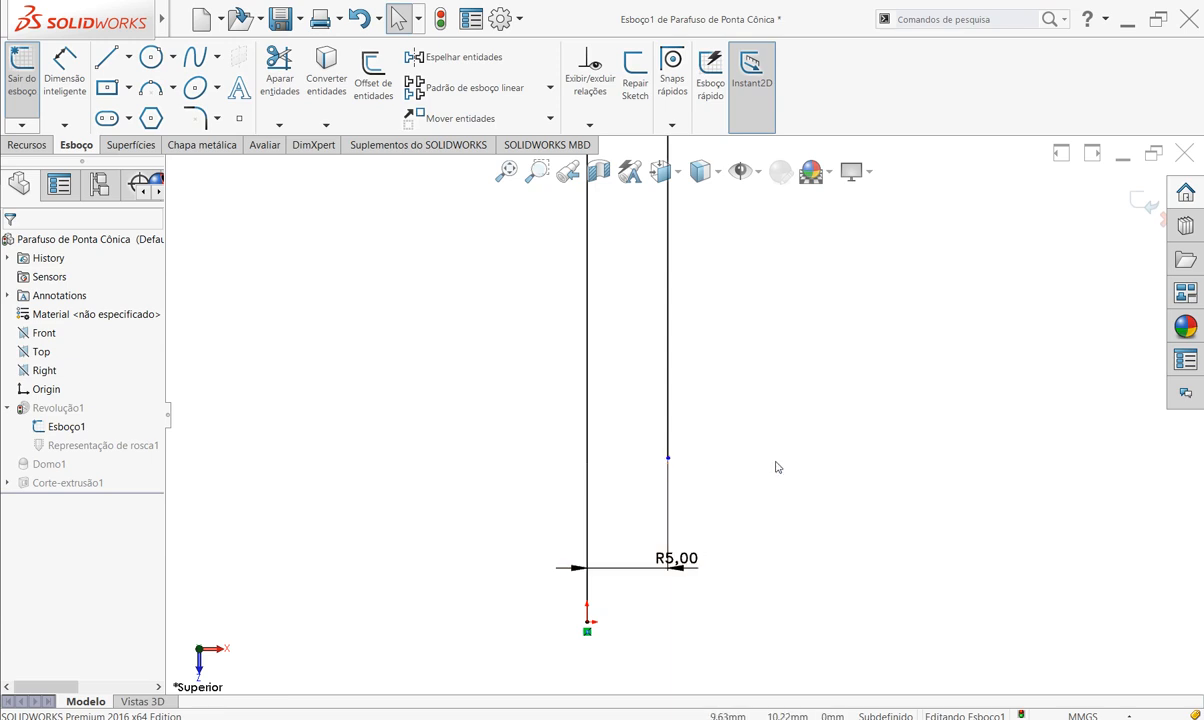
- Extend the open 5 mm radius shank line until its free endpoint is level with the origin
drag(668, 461, 673, 630)
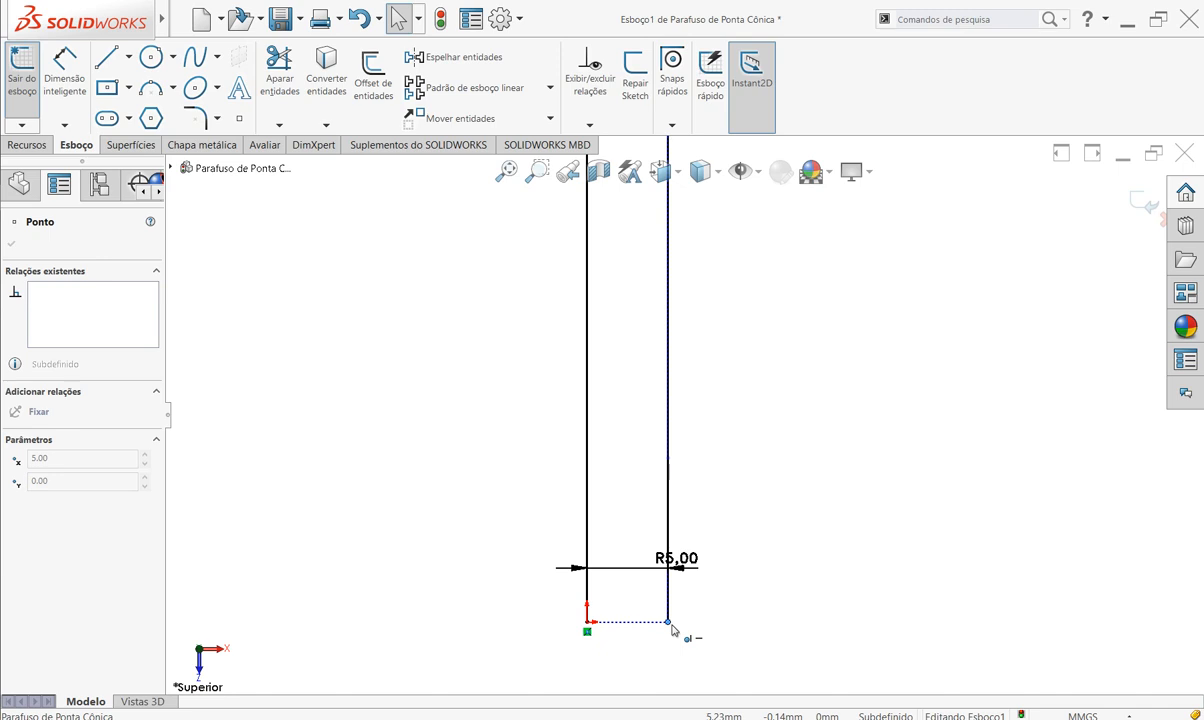
drag(673, 630, 673, 630)
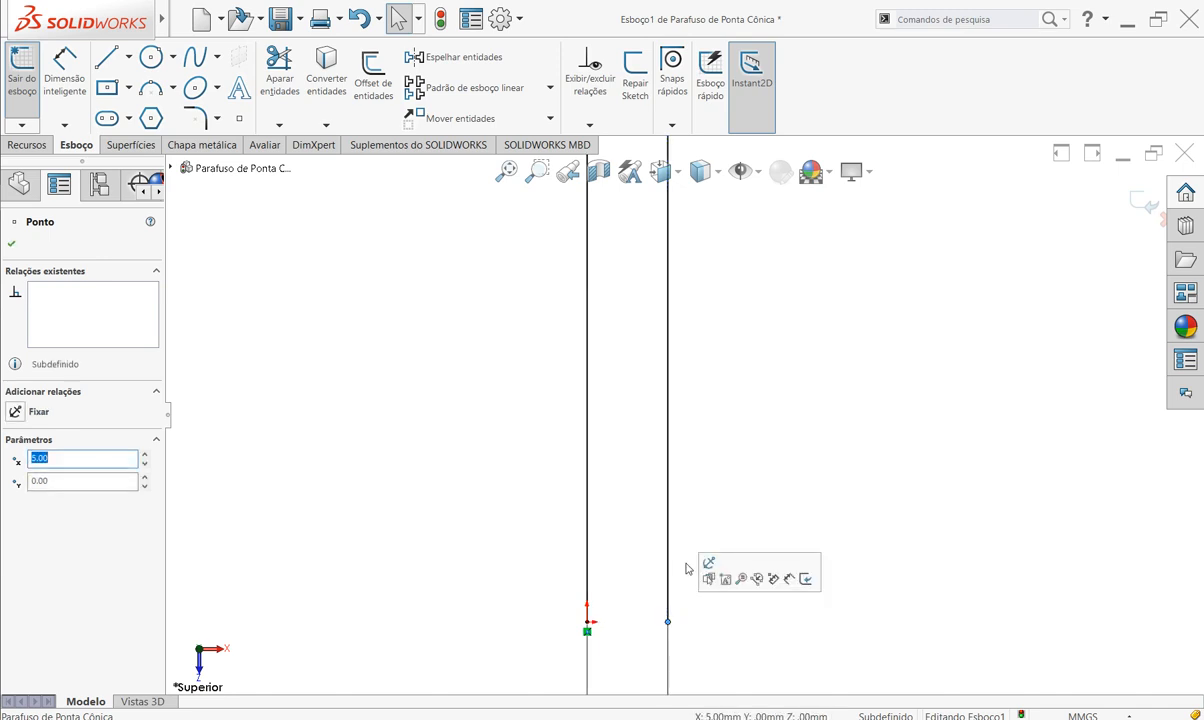
click(685, 564)
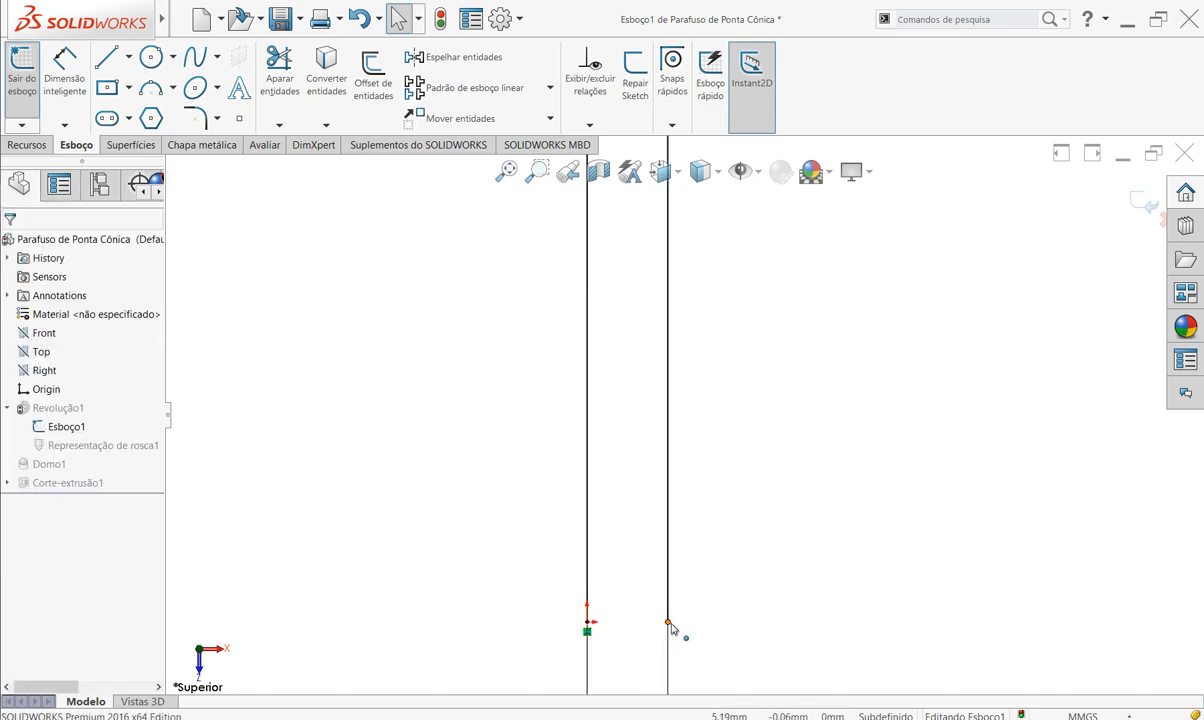
mouse_move(672, 607)
mouse_down()
mouse_move(672, 578)
mouse_move(673, 630)
mouse_up()
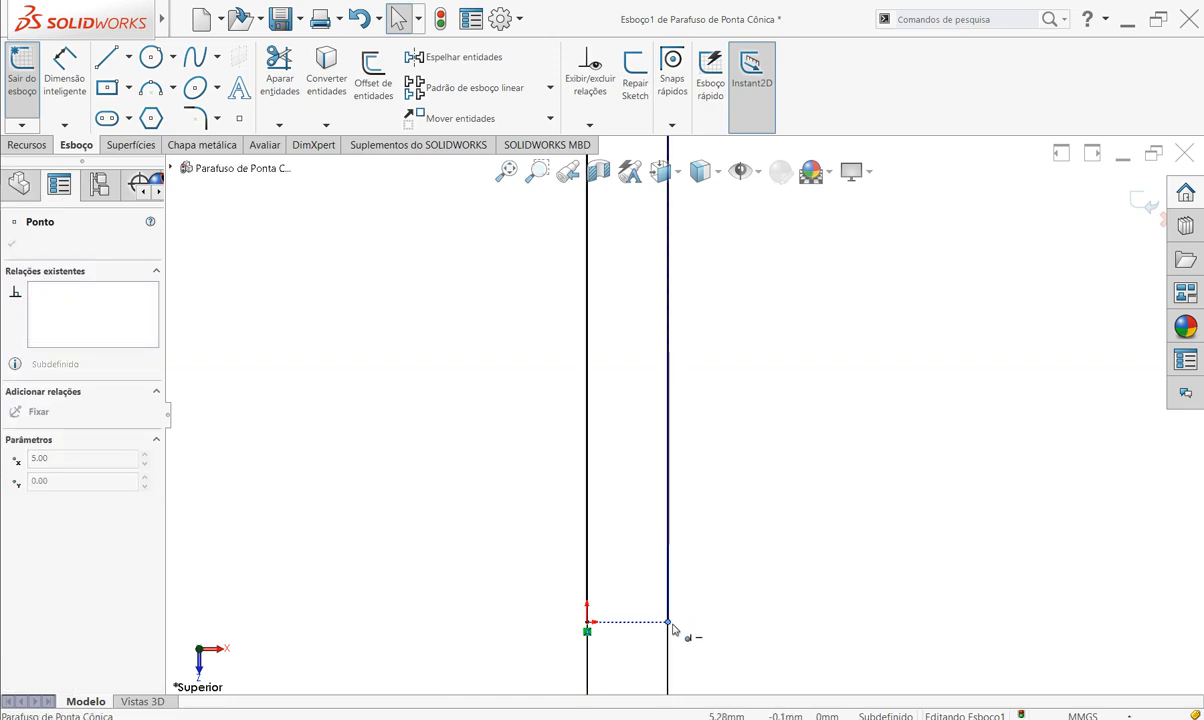
drag(673, 630, 673, 630)
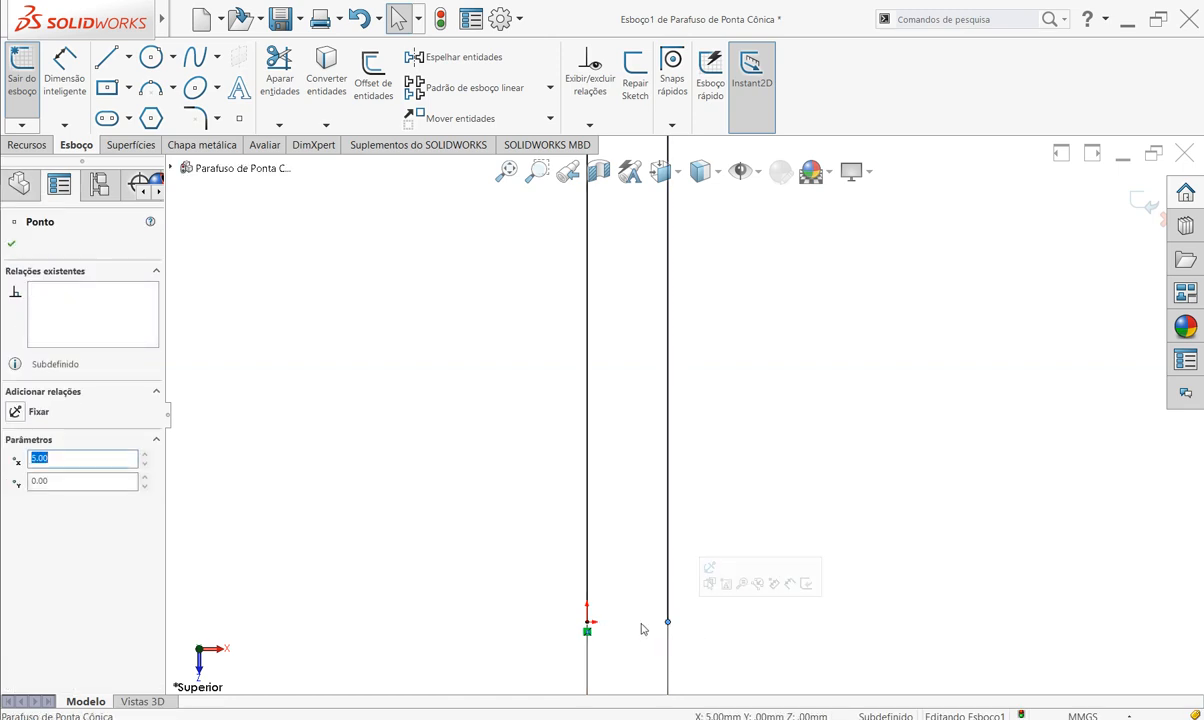
- Draw a 5 mm horizontal line from the origin to the shank line's endpoint, closing the profile with a flat tip
click(105, 62)
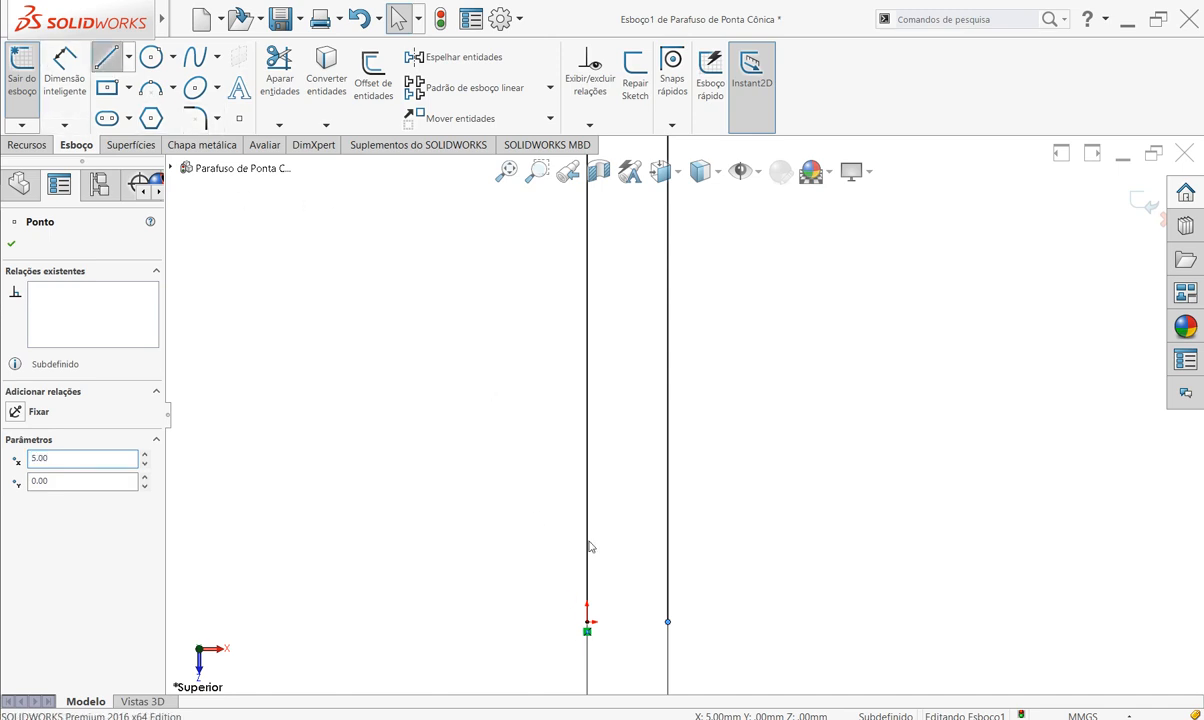
click(588, 623)
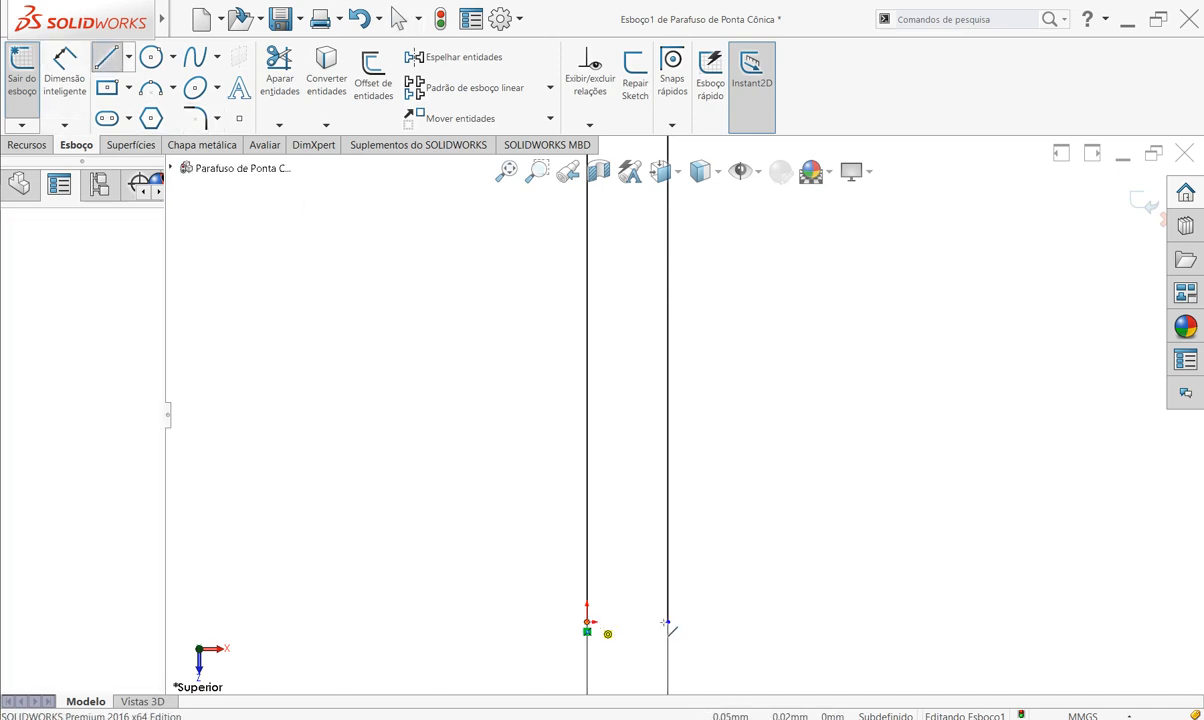
double_click(668, 622)
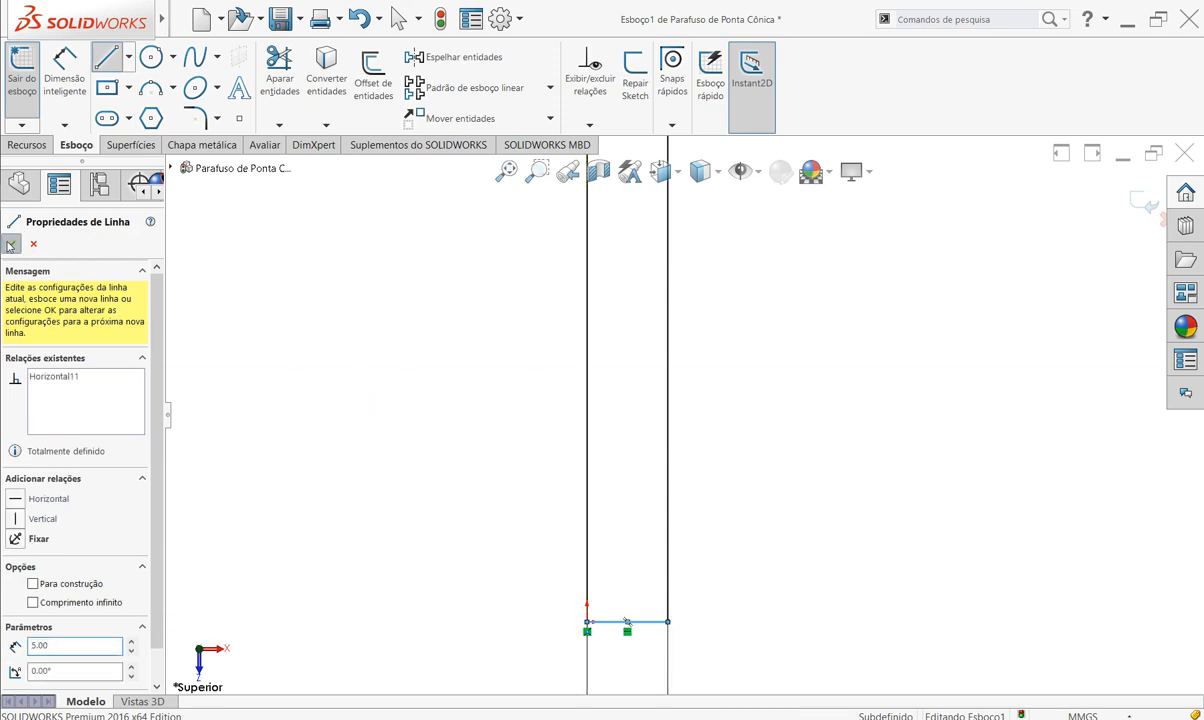
scroll(684, 417, up, 5)
scroll(715, 446, up, 4)
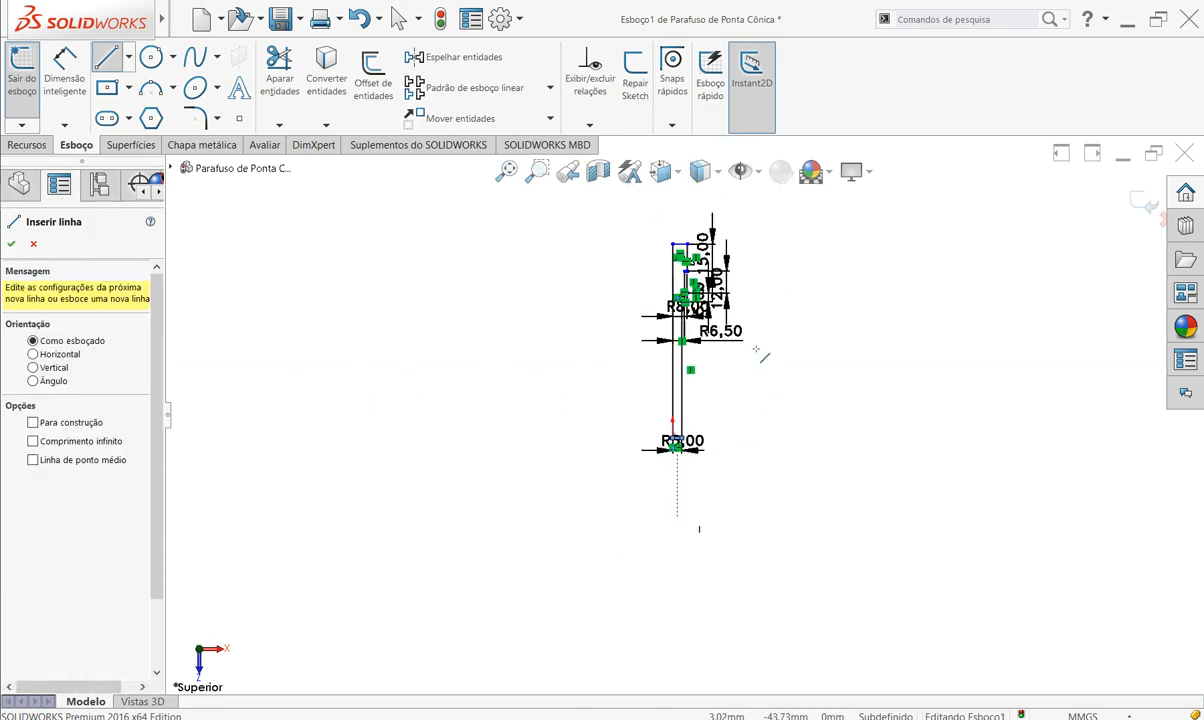
- Dimension the full-length axis line of the screw profile to 105 mm and exit the sketch
click(72, 66)
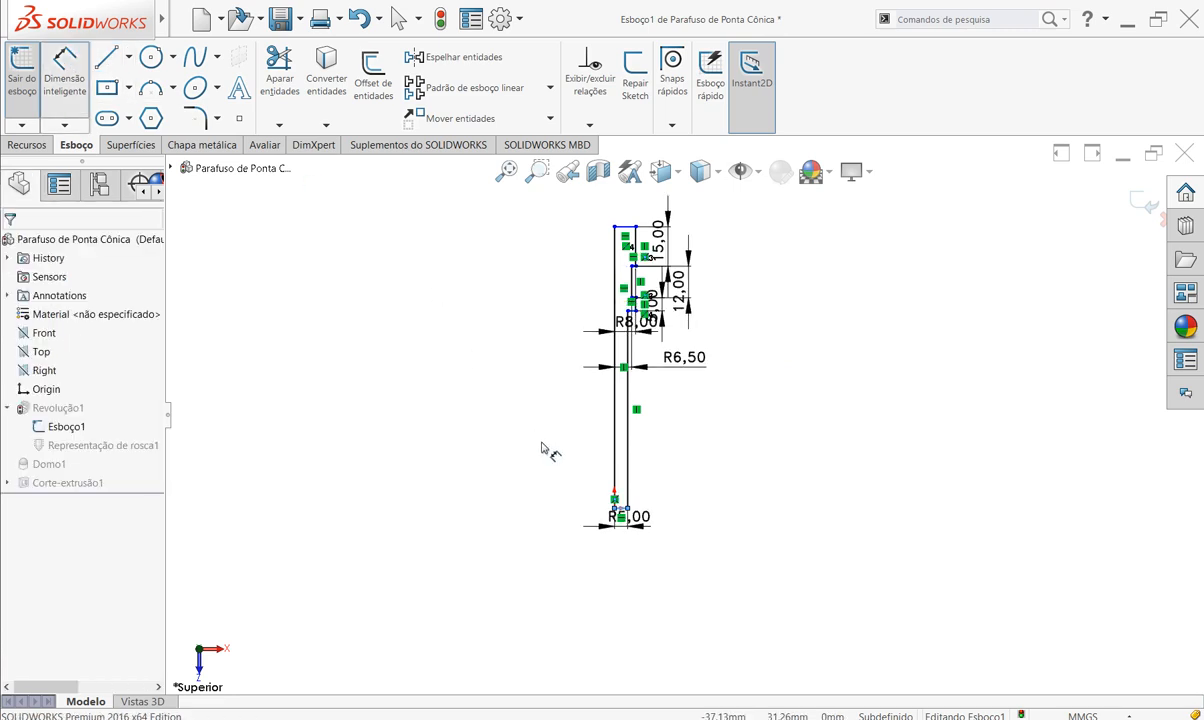
click(614, 420)
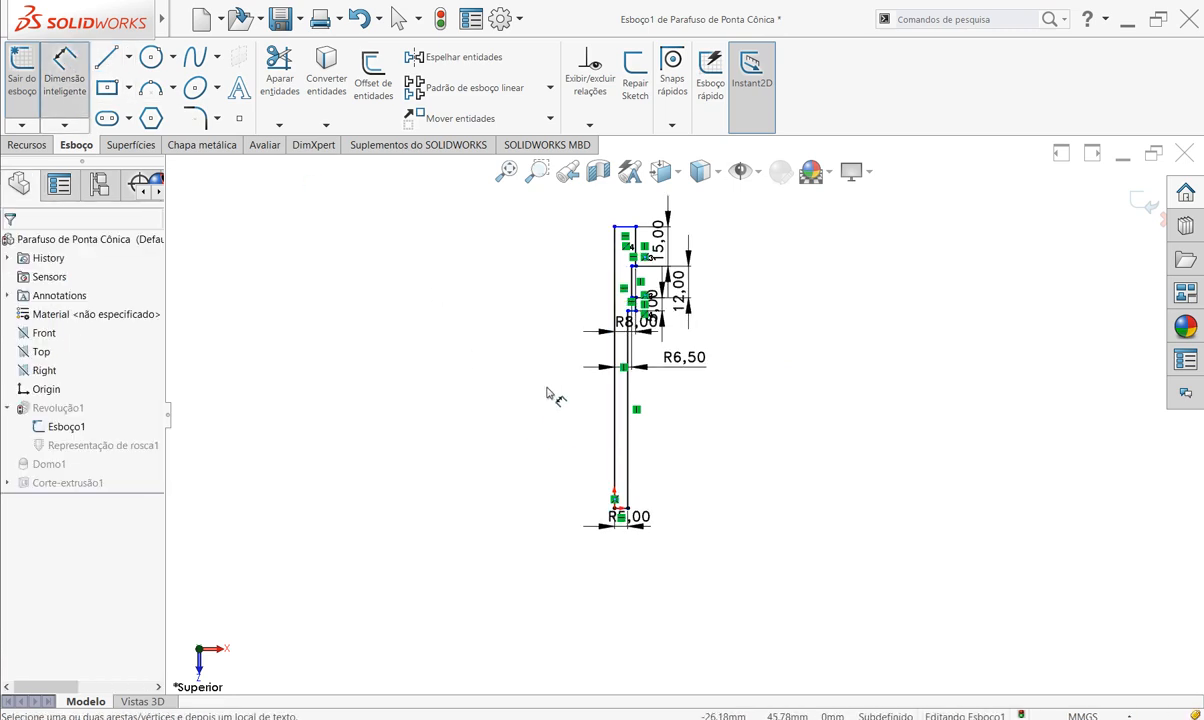
click(557, 390)
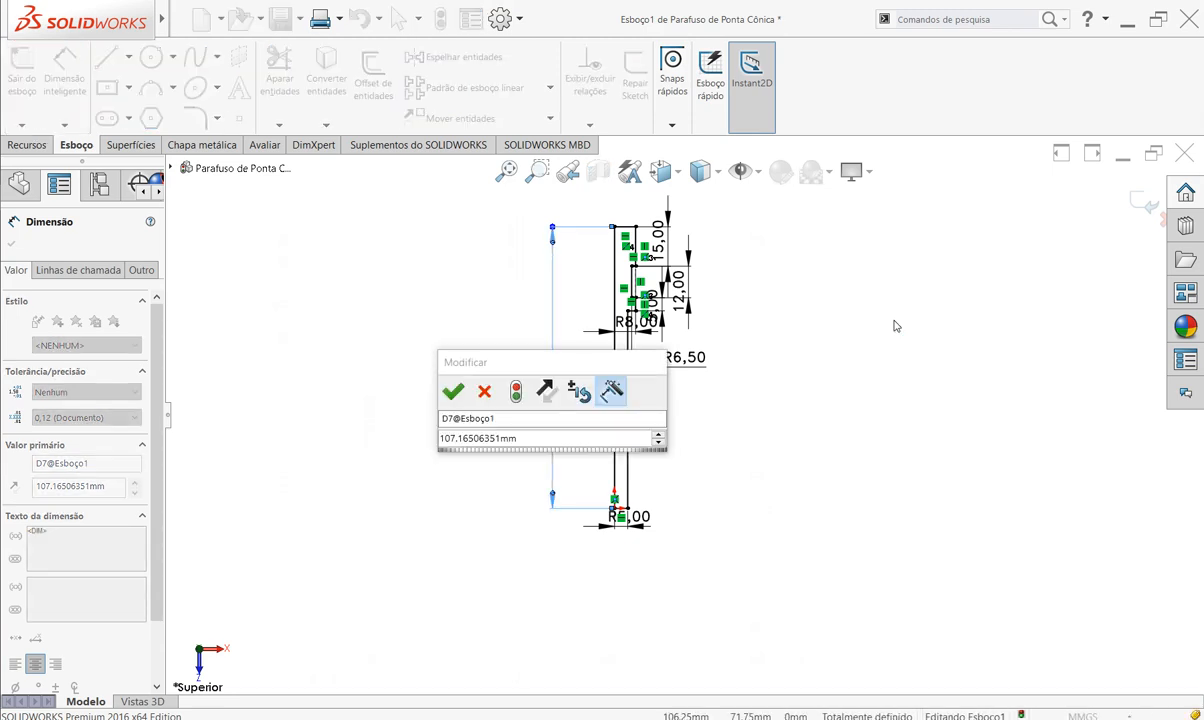
double_click(534, 438)
text(105)
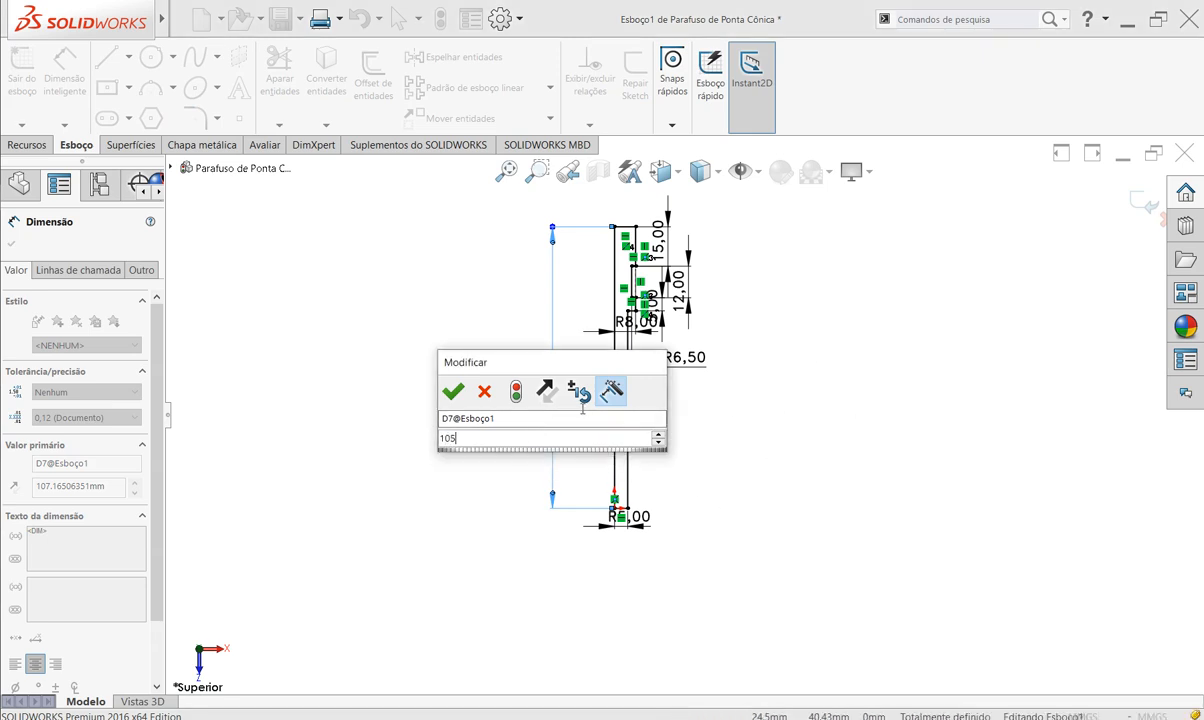
click(459, 394)
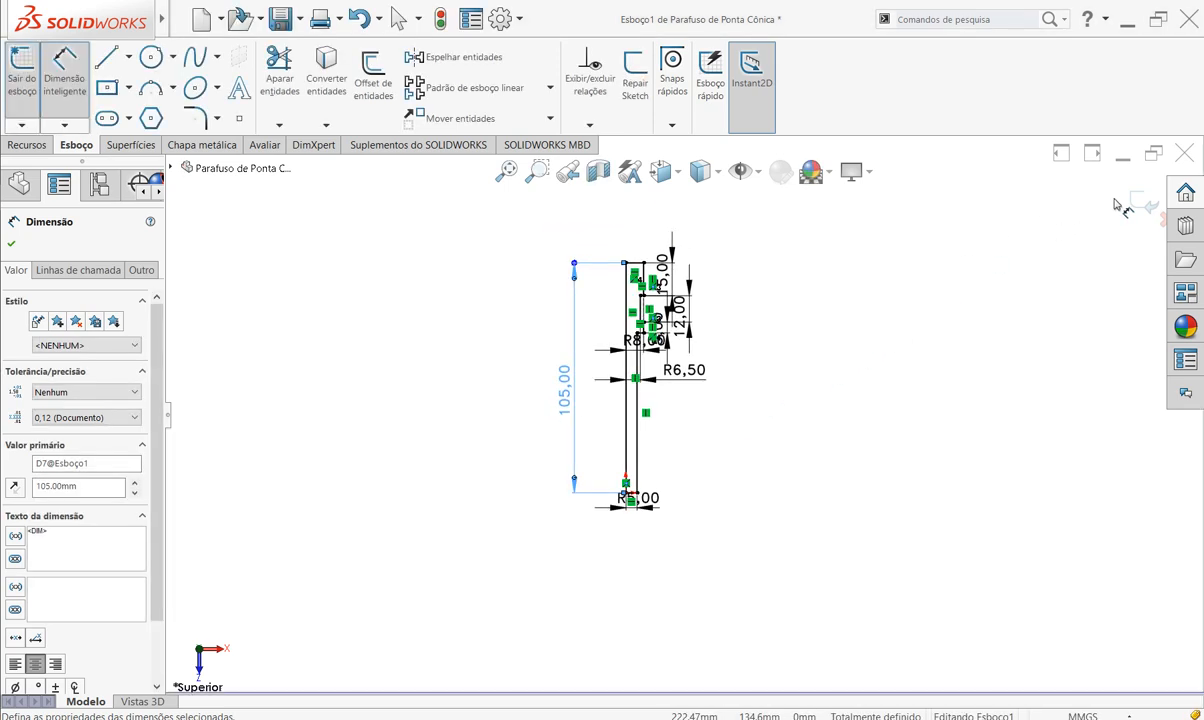
click(12, 246)
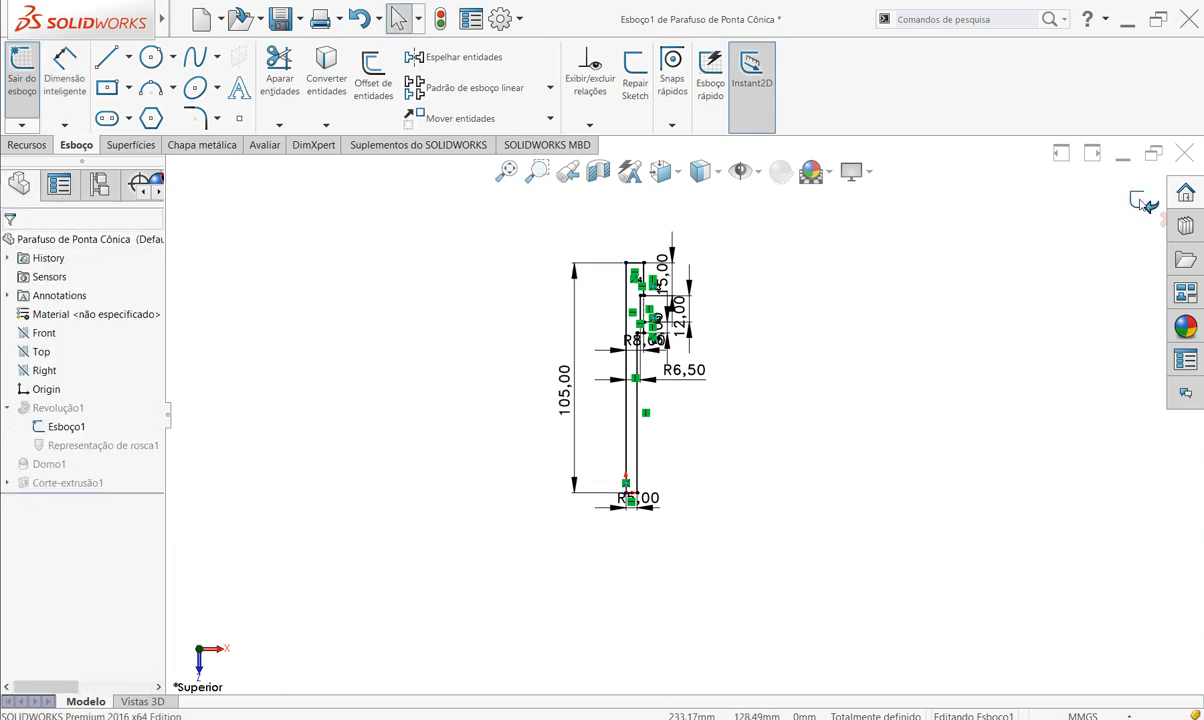
click(1140, 203)
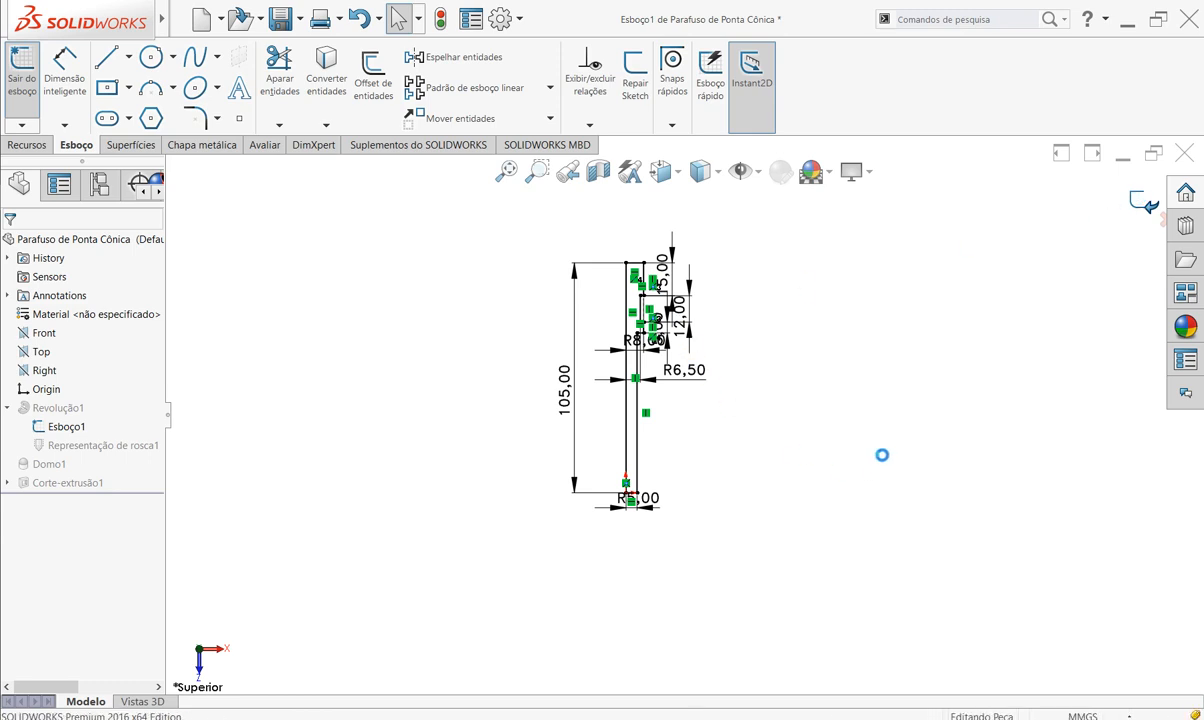
- Examine the rebuilt flat-ended screw from several angles, from the head to the threaded tip
middle_drag(589, 406, 449, 395)
scroll(633, 325, up, 2)
scroll(633, 325, down, 3)
scroll(717, 263, up, 2)
scroll(685, 305, down, 1)
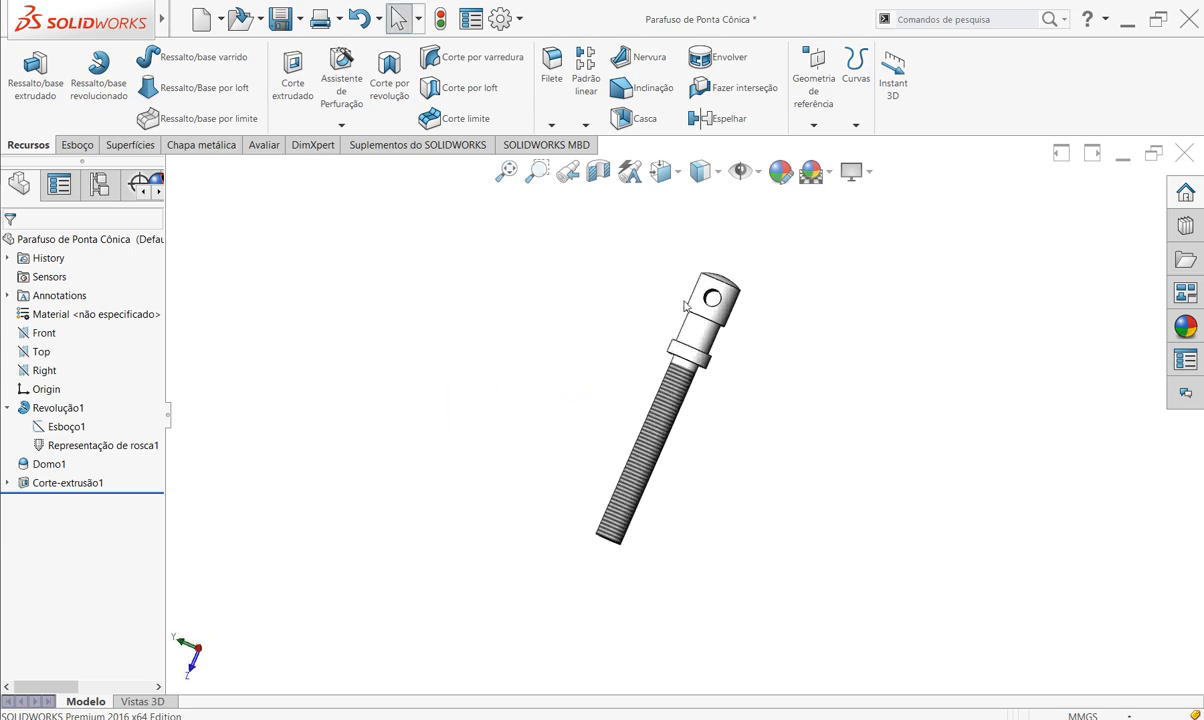
scroll(735, 306, down, 2)
scroll(681, 498, up, 1)
middle_drag(674, 412, 730, 477)
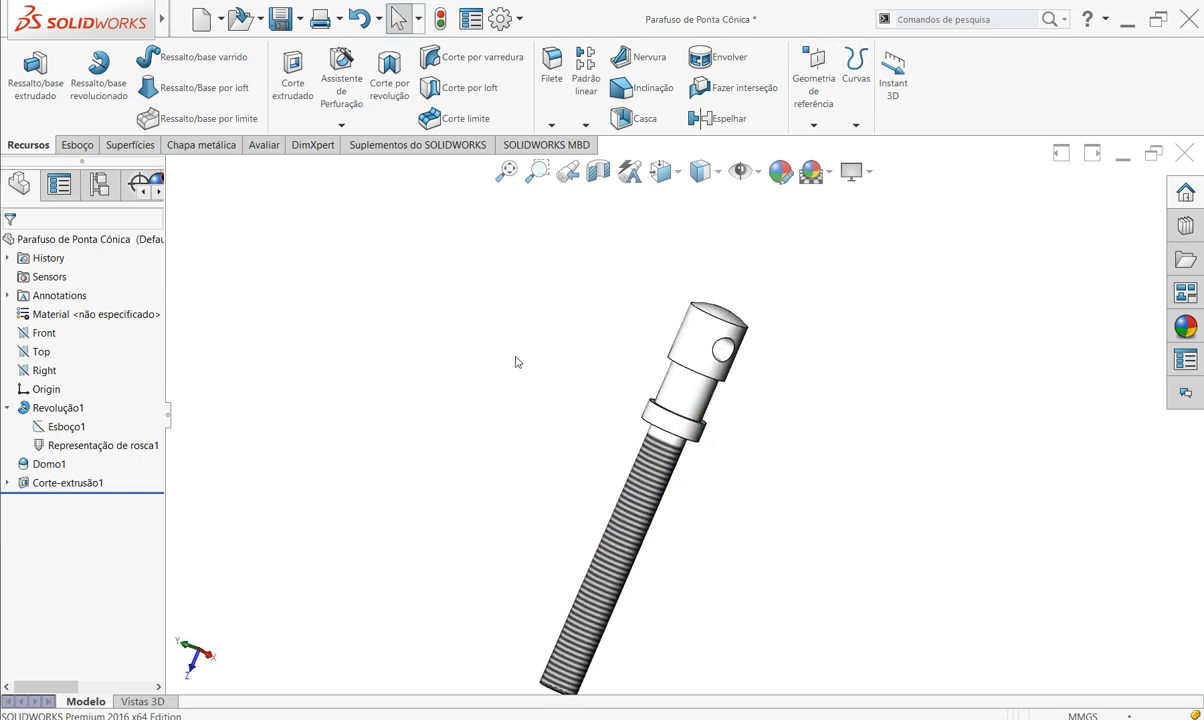
scroll(640, 543, up, 2)
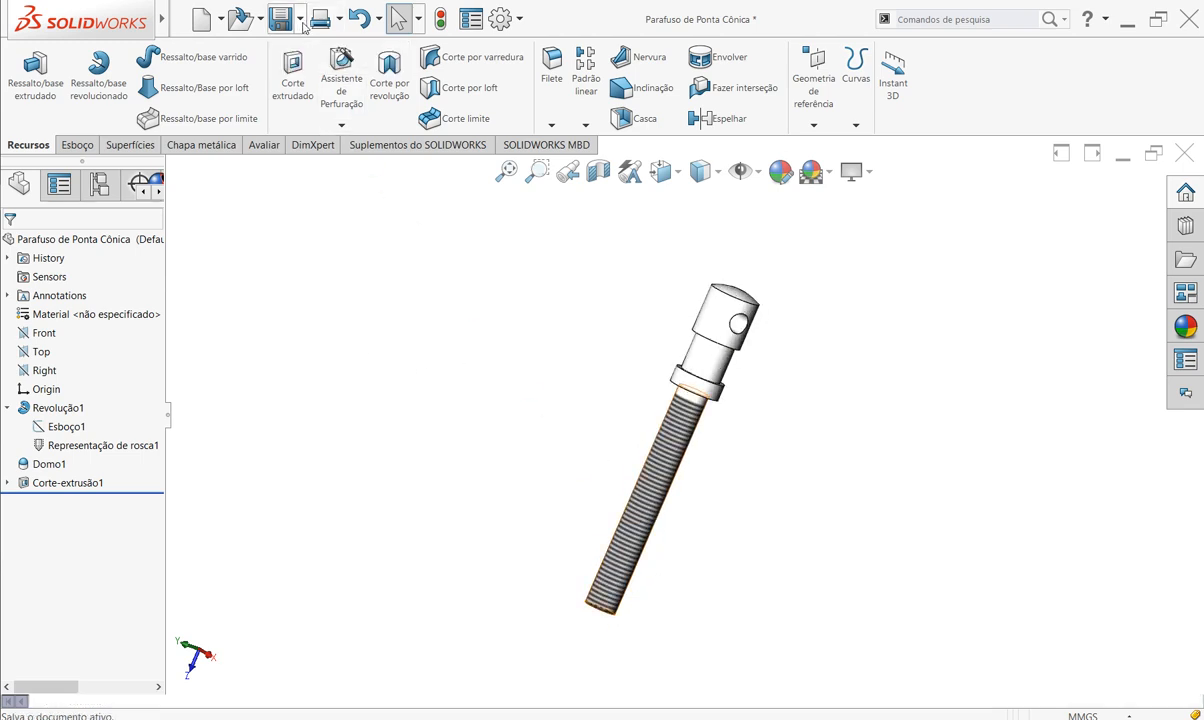
- Save the modified part under the new name Parafuso M10 in the Torninho Mecânico folder
click(300, 19)
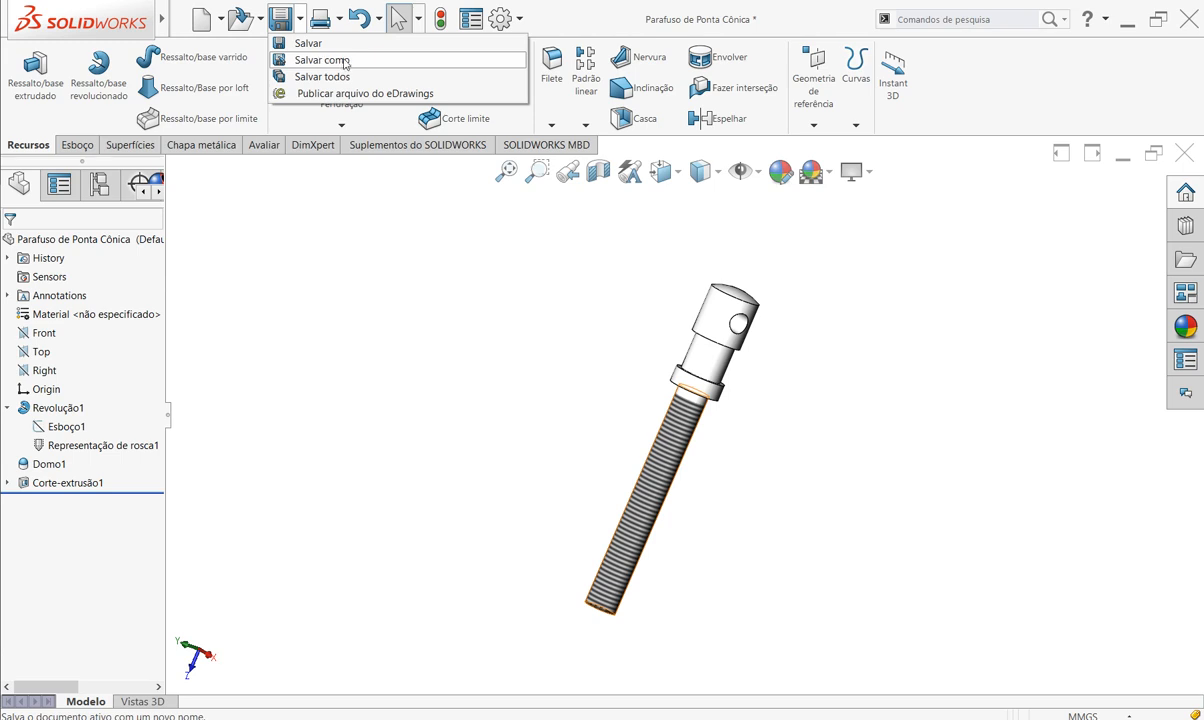
click(346, 62)
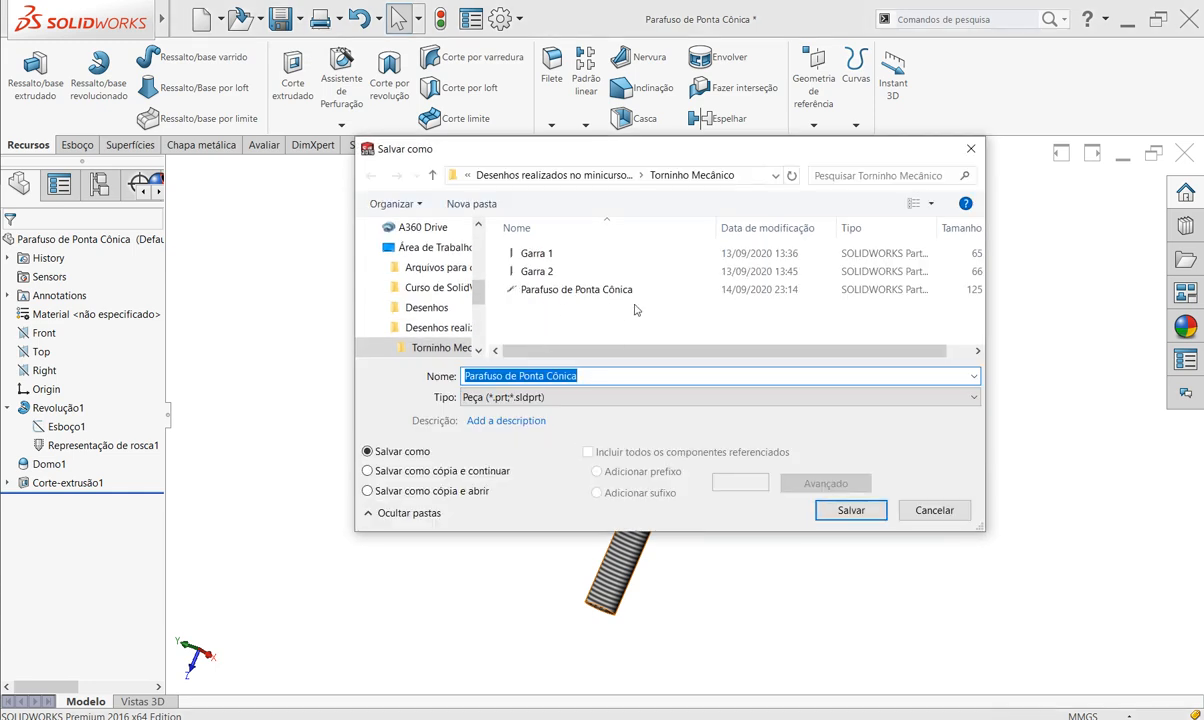
drag(614, 374, 517, 376)
text(M10)
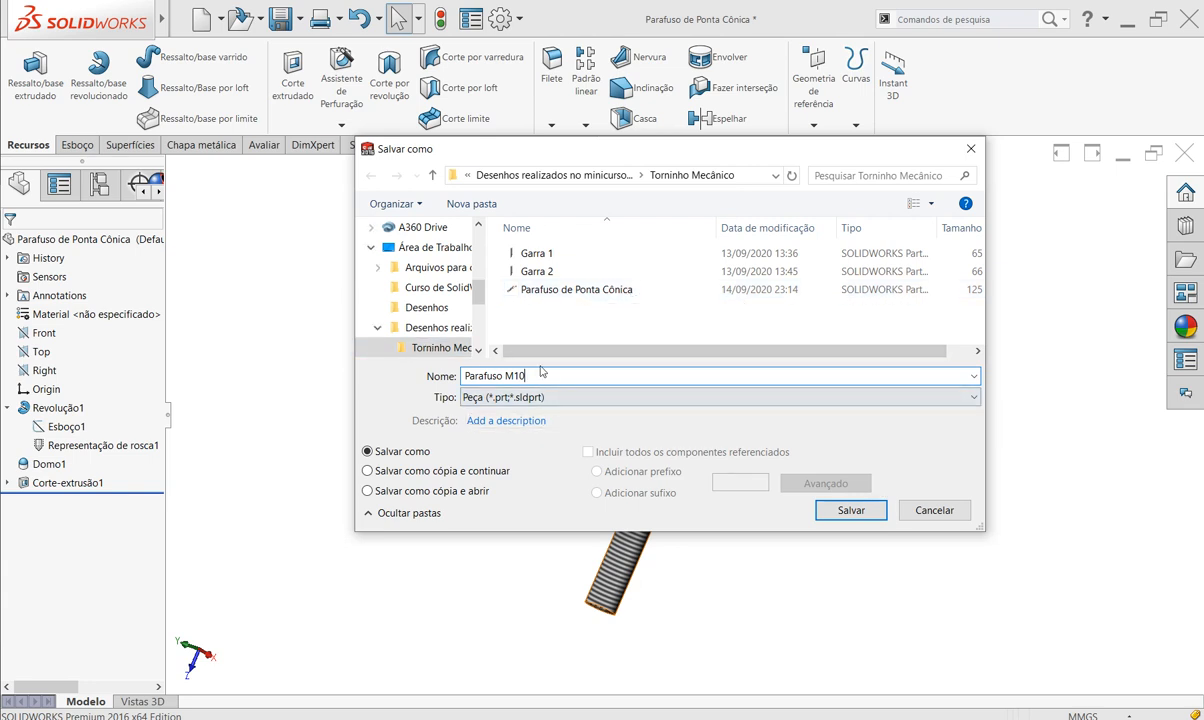
click(852, 511)
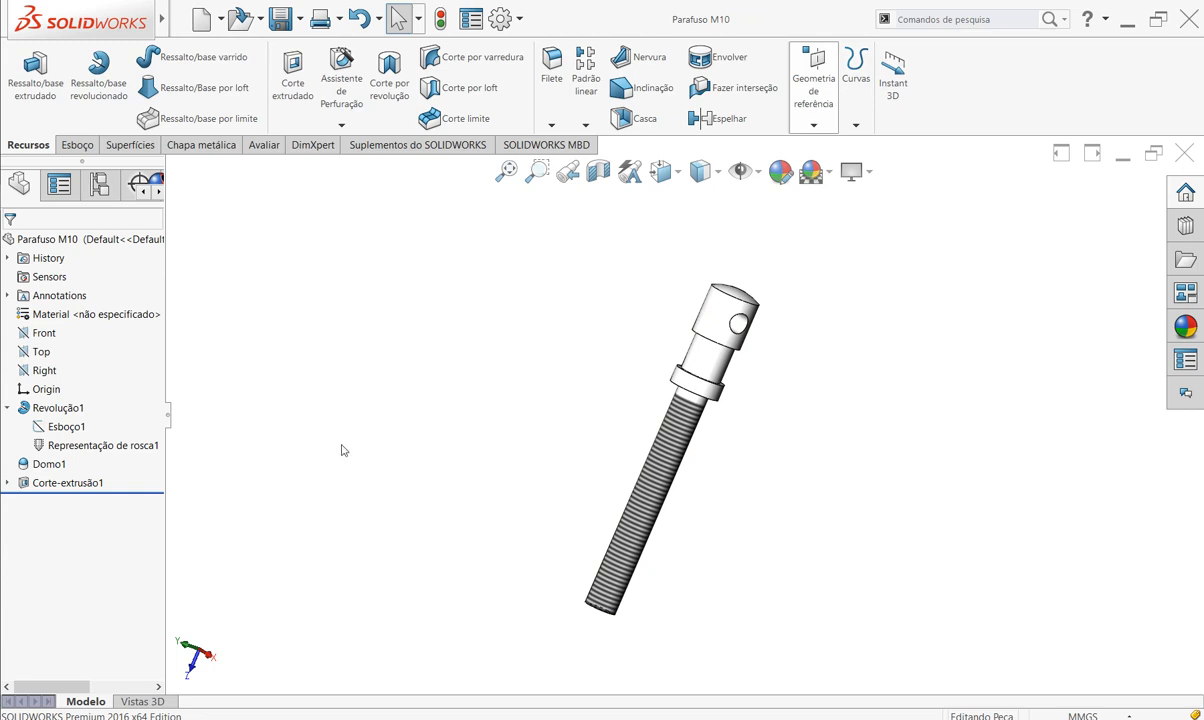
- Delete the transverse hole feature Corte-extrusão1 and its leftover sketch Esboço2
click(7, 483)
click(55, 484)
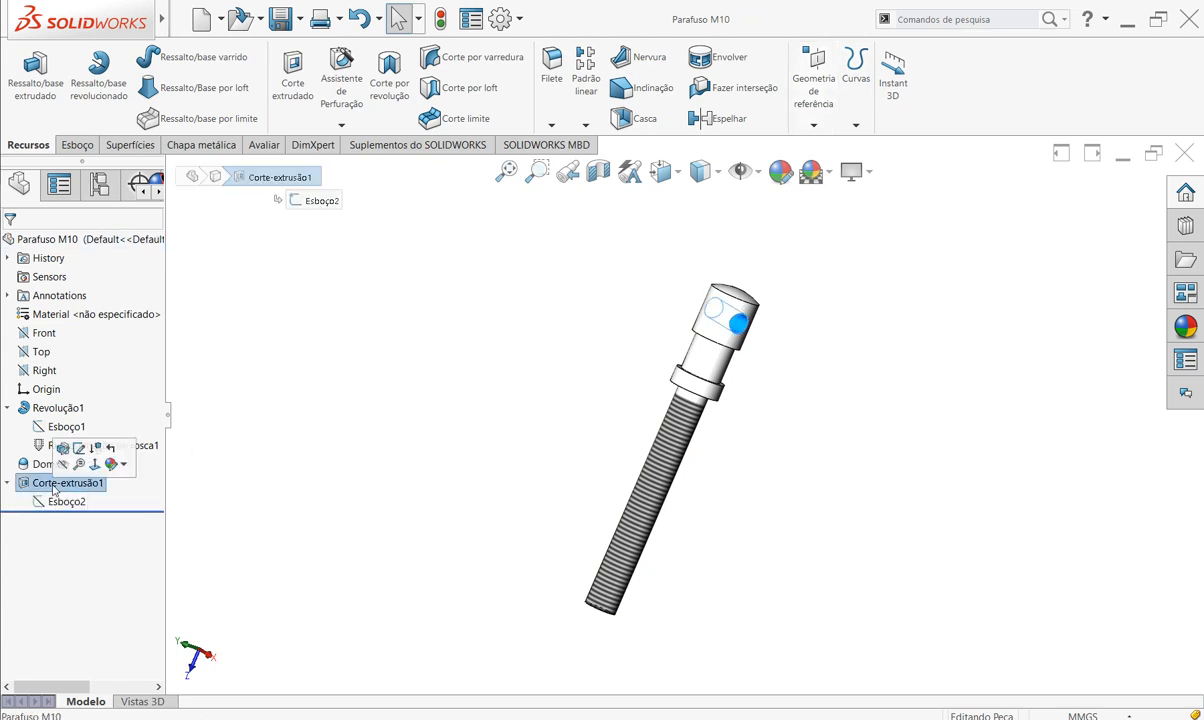
right_click(66, 485)
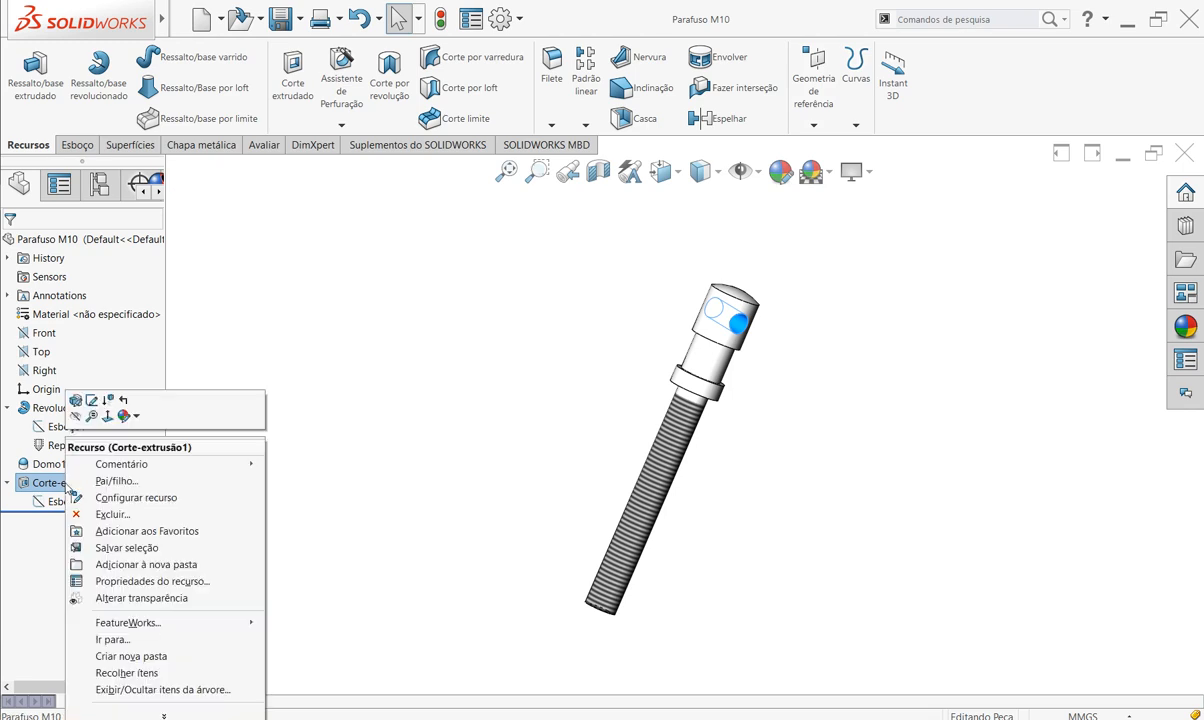
click(113, 514)
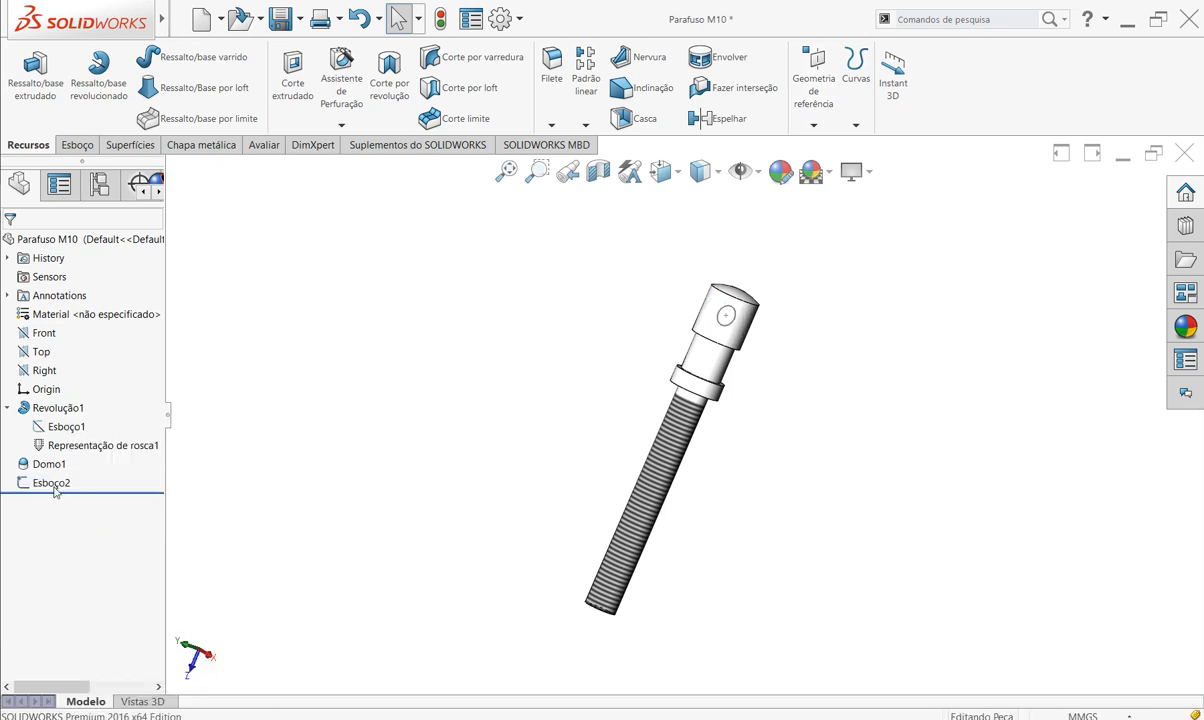
click(52, 484)
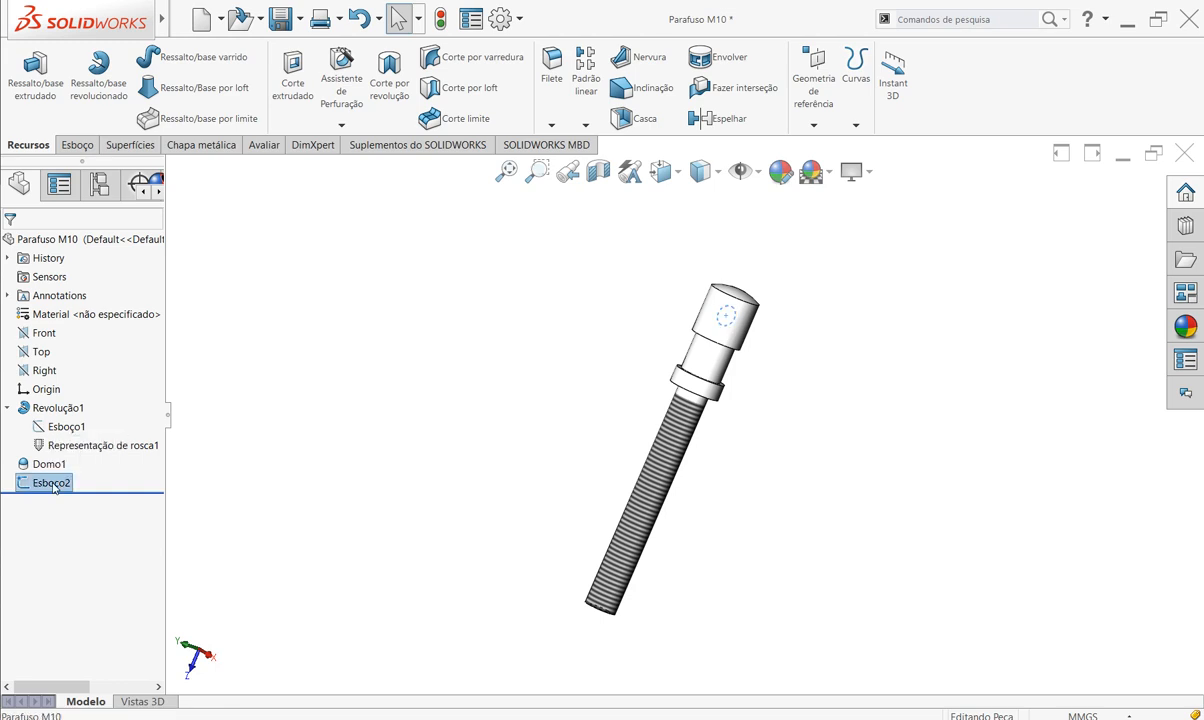
right_click(54, 487)
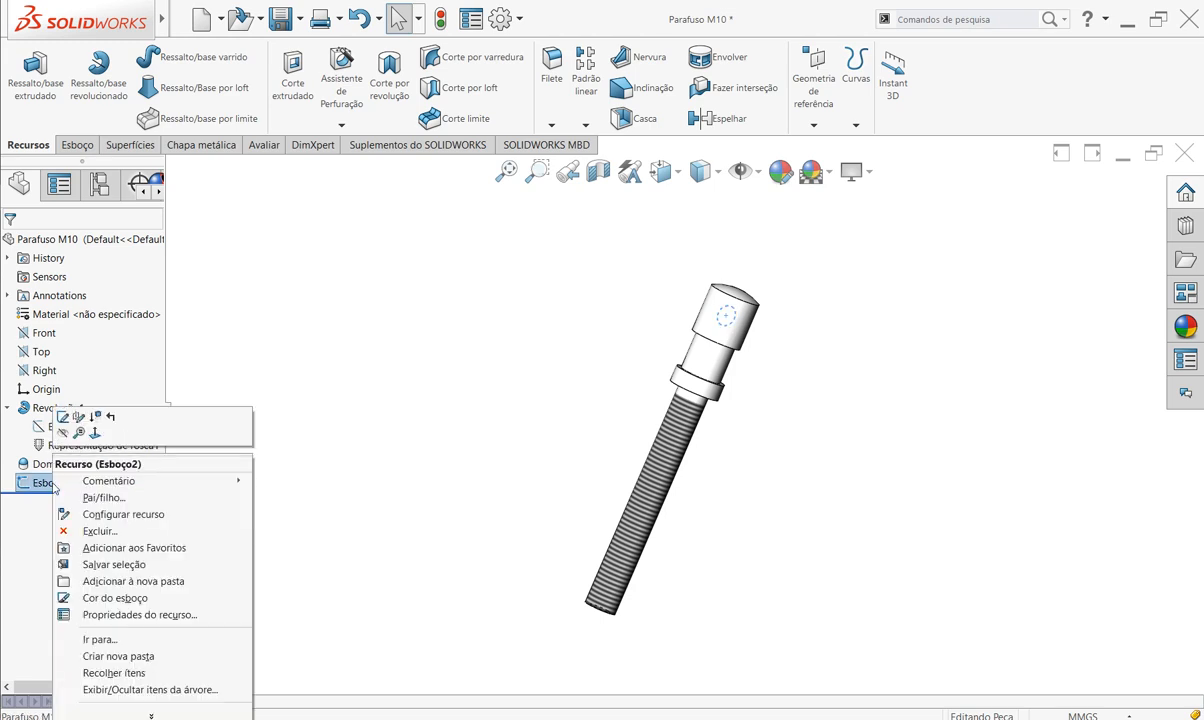
click(120, 531)
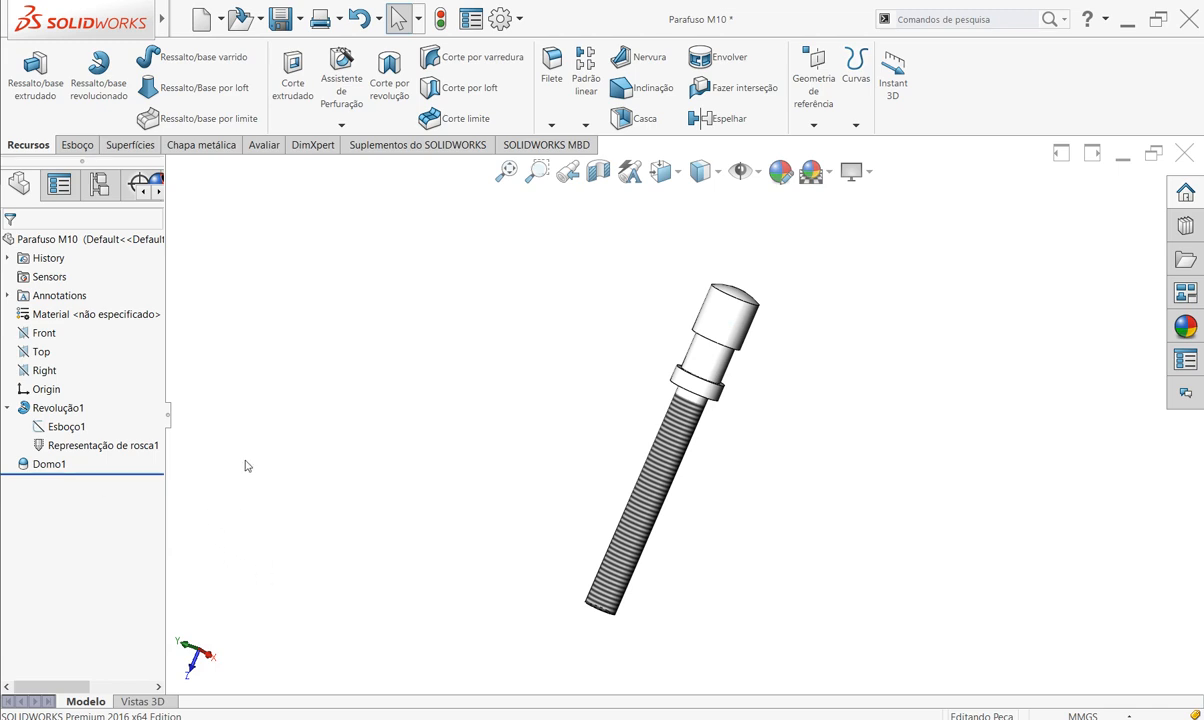
- Roll the feature history back to before Domo1 and restore it to the end of the tree
scroll(725, 252, down, 3)
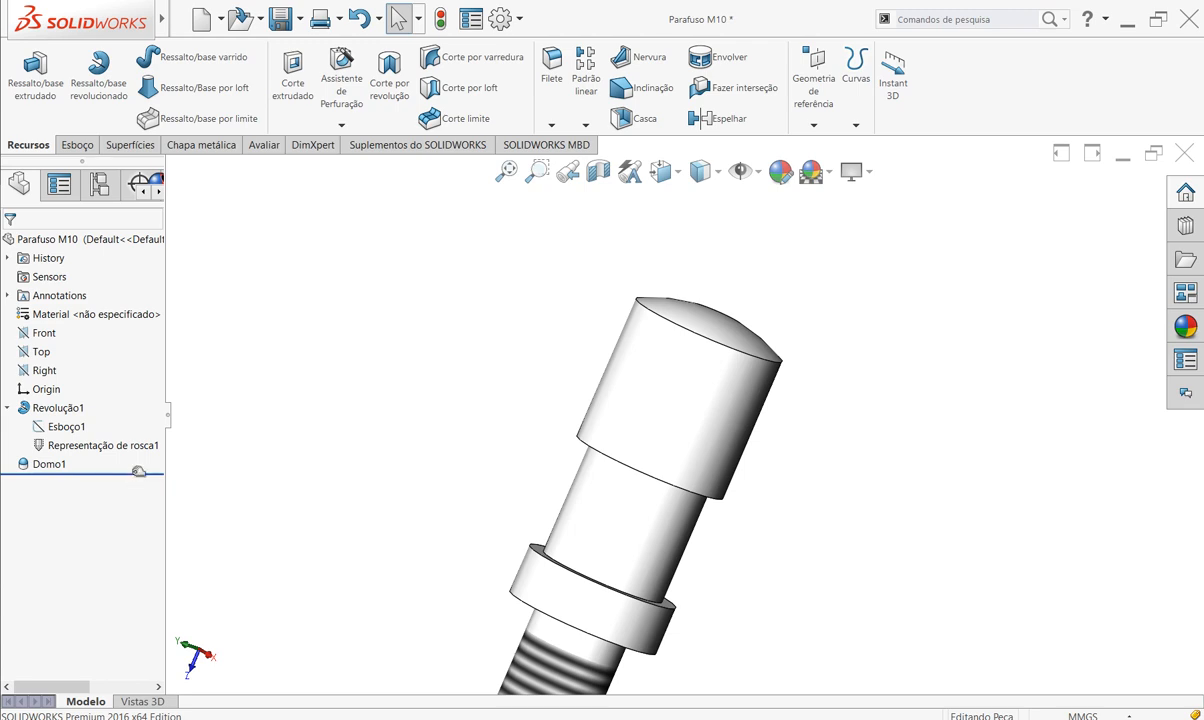
scroll(694, 516, up, 5)
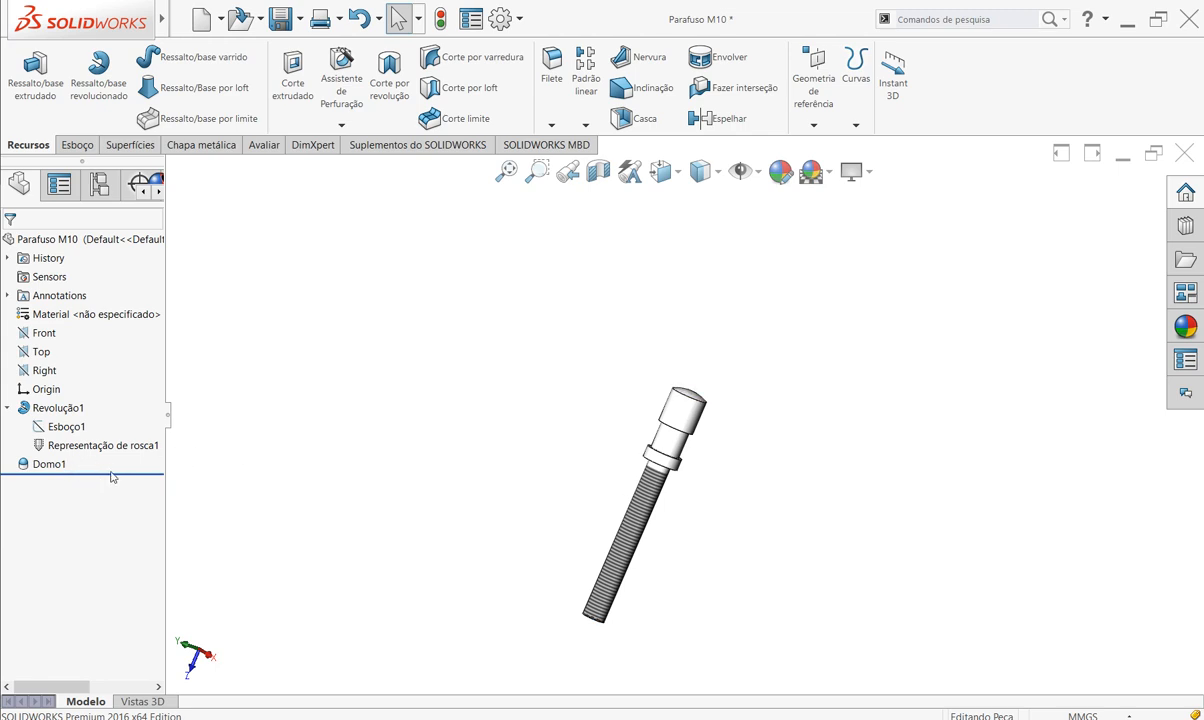
drag(118, 472, 122, 412)
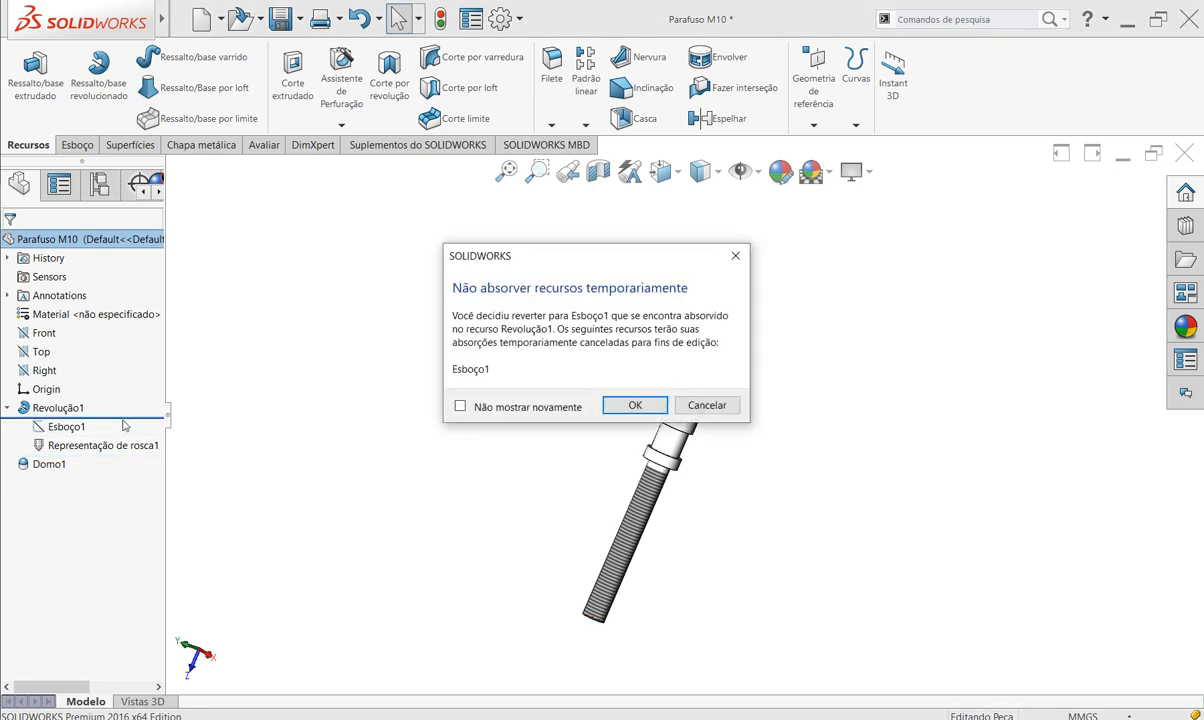
click(634, 405)
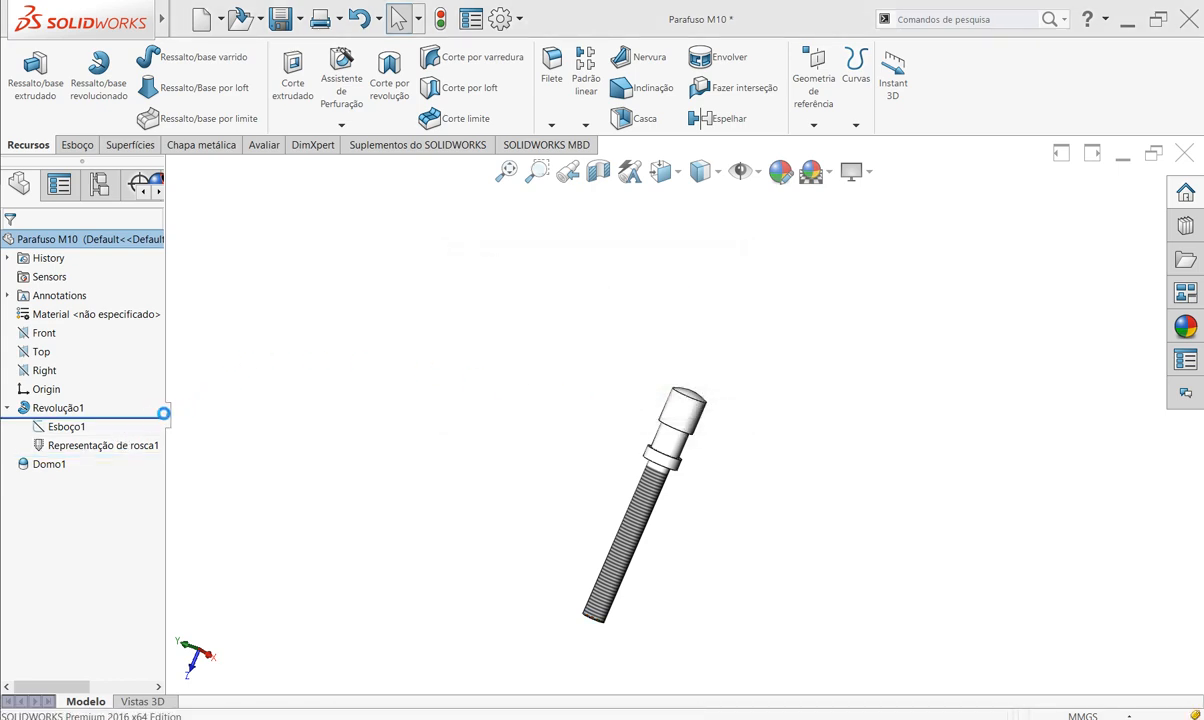
mouse_move(138, 417)
mouse_down()
mouse_move(140, 400)
mouse_move(131, 416)
mouse_move(125, 407)
mouse_move(123, 436)
mouse_up()
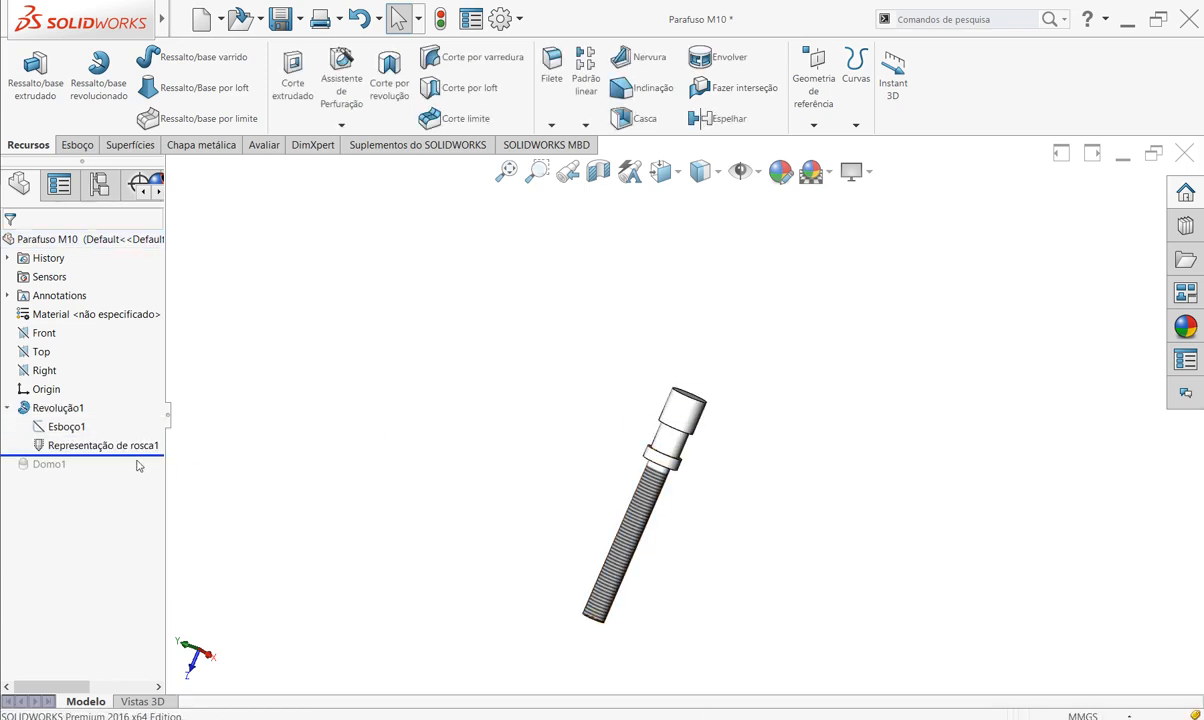
drag(143, 455, 143, 474)
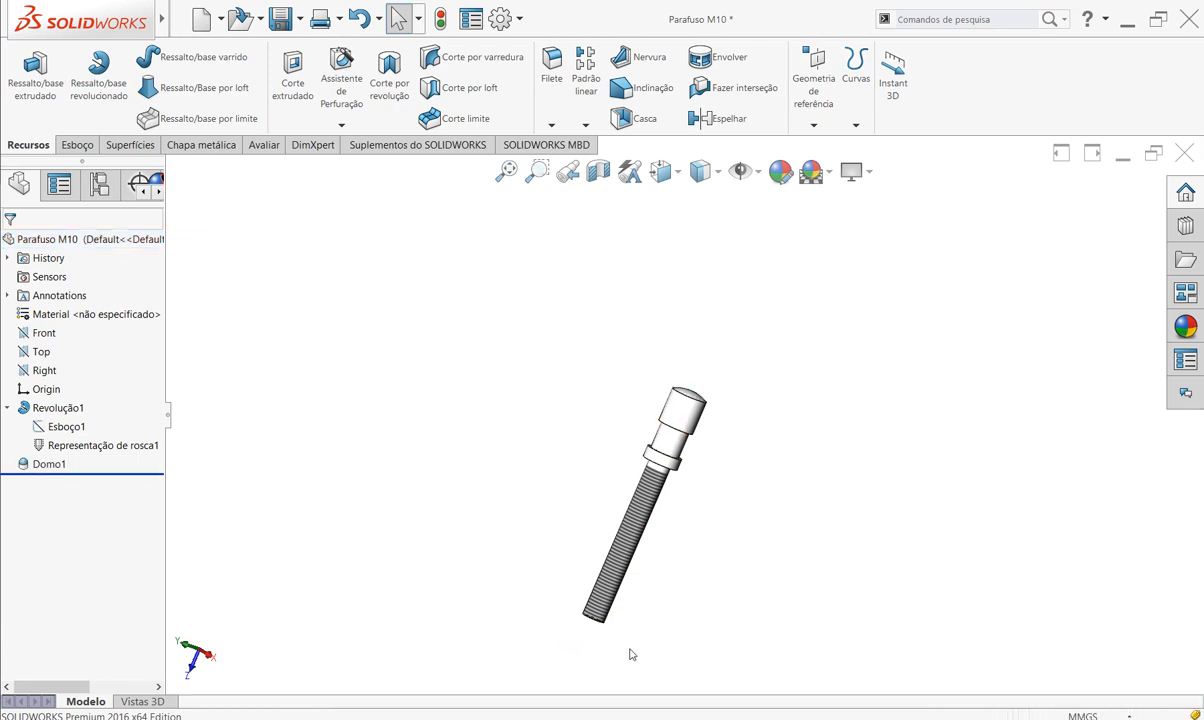
scroll(618, 642, up, 2)
scroll(655, 496, down, 3)
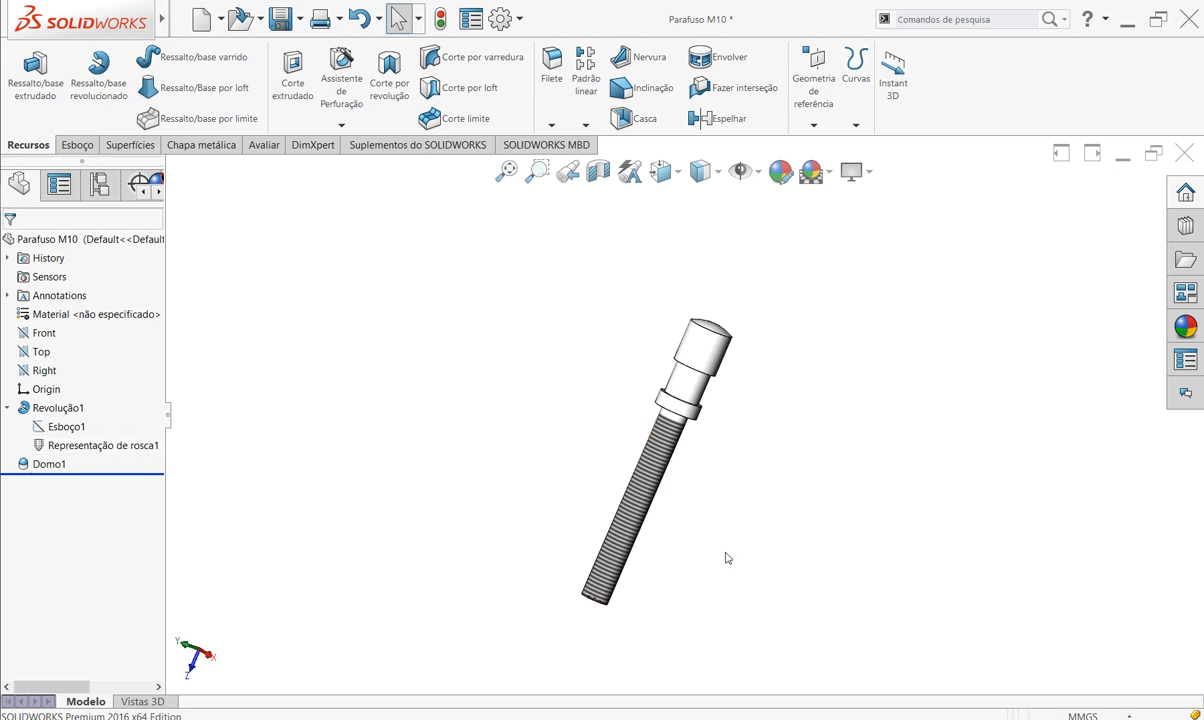
scroll(690, 360, down, 3)
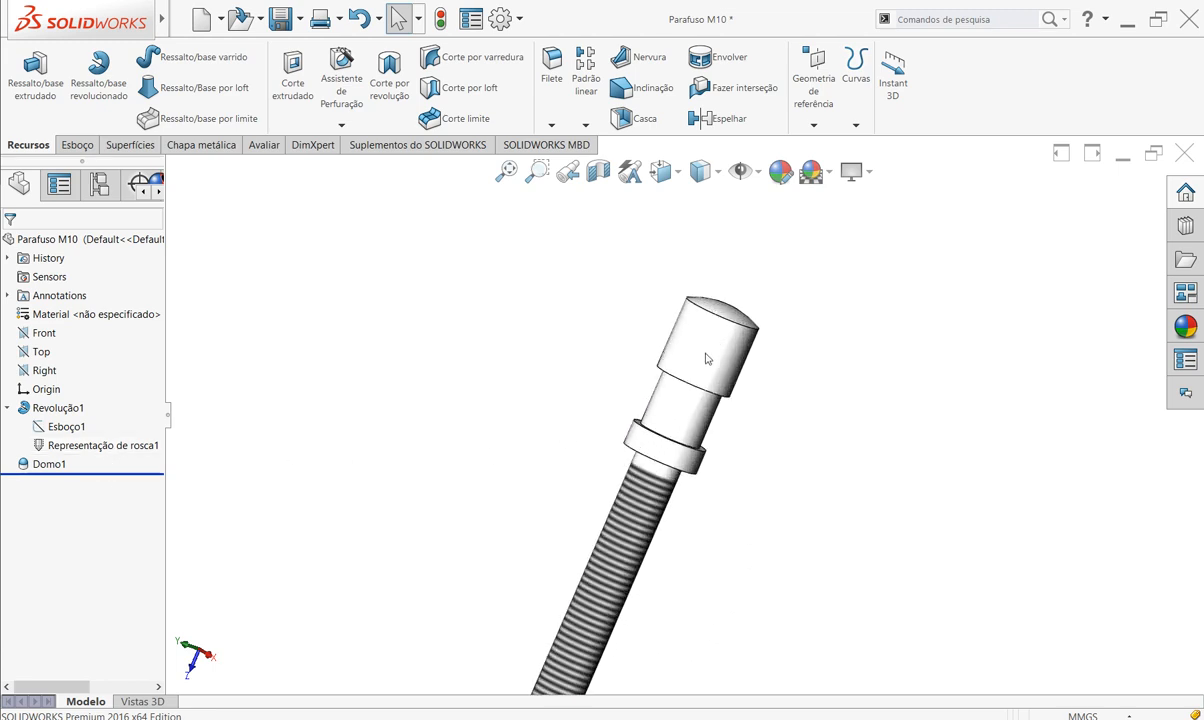
scroll(650, 598, up, 3)
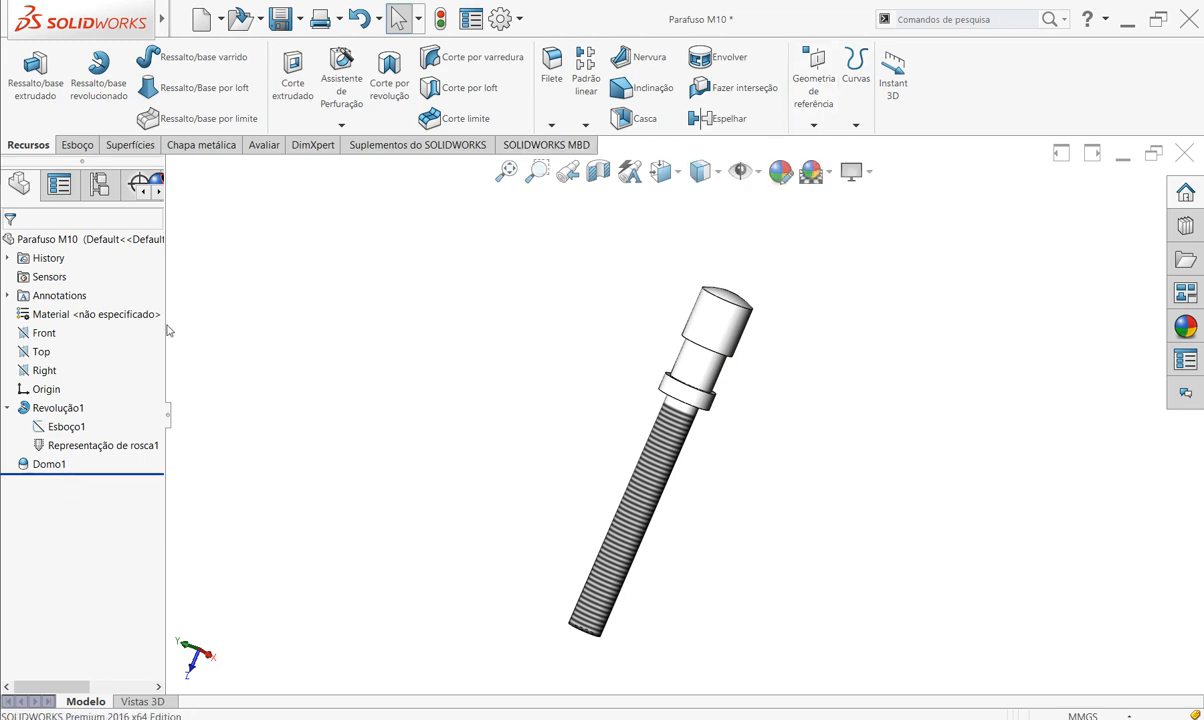
- Create a reference plane perpendicular to the Top plane and tangent to the cylindrical face of the screw head
click(37, 353)
middle_drag(782, 462, 735, 468)
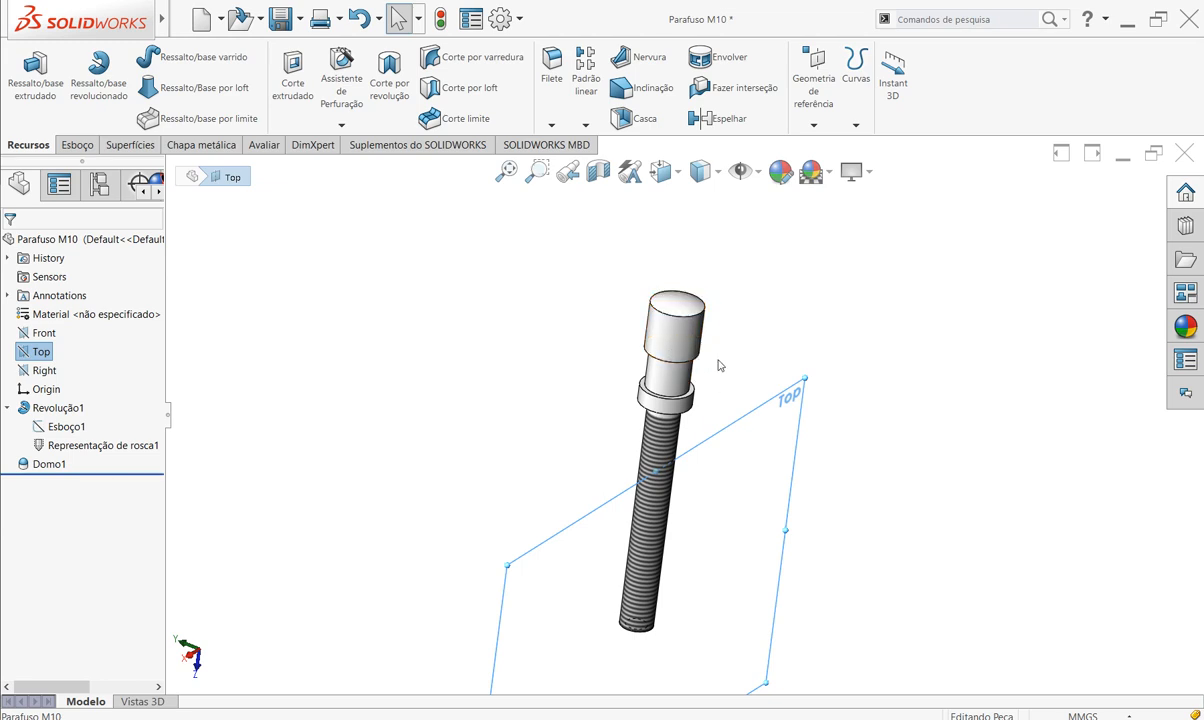
click(813, 122)
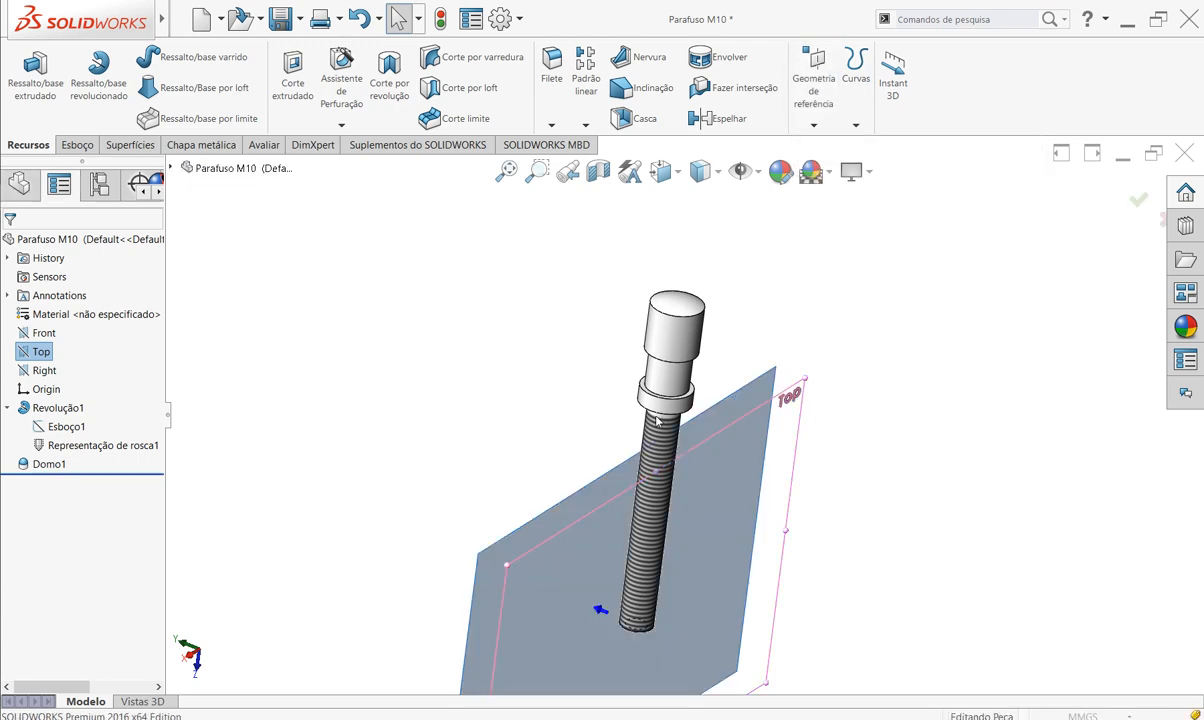
middle_drag(885, 523, 895, 451)
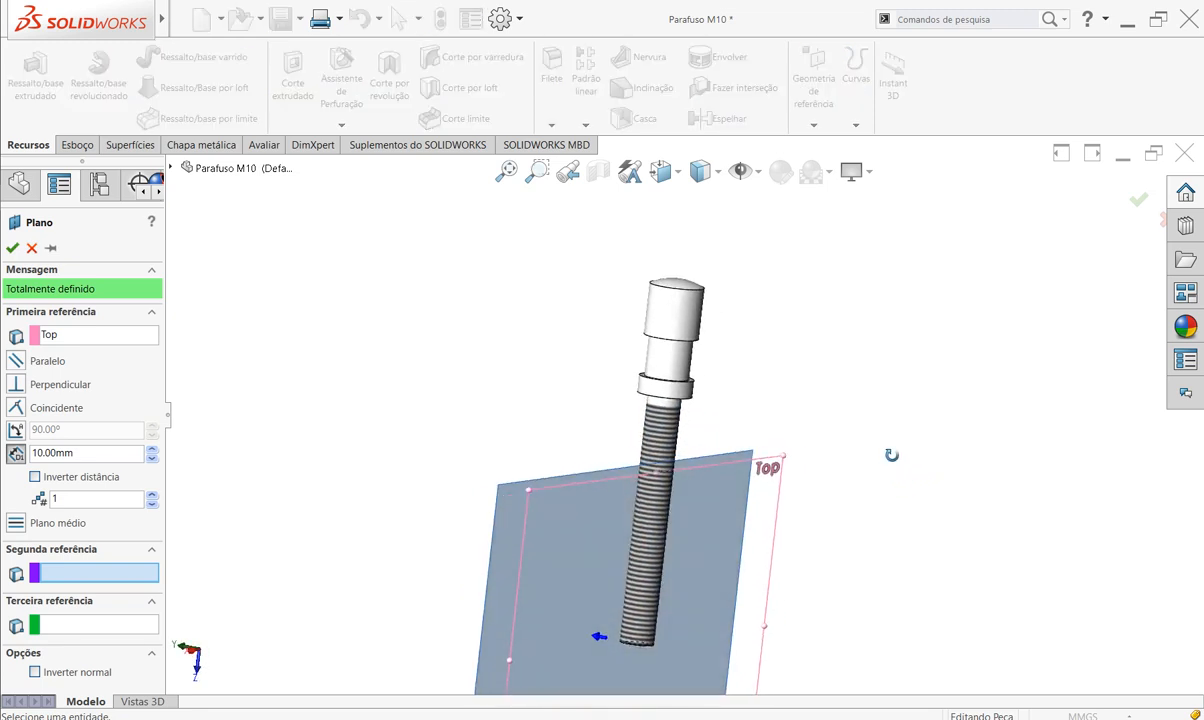
click(682, 310)
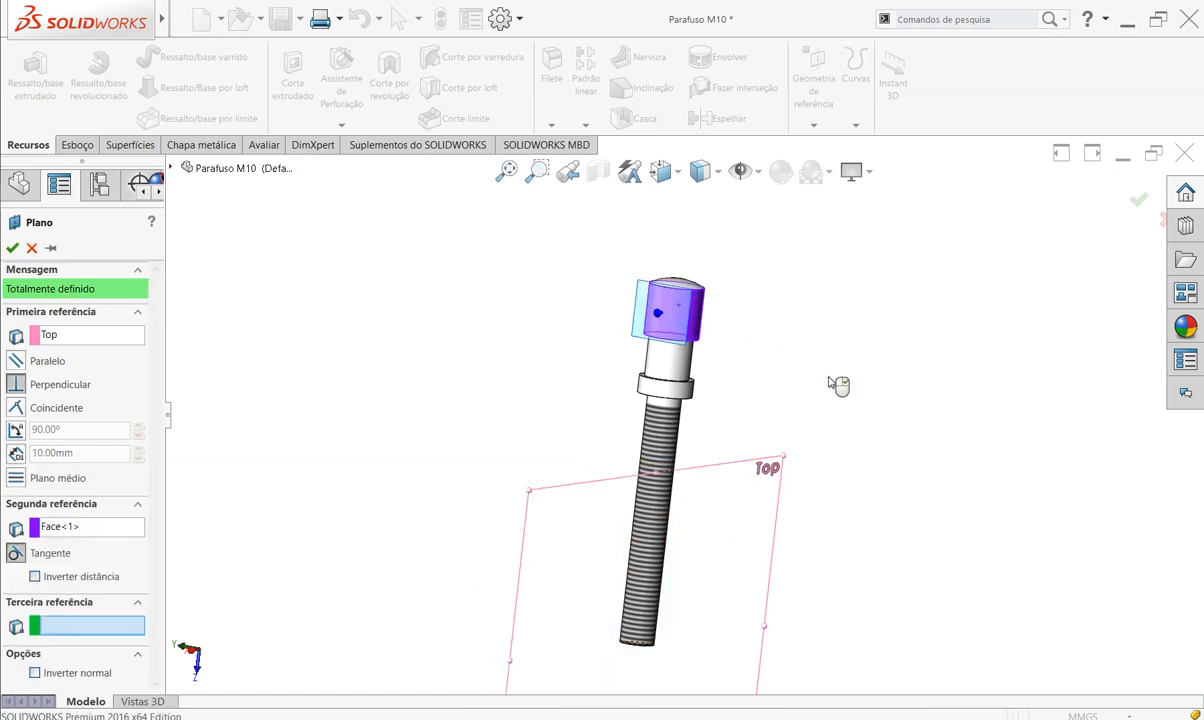
middle_drag(710, 392, 869, 440)
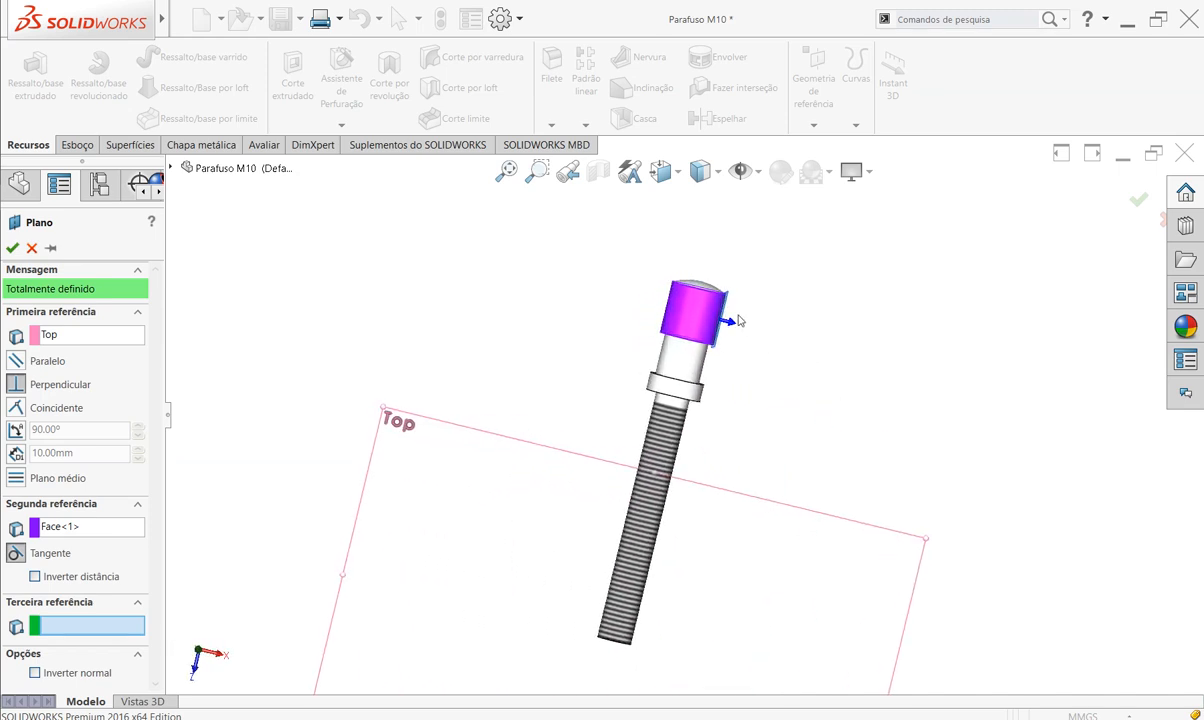
scroll(735, 310, down, 8)
scroll(713, 368, down, 3)
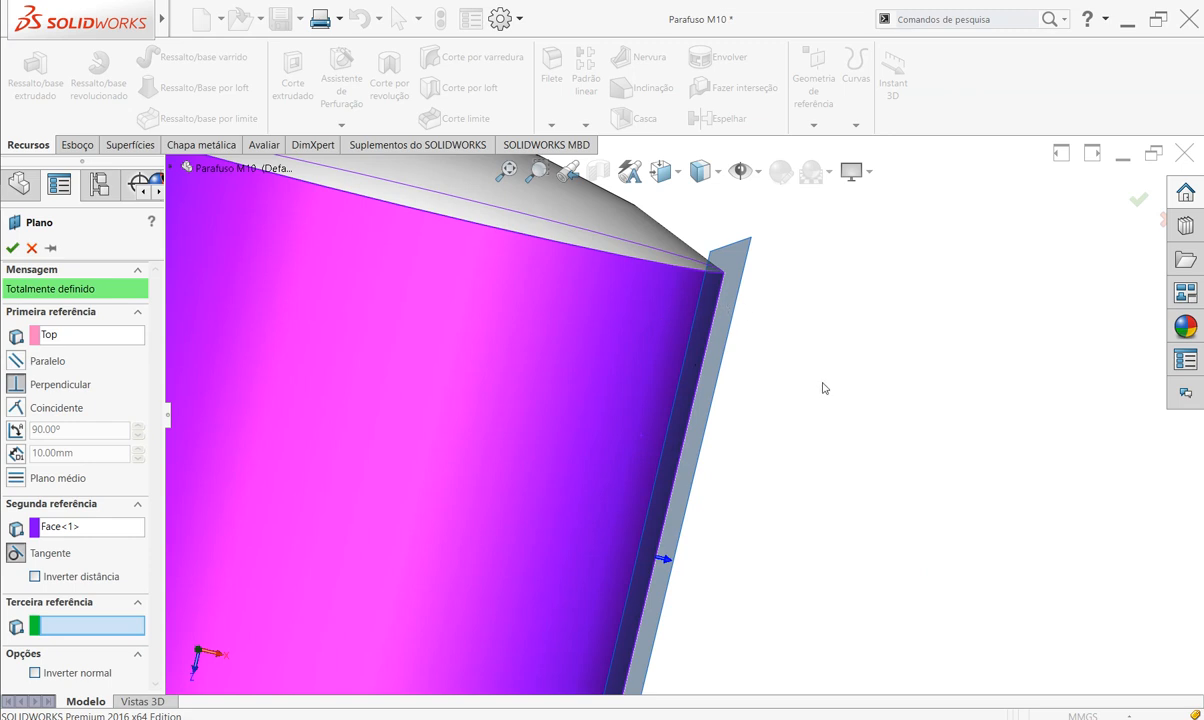
scroll(823, 388, up, 10)
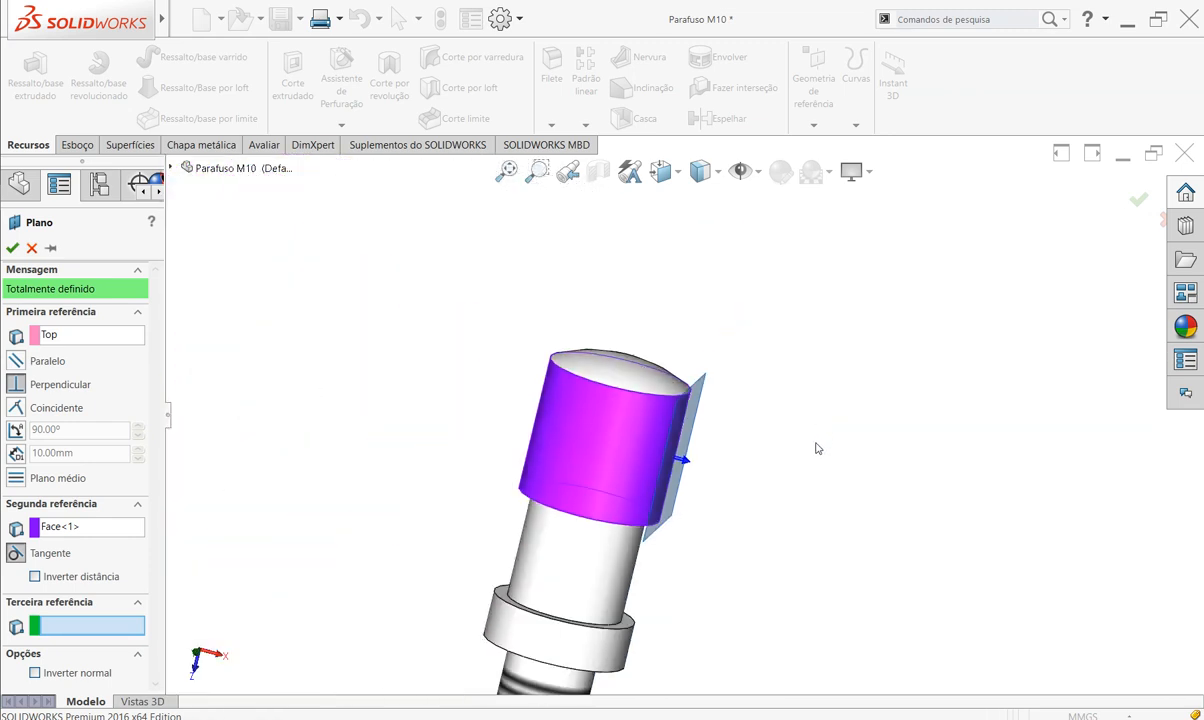
scroll(818, 444, up, 5)
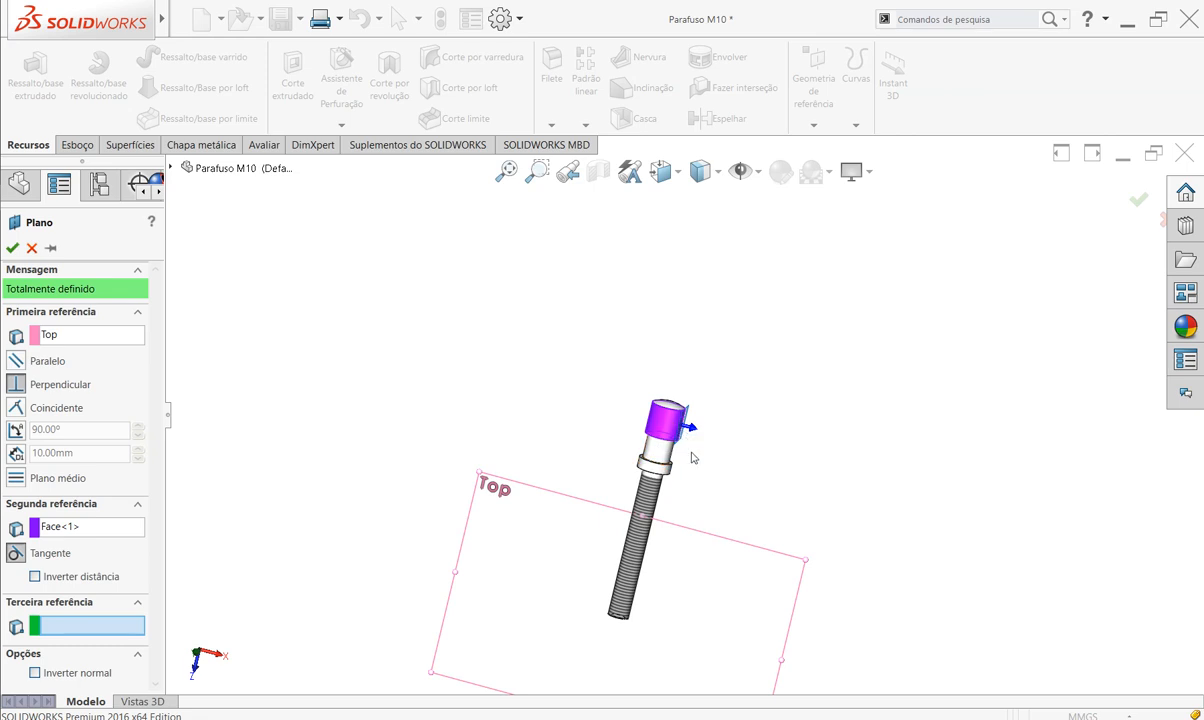
scroll(686, 484, down, 10)
mouse_move(708, 461)
middle_down()
mouse_move(715, 449)
mouse_move(689, 446)
middle_up()
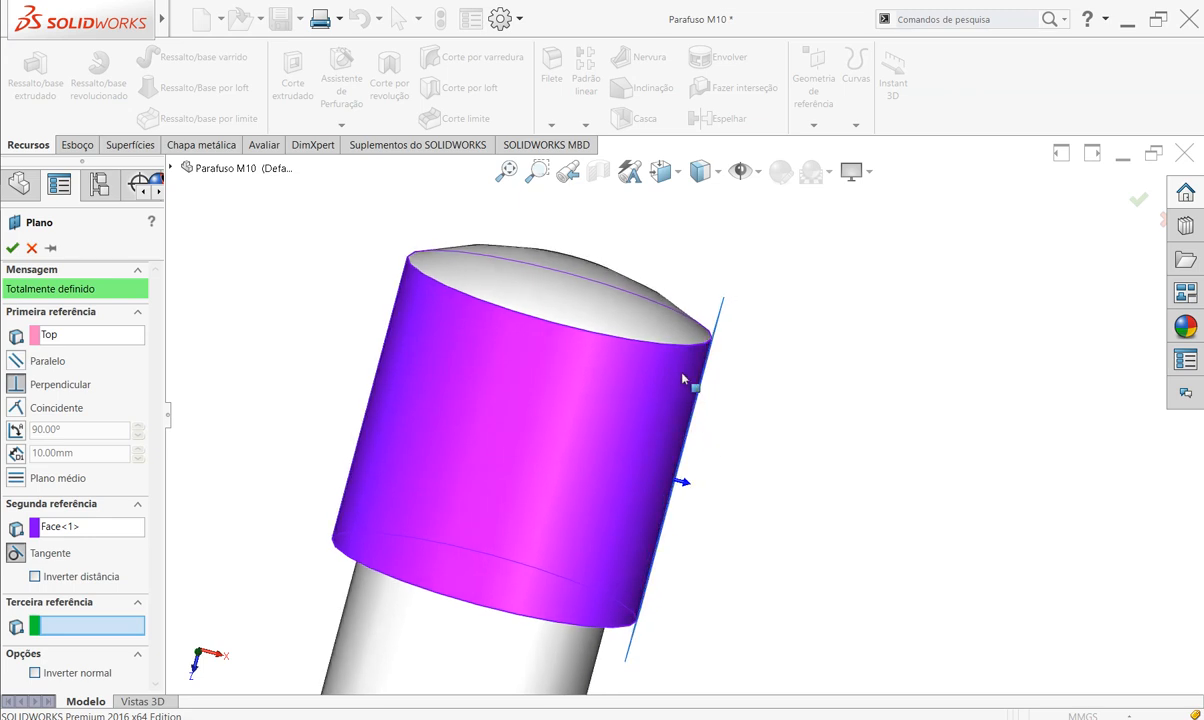
click(13, 249)
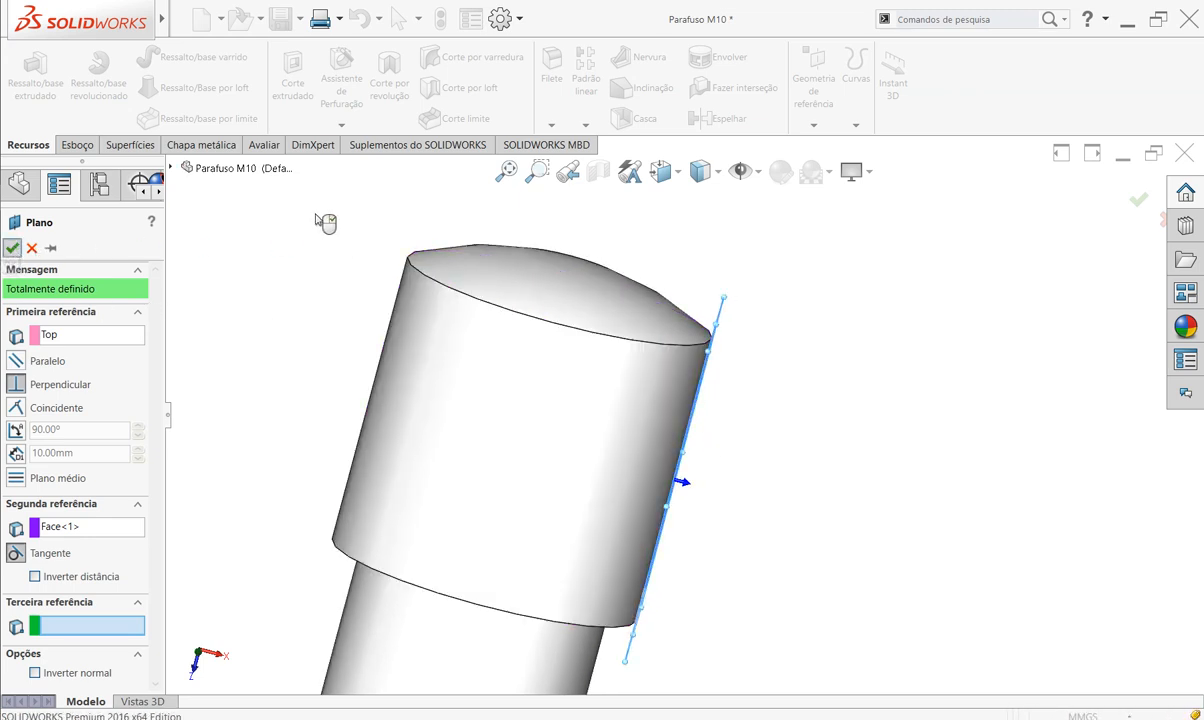
- Start a Hole Wizard feature on the plane tangent to the head, using the plain hole type
middle_drag(793, 513, 731, 515)
scroll(684, 523, up, 2)
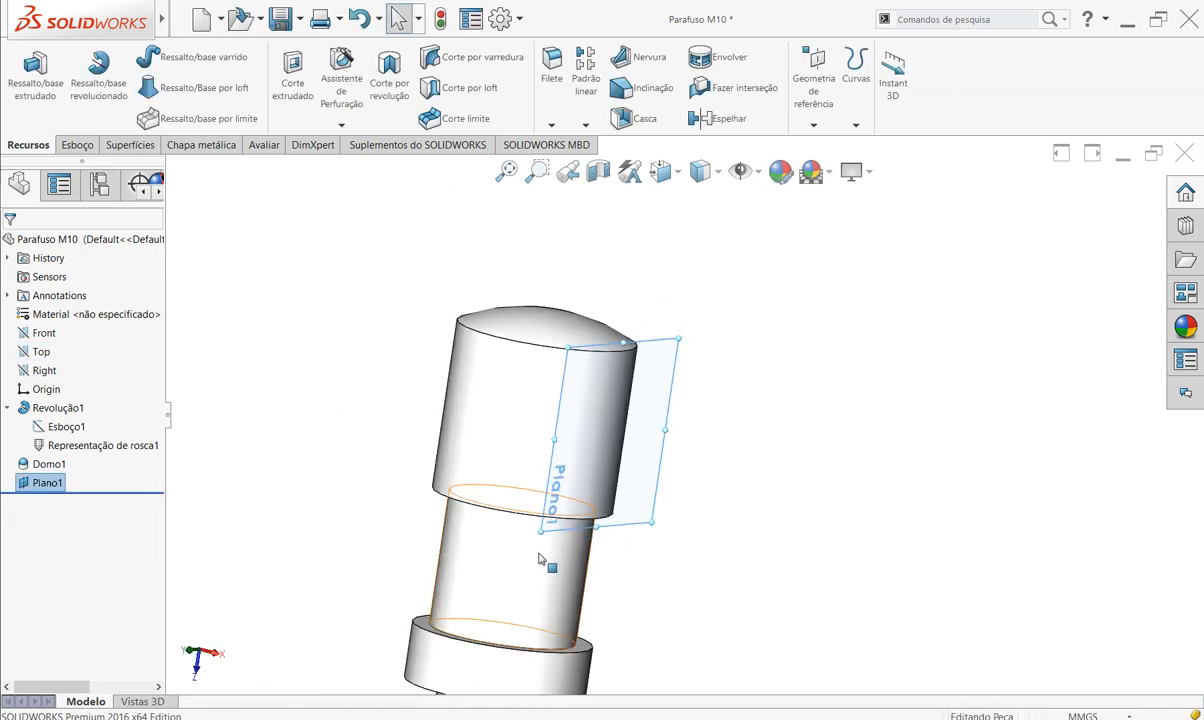
scroll(465, 513, down, 1)
scroll(578, 324, up, 2)
scroll(624, 248, down, 2)
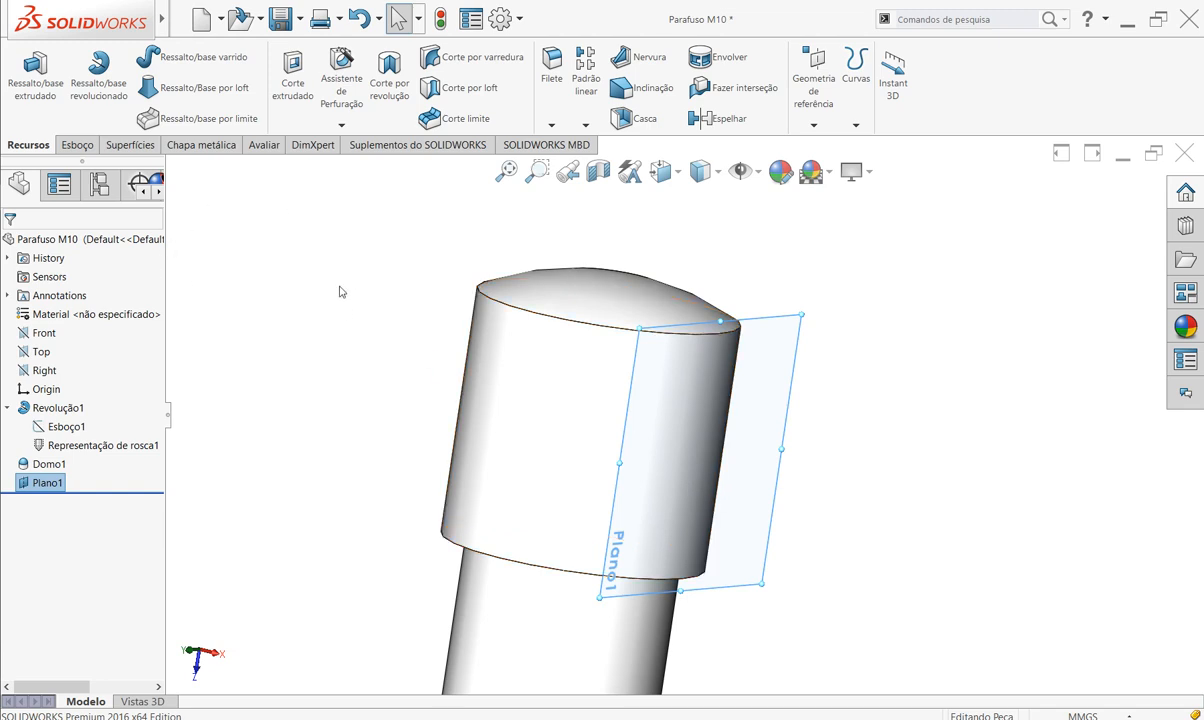
click(343, 89)
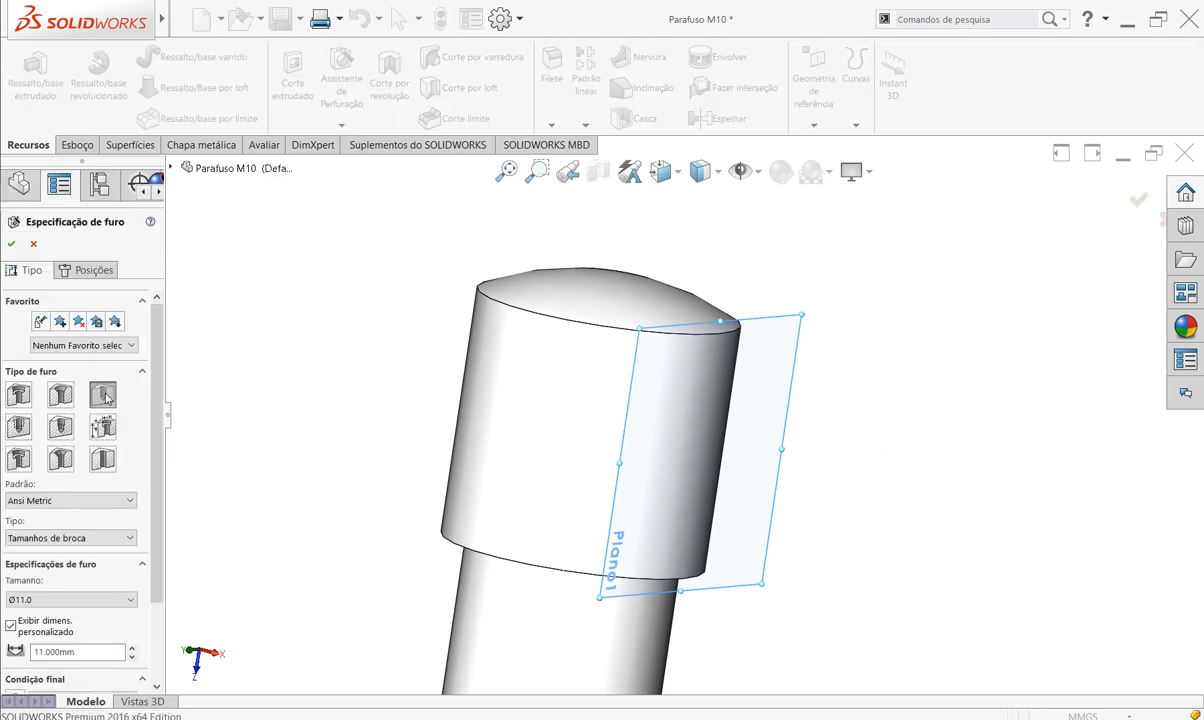
click(104, 394)
scroll(120, 450, down, 2)
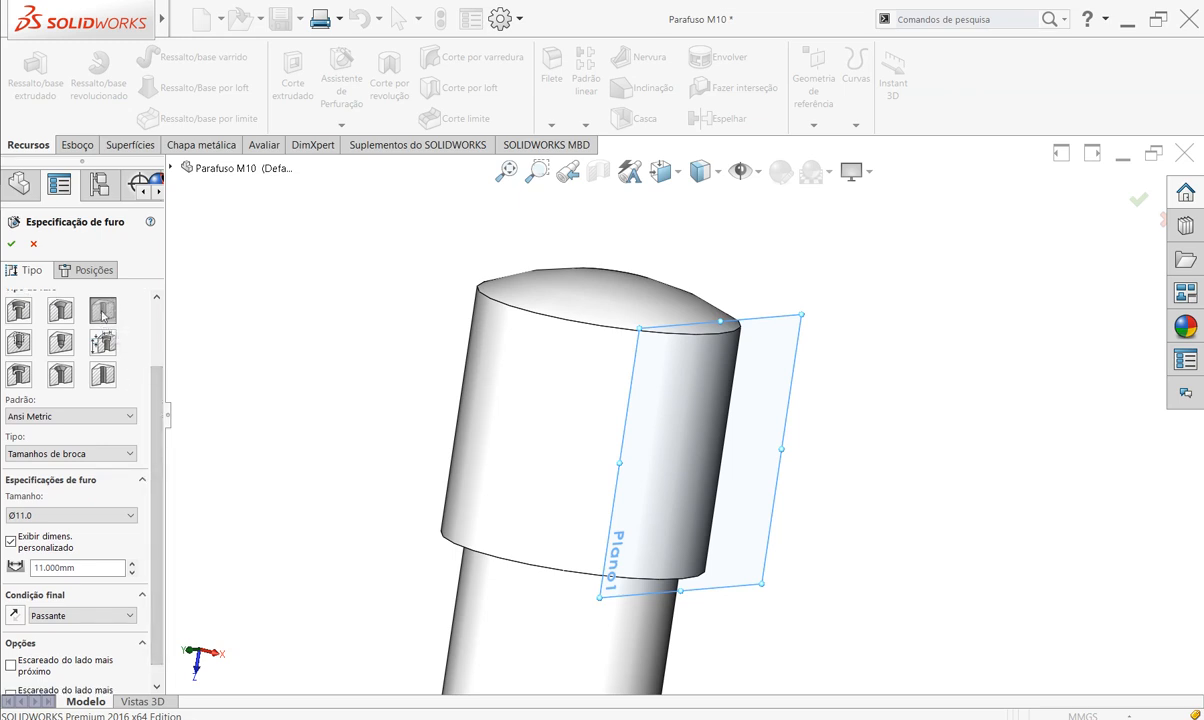
- Set the hole size to Ø6.5 and turn off custom sizing
click(88, 516)
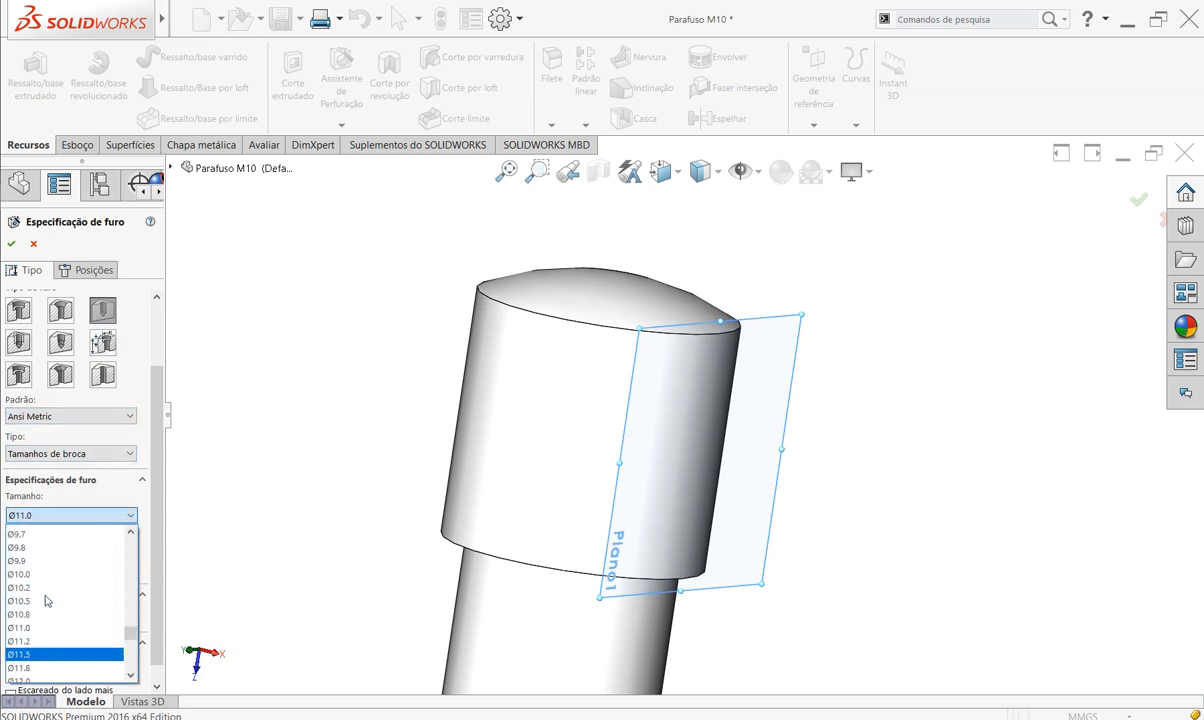
scroll(45, 601, up, 4)
scroll(45, 603, up, 2)
scroll(45, 604, up, 3)
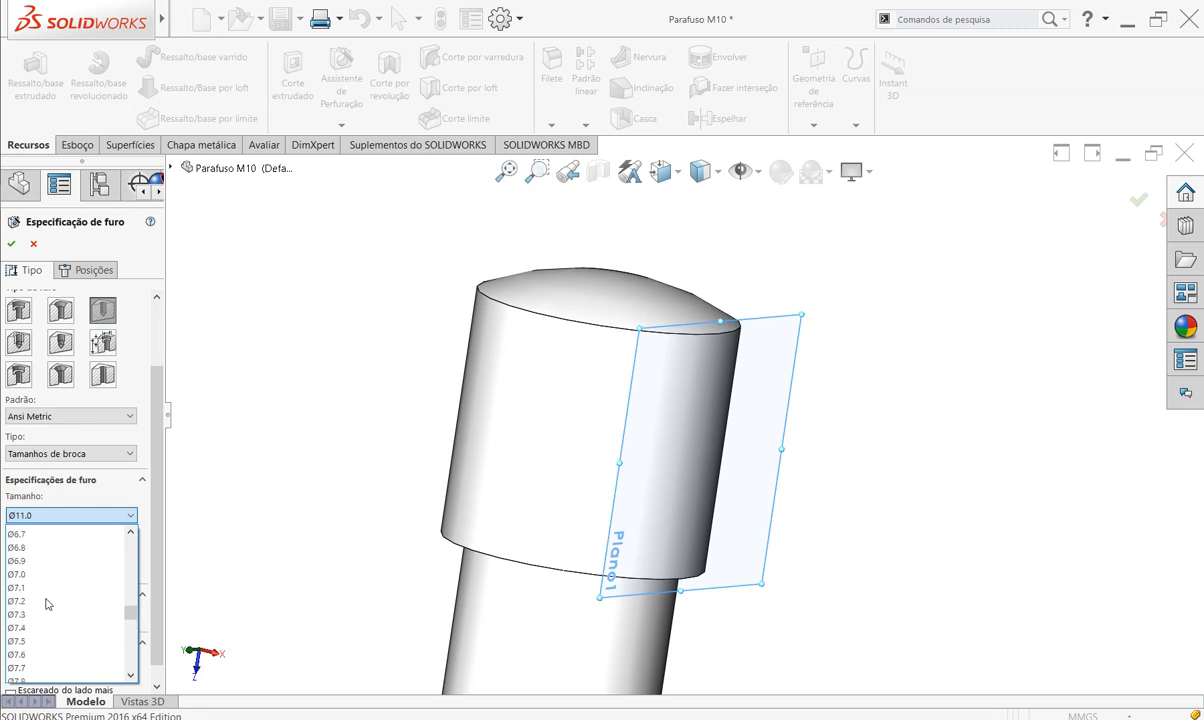
click(45, 571)
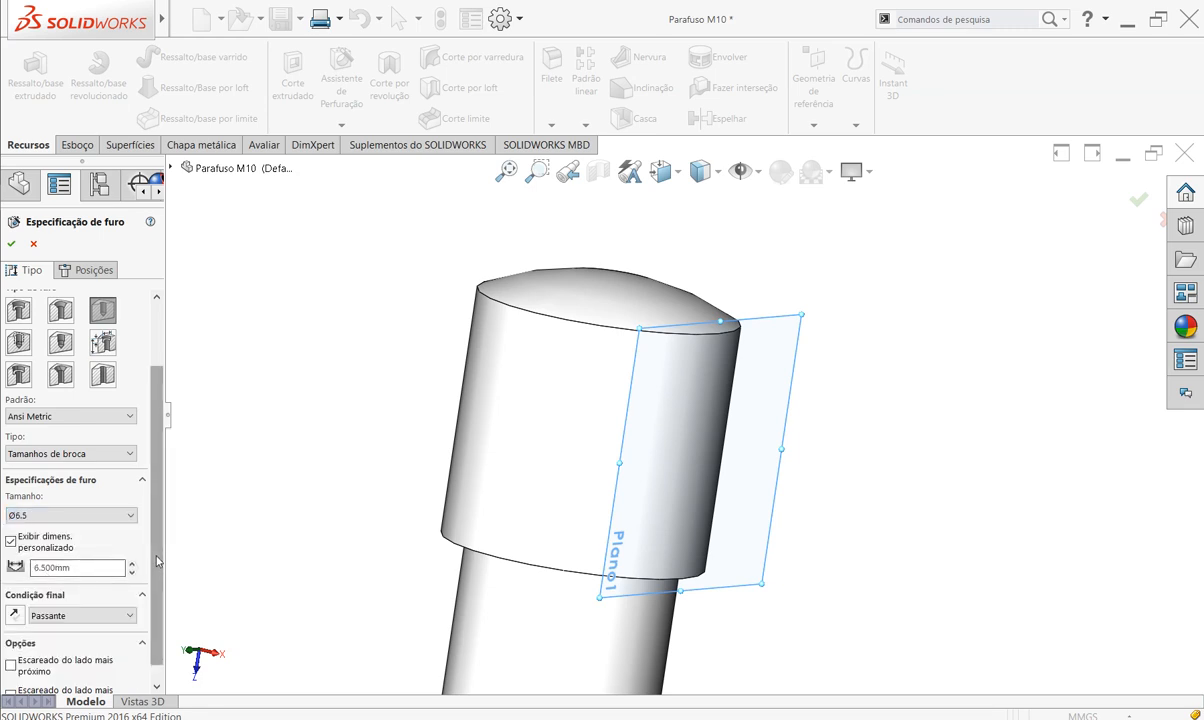
drag(156, 559, 156, 605)
click(10, 521)
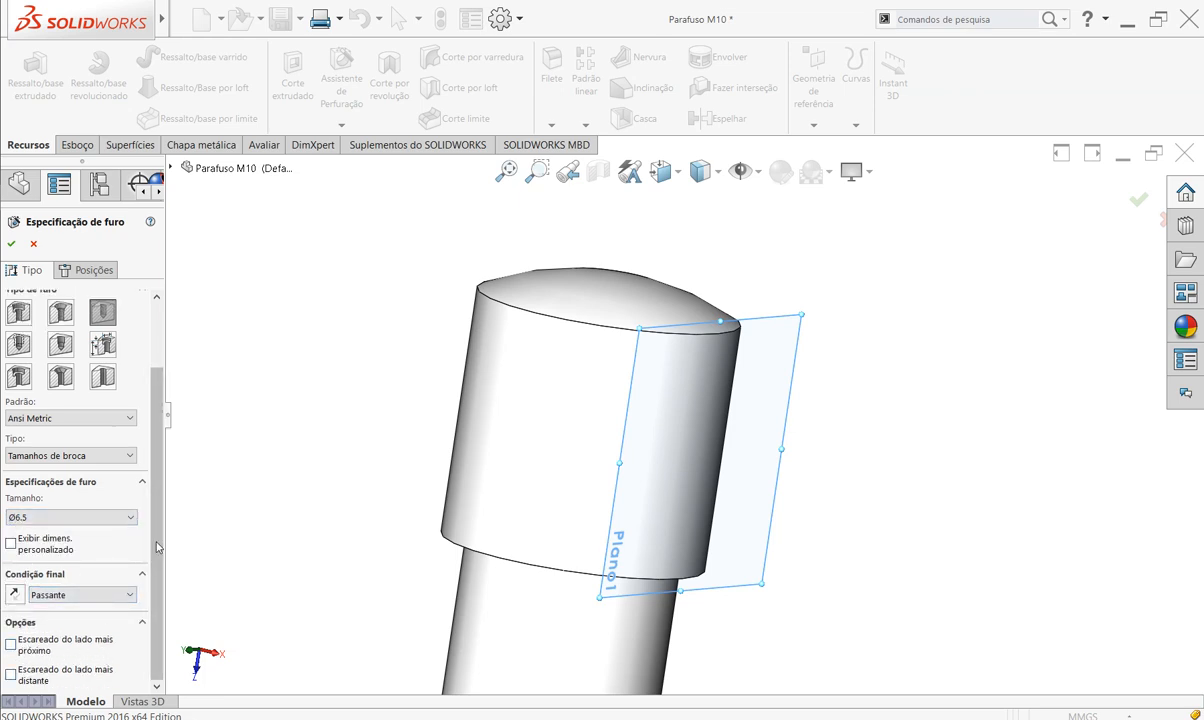
- Place the hole centre on the tangent plane, on the screw's axis and about 7 mm from the head's domed-end edge
click(93, 270)
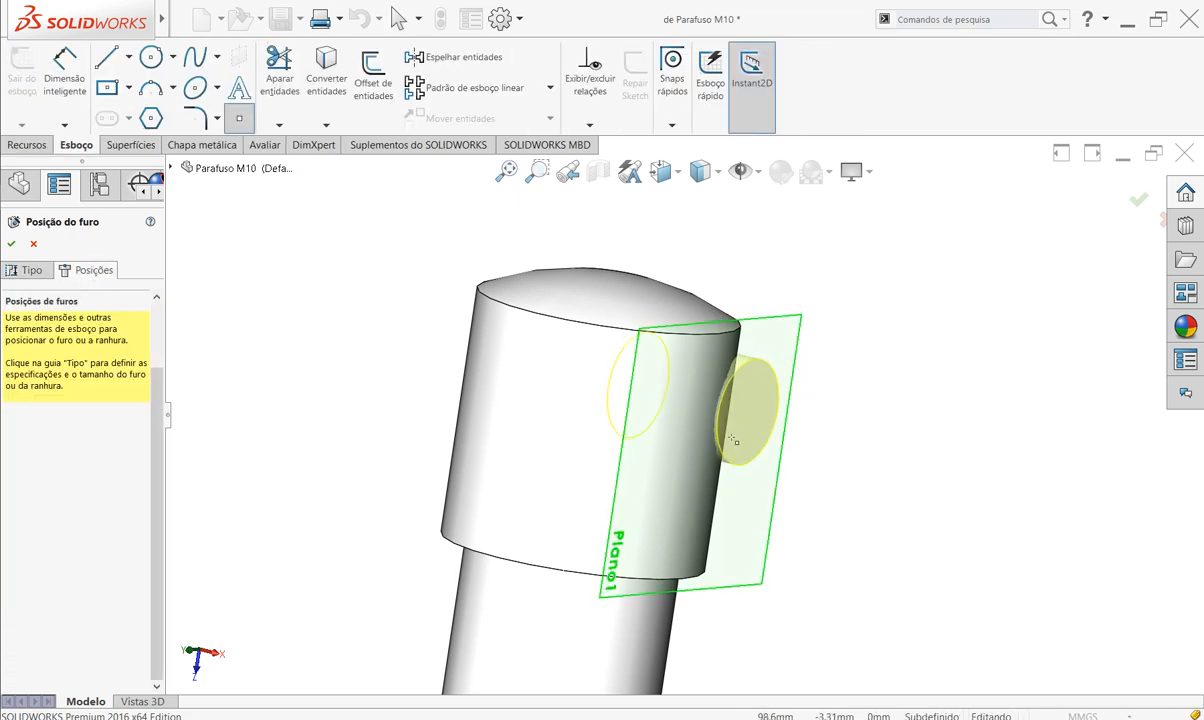
click(702, 451)
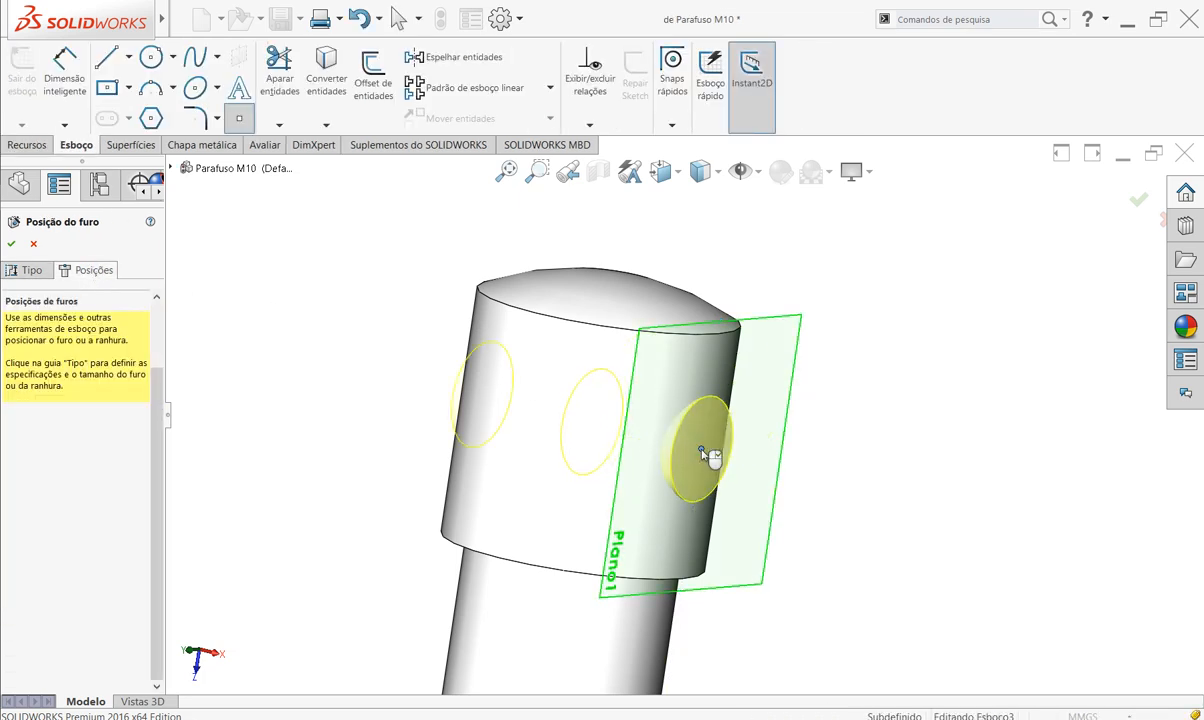
middle_drag(916, 530, 873, 528)
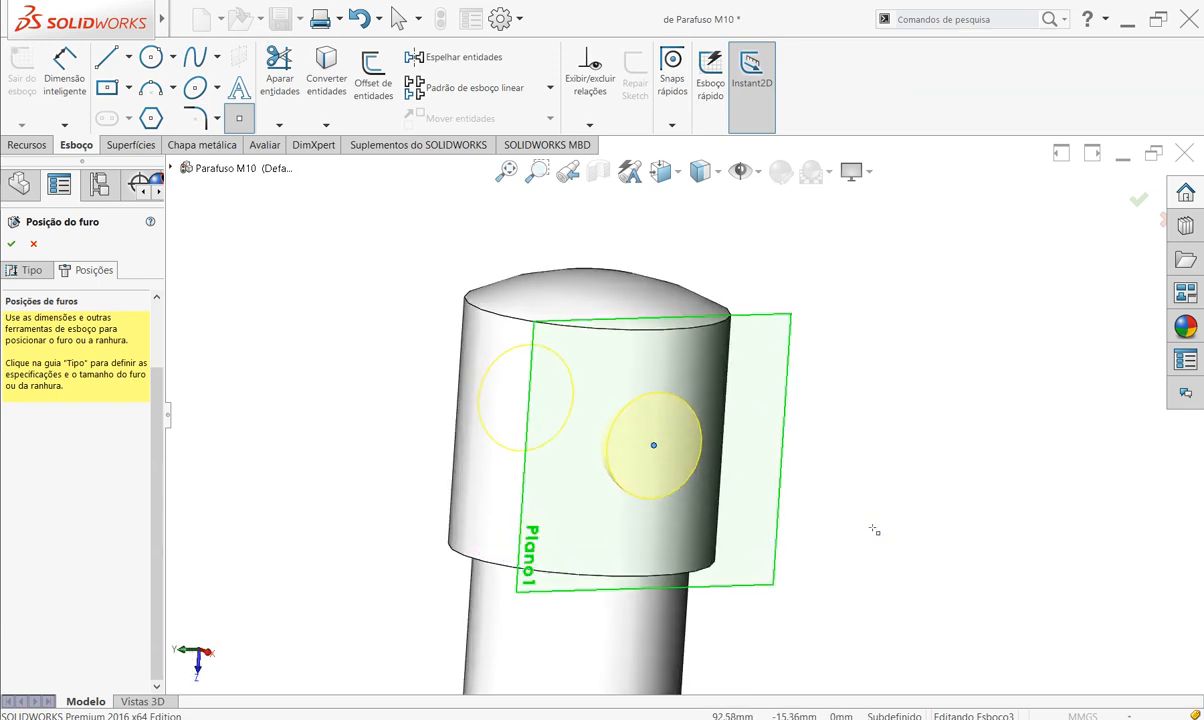
key(ctrl+8)
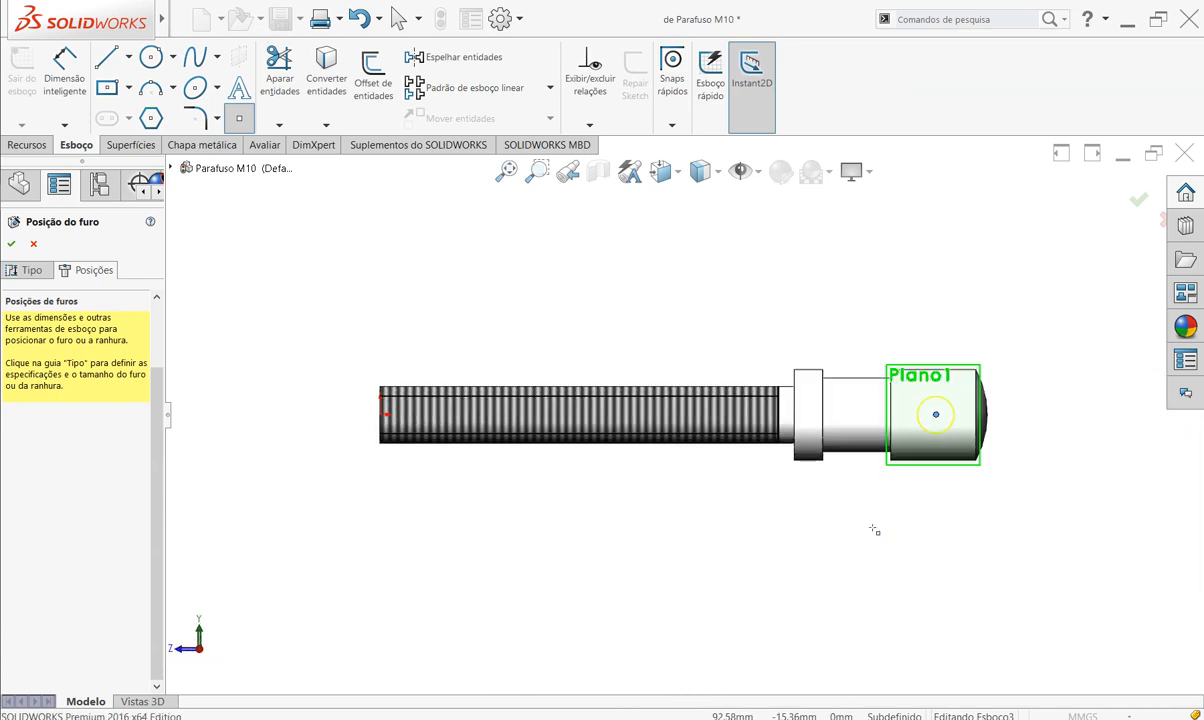
scroll(926, 430, down, 3)
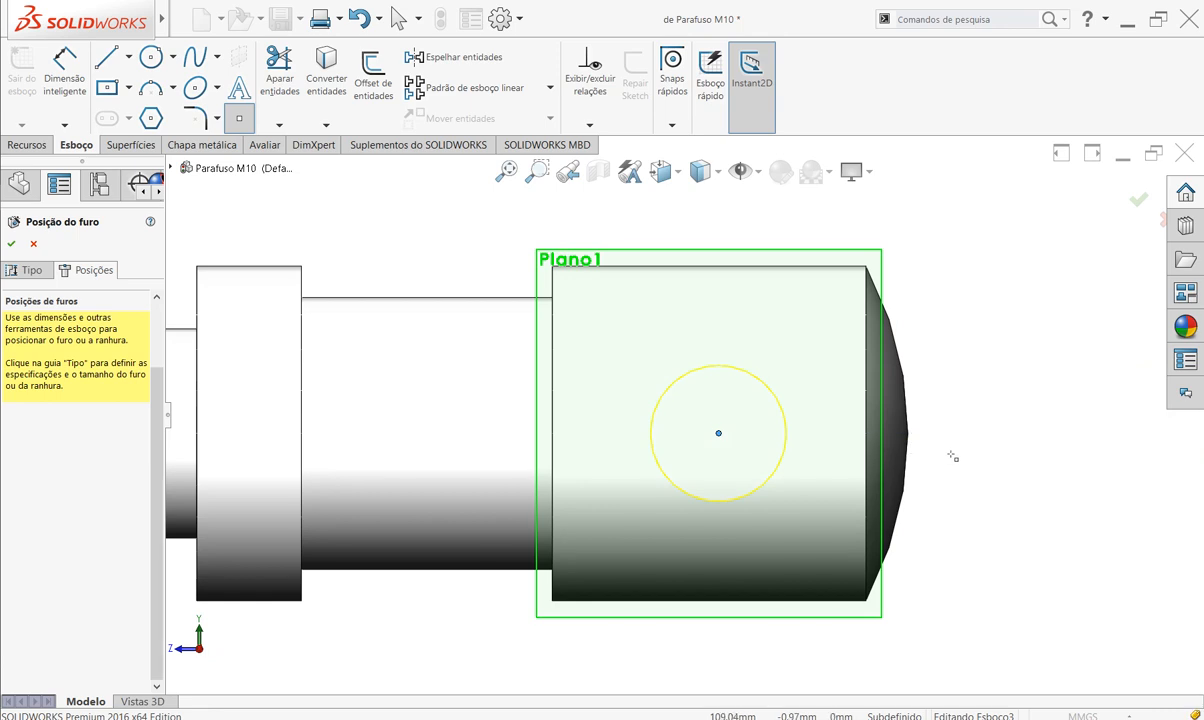
key(Escape)
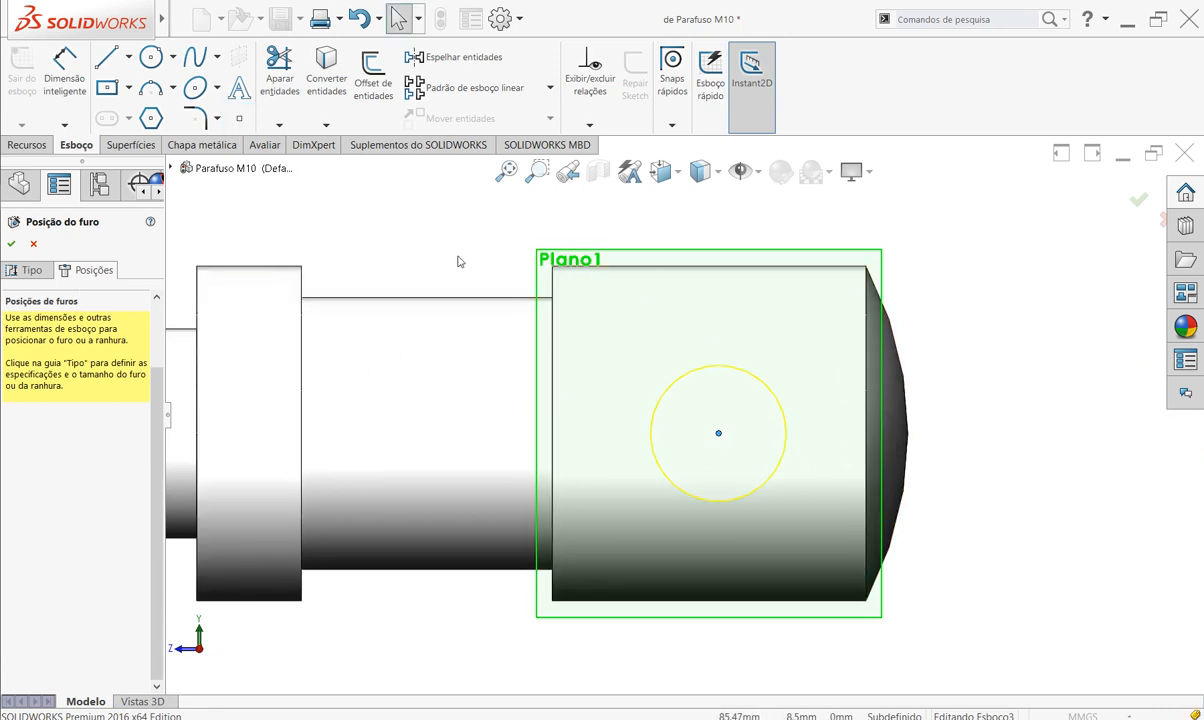
- Dimension the hole centre 7 mm from the edge where the head's dome begins
click(73, 76)
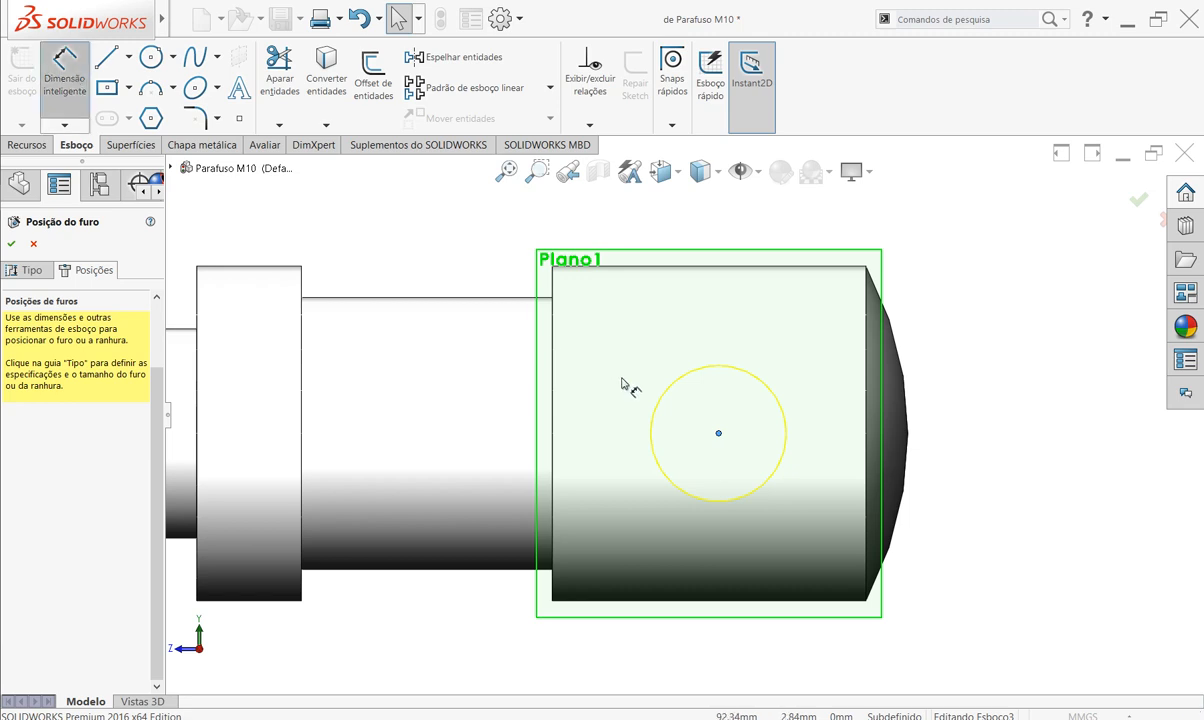
click(718, 433)
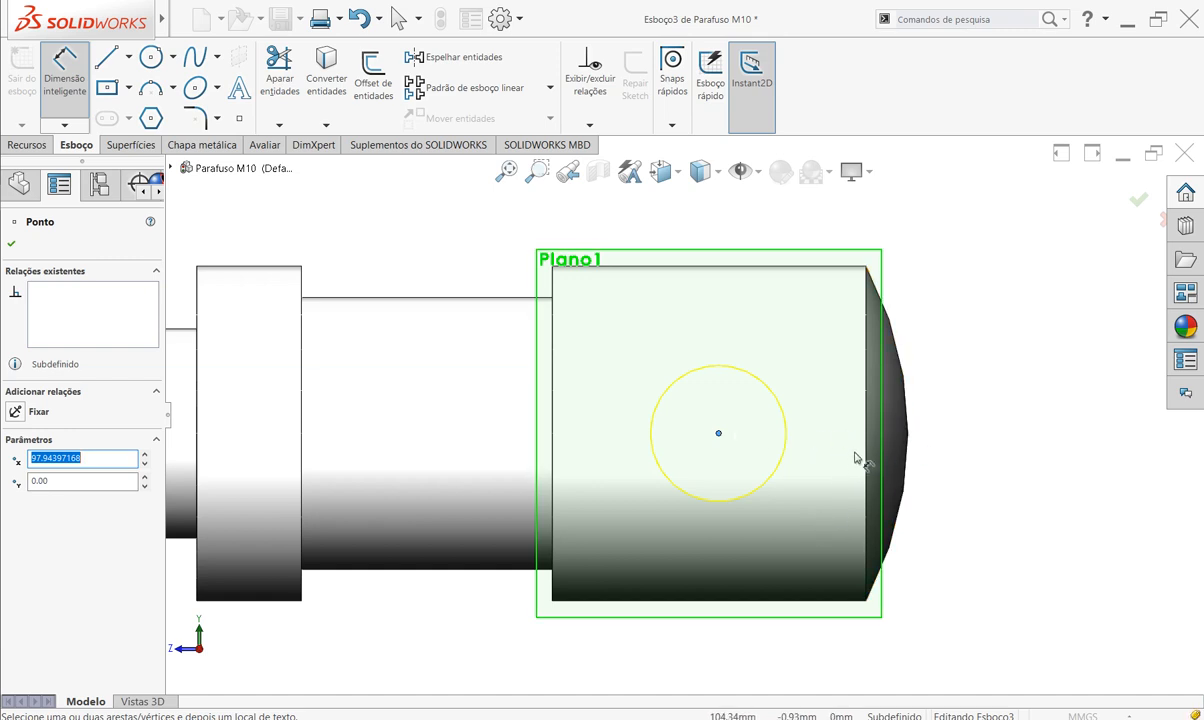
click(867, 420)
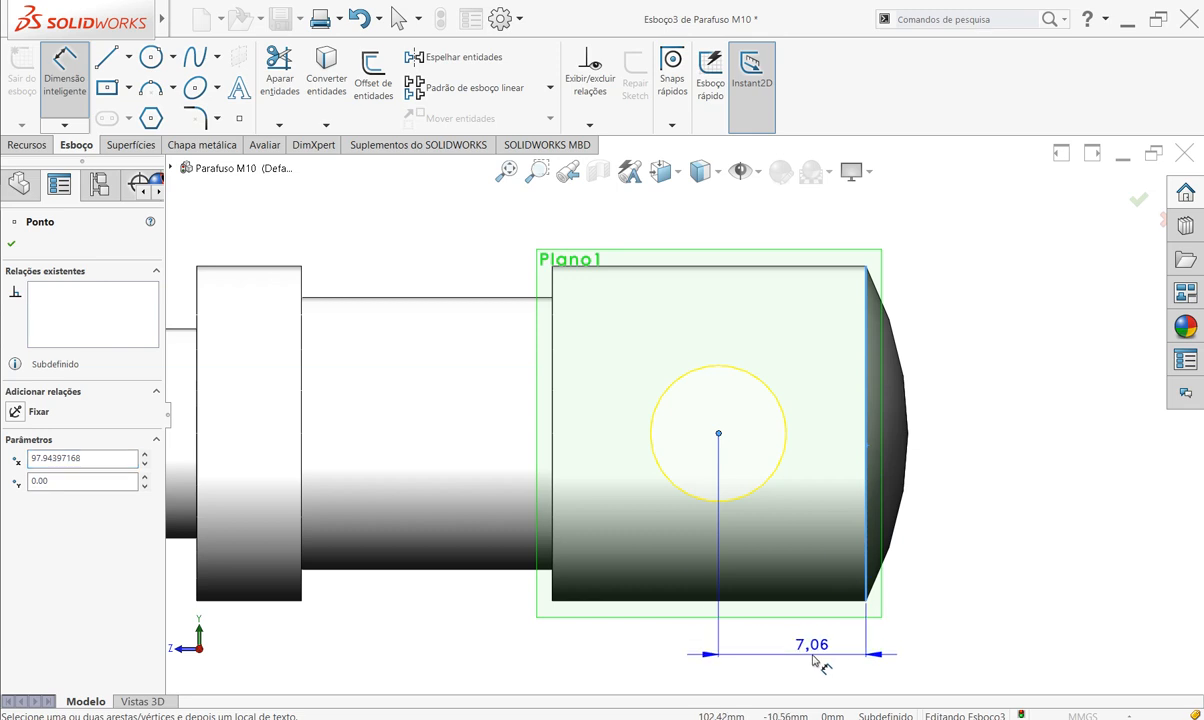
click(812, 656)
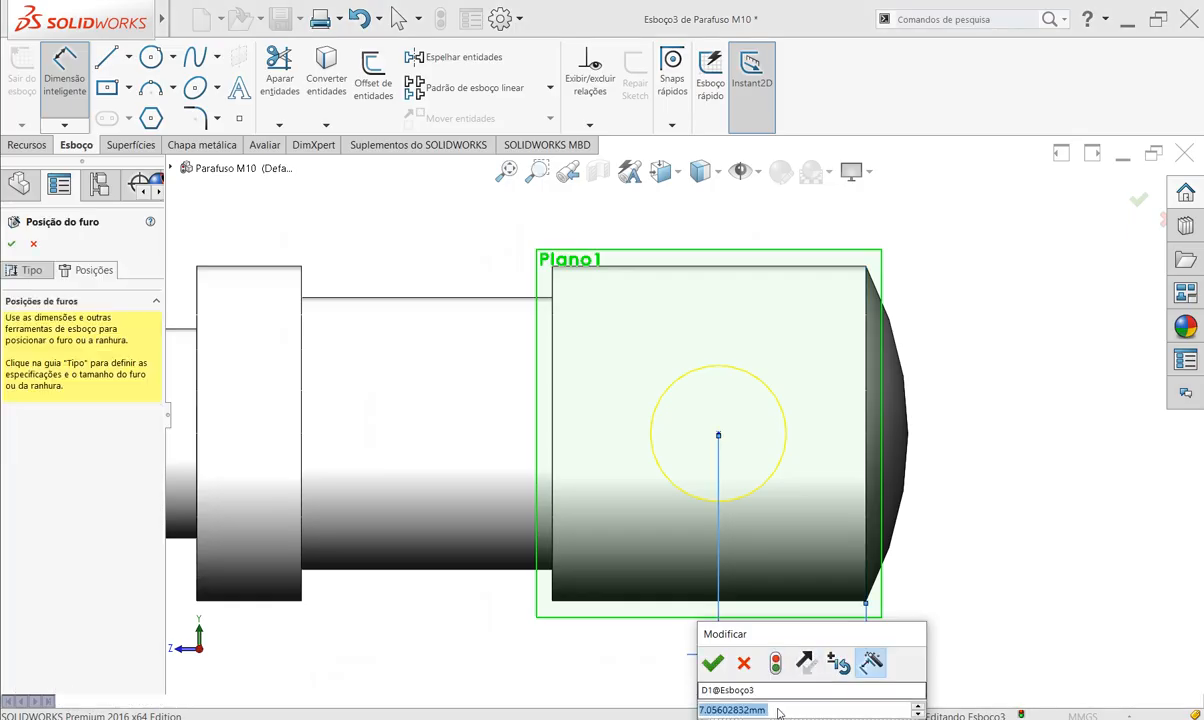
text(7)
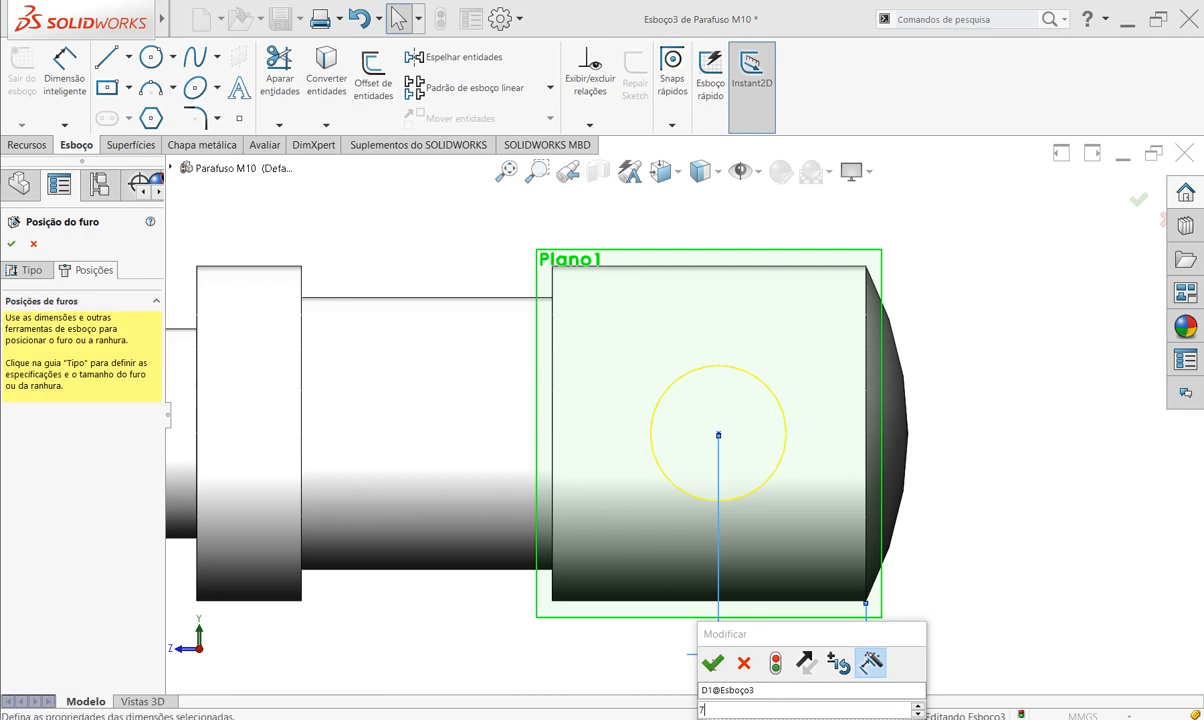
click(743, 663)
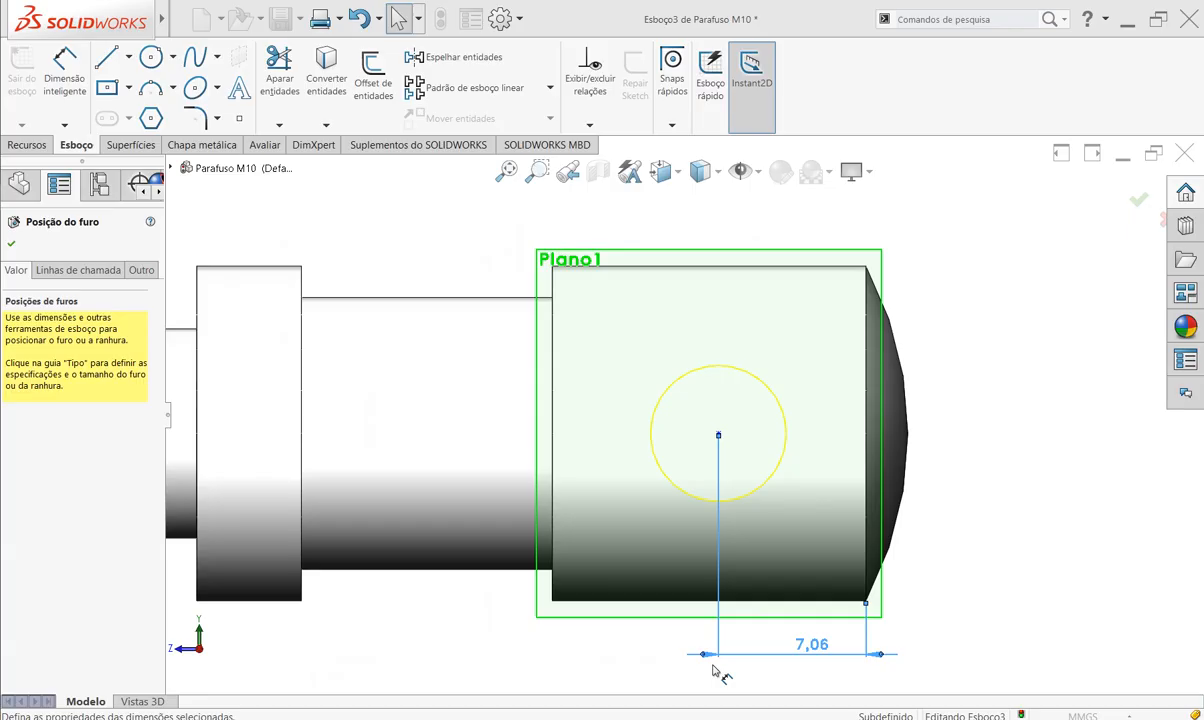
- Dimension the hole centre 8 mm from the upper edge of the screw's head
click(720, 434)
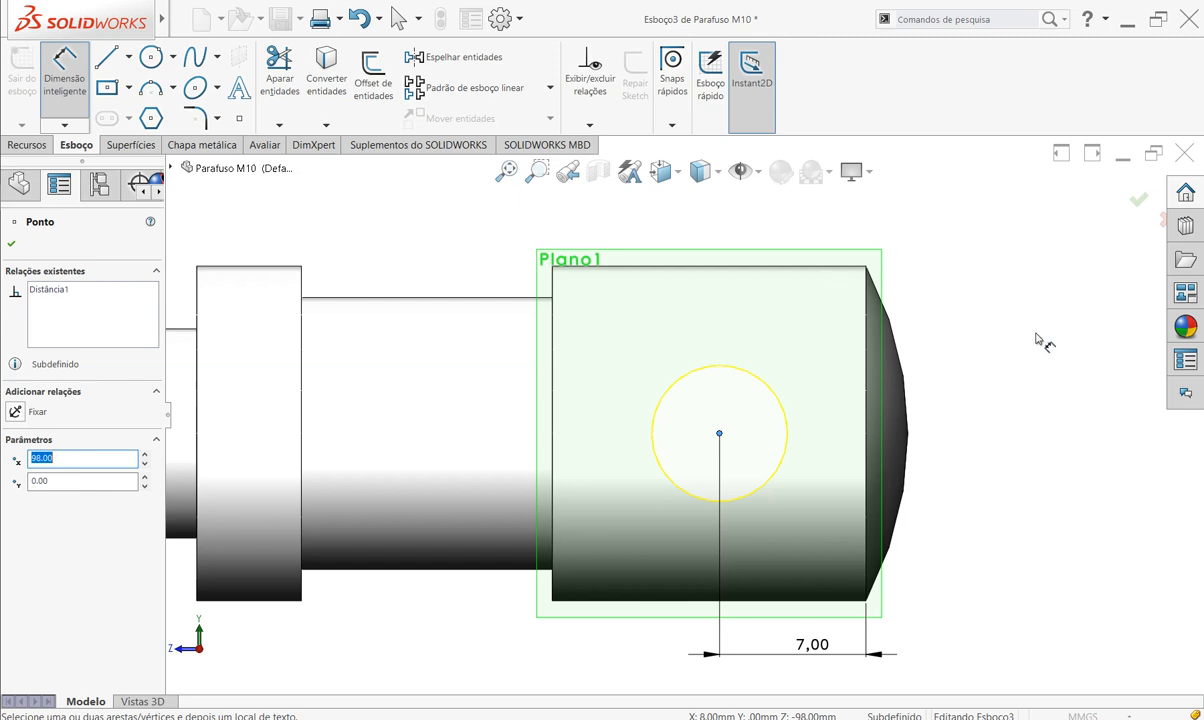
click(13, 245)
click(720, 266)
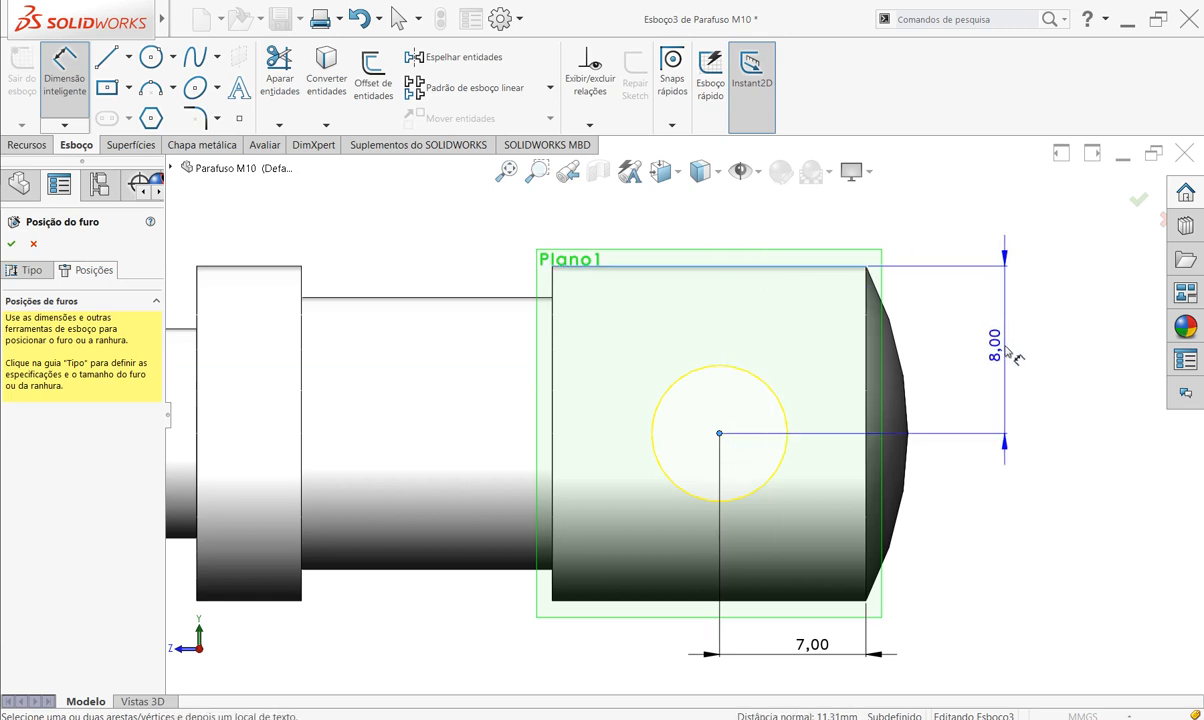
click(1003, 351)
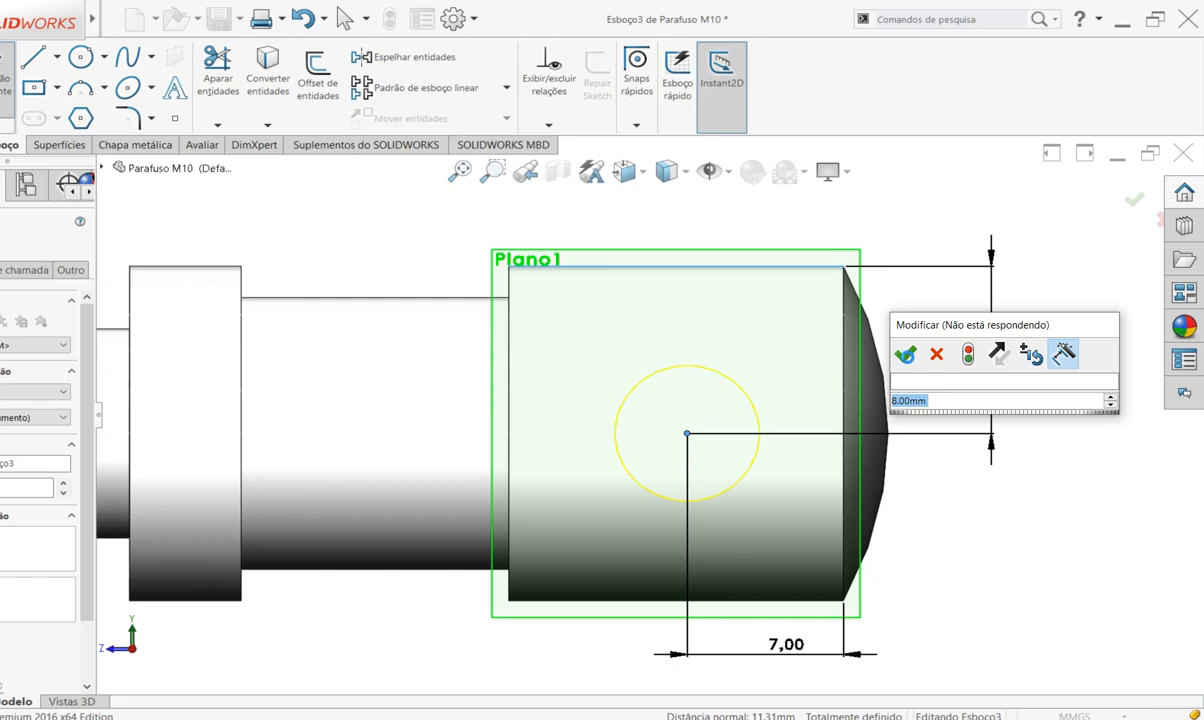
click(909, 362)
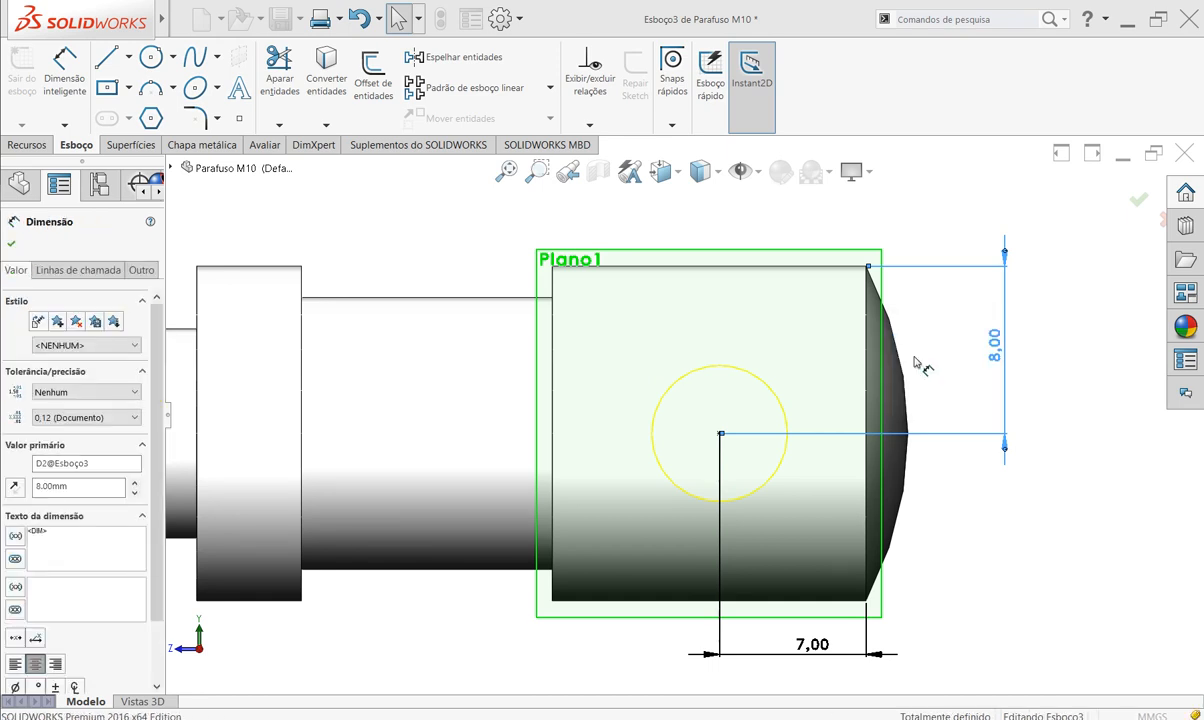
- Check the hole preview on both sides of the head and finish the Ø6.5 hole feature
middle_drag(1000, 570, 981, 399)
scroll(925, 595, up, 3)
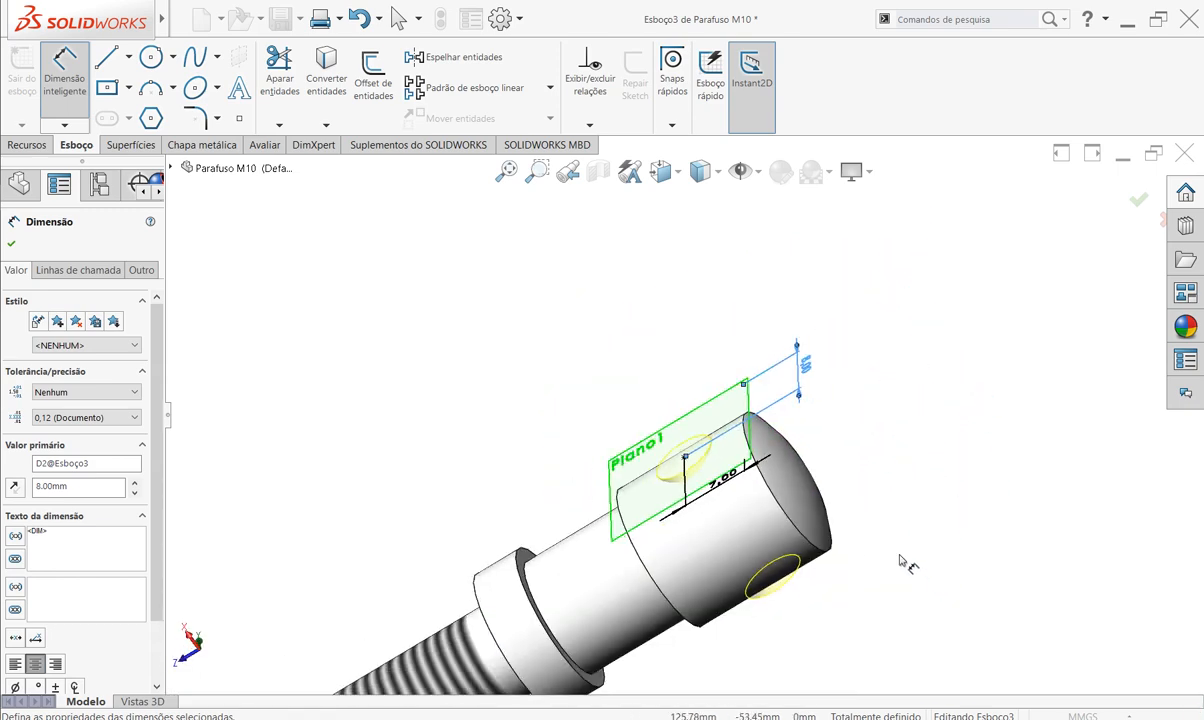
scroll(699, 521, down, 4)
scroll(697, 461, up, 3)
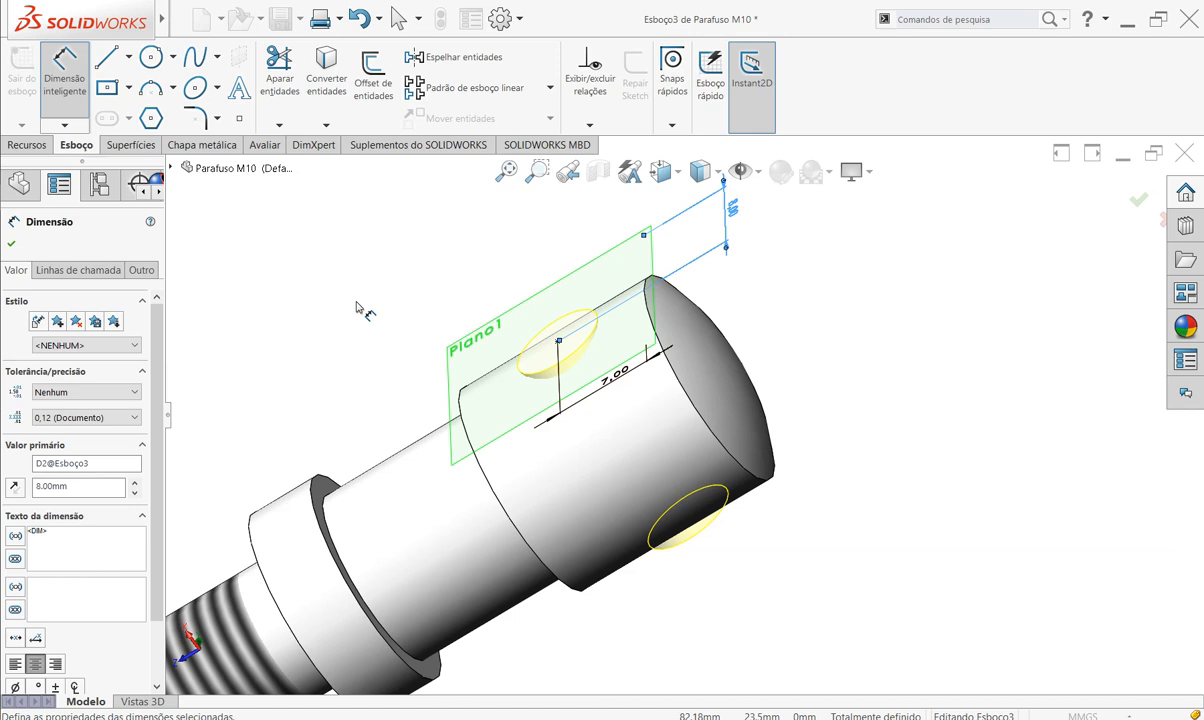
click(11, 243)
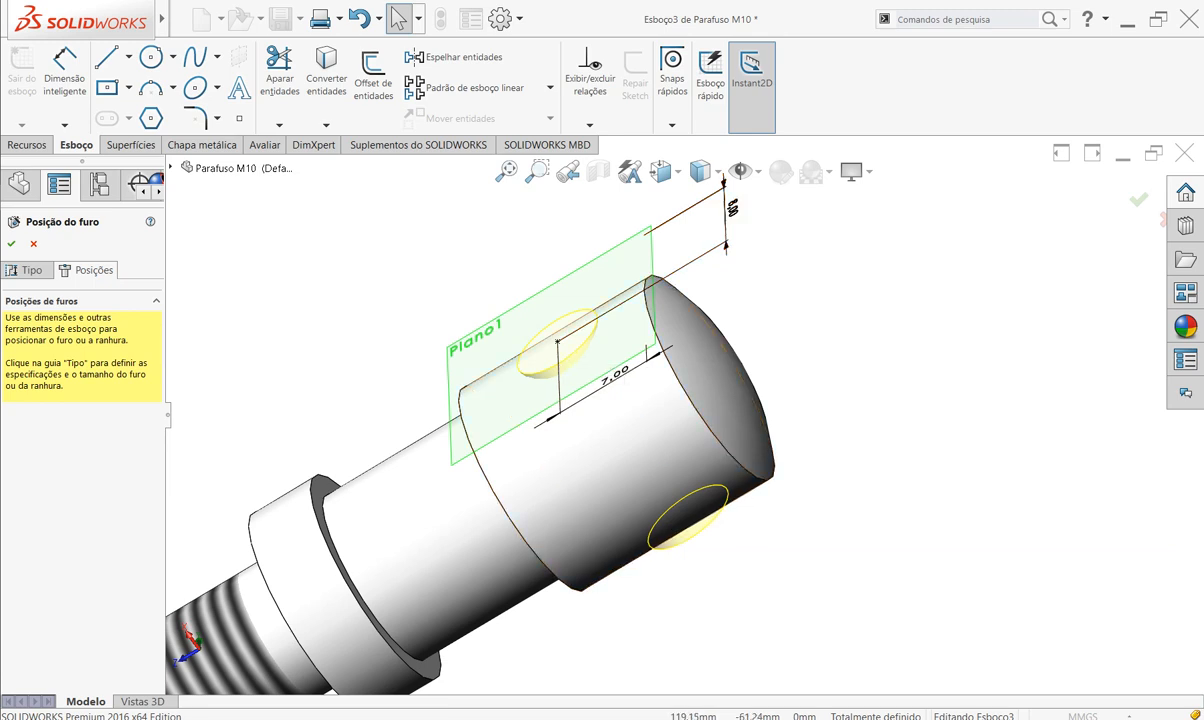
click(1139, 201)
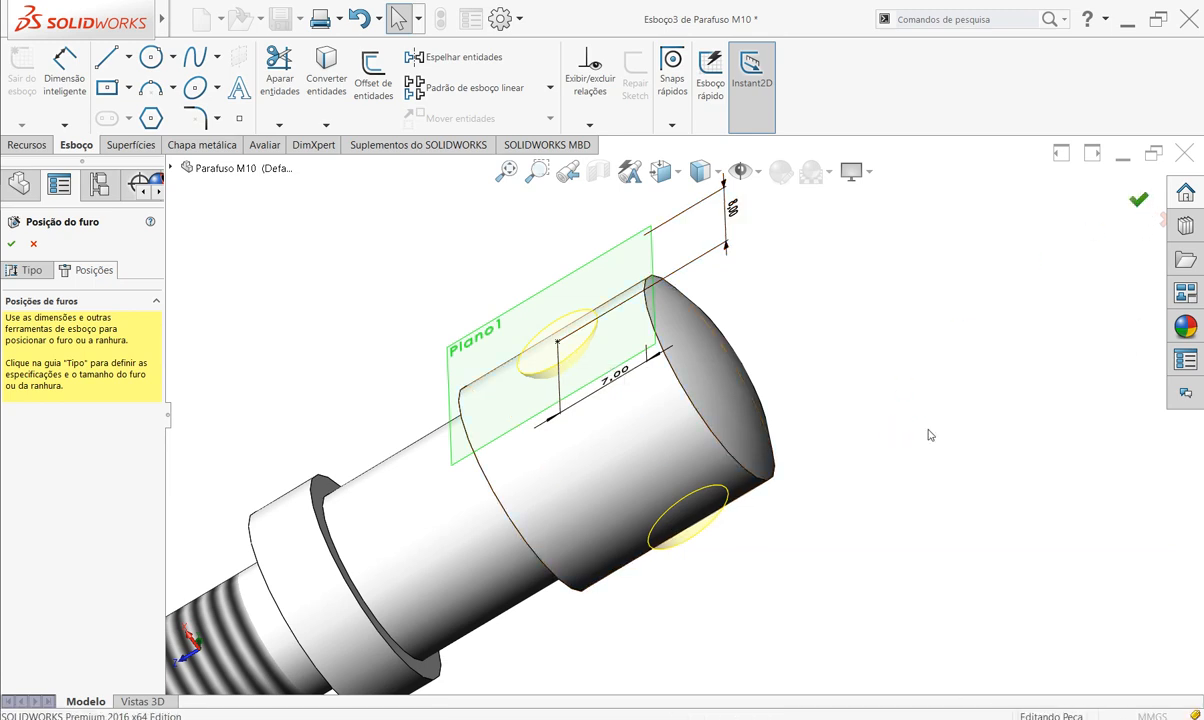
- Examine the finished cross hole on both sides of the head and the whole screw from several angles
scroll(950, 430, up, 4)
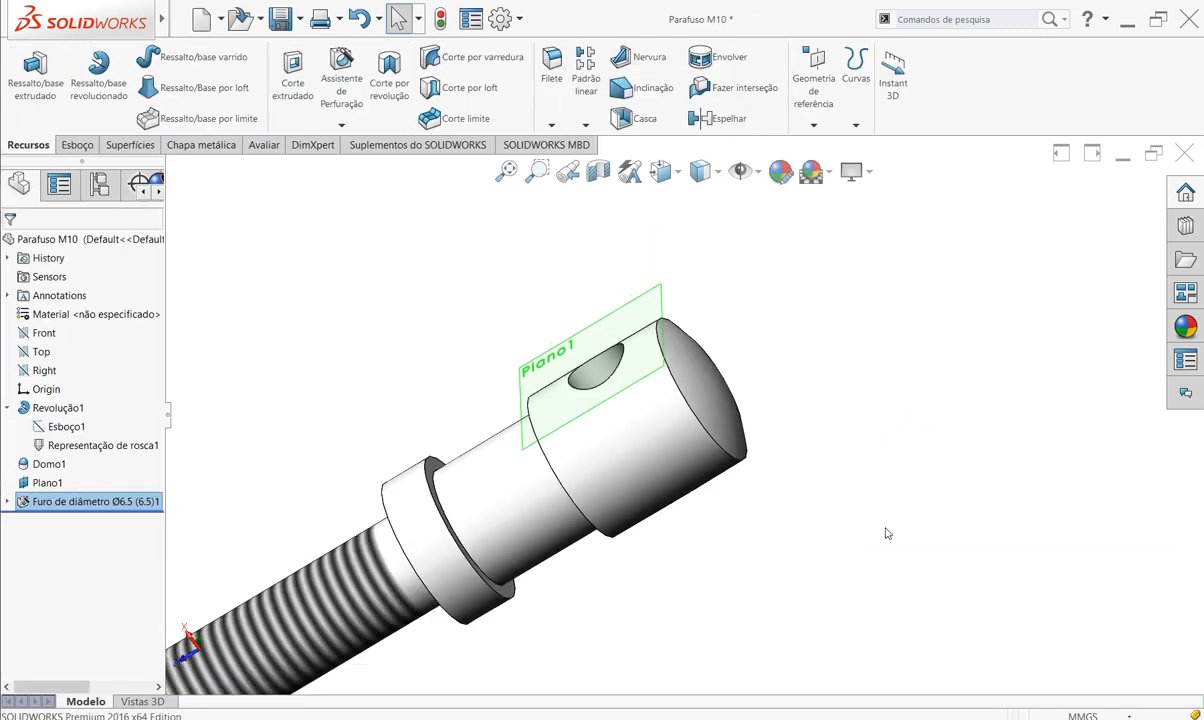
scroll(633, 540, up, 4)
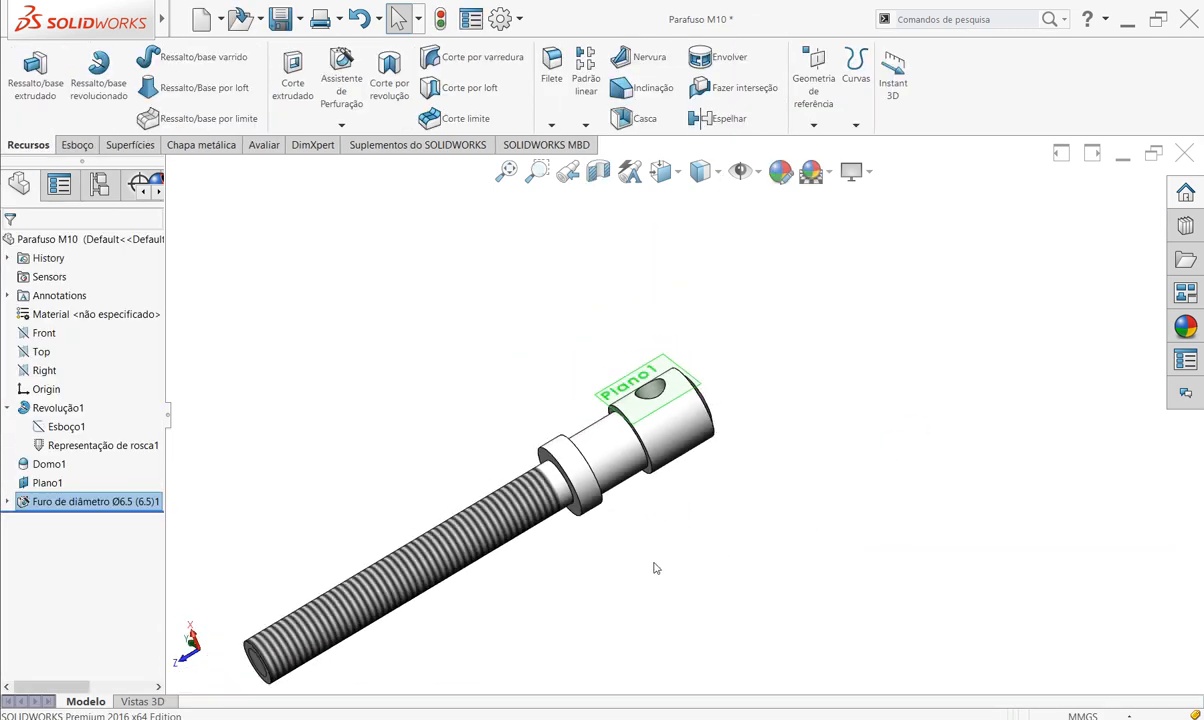
scroll(640, 560, down, 5)
scroll(628, 554, up, 3)
middle_drag(628, 554, 645, 484)
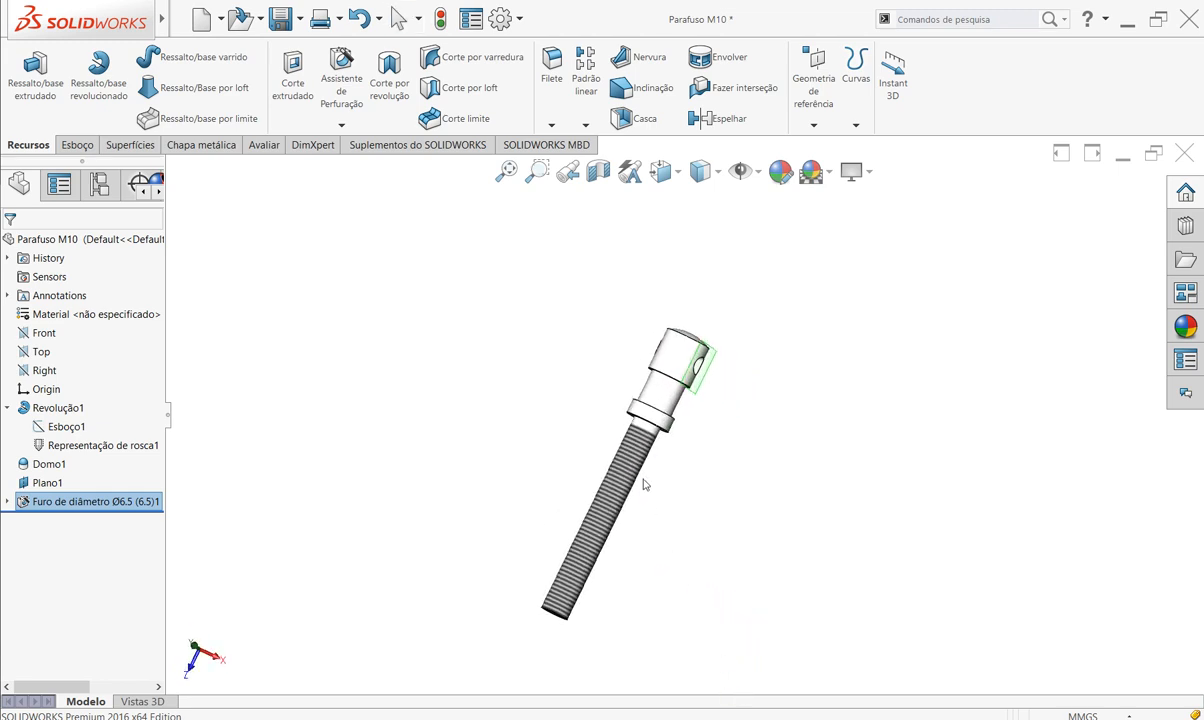
scroll(658, 462, down, 4)
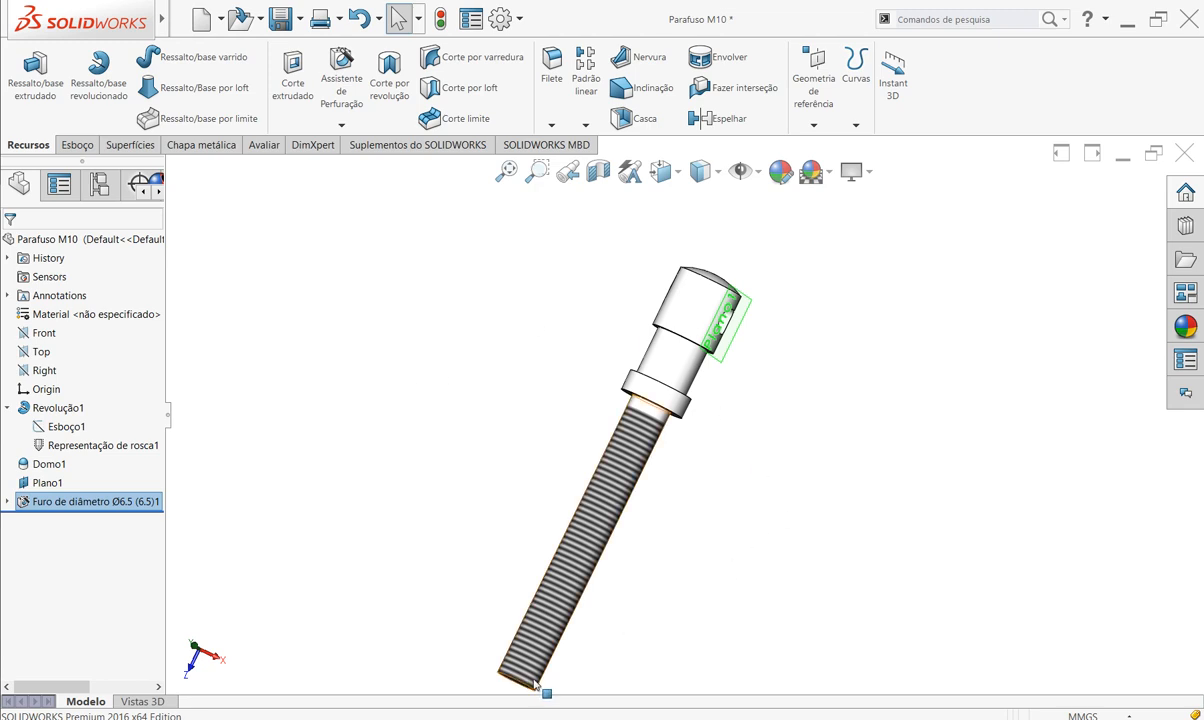
scroll(532, 681, up, 1)
middle_drag(637, 612, 607, 607)
scroll(708, 372, down, 4)
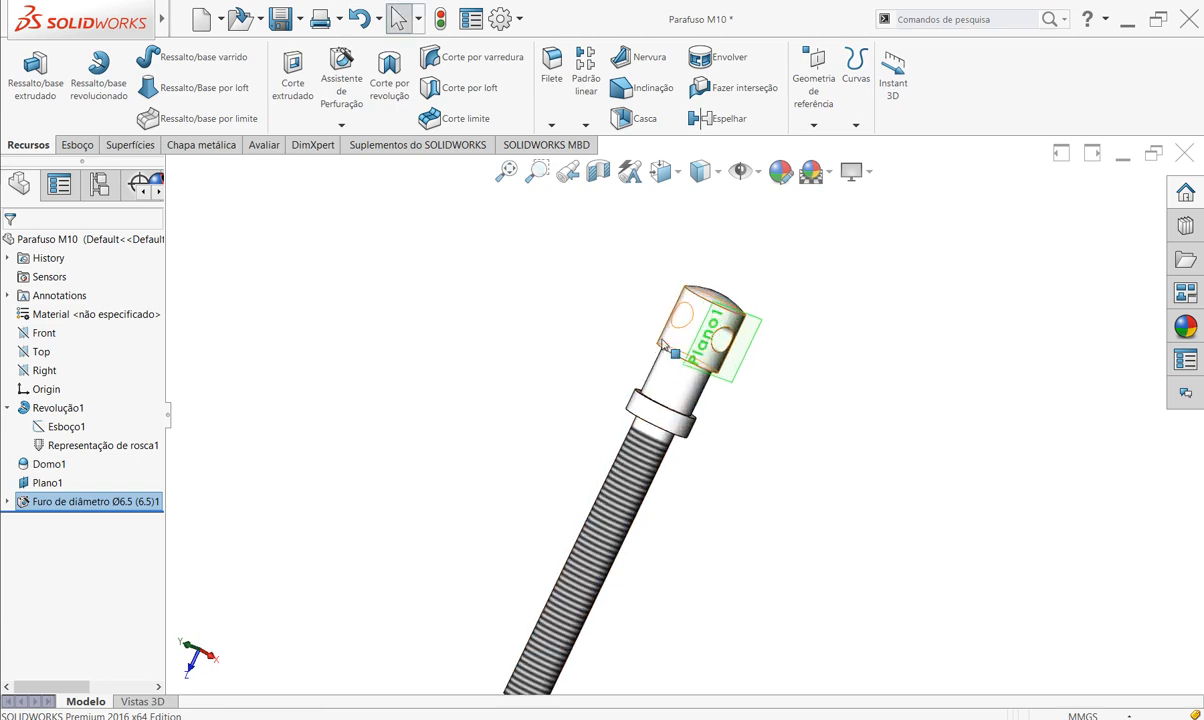
scroll(708, 372, down, 1)
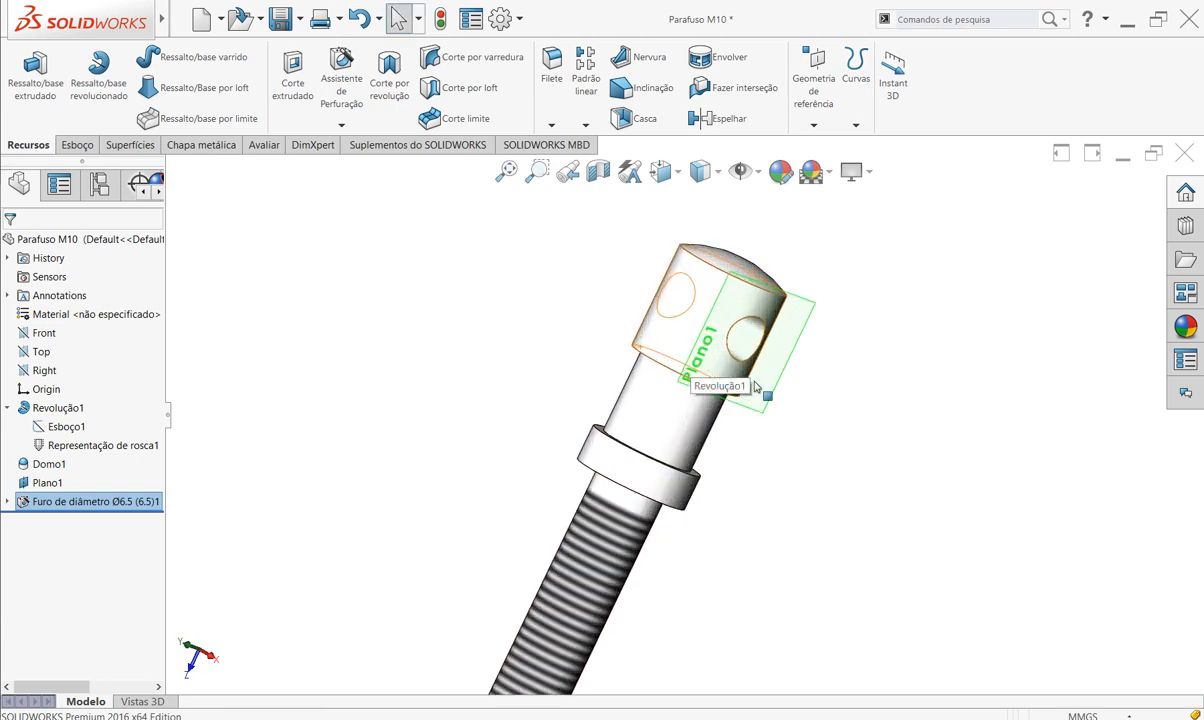
click(897, 512)
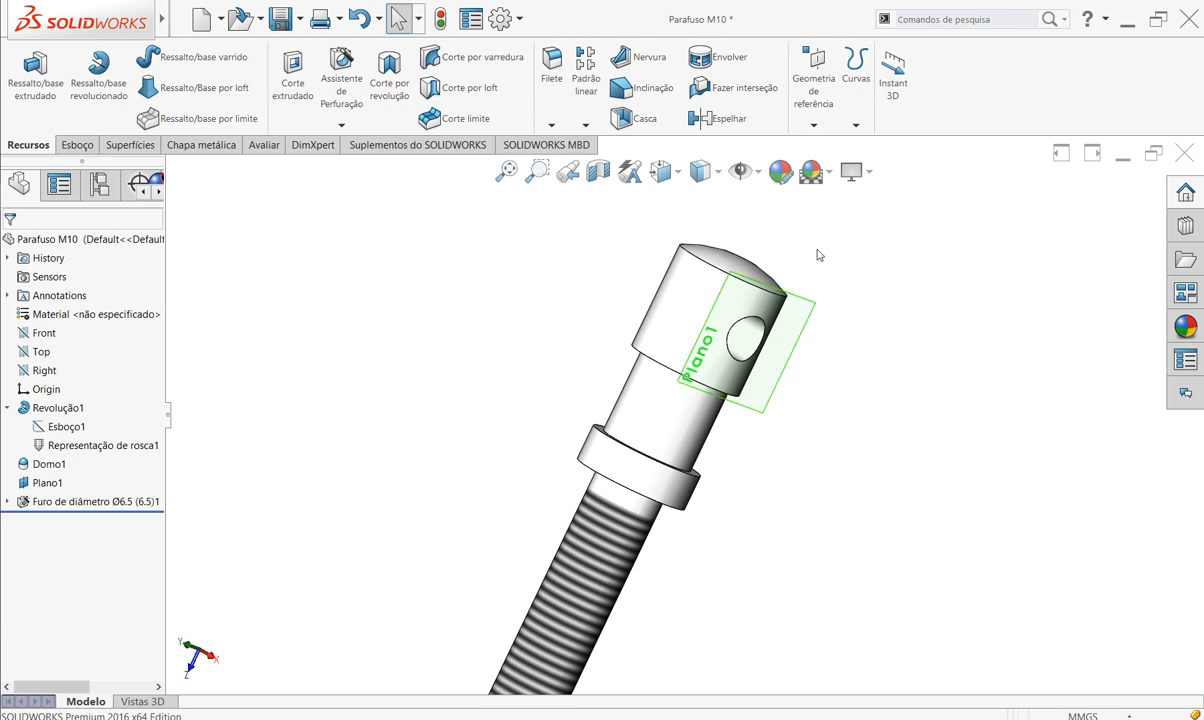
- Hide the planes in the graphics area so the tangent plane on the head is not displayed
click(759, 176)
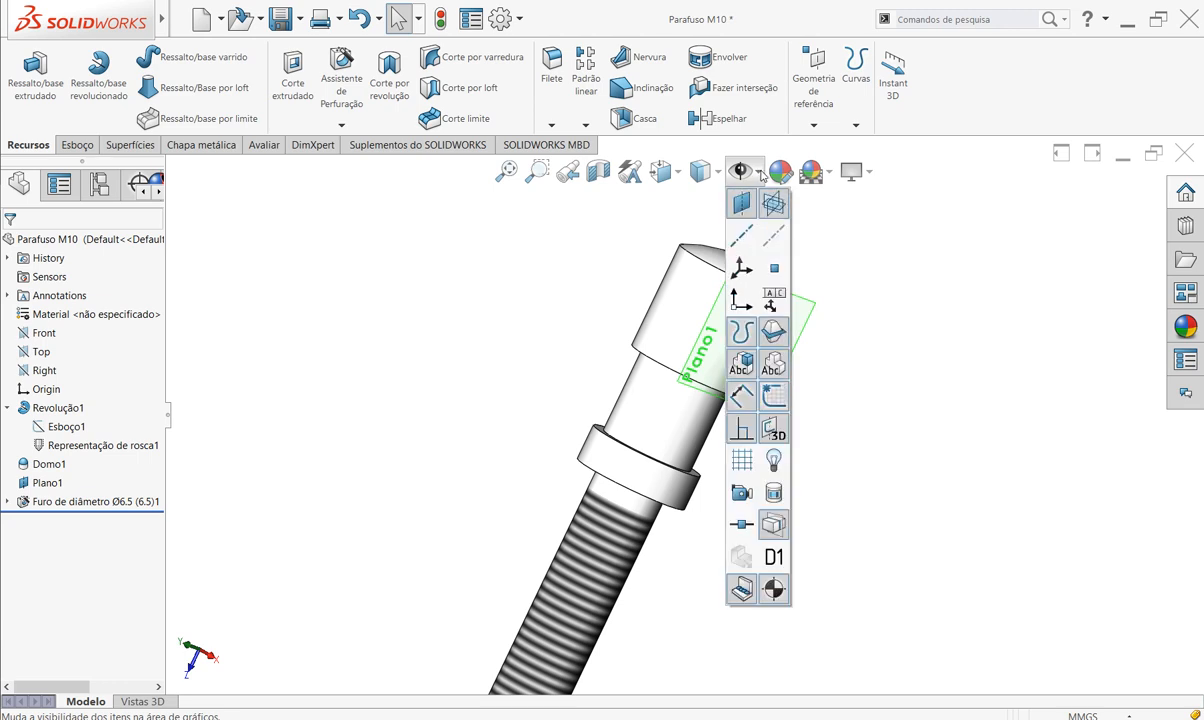
click(761, 172)
click(760, 176)
click(744, 205)
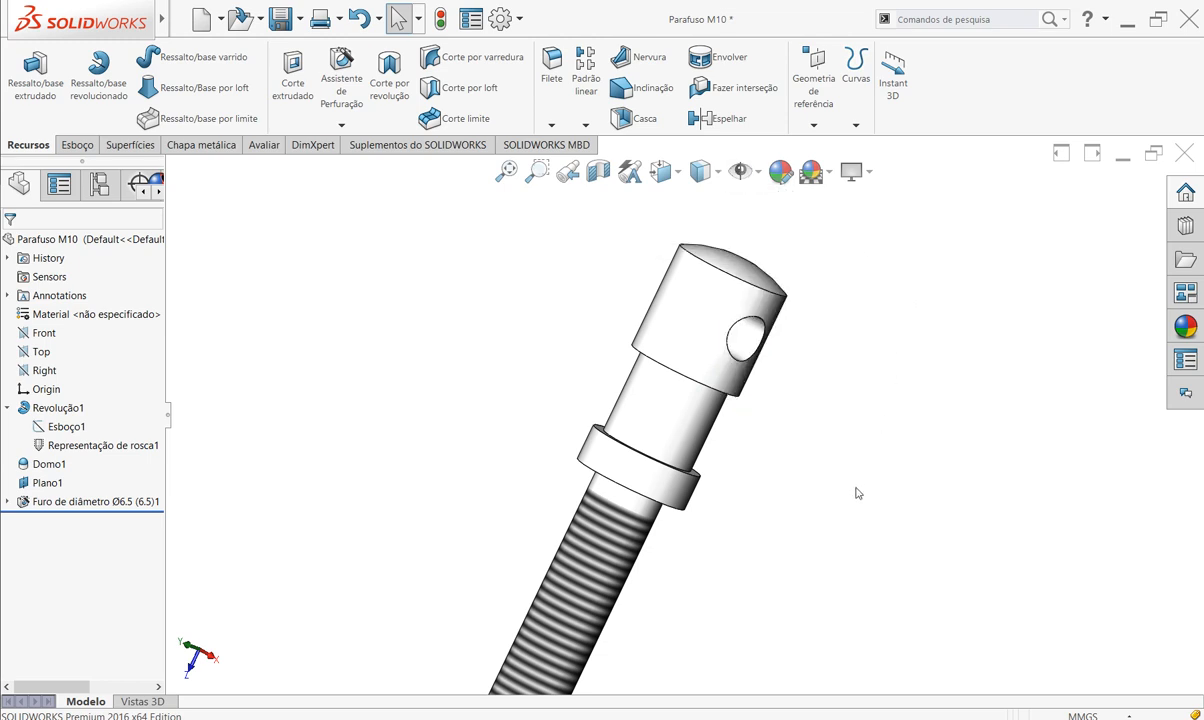
- Set the screw to the isometric view and save the part
scroll(797, 500, up, 2)
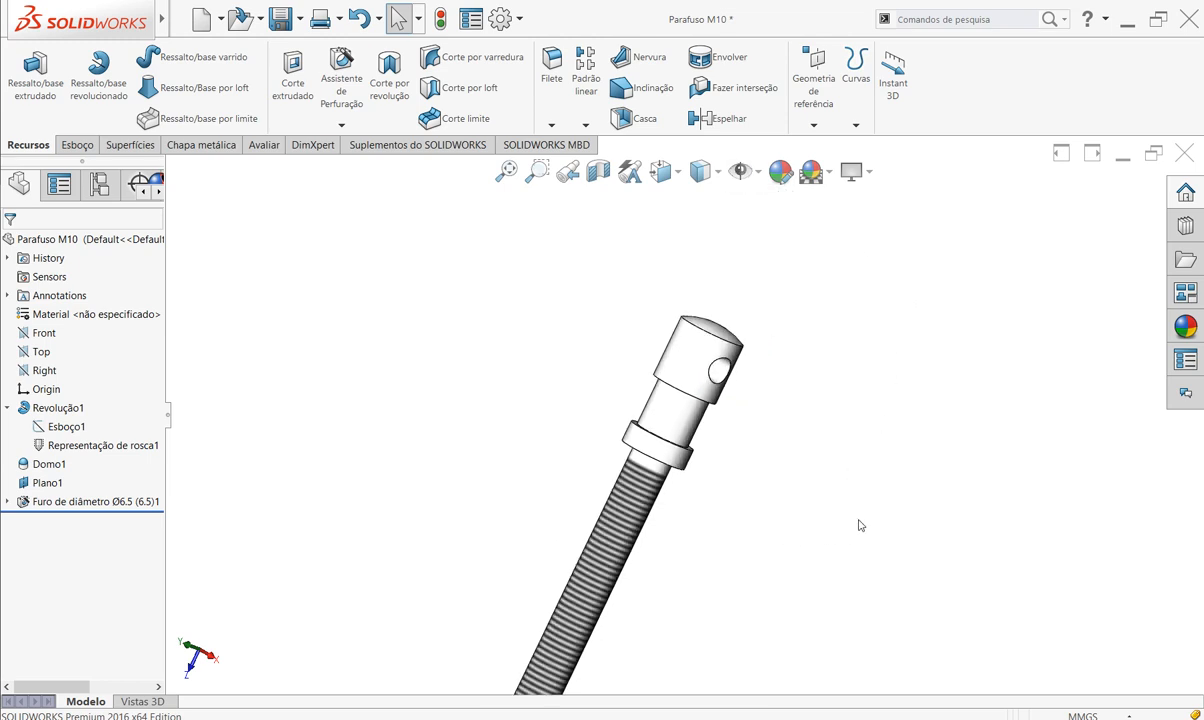
key(ctrl+8)
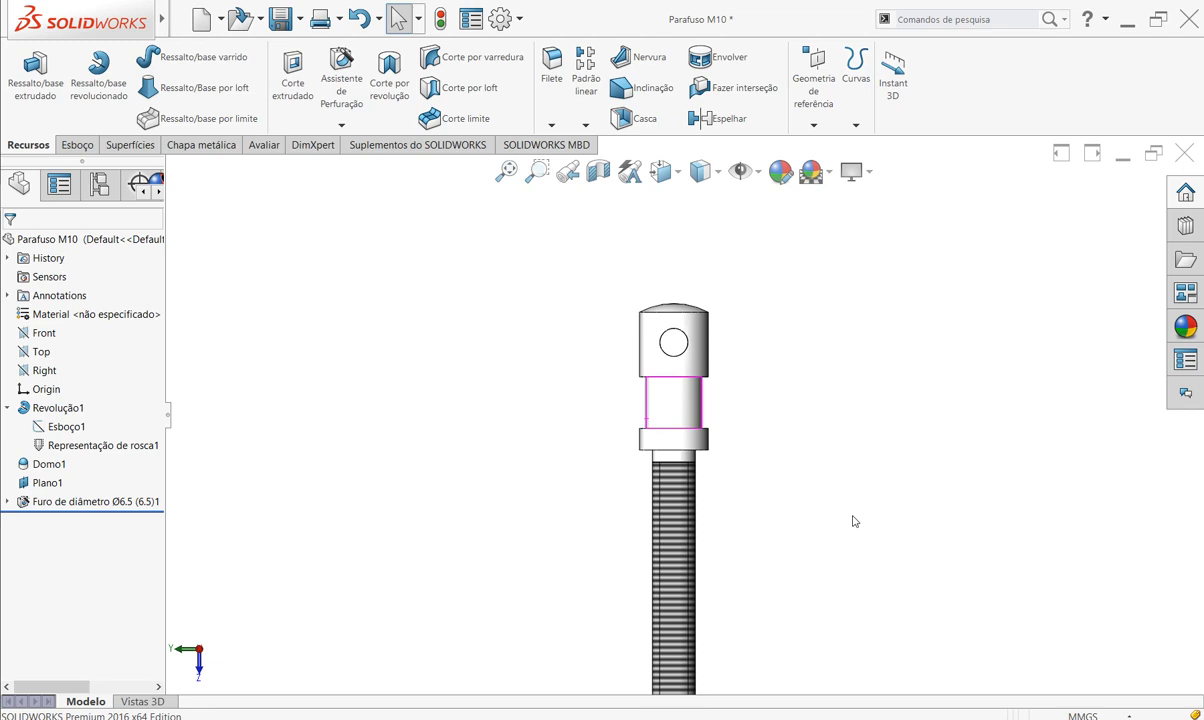
key(ctrl+7)
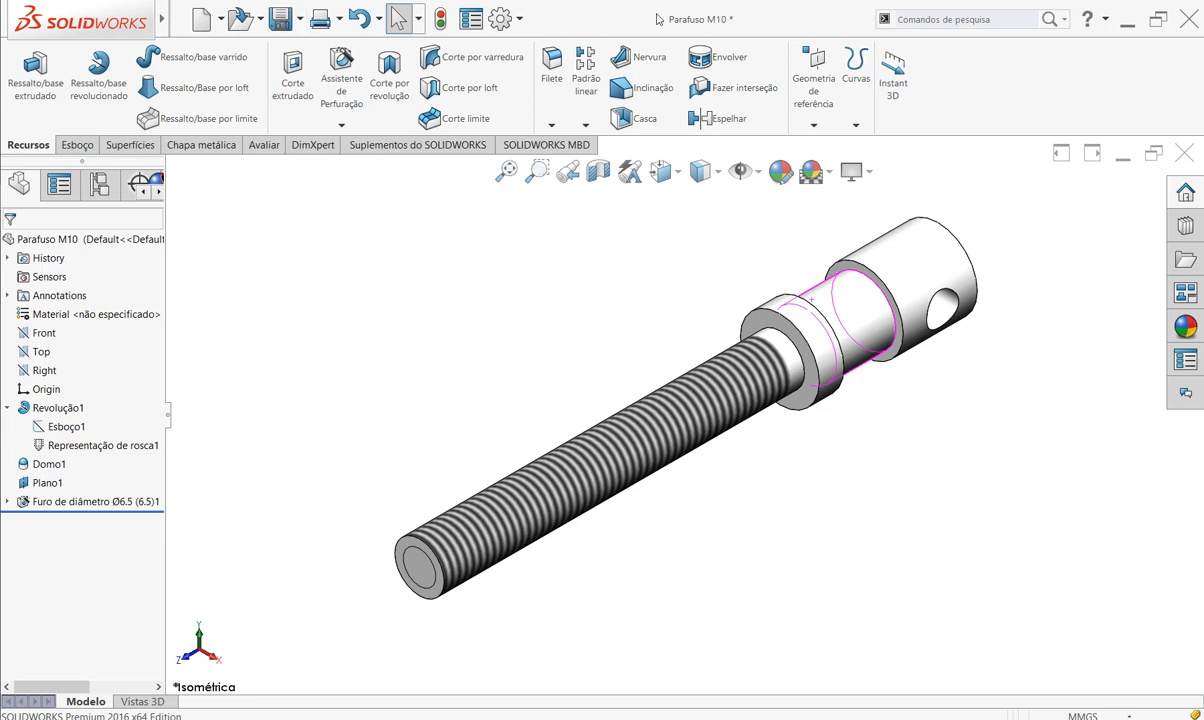
click(274, 18)
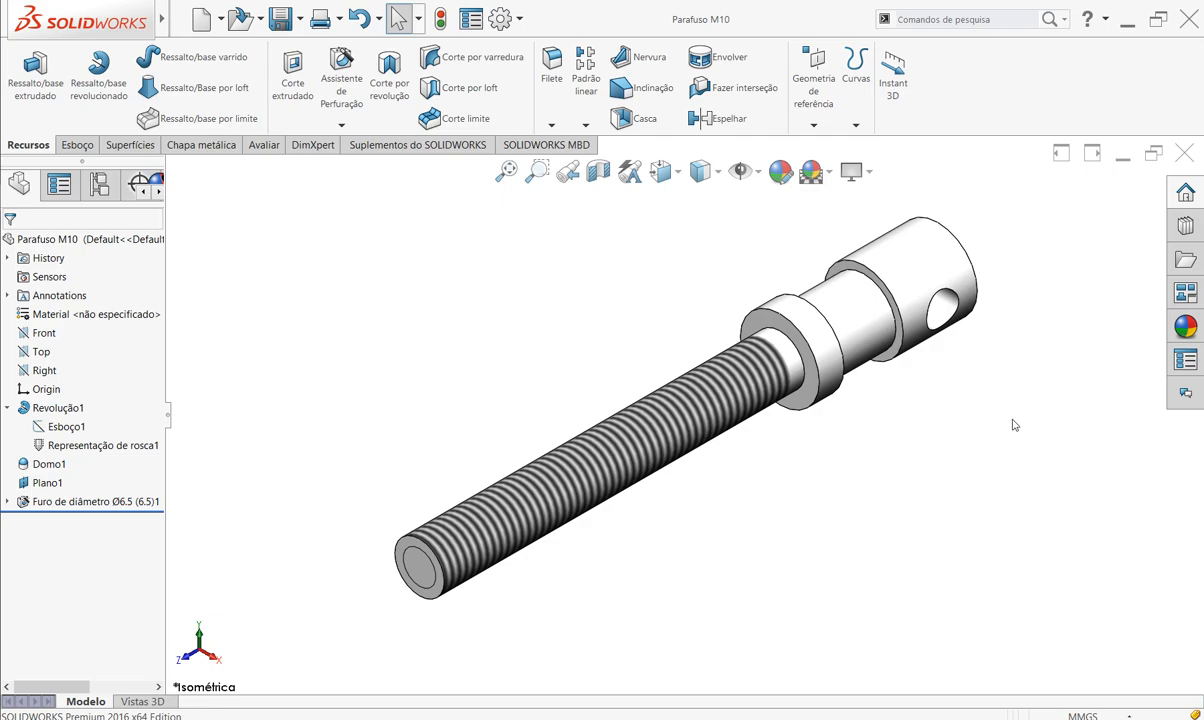
- Switch to the PowerPoint slide show and advance to the dimensioned drawing of part 5, the clamp's handle pin
key(alt+Tab)
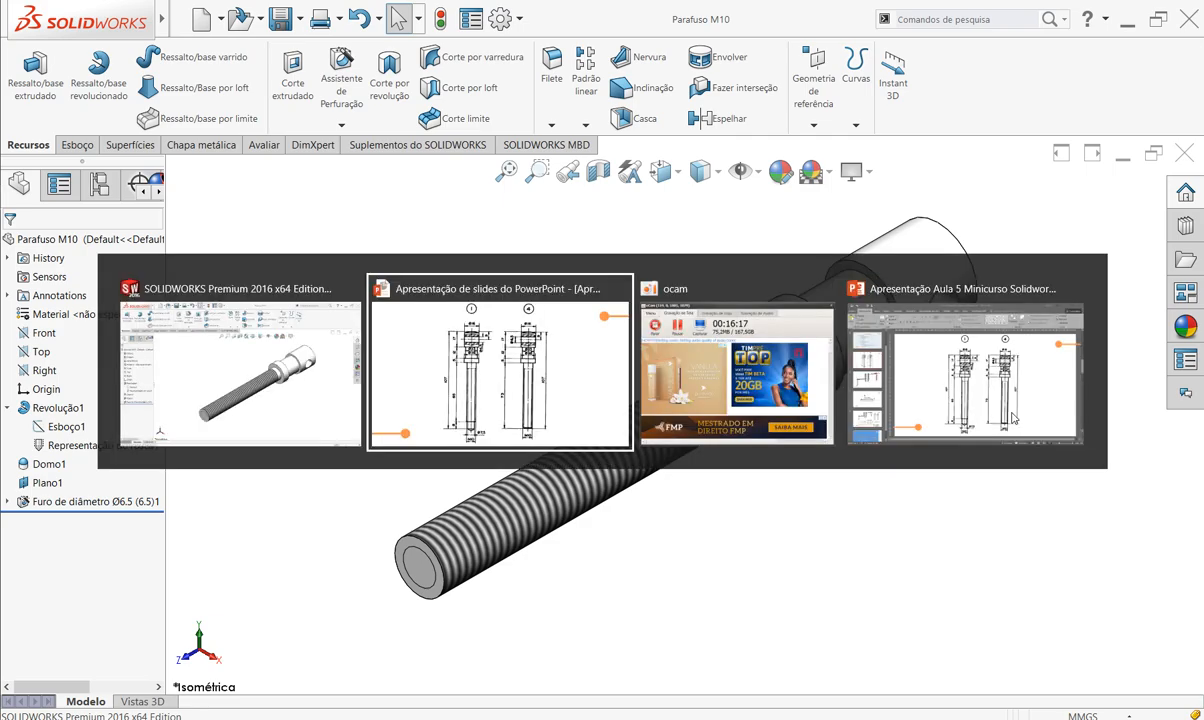
click(871, 355)
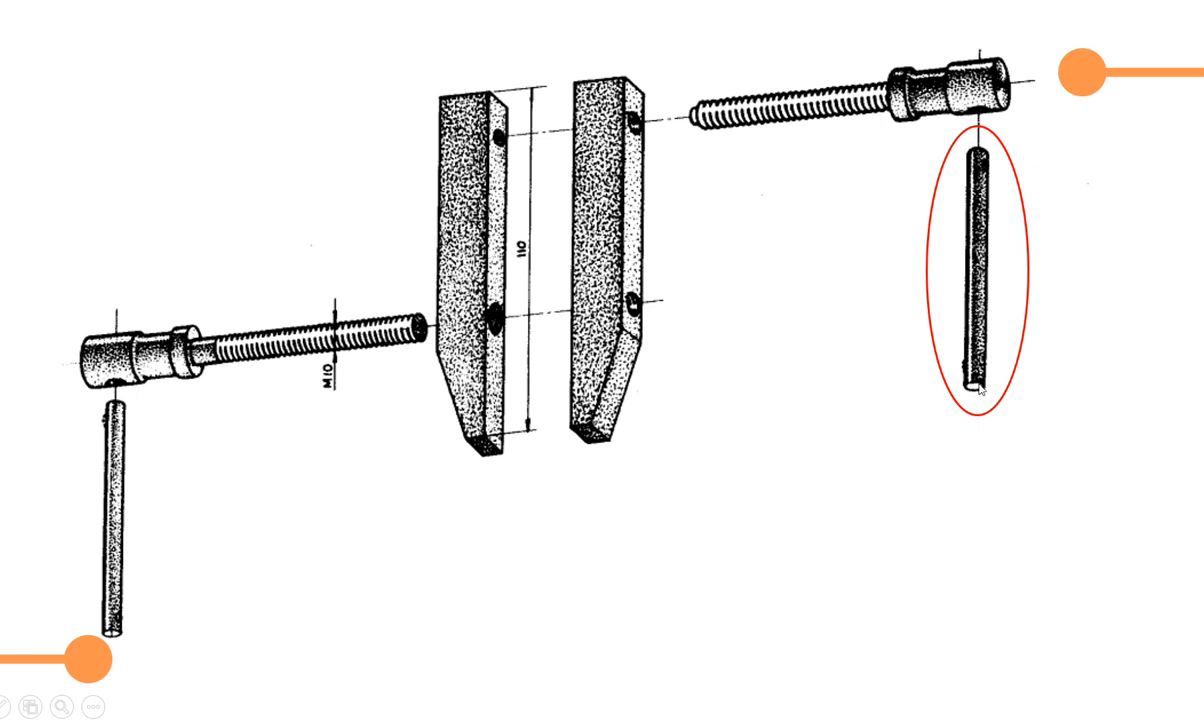
click(964, 405)
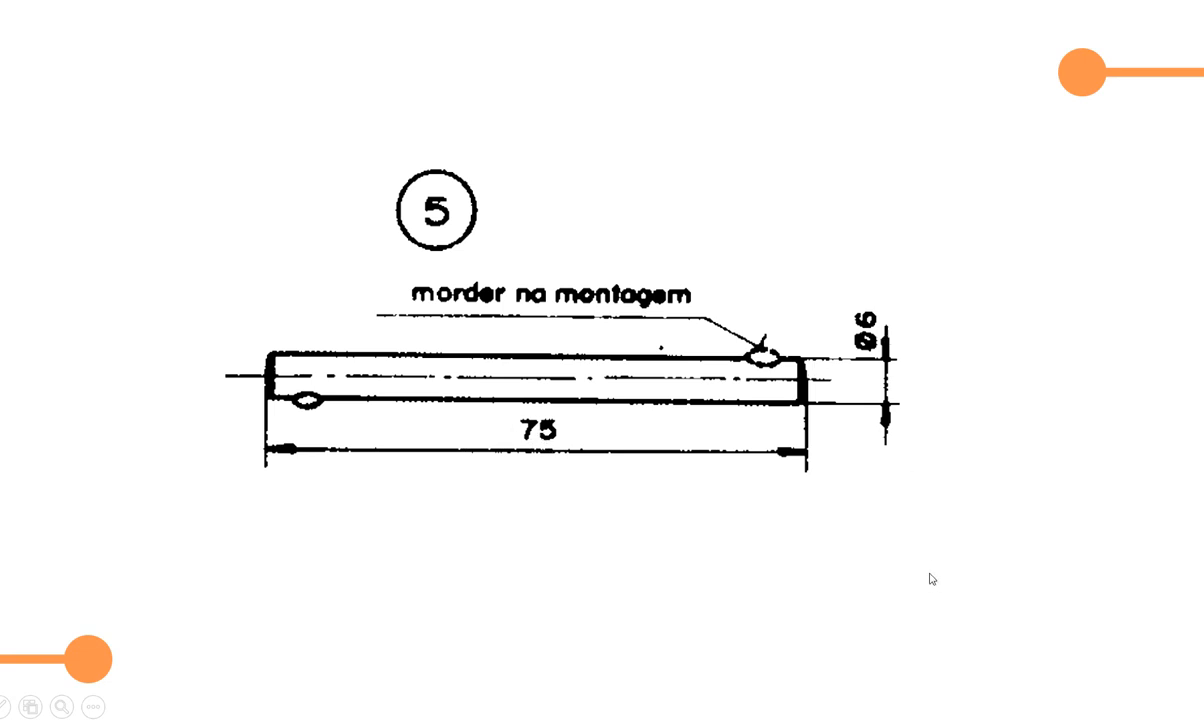
- Switch back to SOLIDWORKS, close the screw and create a new part from the custom 2020 part template
key(alt+Tab)
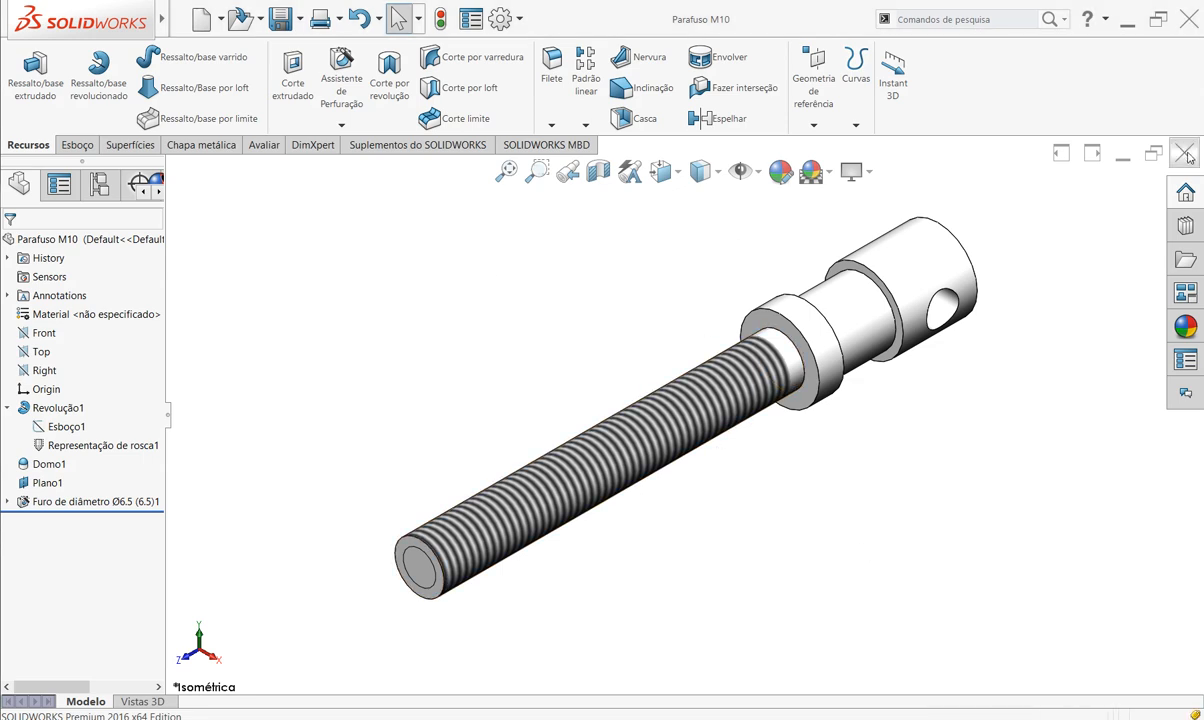
click(1185, 152)
click(189, 19)
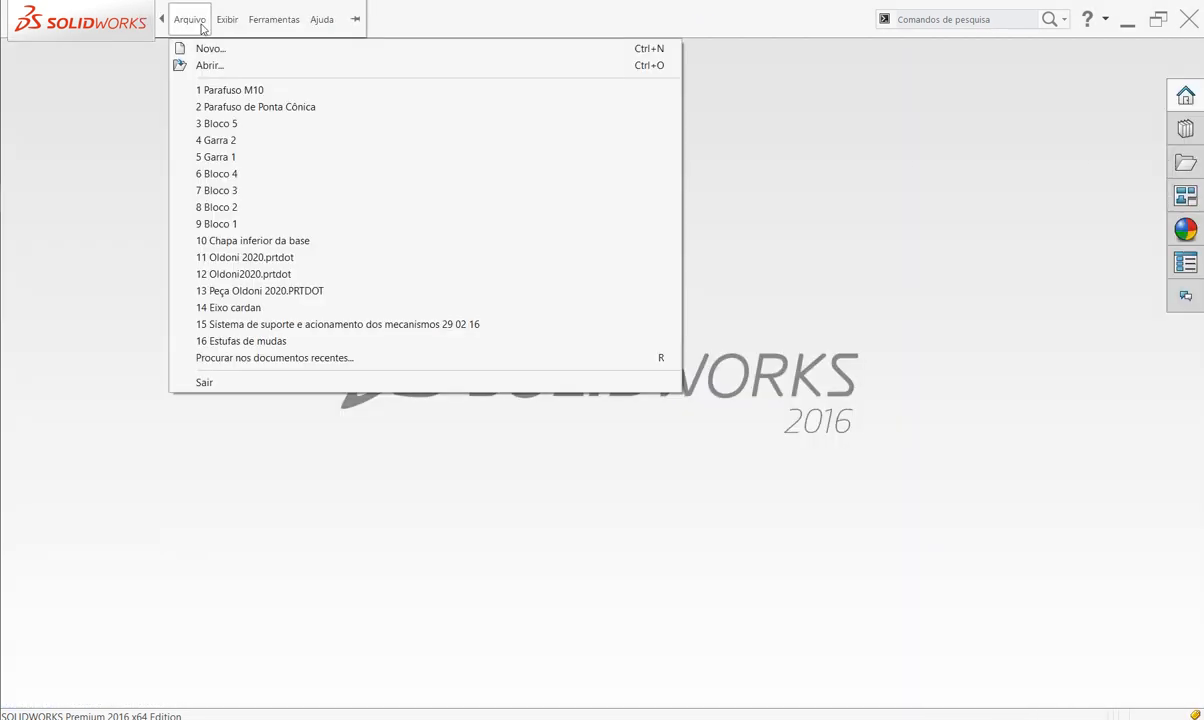
click(216, 46)
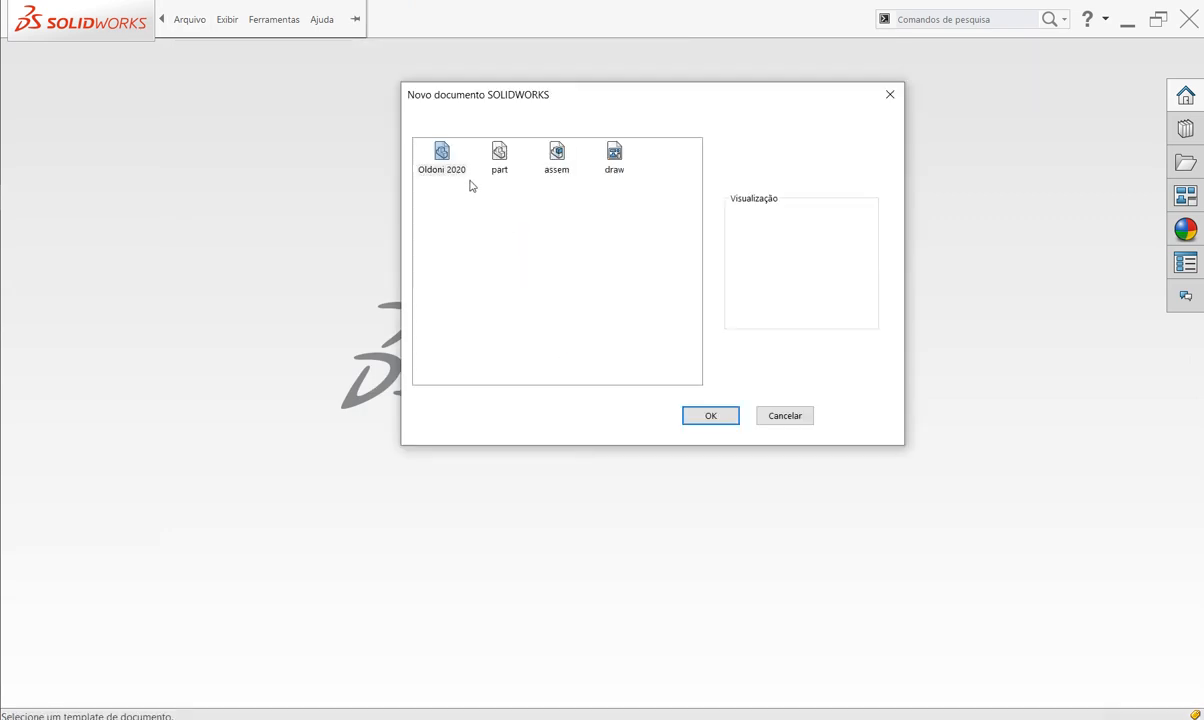
click(459, 169)
click(708, 415)
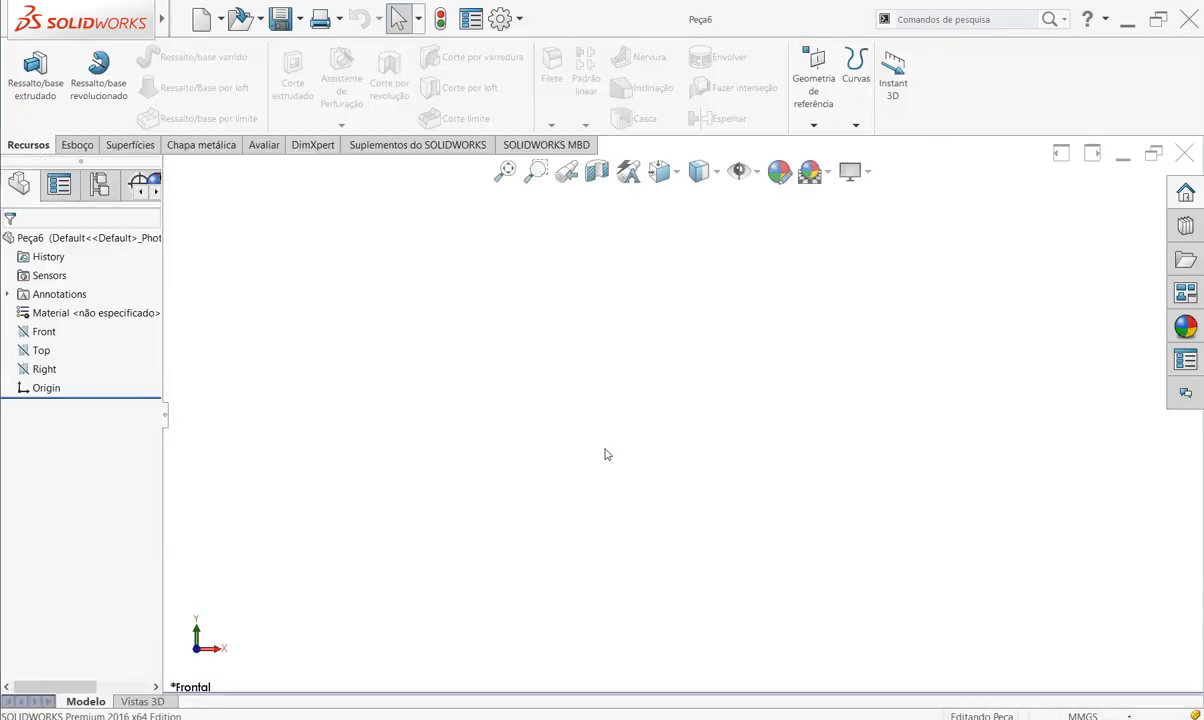
- Sketch a circle of about 12.8 mm radius on the Right plane, centred on the origin
click(80, 146)
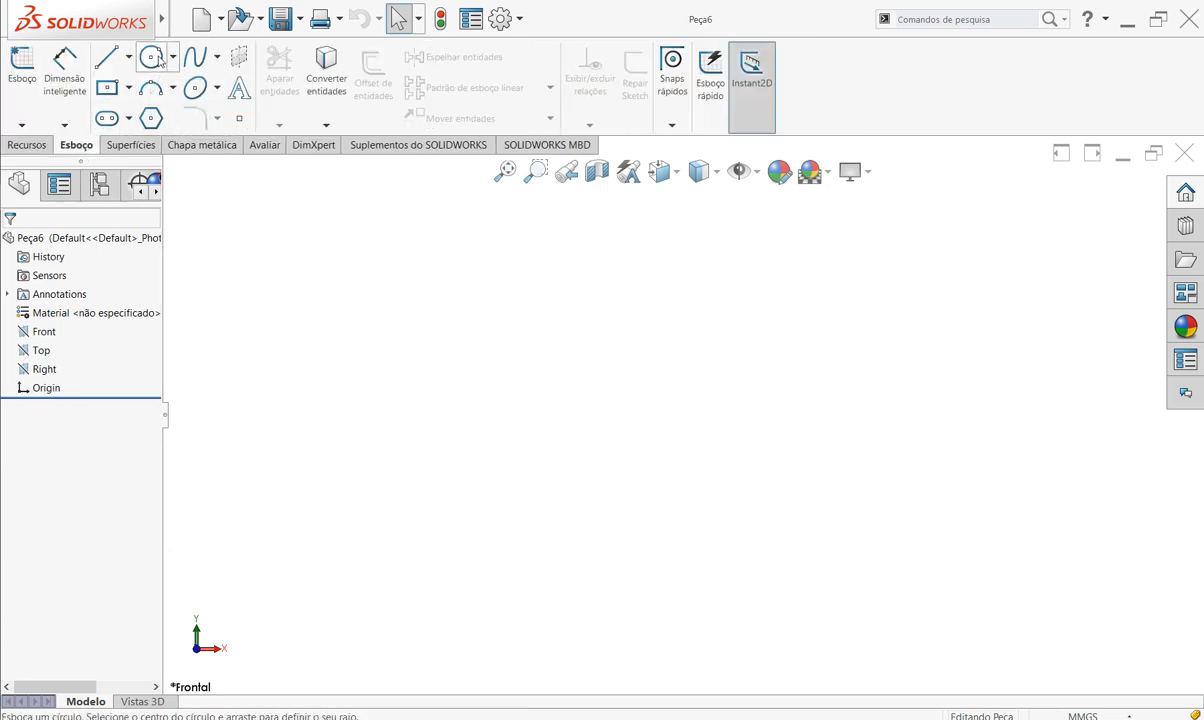
click(153, 60)
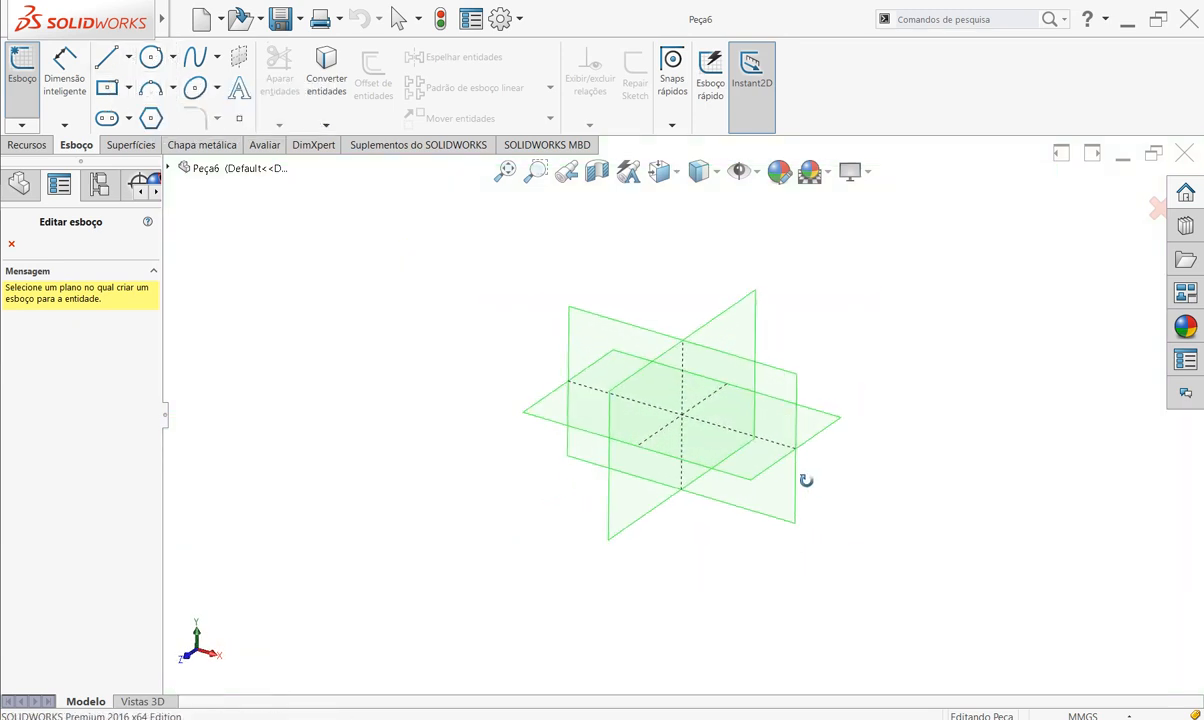
click(728, 328)
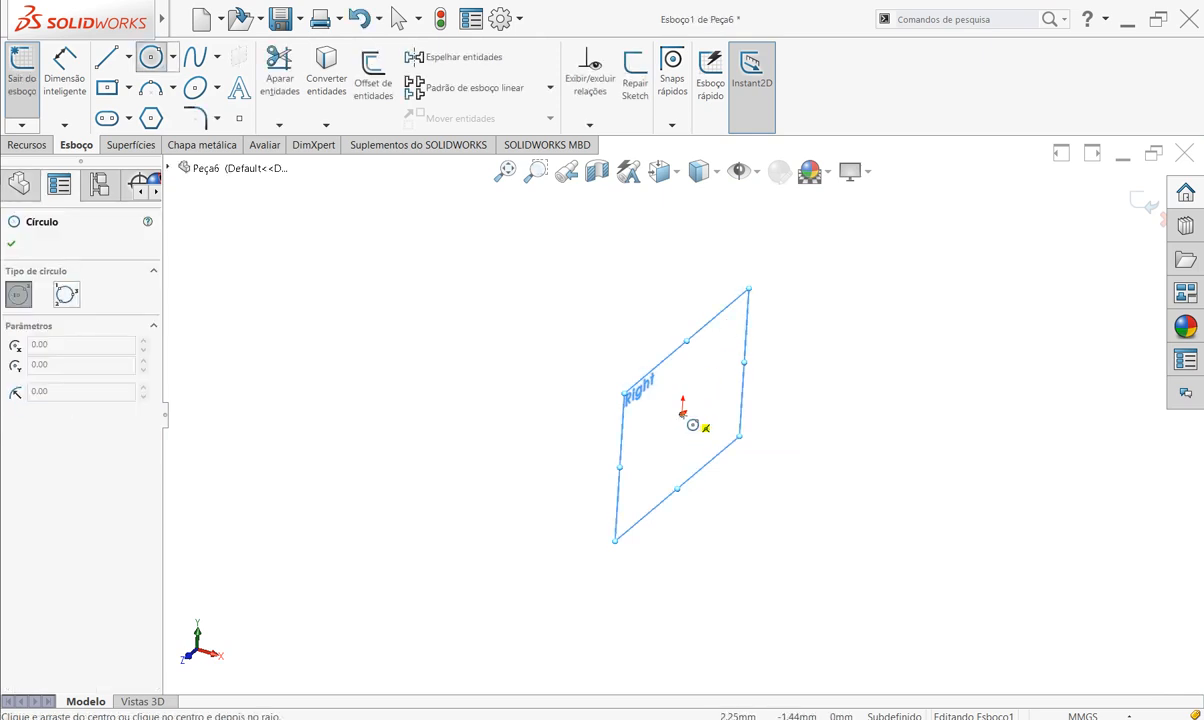
click(683, 409)
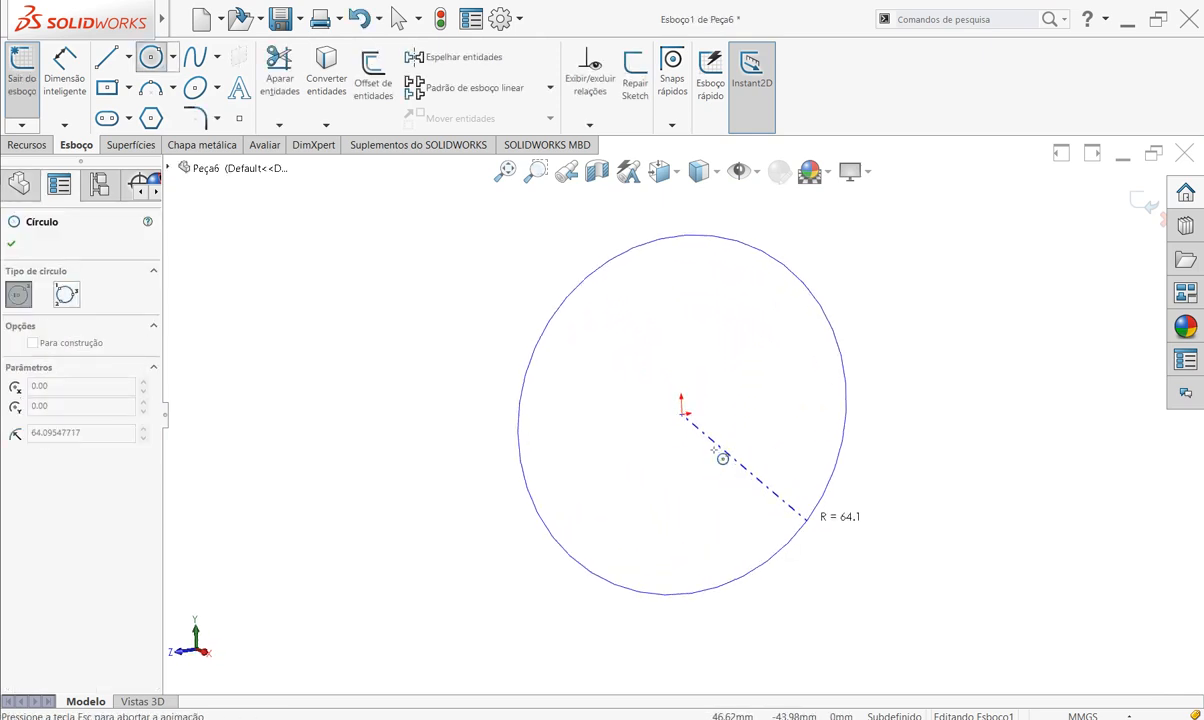
click(717, 384)
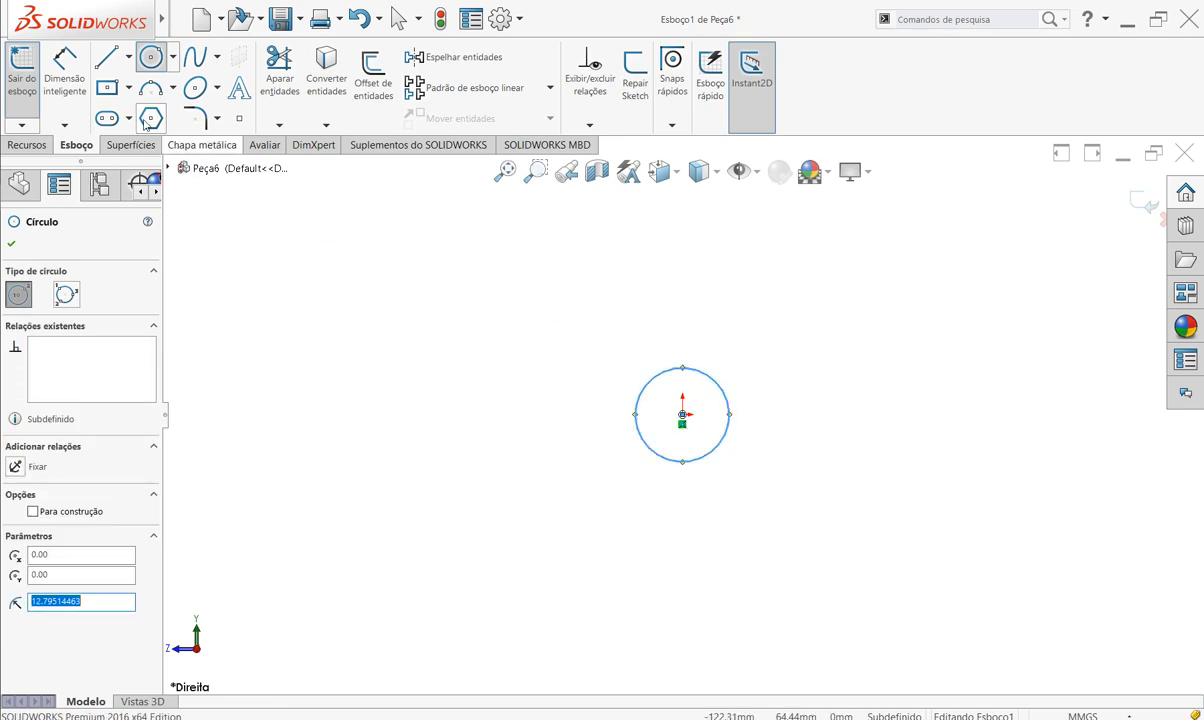
- Dimension the origin-centred circle's diameter at 6 mm
click(65, 75)
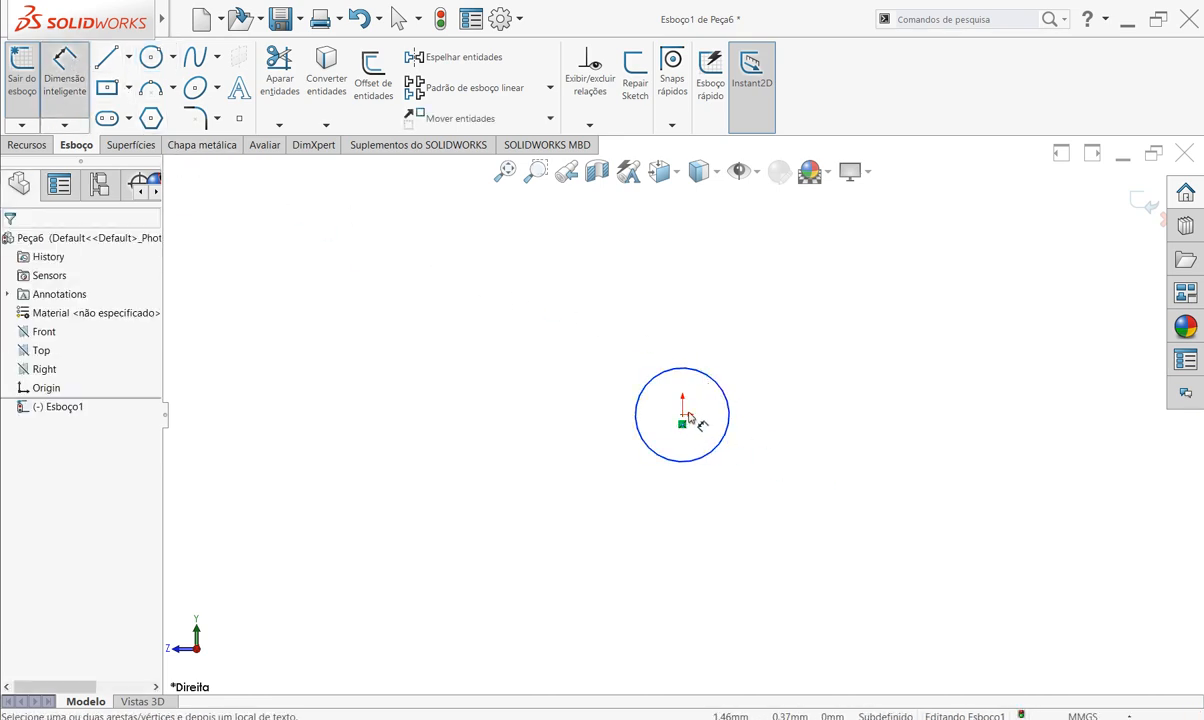
click(717, 382)
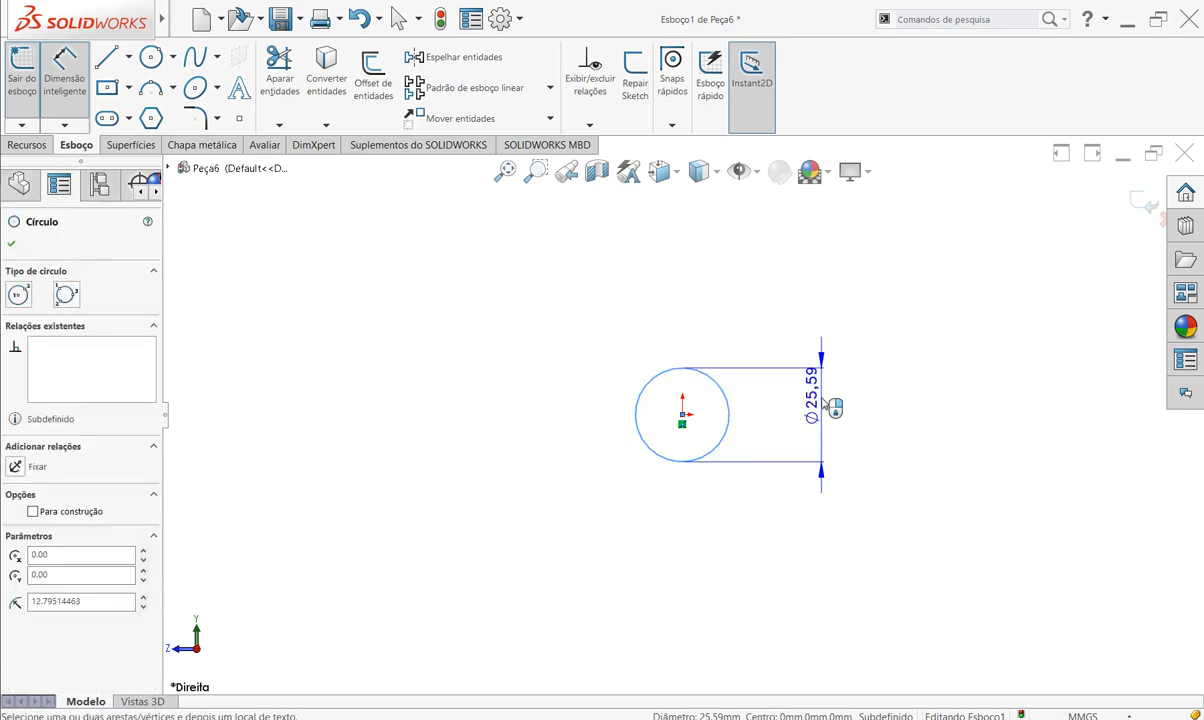
click(793, 400)
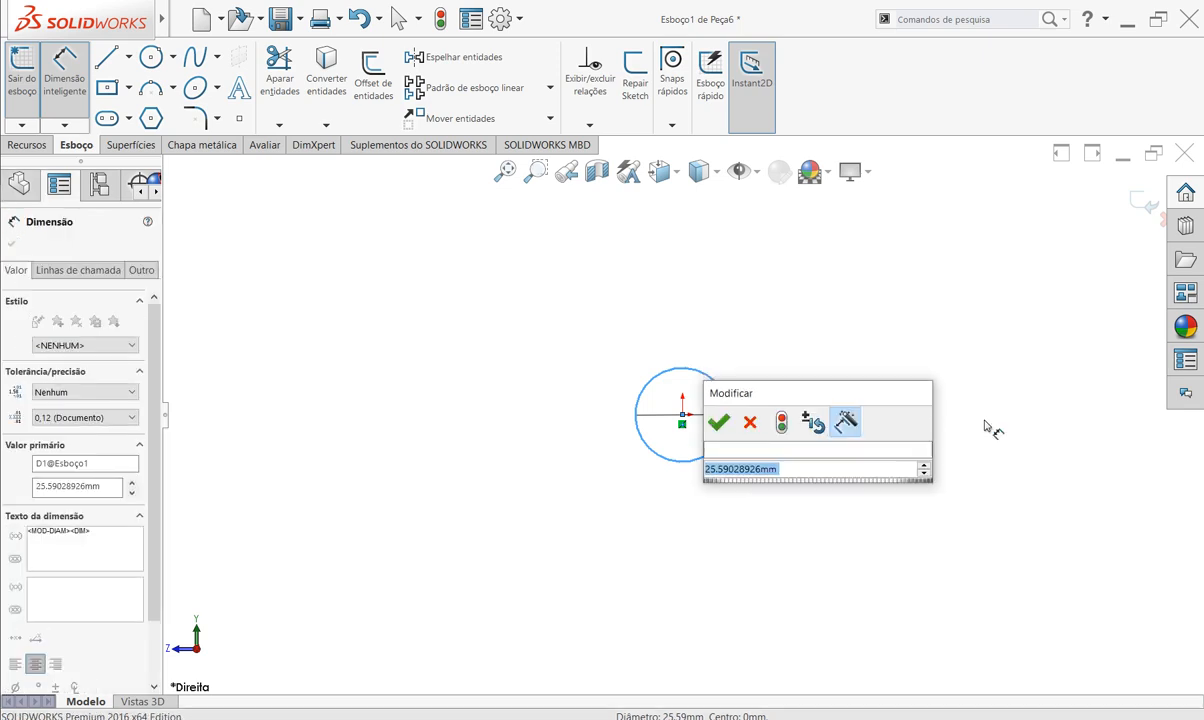
text(6)
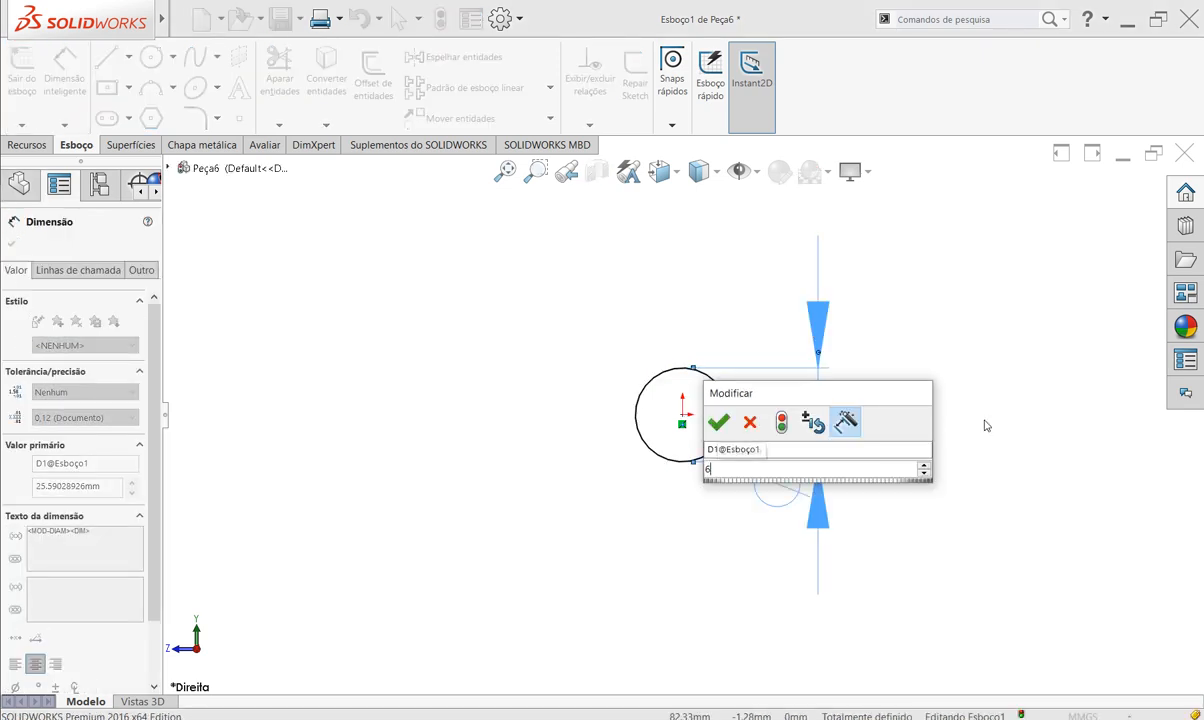
key(Return)
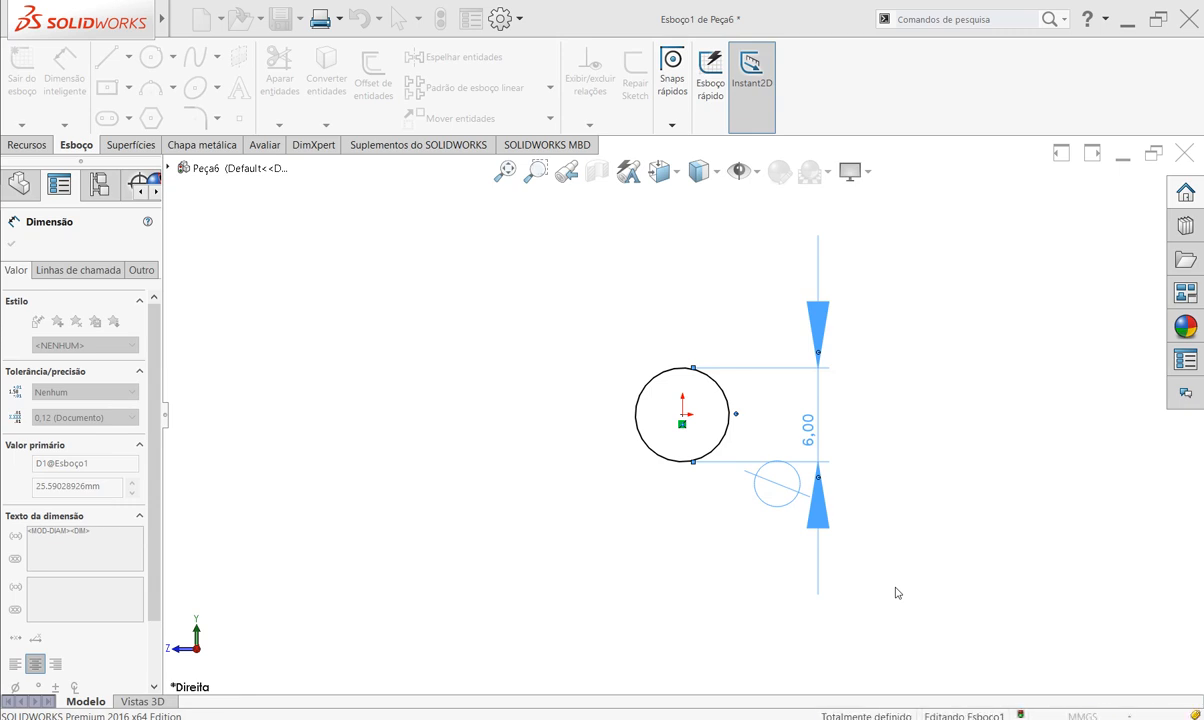
- Extrude the 6 mm circle as a blind boss 75 mm deep to form the handle pin
click(27, 145)
click(36, 80)
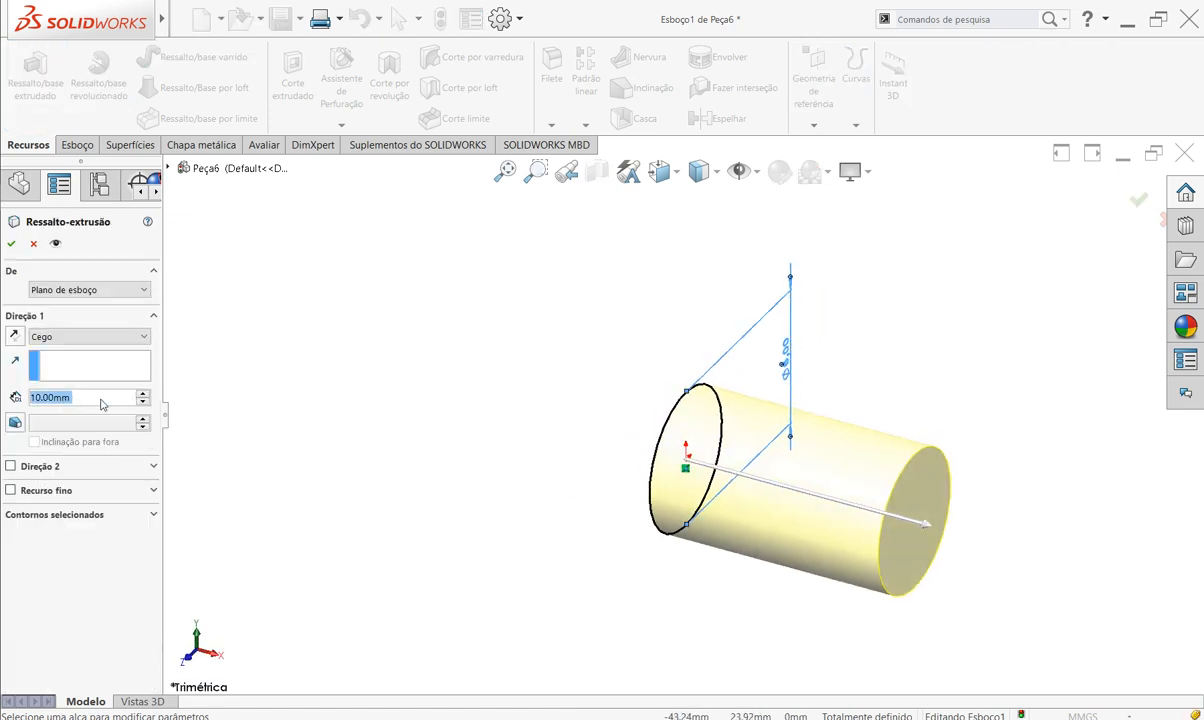
text(7)
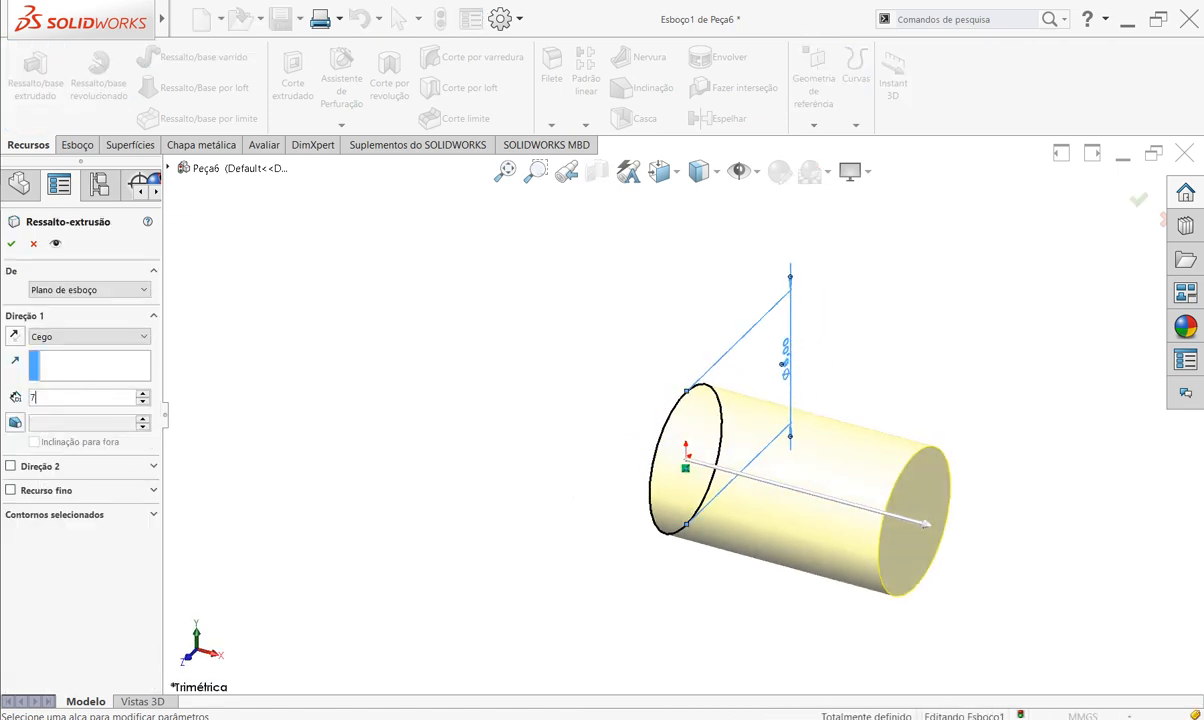
text(5)
key(Return)
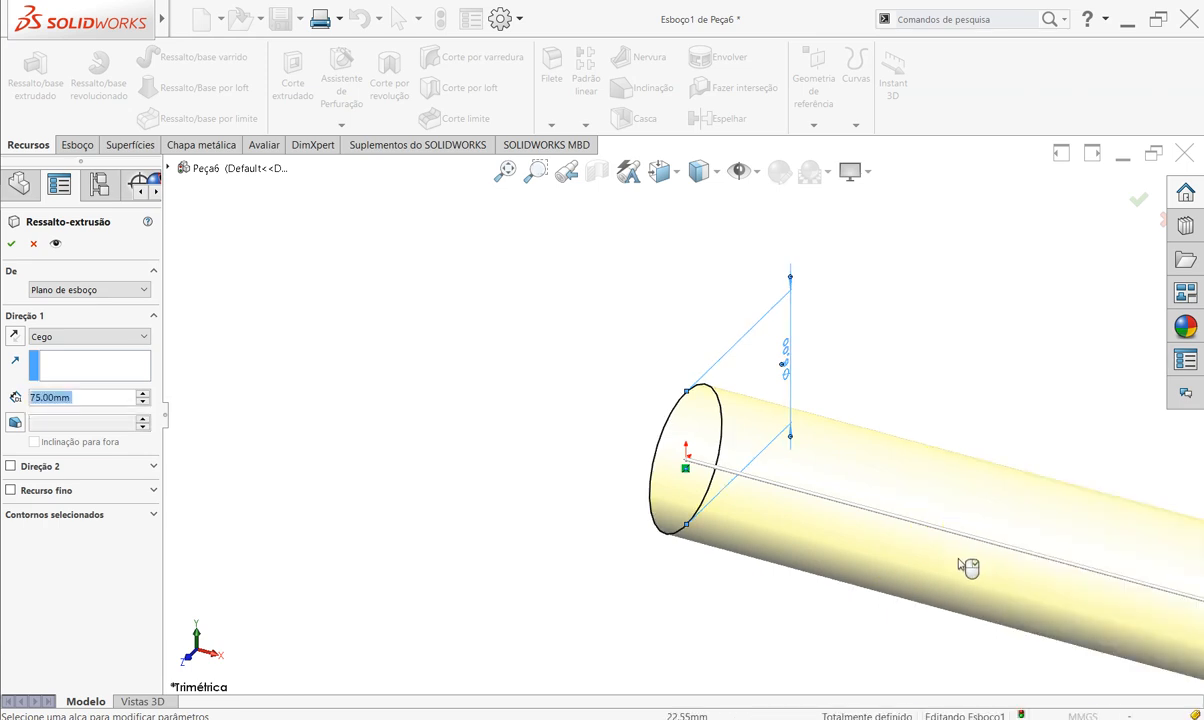
click(10, 244)
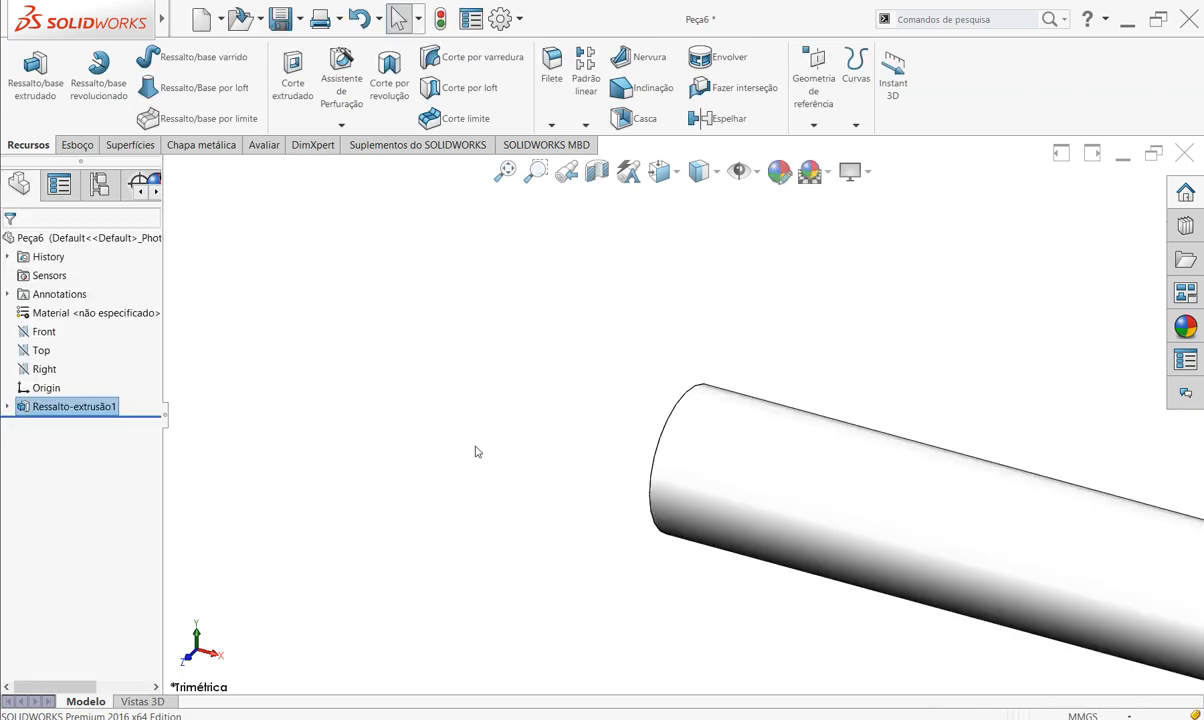
- Set the pin to the isometric view and save the part as Manípulo in the Torninho Mecânico folder
key(ctrl+7)
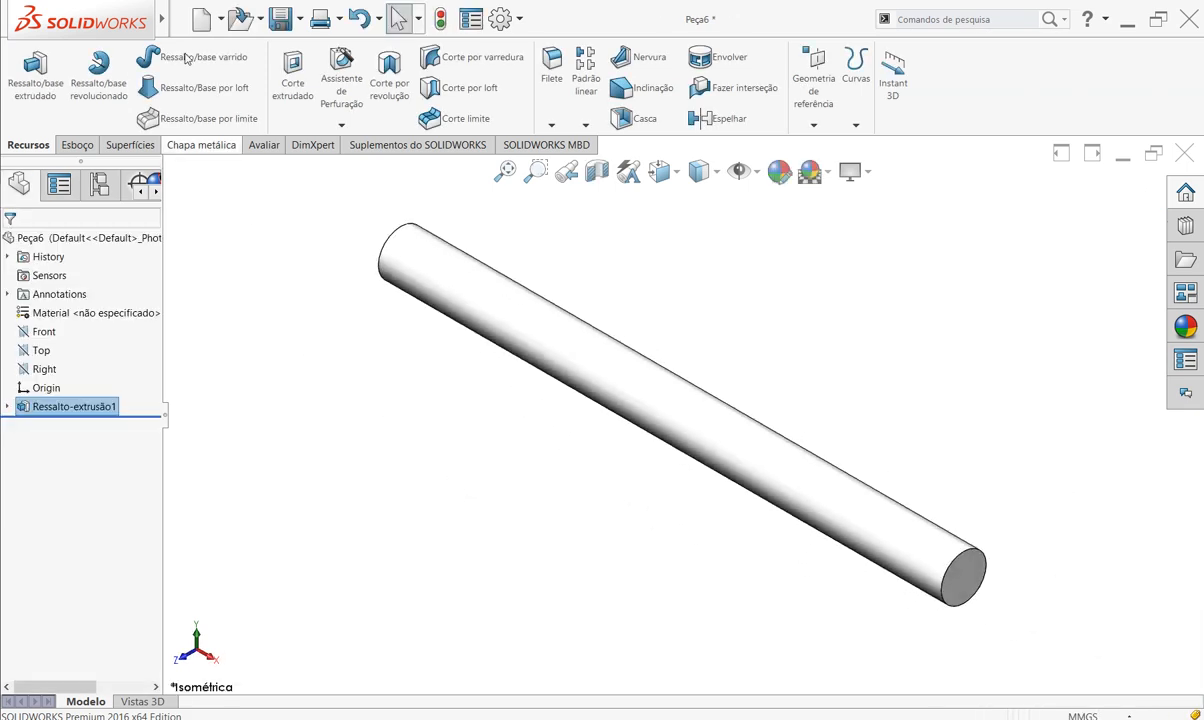
mouse_move(281, 20)
click(296, 57)
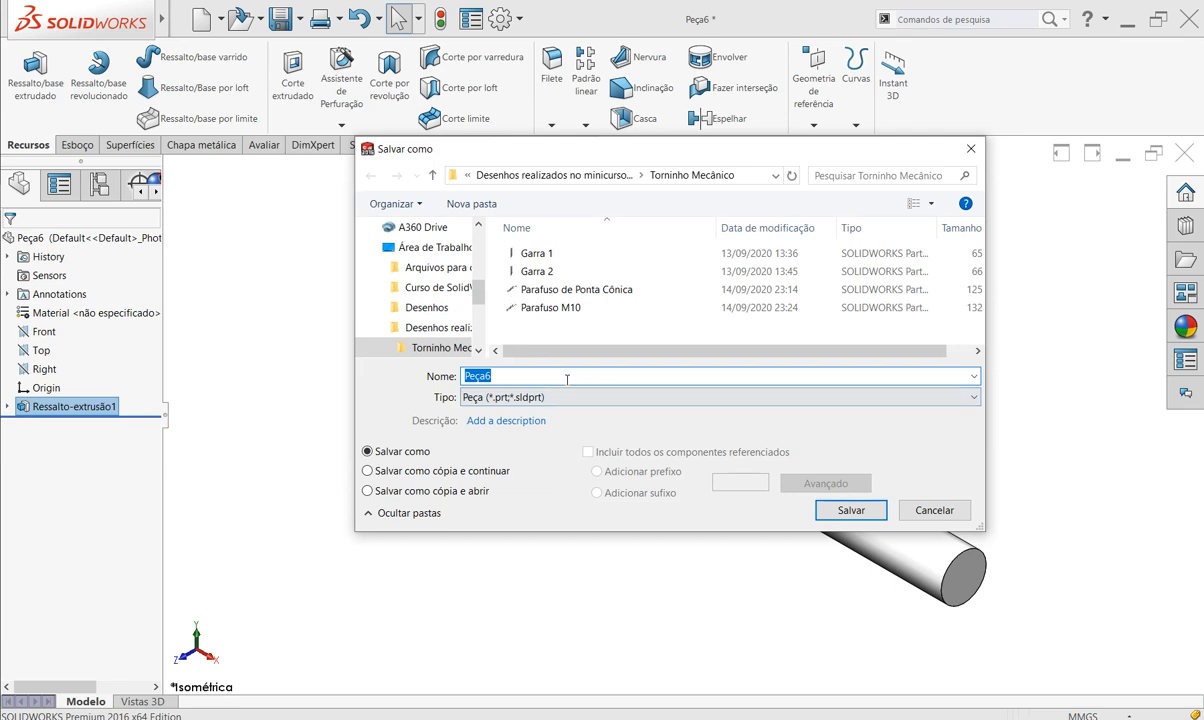
text(Manípulo)
click(845, 509)
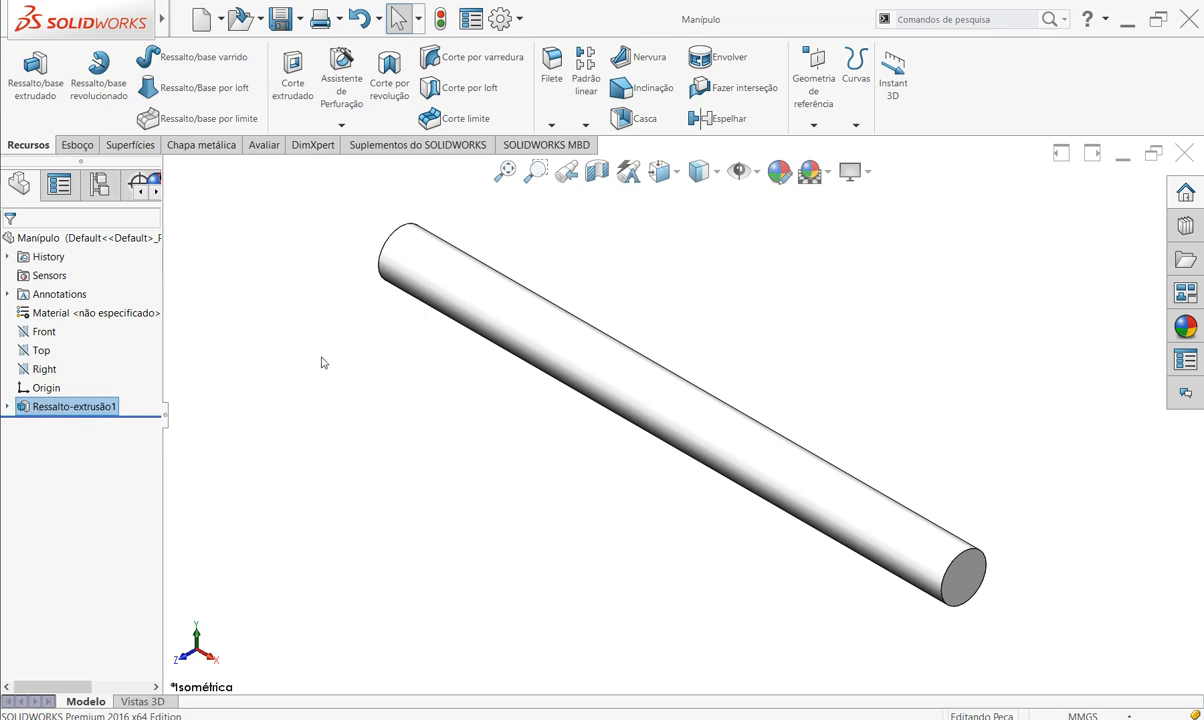
- Create a new blank part for modelling the pin by revolution
click(206, 25)
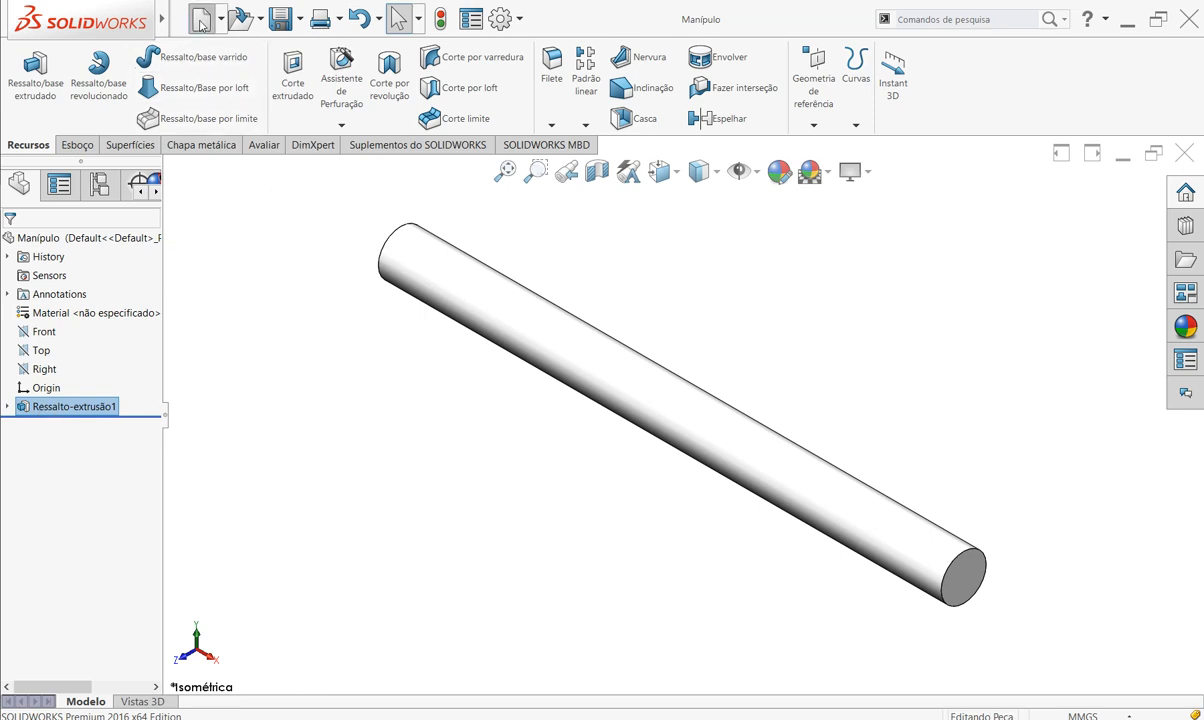
click(443, 160)
click(705, 414)
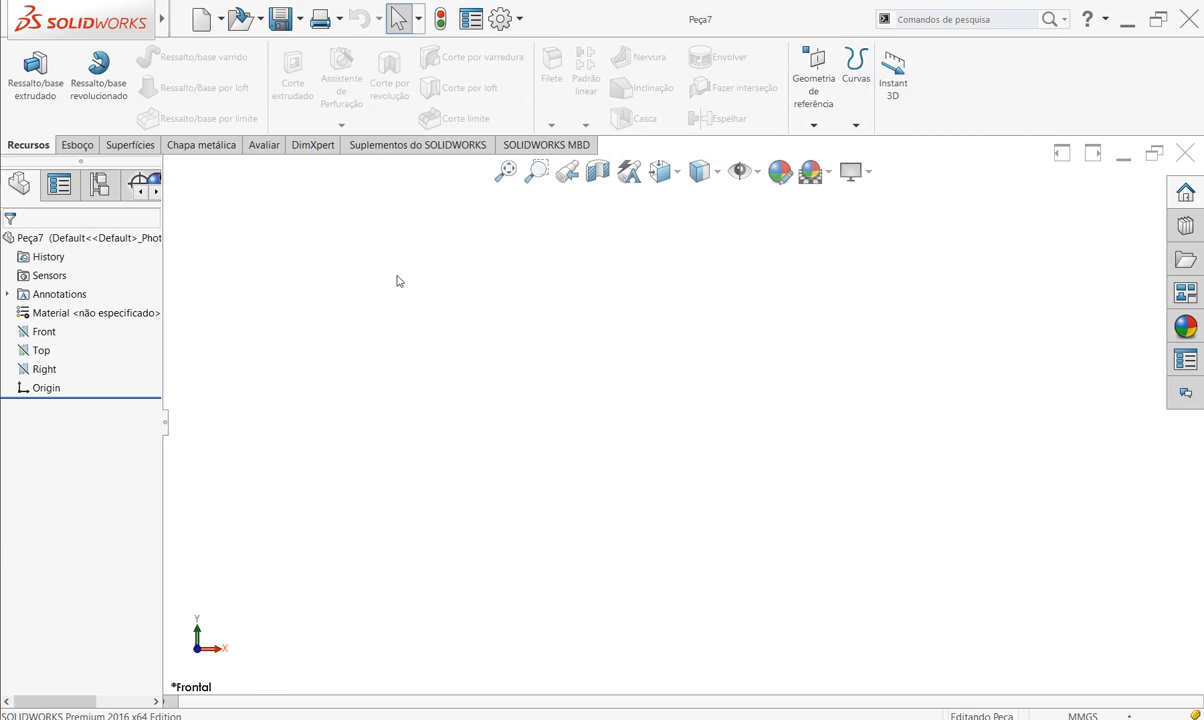
- Sketch a closed line rectangle on the Front plane, starting at the origin, about 10 mm wide and 68 mm high
click(77, 145)
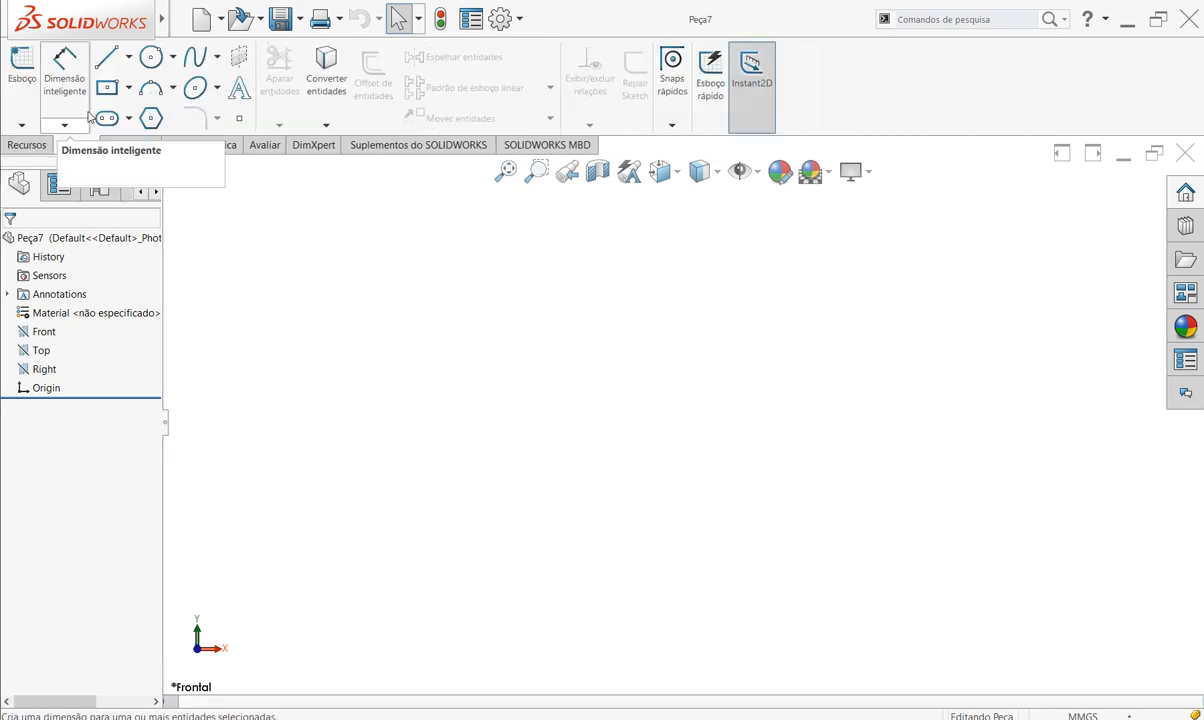
click(105, 58)
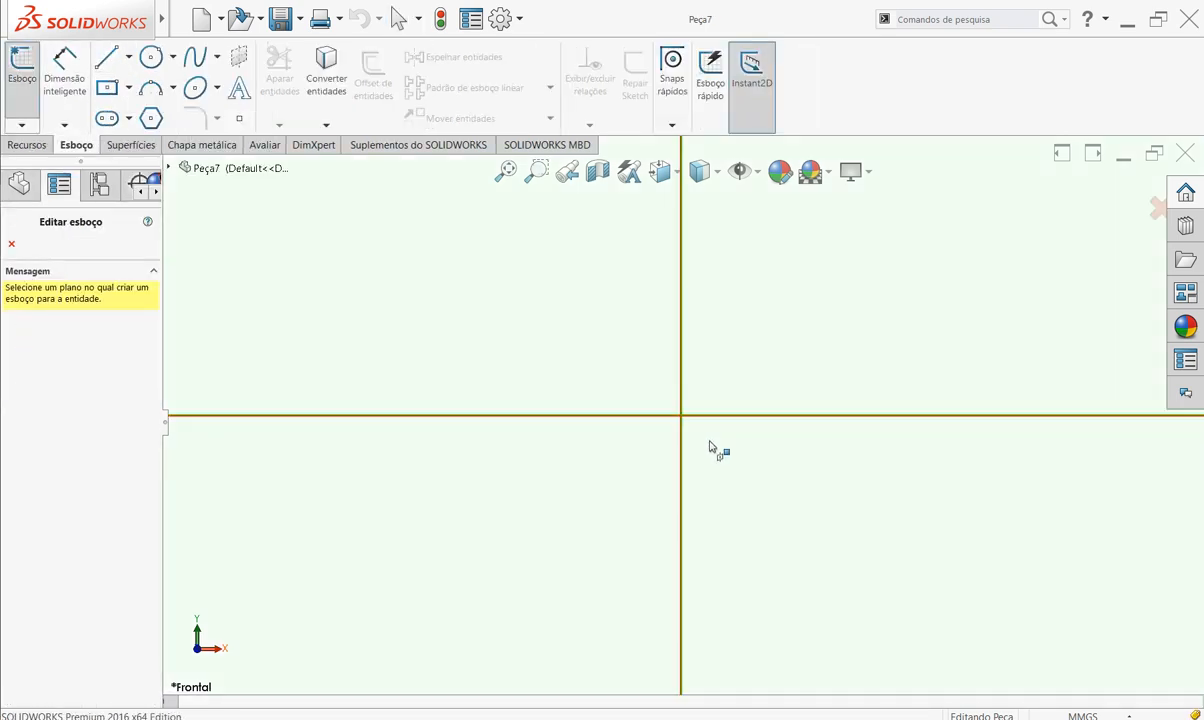
click(618, 371)
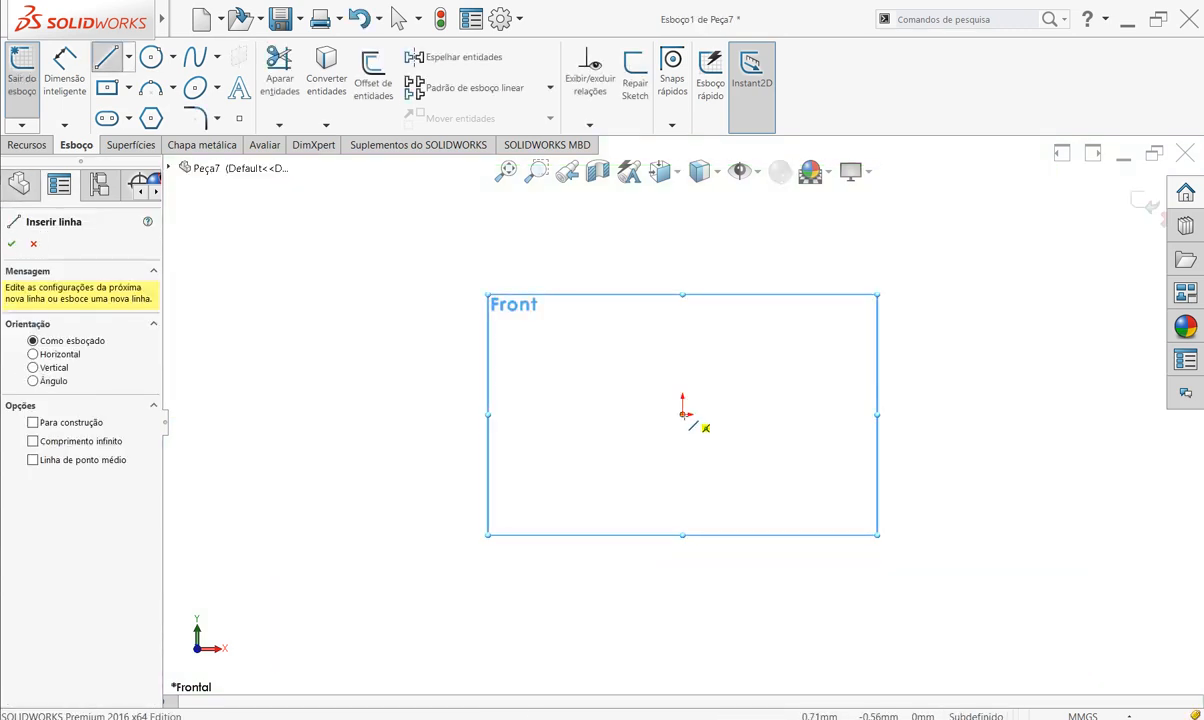
click(682, 252)
click(706, 251)
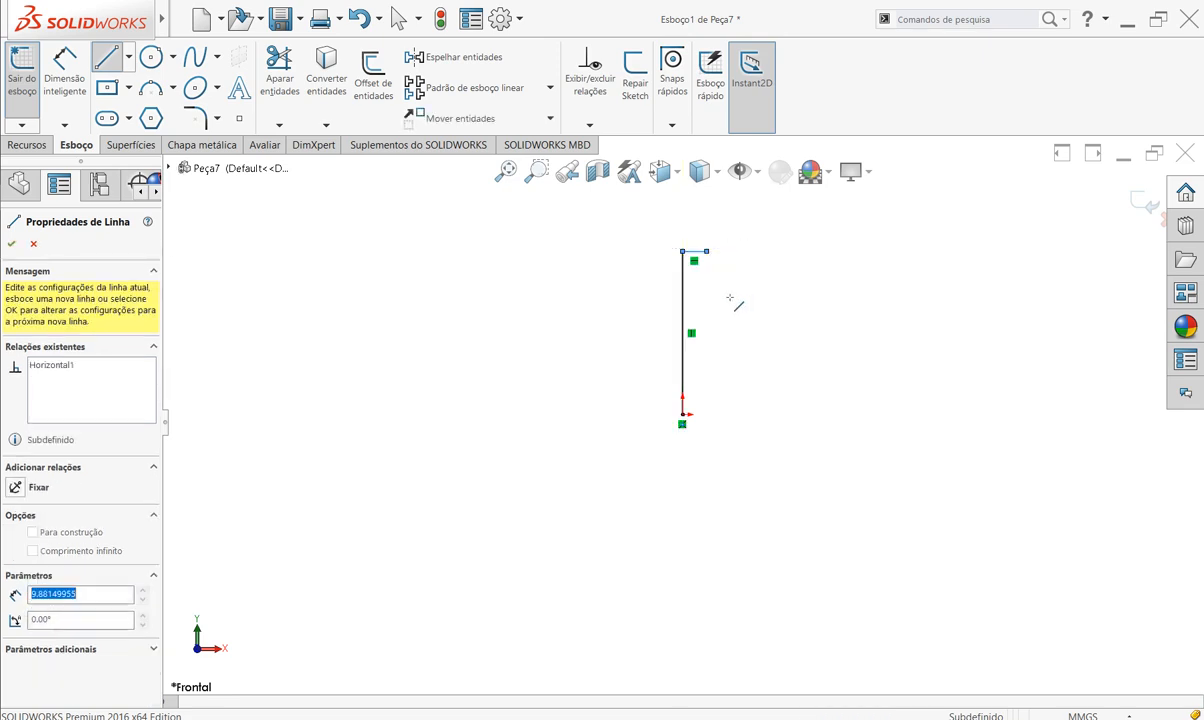
click(706, 413)
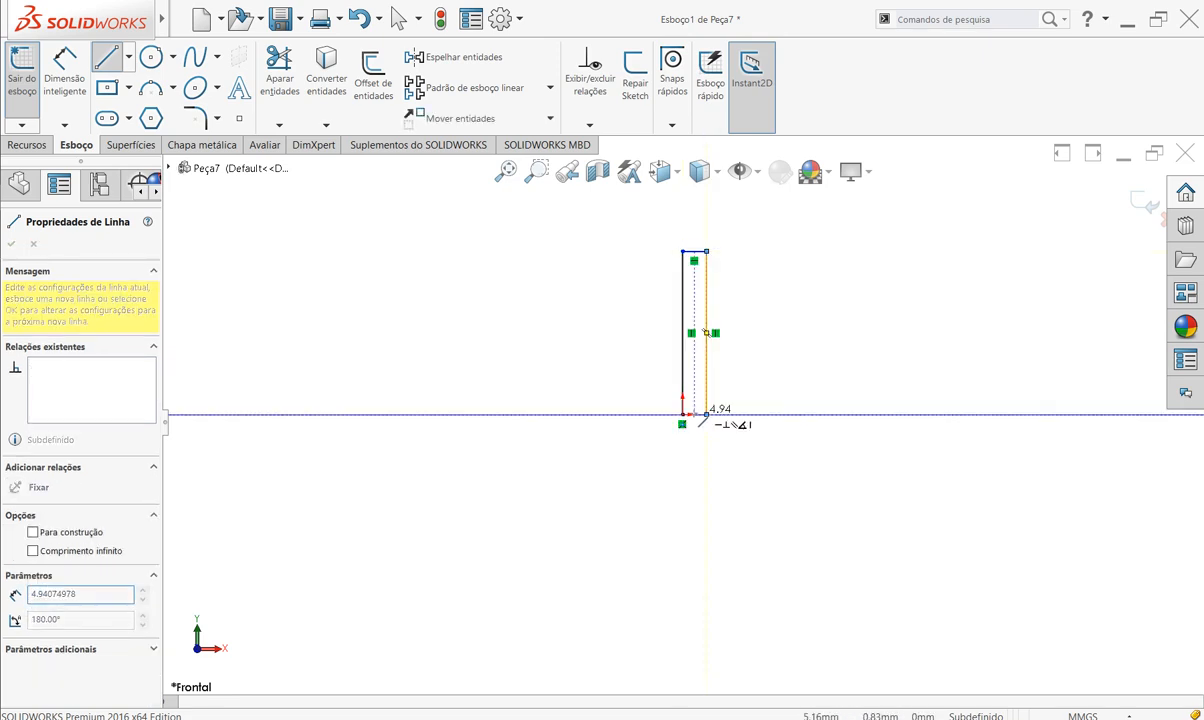
click(682, 413)
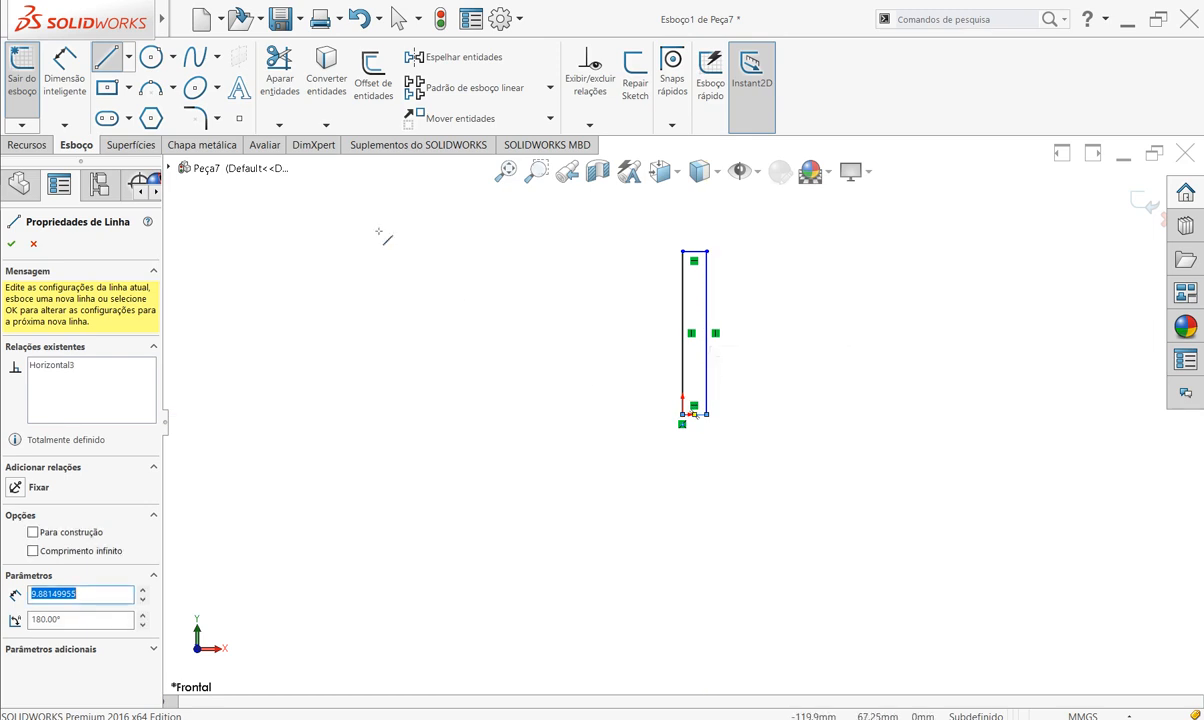
- Dimension the rectangle's vertical line through the origin at 75 mm
click(64, 70)
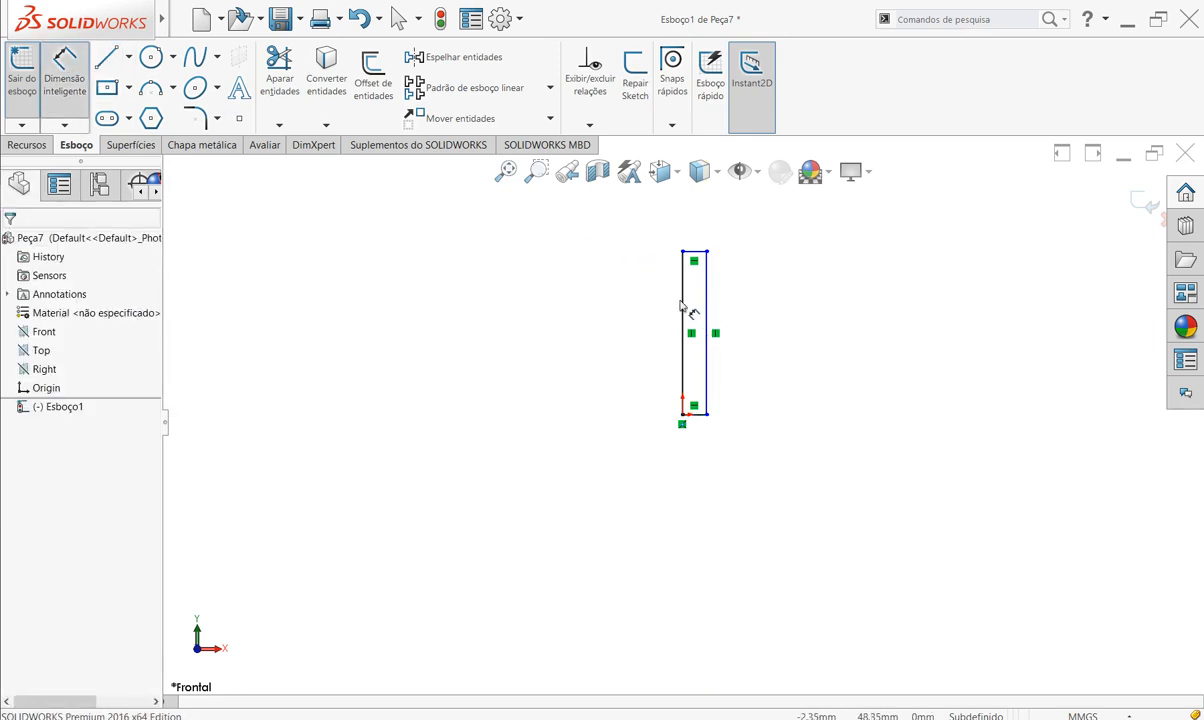
click(657, 313)
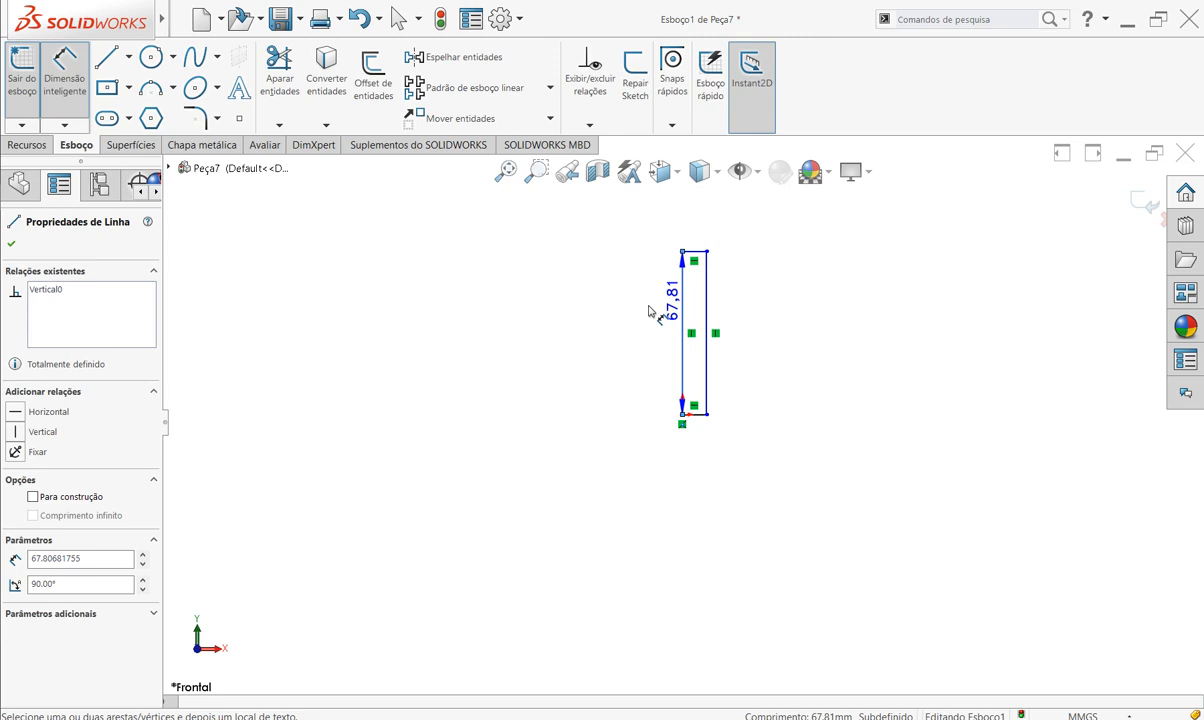
click(646, 313)
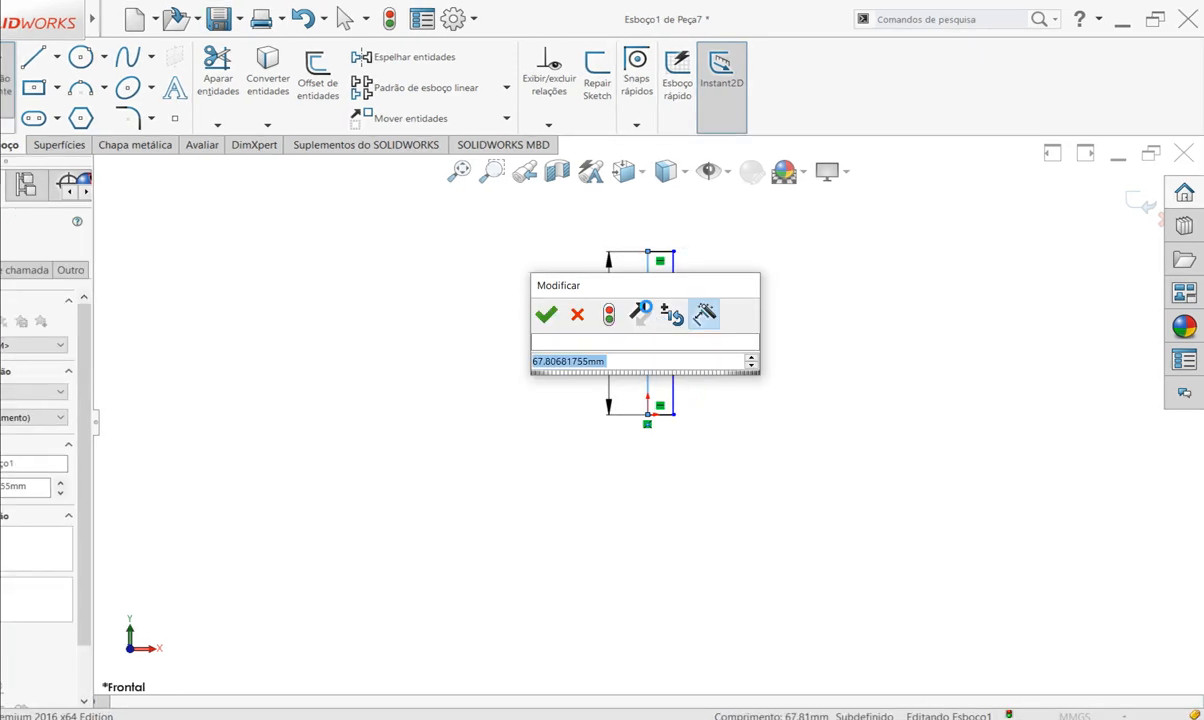
text(75)
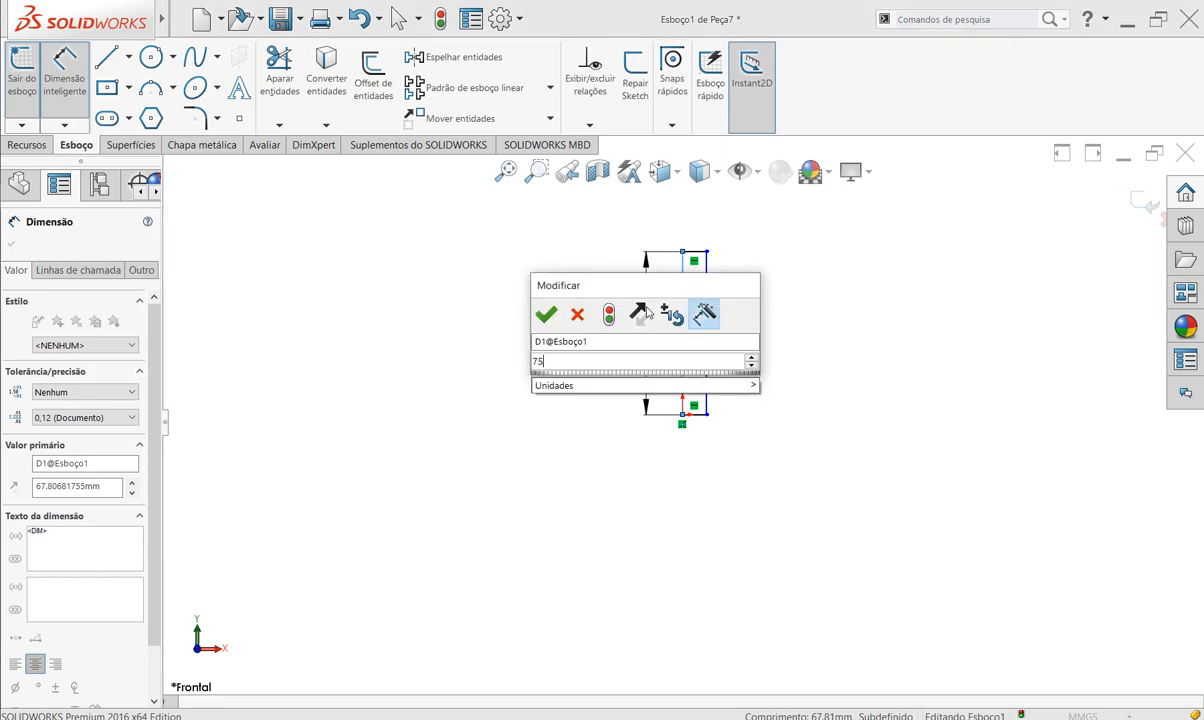
key(Return)
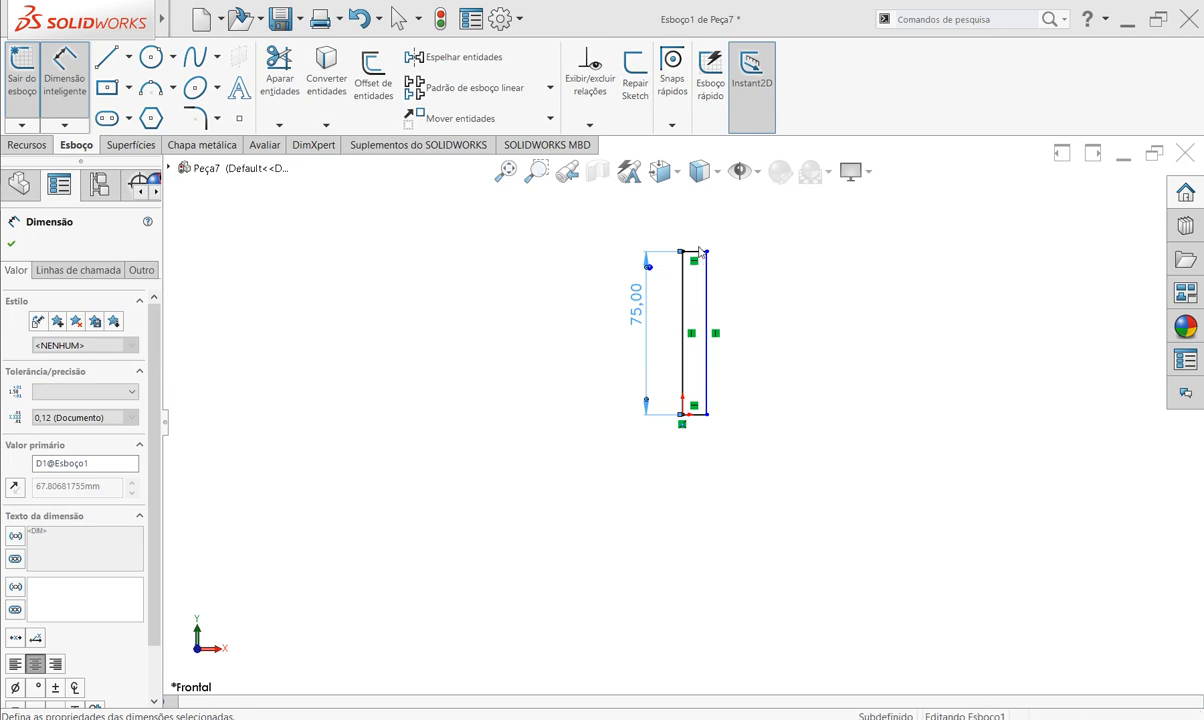
- Dimension the rectangle's upper horizontal line at 3 mm
click(700, 252)
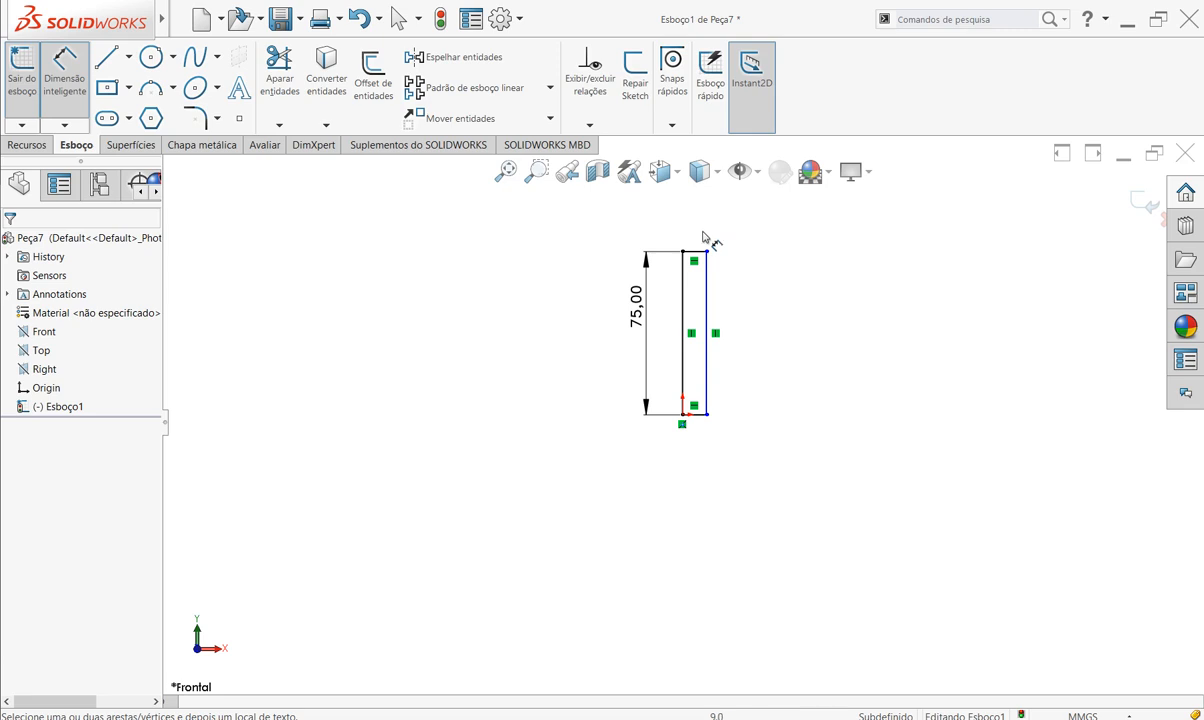
click(701, 240)
click(705, 232)
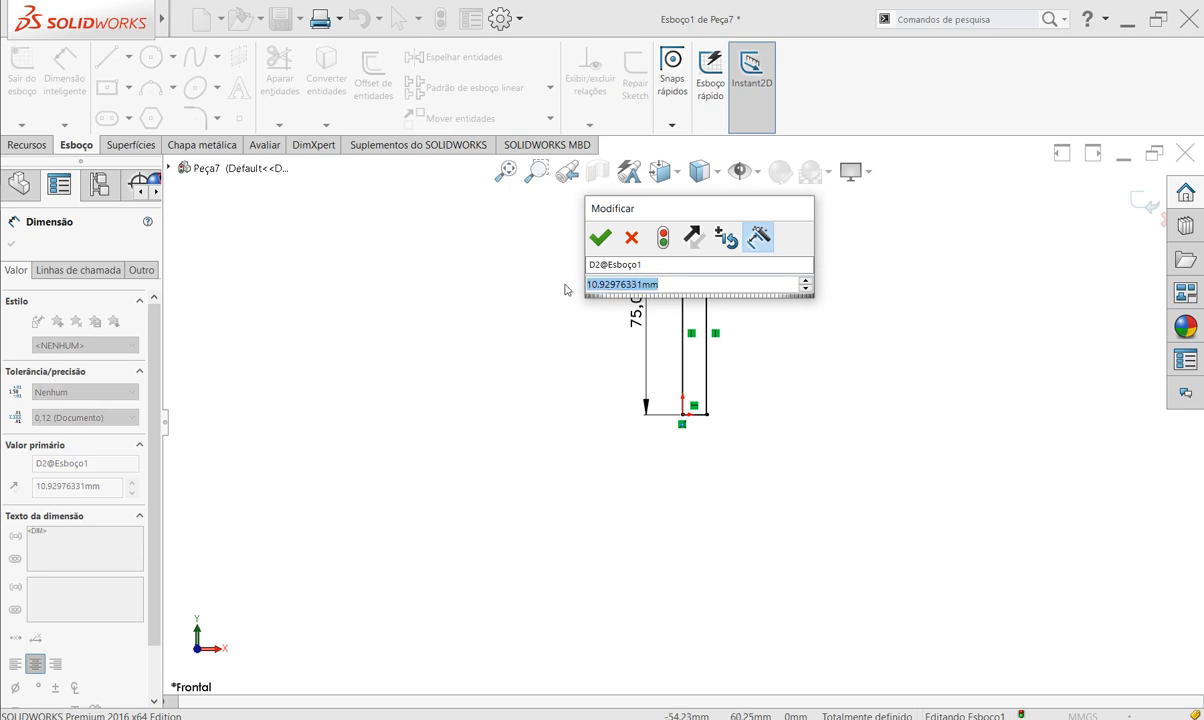
text(3)
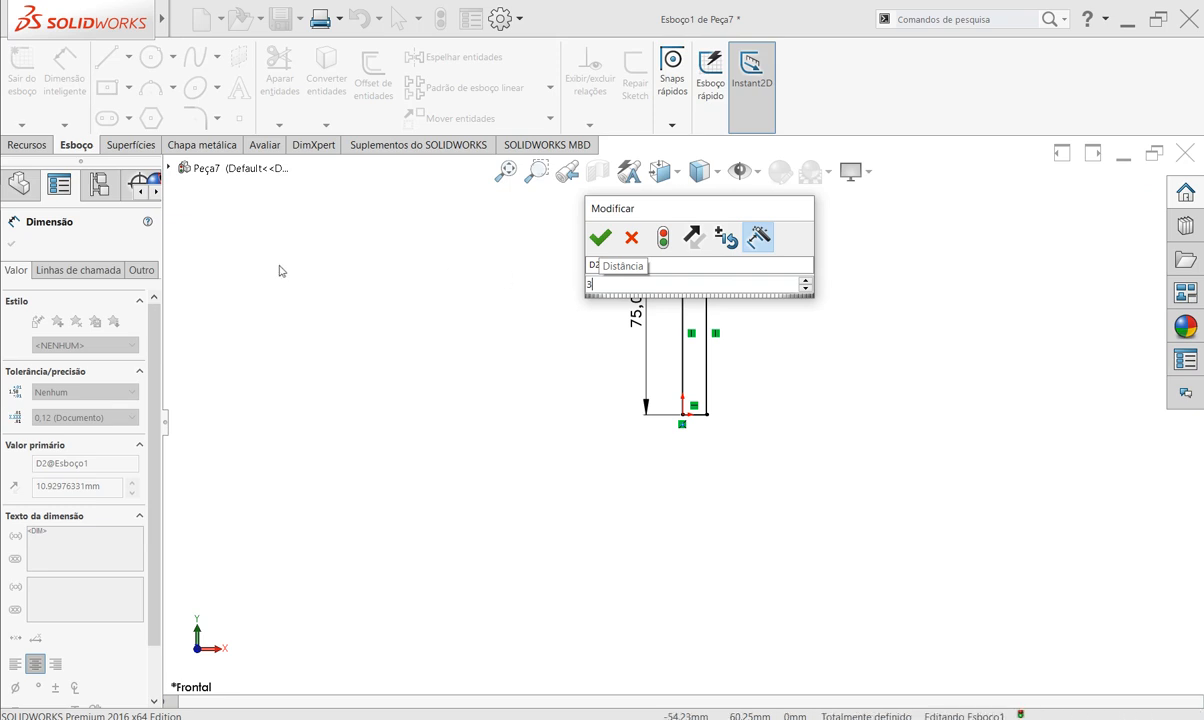
key(Escape)
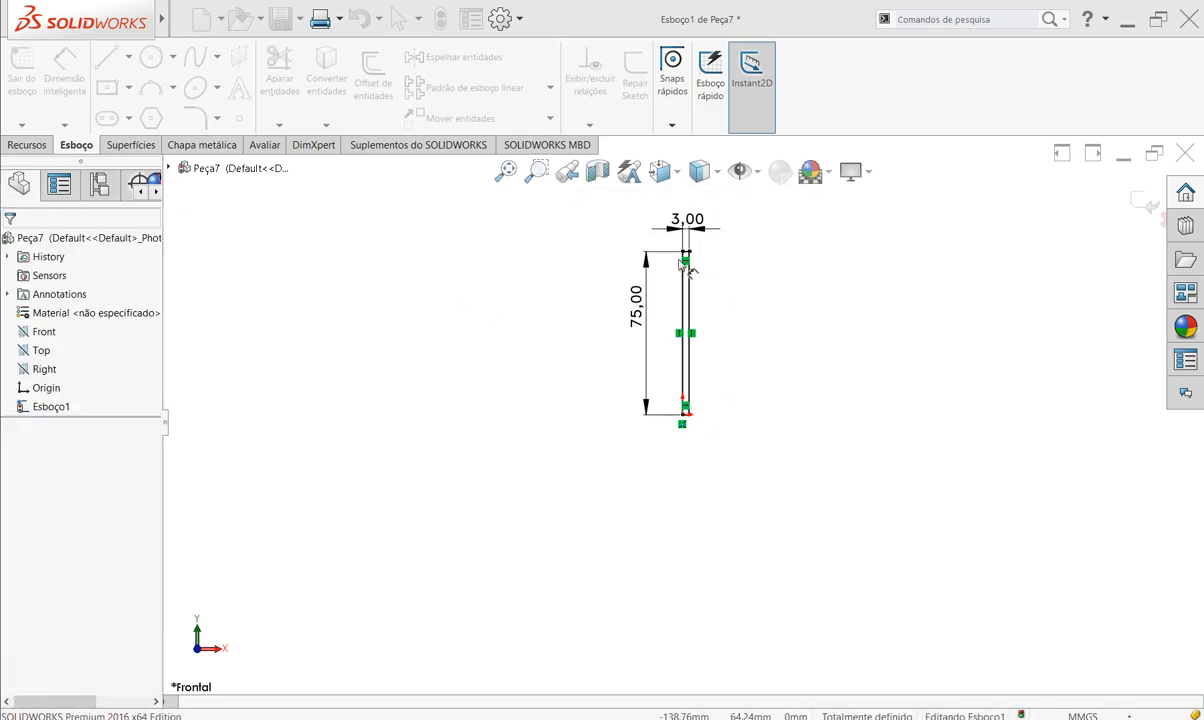
- Revolve the rectangle 360° about its 75 mm vertical line through the origin to form a solid pin
click(38, 148)
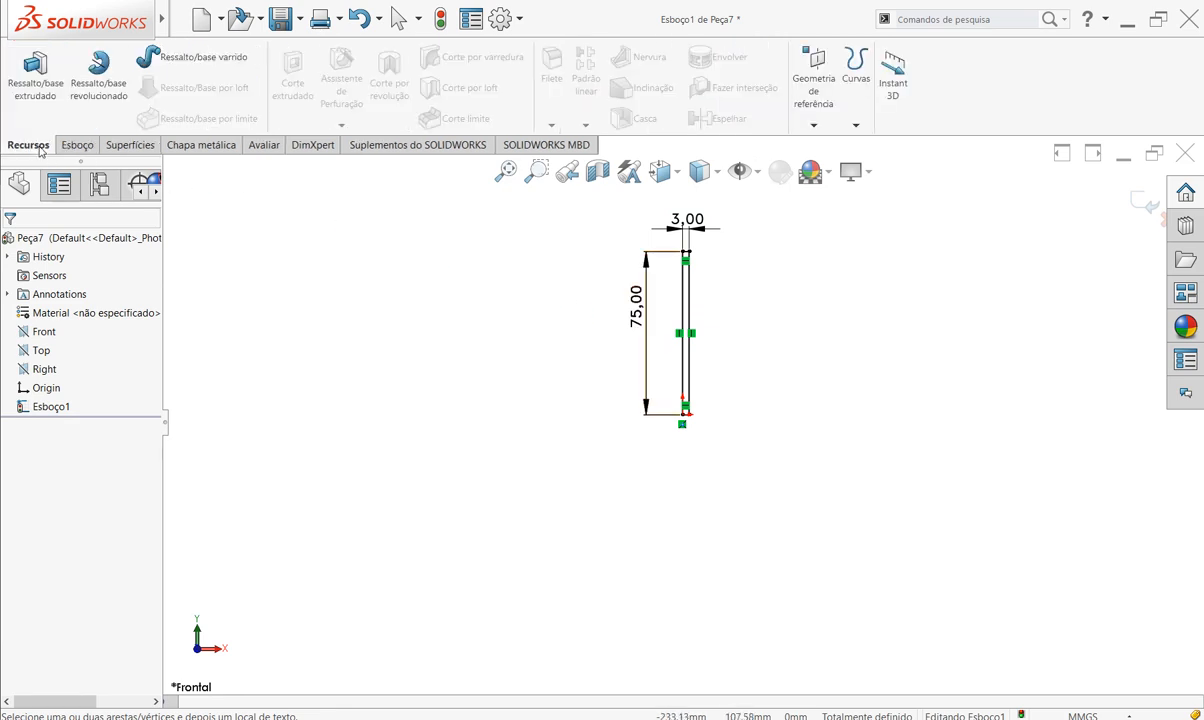
click(98, 75)
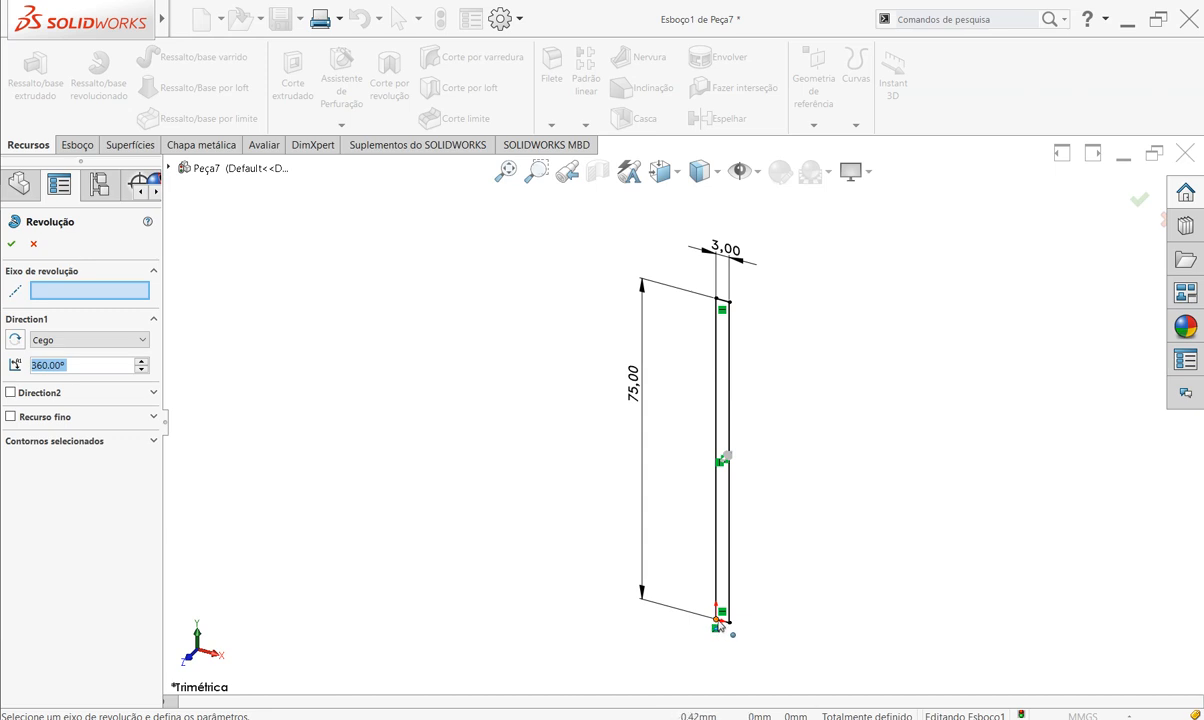
click(717, 545)
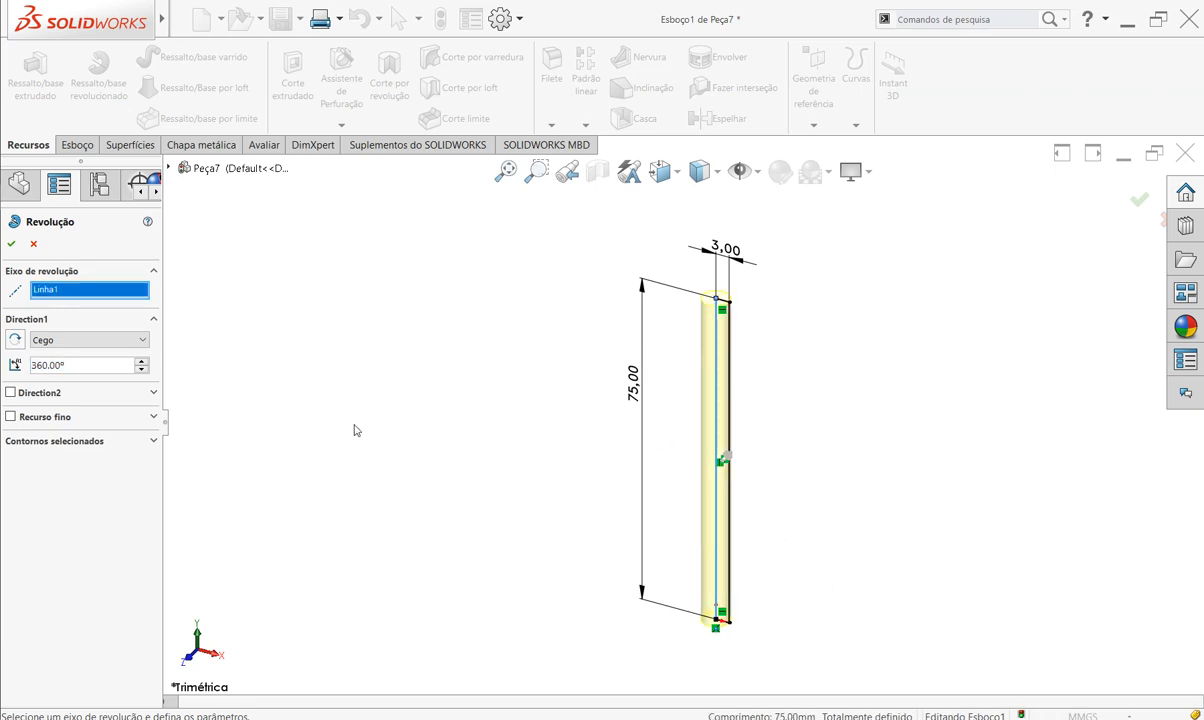
click(11, 244)
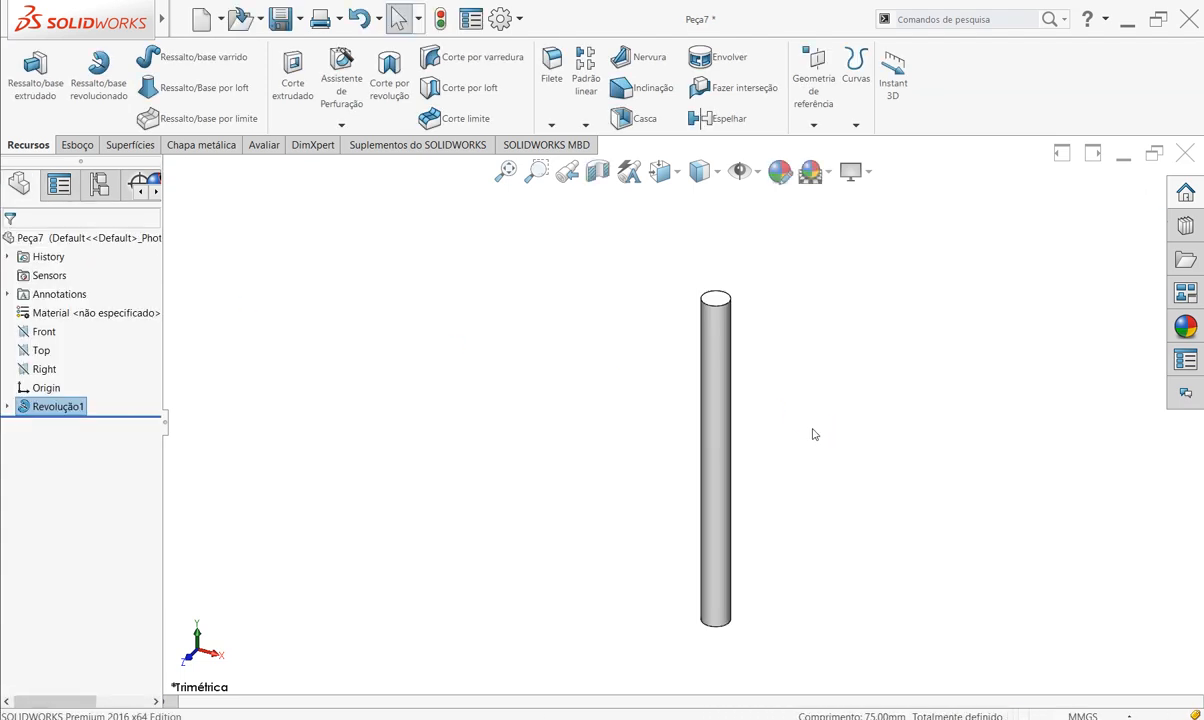
- Show the revolved pin in isometric view and close its part without saving the changes
key(ctrl+7)
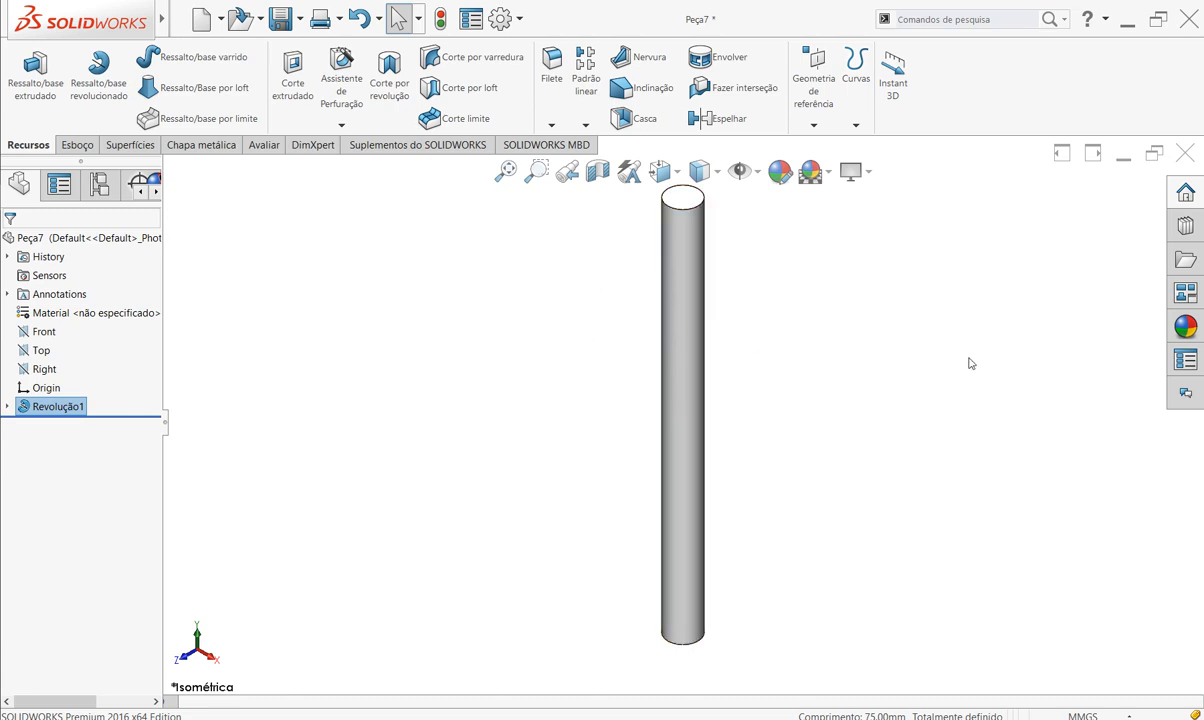
click(1187, 155)
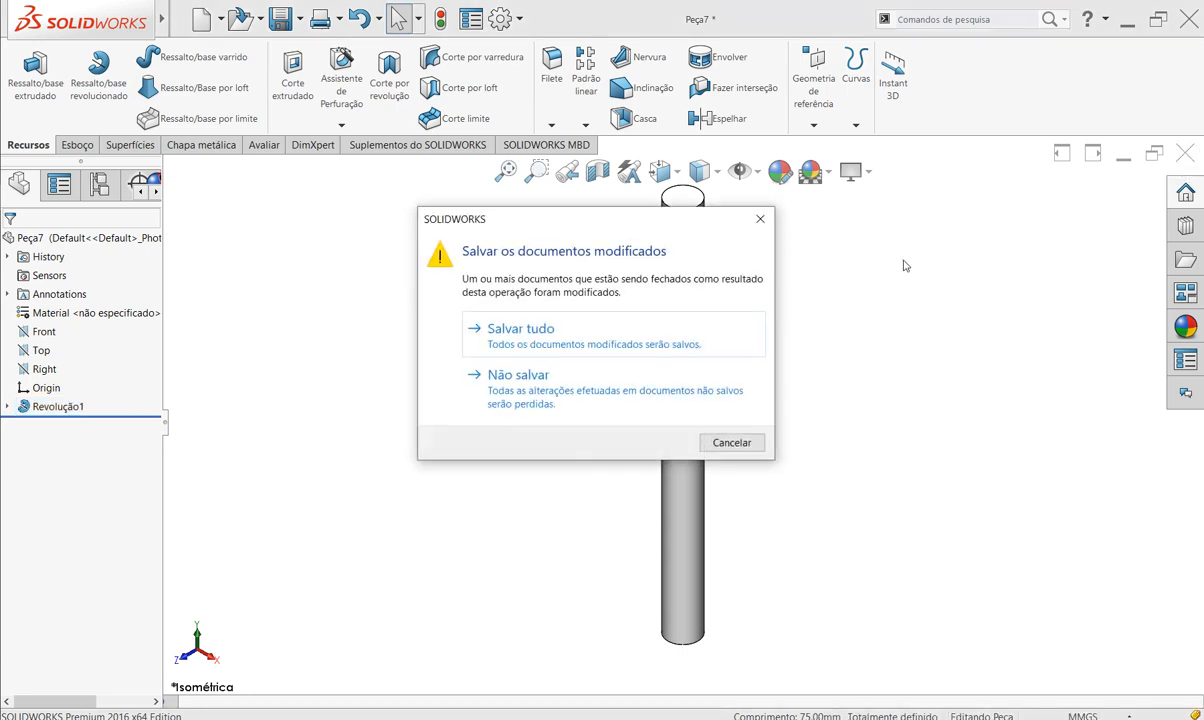
click(635, 400)
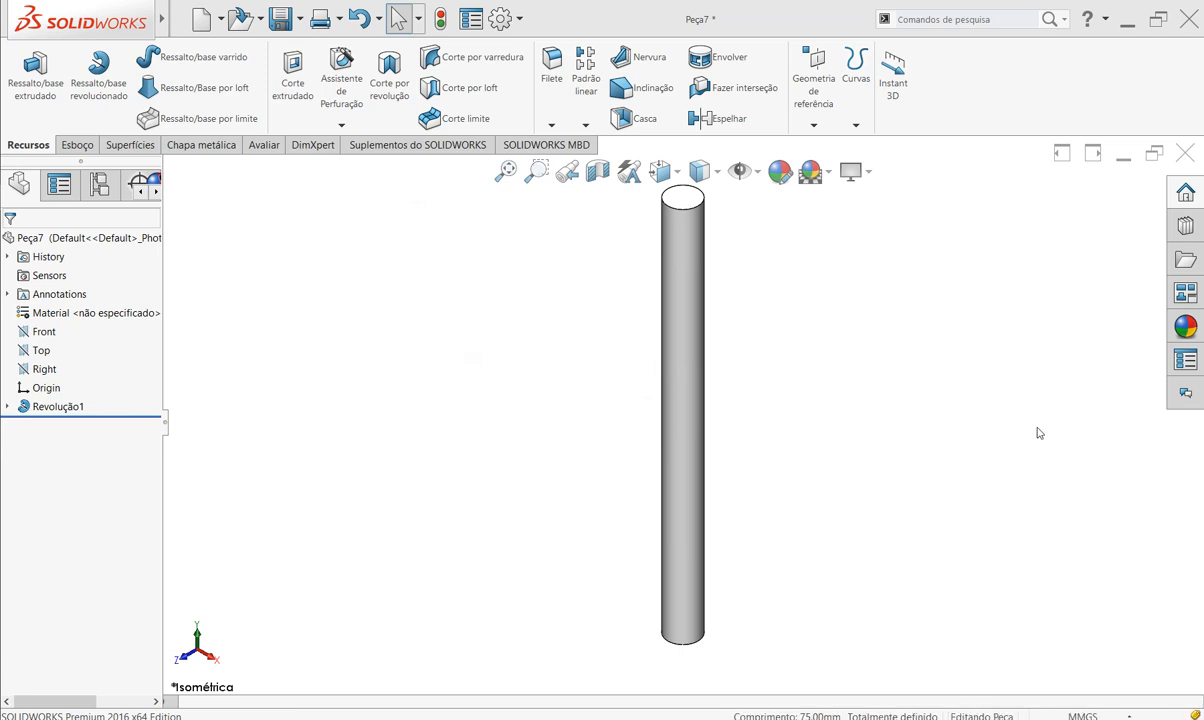
click(1186, 153)
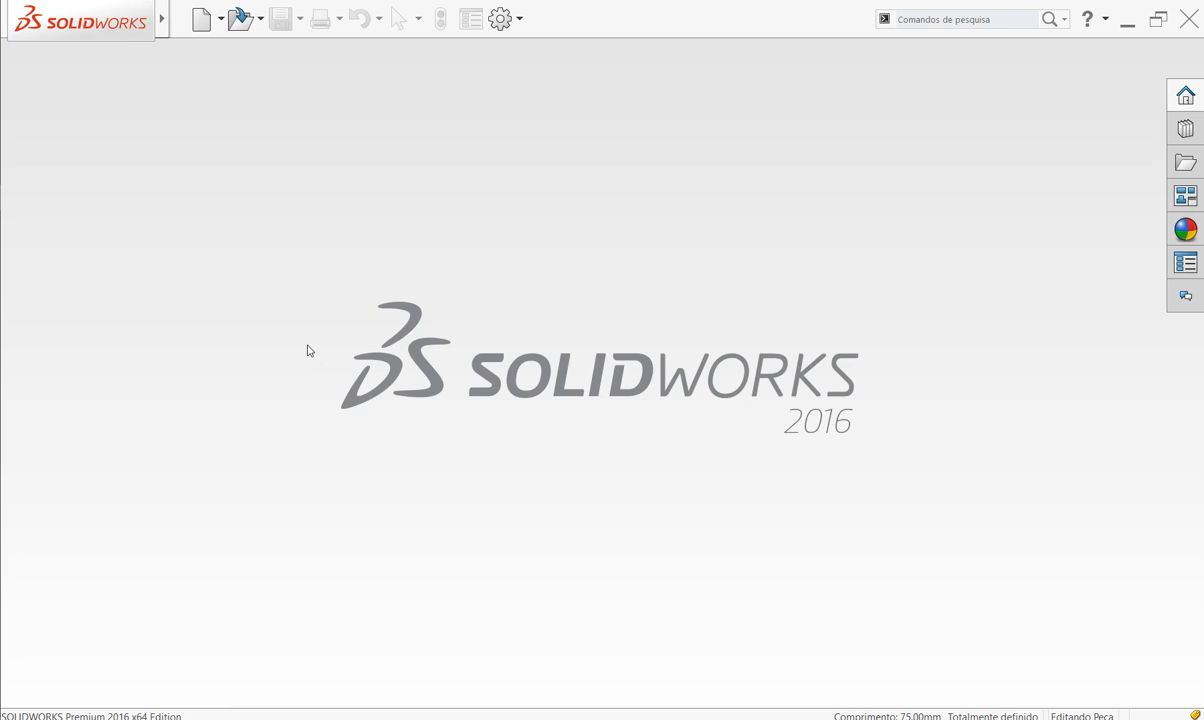
- Create a new part and sketch a vertical line about 38 mm long on the Front plane, running down from the origin
click(202, 24)
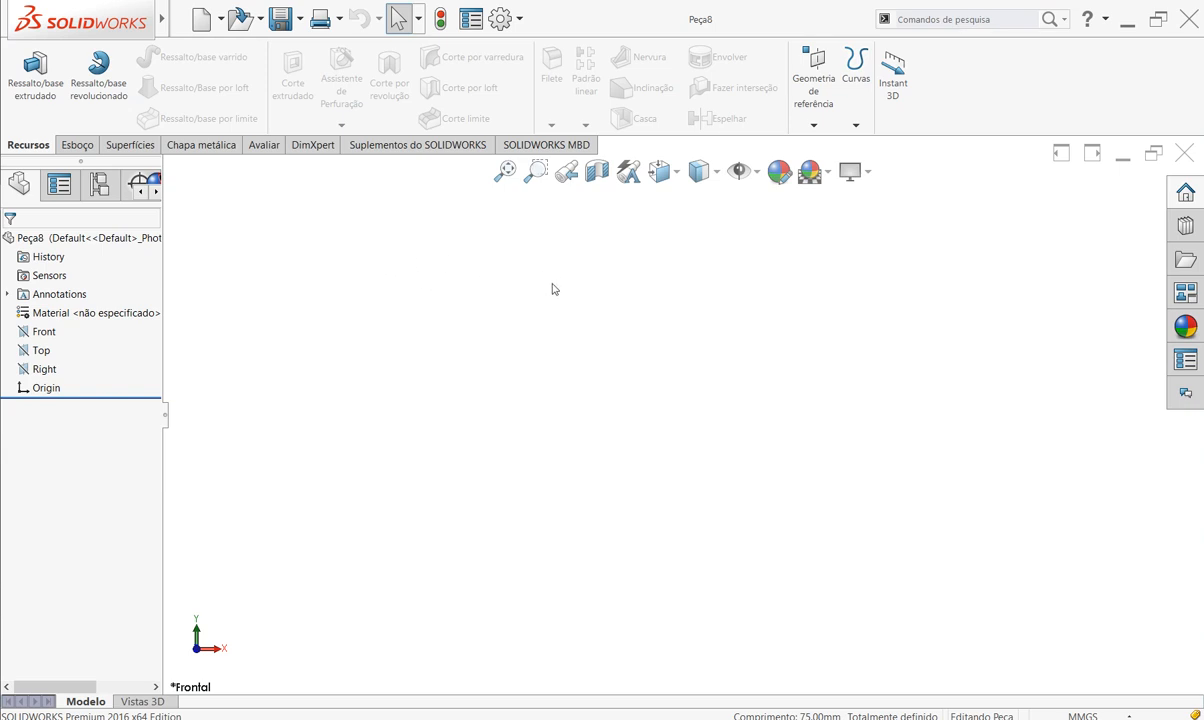
click(77, 145)
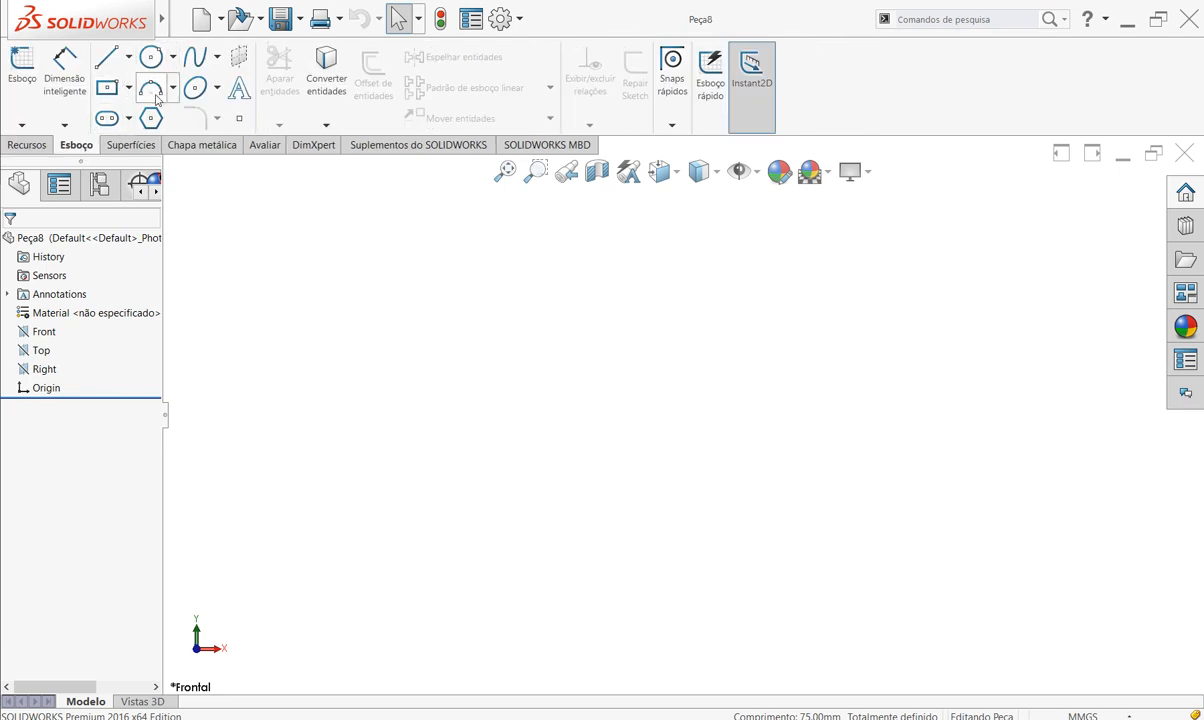
click(107, 57)
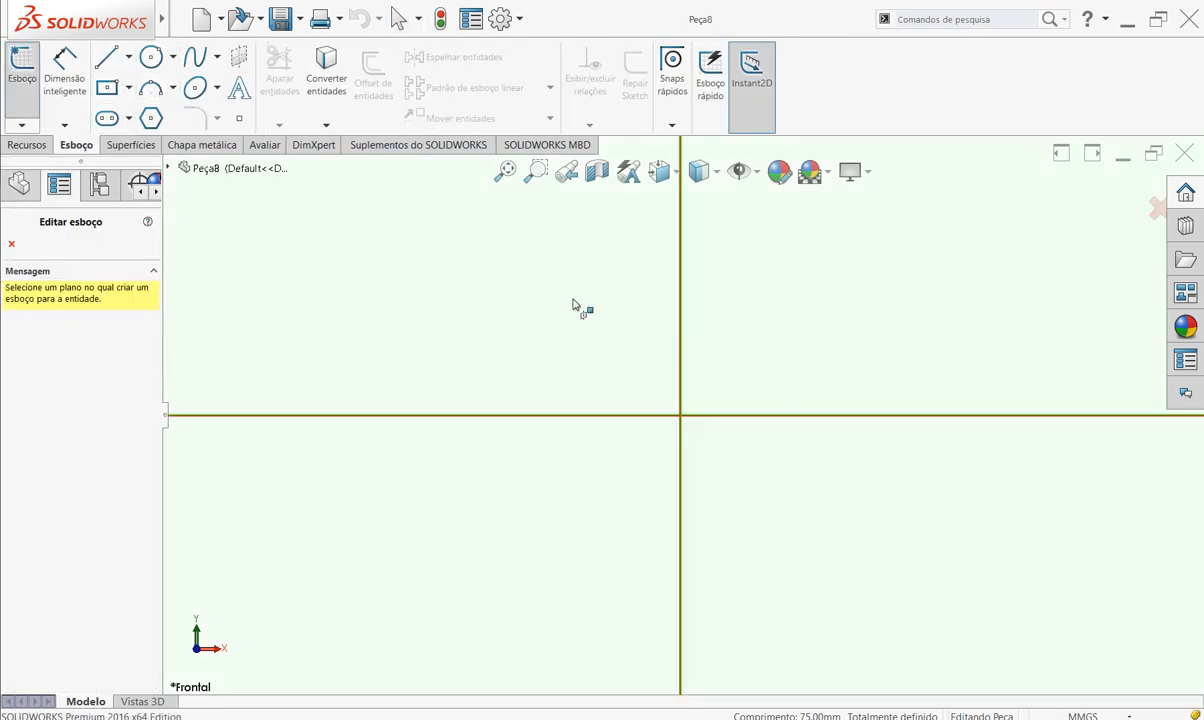
click(594, 352)
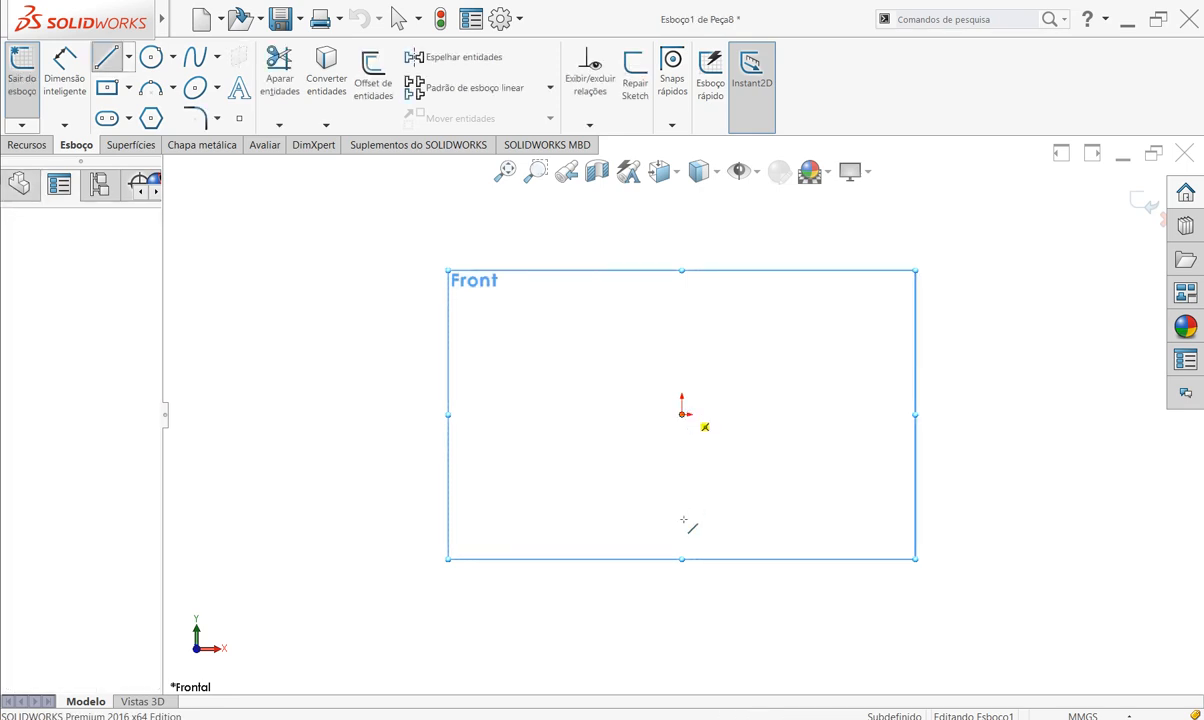
click(682, 413)
click(684, 525)
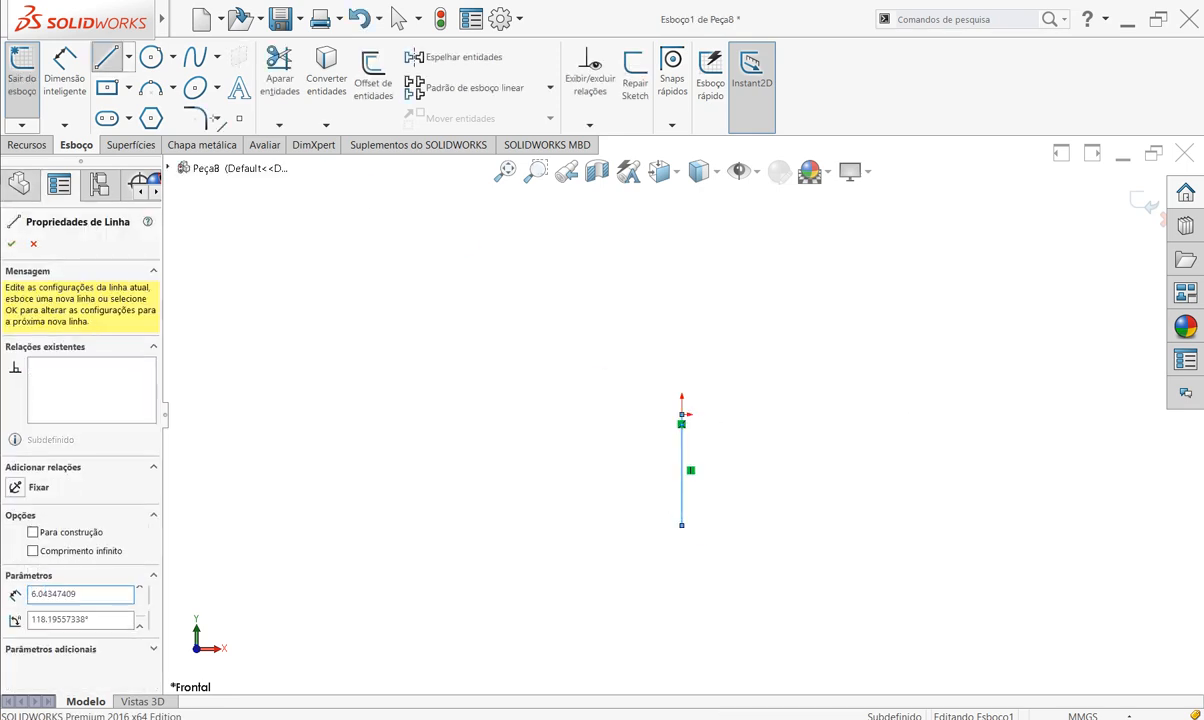
- Dimension the vertical line at 100 mm
click(64, 76)
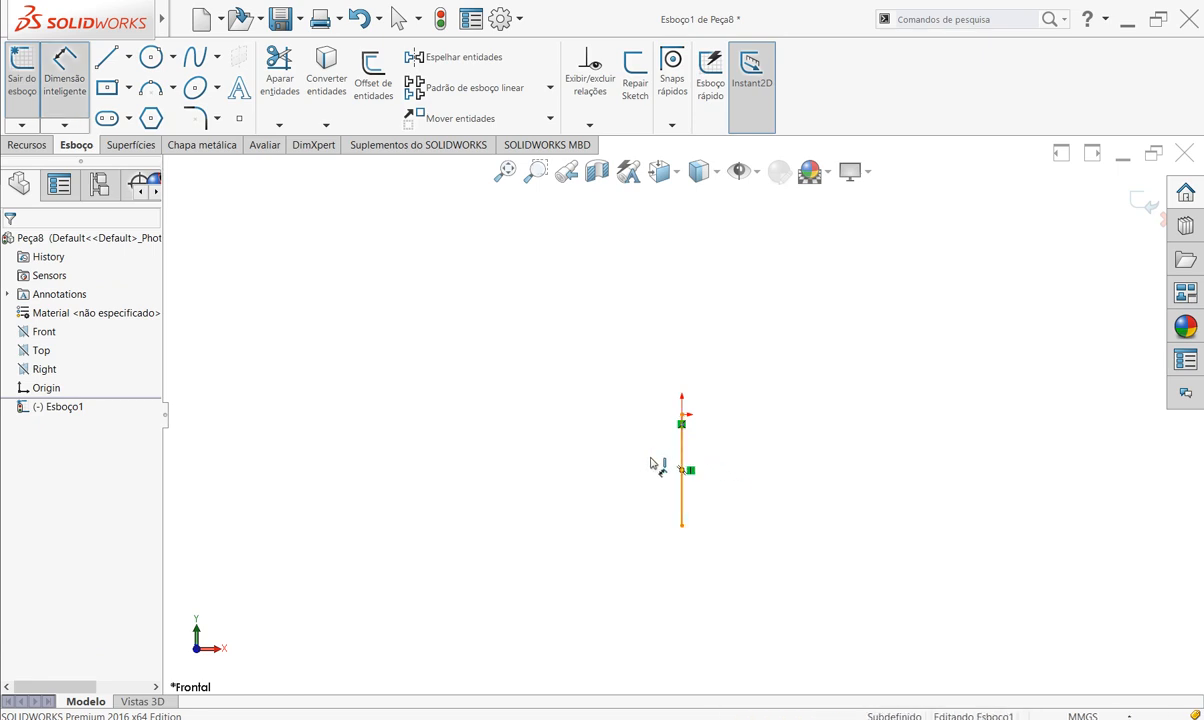
click(682, 469)
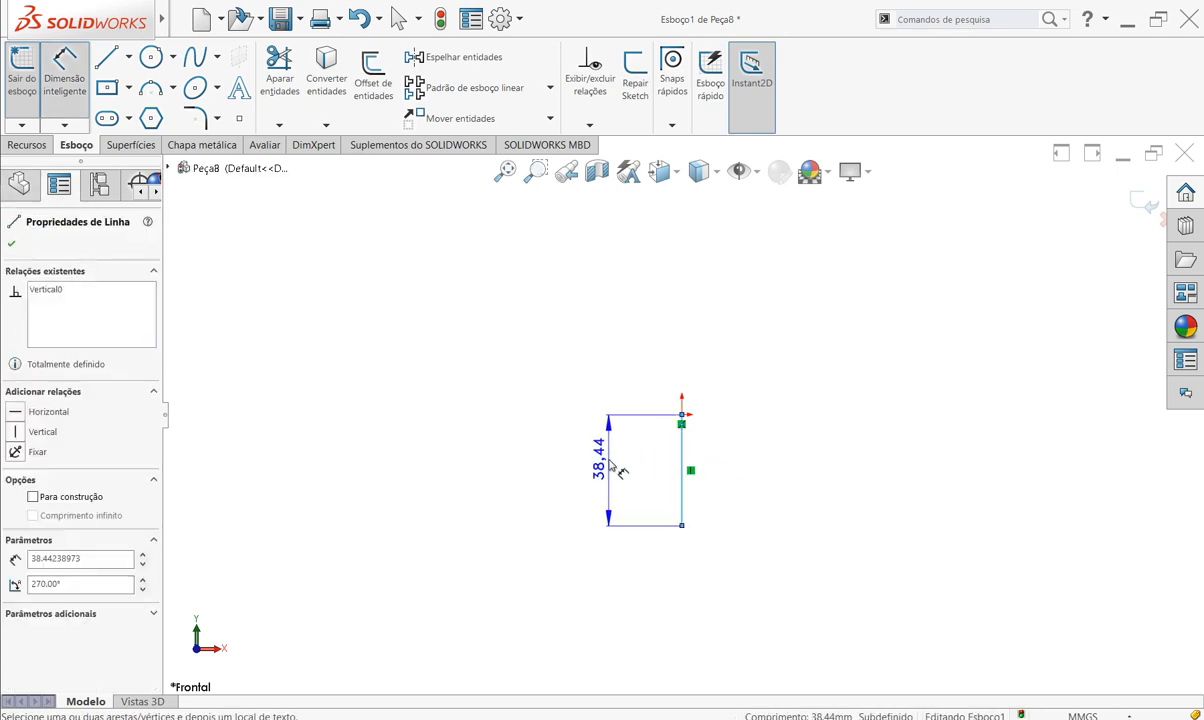
click(610, 465)
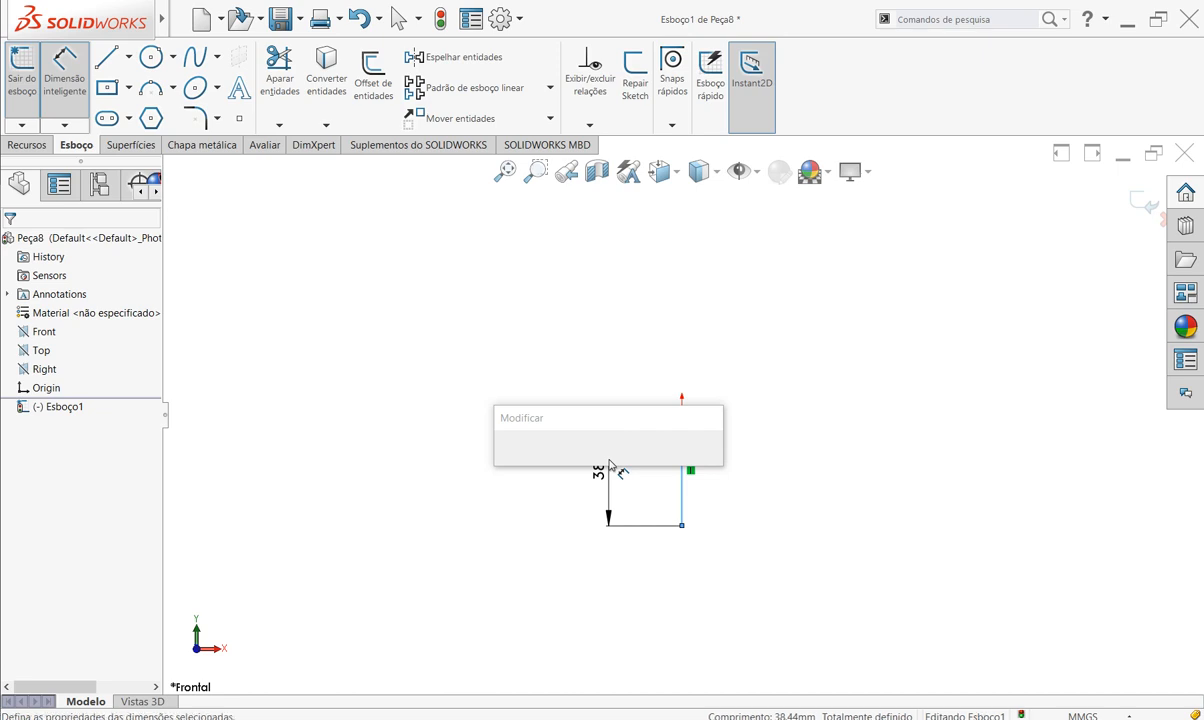
text(100)
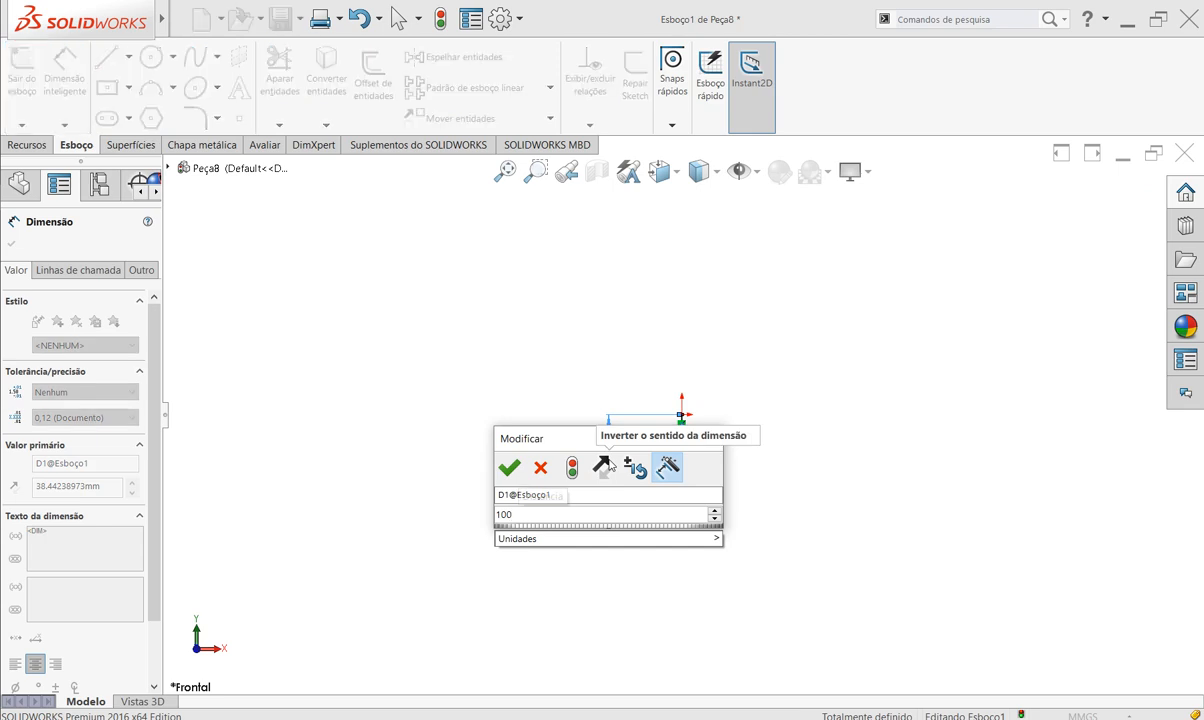
key(Return)
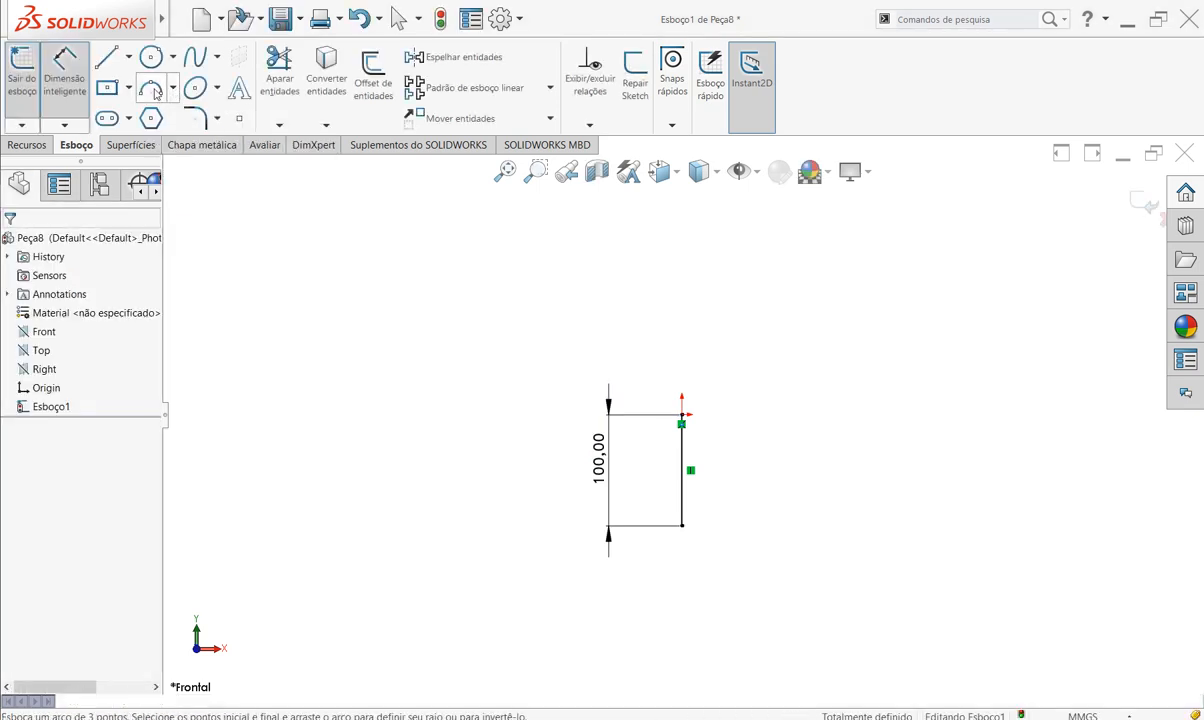
- Sketch a three-point 180° arc with a 50 mm radius, joining the line's endpoints and bulging toward positive X
click(682, 414)
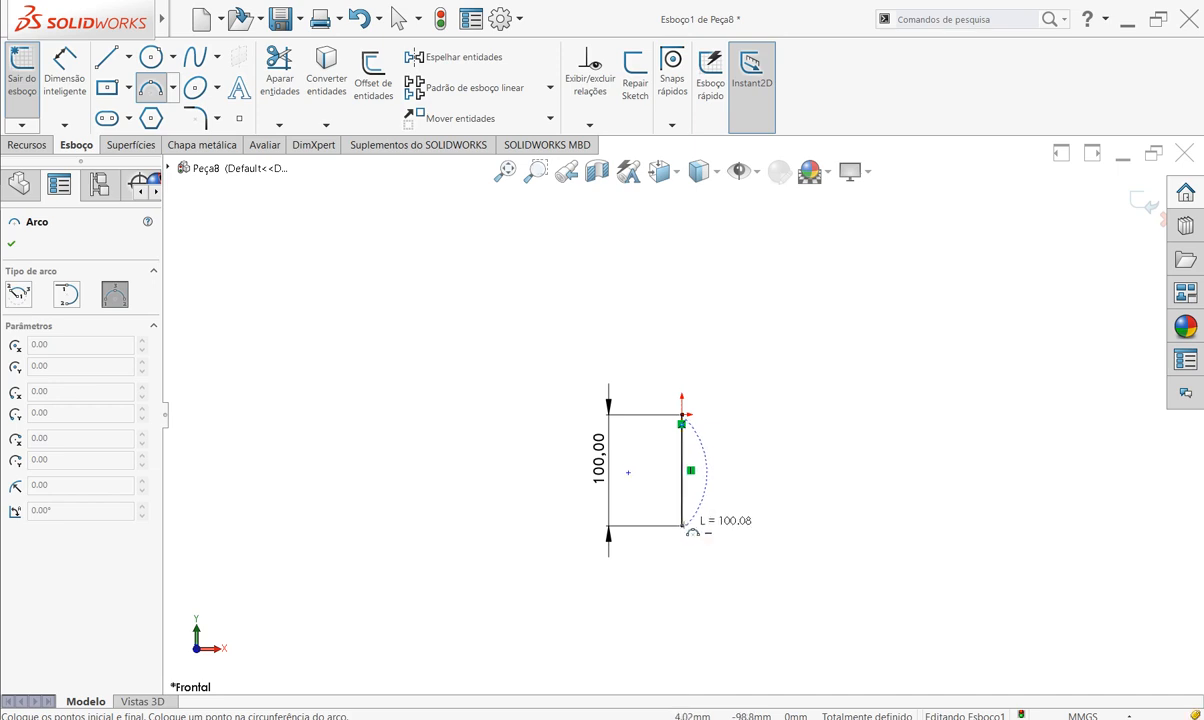
click(683, 526)
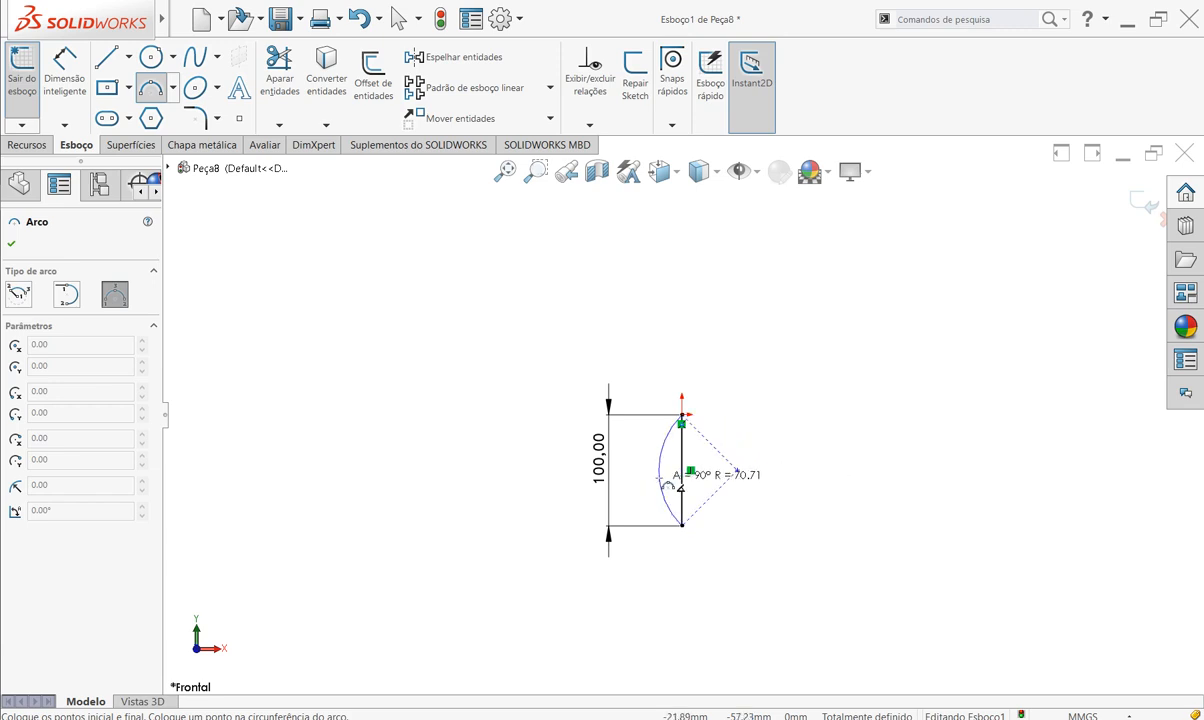
click(737, 471)
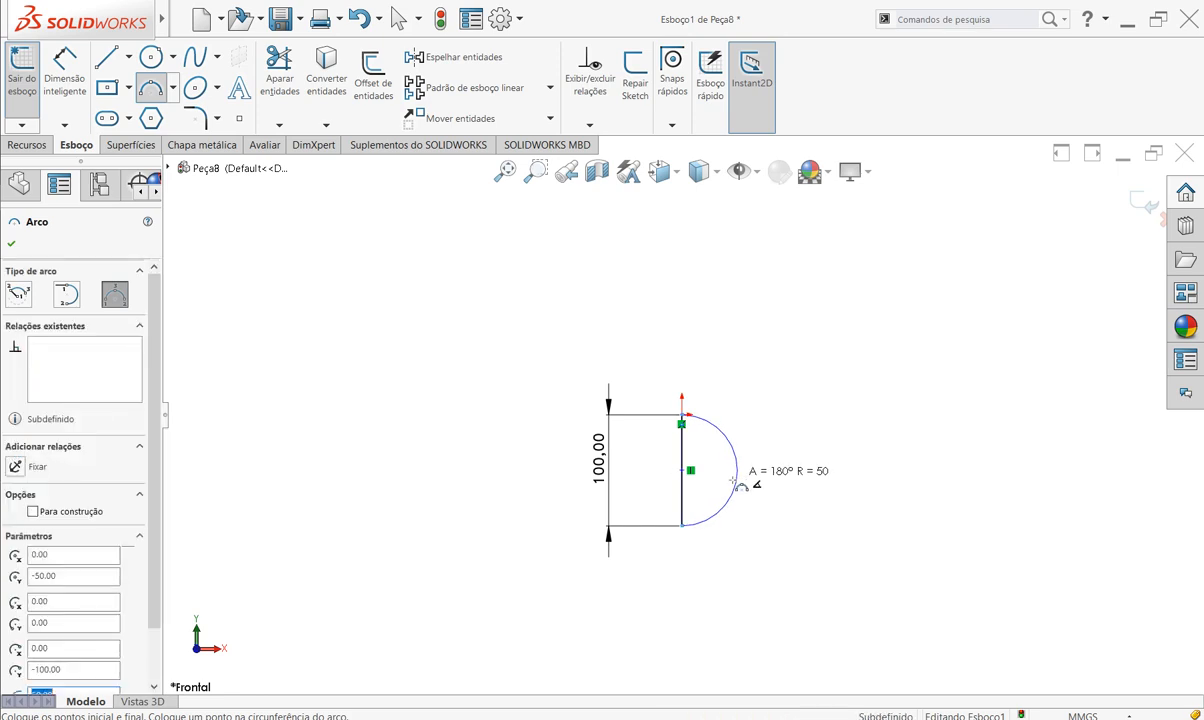
- Add a 50 mm radius dimension to the arc and place its text closer to the profile
click(64, 72)
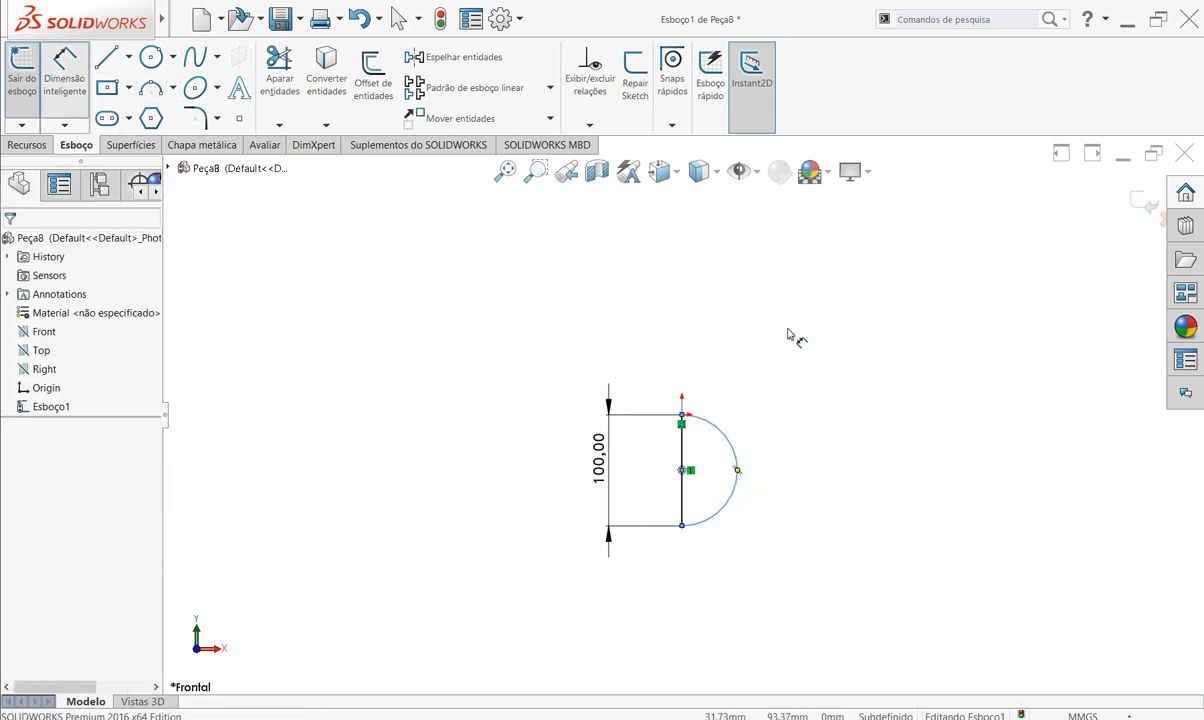
click(733, 455)
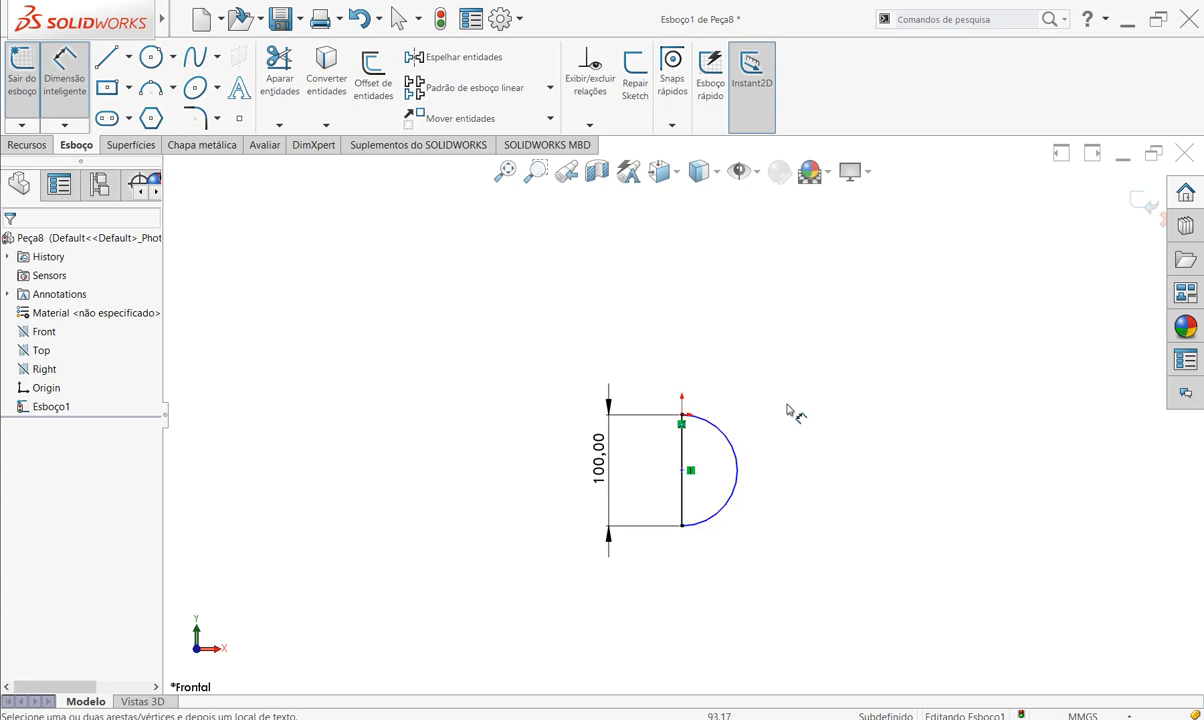
click(797, 397)
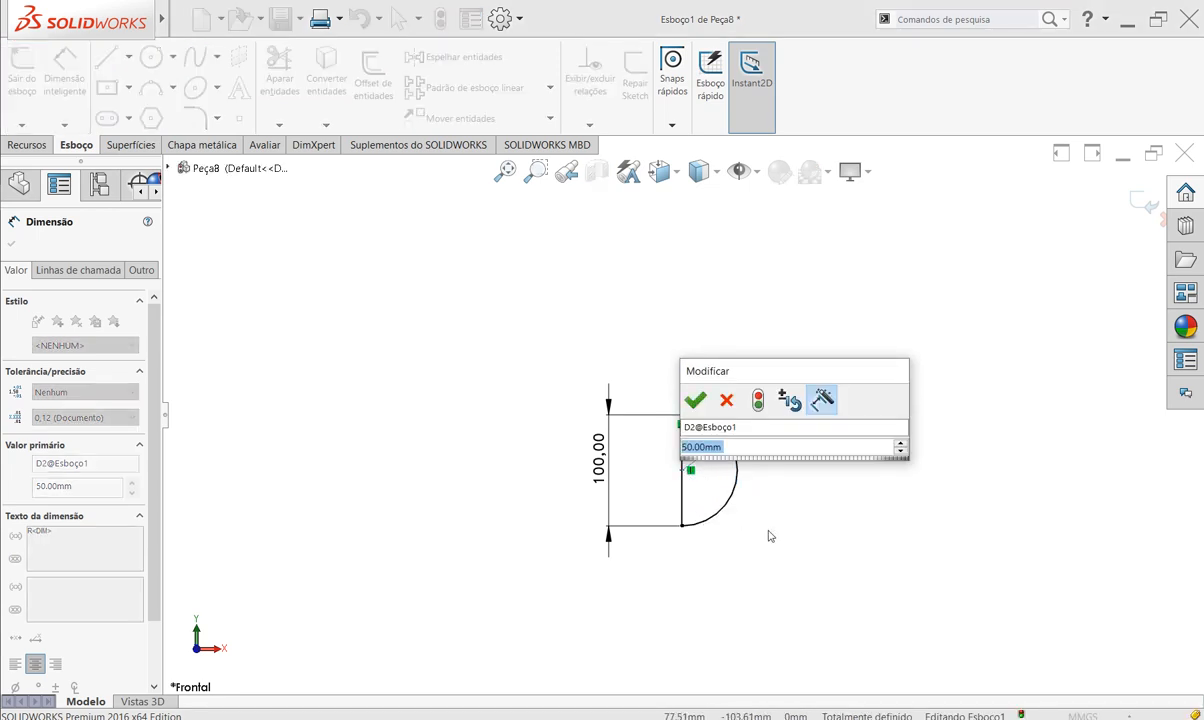
click(695, 400)
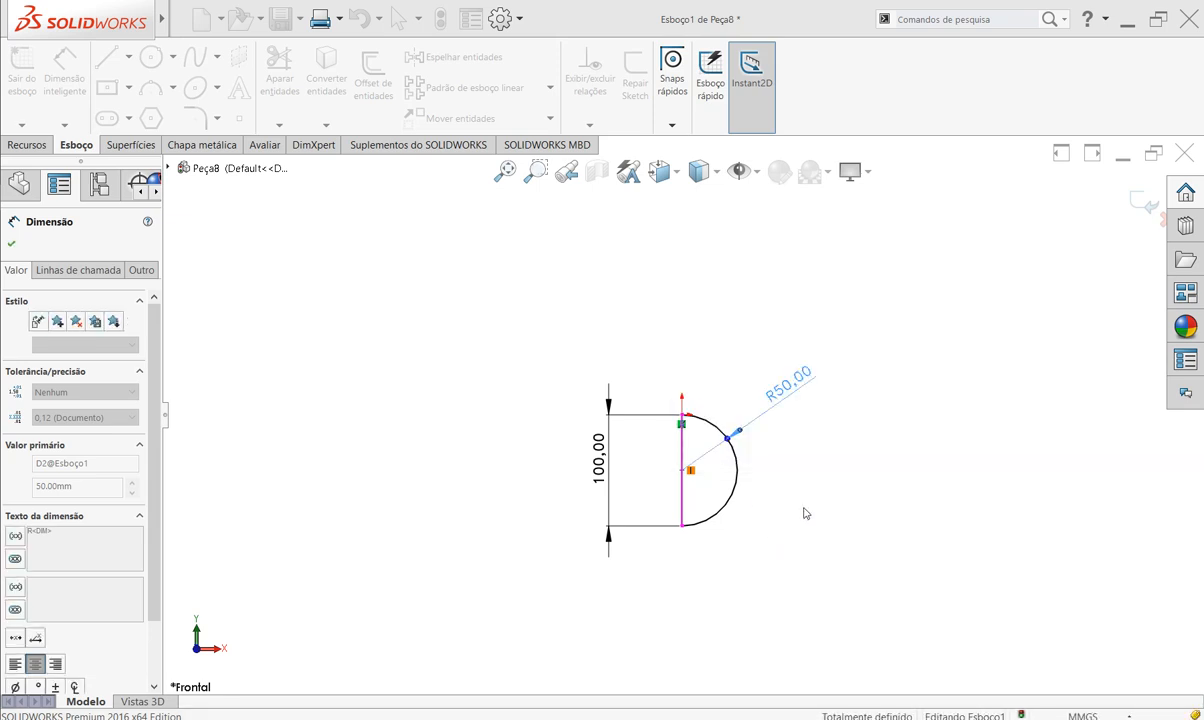
click(768, 462)
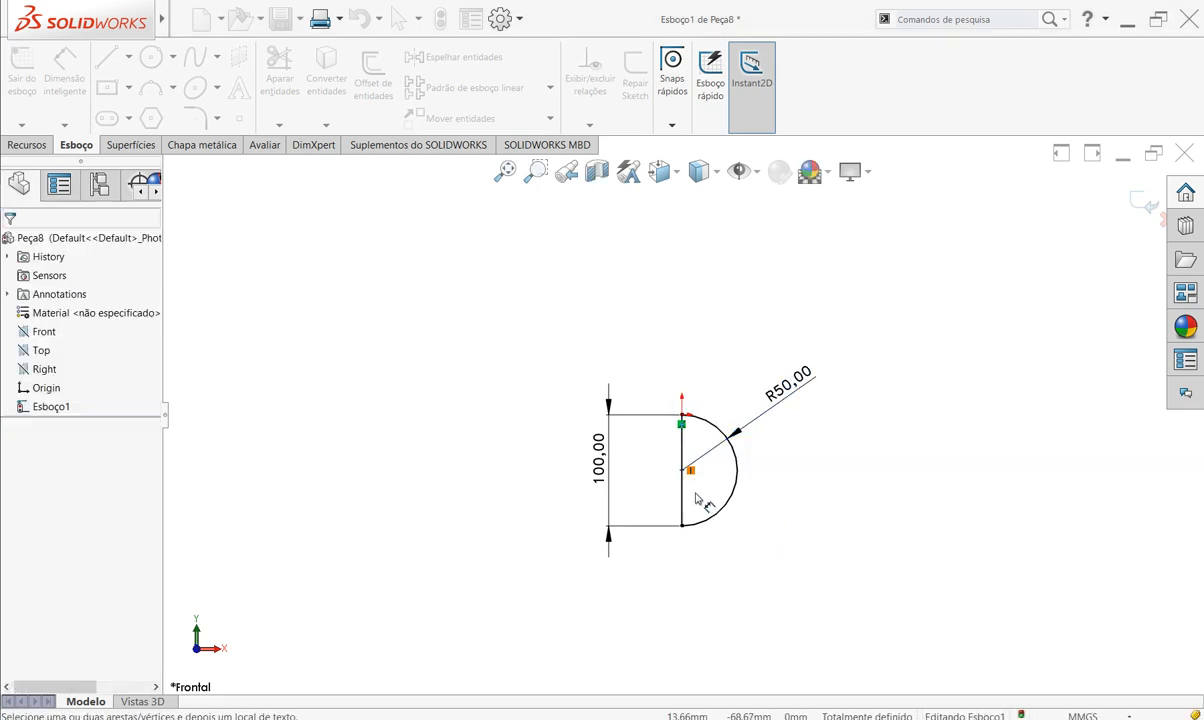
scroll(678, 538, up, 3)
scroll(698, 484, down, 6)
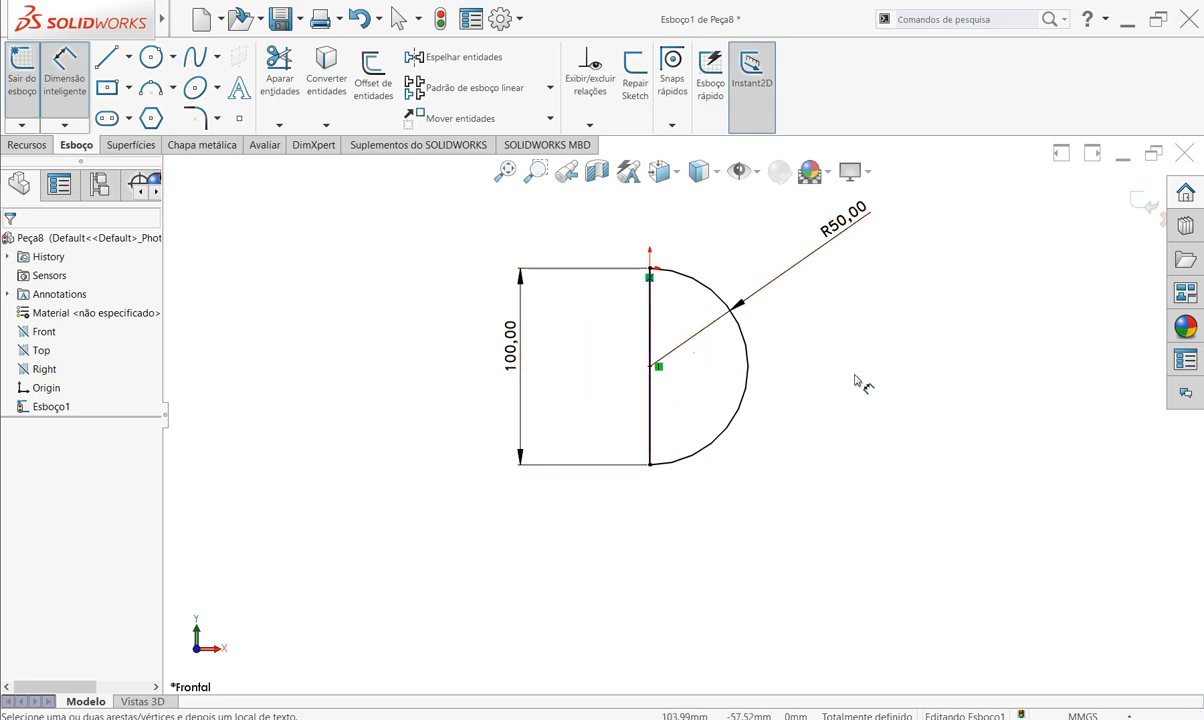
drag(858, 215, 795, 245)
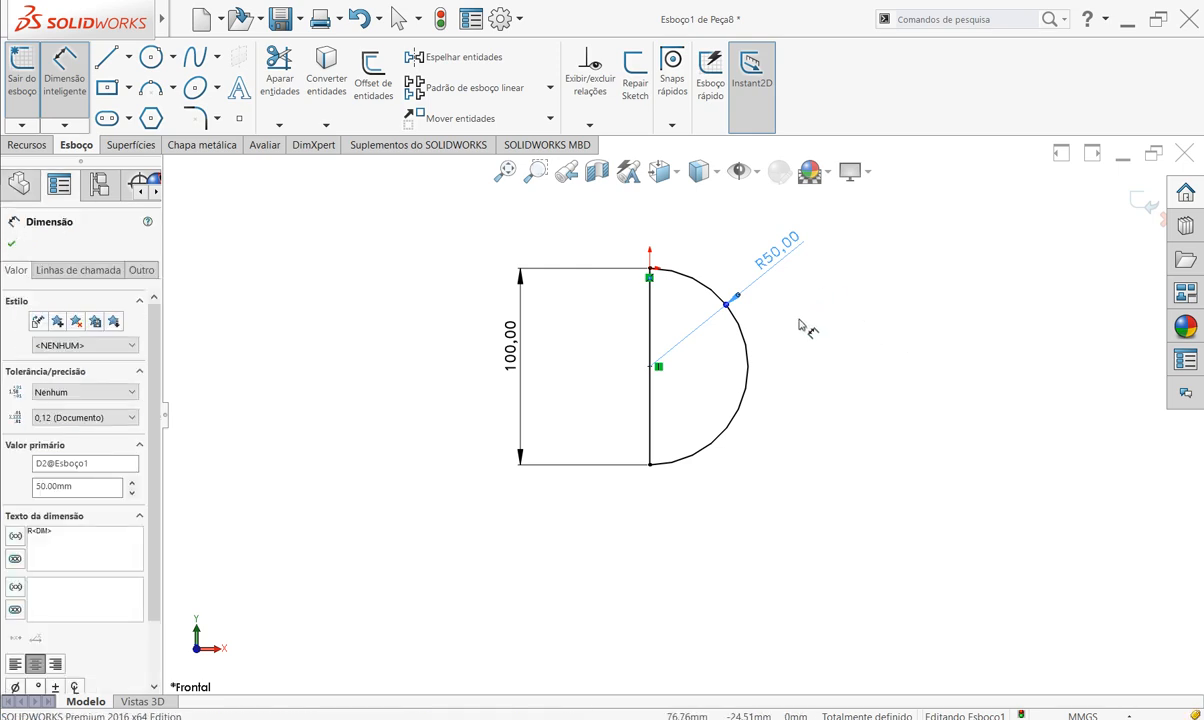
click(12, 246)
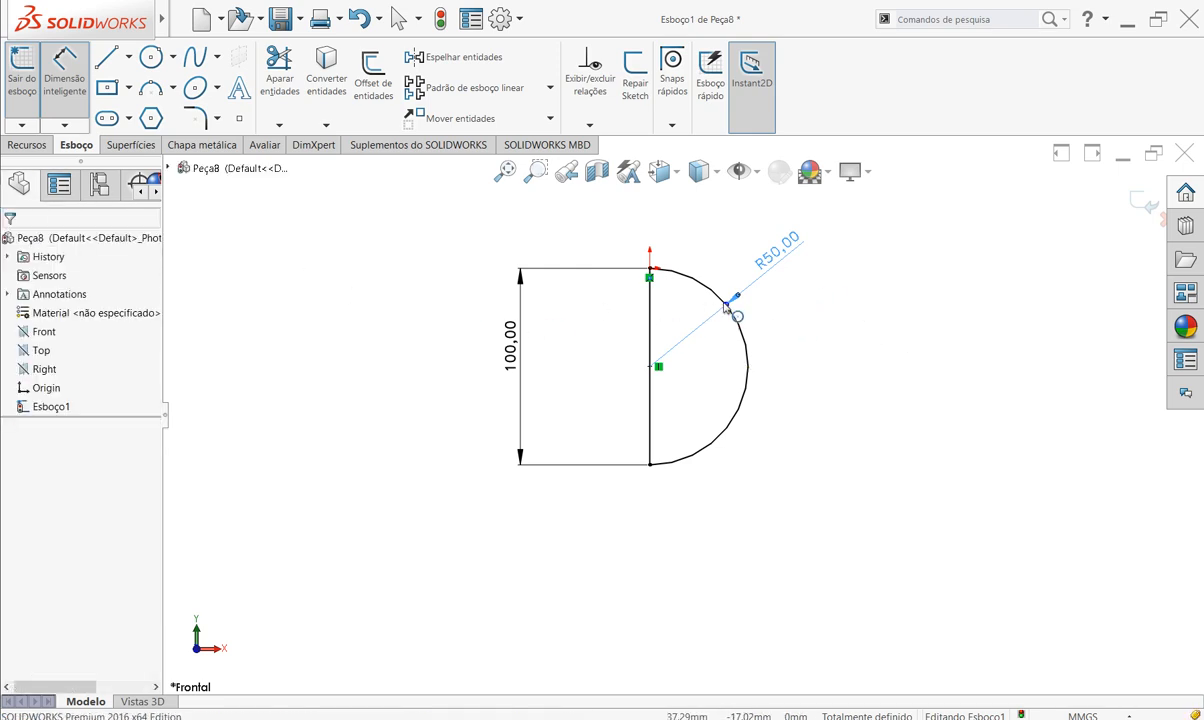
- Revolve the semicircular profile 360° about its 100 mm vertical line to form a solid sphere
click(36, 148)
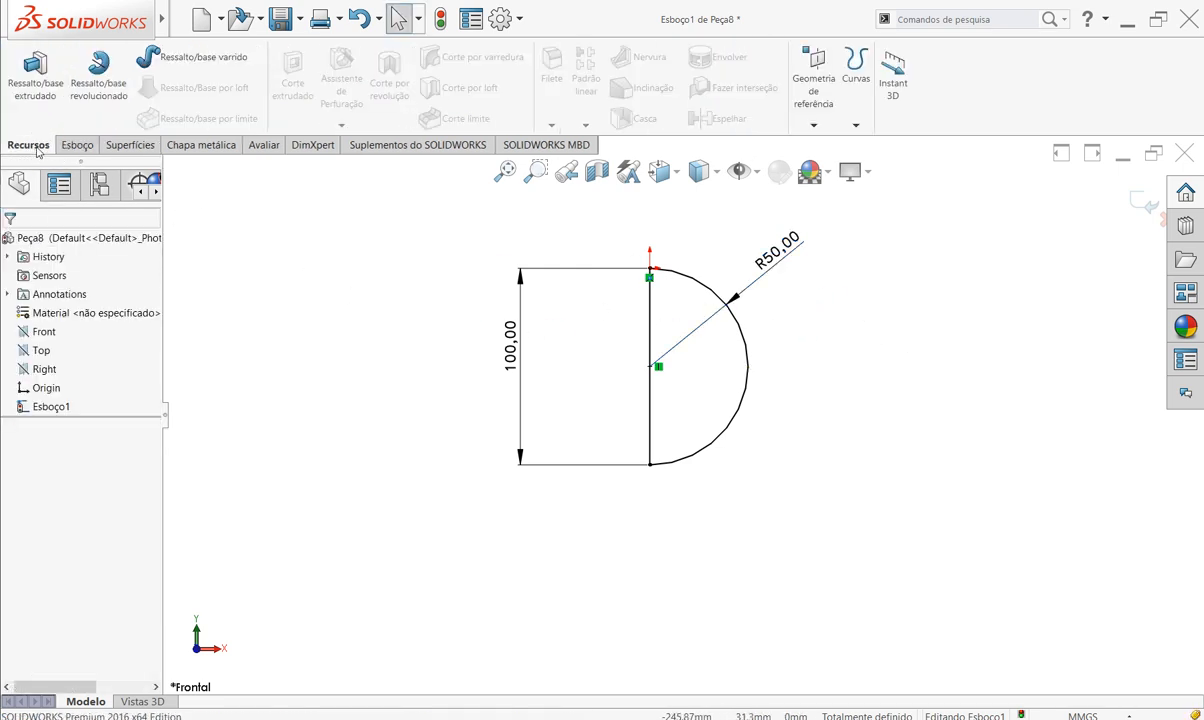
click(99, 80)
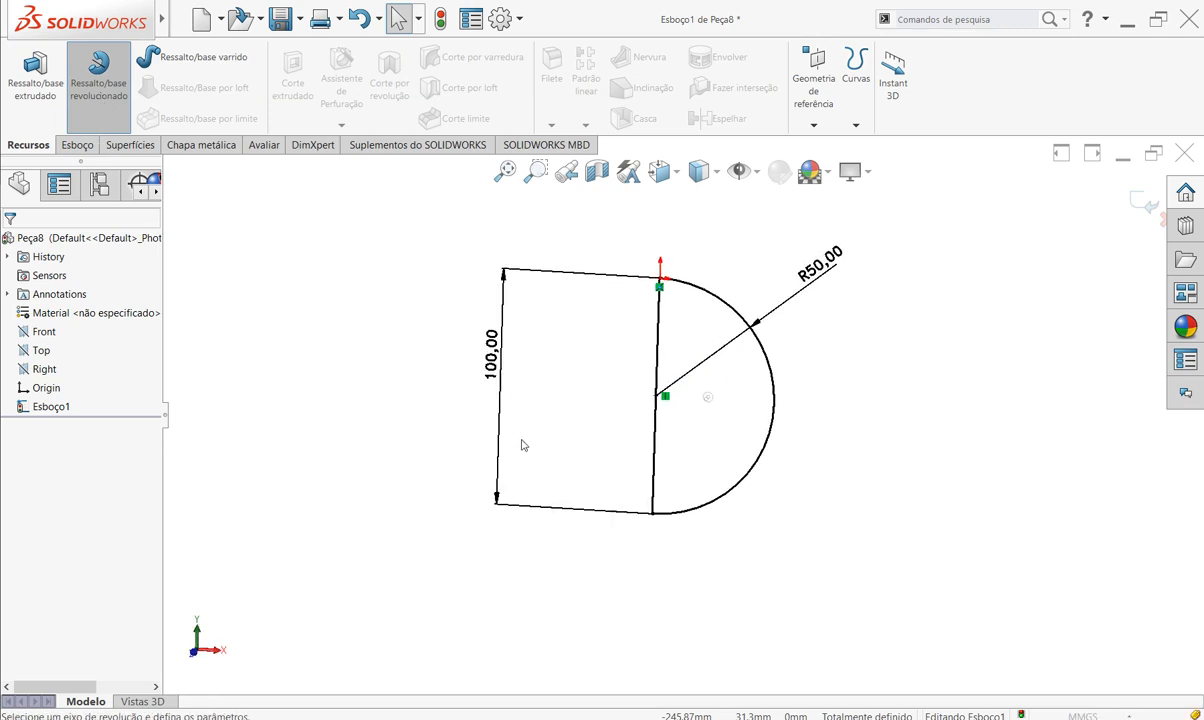
click(96, 296)
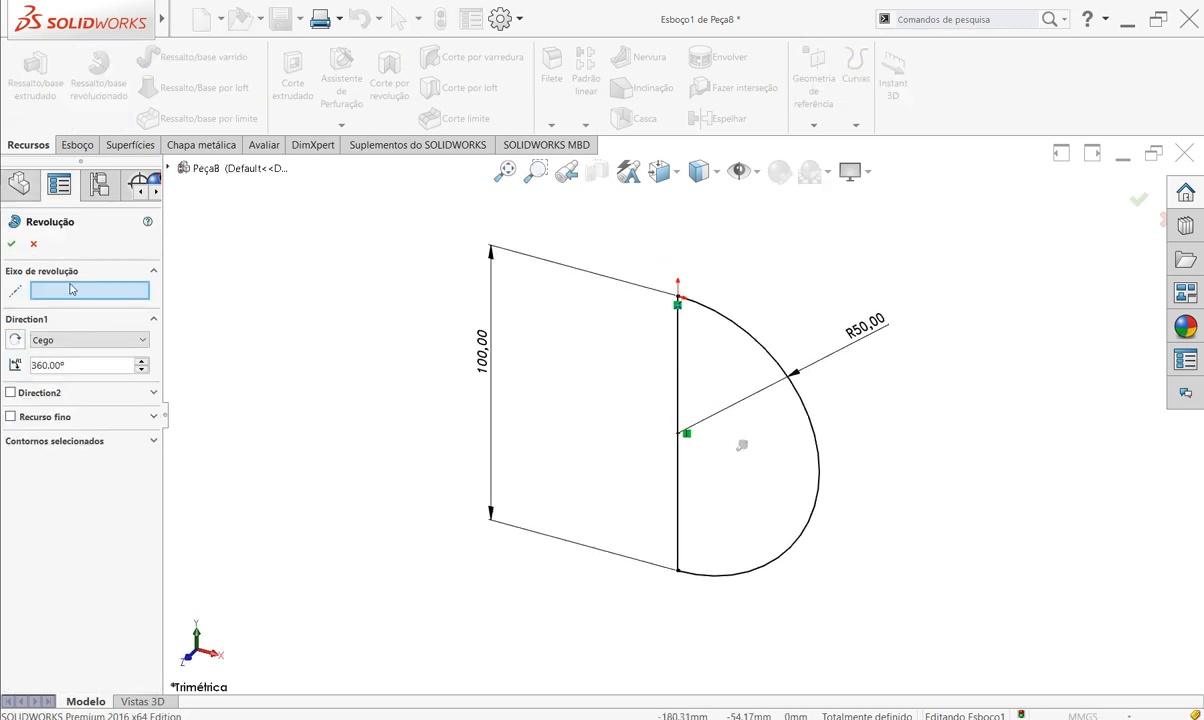
click(678, 369)
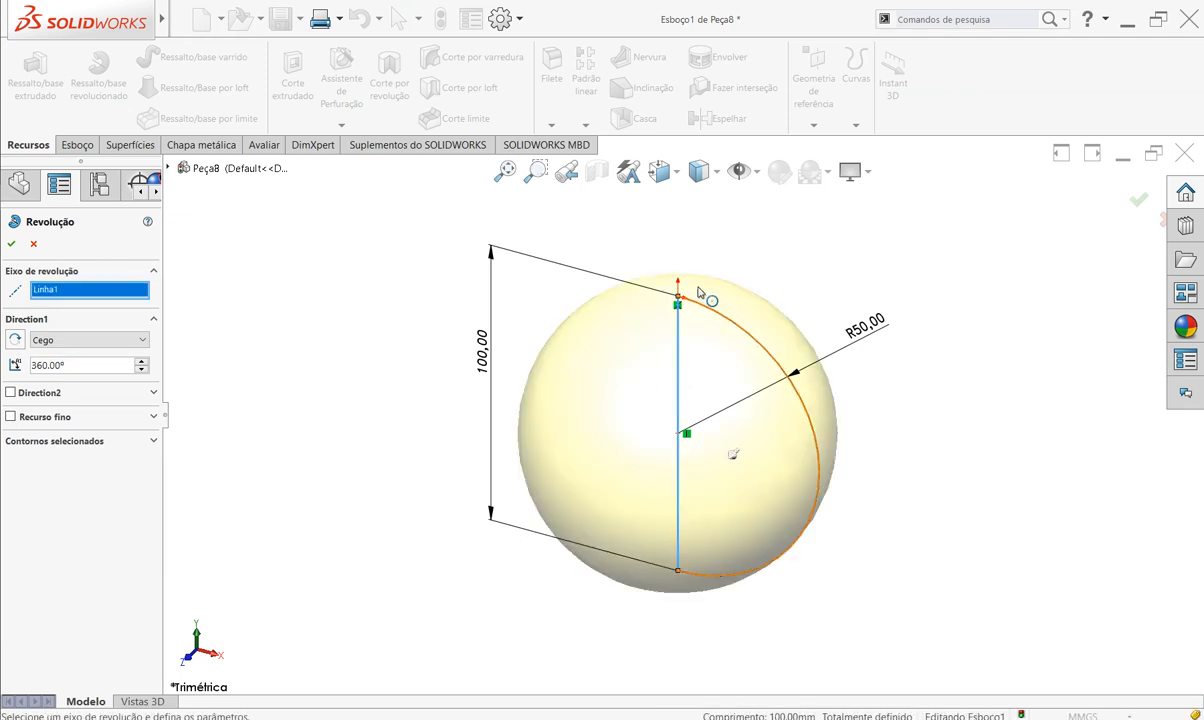
click(11, 244)
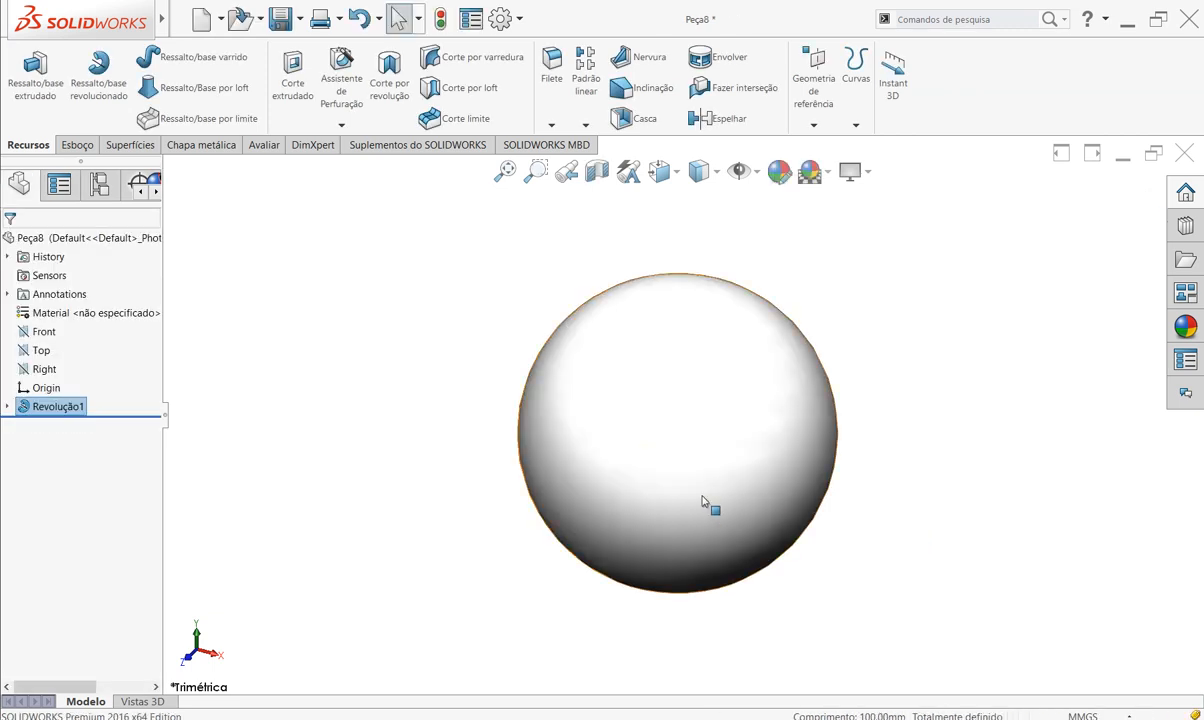
mouse_move(814, 613)
middle_down()
mouse_move(803, 481)
mouse_move(946, 398)
mouse_move(860, 570)
mouse_move(1000, 613)
mouse_move(1020, 588)
middle_up()
mouse_move(476, 511)
middle_down()
mouse_move(511, 548)
mouse_move(615, 425)
mouse_move(657, 399)
mouse_move(879, 395)
mouse_move(882, 407)
middle_up()
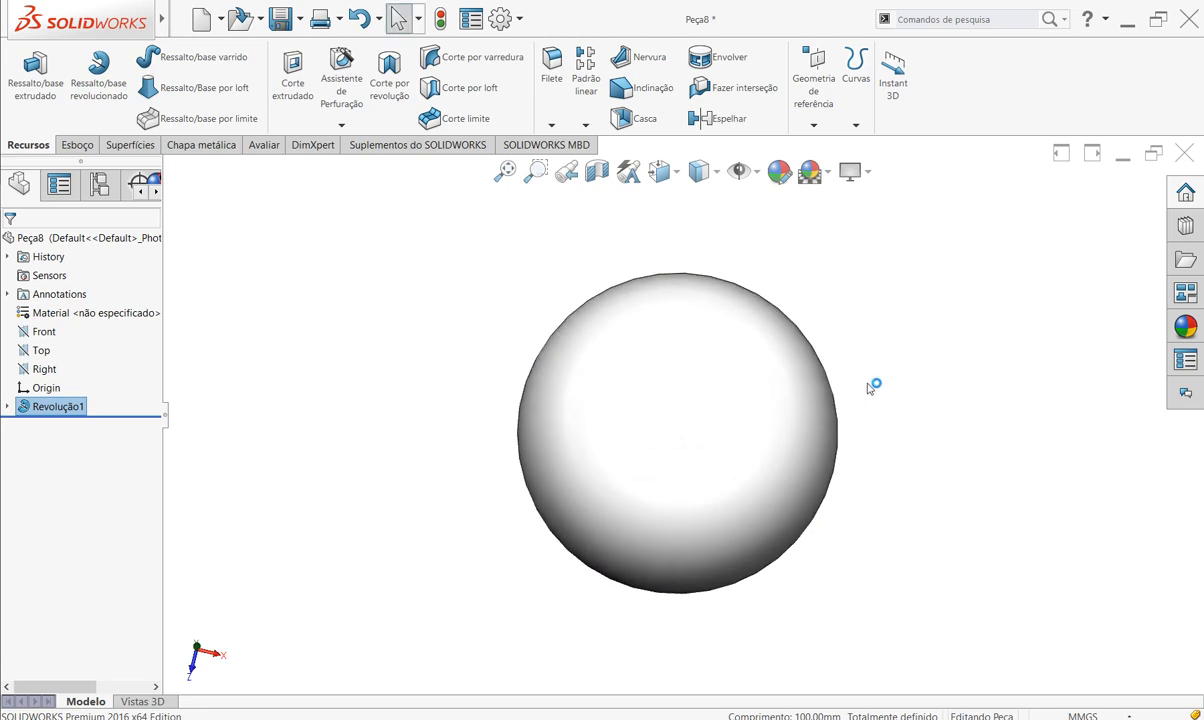
click(80, 146)
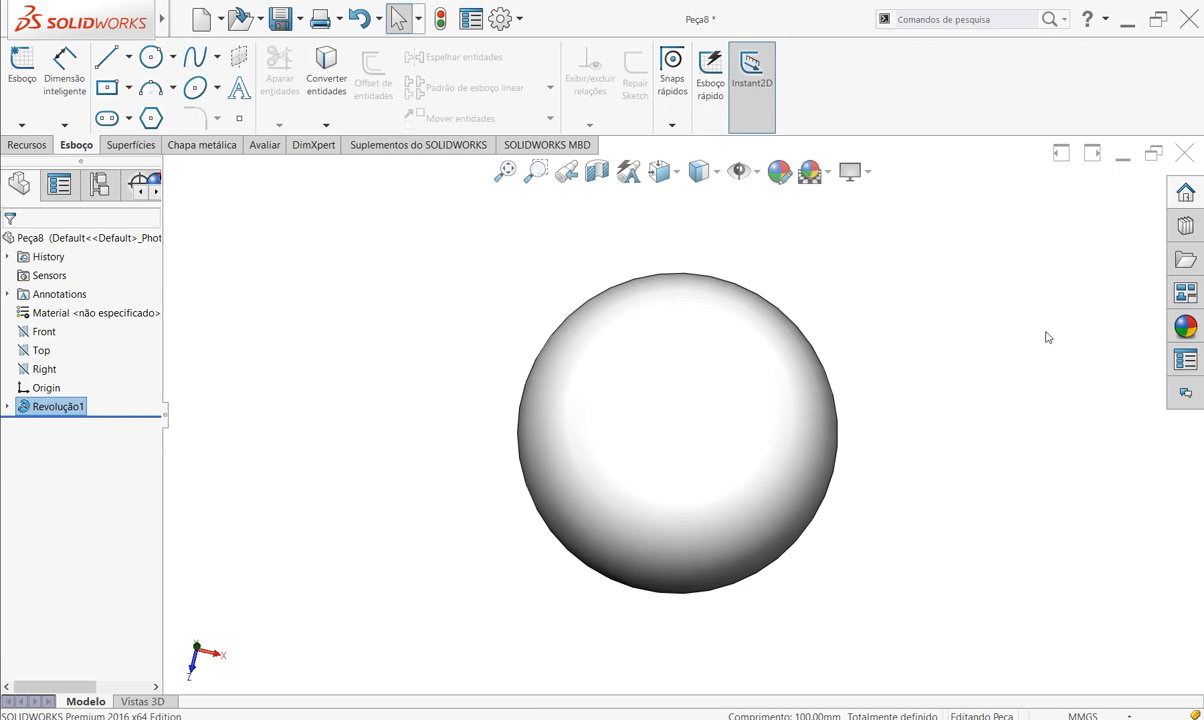
click(28, 145)
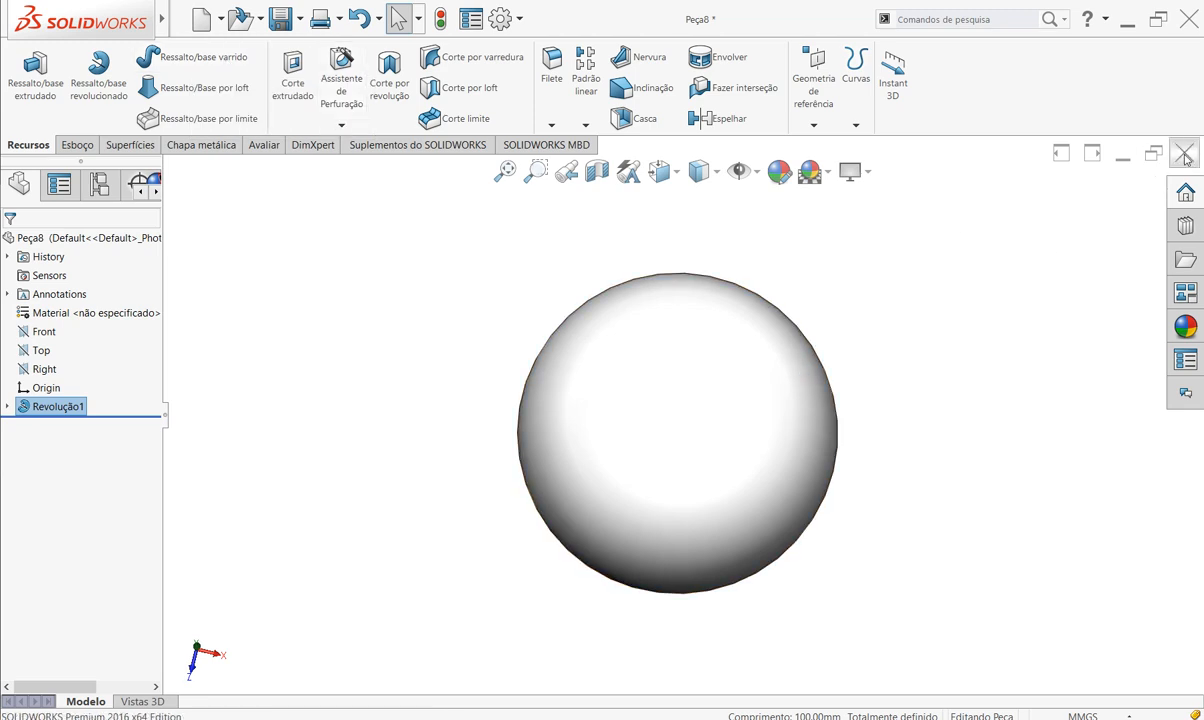
- Close the sphere part without saving and create a new part from the custom 2020 template, ready for sketching
click(490, 378)
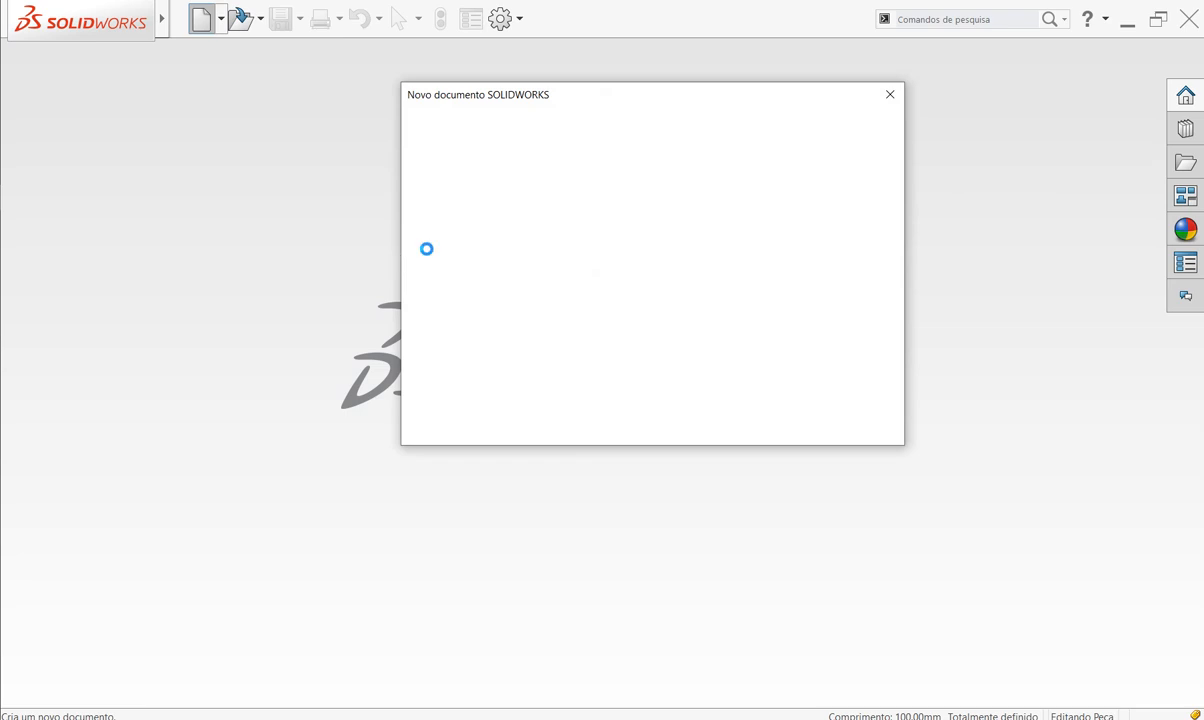
click(442, 165)
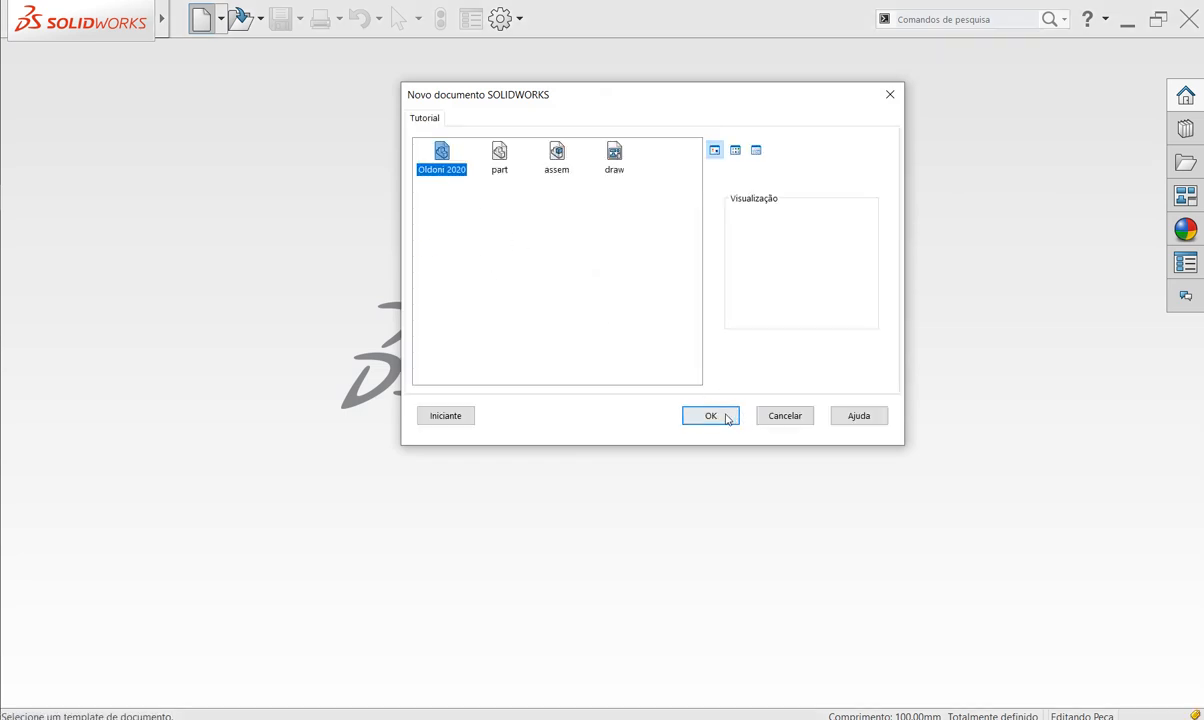
click(724, 415)
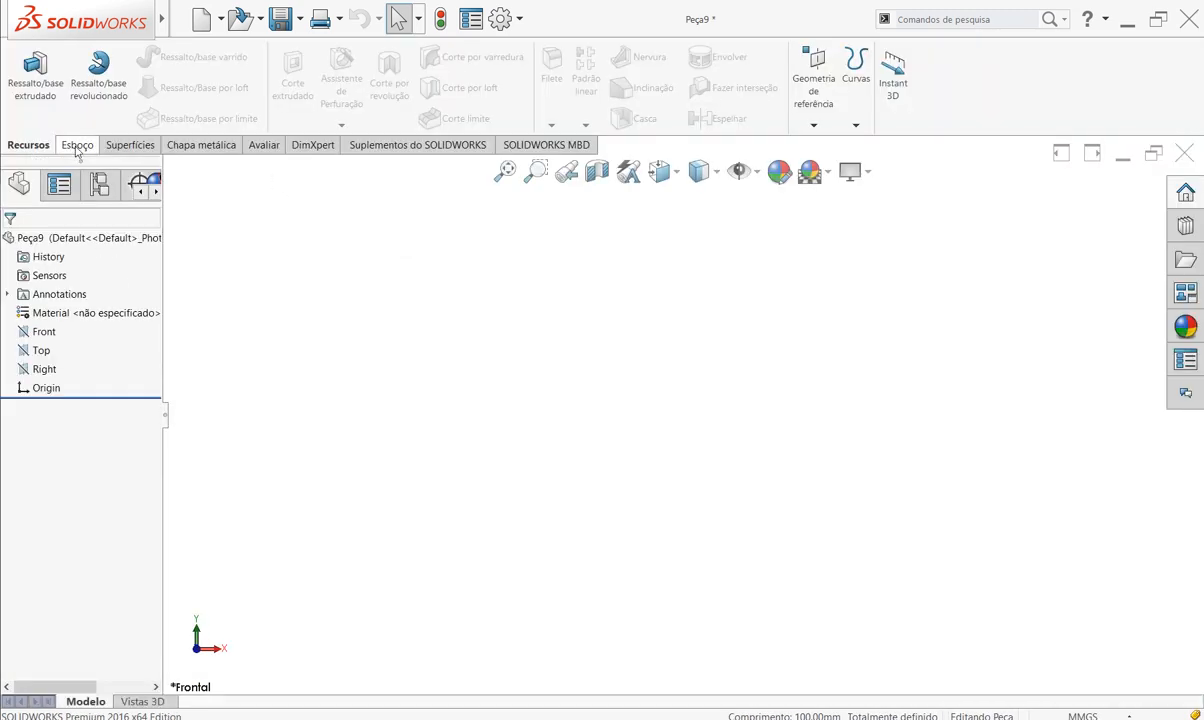
click(80, 147)
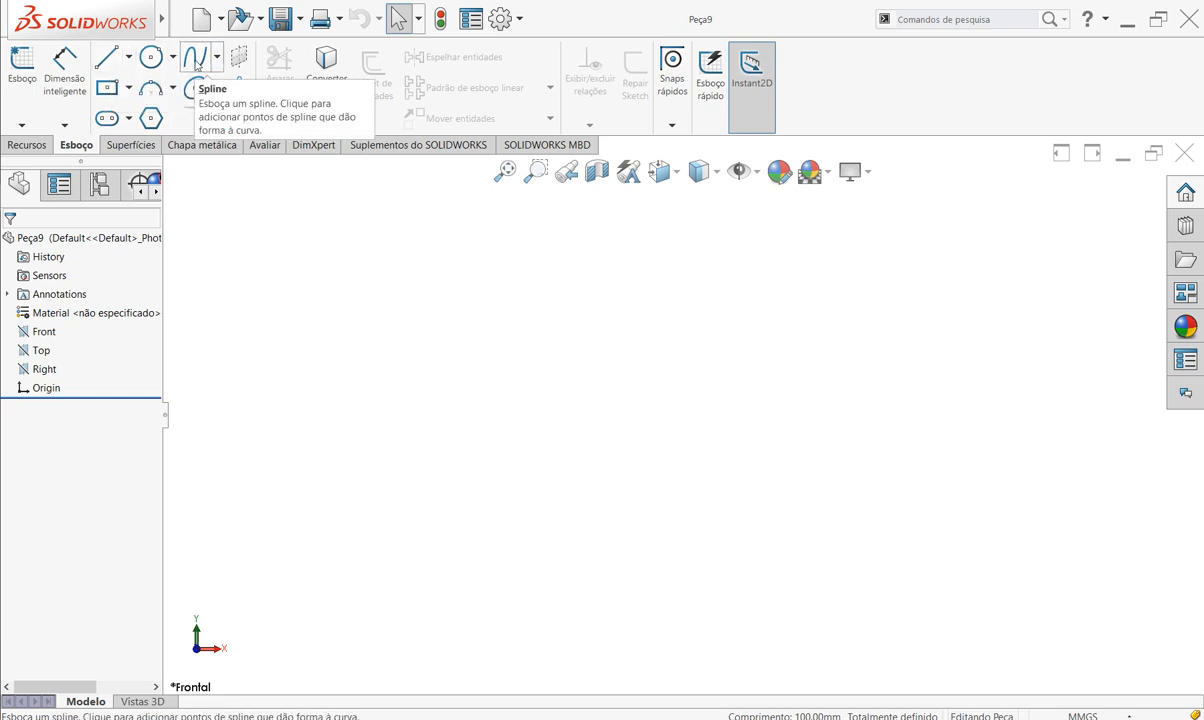
- Sketch an open, wavy seven-point spline on the Front plane, starting at the origin
click(196, 64)
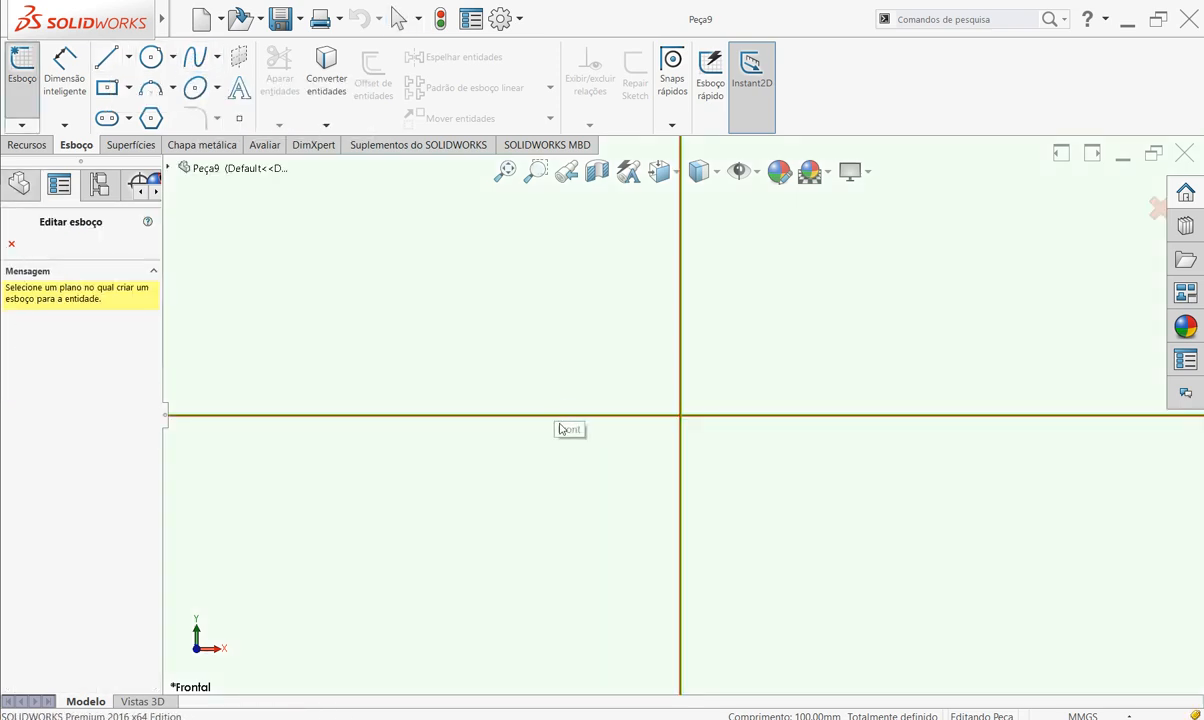
click(617, 372)
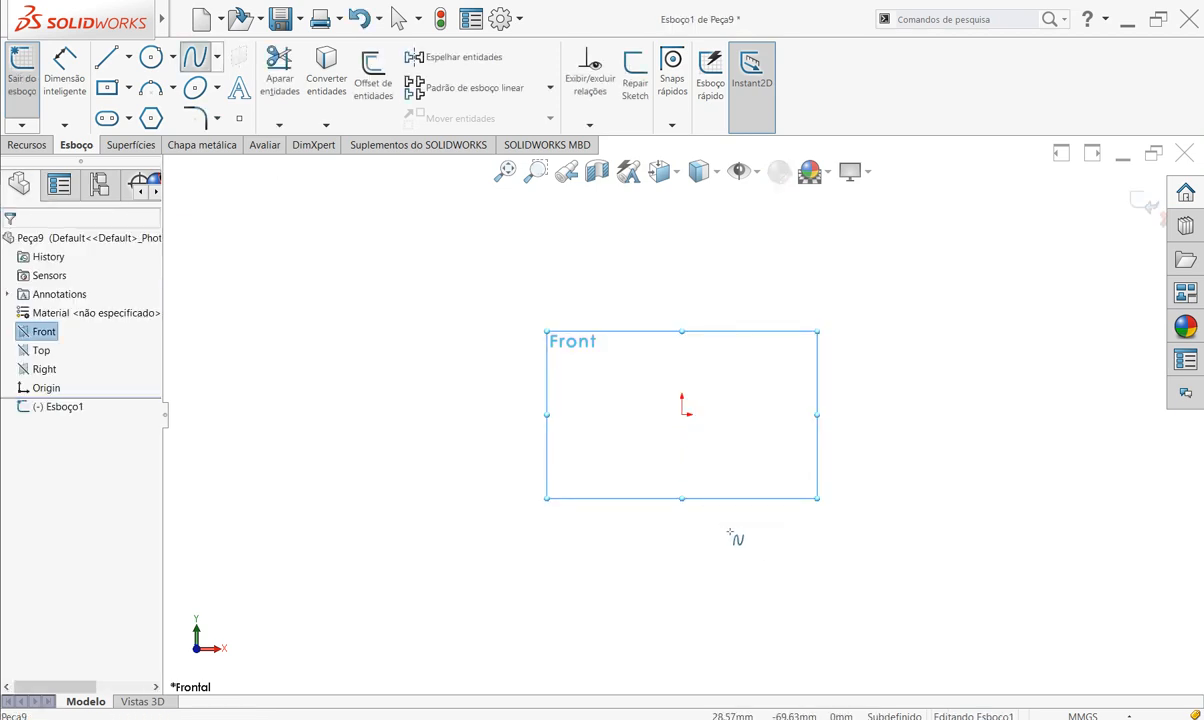
click(683, 414)
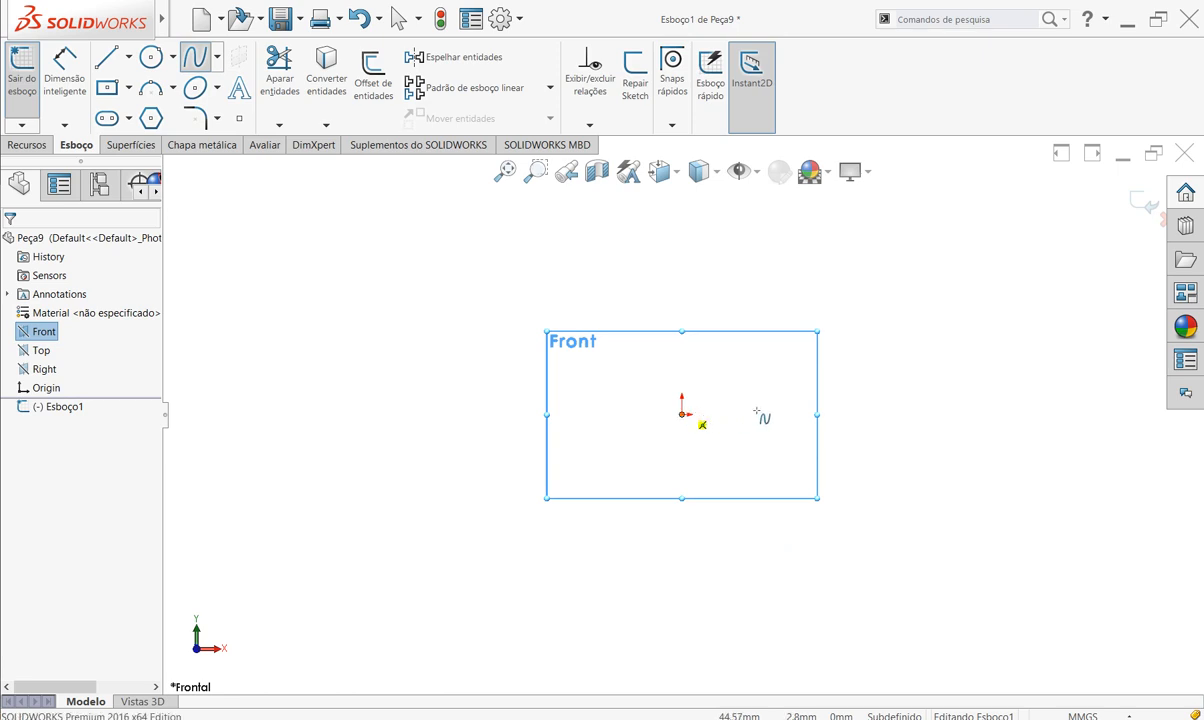
click(775, 414)
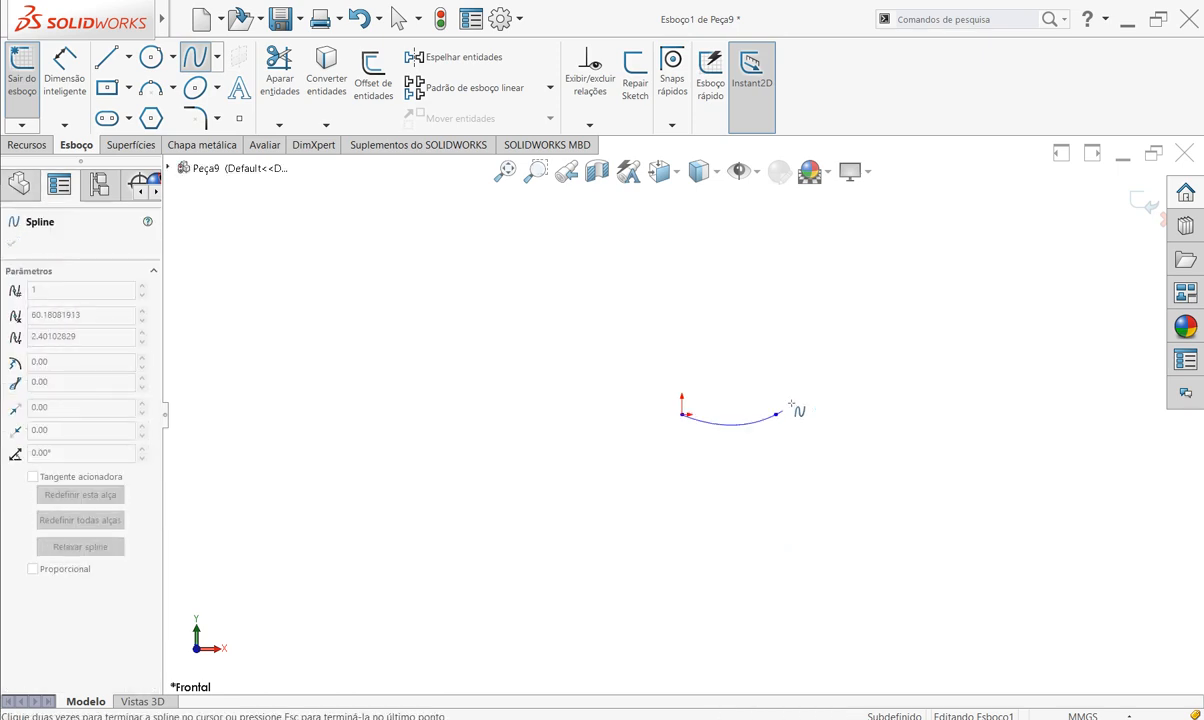
click(829, 276)
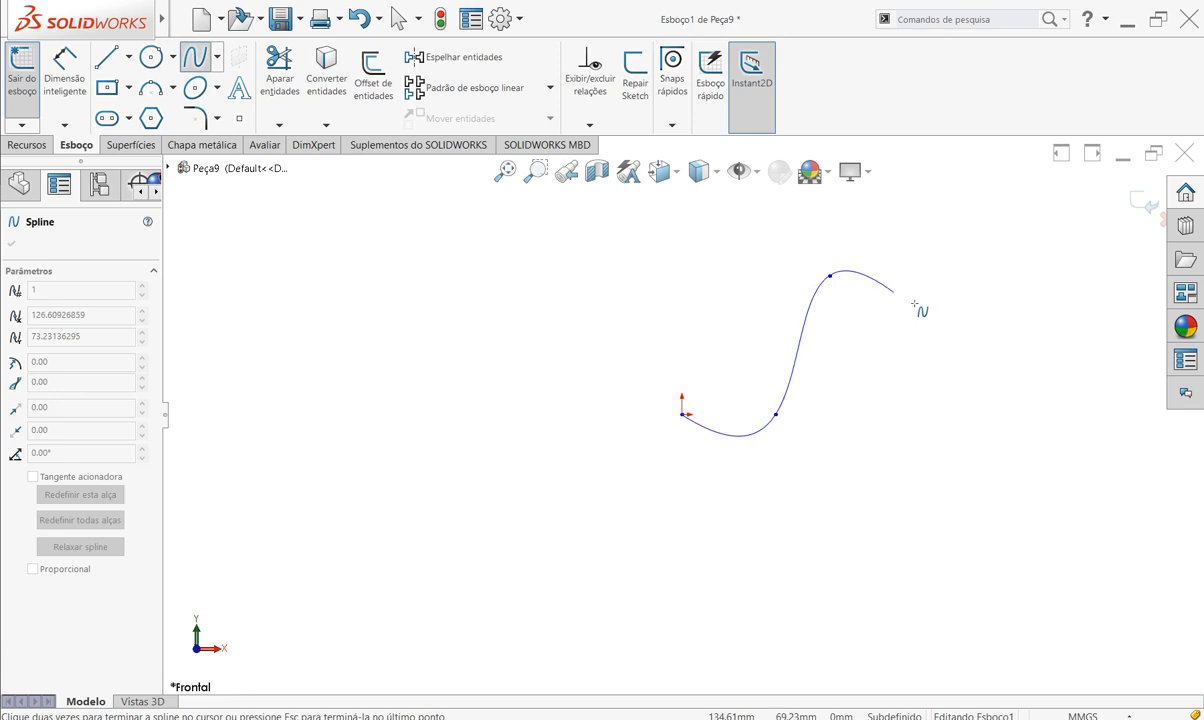
click(1034, 360)
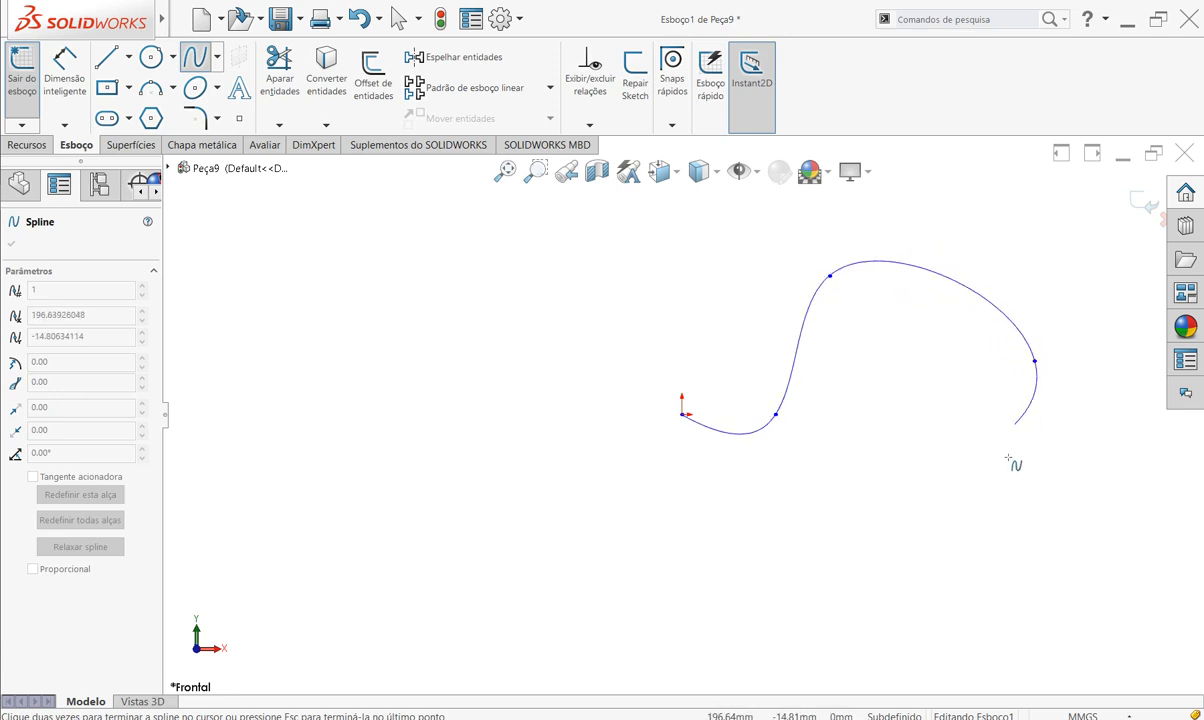
click(1006, 511)
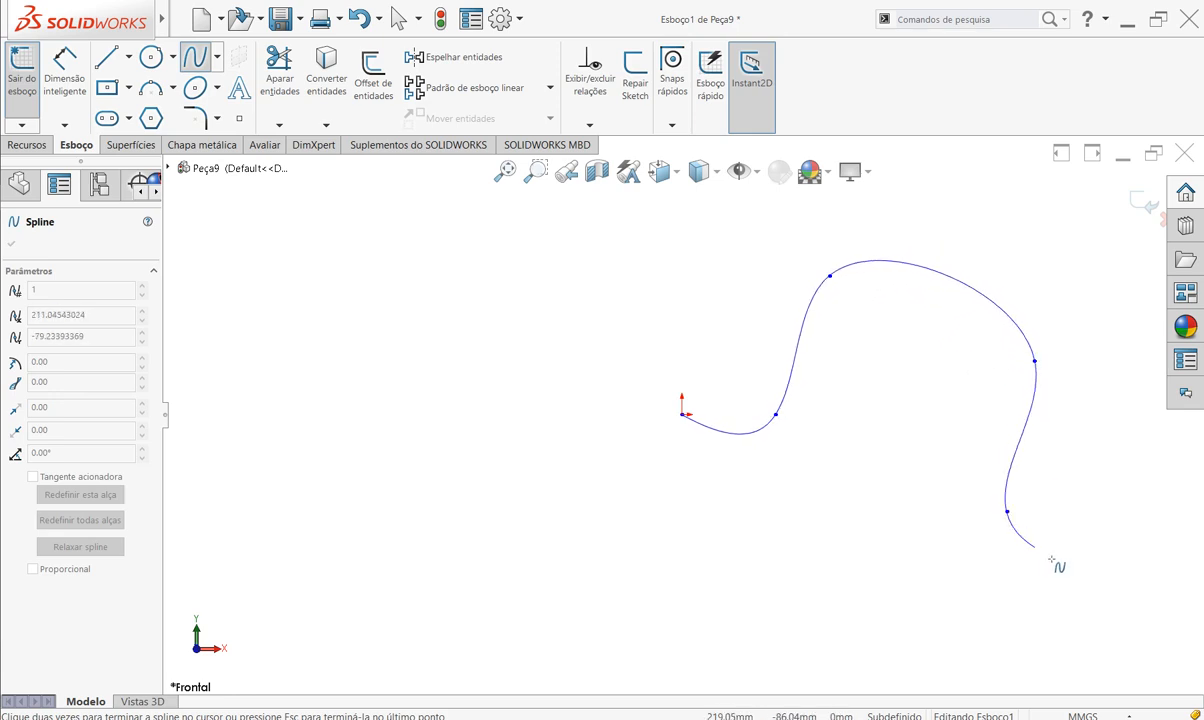
click(1112, 540)
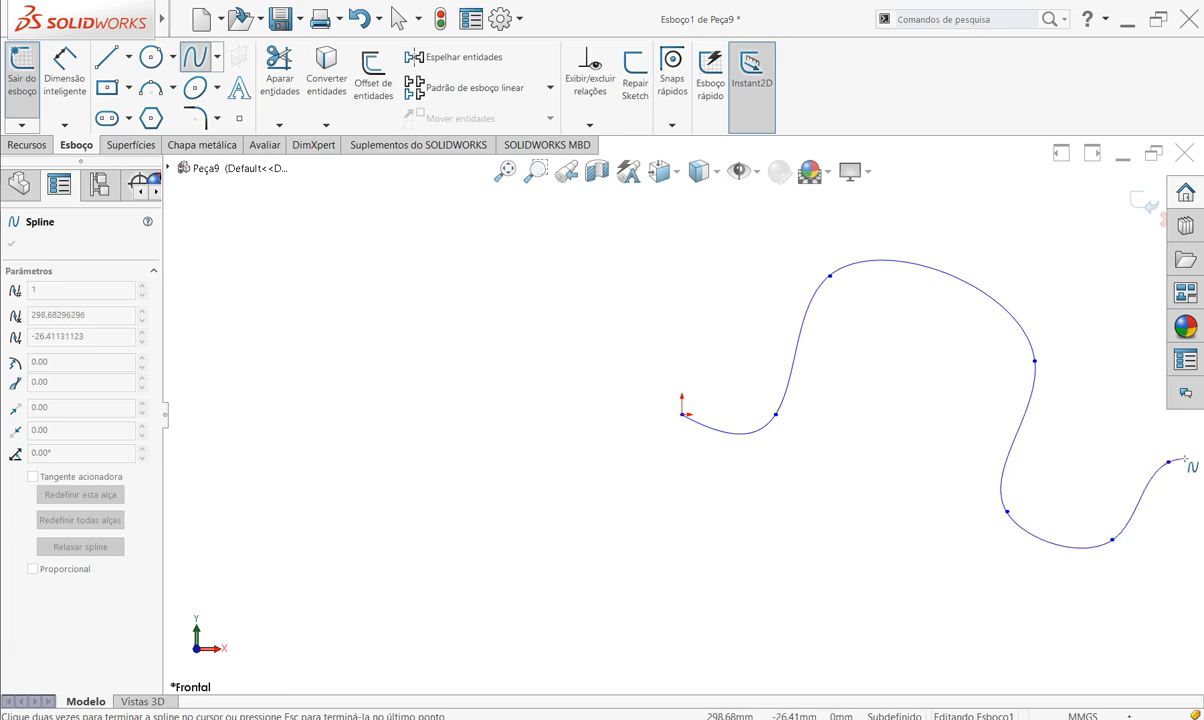
click(1168, 461)
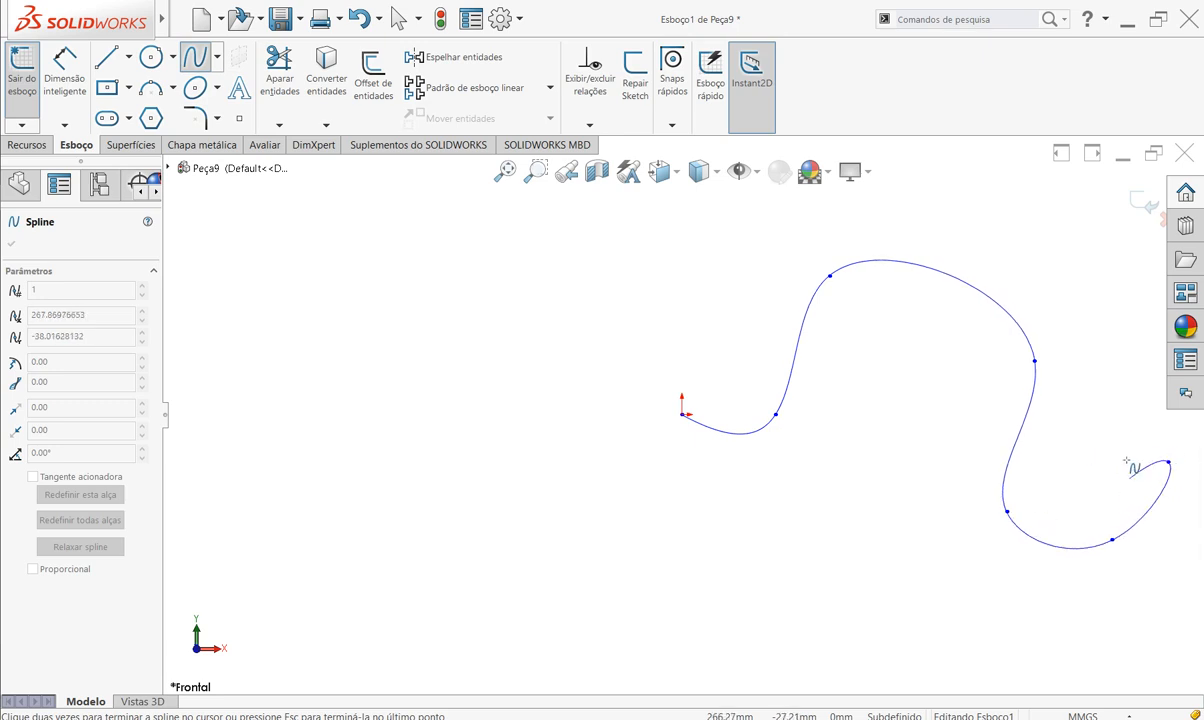
right_click(1140, 421)
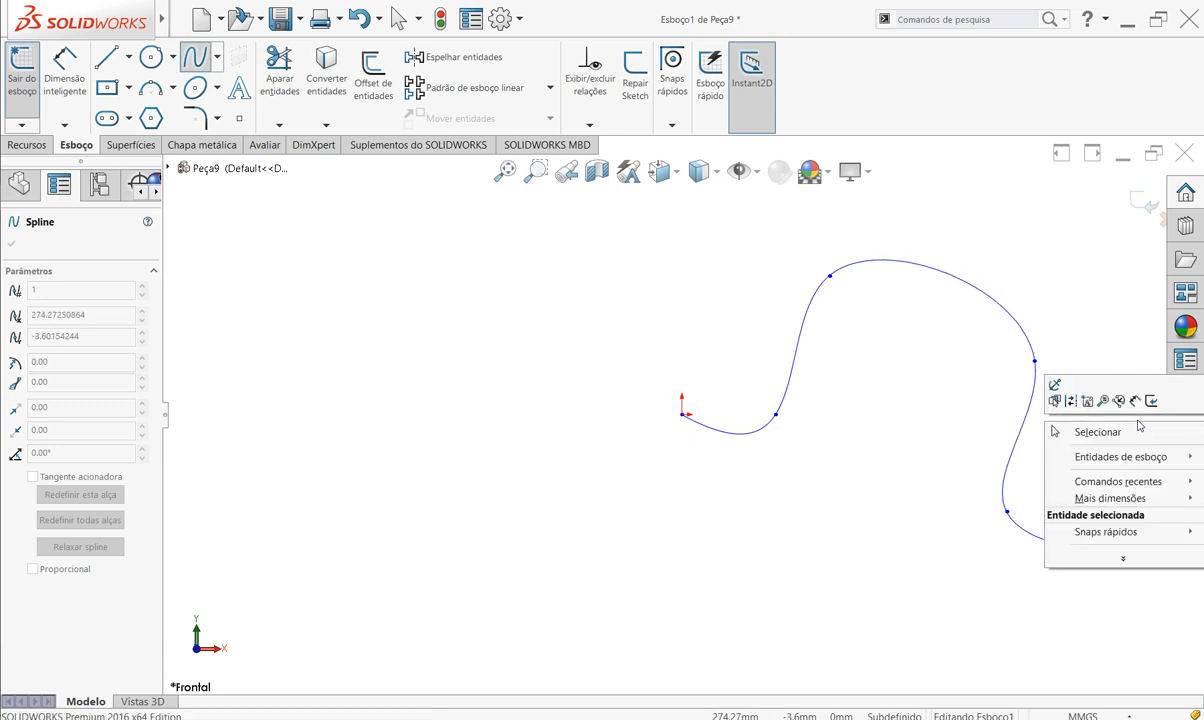
click(1136, 432)
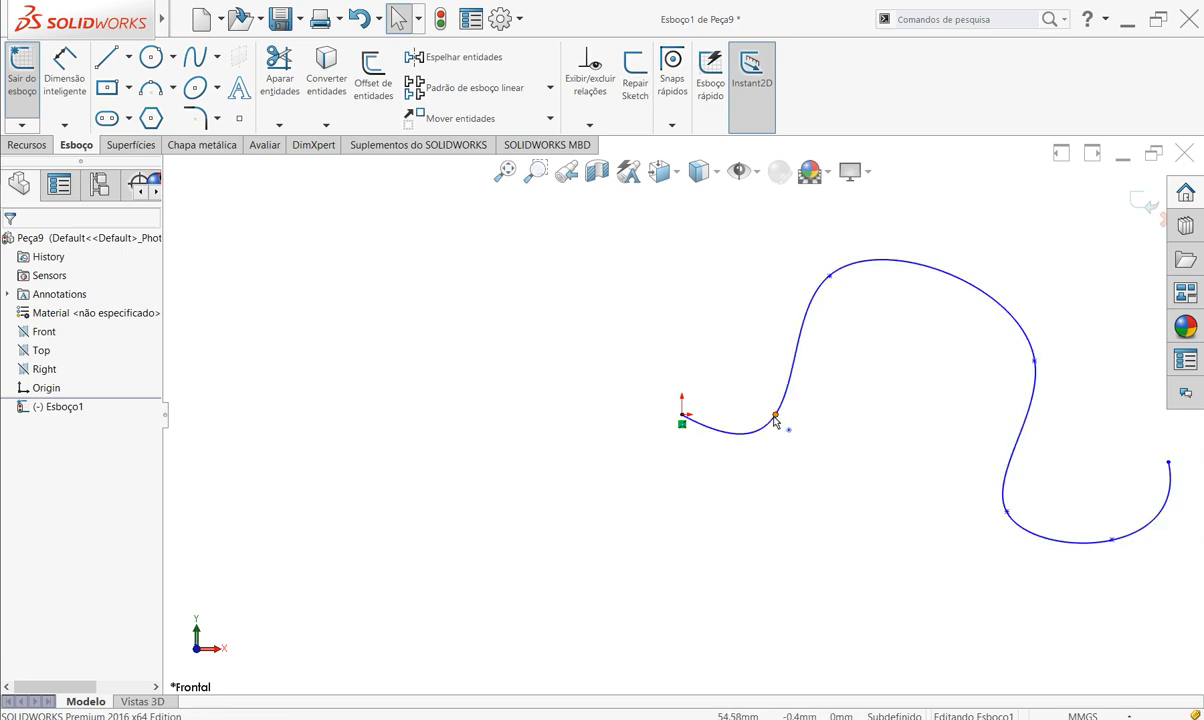
- Move the spline's second point to about X 41 mm, Y 17 mm, and fix it and the five points after it
drag(755, 435, 751, 391)
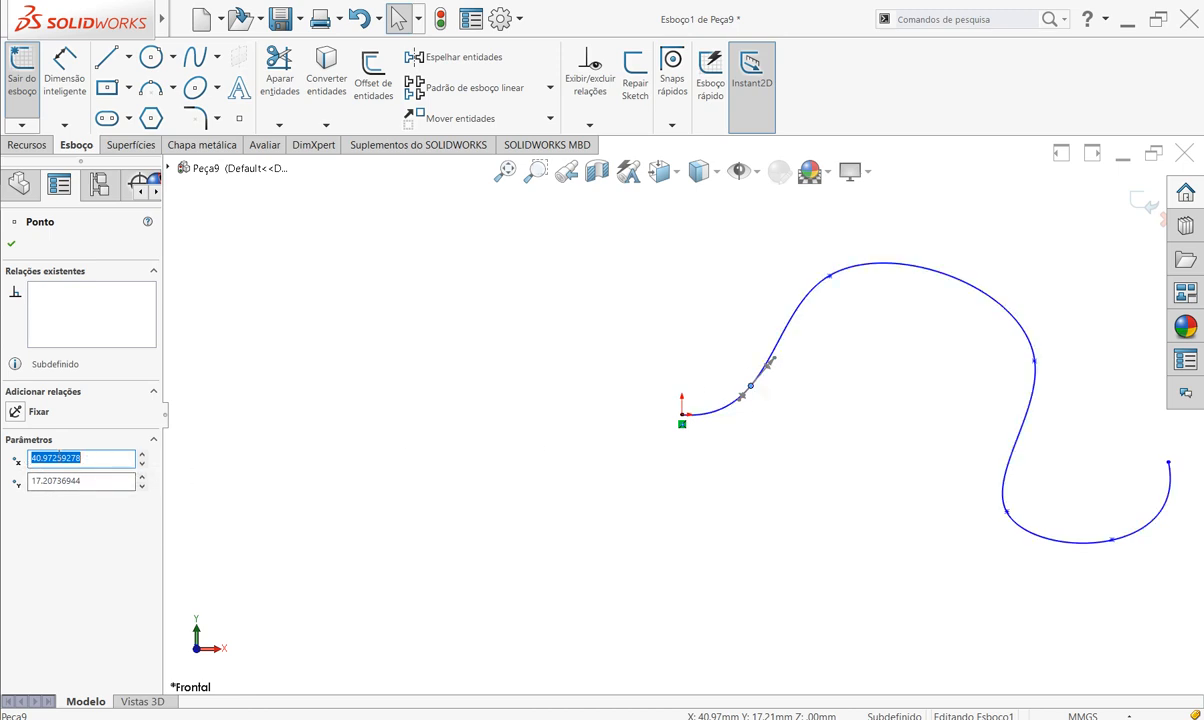
click(15, 410)
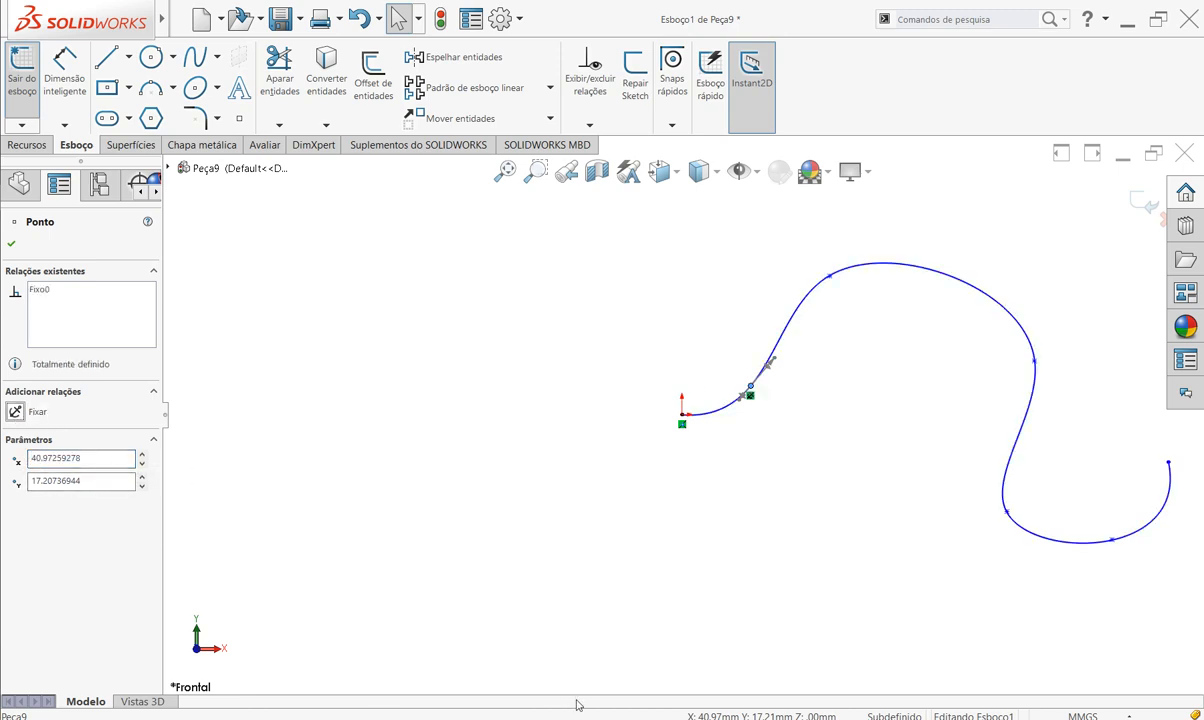
click(830, 277)
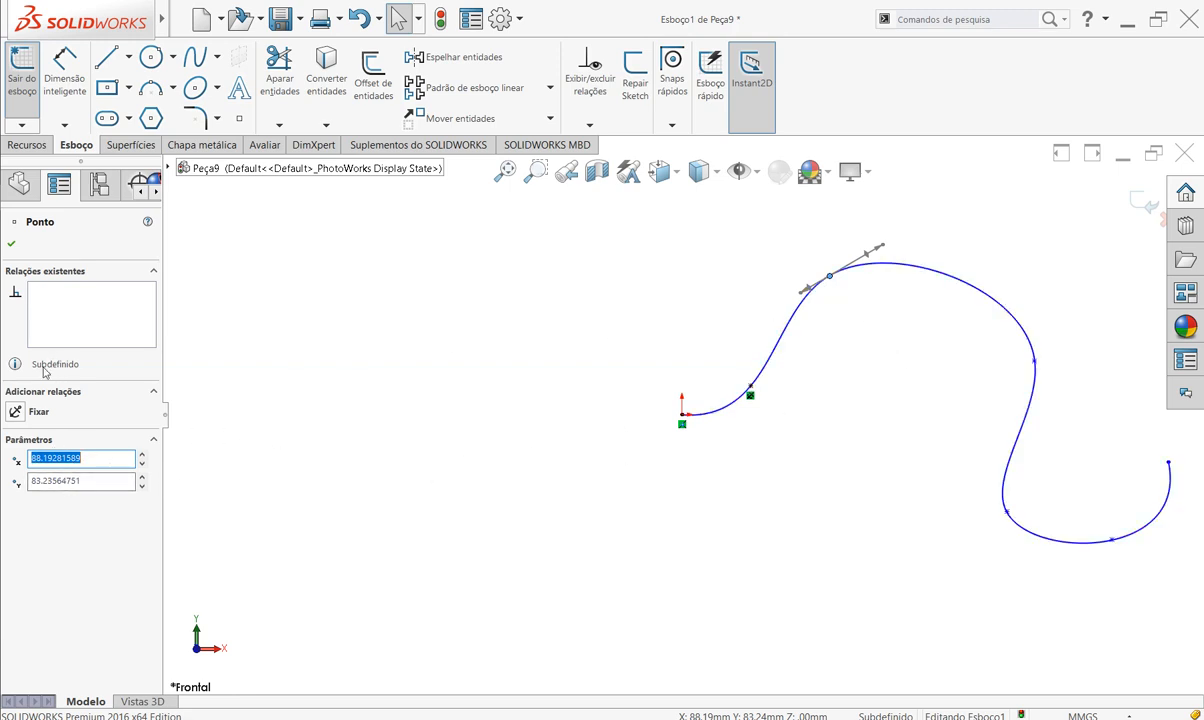
click(14, 413)
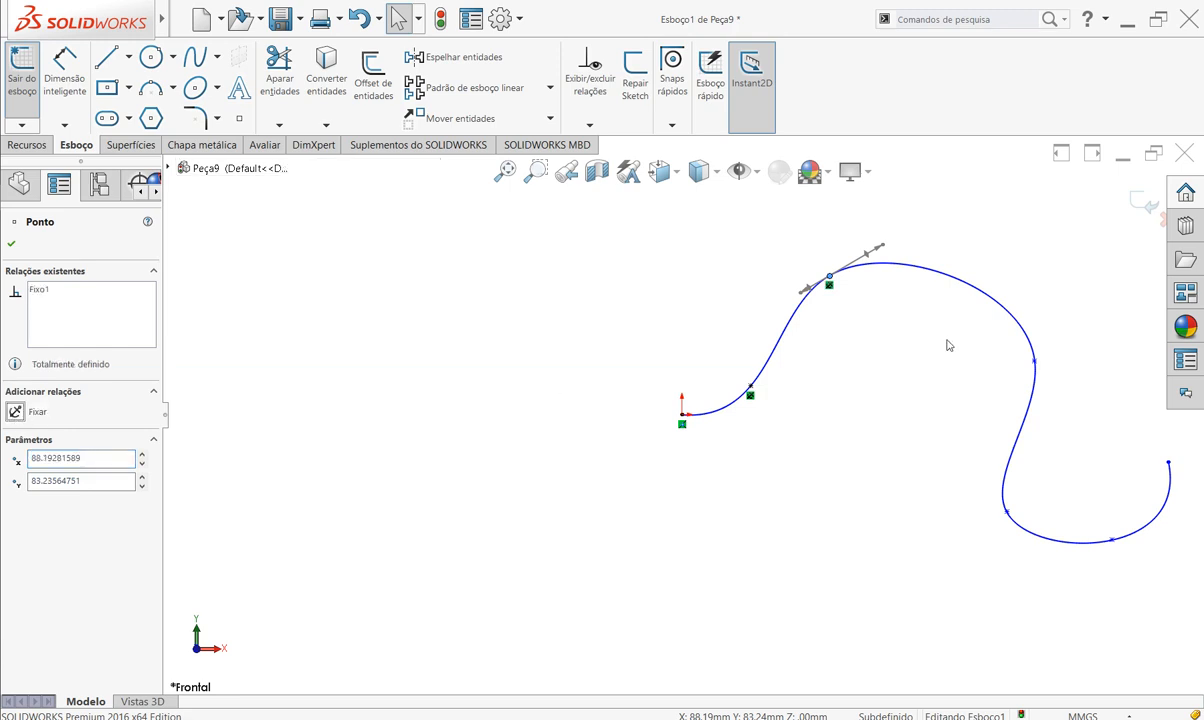
click(1034, 360)
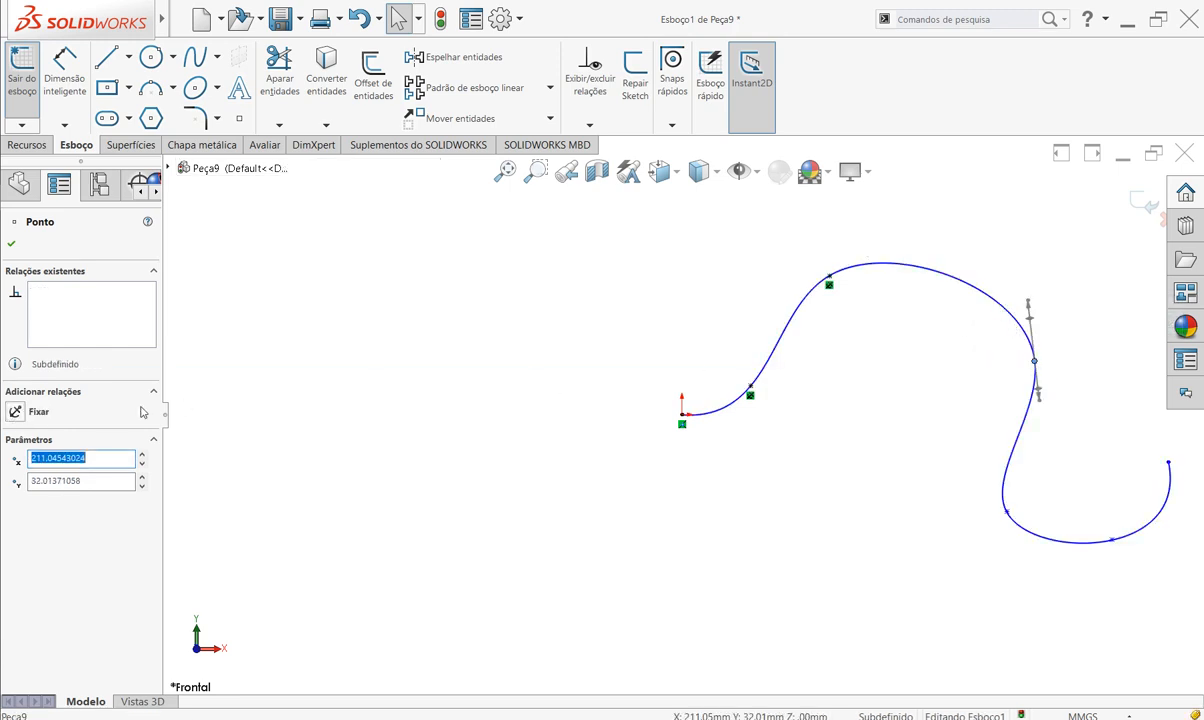
click(16, 413)
click(1006, 511)
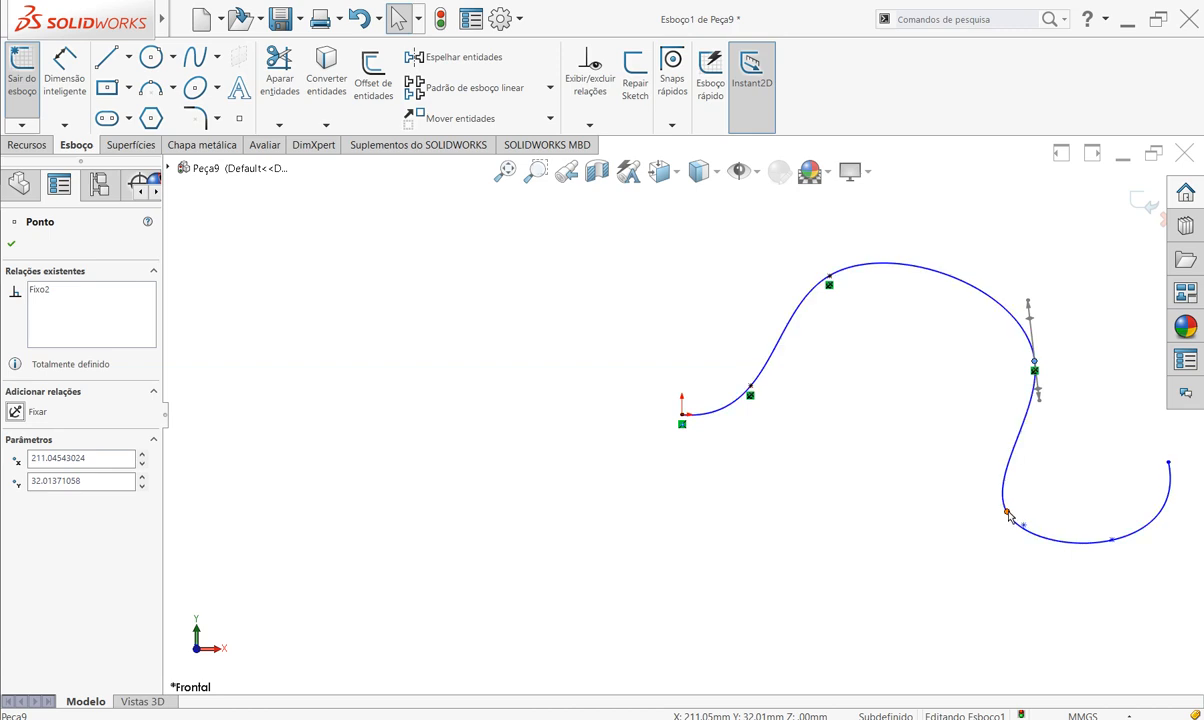
click(16, 412)
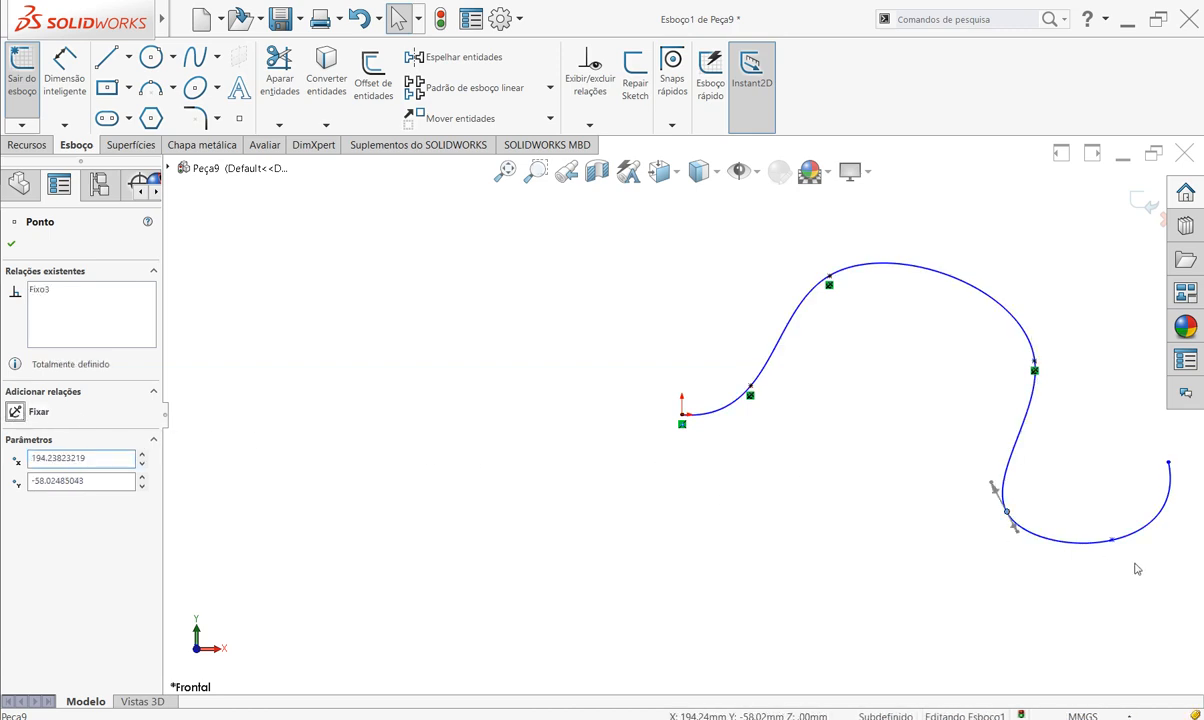
click(1112, 540)
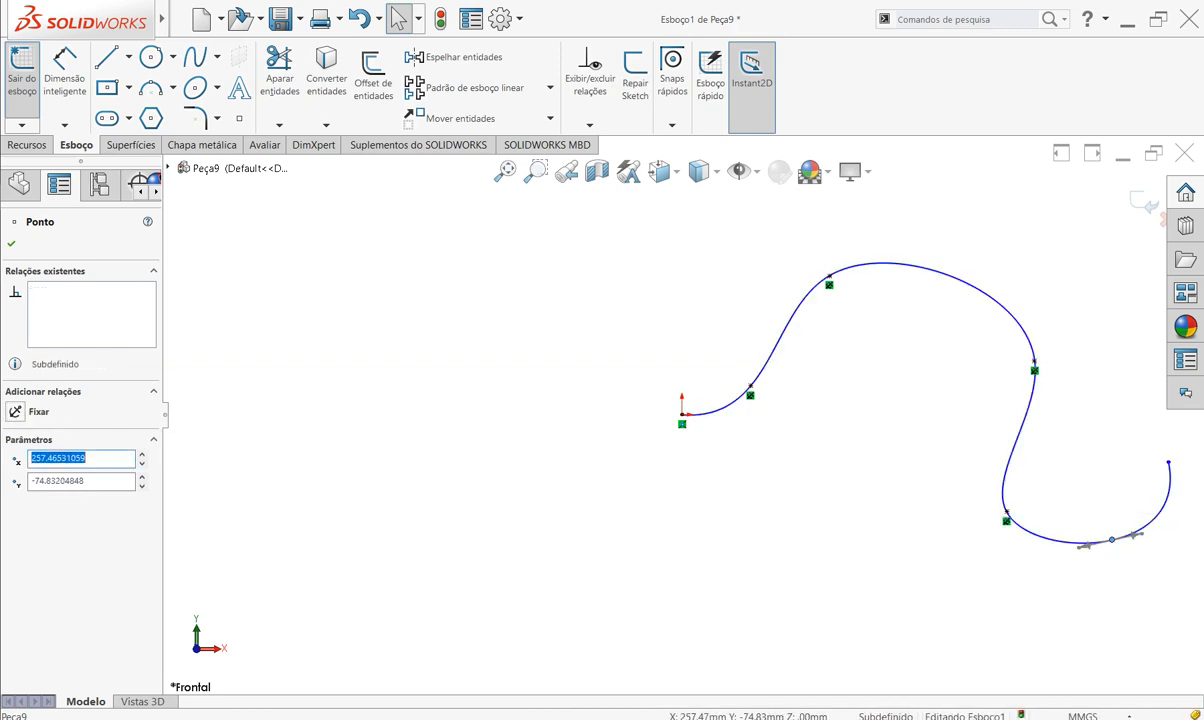
click(16, 412)
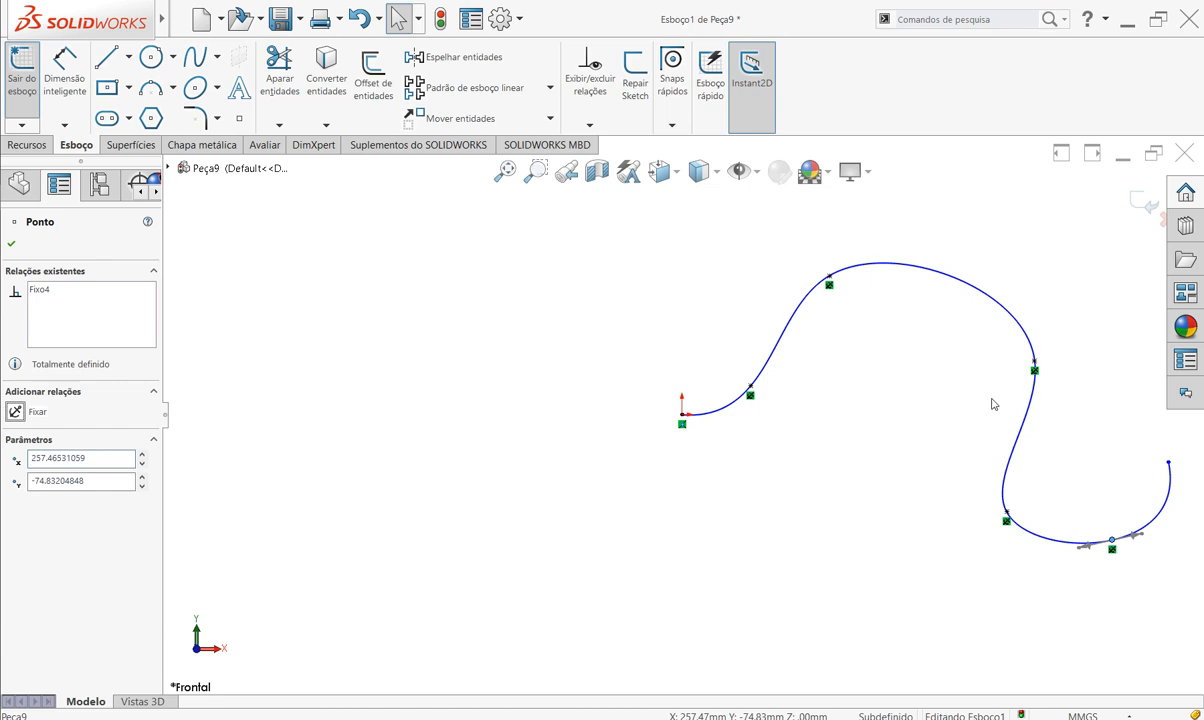
click(1169, 463)
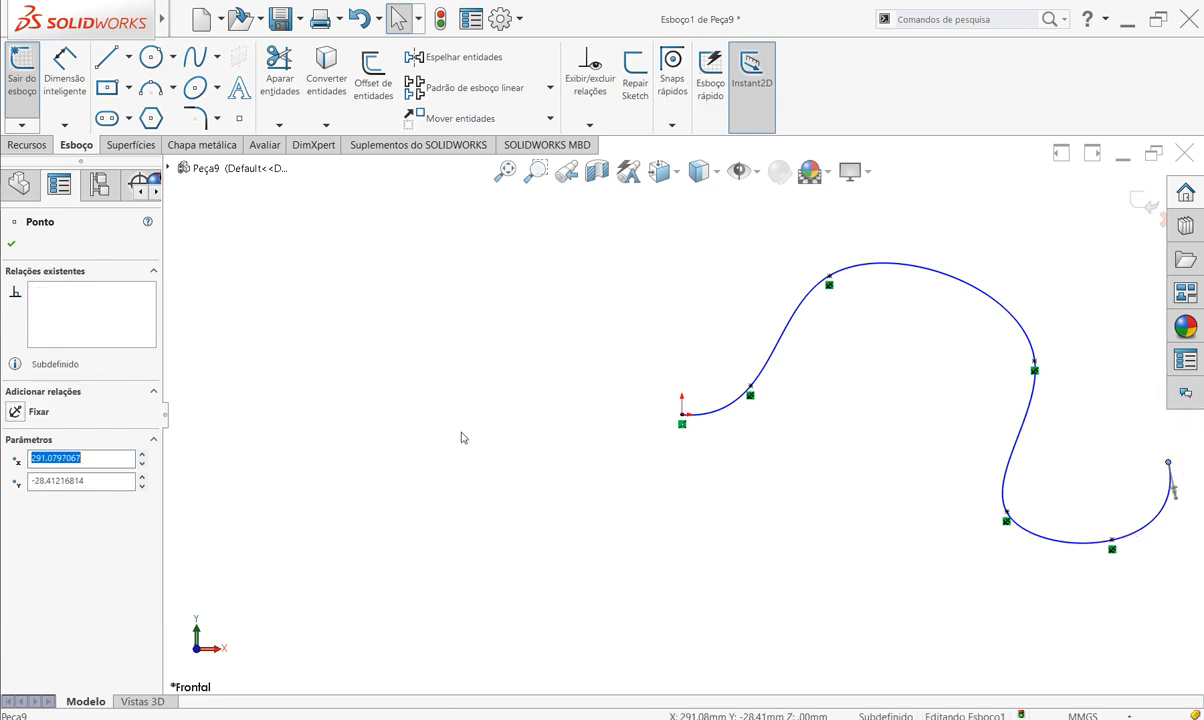
click(18, 418)
click(1181, 503)
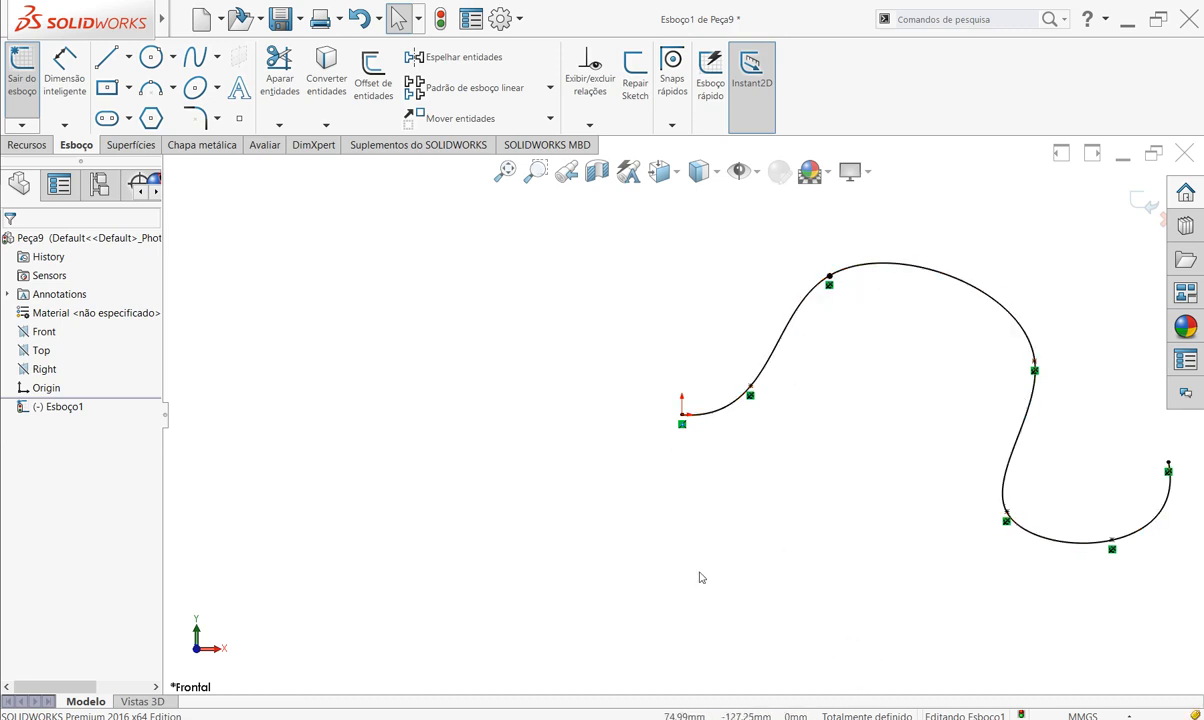
- Exit the spline sketch on the Front plane
mouse_move(704, 435)
middle_down()
mouse_move(843, 463)
mouse_move(865, 524)
mouse_move(707, 470)
mouse_move(752, 501)
mouse_move(798, 473)
mouse_move(766, 489)
mouse_move(710, 430)
middle_up()
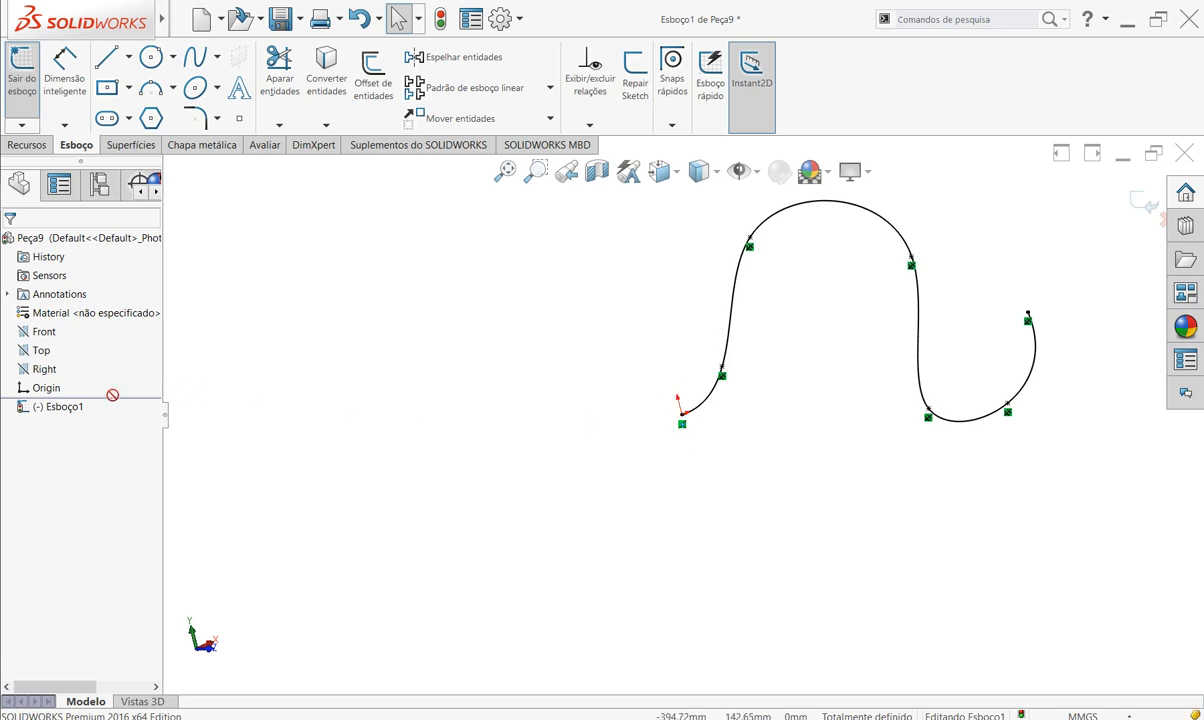
click(1141, 201)
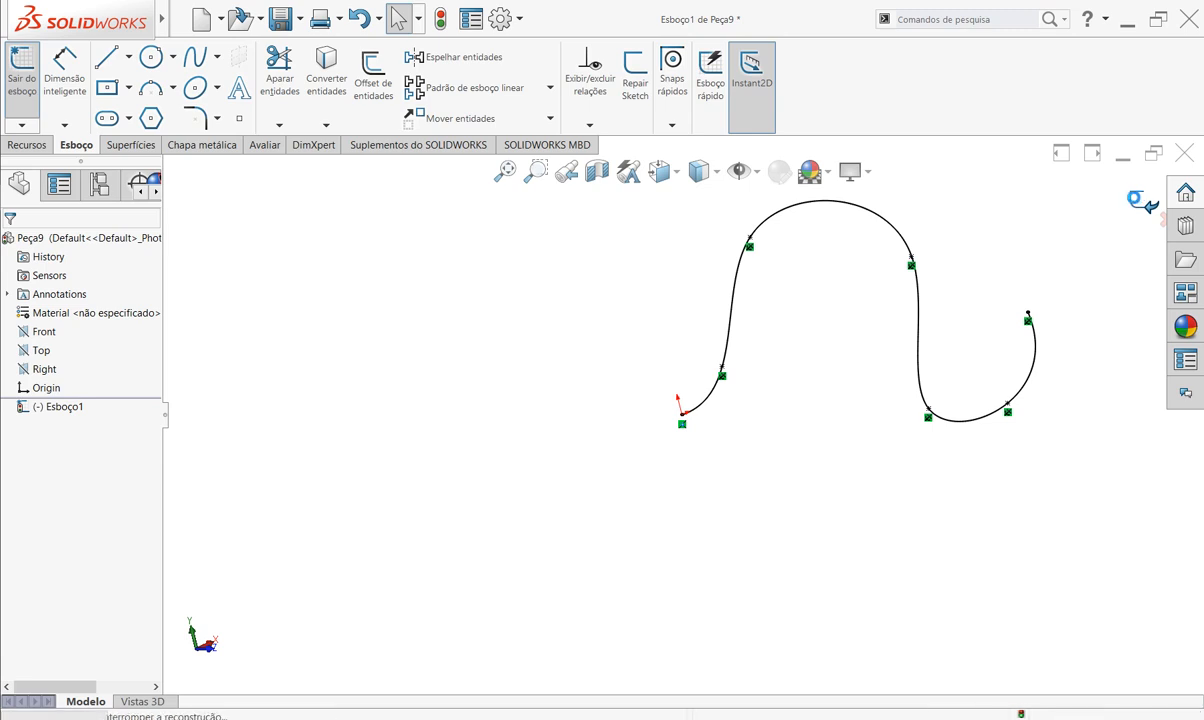
click(468, 421)
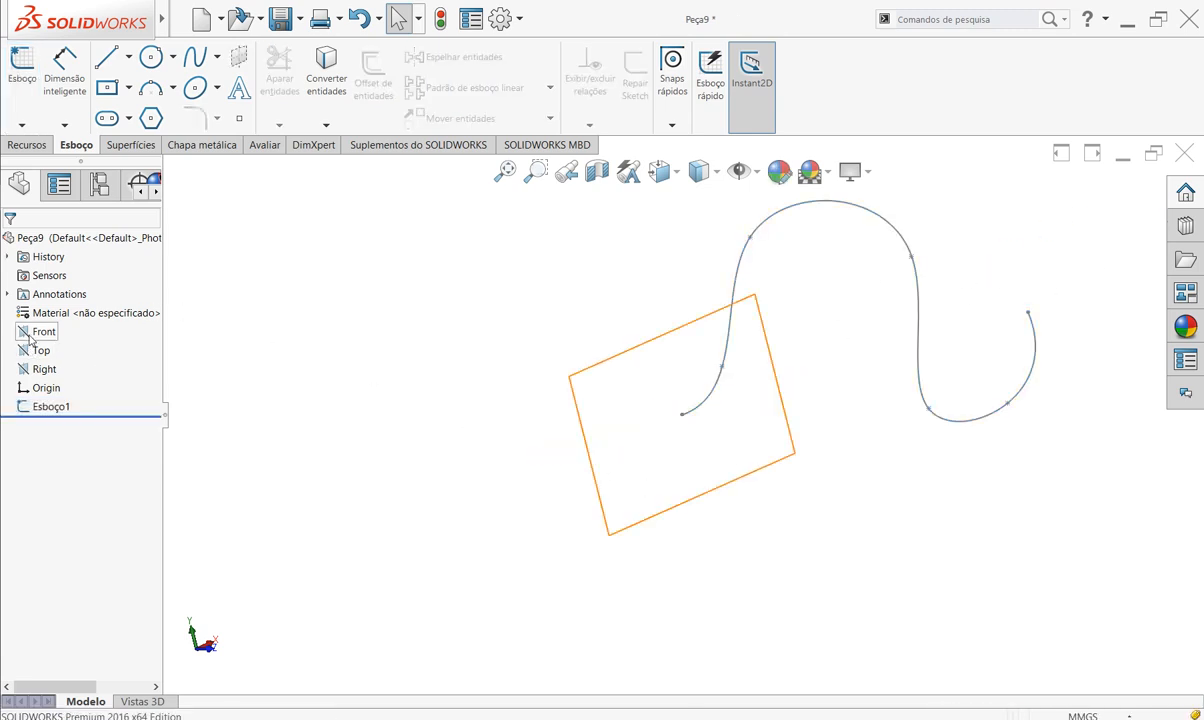
- Sketch a six-sided polygon on the Right plane, centred on the origin, with an inscribed circle about 40 mm in diameter
click(38, 366)
middle_drag(905, 533, 898, 575)
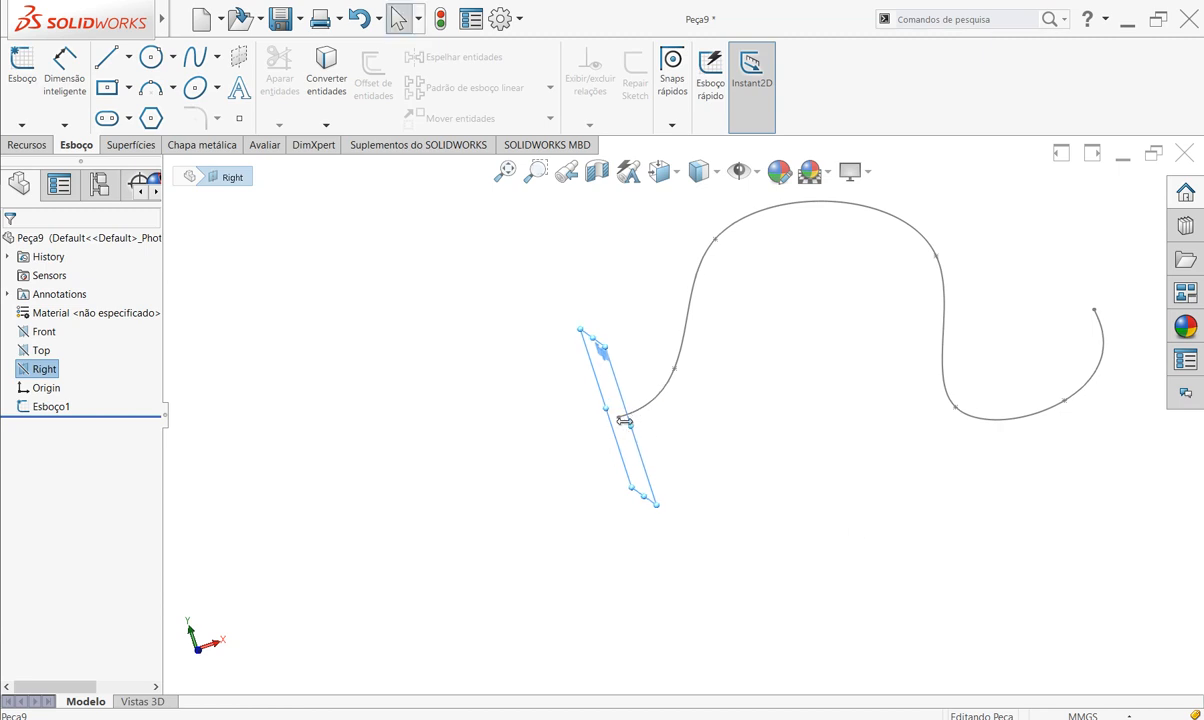
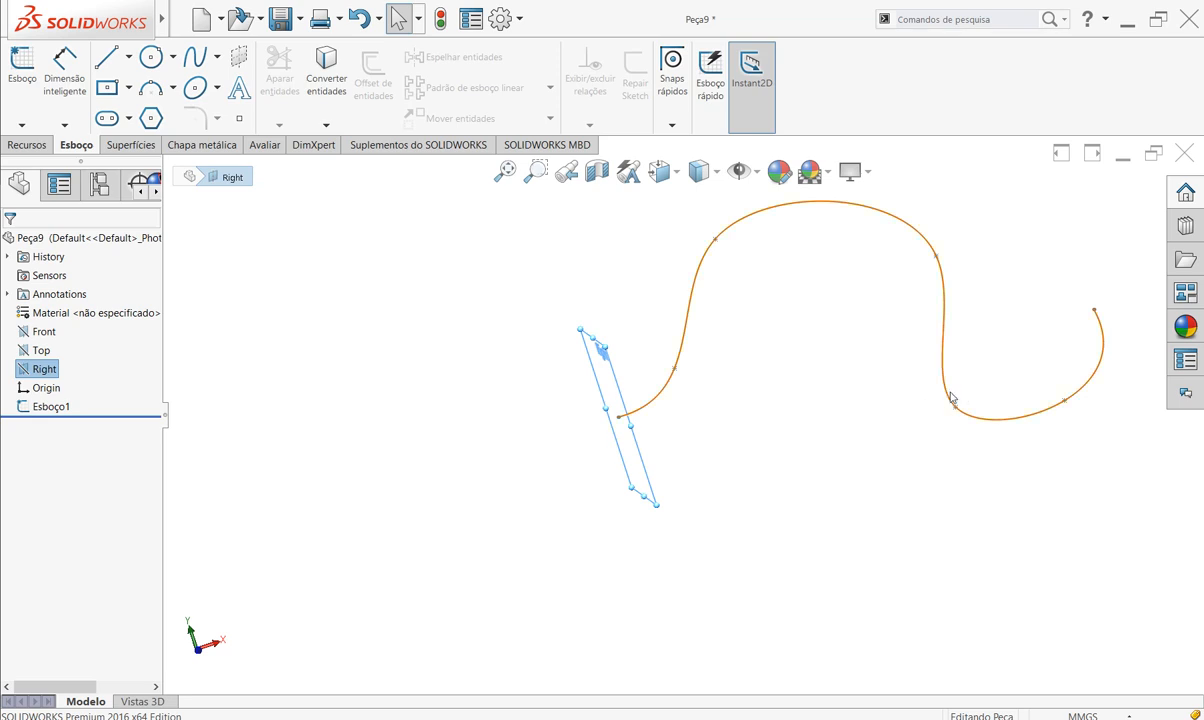
middle_drag(617, 489, 709, 430)
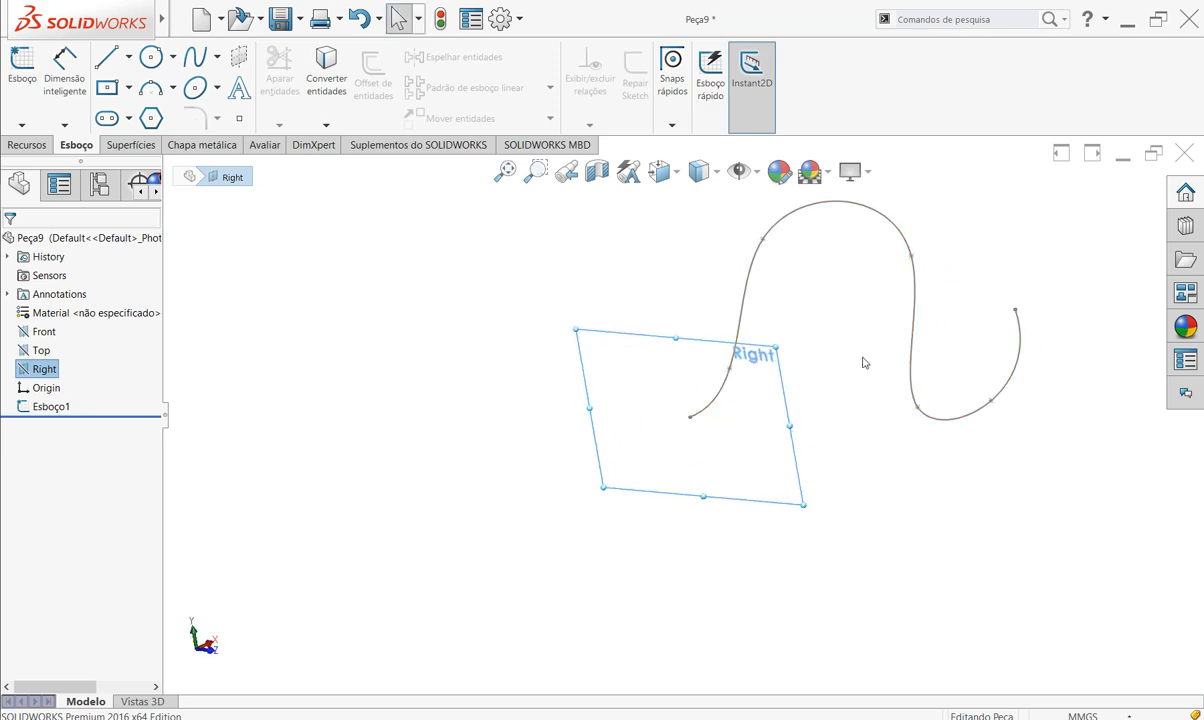
click(151, 118)
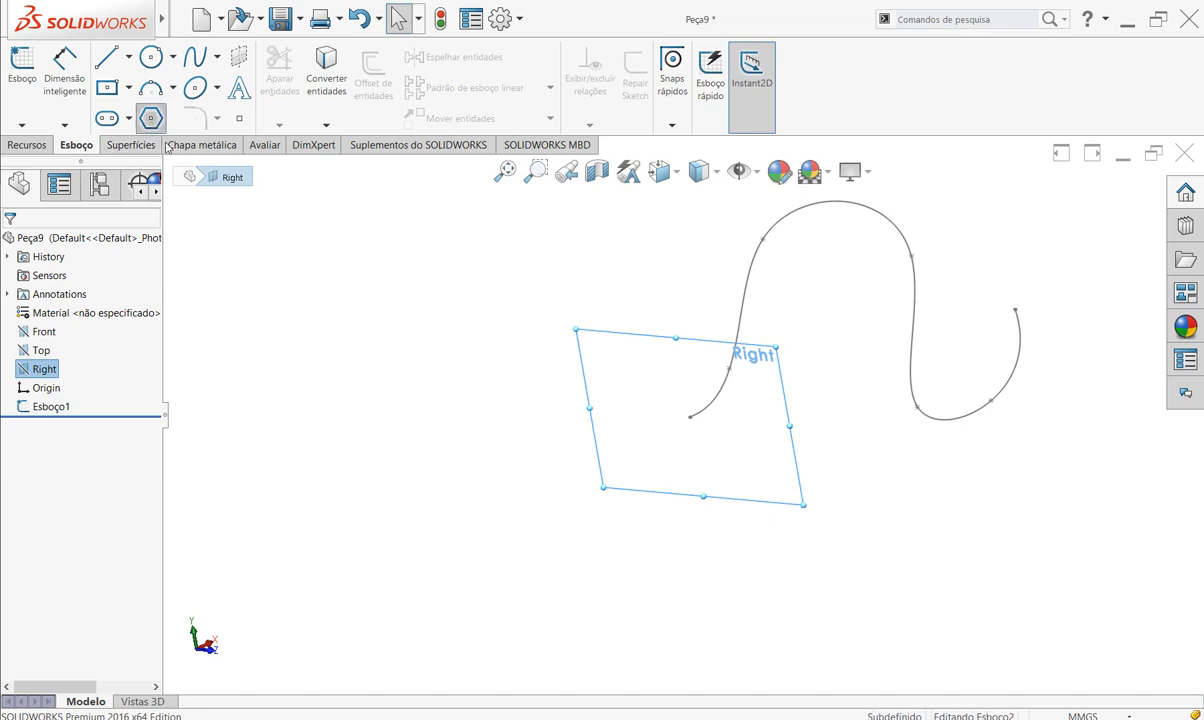
click(699, 435)
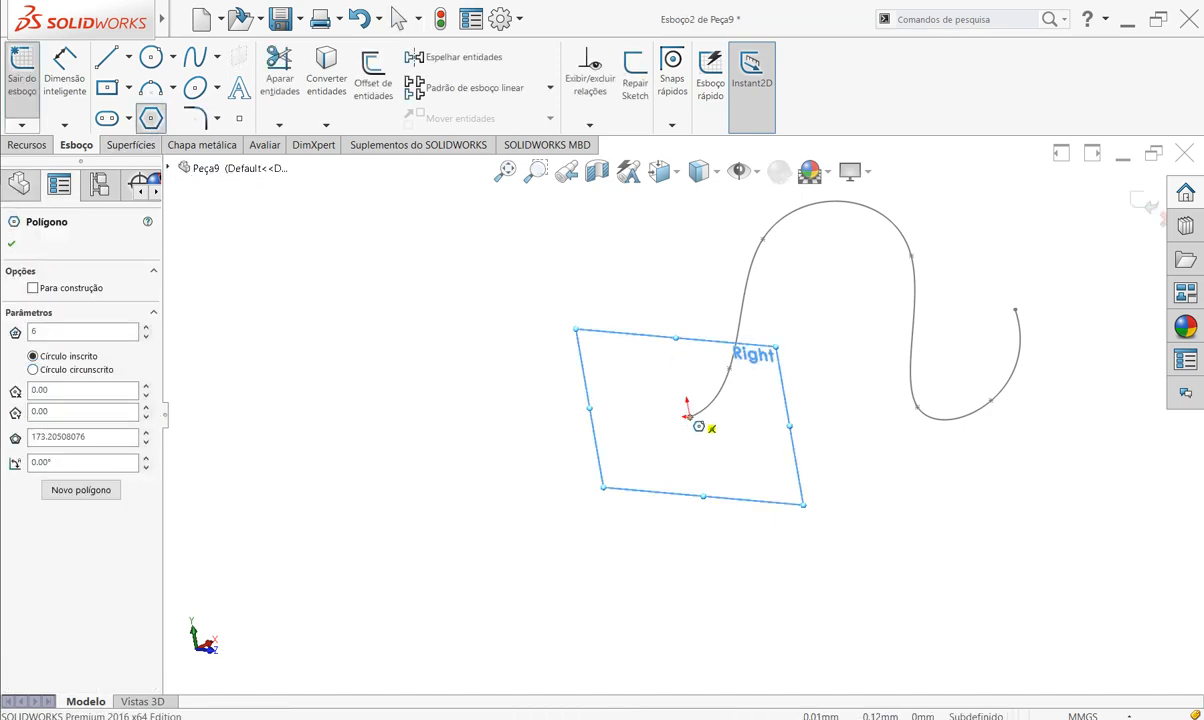
click(688, 414)
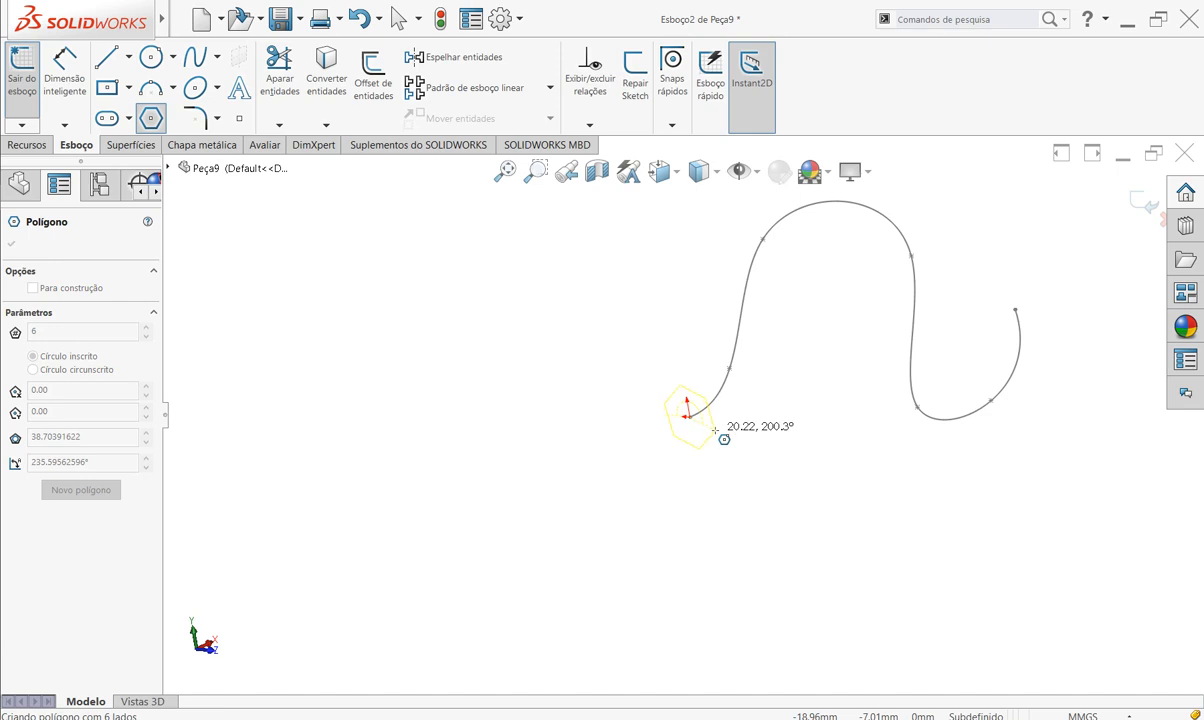
click(727, 436)
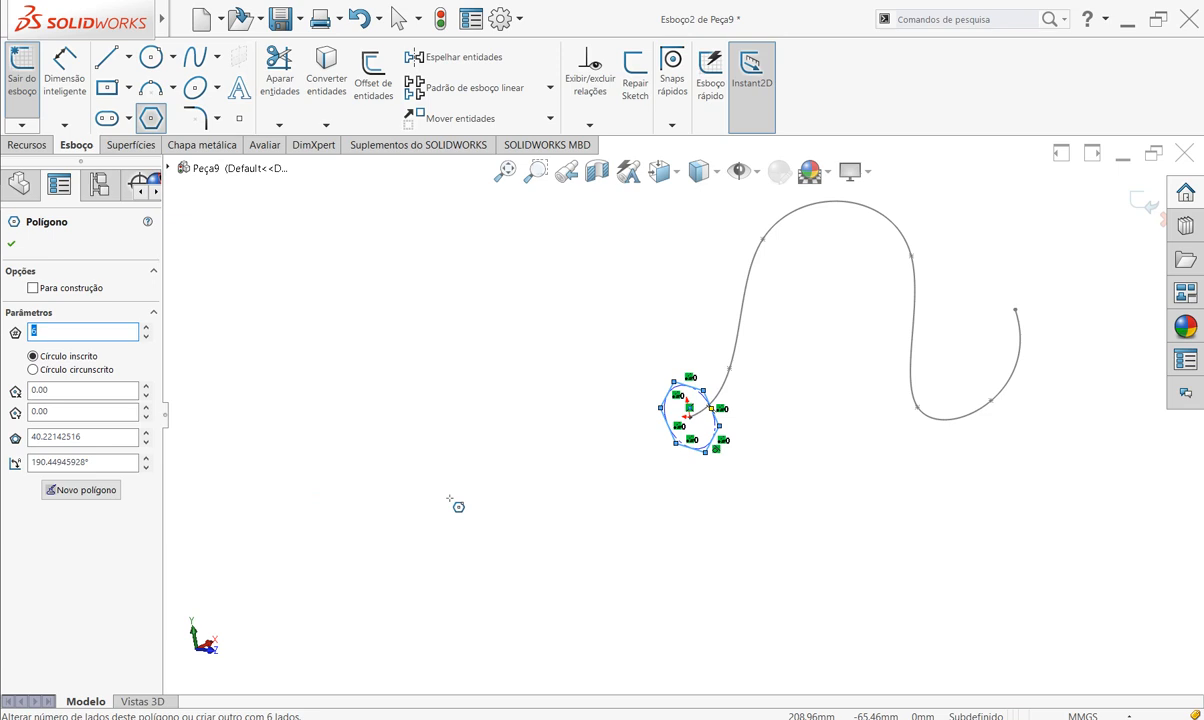
click(325, 309)
key(Escape)
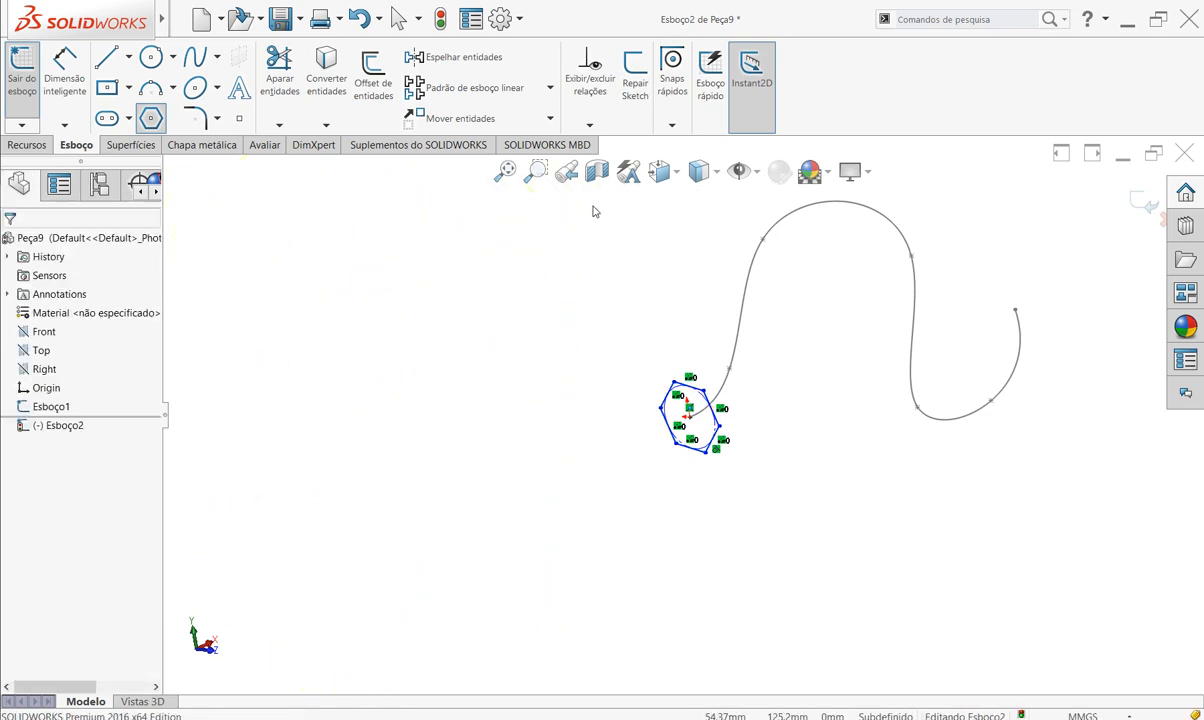
- Dimension the hexagon's inscribed construction circle to a diameter of 10 mm
click(677, 172)
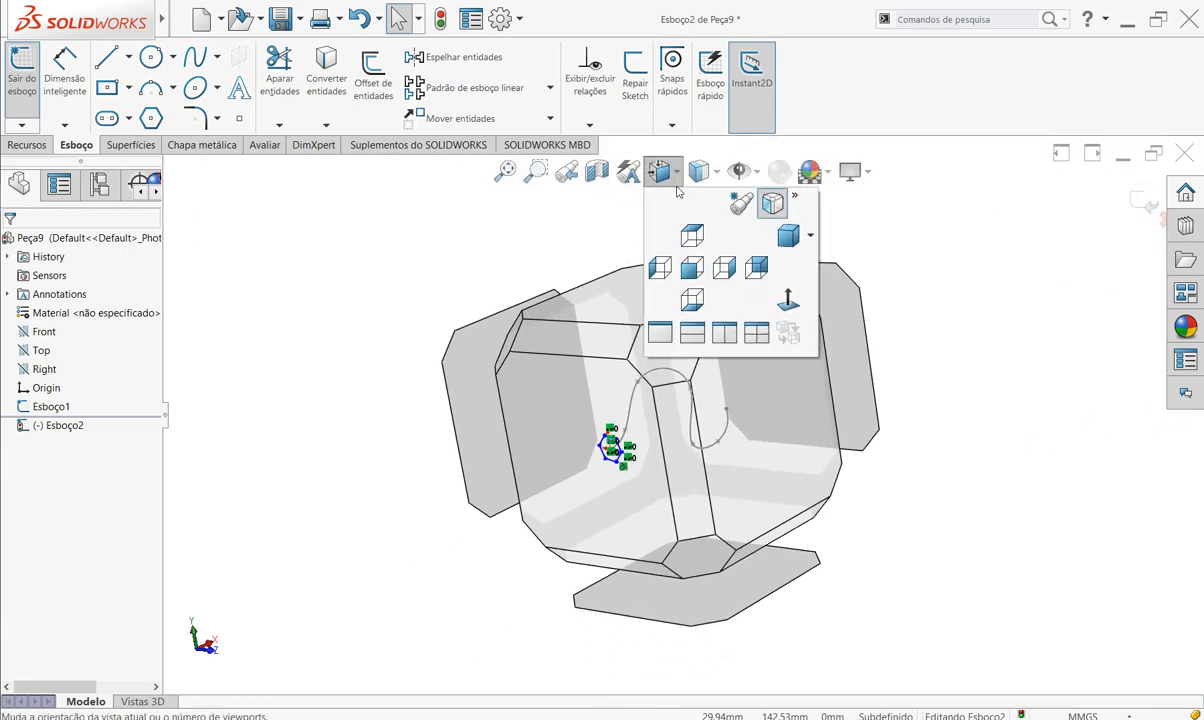
click(728, 267)
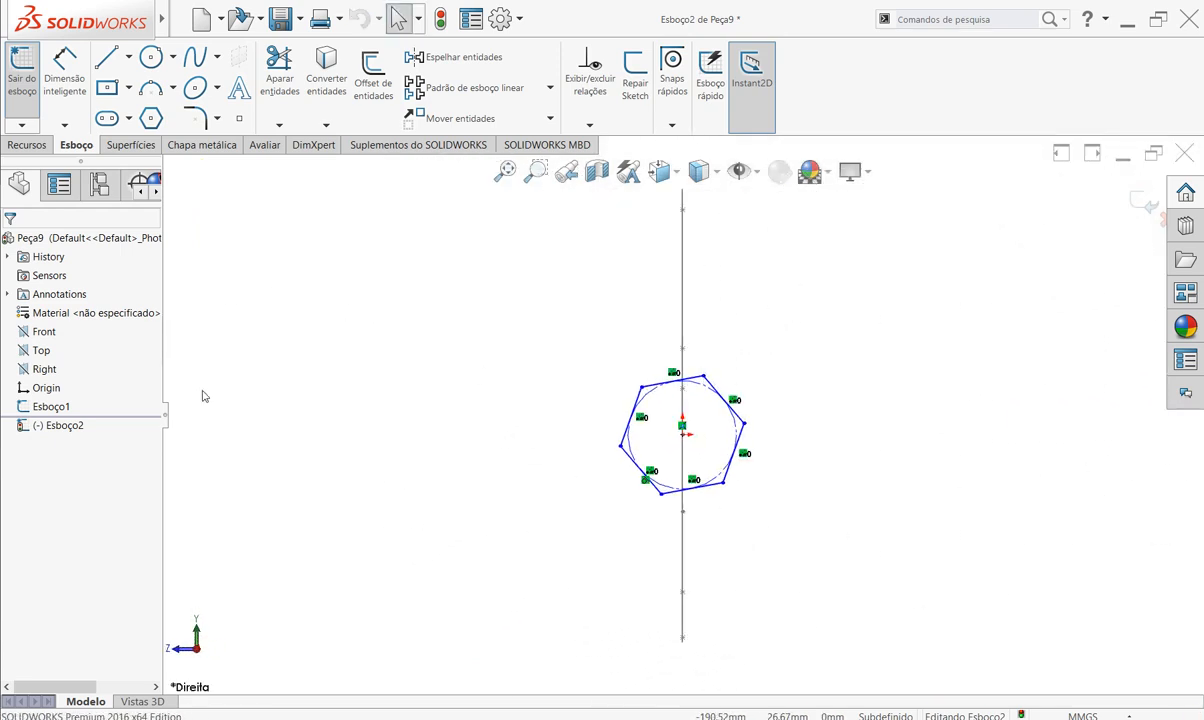
click(660, 172)
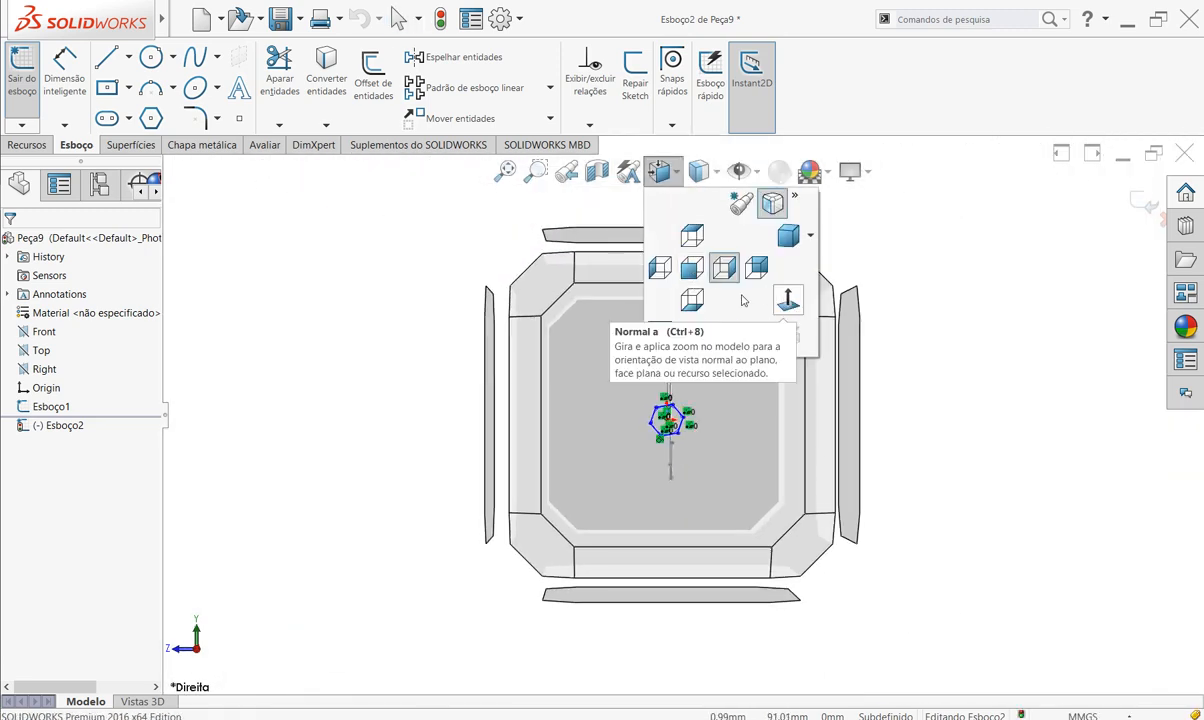
click(788, 300)
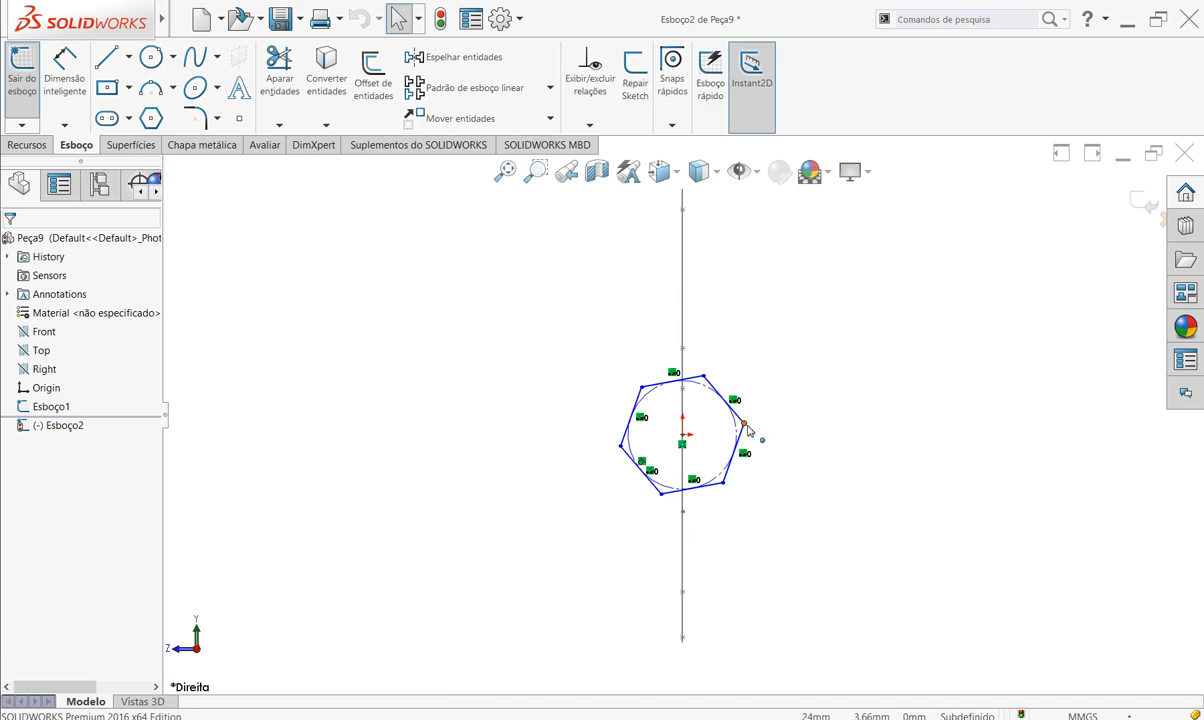
click(67, 70)
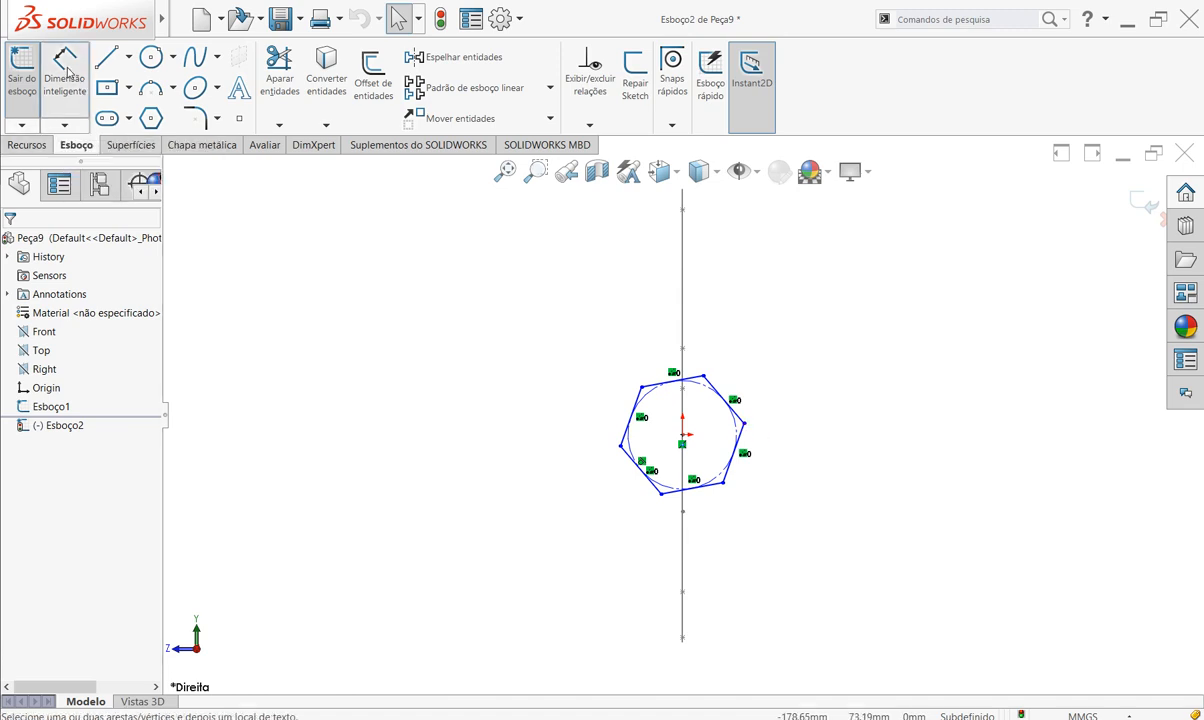
click(743, 428)
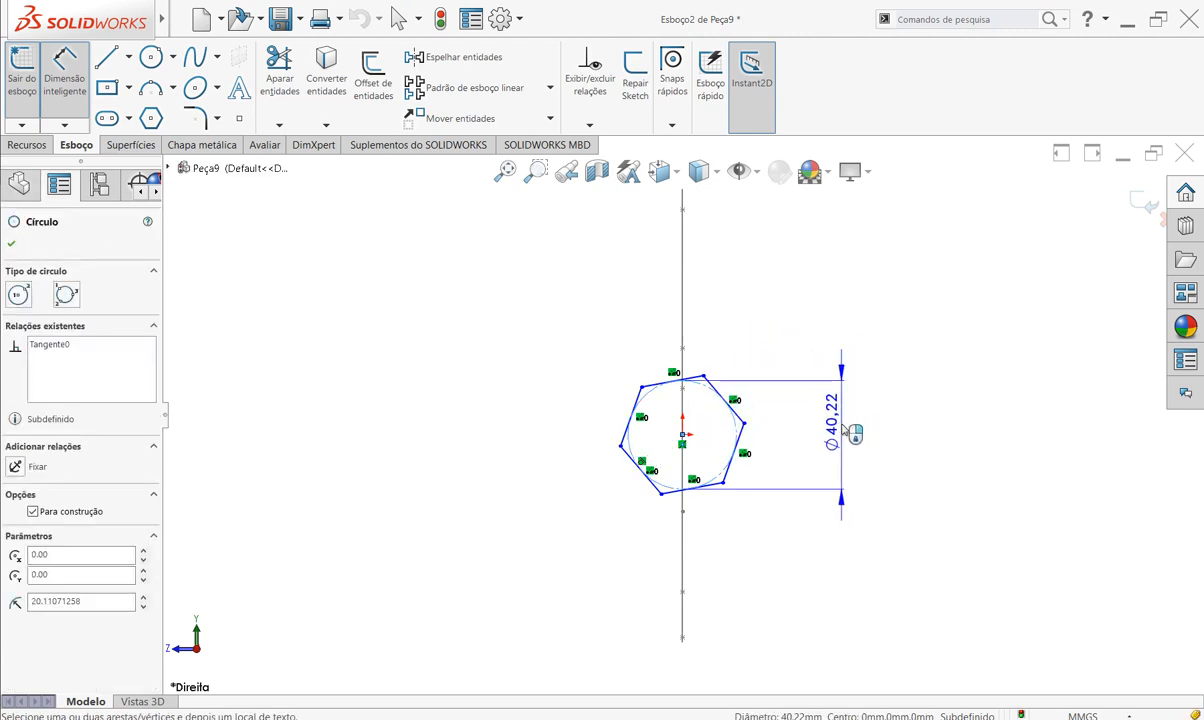
click(844, 431)
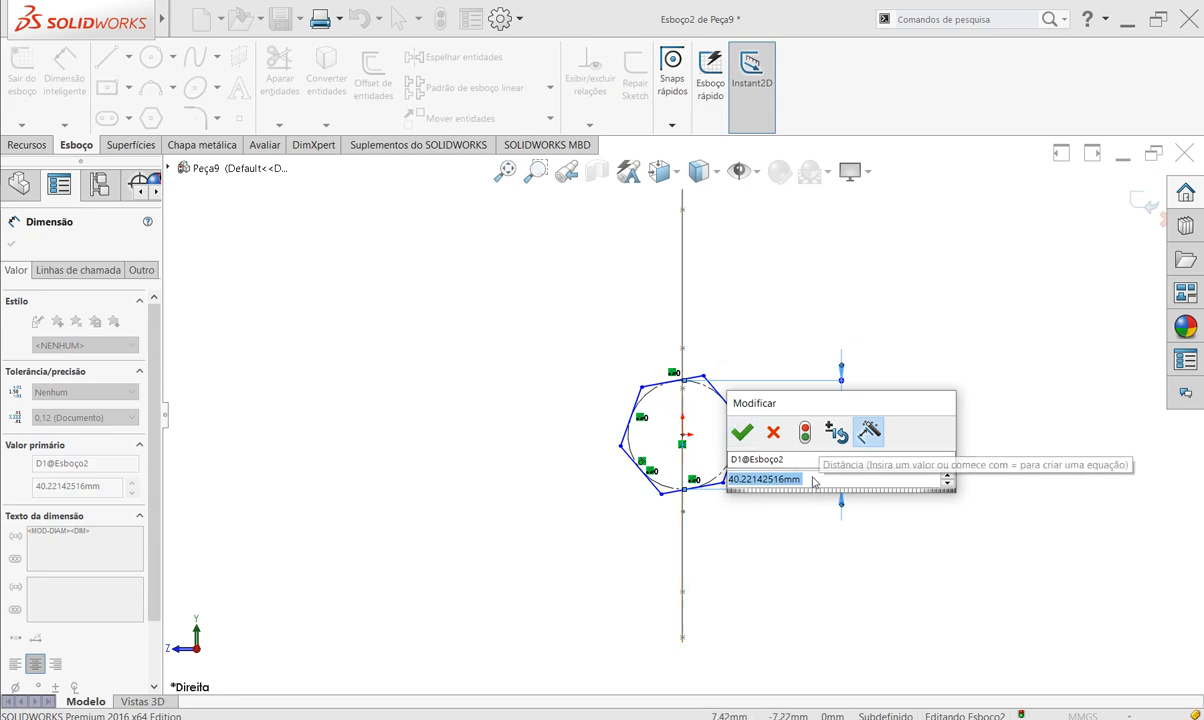
text(10)
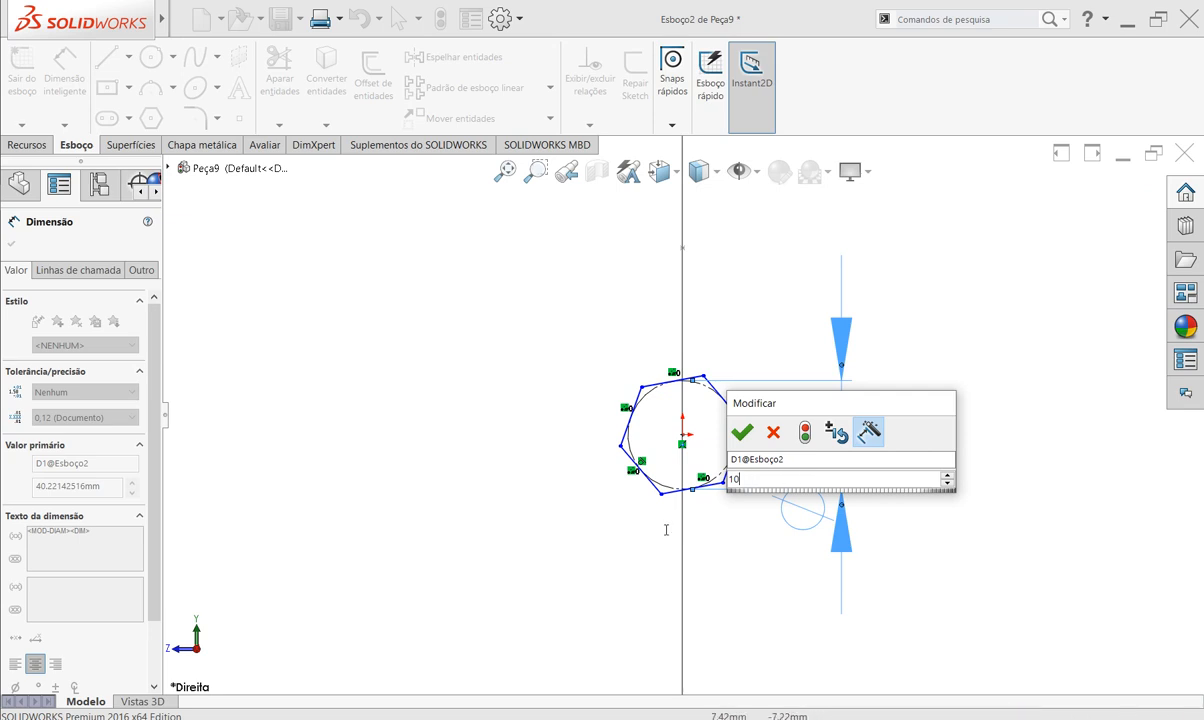
key(Return)
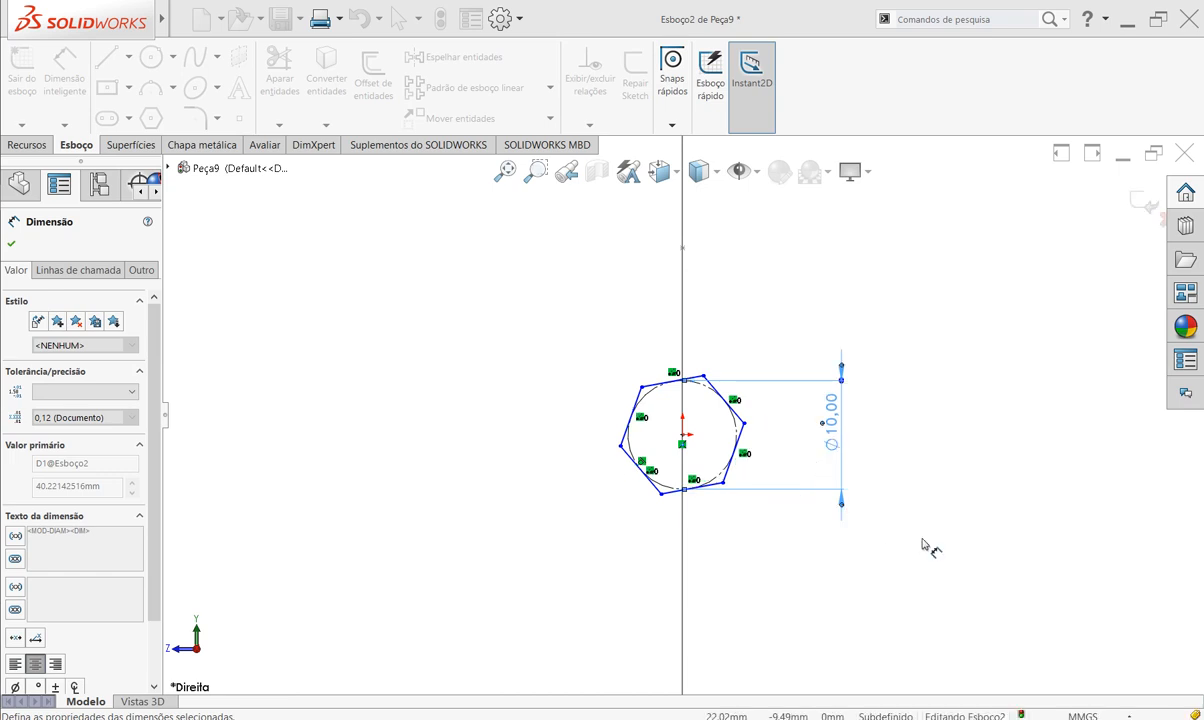
key(Escape)
scroll(766, 519, down, 5)
middle_drag(744, 519, 693, 484)
scroll(585, 395, down, 3)
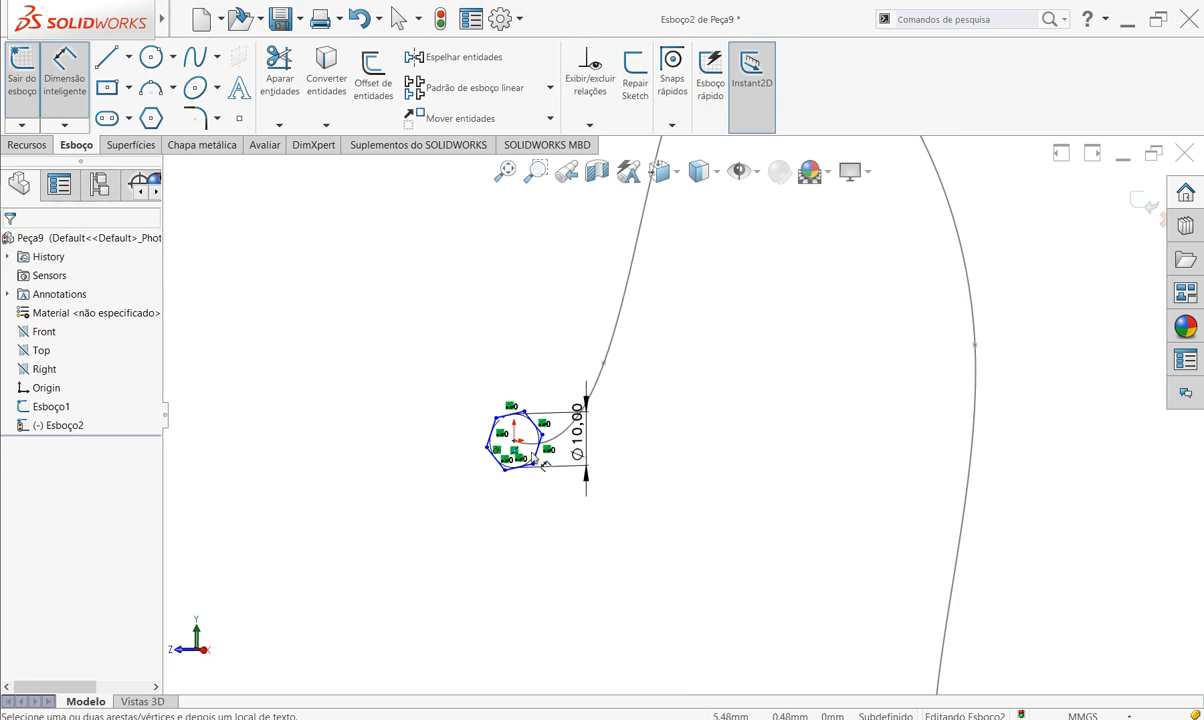
scroll(542, 463, down, 3)
key(ctrl+4)
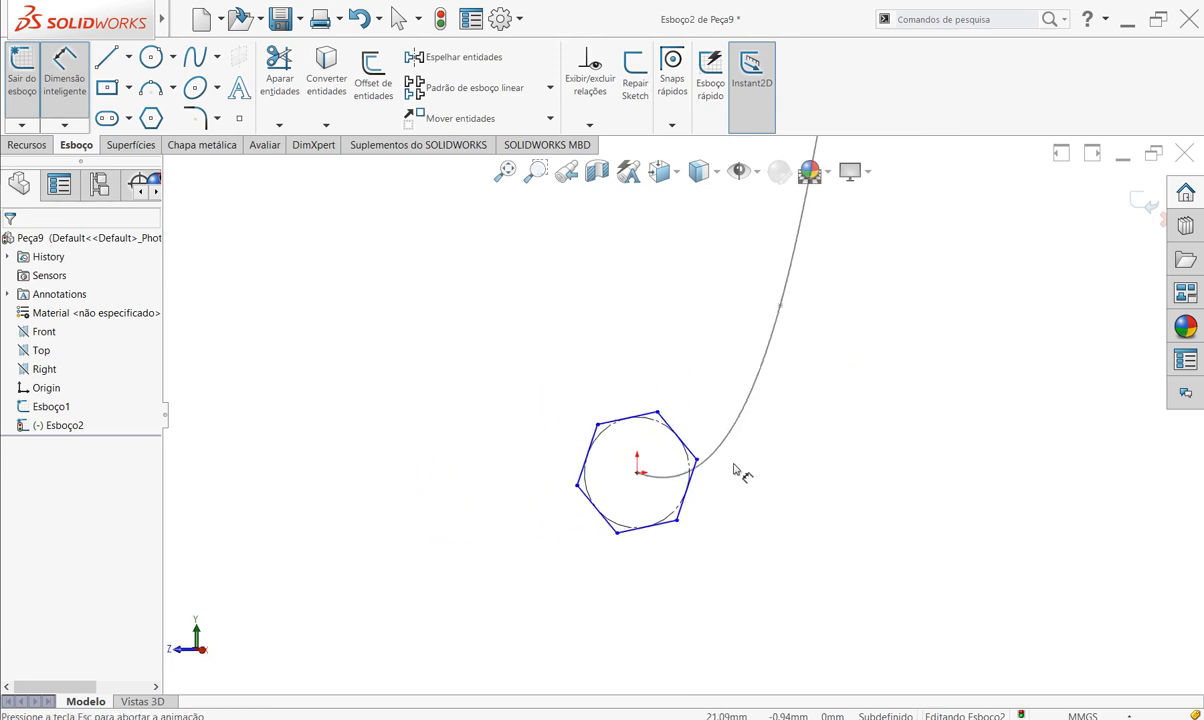
scroll(690, 442, down, 5)
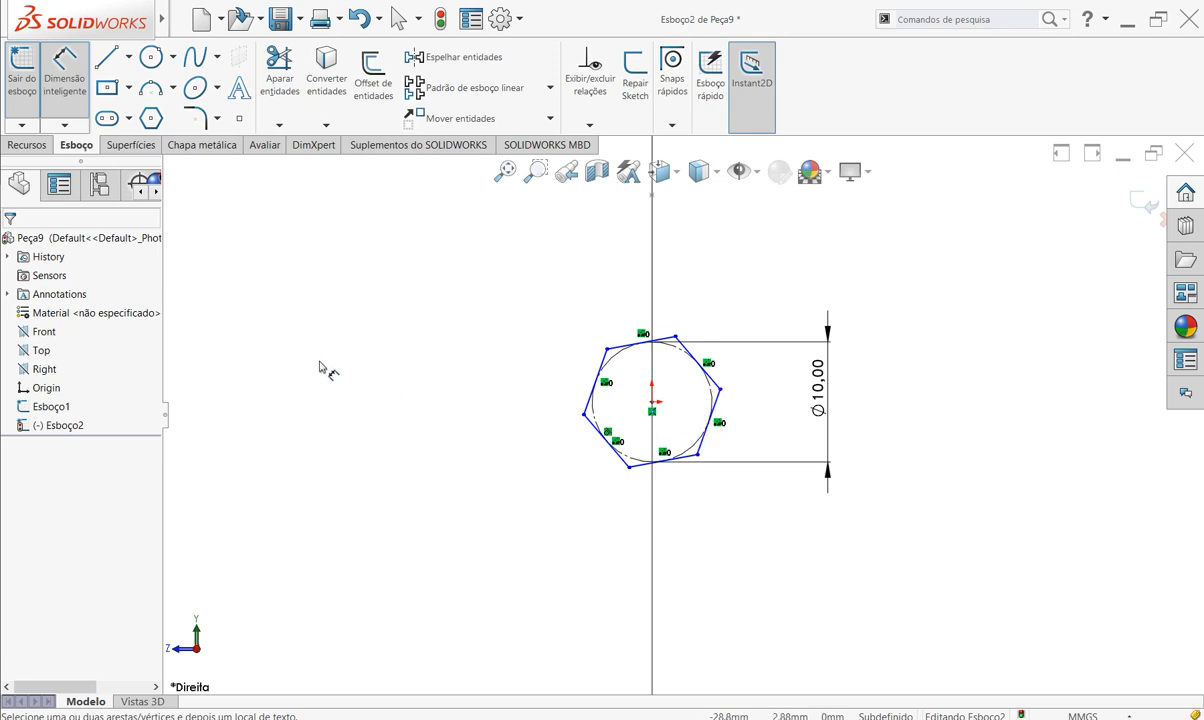
right_click(443, 371)
click(447, 382)
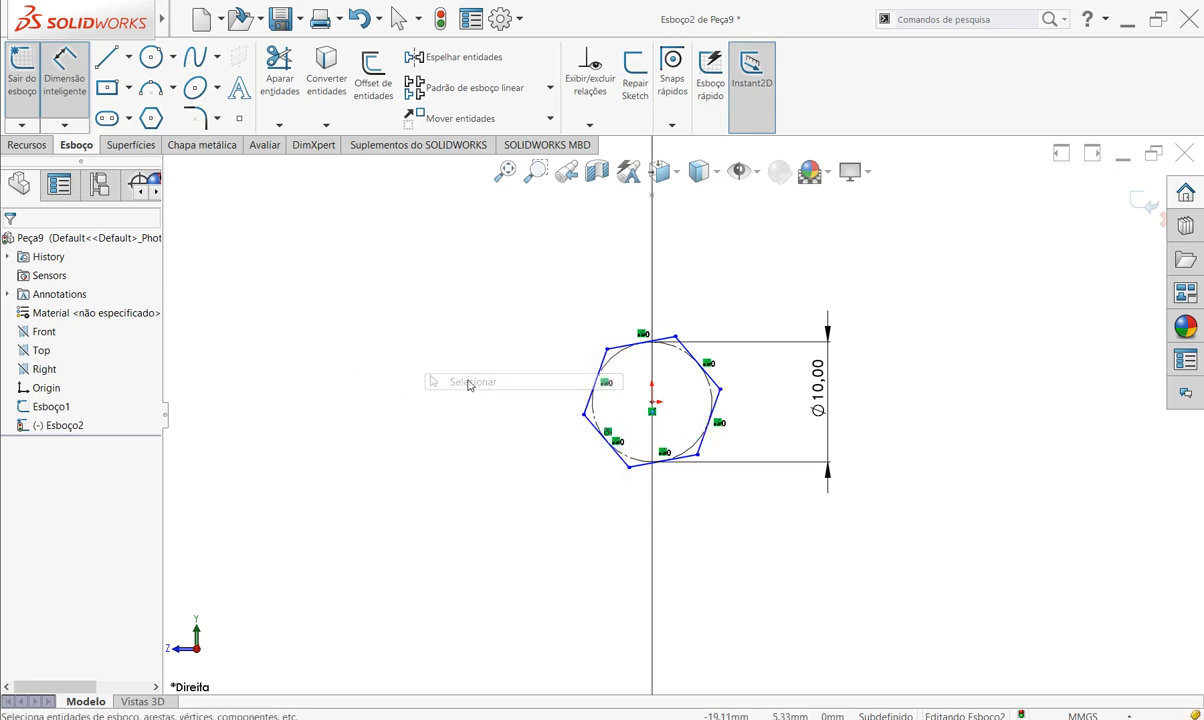
click(712, 398)
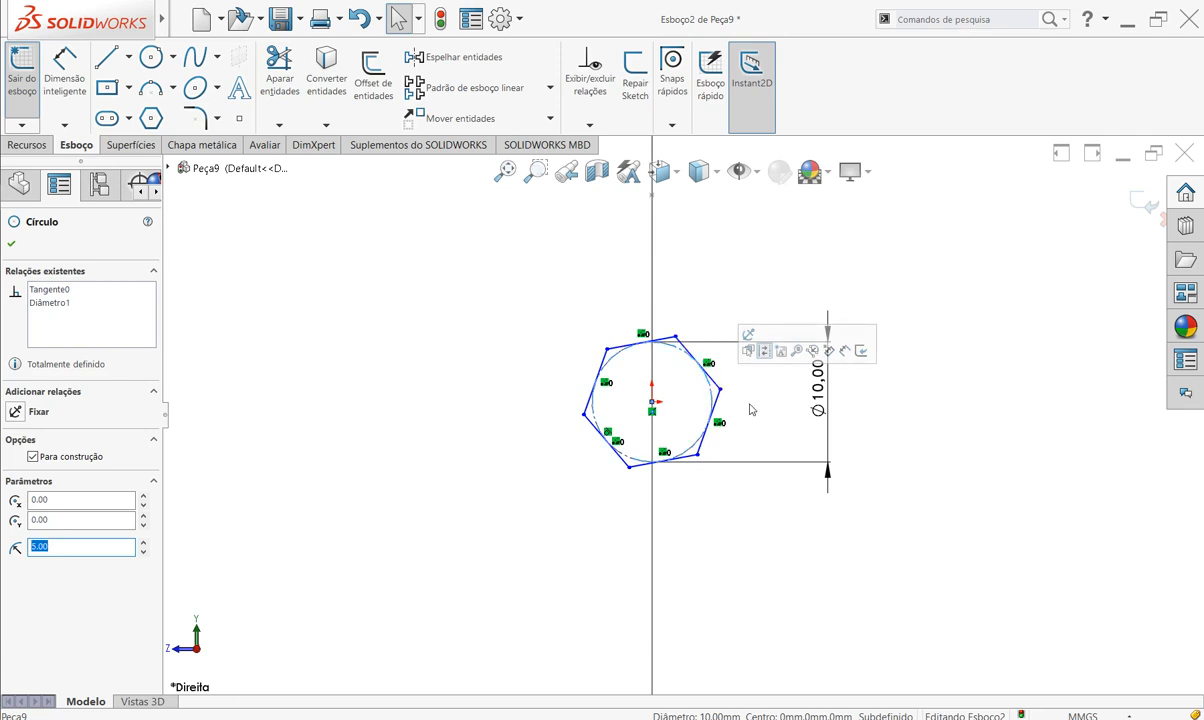
click(750, 408)
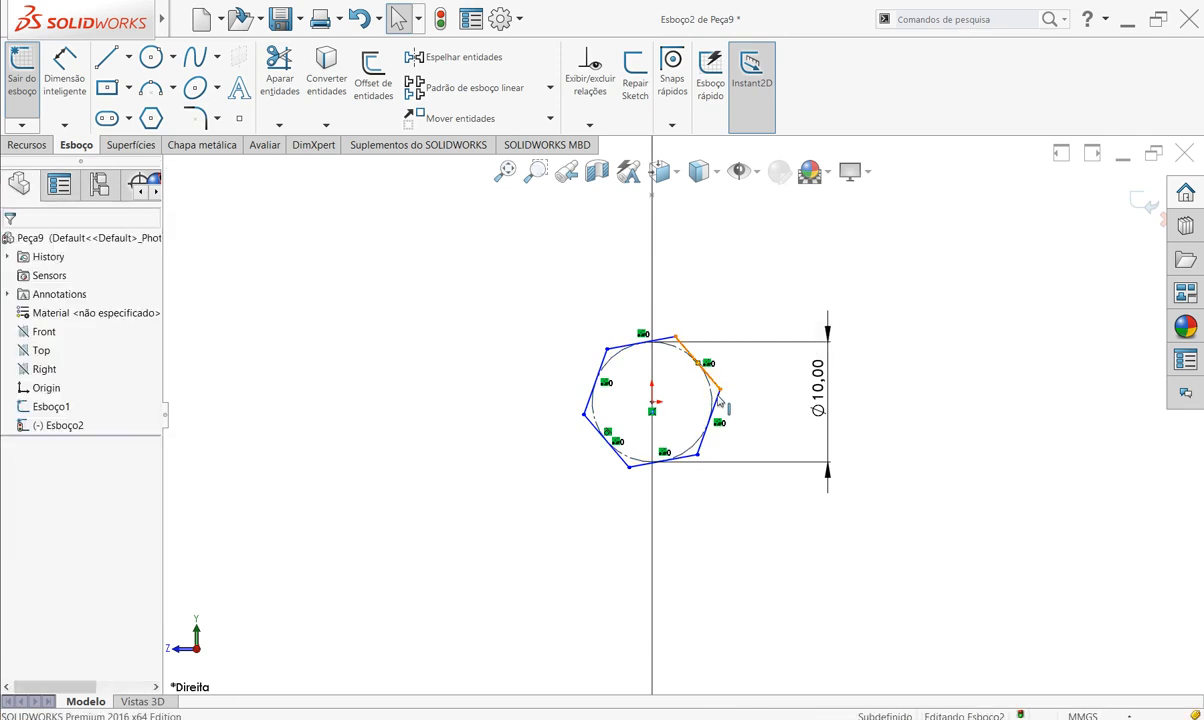
click(684, 345)
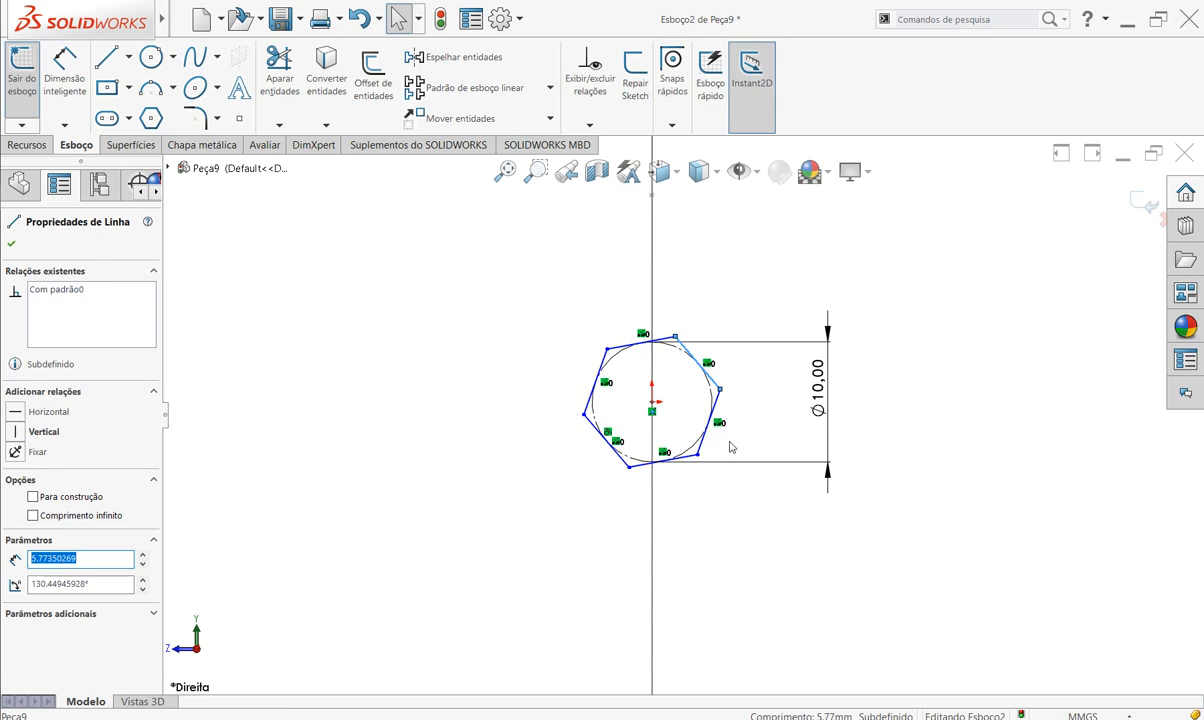
click(766, 548)
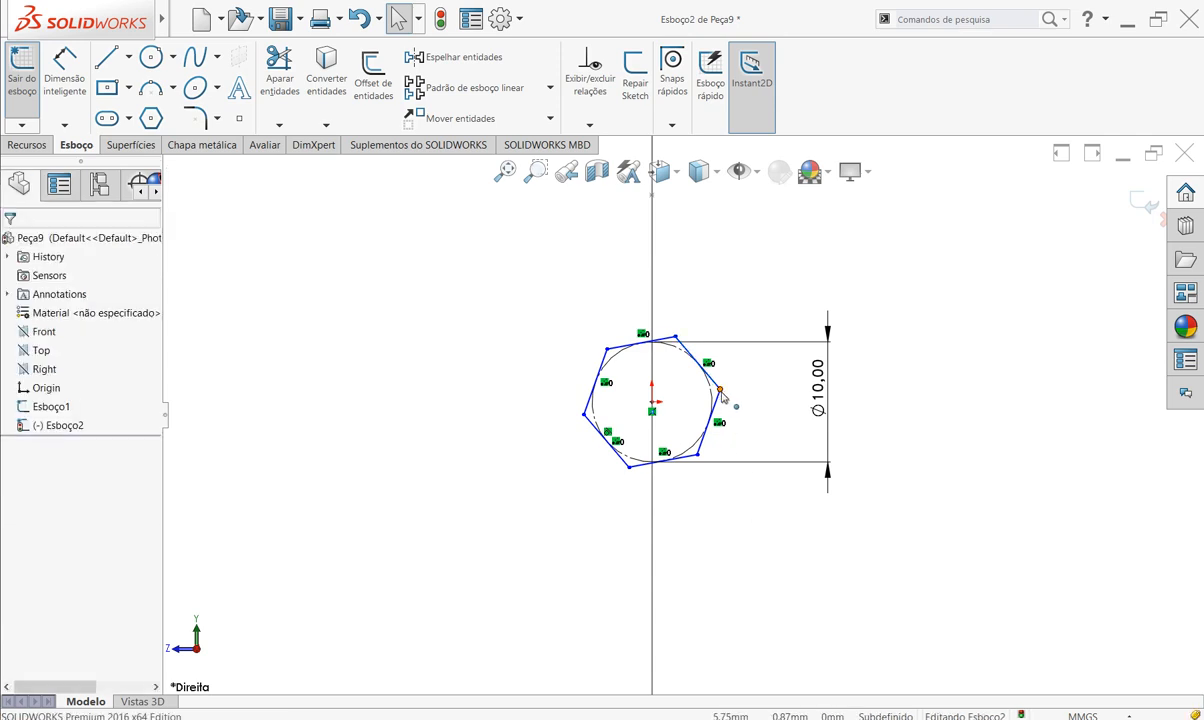
click(720, 389)
ctrl+click(584, 415)
click(662, 411)
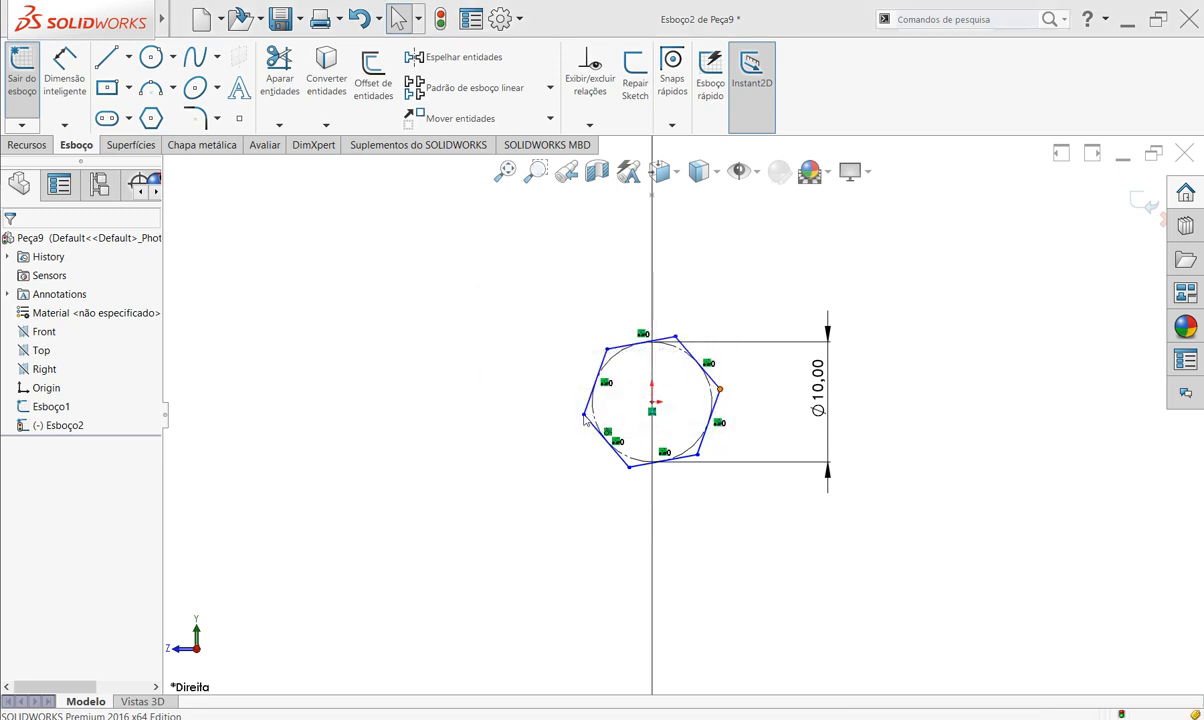
click(585, 415)
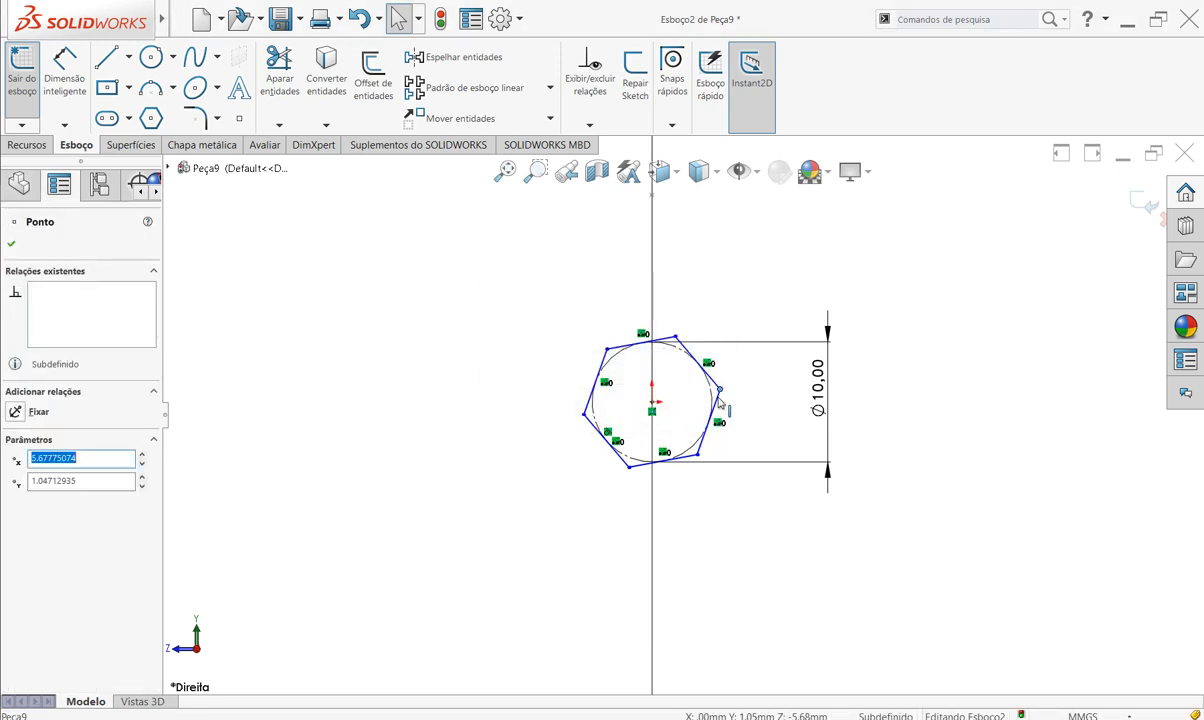
key(Escape)
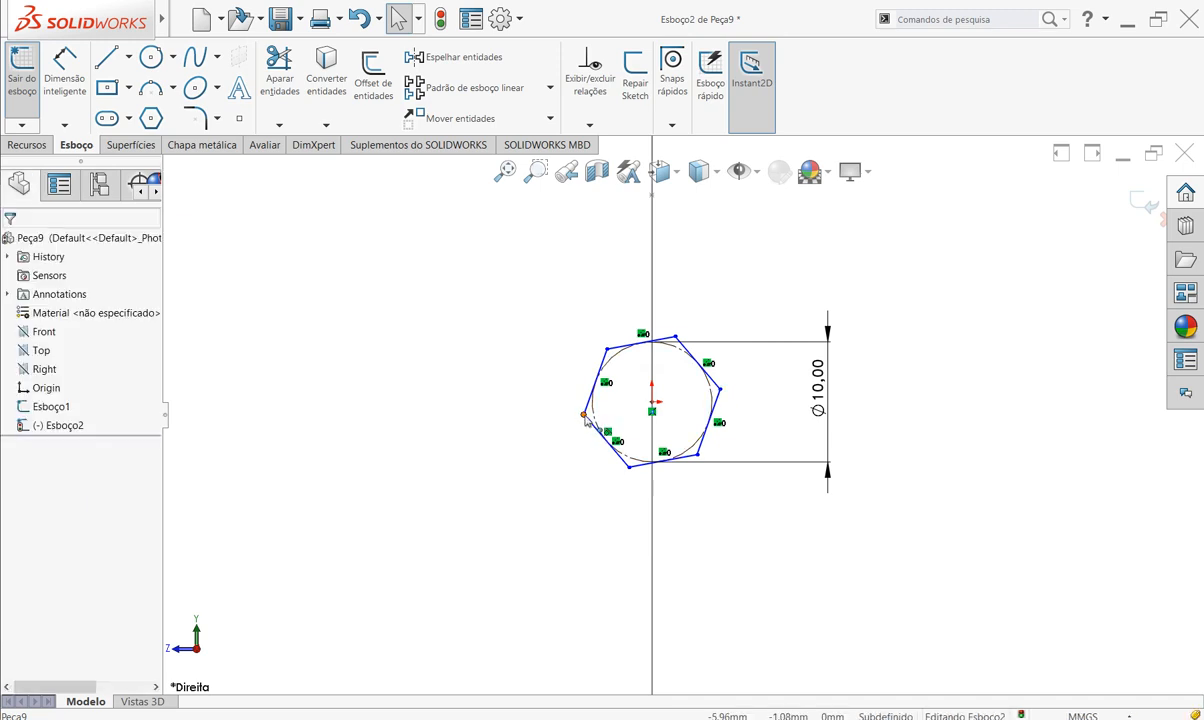
- Add a Horizontal relation between the hexagon's two opposite side vertices and exit the sketch
click(585, 415)
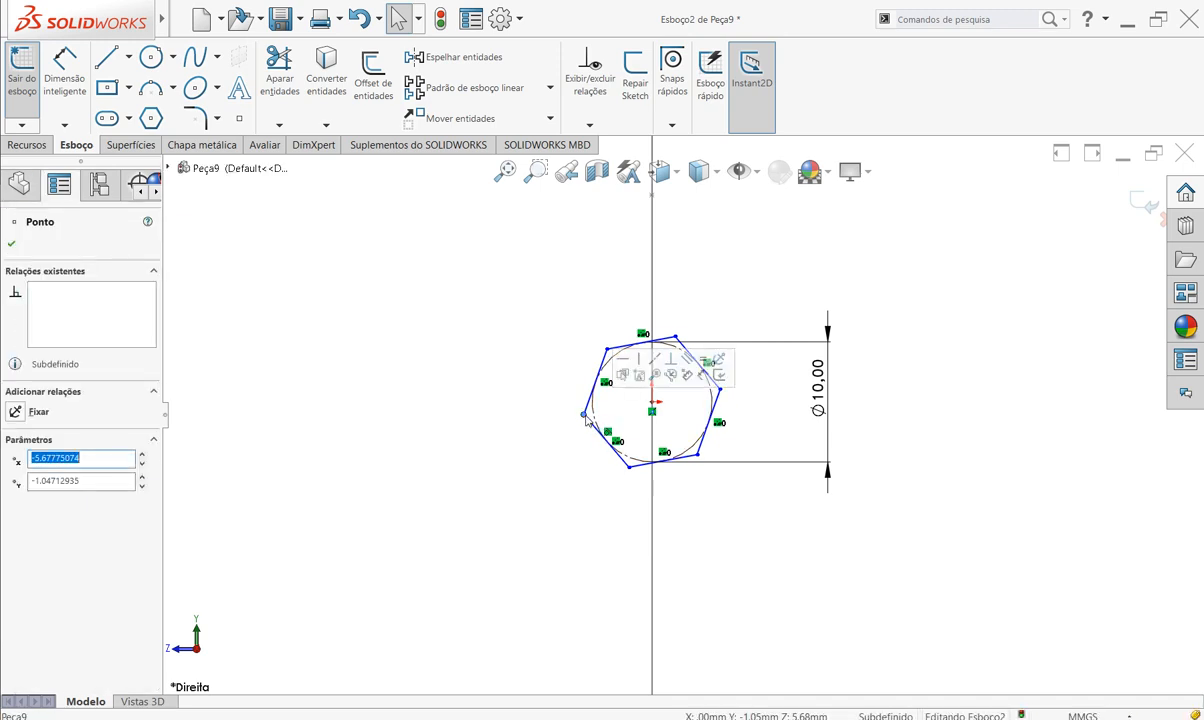
click(720, 391)
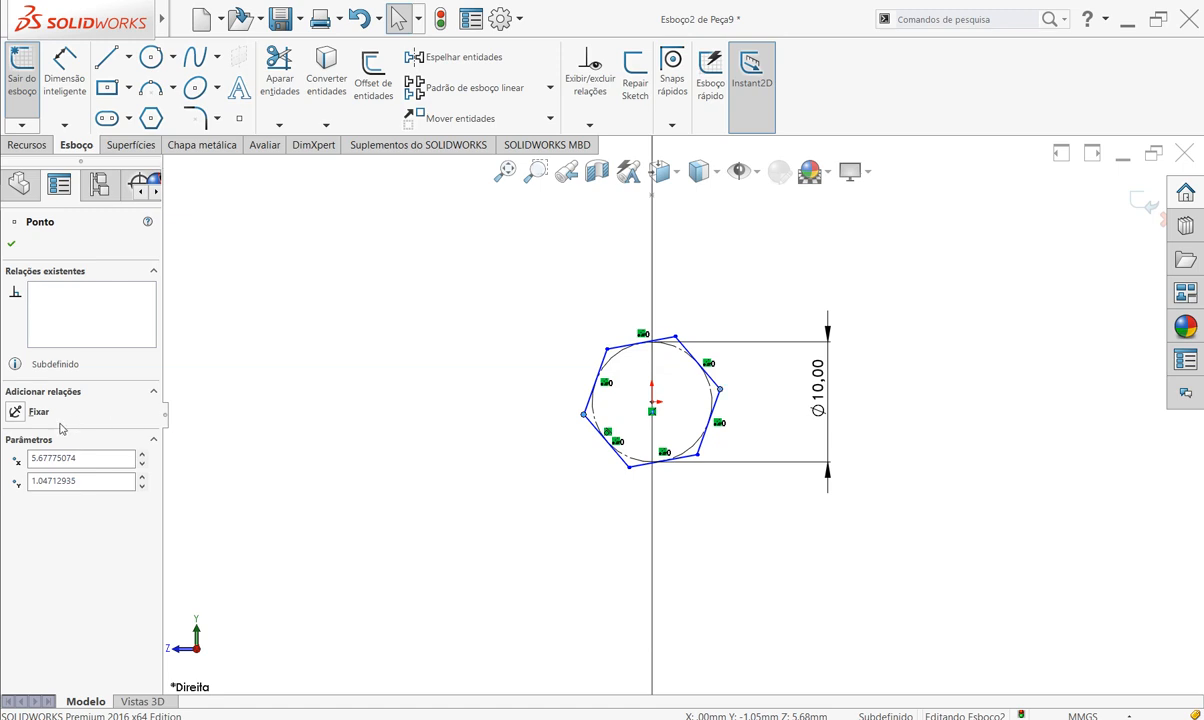
click(20, 480)
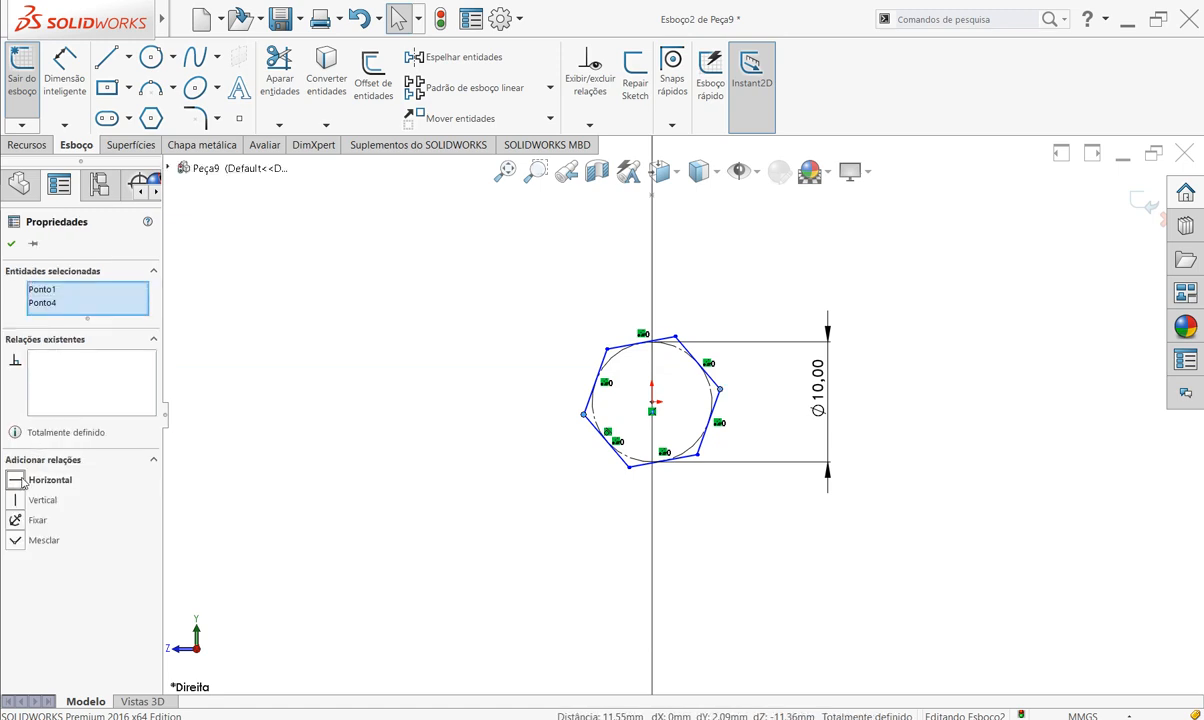
click(435, 395)
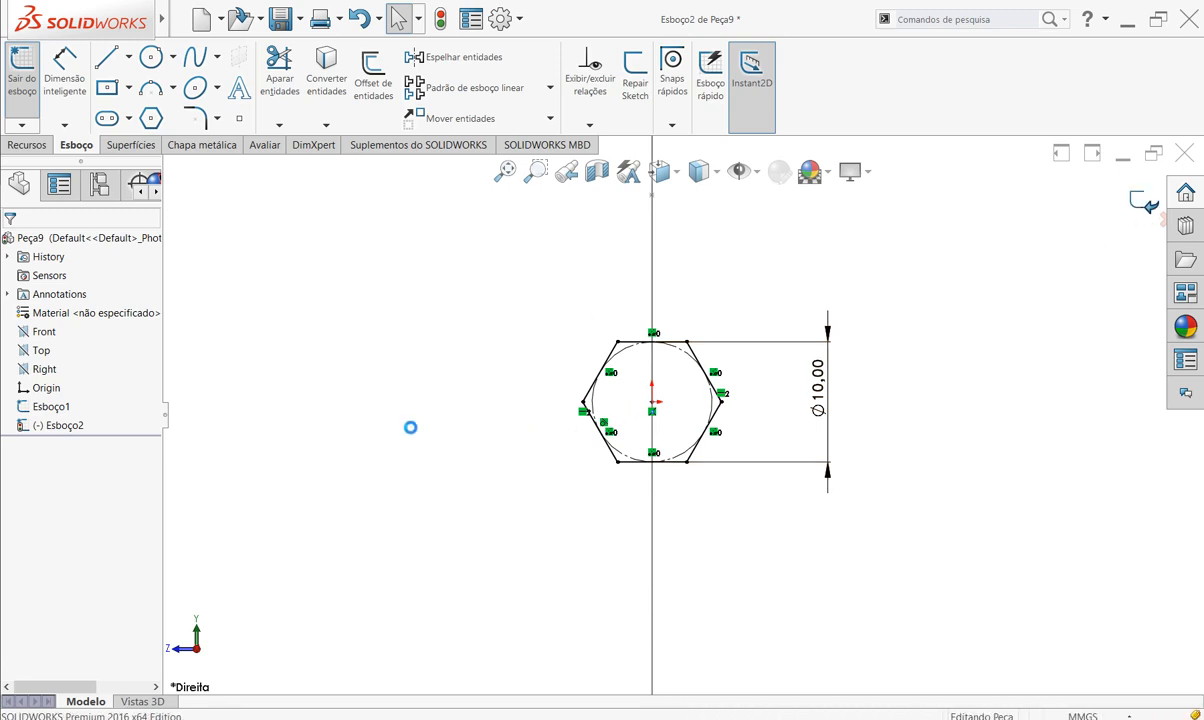
- Examine the hexagonal profile sketch and the spline path sketch, including where the path meets the profile's centre
middle_drag(572, 484, 611, 487)
scroll(617, 501, up, 11)
scroll(588, 374, down, 2)
middle_drag(588, 374, 576, 539)
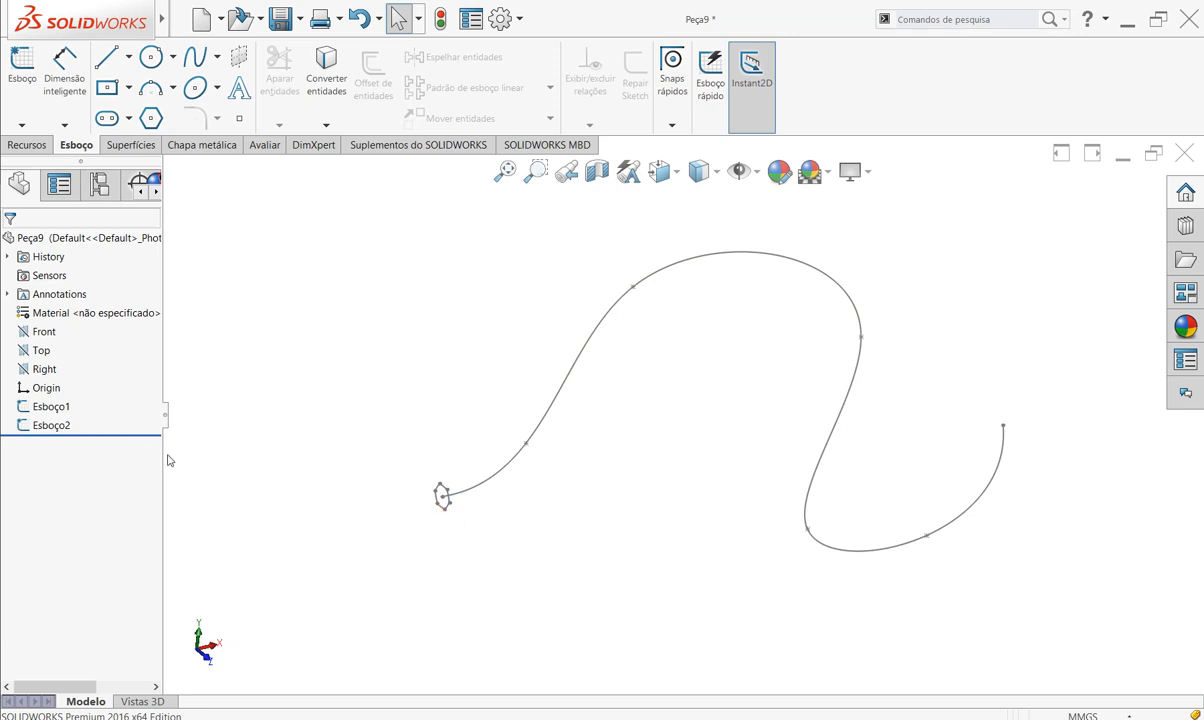
click(50, 426)
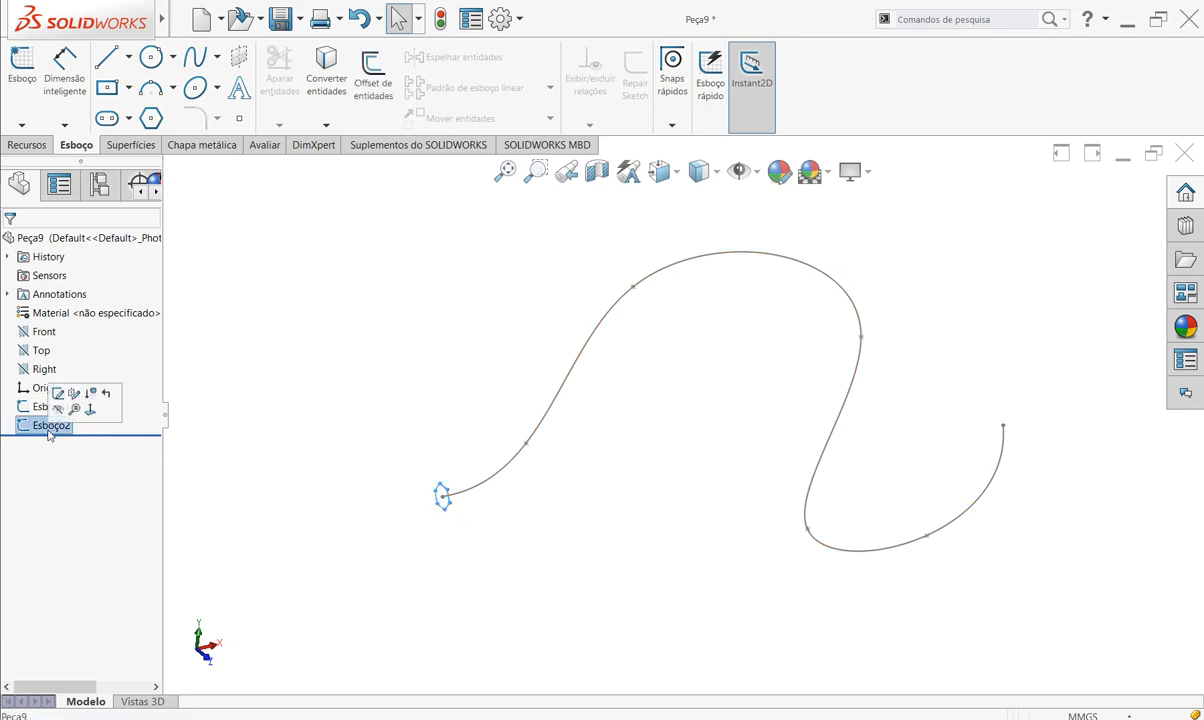
click(48, 406)
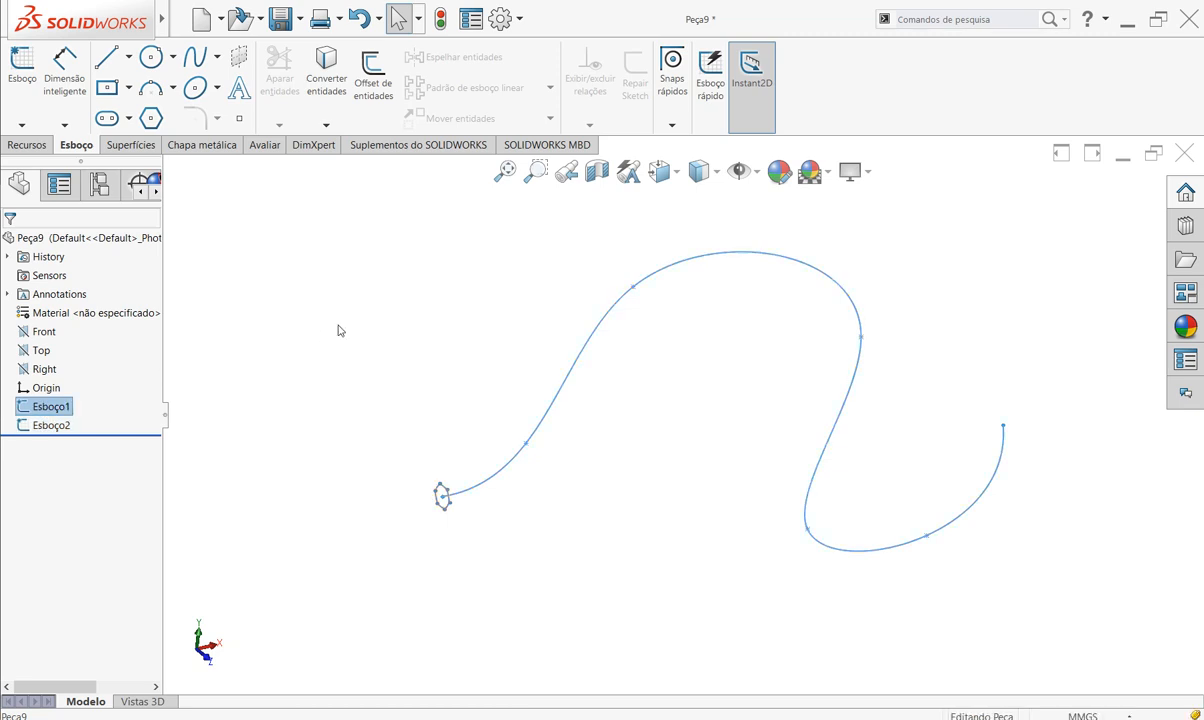
click(338, 330)
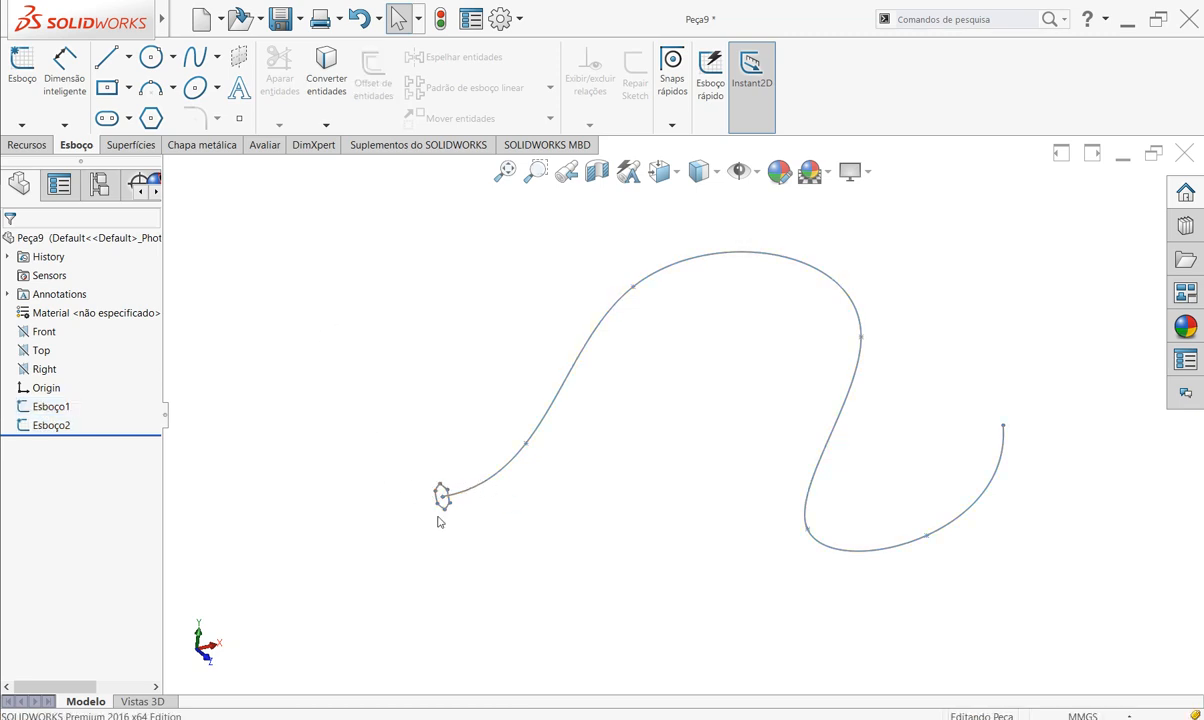
middle_drag(588, 513, 481, 508)
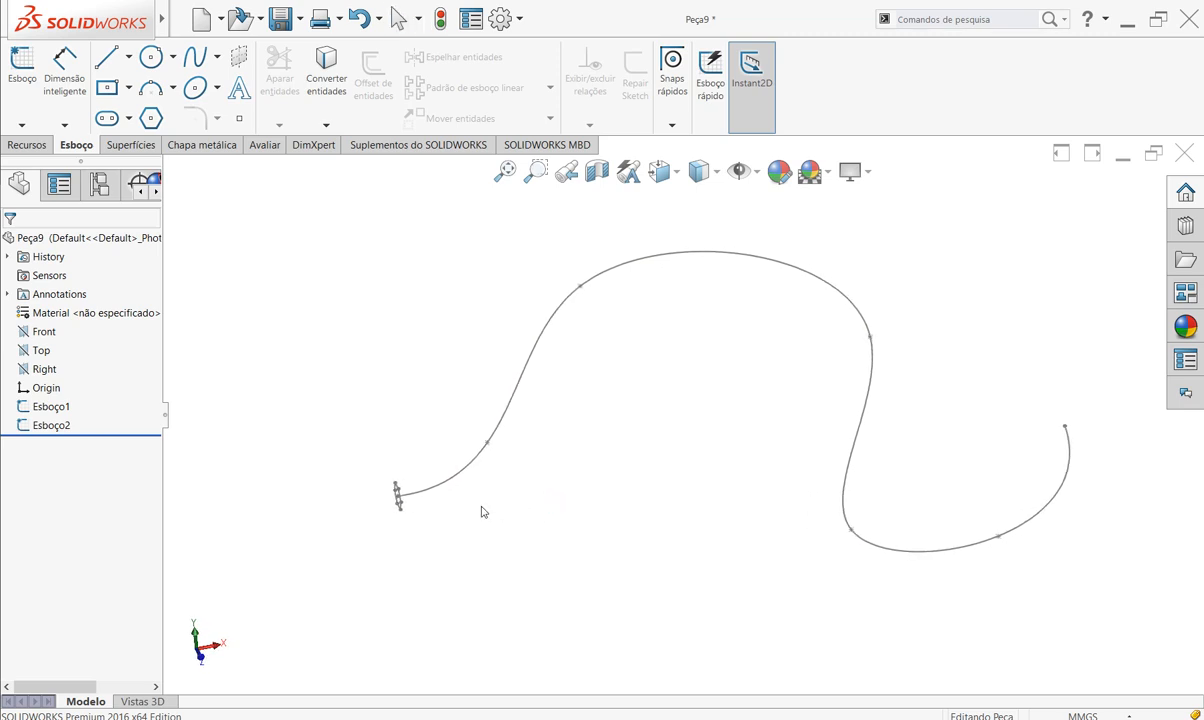
scroll(428, 489, down, 5)
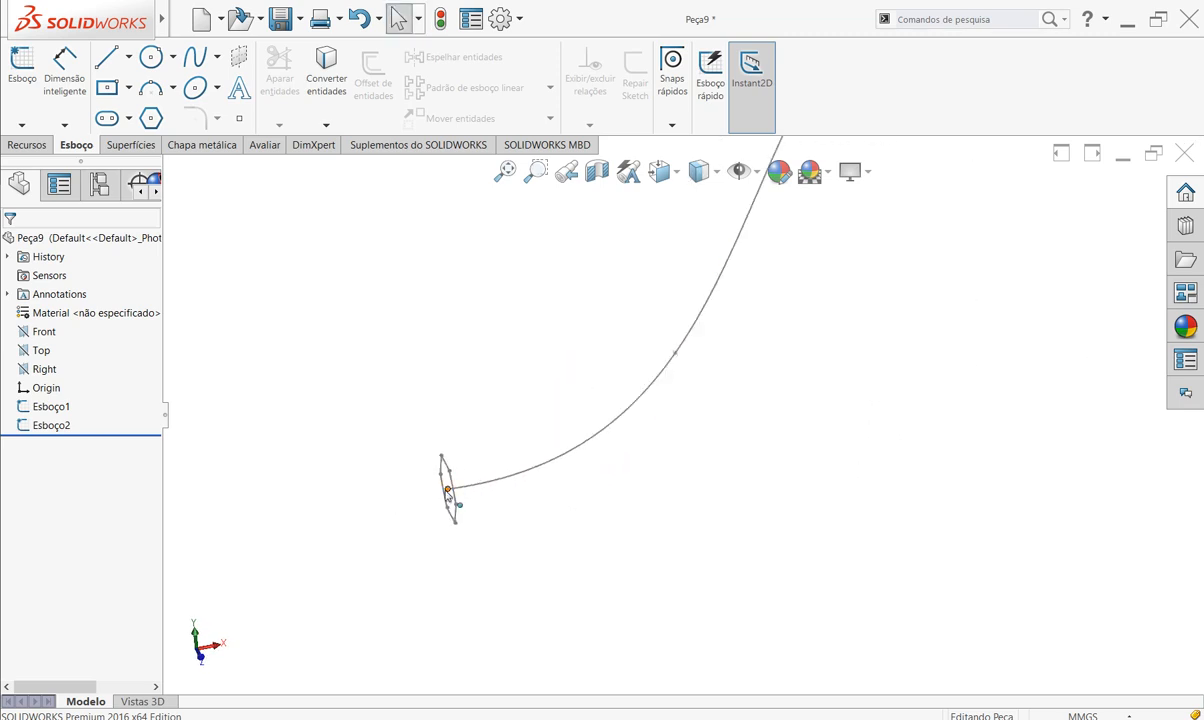
scroll(502, 497, up, 5)
scroll(985, 262, up, 2)
scroll(980, 265, down, 2)
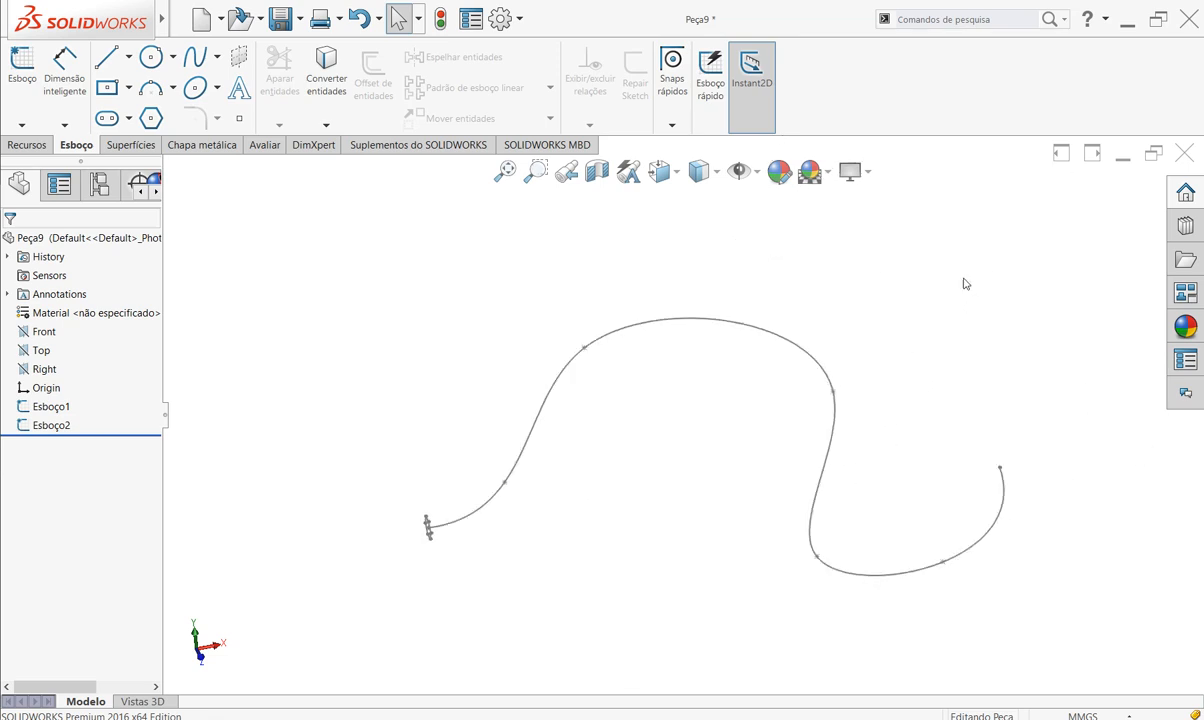
- Sweep the hexagonal profile sketch along the spline path sketch to make a solid
click(27, 145)
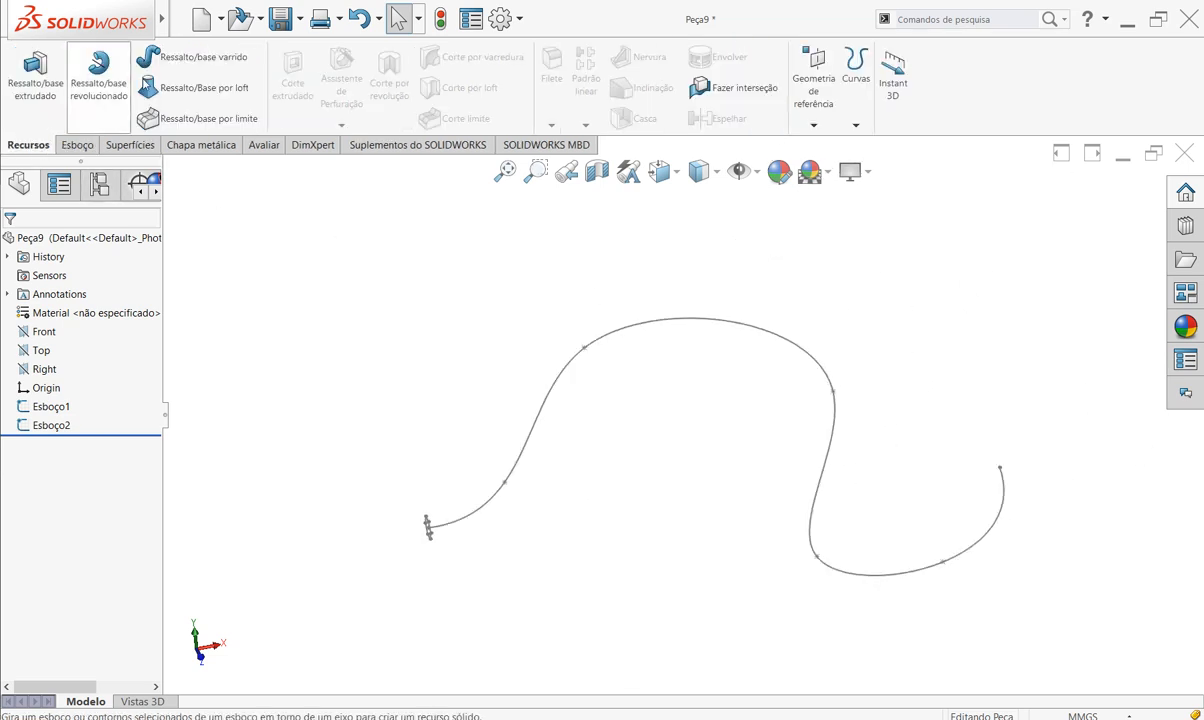
click(203, 59)
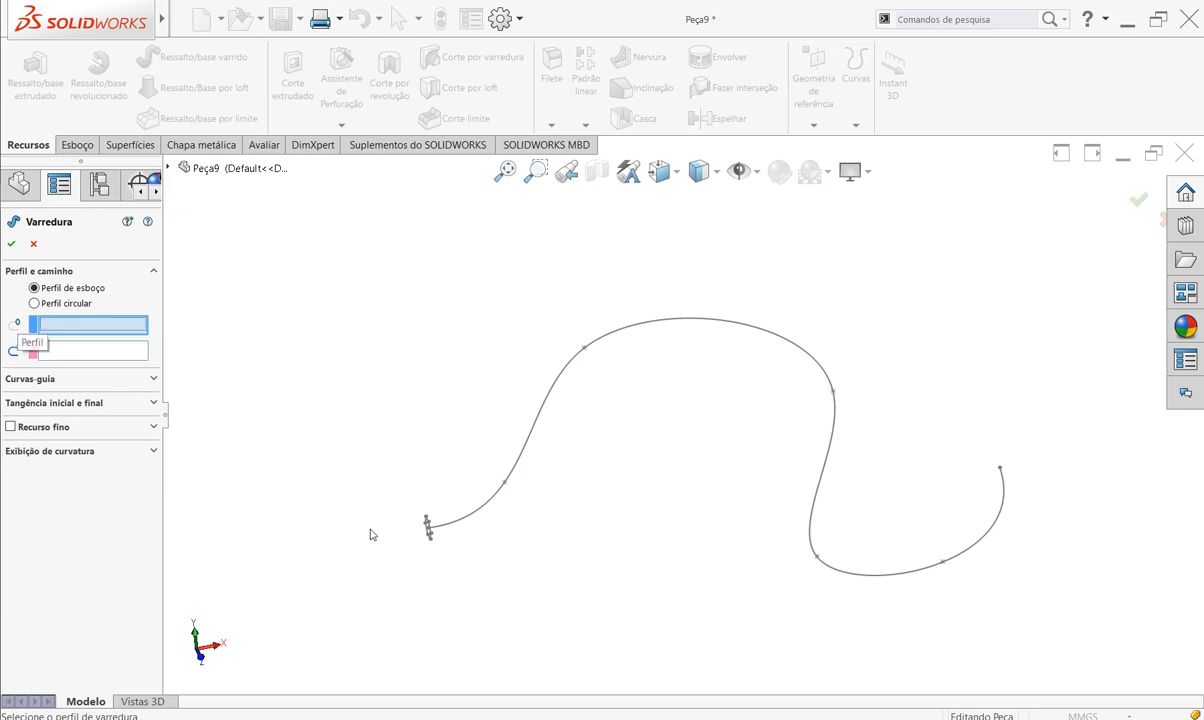
scroll(420, 515, down, 8)
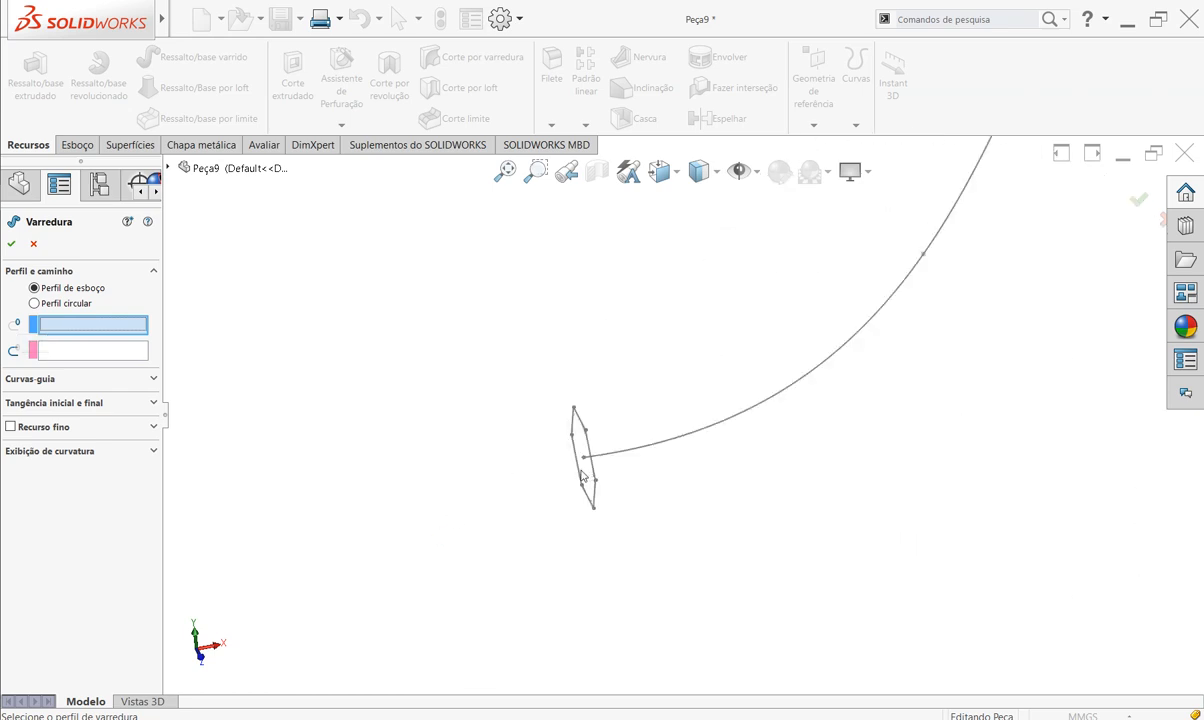
click(578, 477)
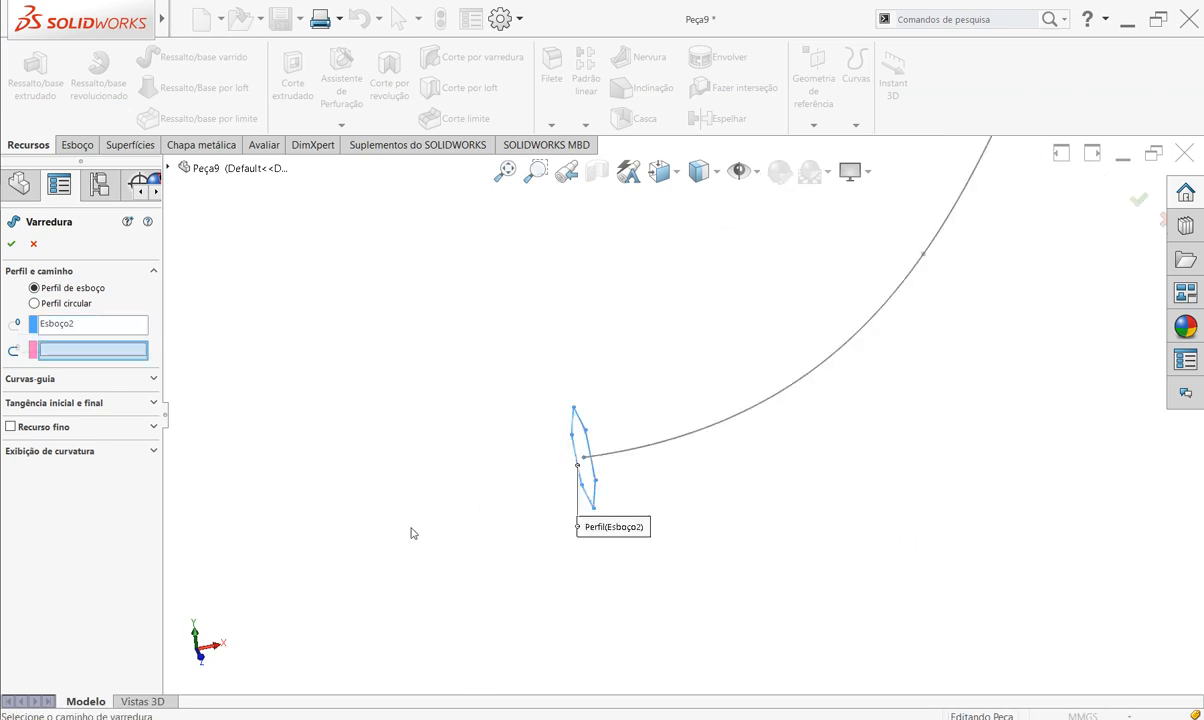
scroll(410, 531, up, 5)
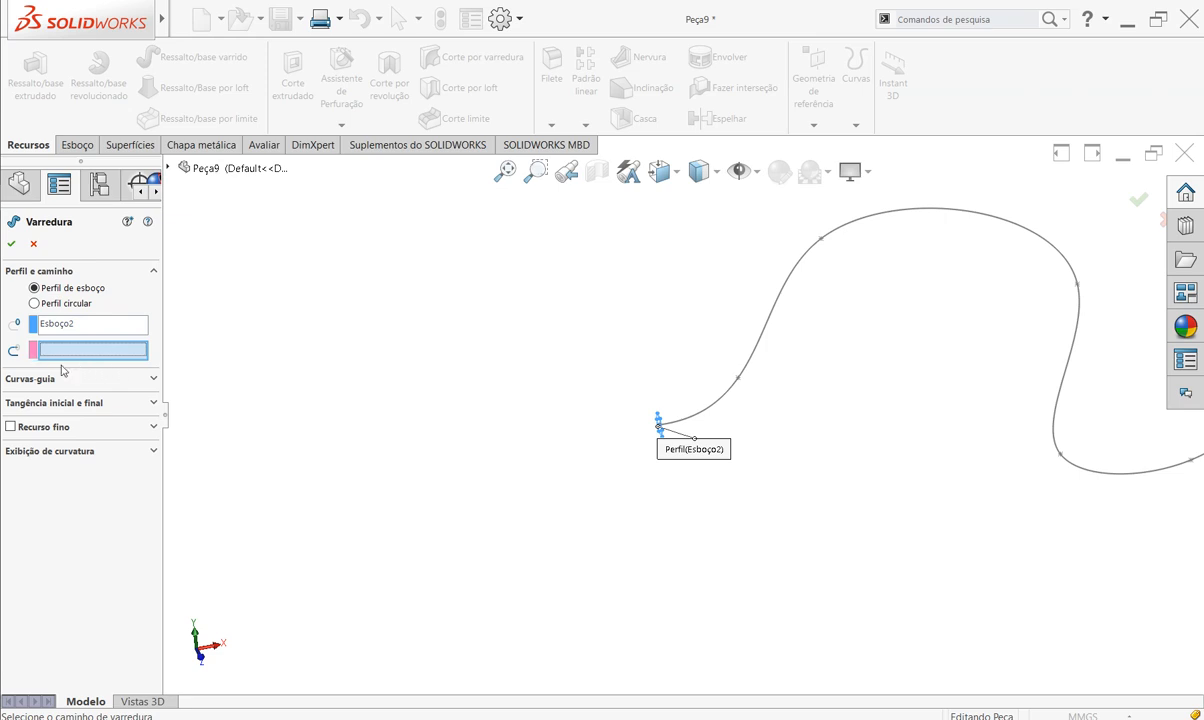
scroll(684, 410, up, 3)
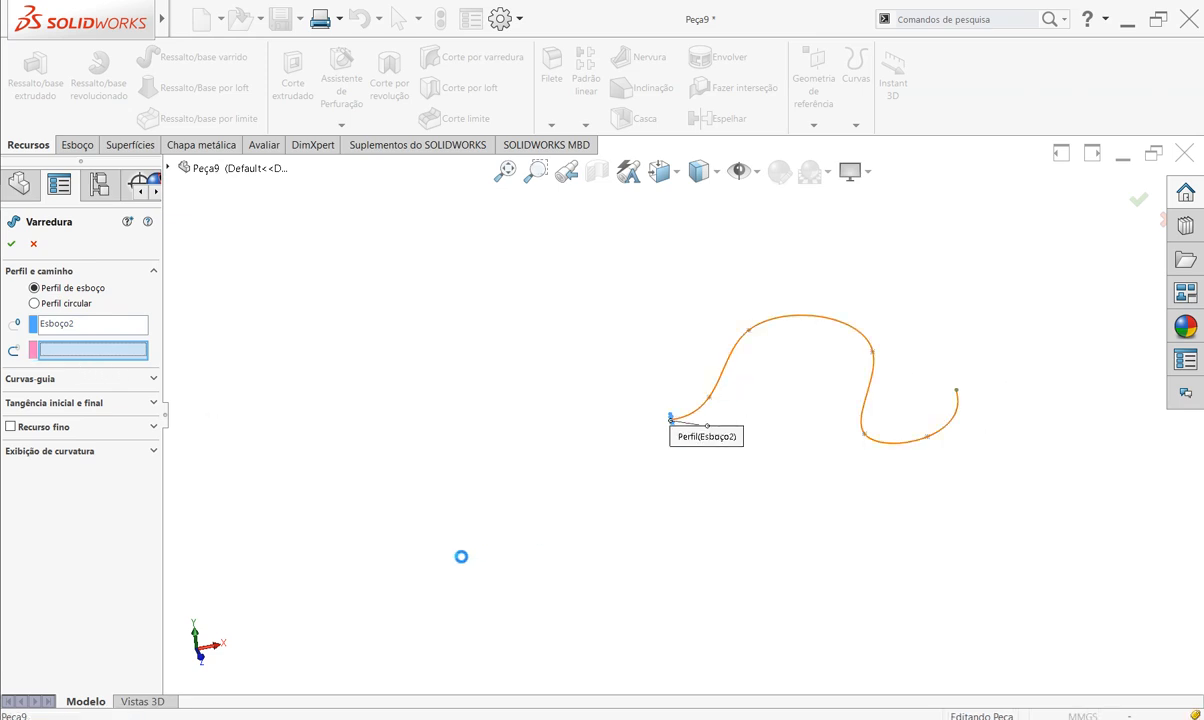
scroll(700, 403, down, 3)
scroll(698, 399, down, 5)
middle_drag(621, 473, 643, 474)
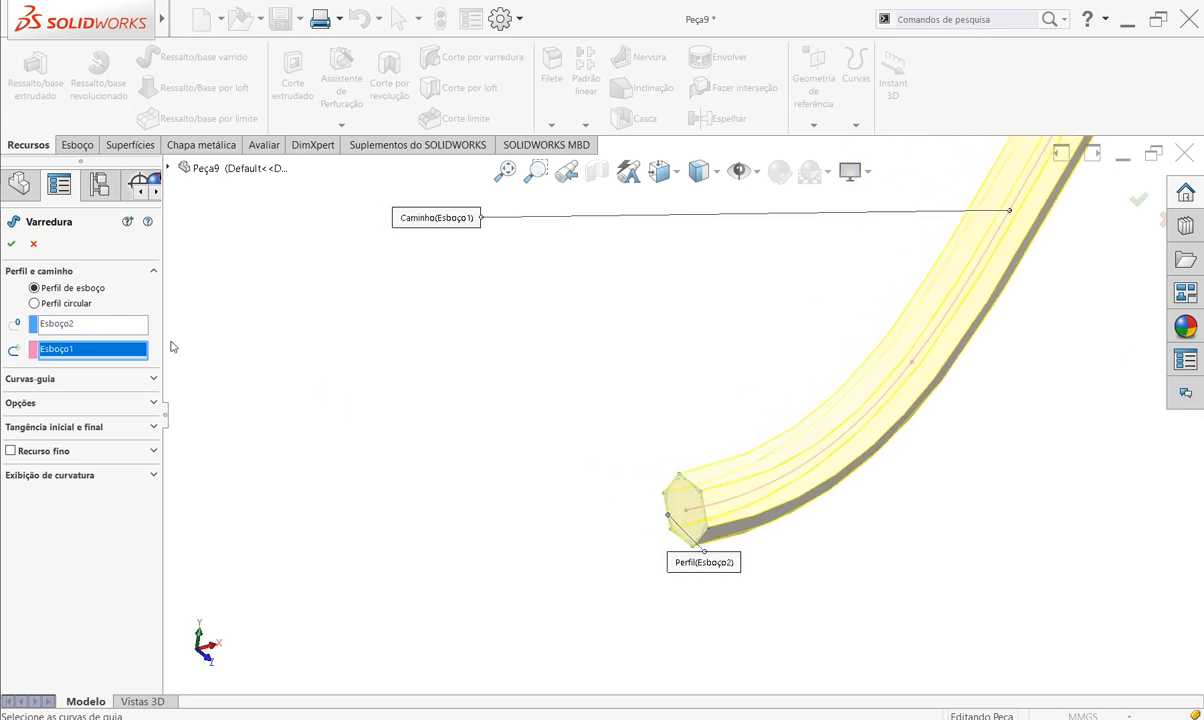
click(12, 244)
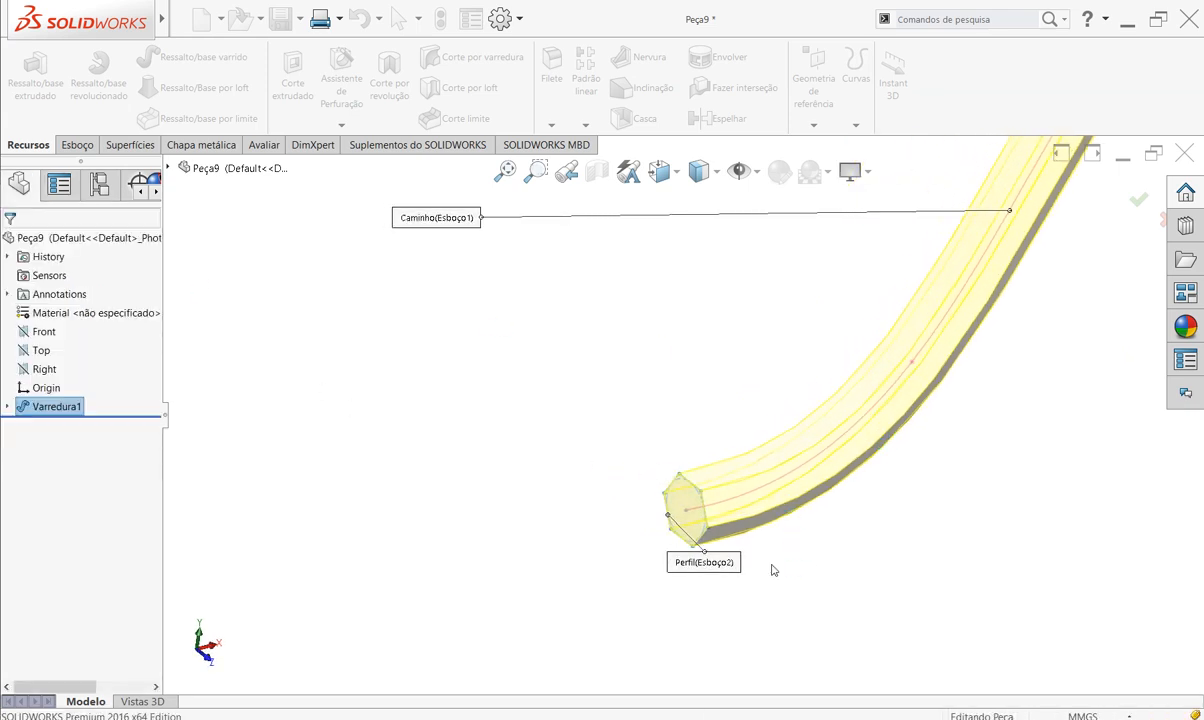
- Open the sweep's spline path sketch for editing to review it, and exit the sketch
scroll(772, 565, up, 5)
middle_drag(747, 419, 900, 484)
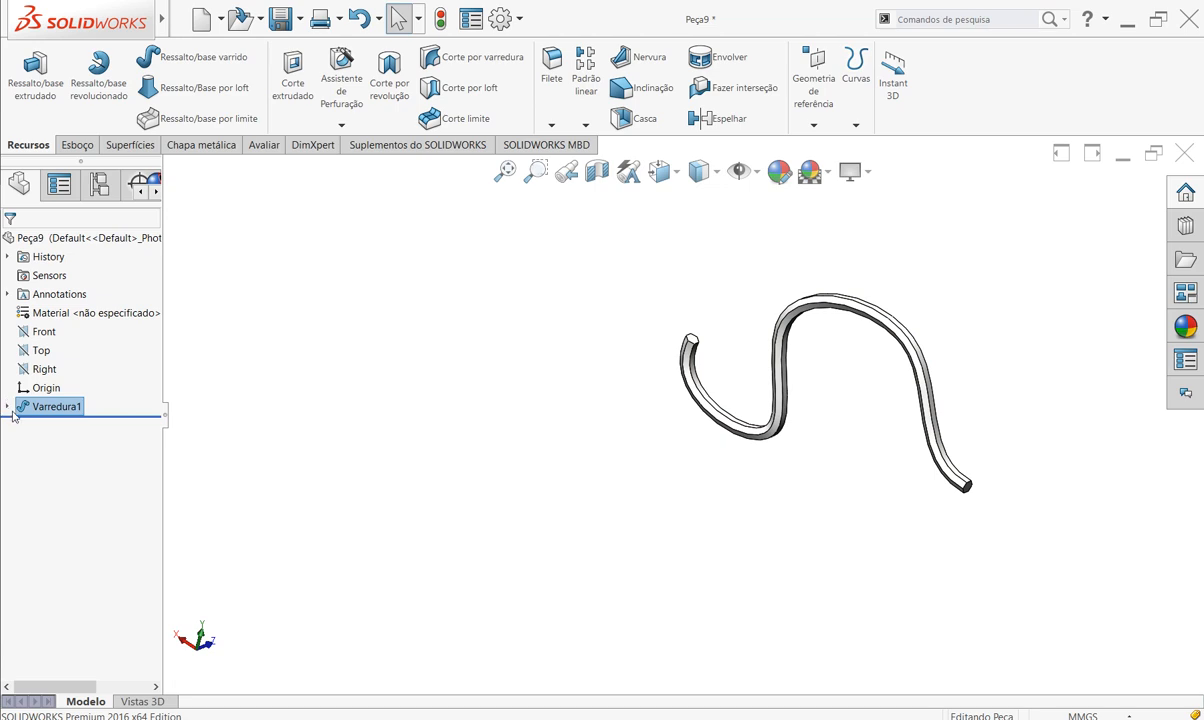
click(8, 406)
click(67, 445)
click(75, 405)
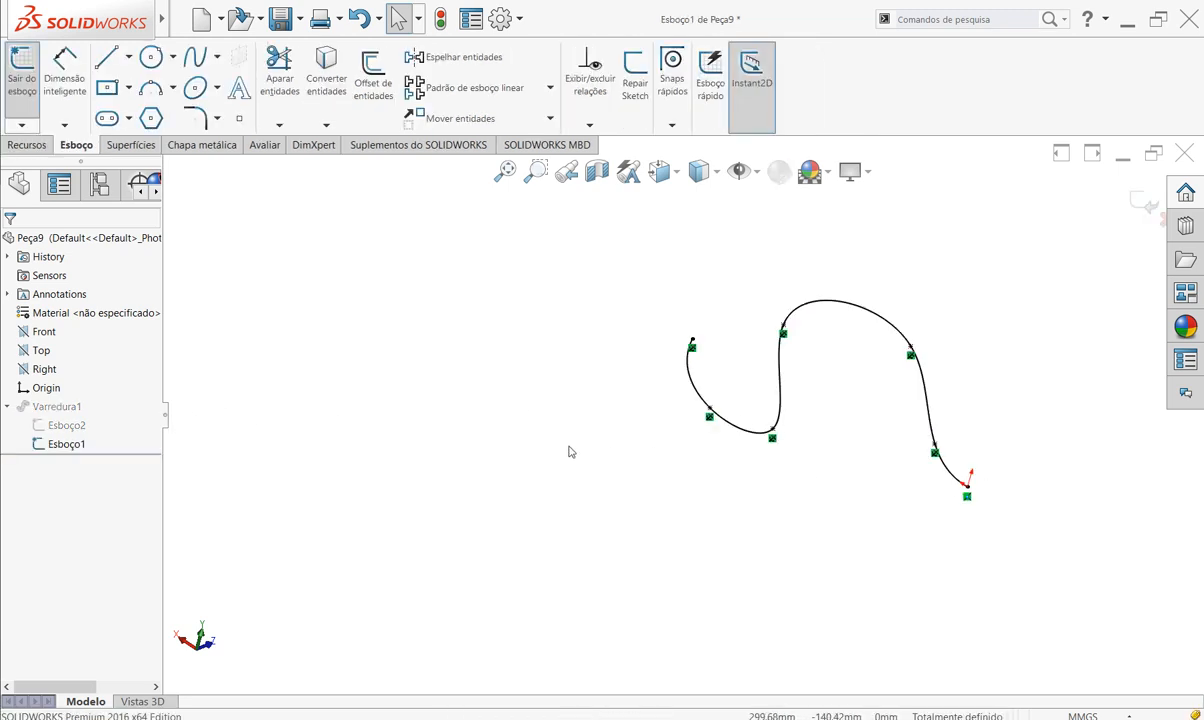
click(1143, 200)
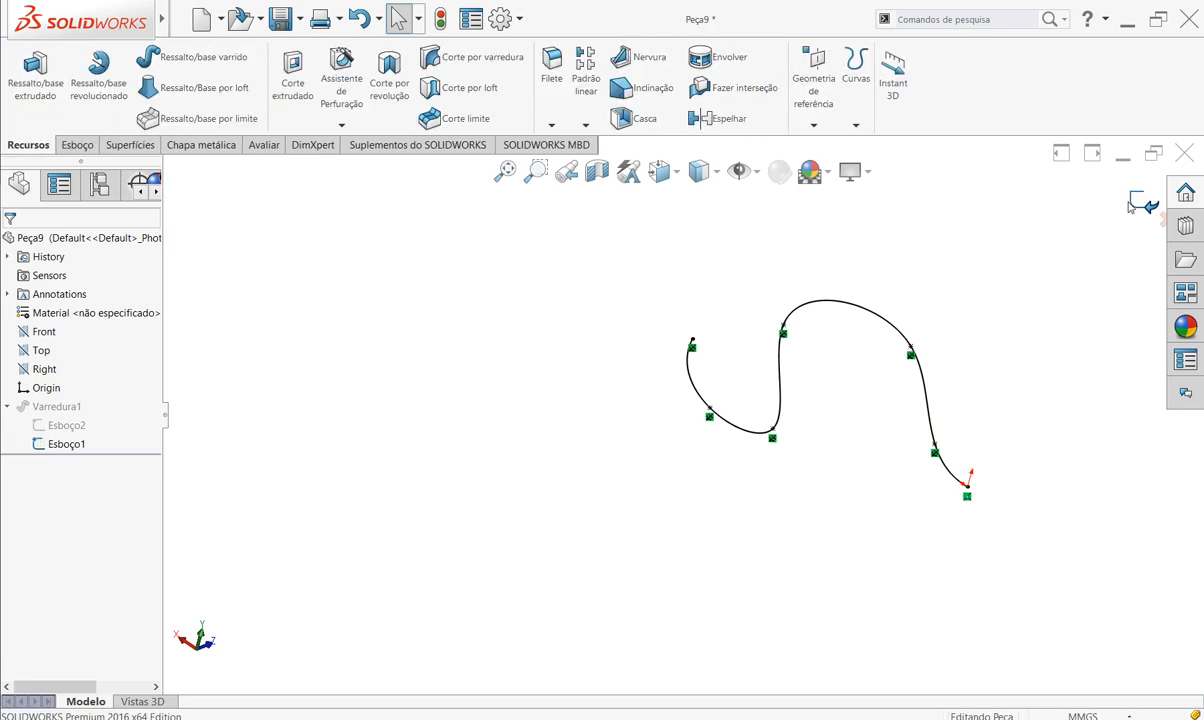
- Edit the sweep's profile sketch and delete the hexagon with its inscribed circle and diameter dimension
click(66, 425)
click(100, 386)
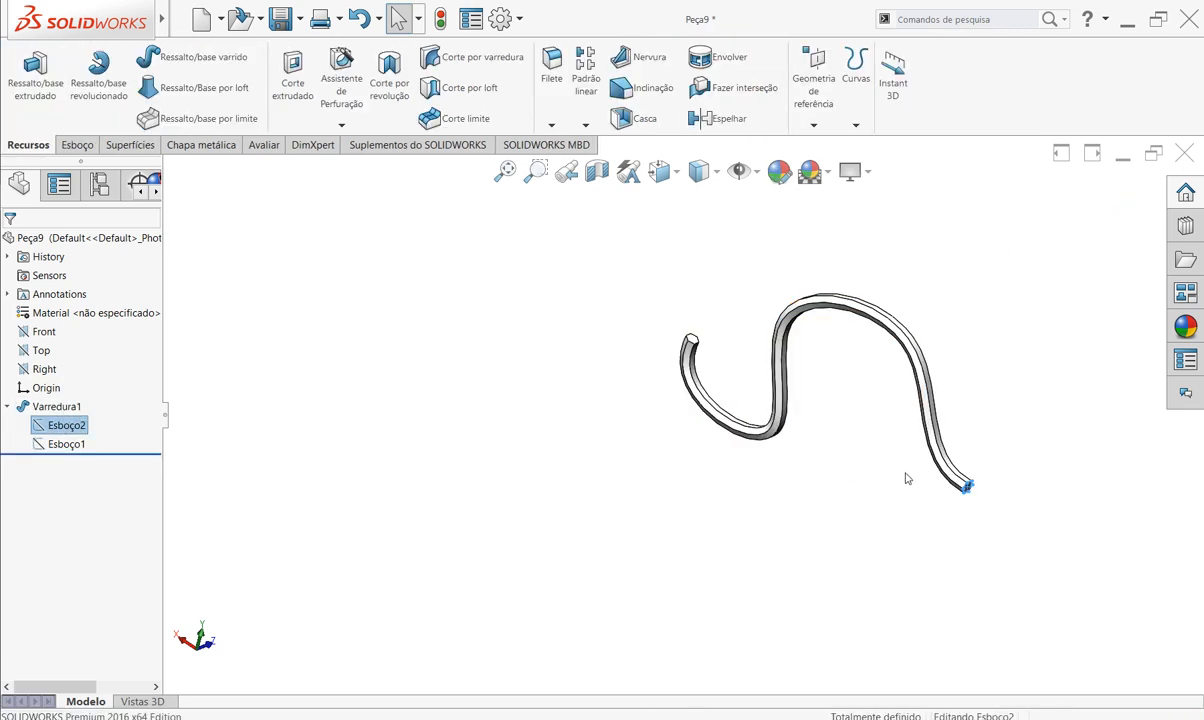
scroll(990, 500, down, 4)
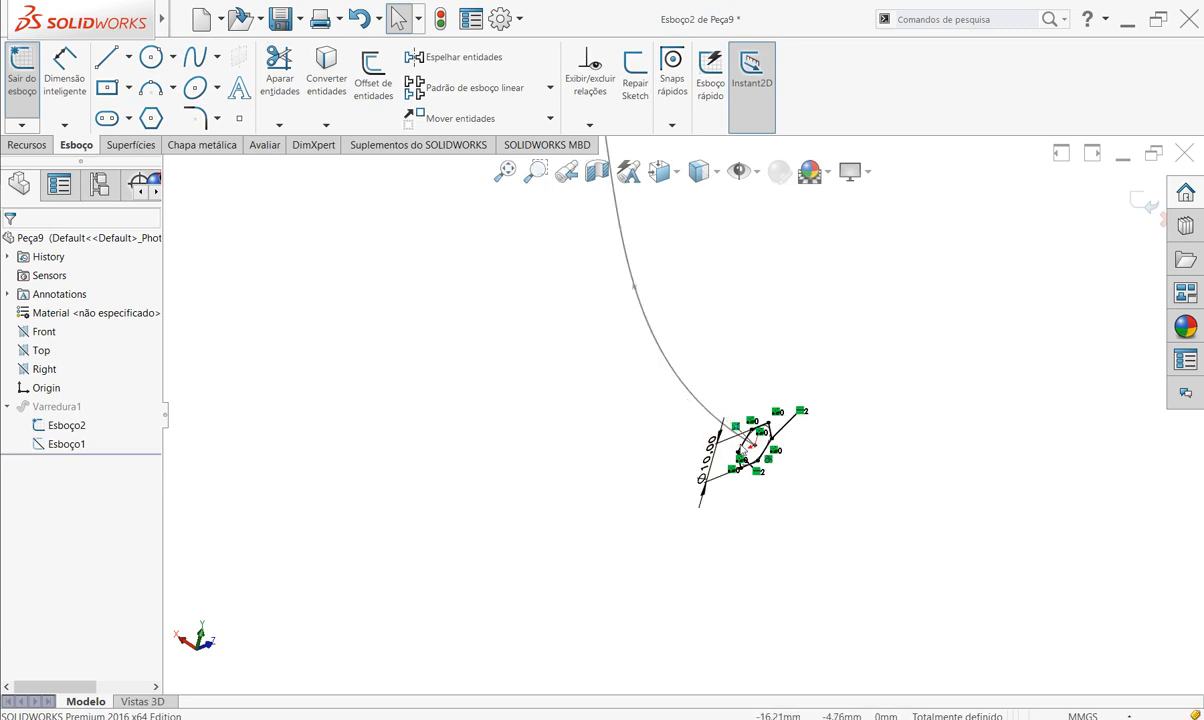
scroll(700, 445, down, 2)
drag(683, 310, 879, 535)
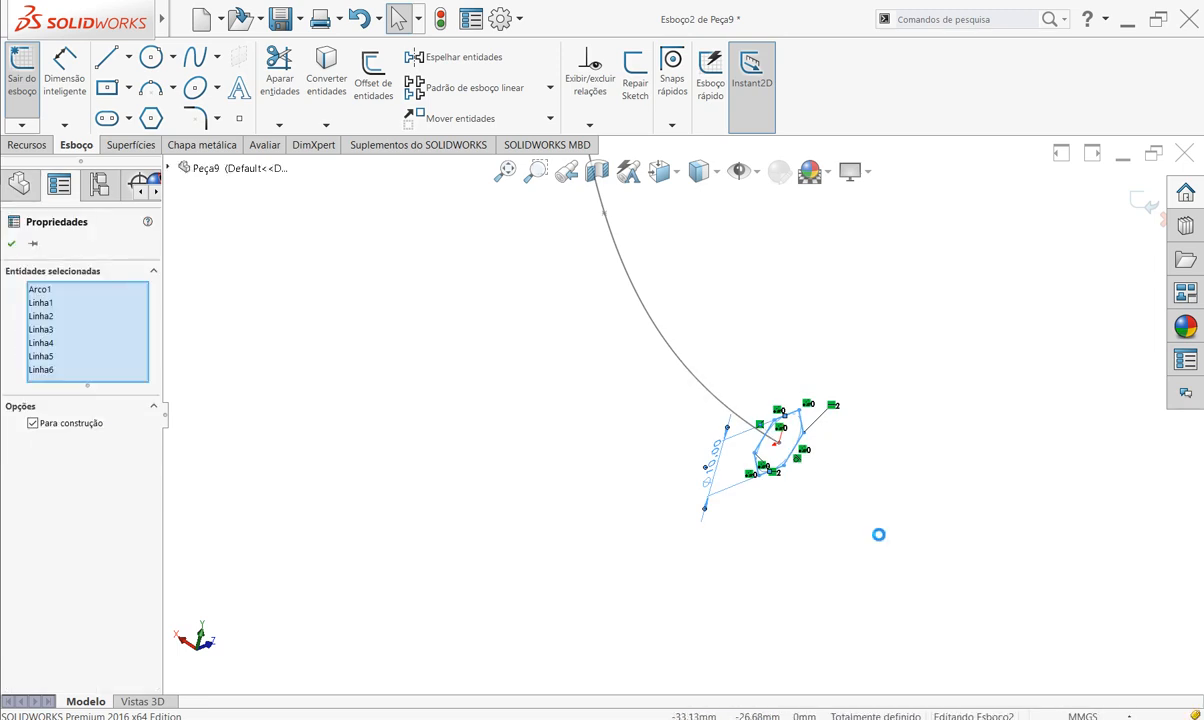
key(Delete)
- Try an eight-sided polygon profile centred on the origin, with an inscribed circle about 28 mm in diameter, and discard the sketch changes
click(152, 119)
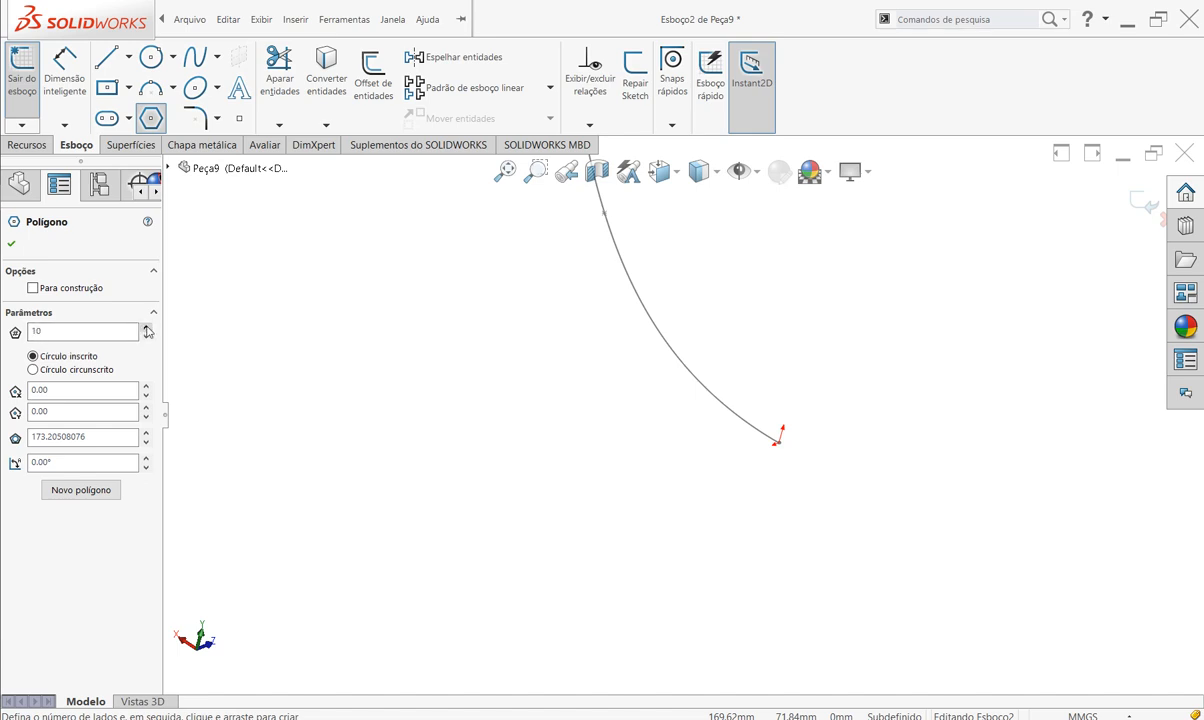
drag(781, 442, 824, 457)
middle_drag(870, 518, 783, 408)
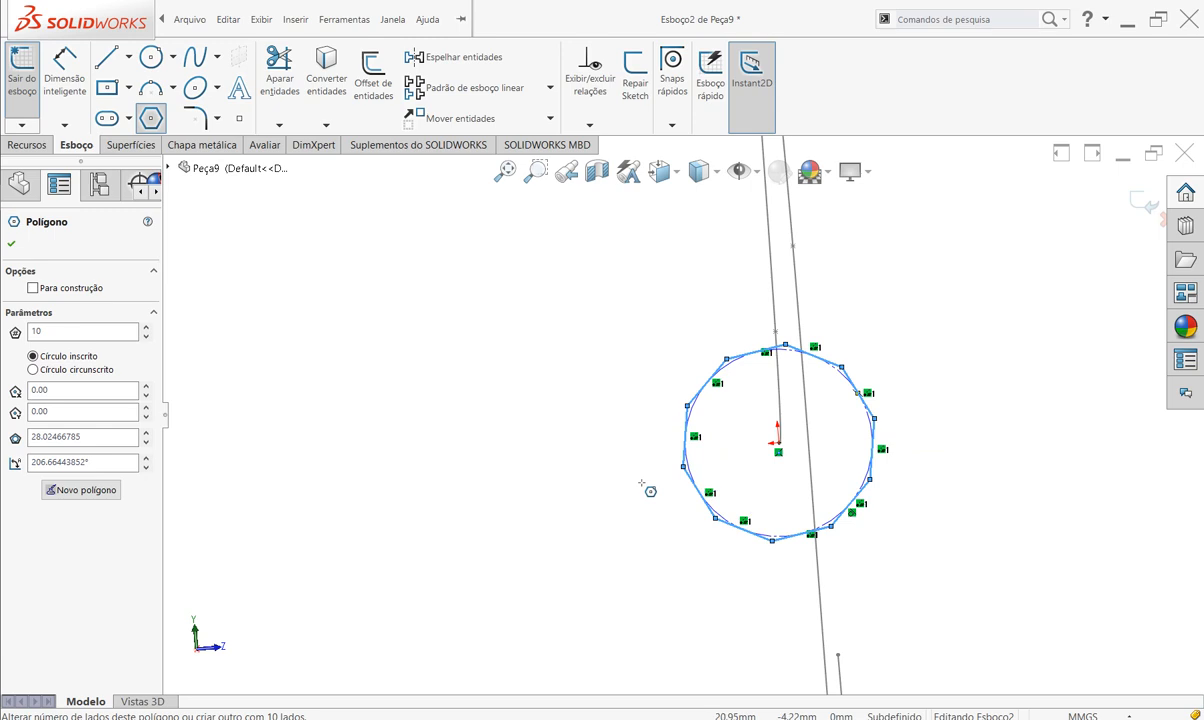
click(146, 338)
click(146, 338)
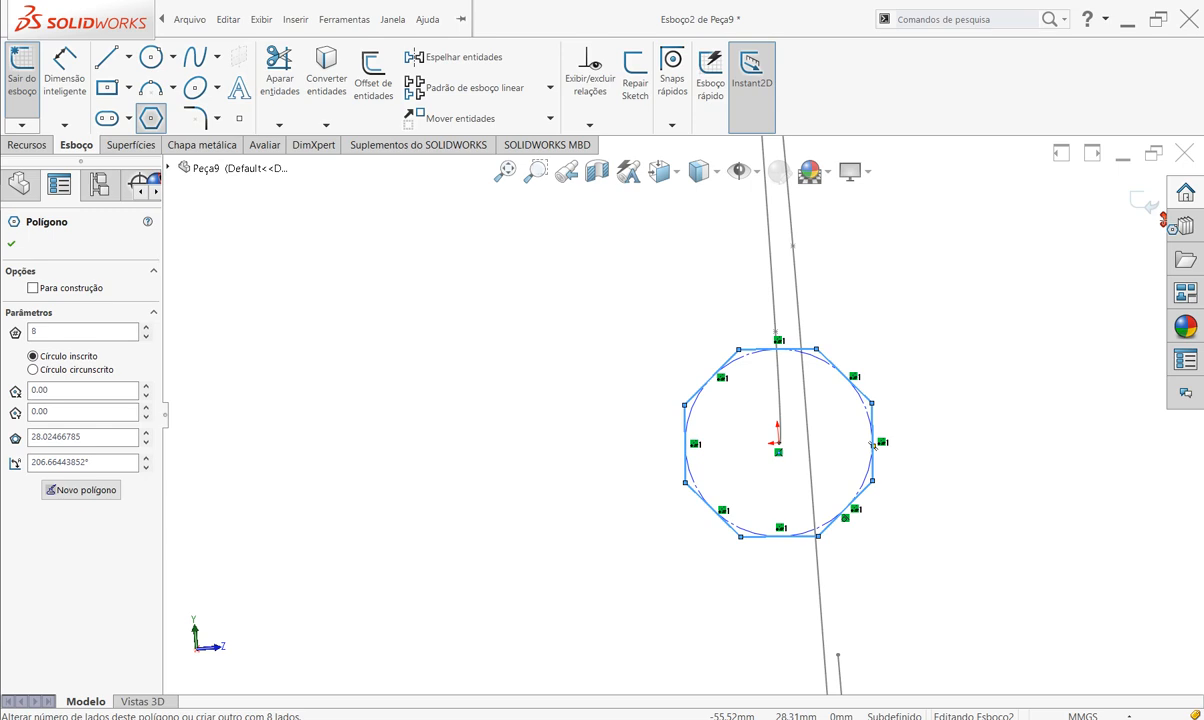
click(1153, 209)
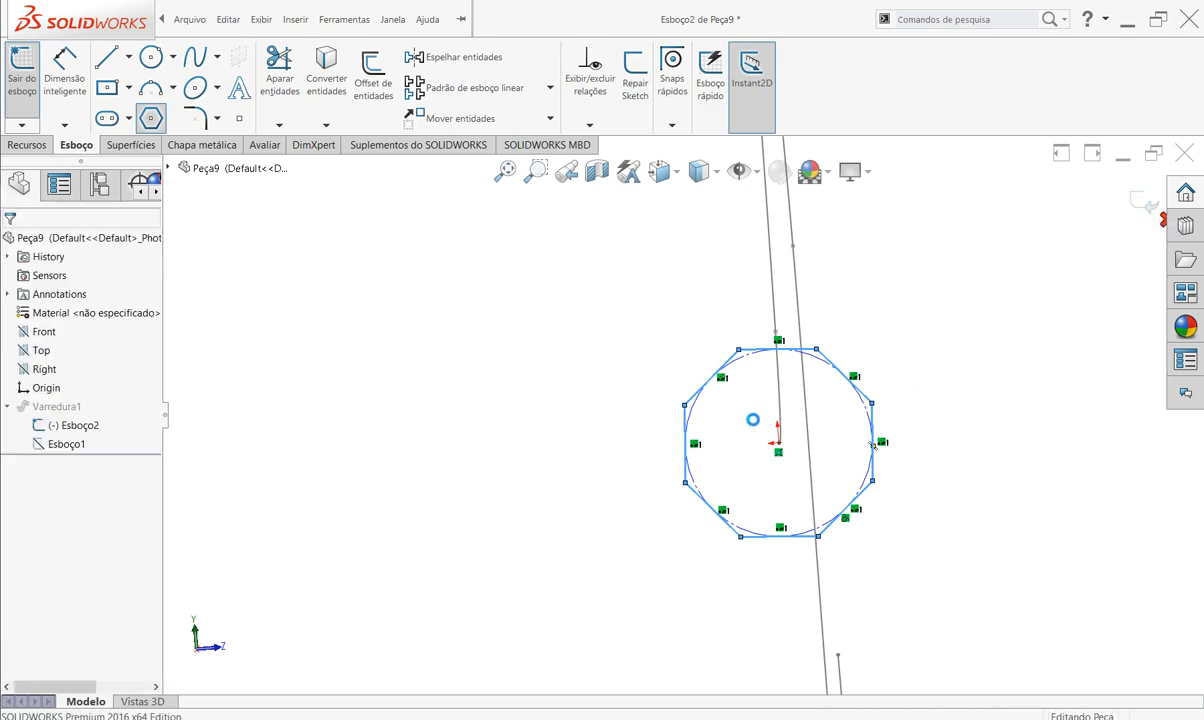
- Examine the swept solid along its length and its hexagonal end face at the origin
middle_drag(730, 540, 781, 541)
scroll(771, 541, up, 7)
scroll(993, 375, down, 3)
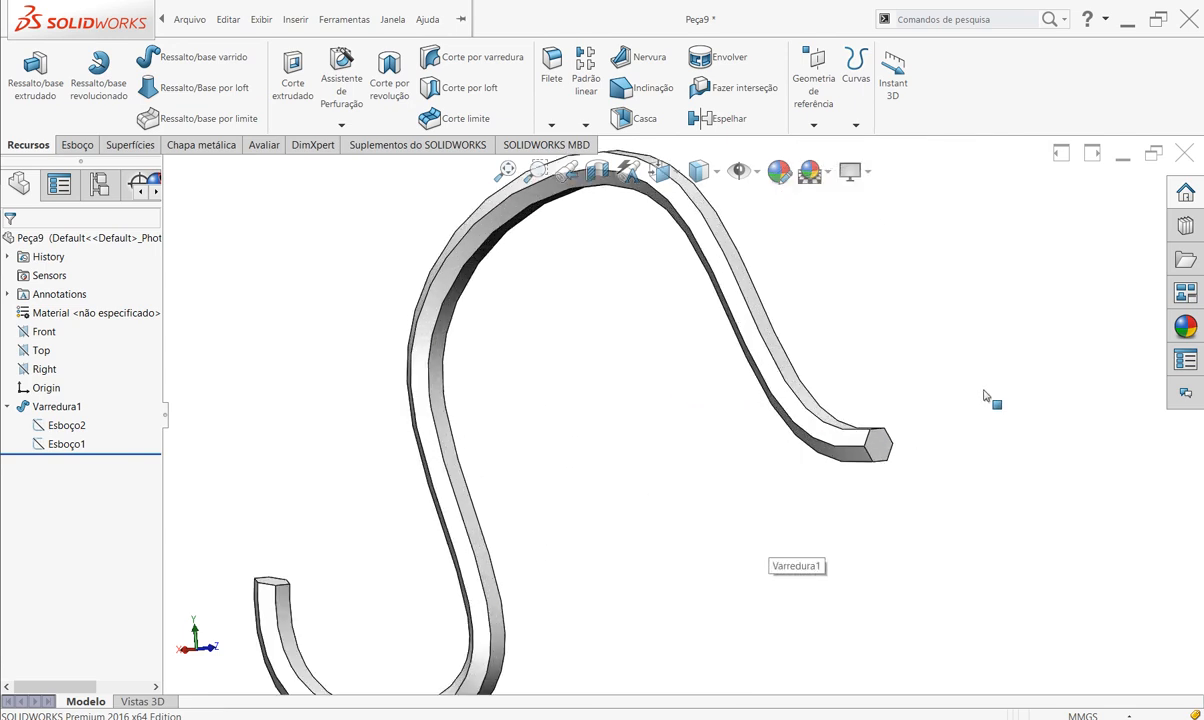
scroll(993, 378, down, 2)
scroll(795, 497, up, 3)
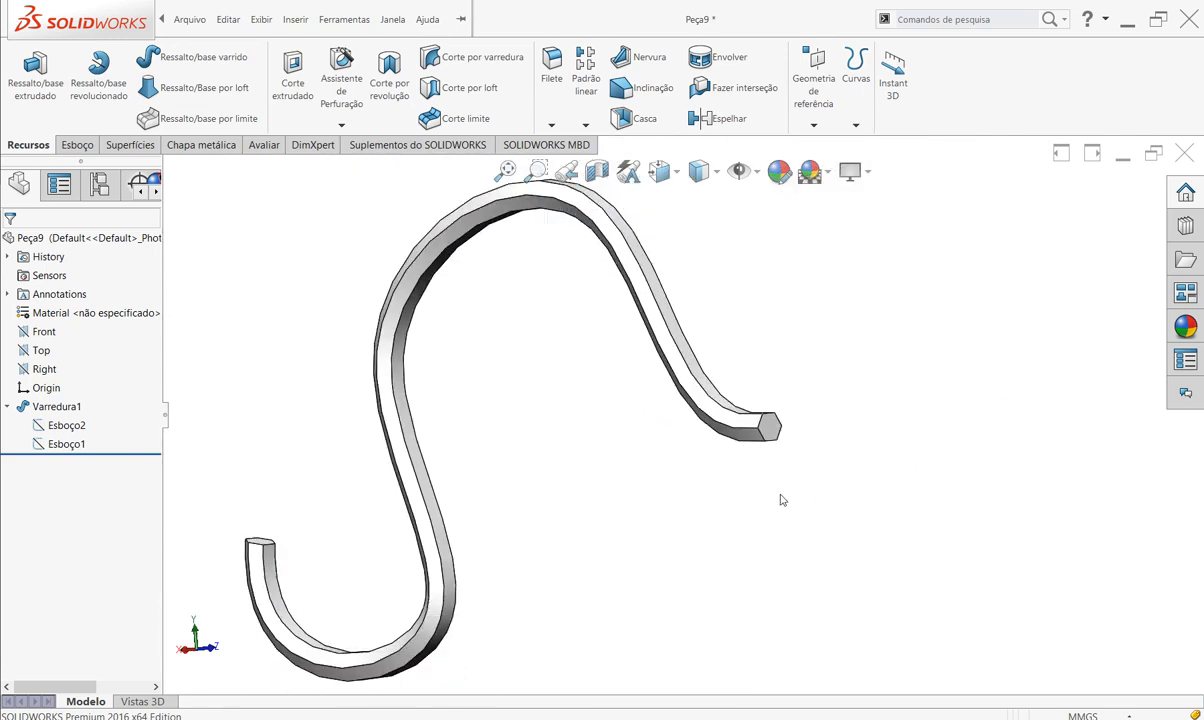
scroll(765, 422, down, 2)
scroll(775, 437, down, 4)
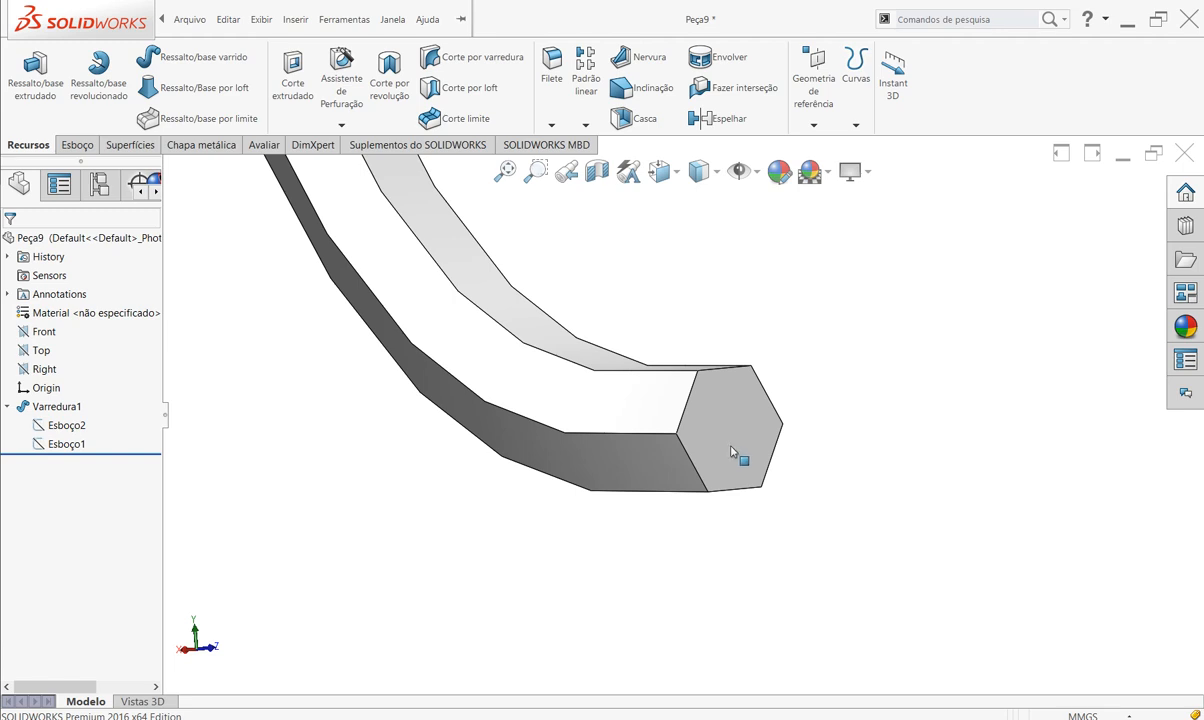
scroll(731, 452, up, 6)
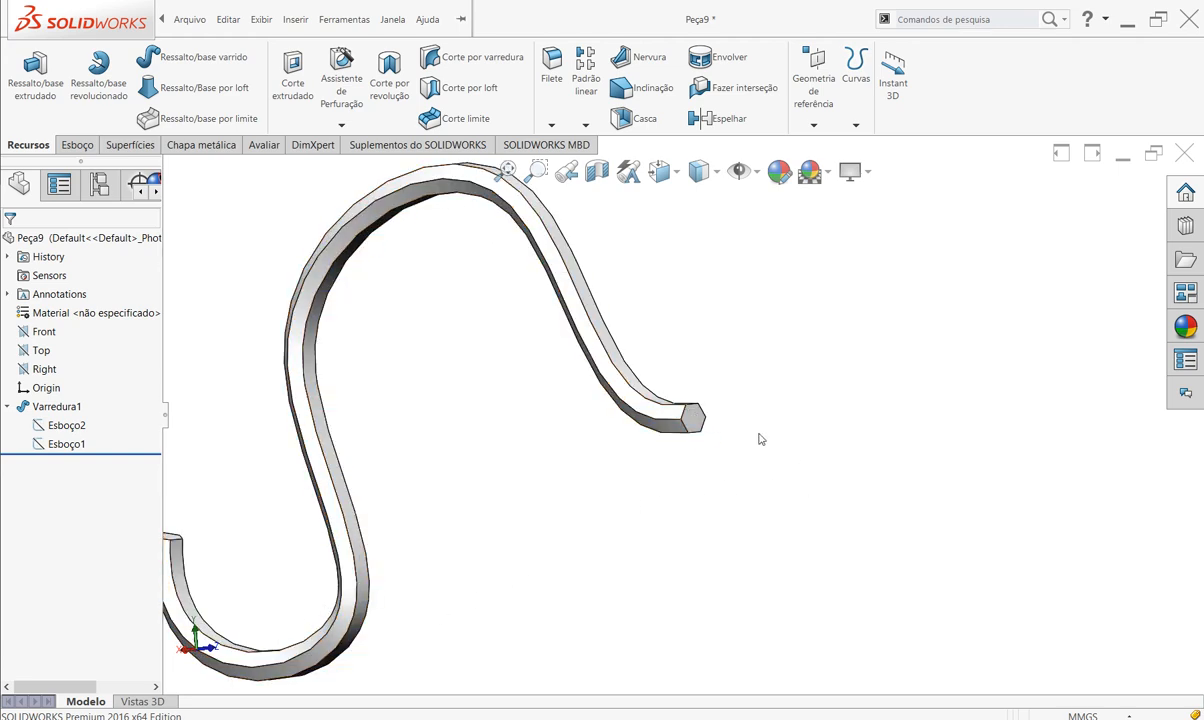
scroll(683, 440, down, 5)
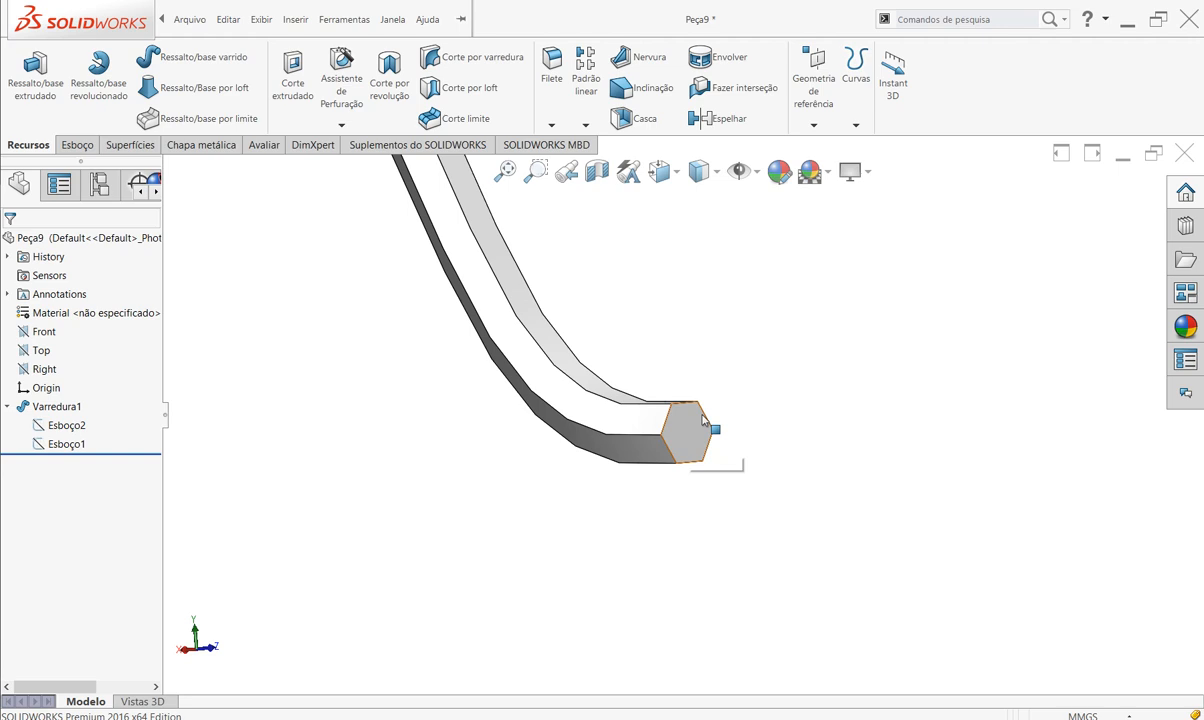
- Start a Shell with a 2 mm wall thickness and its preview shown, trying the outward option before returning to inward
click(642, 122)
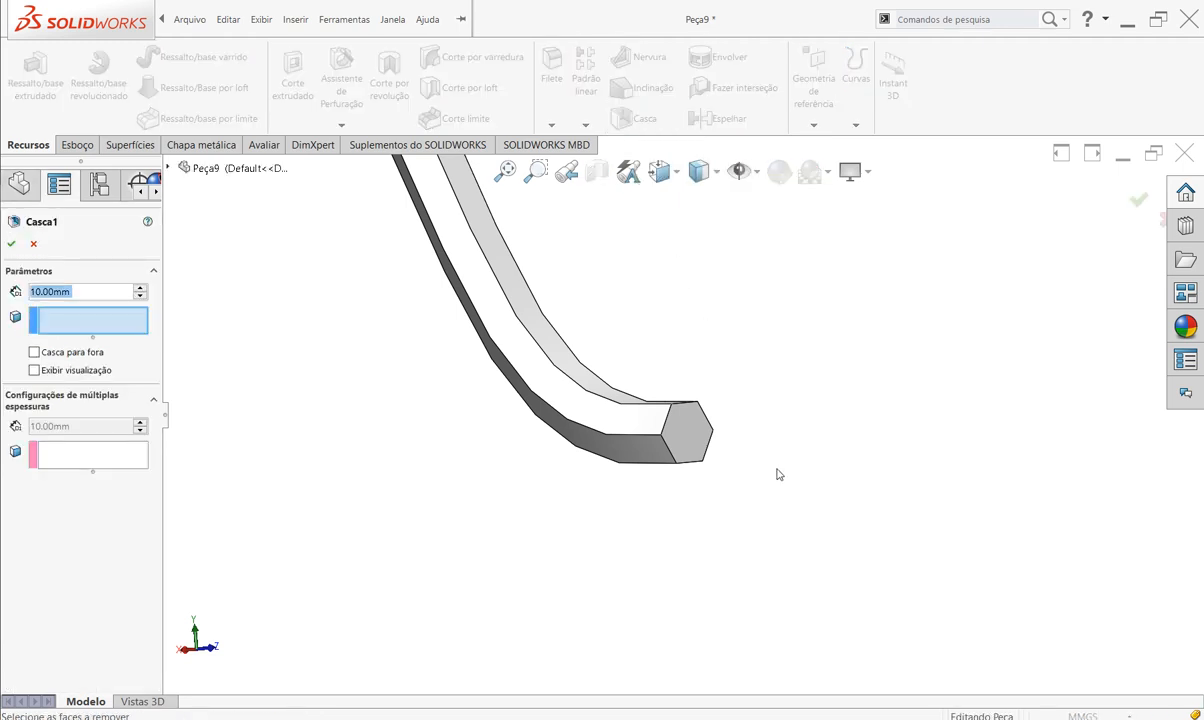
drag(87, 291, 36, 291)
click(93, 287)
double_click(83, 291)
text(2)
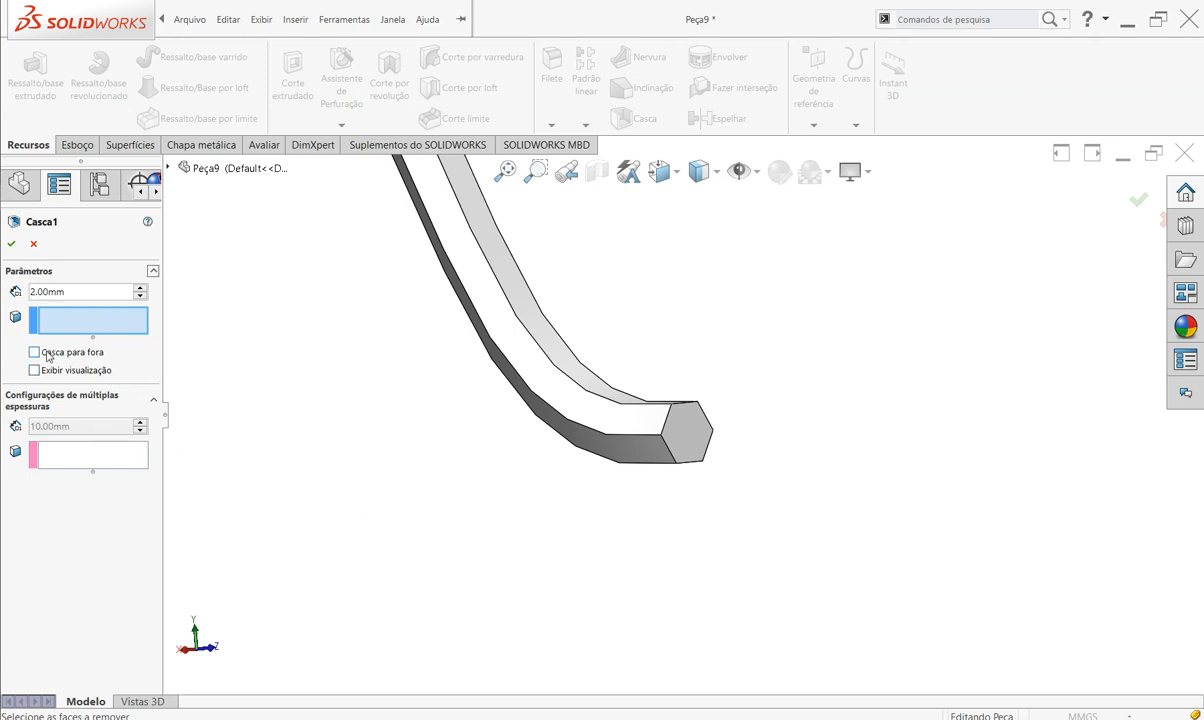
click(35, 370)
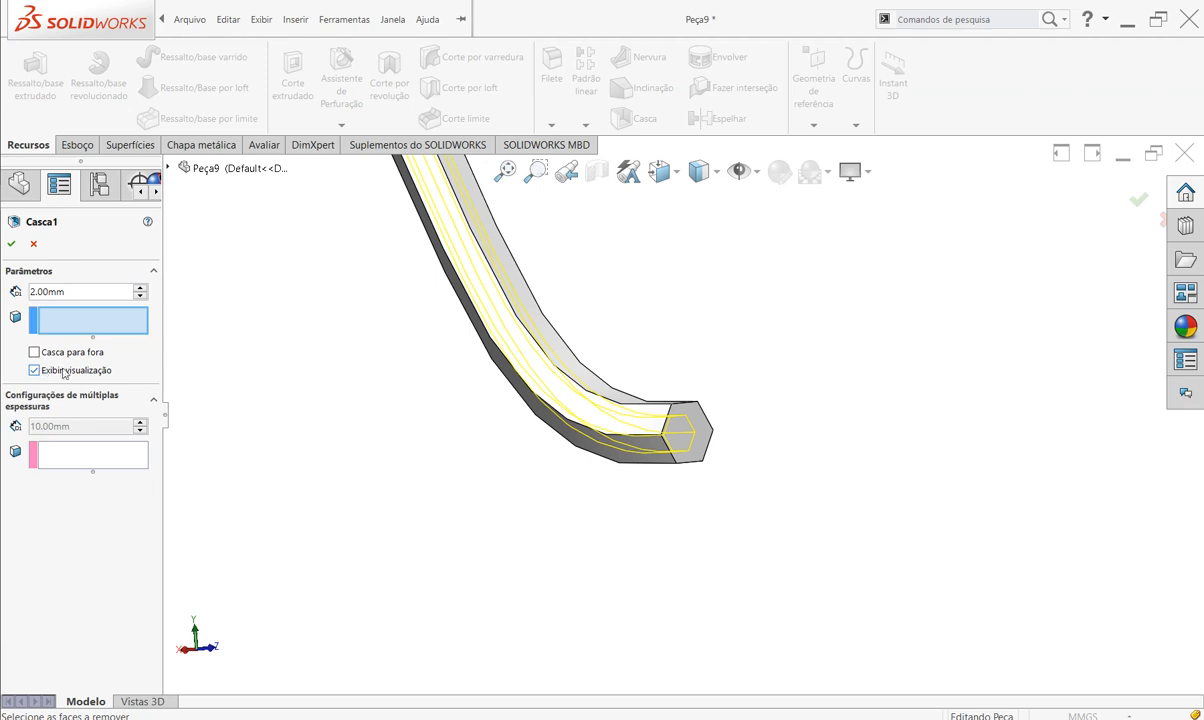
click(36, 352)
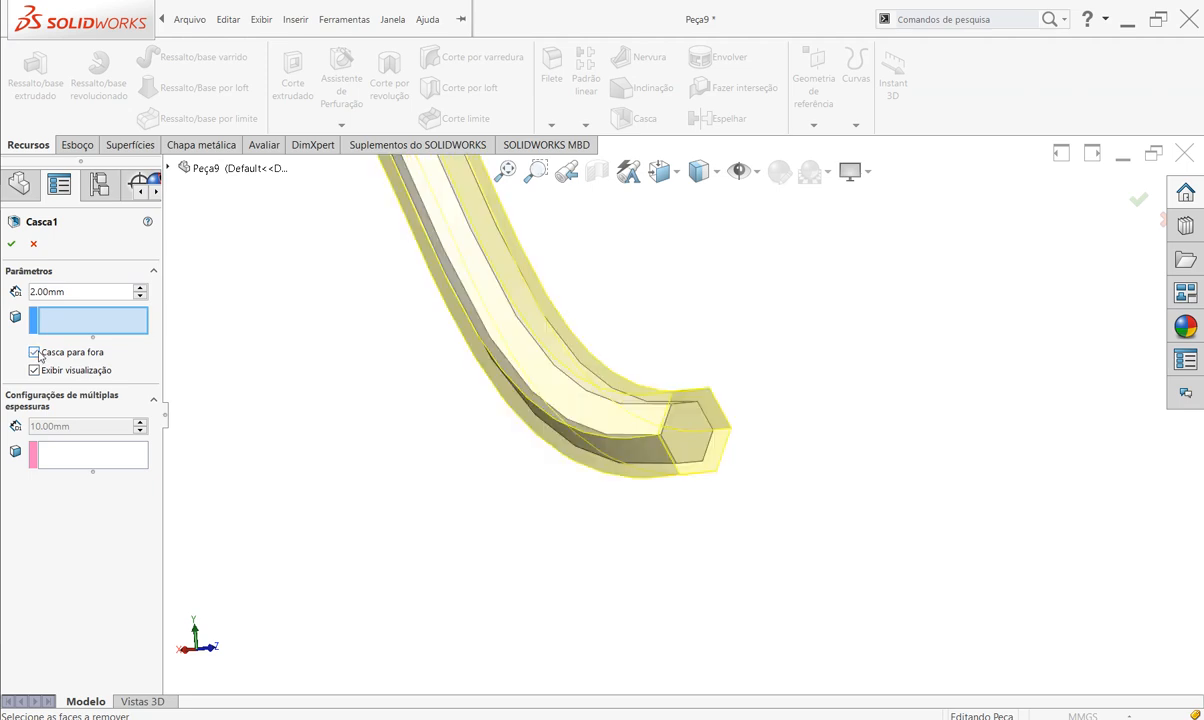
click(35, 354)
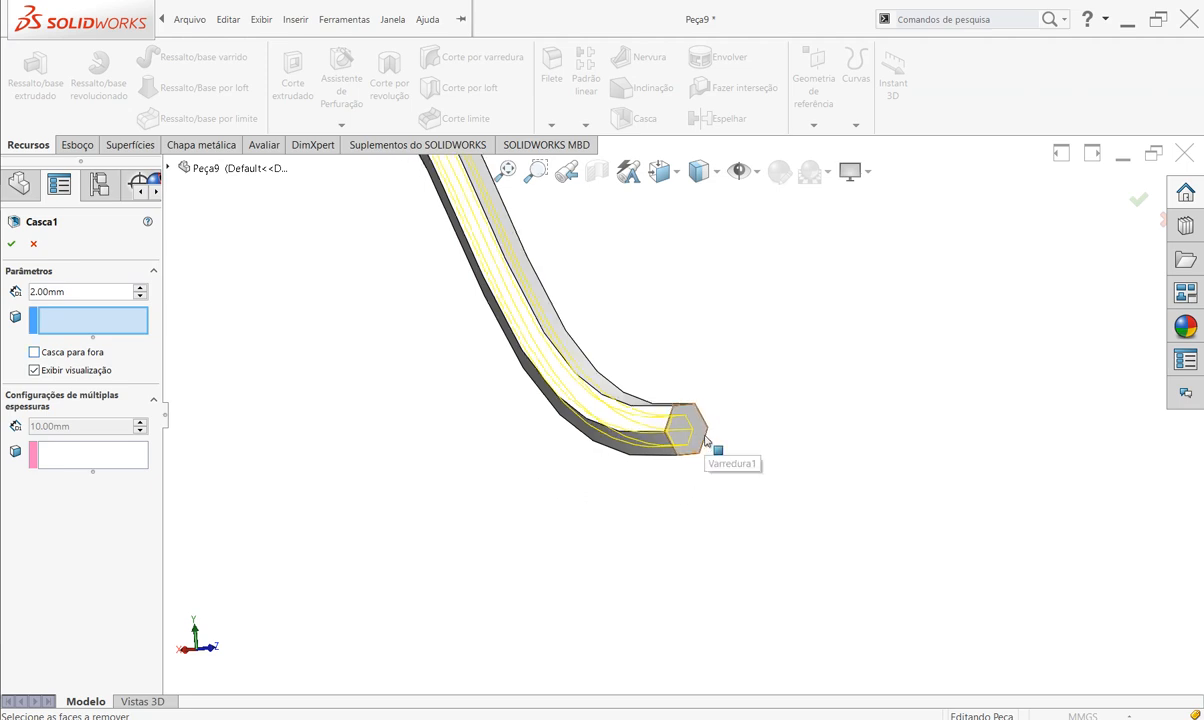
- Choose the hexagonal end face at the origin as a face for the shell to remove
scroll(693, 438, down, 5)
middle_drag(855, 462, 699, 422)
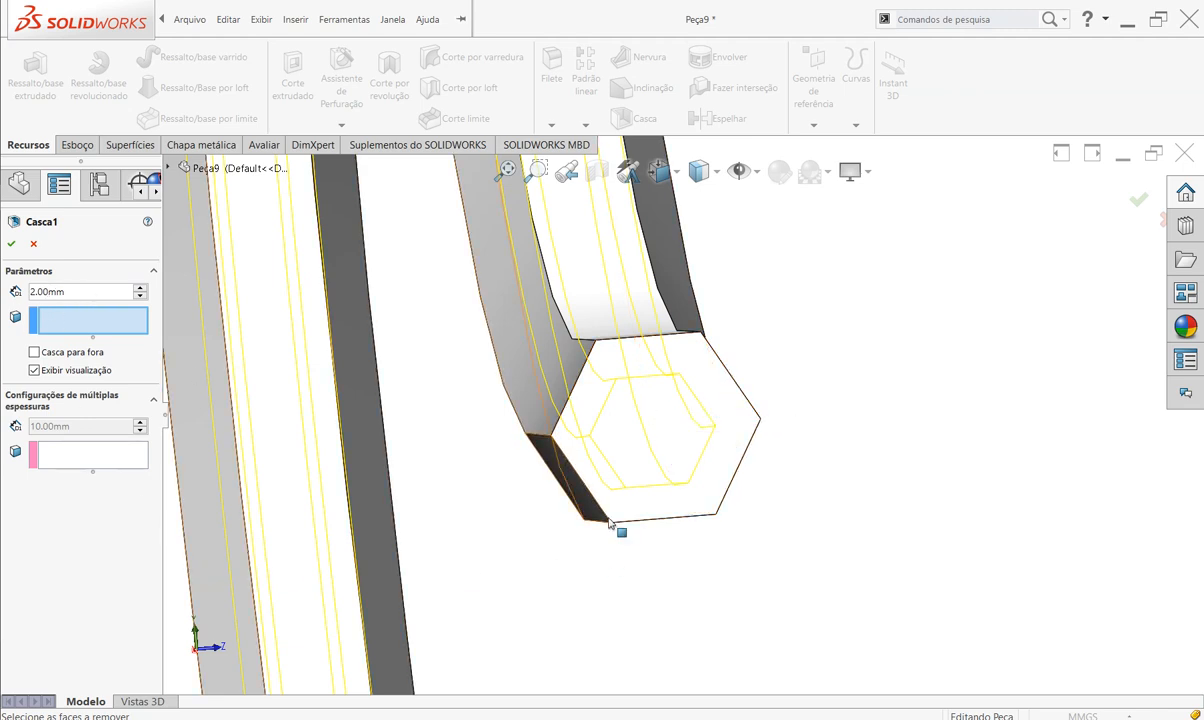
click(740, 421)
scroll(745, 418, up, 5)
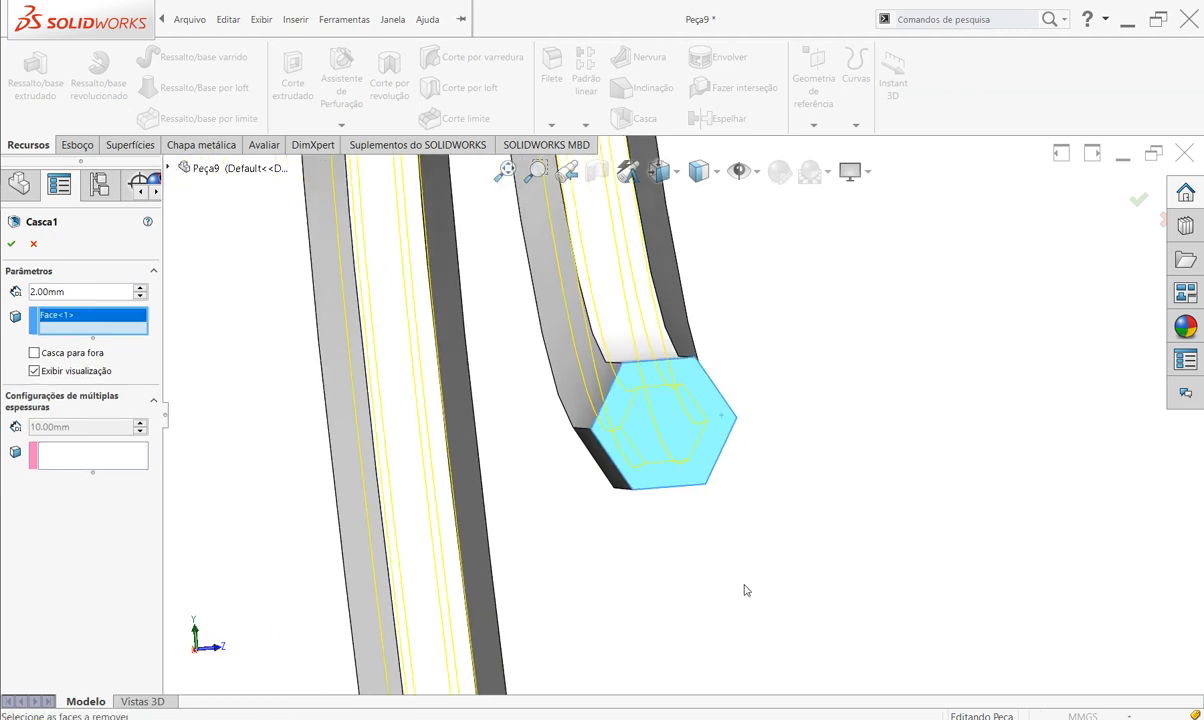
- Add the end face at the far end of the swept body to the shell's faces to remove
middle_drag(608, 582, 675, 527)
scroll(513, 419, down, 5)
scroll(571, 457, down, 2)
click(598, 438)
scroll(613, 560, up, 2)
scroll(680, 418, up, 3)
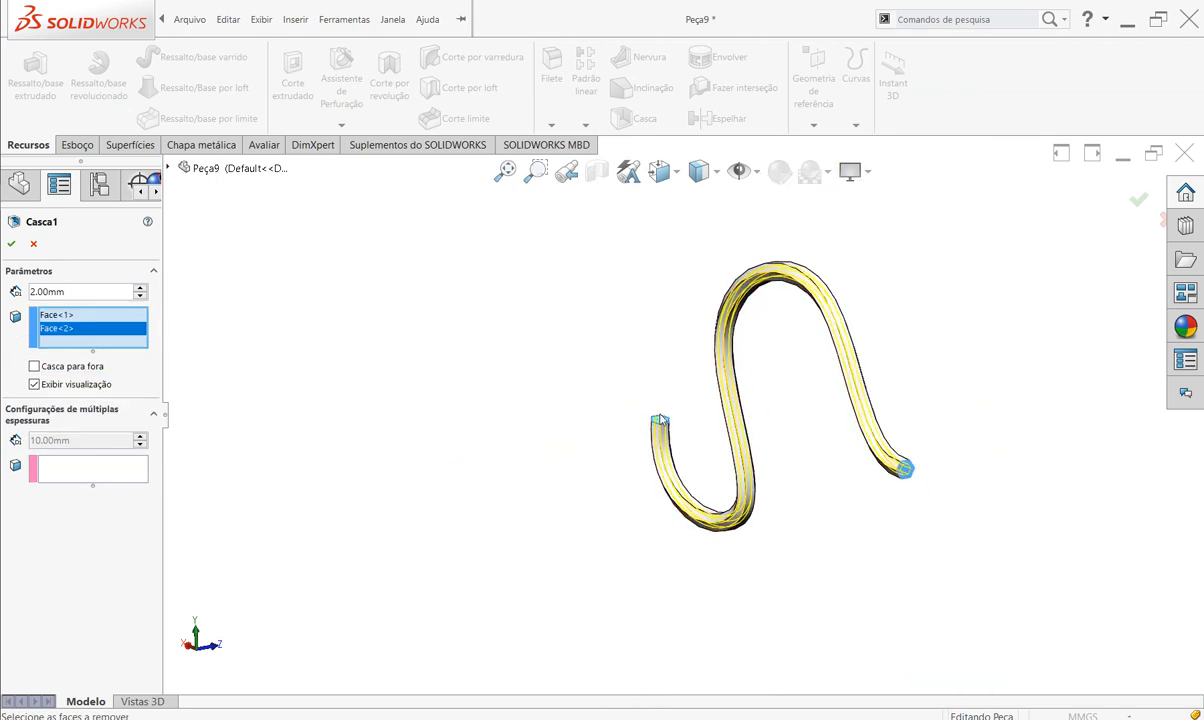
- Deselect the far end face from the shell's removed faces and inspect the preview at that end
scroll(660, 421, down, 6)
click(638, 439)
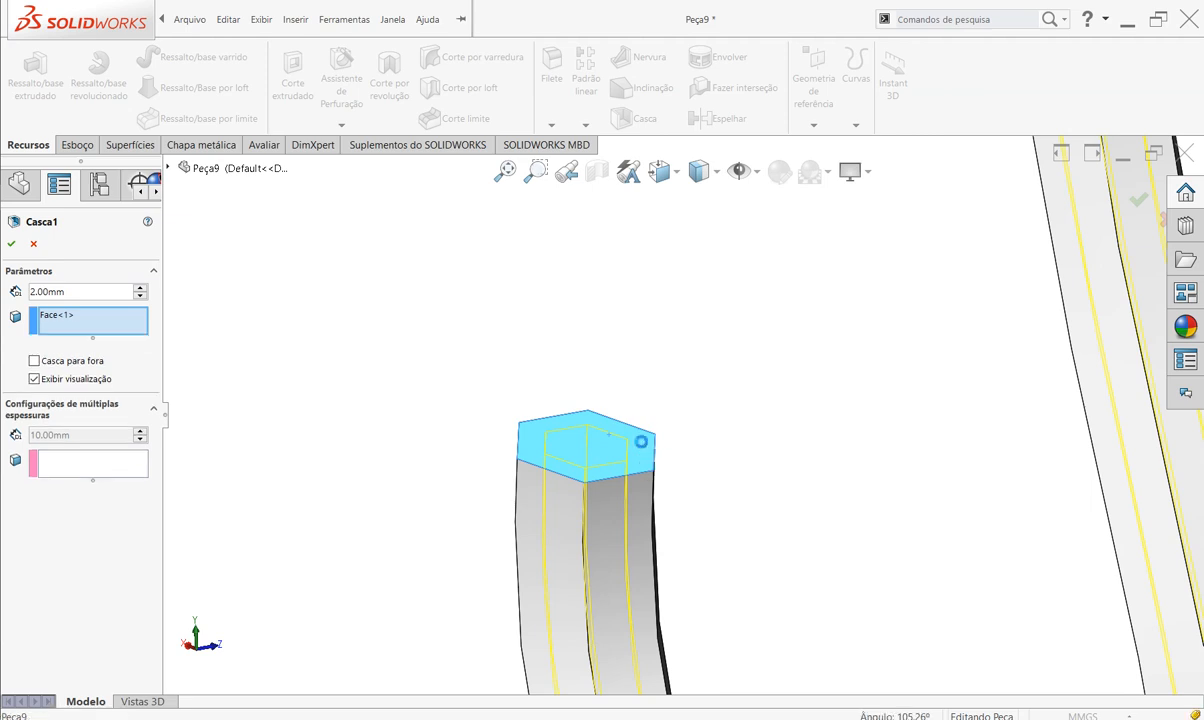
scroll(600, 460, up, 6)
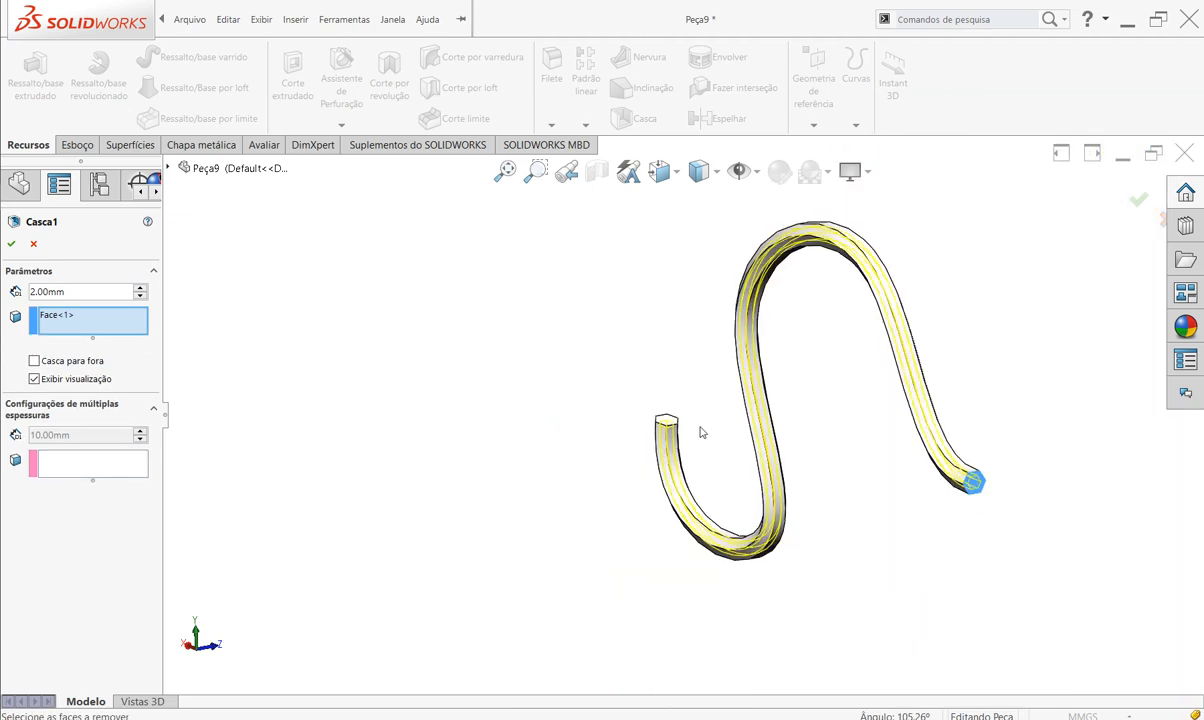
scroll(660, 445, down, 8)
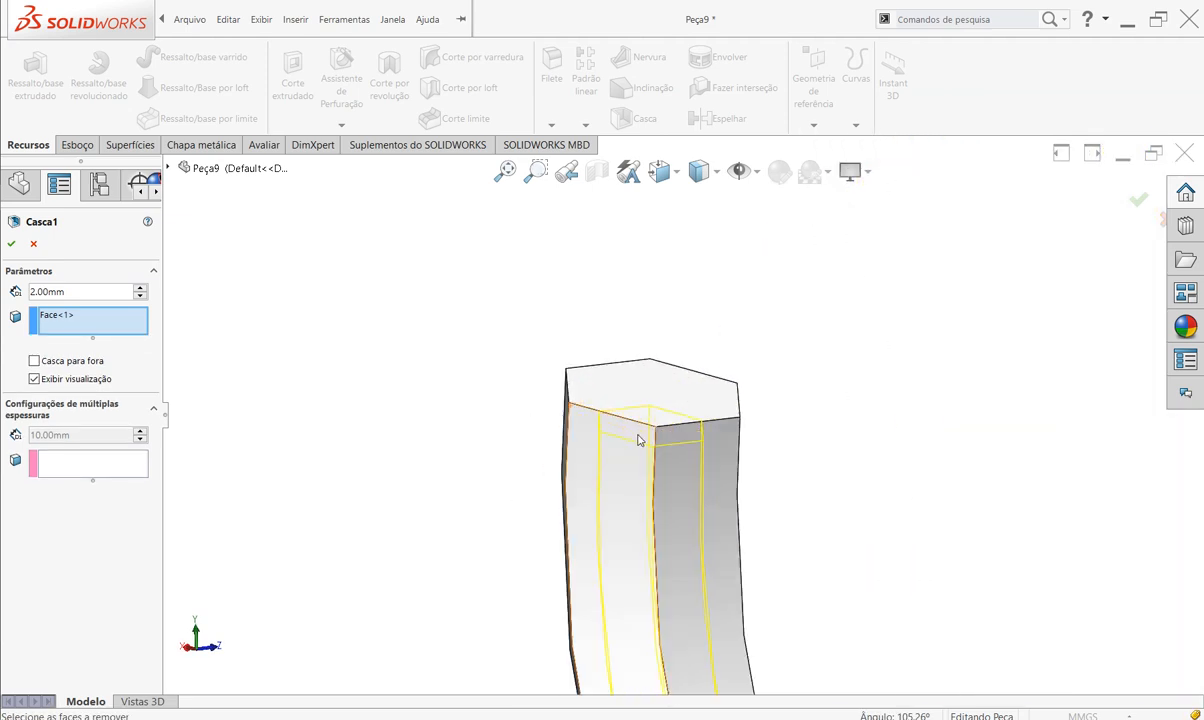
middle_drag(664, 435, 704, 485)
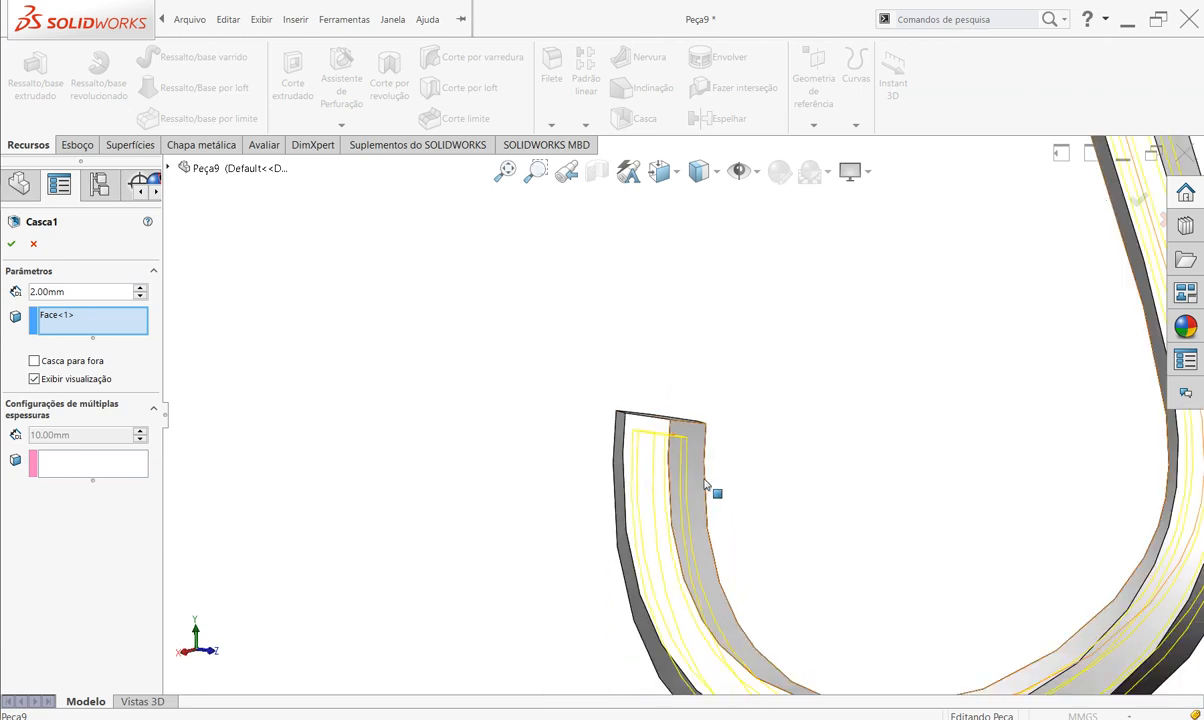
- Apply the 2 mm inward shell with only the hexagonal end face at the origin removed
scroll(704, 485, up, 10)
scroll(834, 350, down, 2)
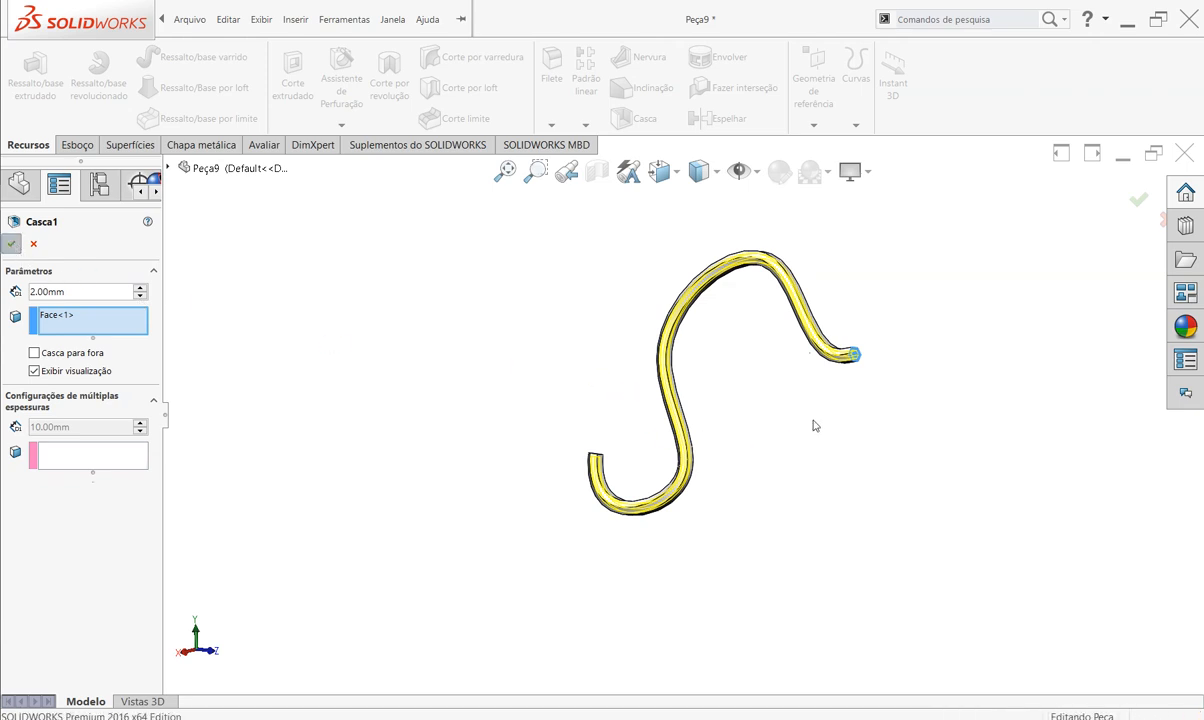
key(Return)
- Inspect the shelled body's open and closed ends and its interior with a temporary section view through the Front plane
middle_drag(865, 347, 813, 364)
scroll(813, 364, down, 5)
scroll(690, 463, up, 5)
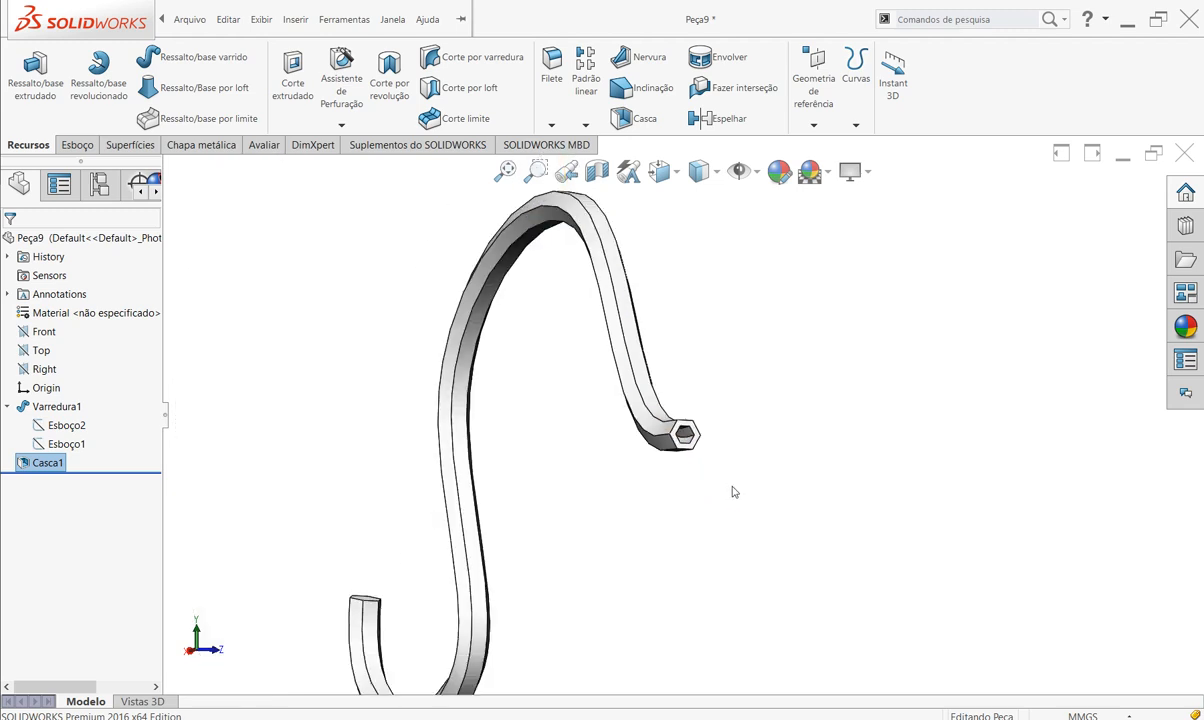
middle_drag(445, 528, 303, 525)
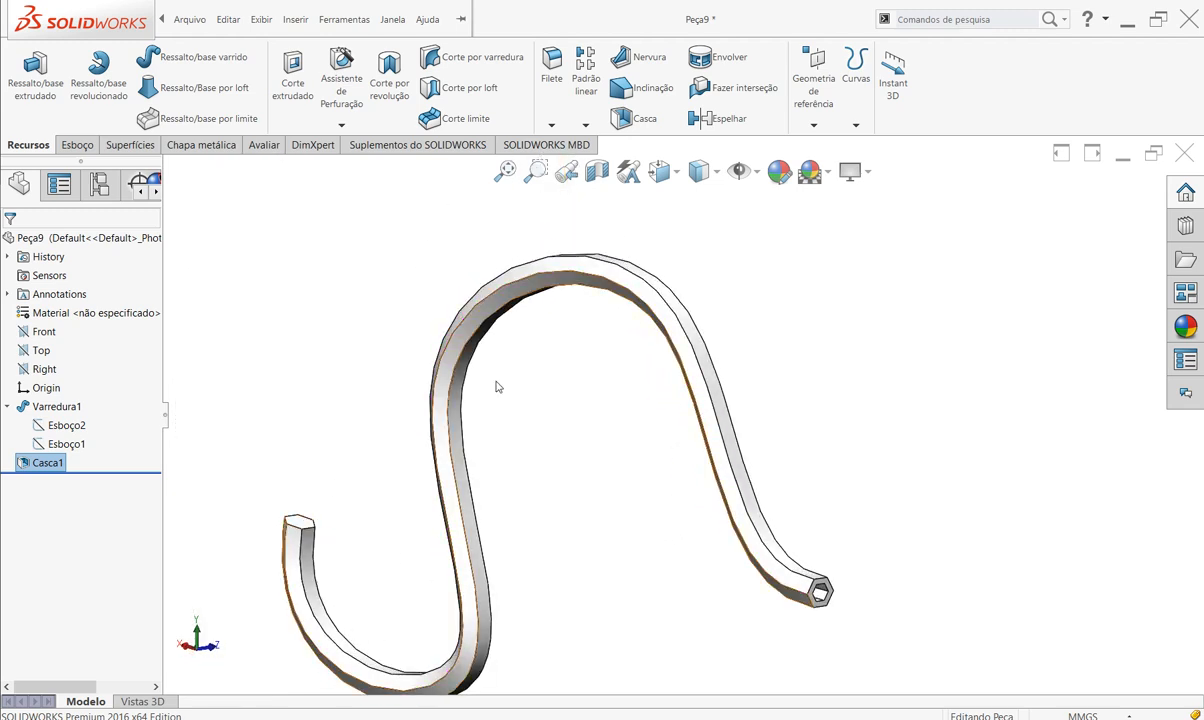
click(597, 171)
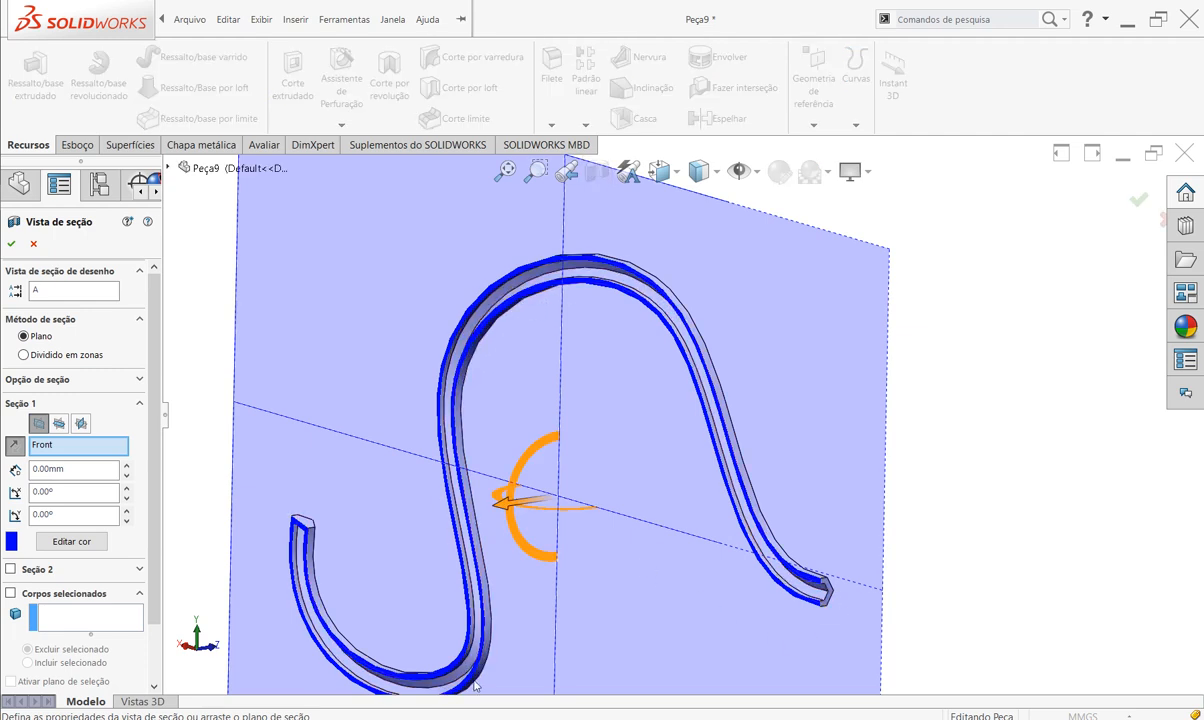
click(33, 244)
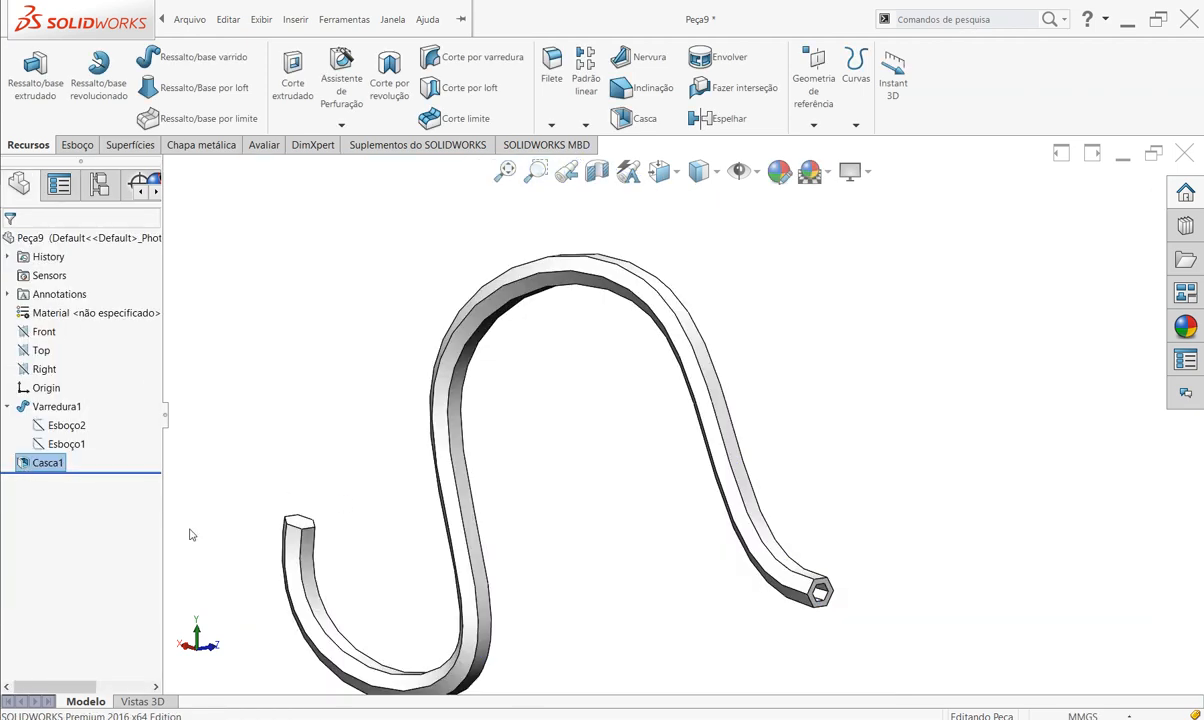
- Edit the shell feature to also remove the far hexagonal end face of the swept body
right_click(44, 464)
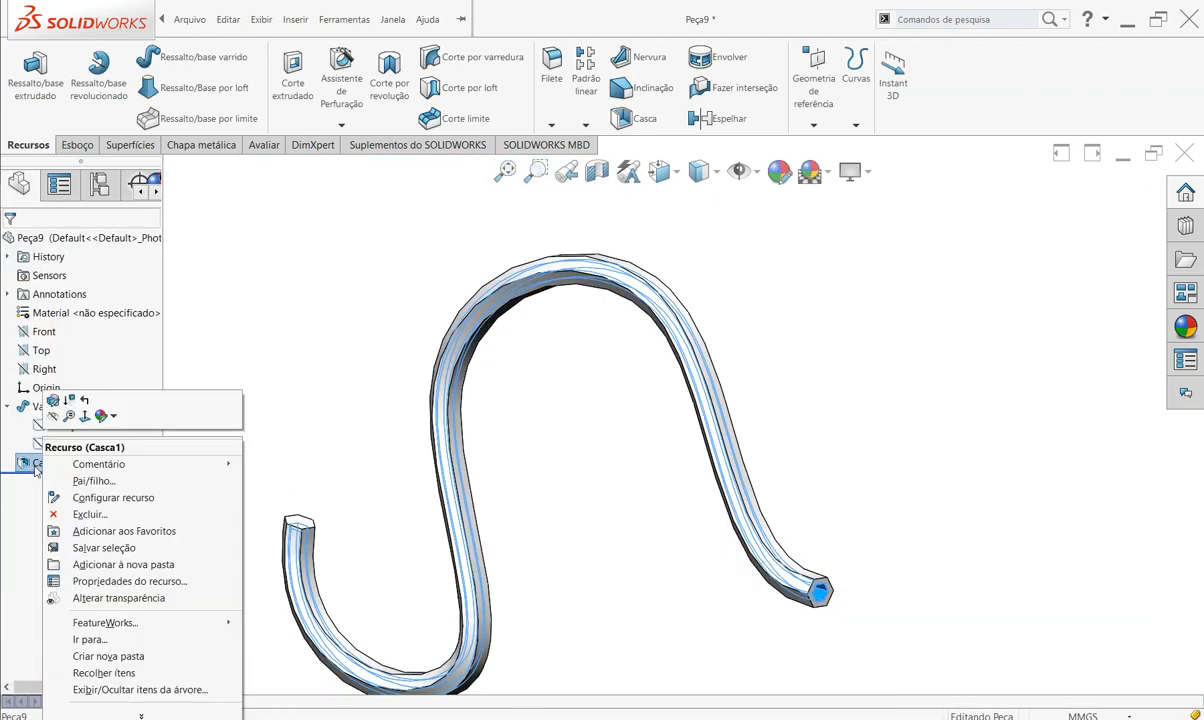
click(50, 401)
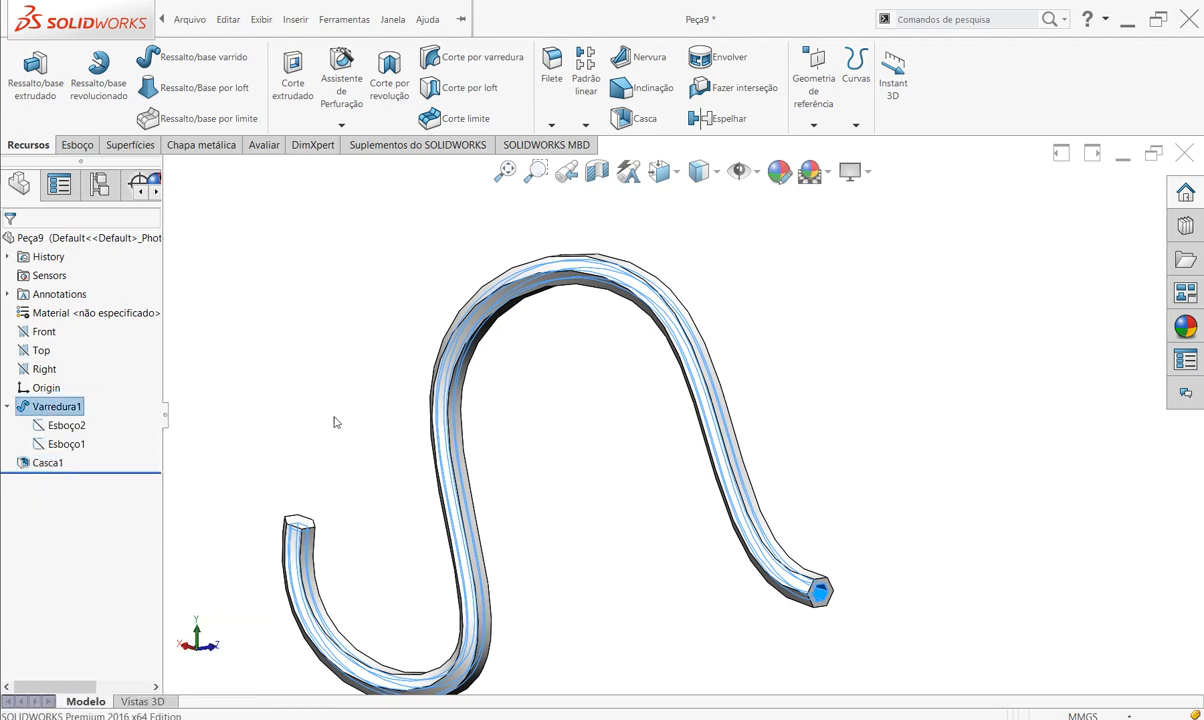
click(298, 528)
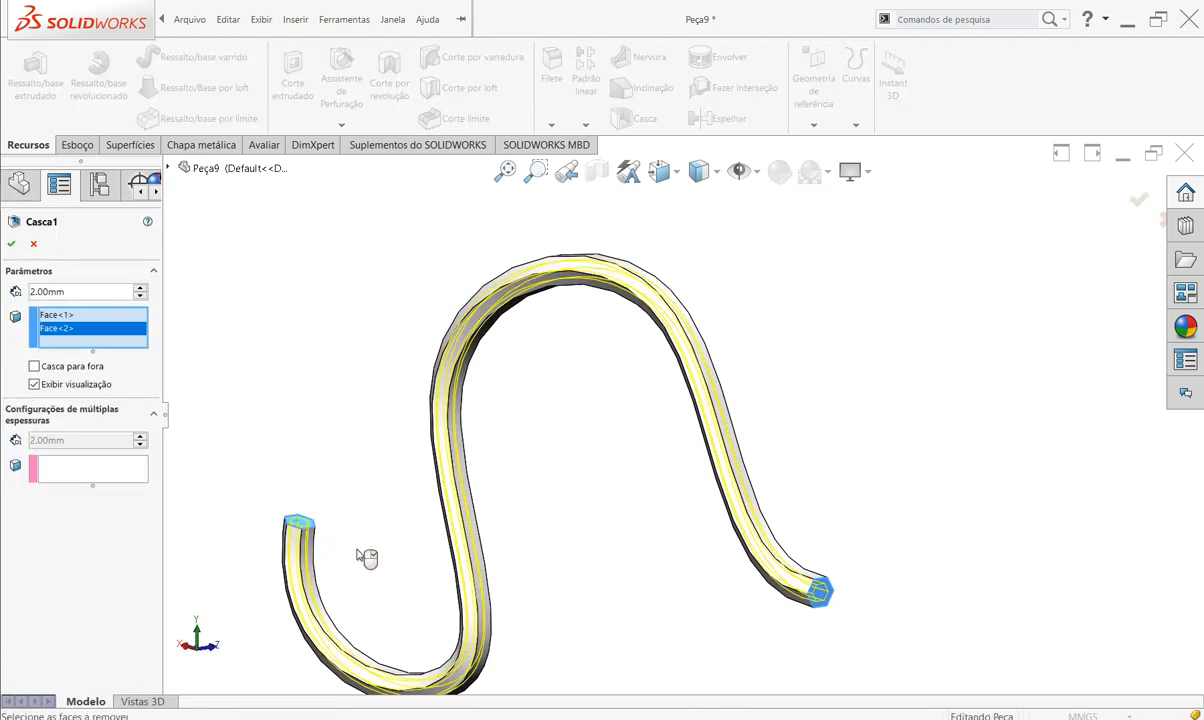
click(11, 244)
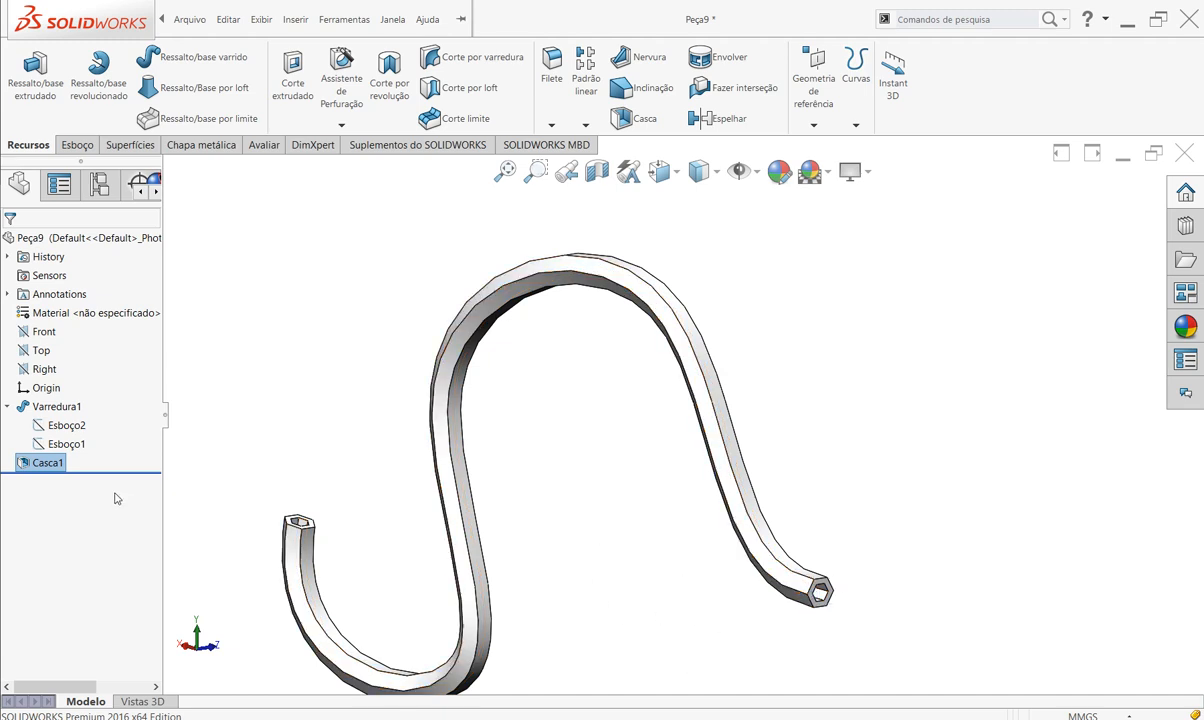
- Edit the shell feature again to also remove one long side face running along the swept body
right_click(54, 457)
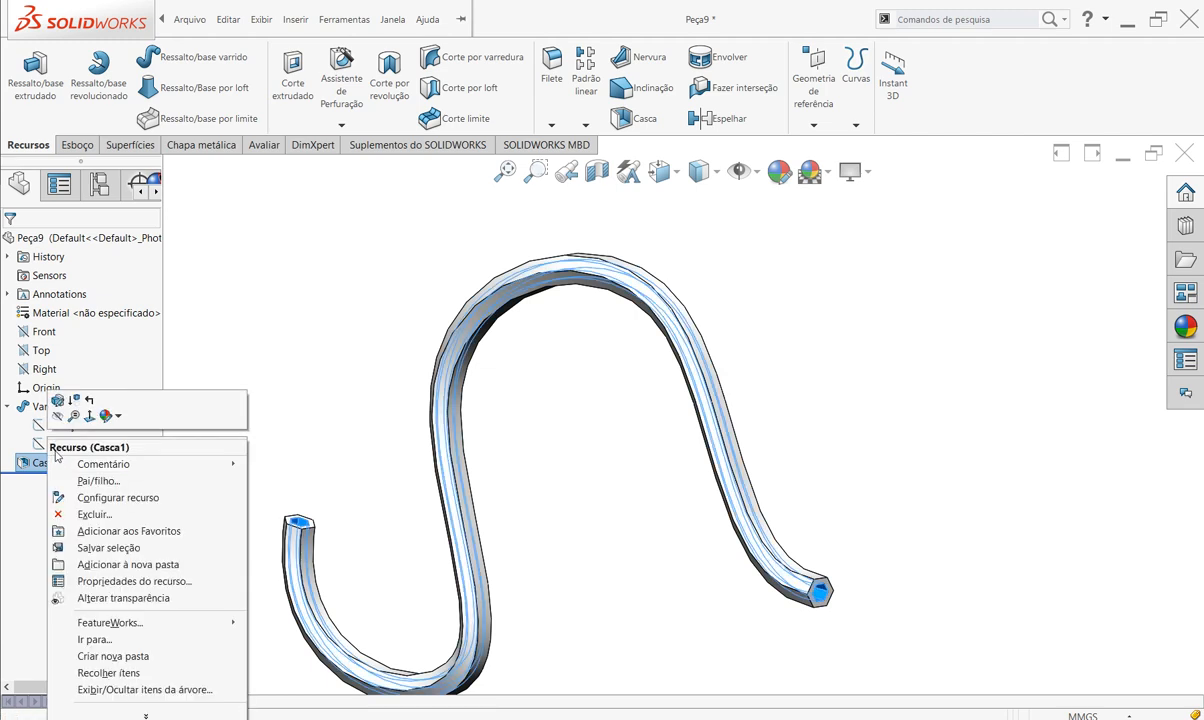
click(52, 410)
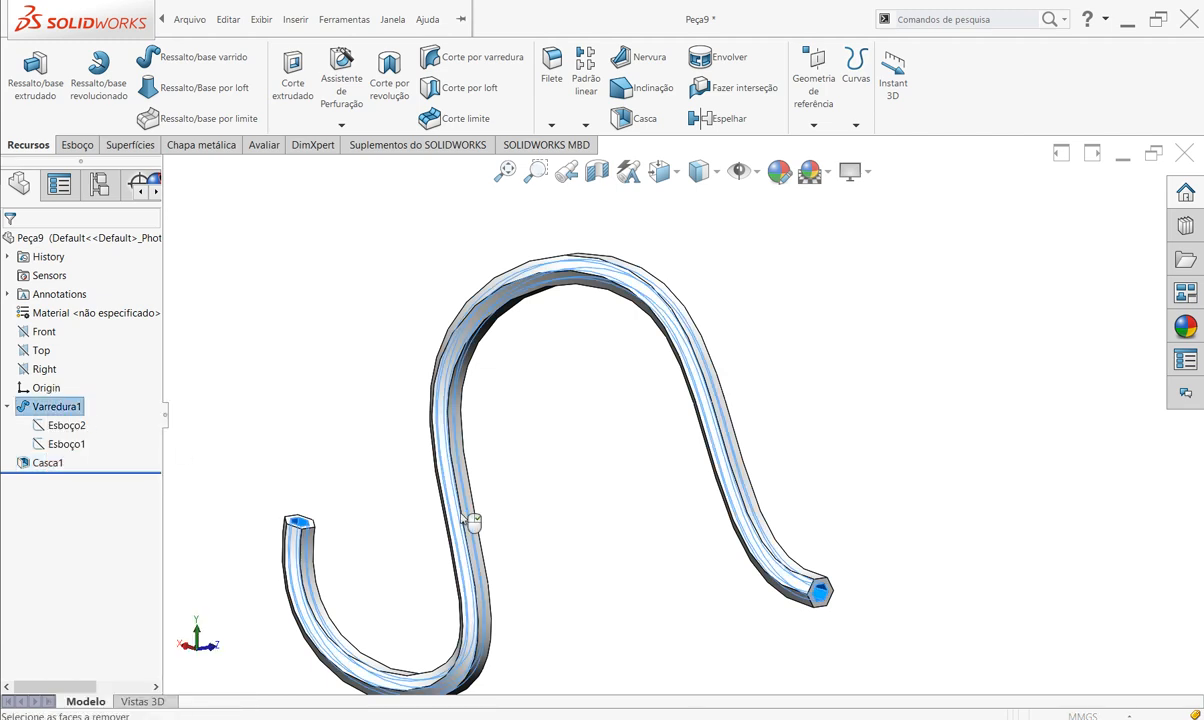
click(295, 547)
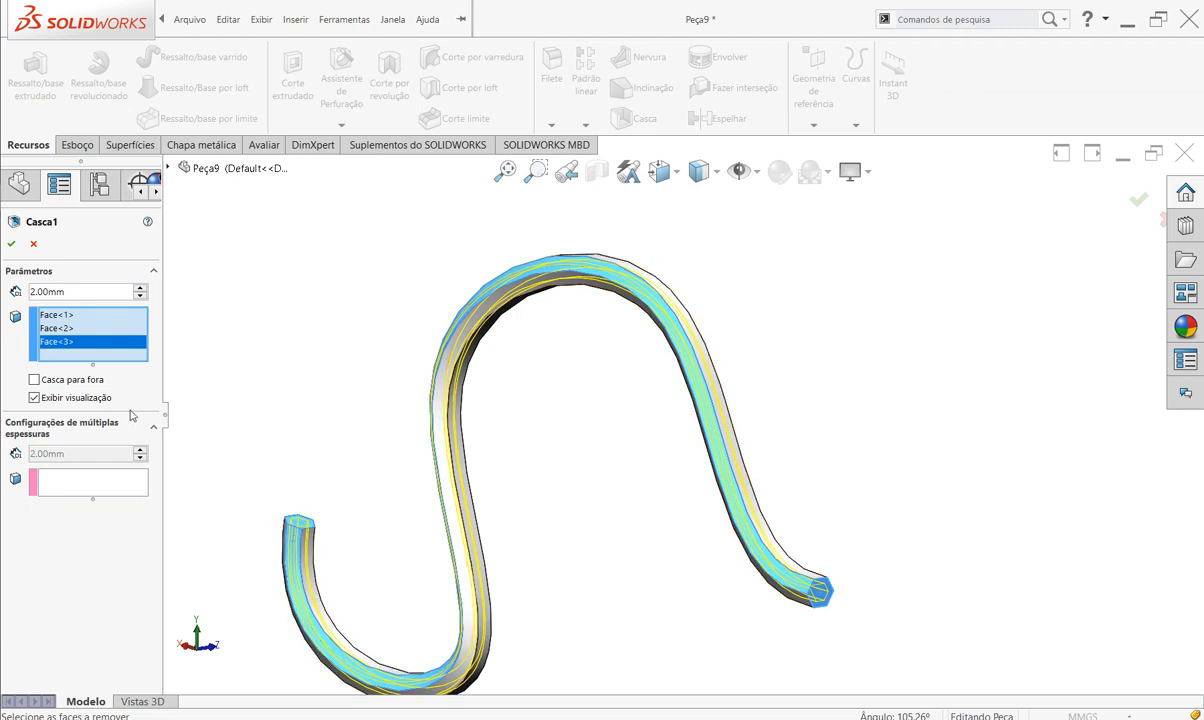
click(14, 246)
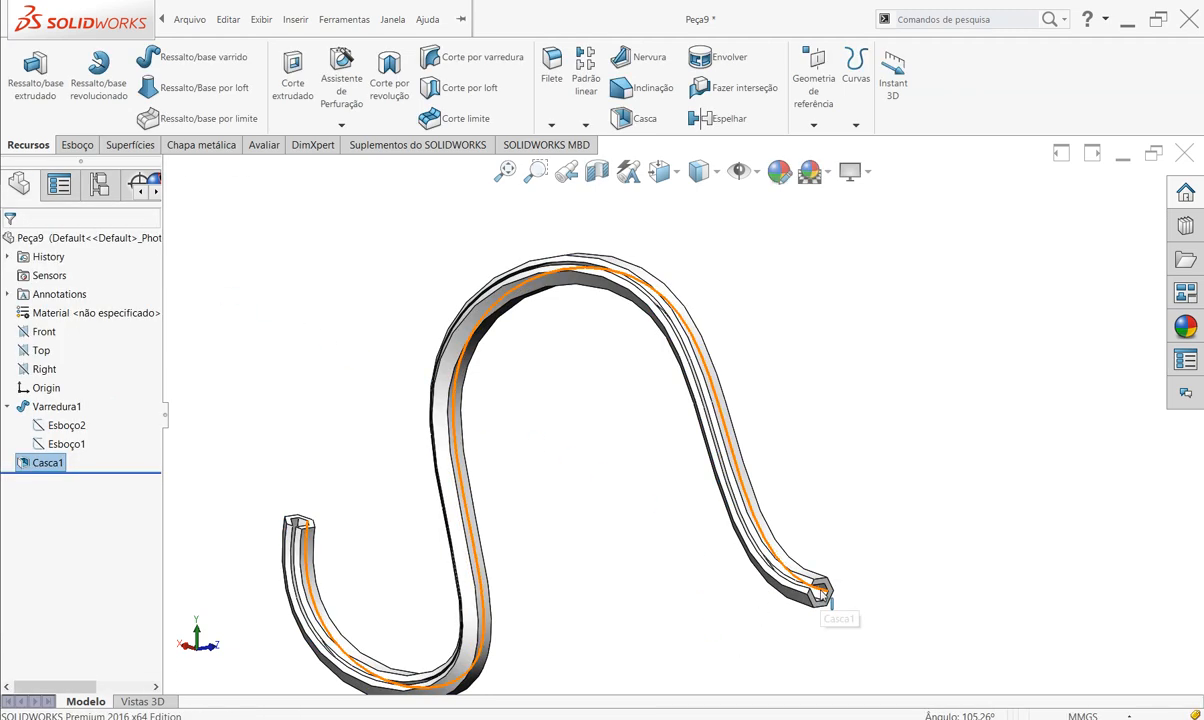
- Examine the open channel along the removed side face and both hexagonal ends of the shelled body from several angles
scroll(800, 580, down, 5)
middle_drag(846, 605, 755, 486)
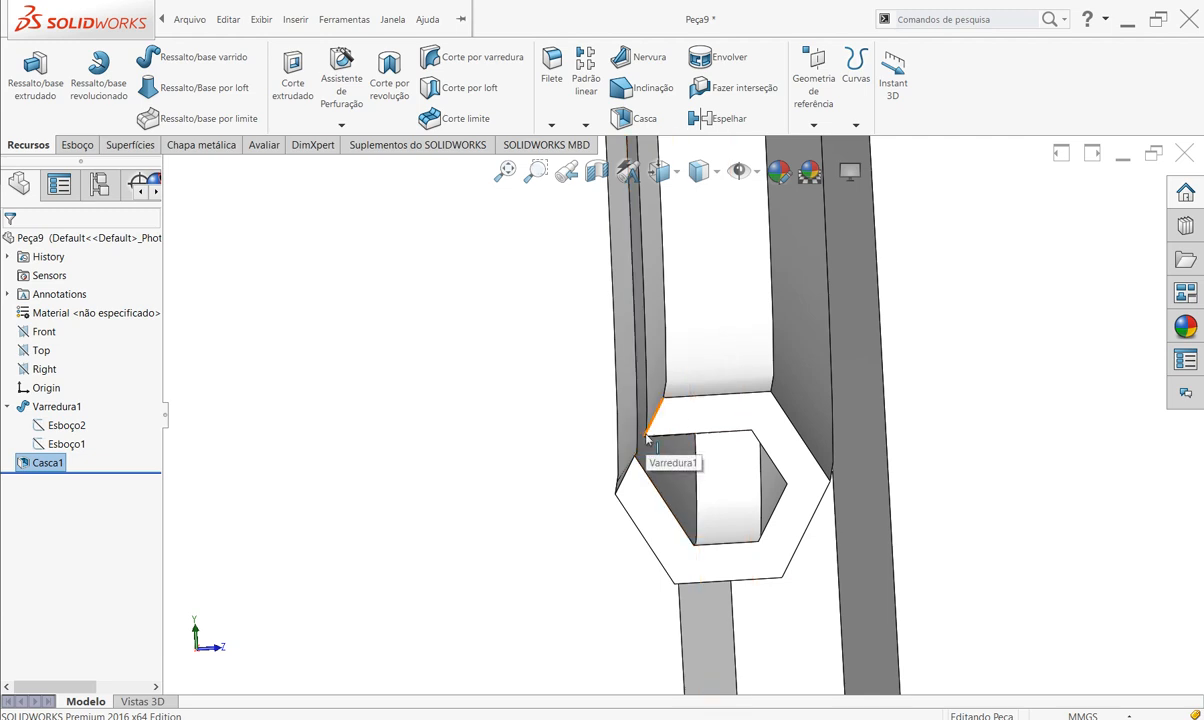
scroll(752, 545, up, 3)
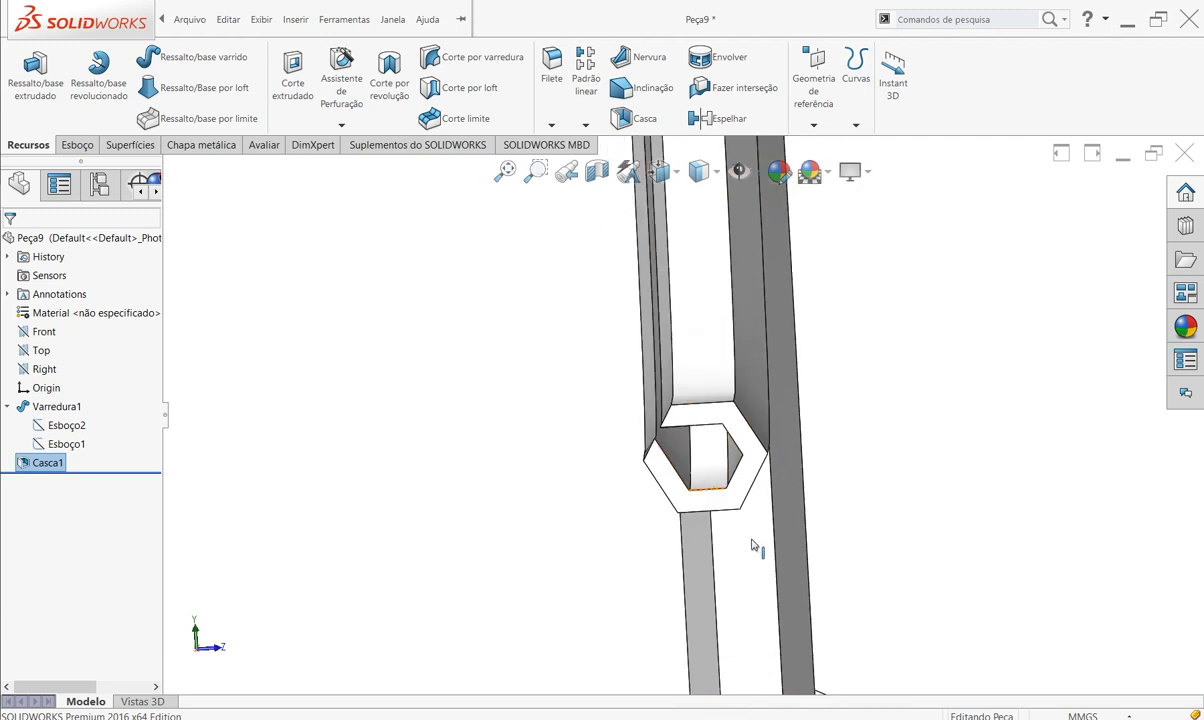
scroll(760, 537, up, 3)
scroll(715, 404, down, 5)
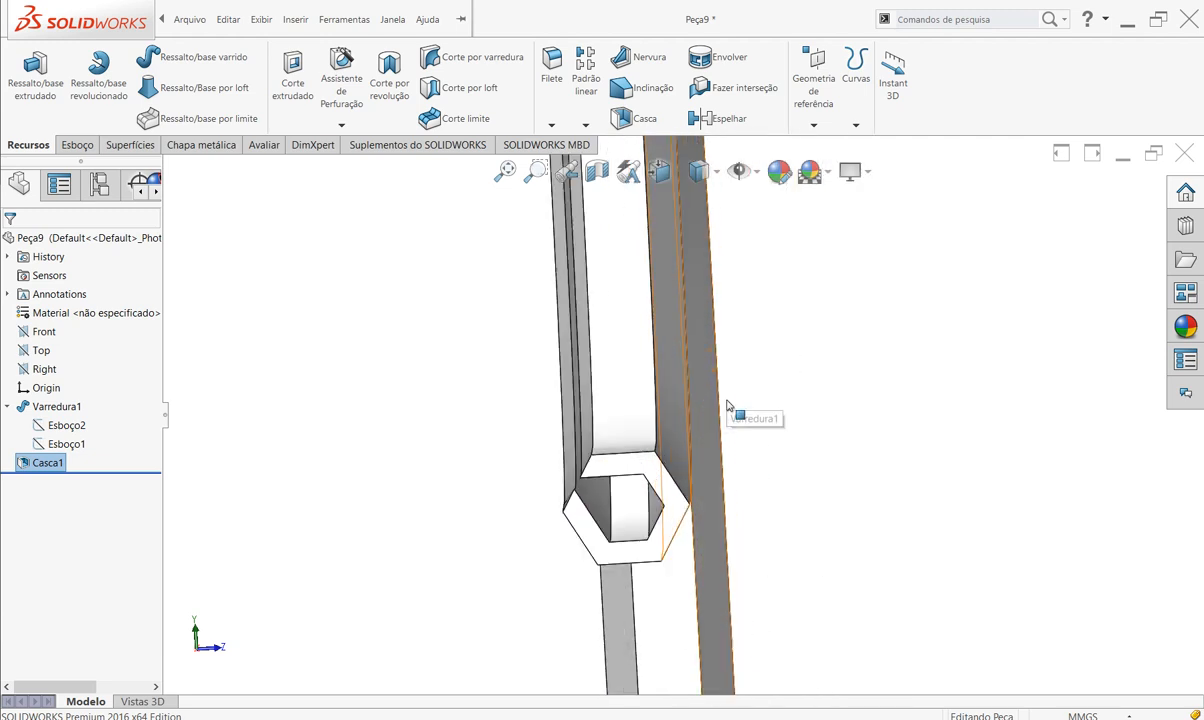
scroll(660, 425, up, 5)
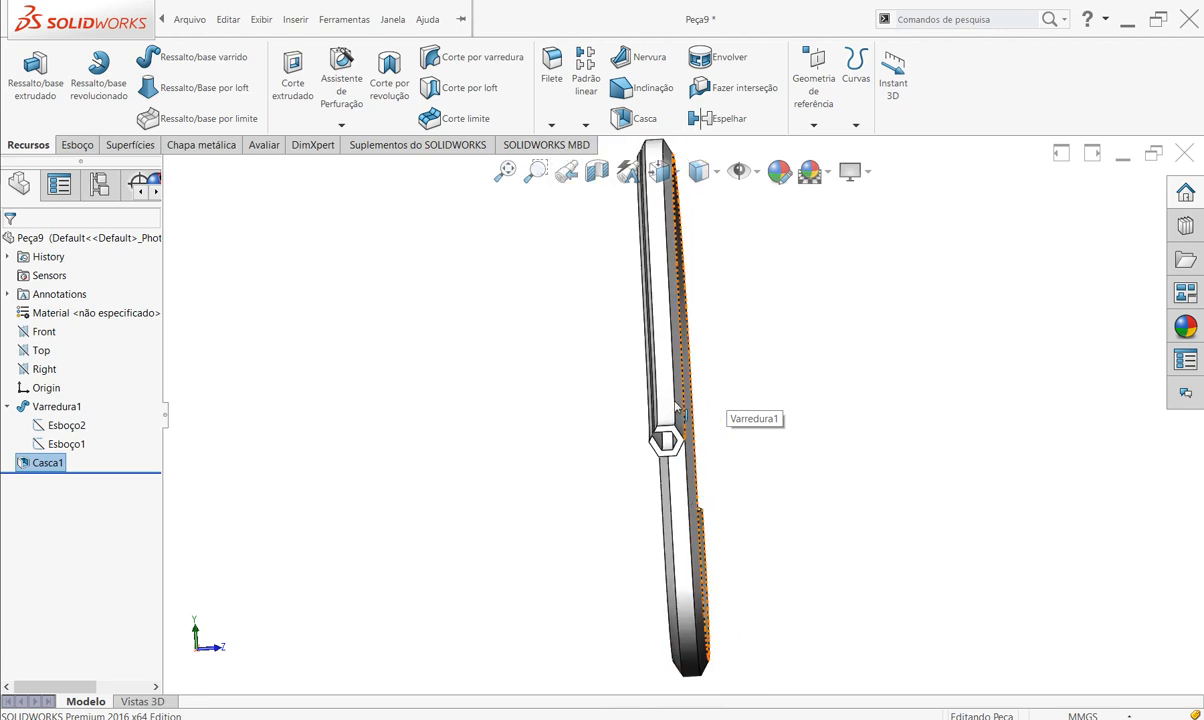
scroll(676, 408, down, 3)
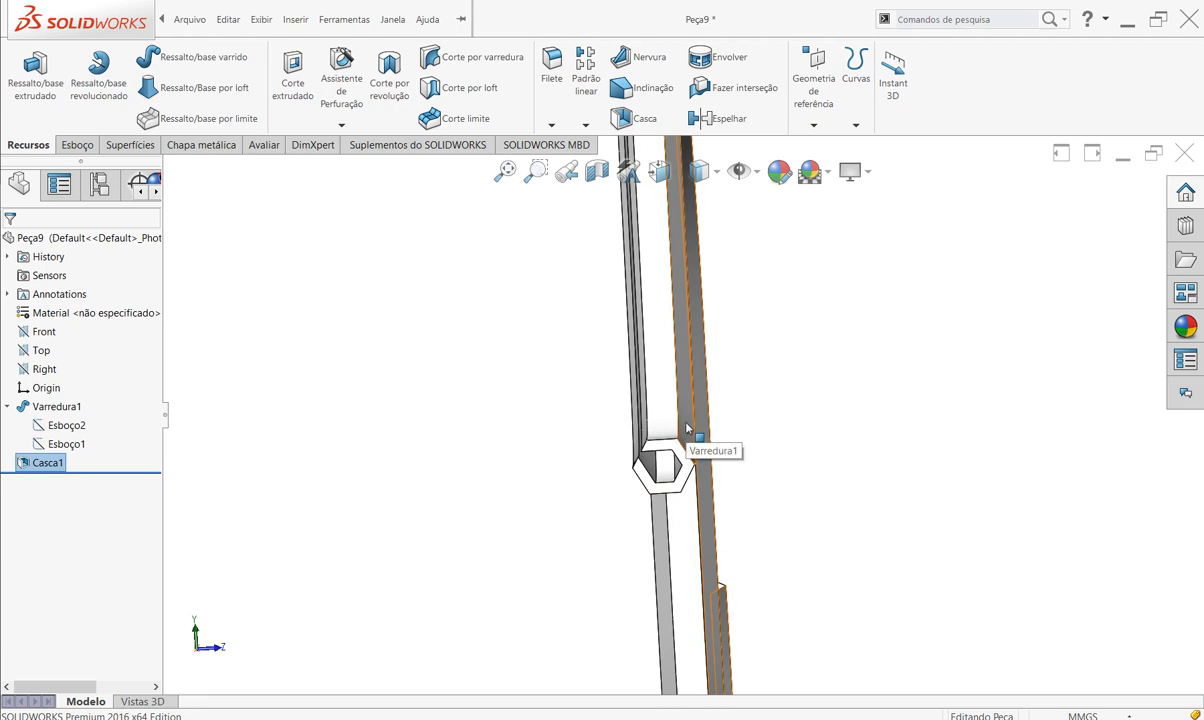
scroll(564, 521, up, 6)
middle_drag(623, 449, 830, 615)
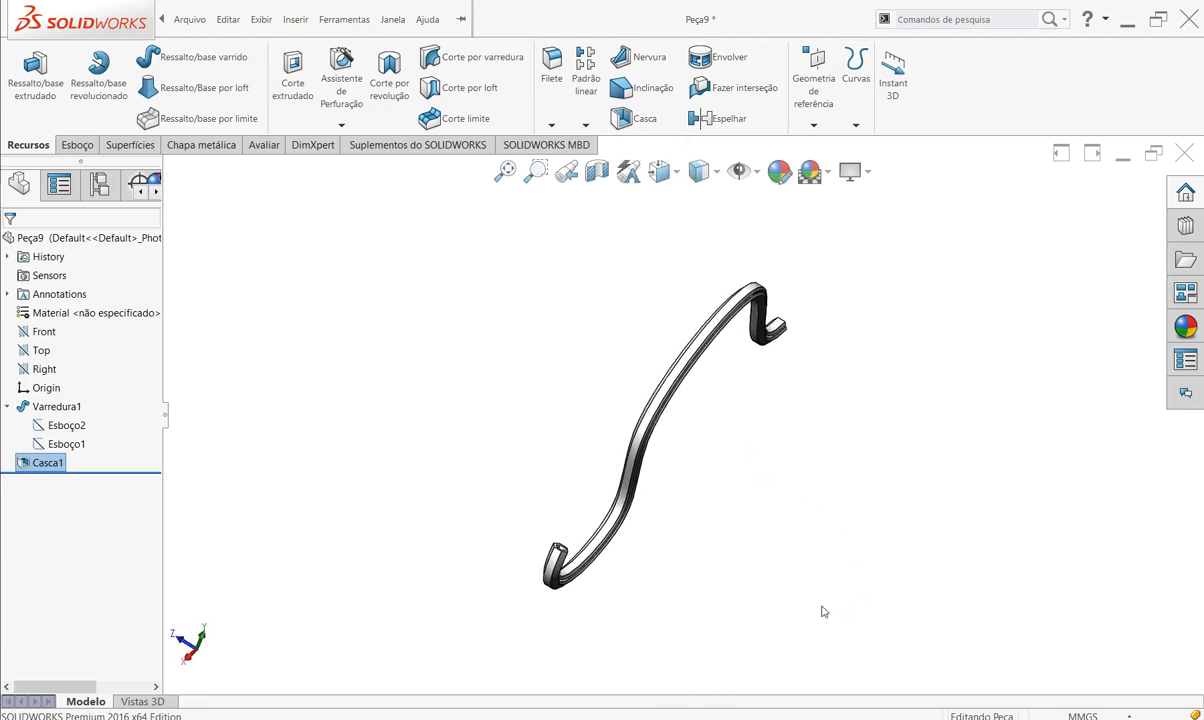
scroll(580, 540, down, 5)
middle_drag(624, 465, 622, 488)
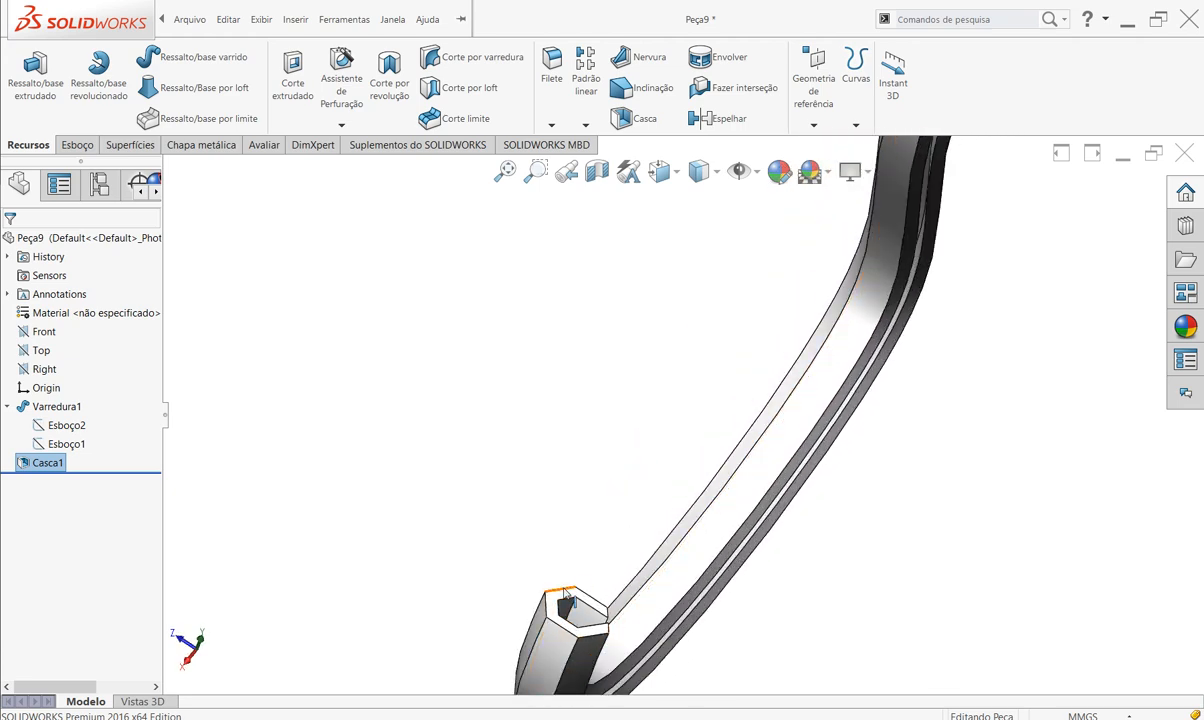
scroll(648, 578, up, 10)
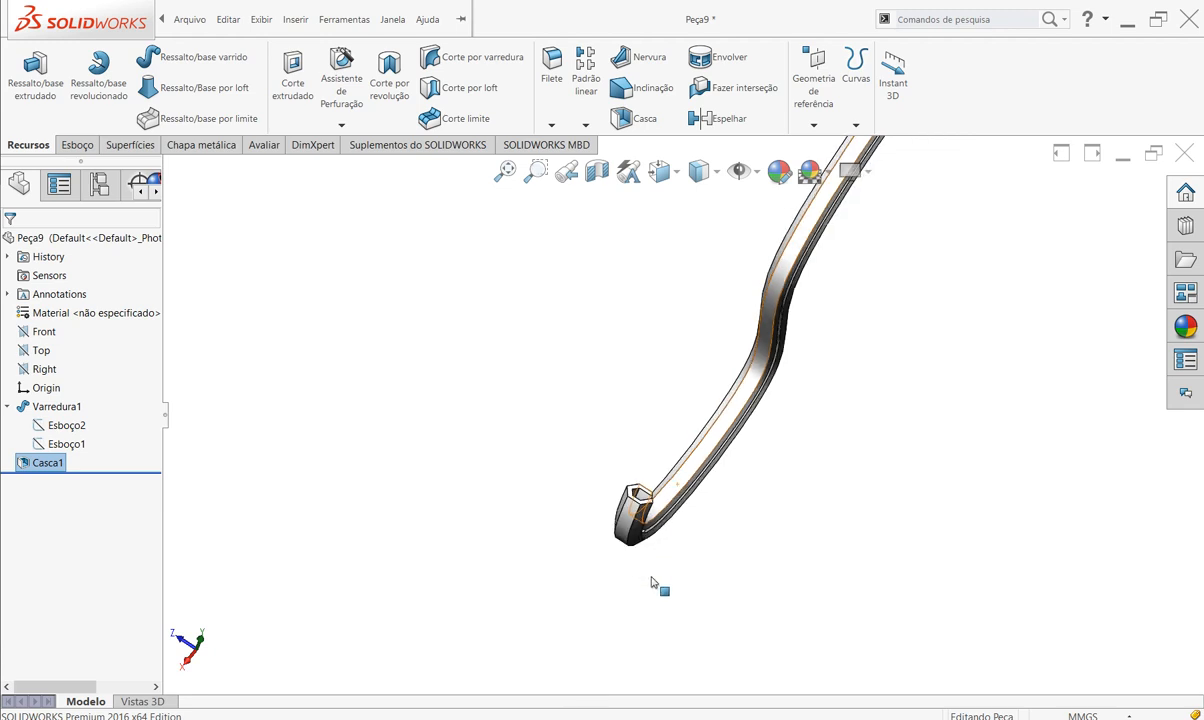
middle_drag(760, 430, 736, 328)
scroll(726, 368, down, 8)
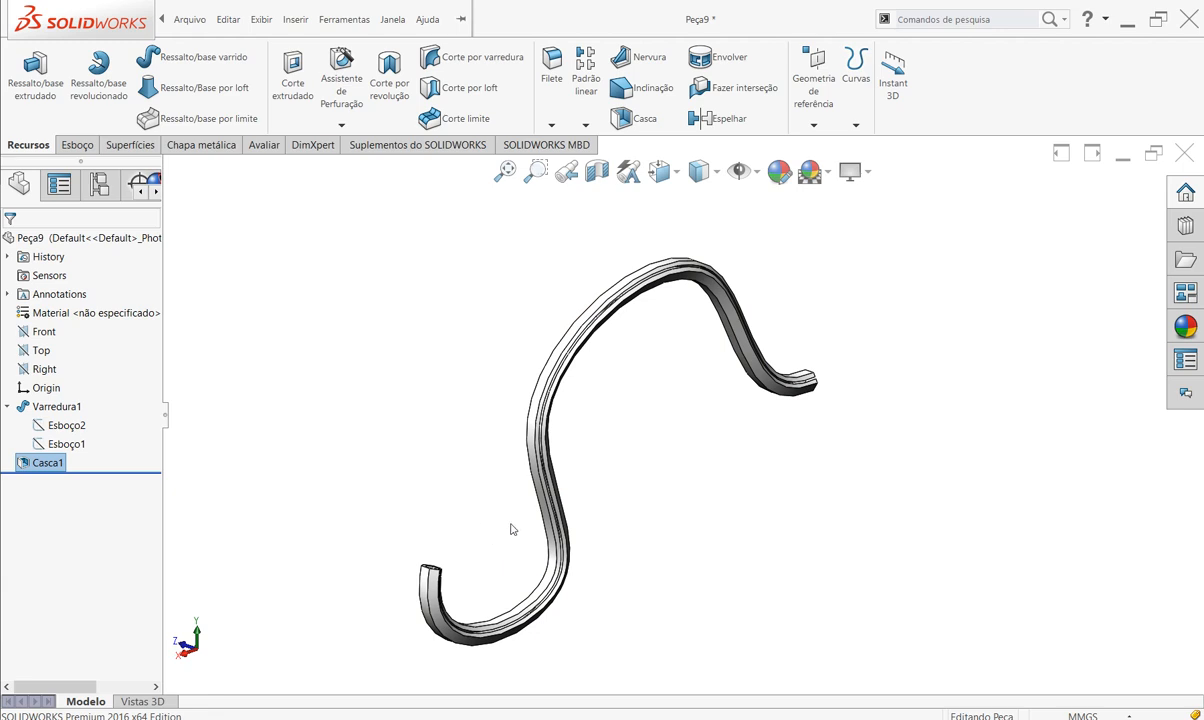
click(661, 470)
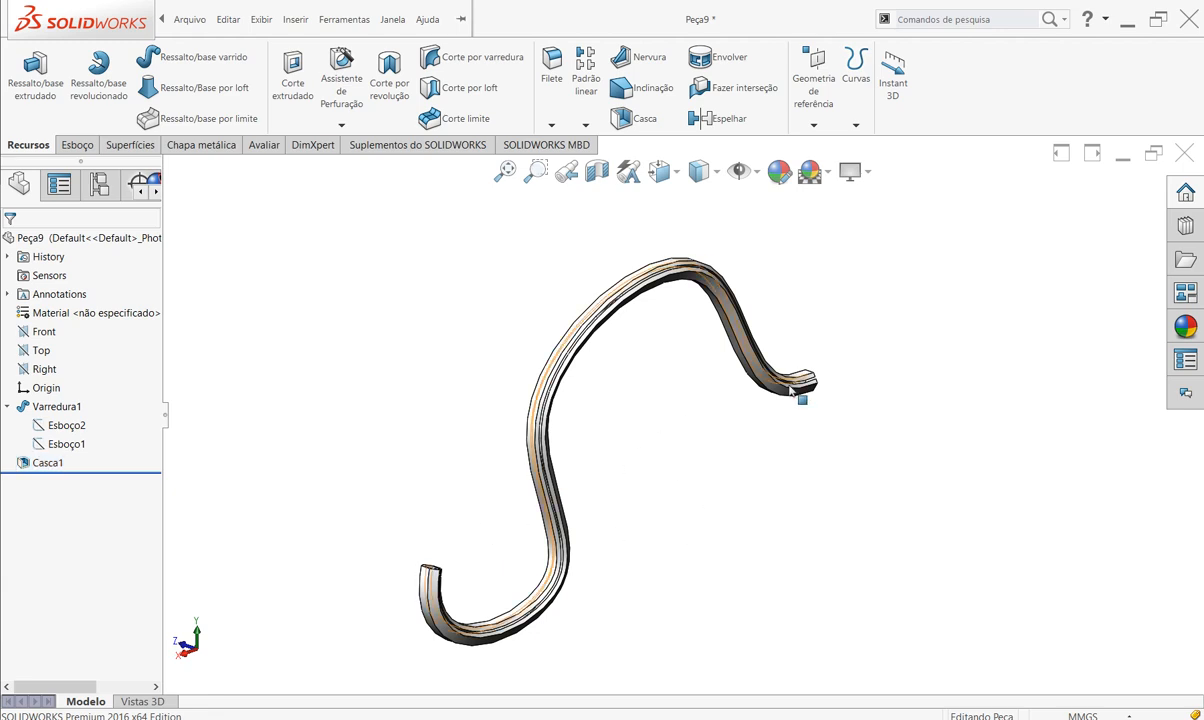
middle_drag(879, 422, 709, 540)
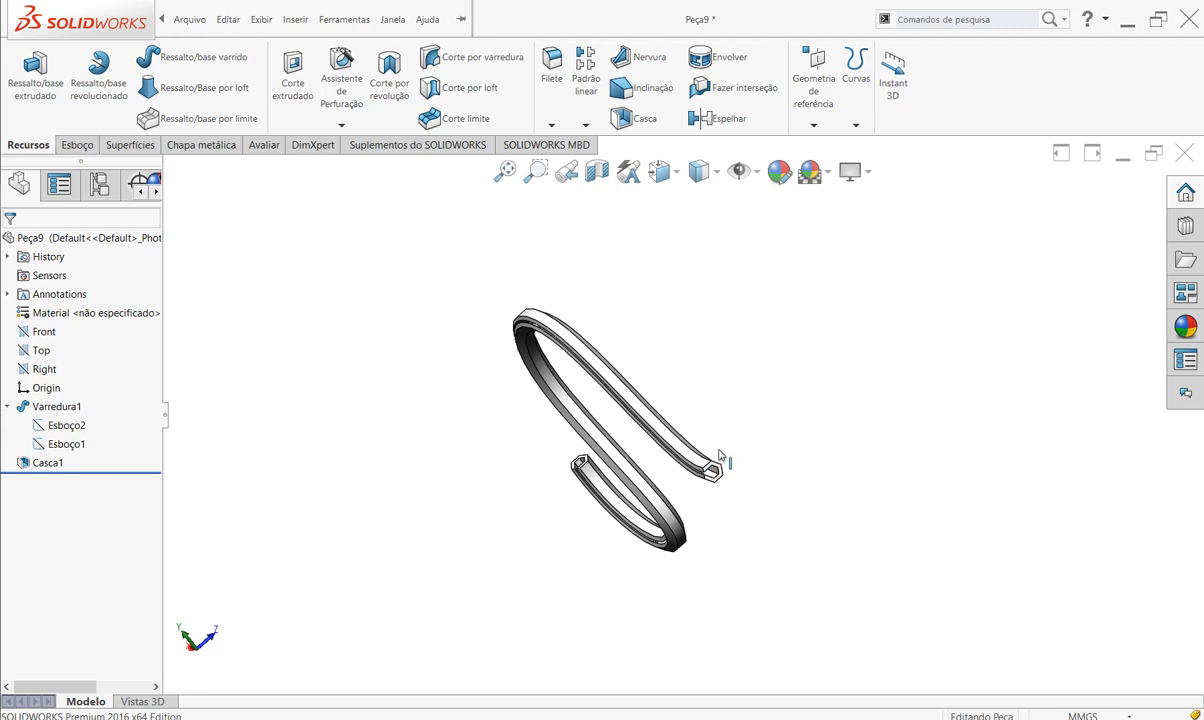
scroll(715, 456, down, 5)
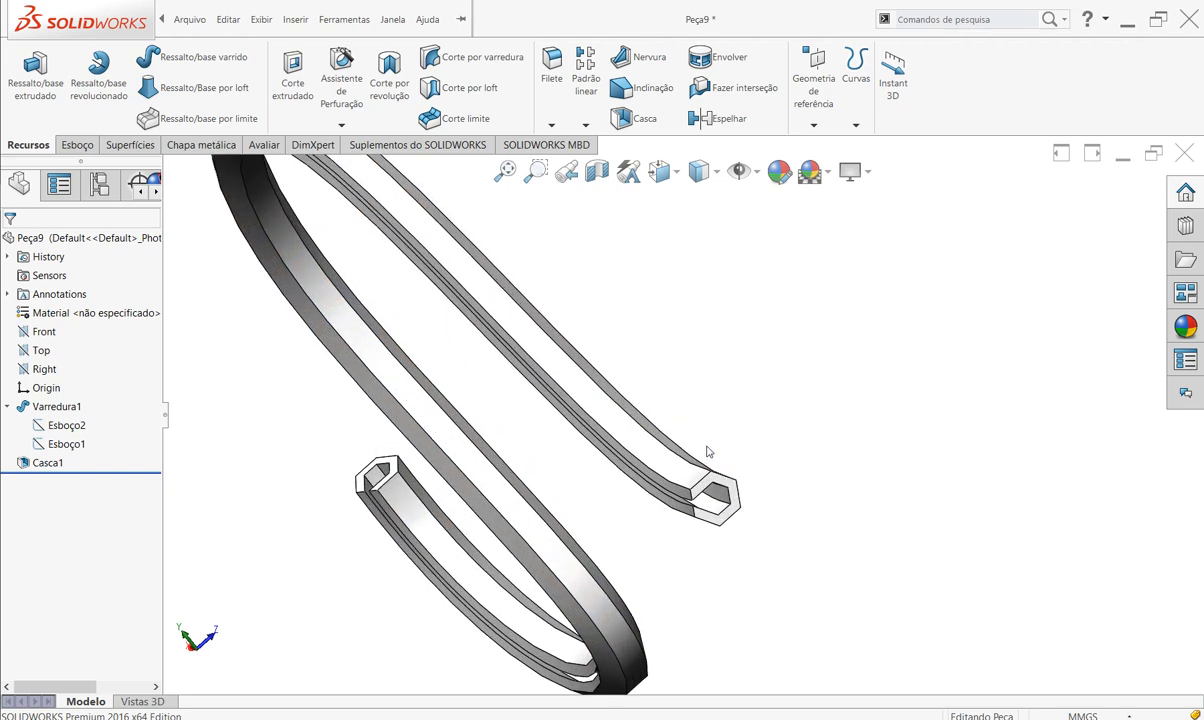
scroll(707, 452, up, 3)
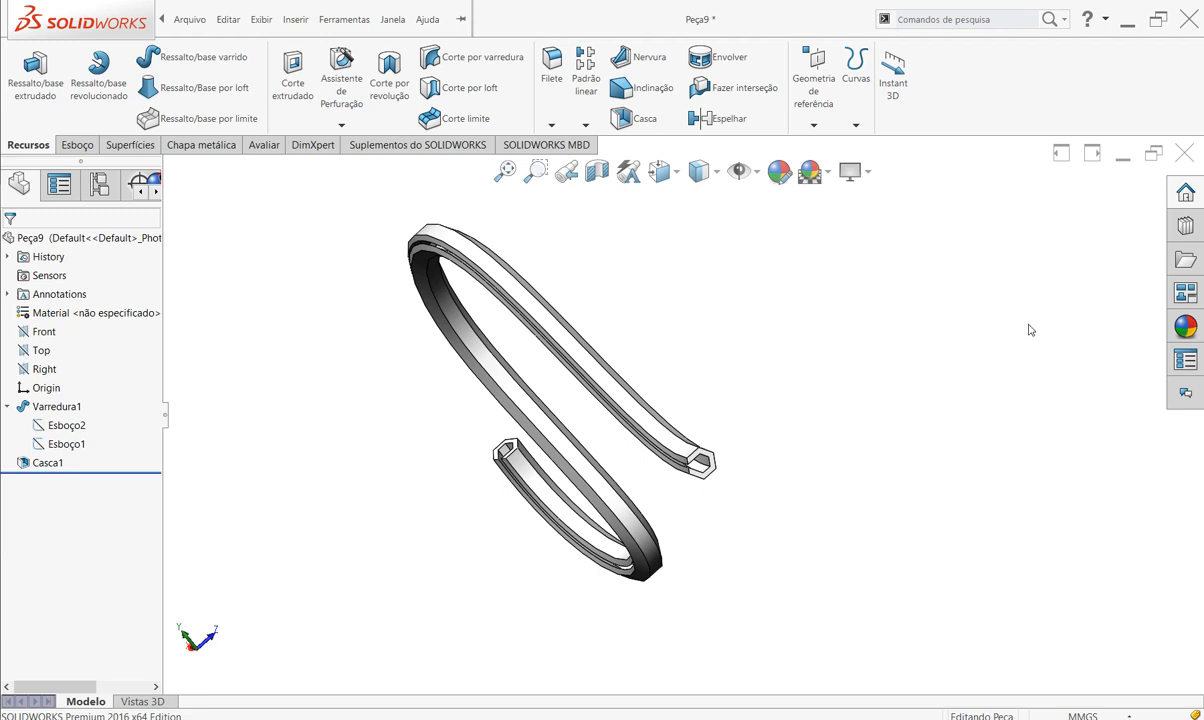
- Close the swept part and create a new part document
click(1186, 155)
click(626, 386)
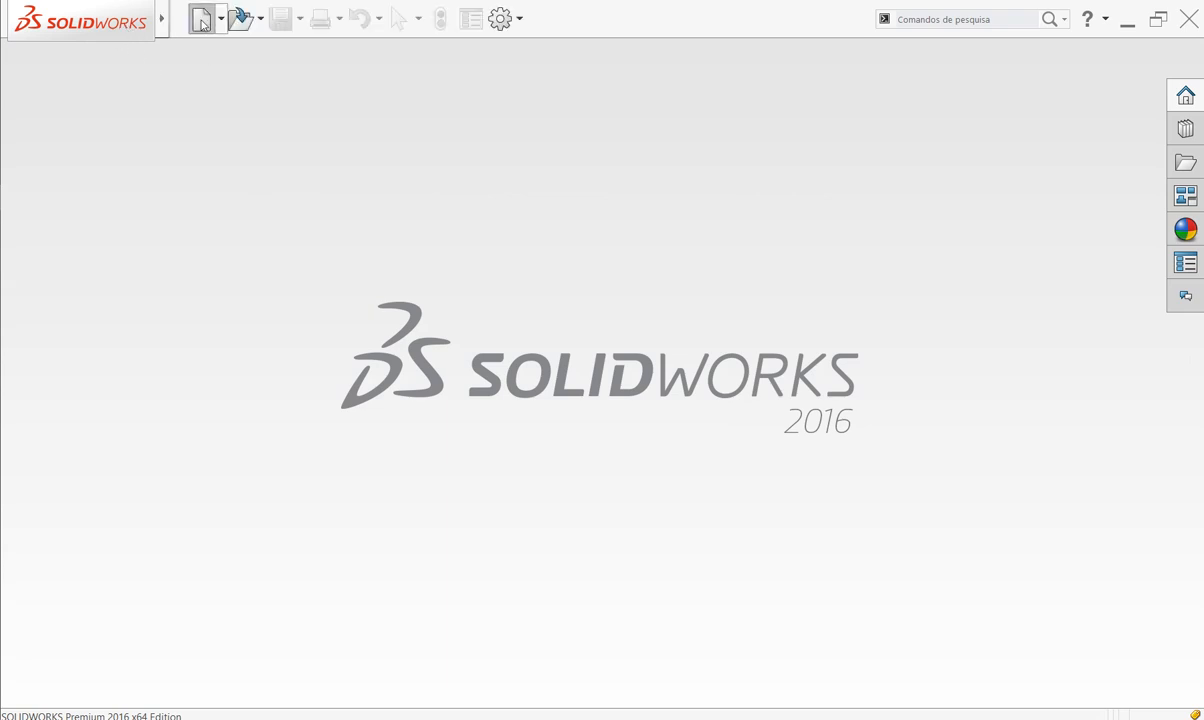
click(202, 20)
click(447, 167)
click(722, 417)
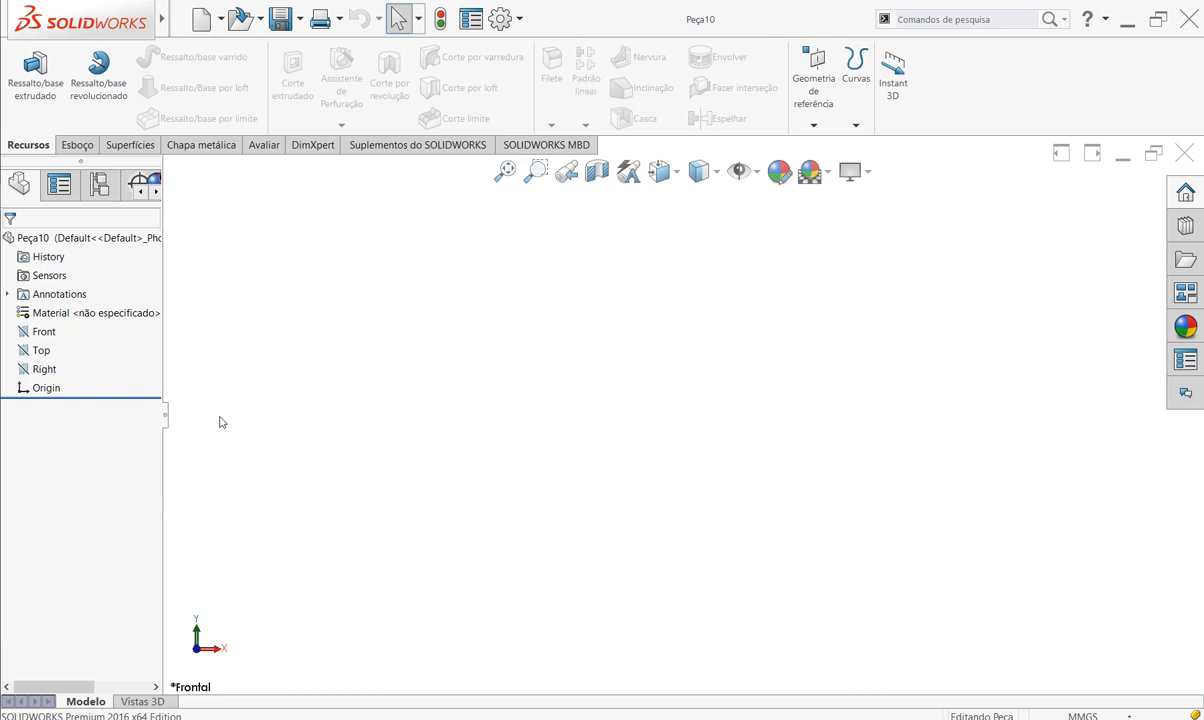
- Sketch a center rectangle about 80.5 mm by 37.4 mm on the Front plane, centred on the origin
click(77, 145)
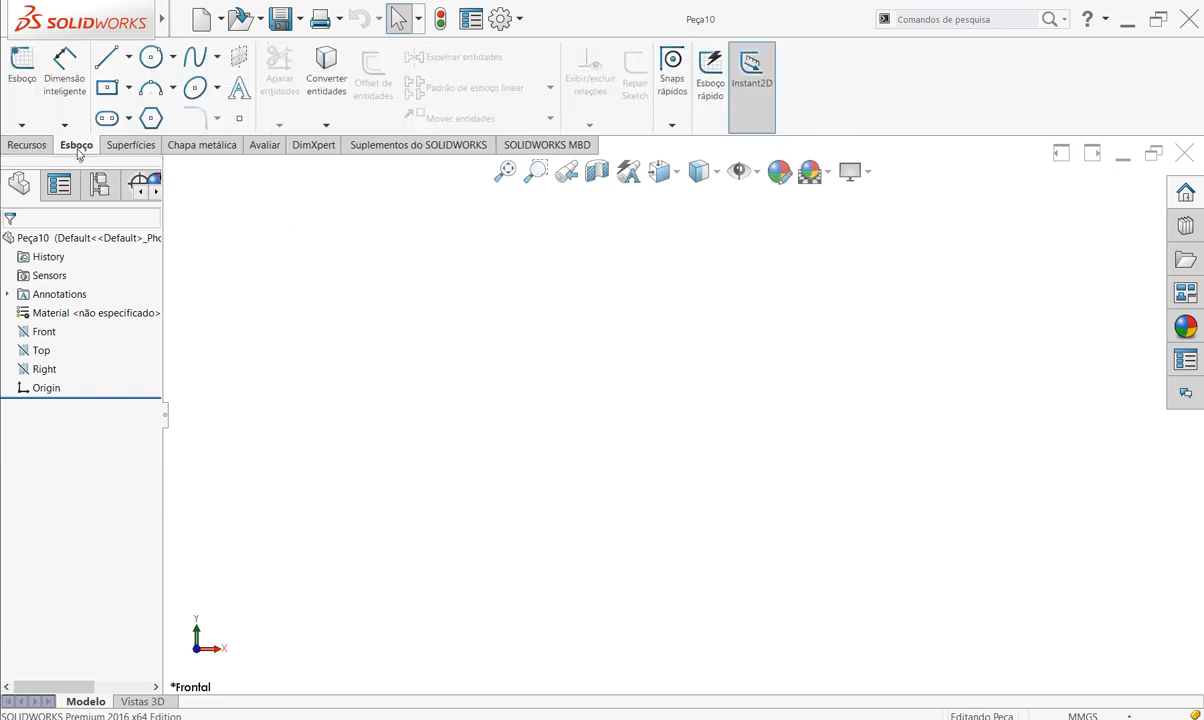
click(106, 89)
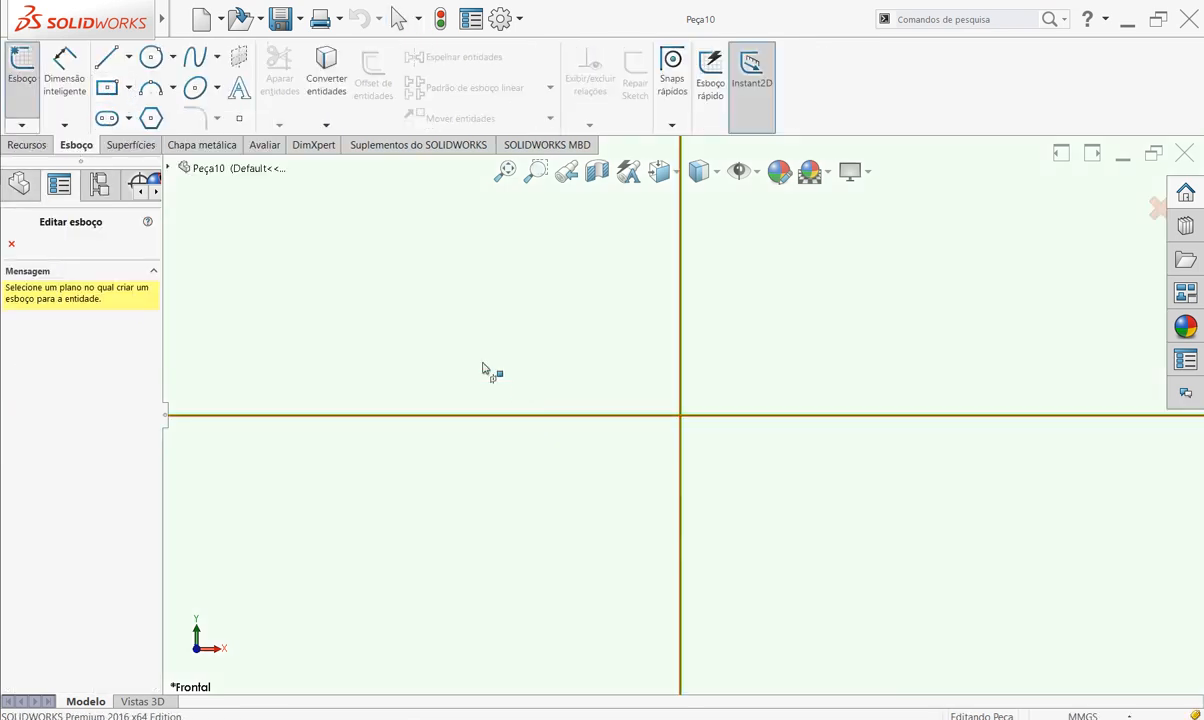
click(456, 352)
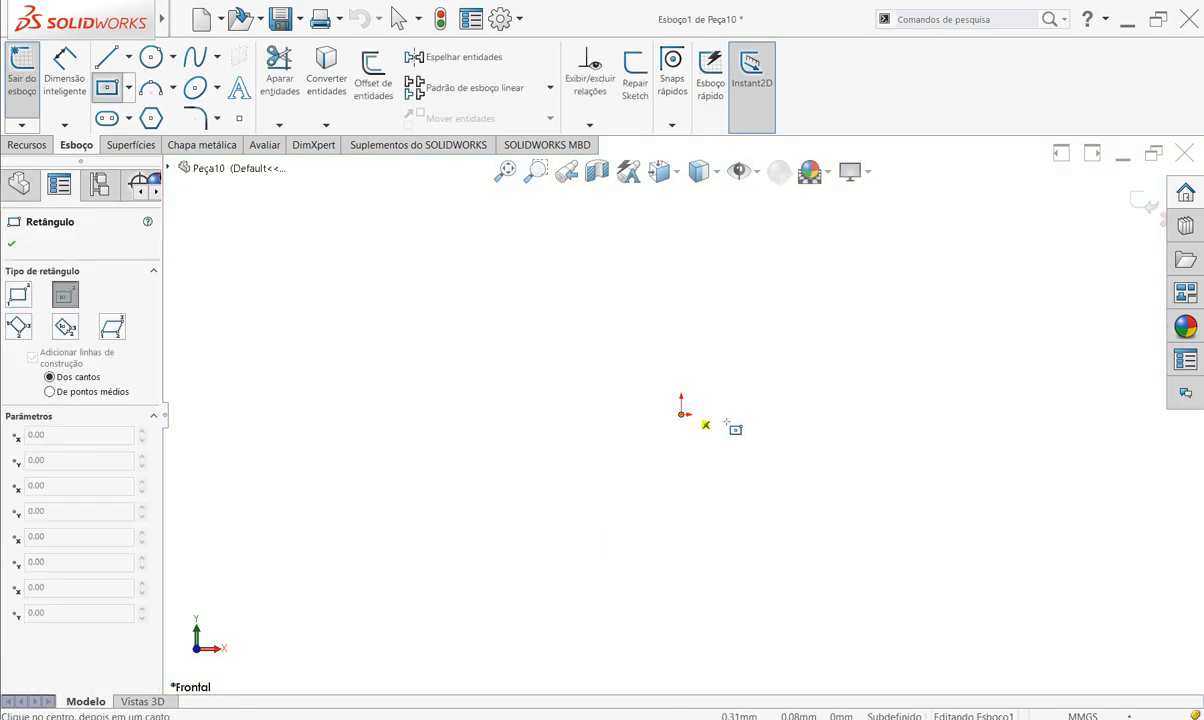
click(681, 414)
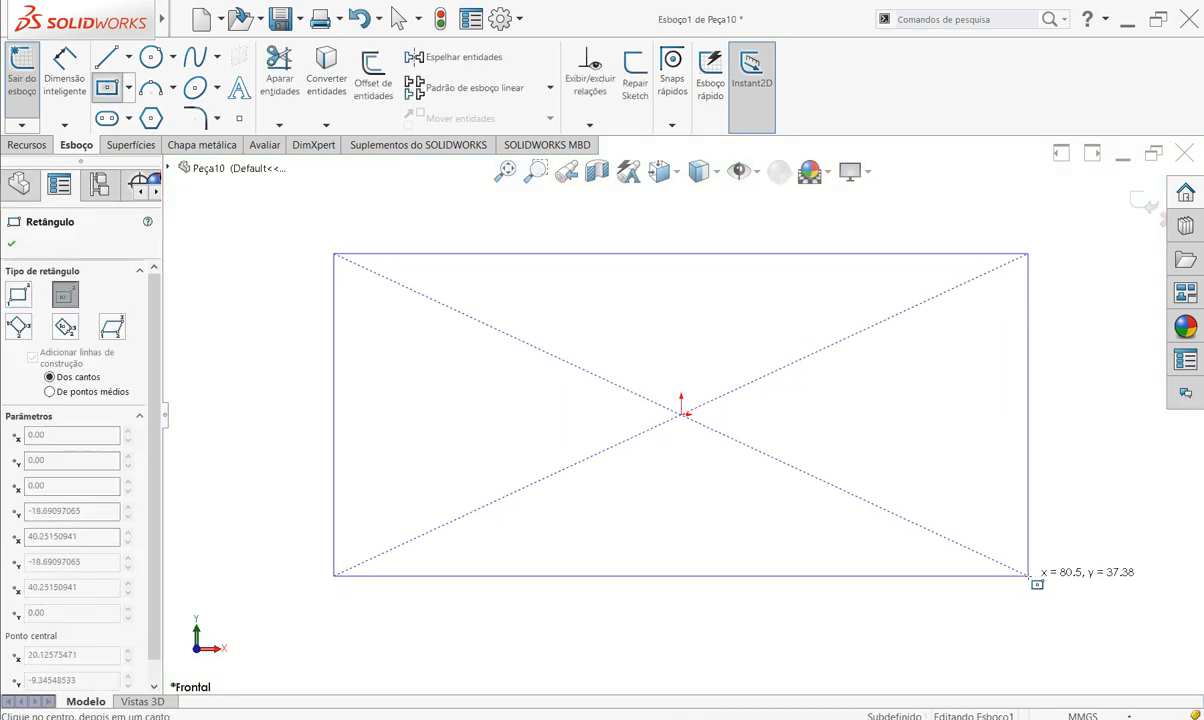
click(1028, 575)
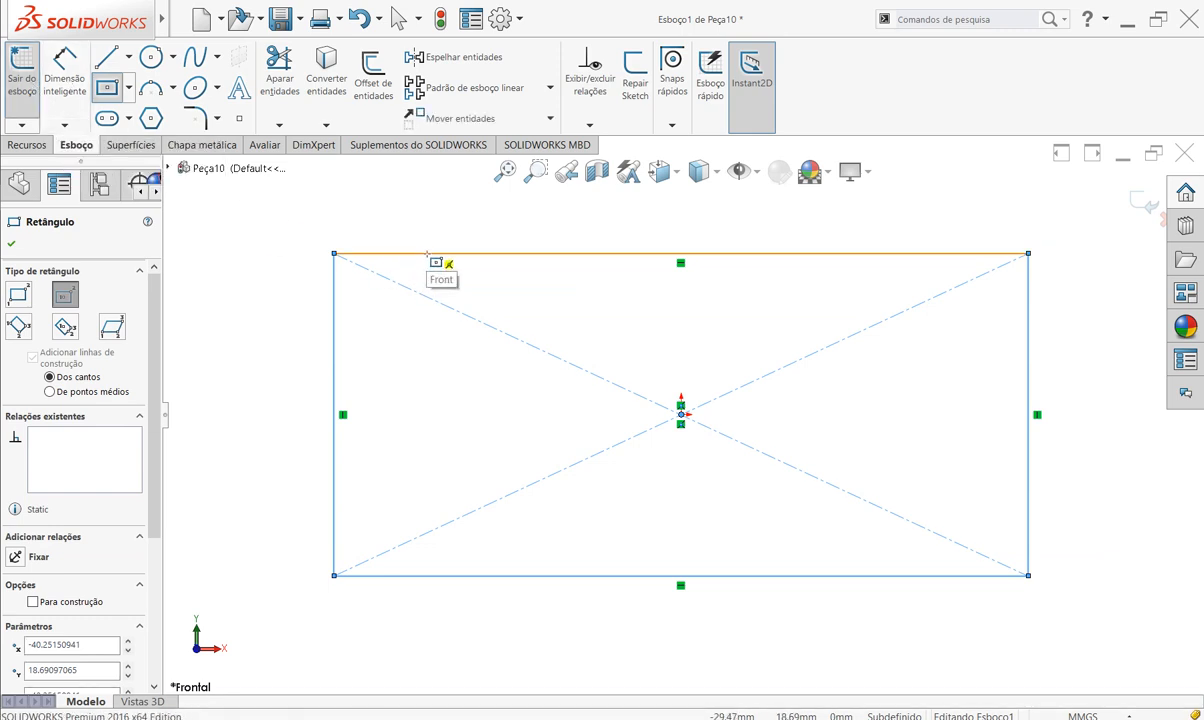
- Dimension the center rectangle to 100 mm wide and 50 mm high
click(65, 68)
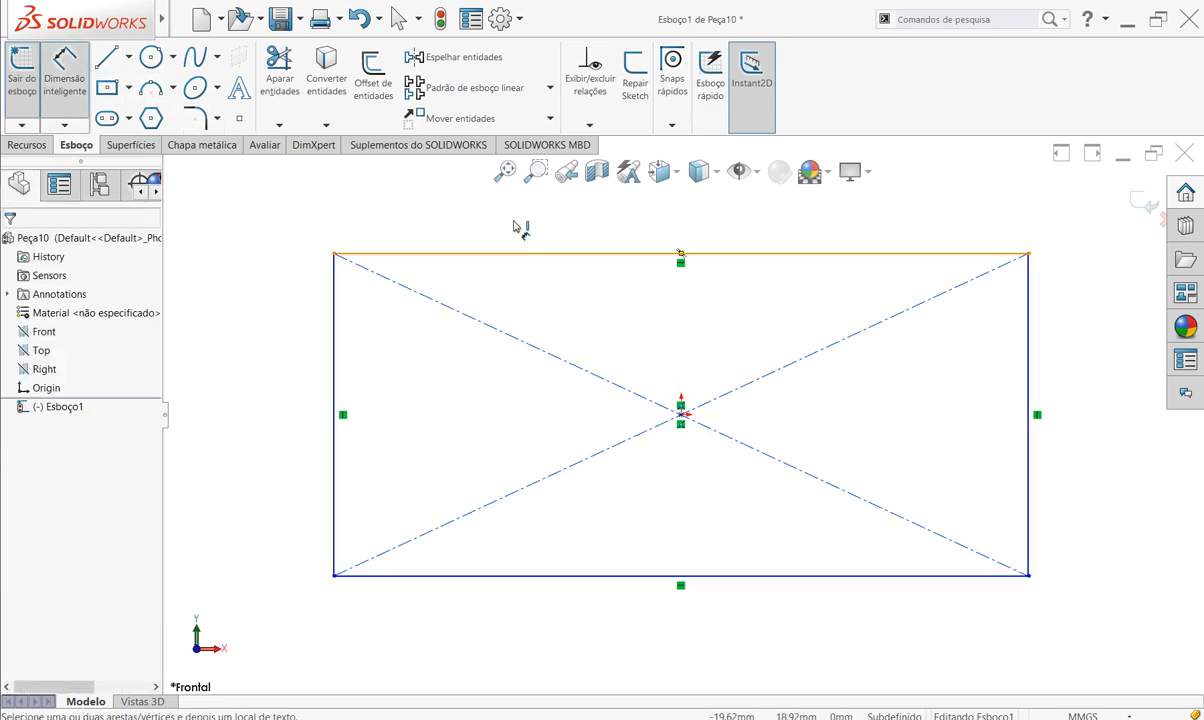
click(518, 253)
click(522, 226)
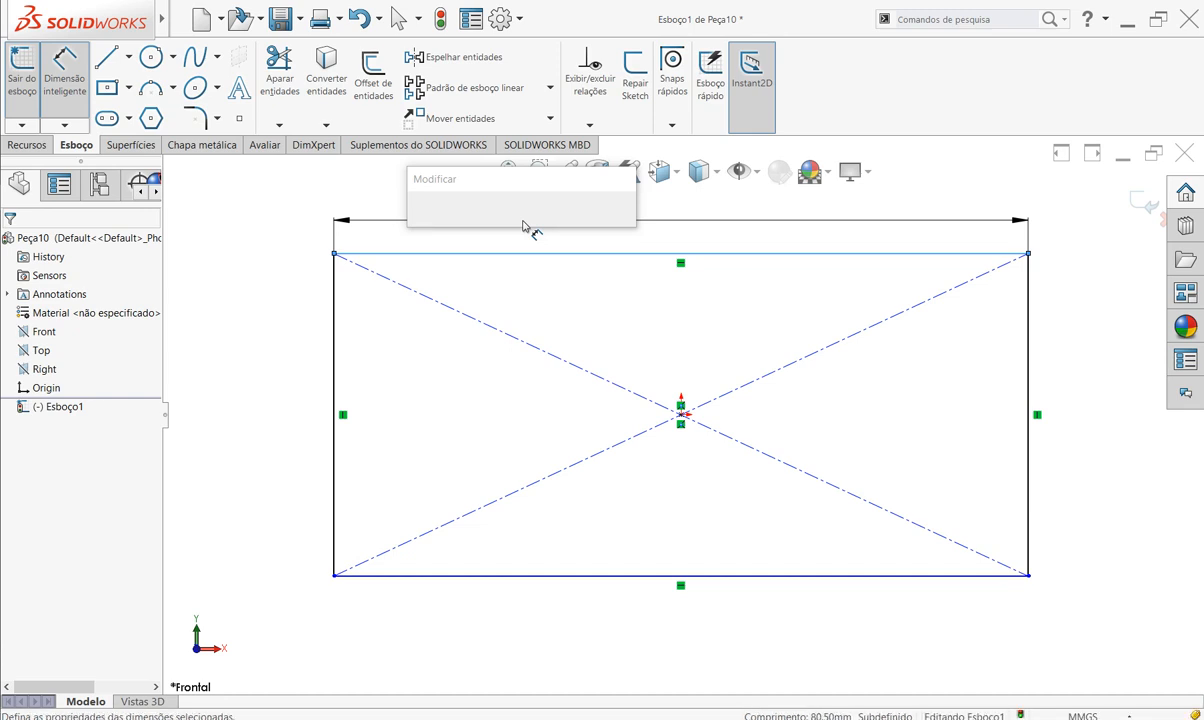
text(100)
key(Return)
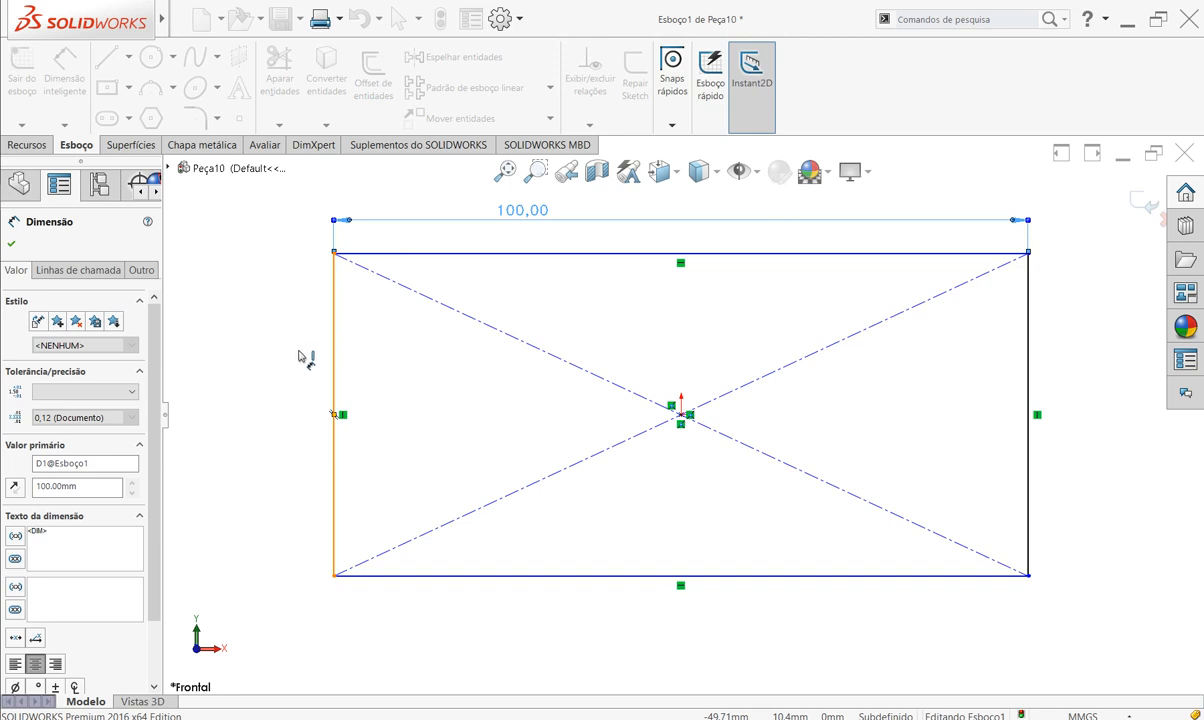
click(333, 357)
click(302, 358)
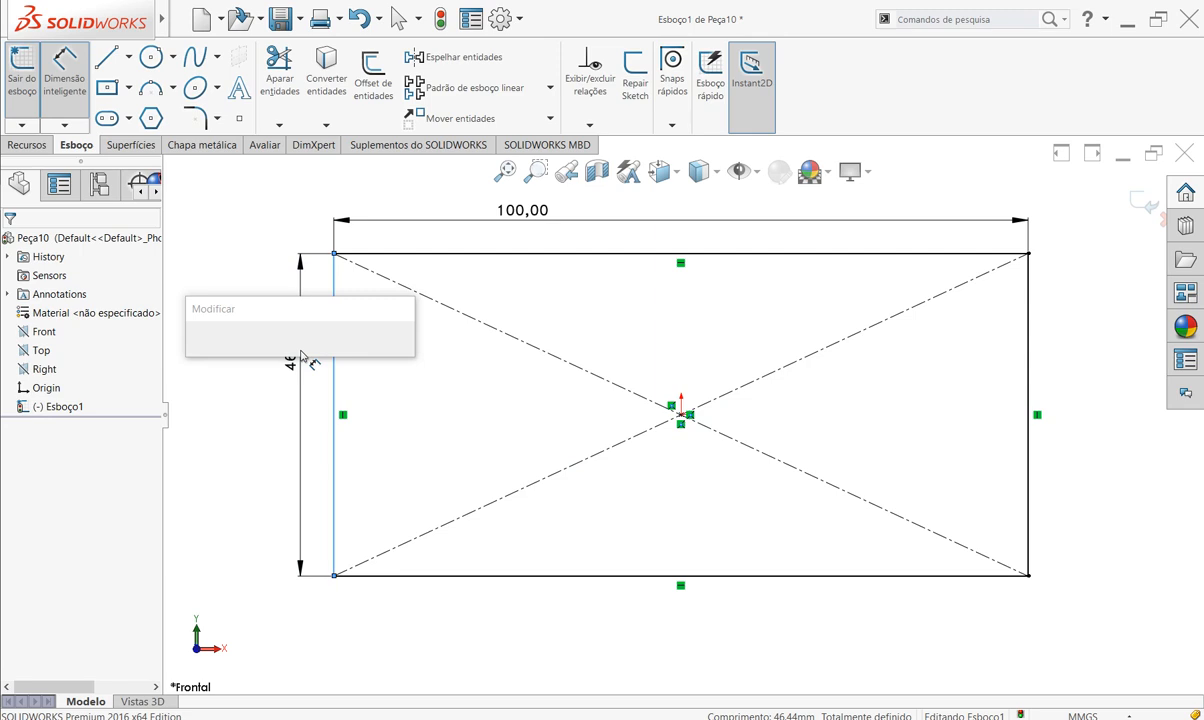
text(50)
key(Return)
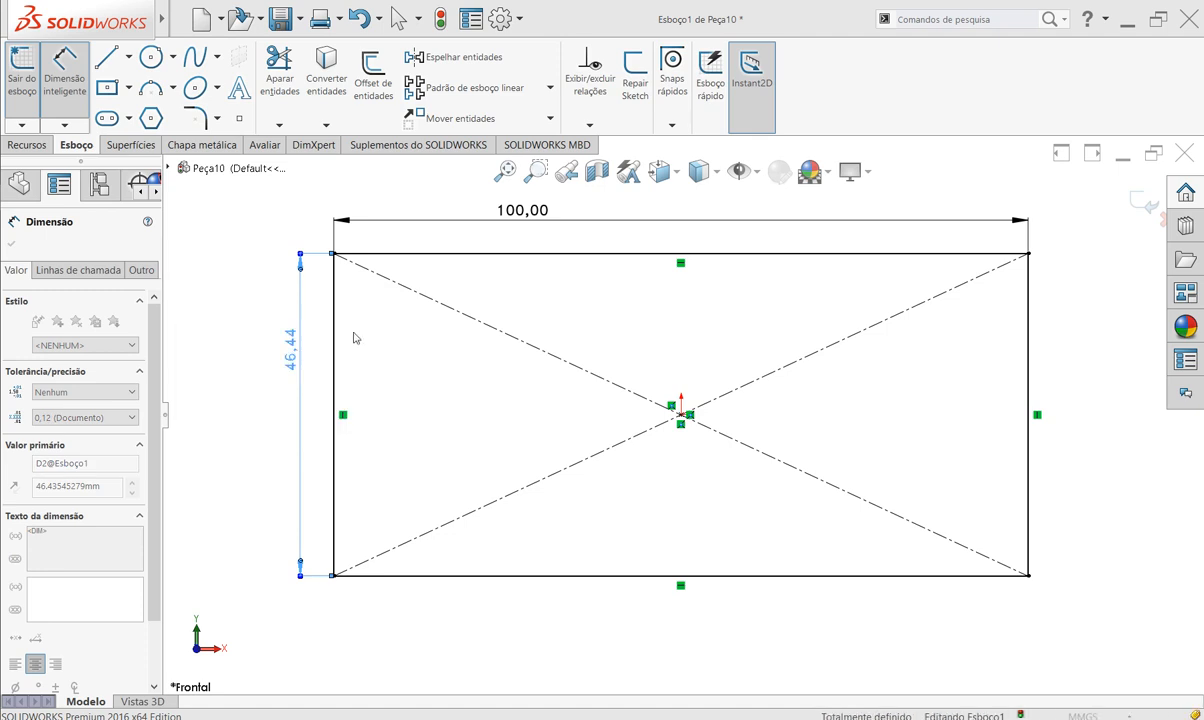
- Extrude the rectangle as a blind boss 10 mm deep from the sketch plane
click(44, 141)
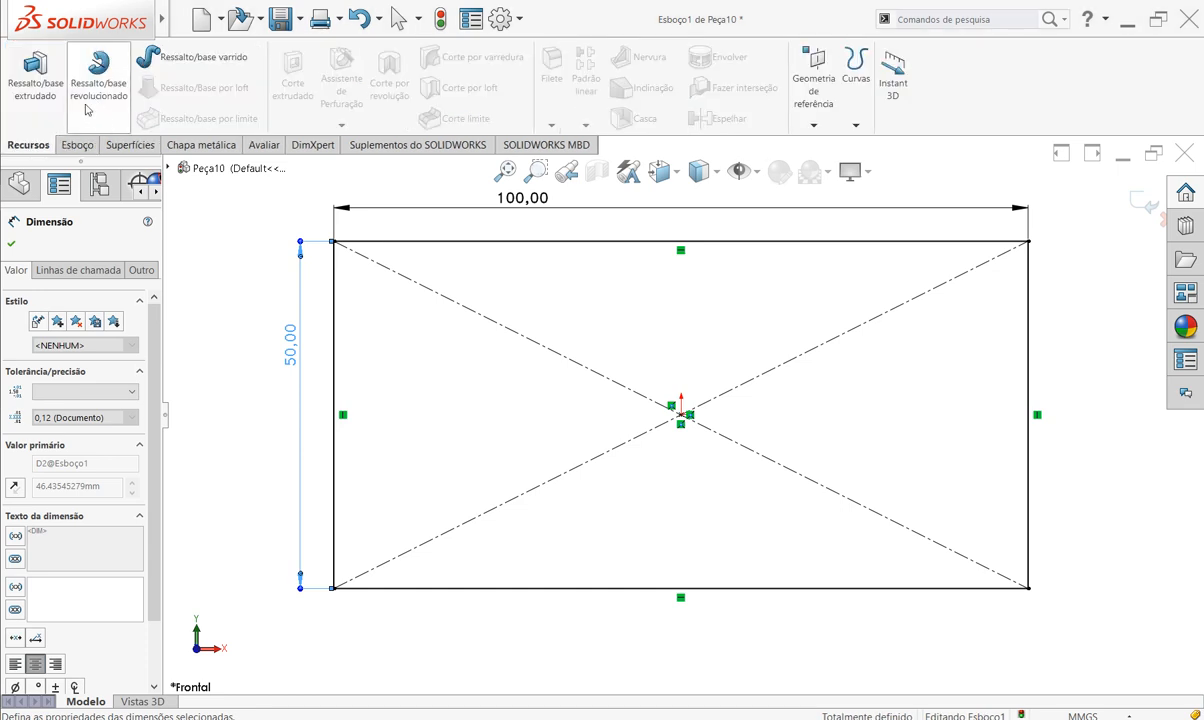
click(35, 75)
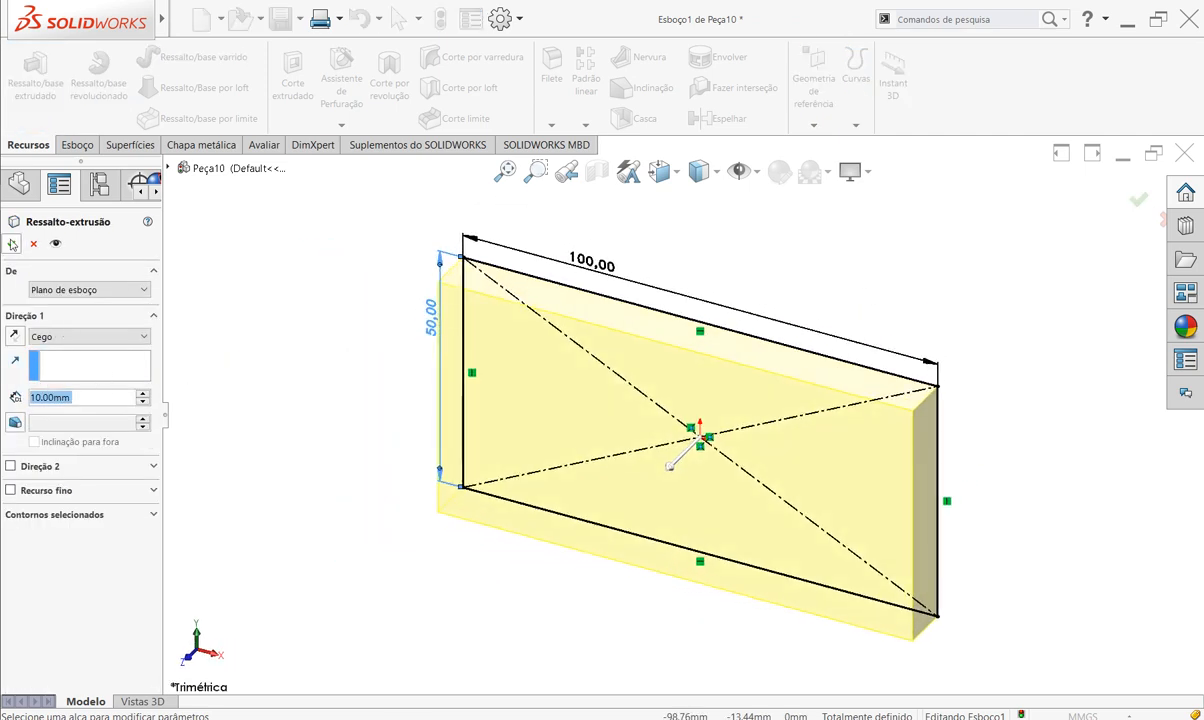
click(12, 244)
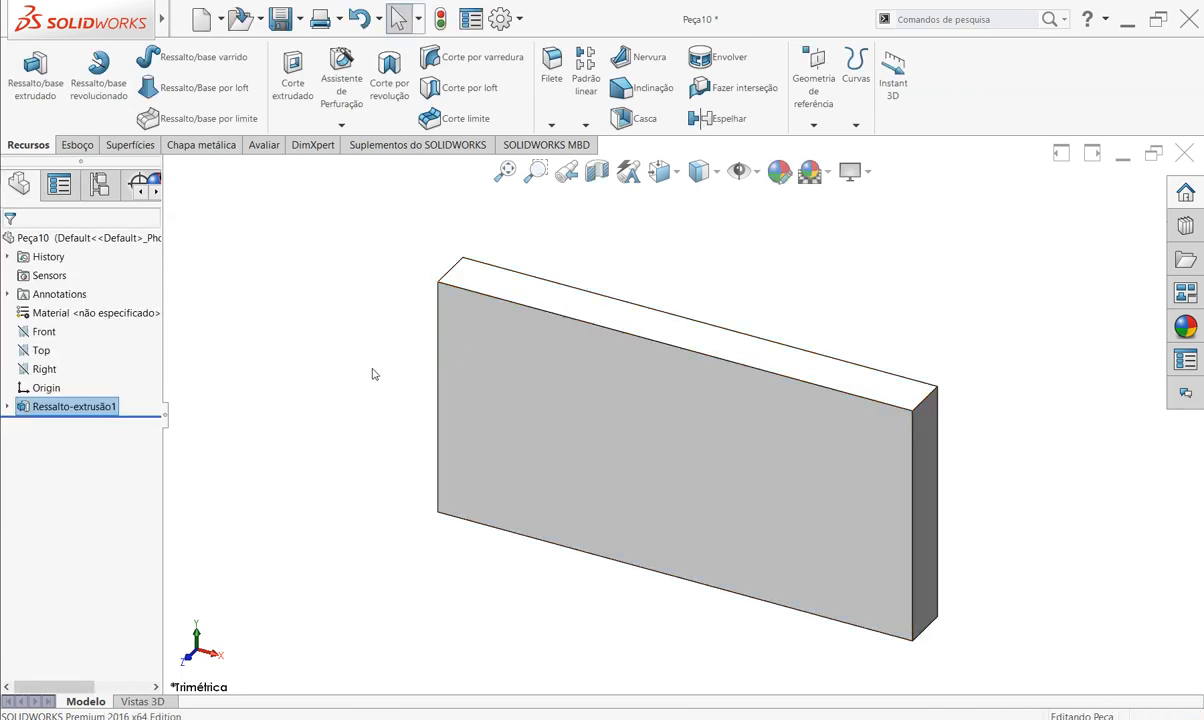
- Sketch an upright ellipse with radii of about 5.05 mm and 2.29 mm near the upper-left corner of the plate's front face
click(77, 145)
click(196, 91)
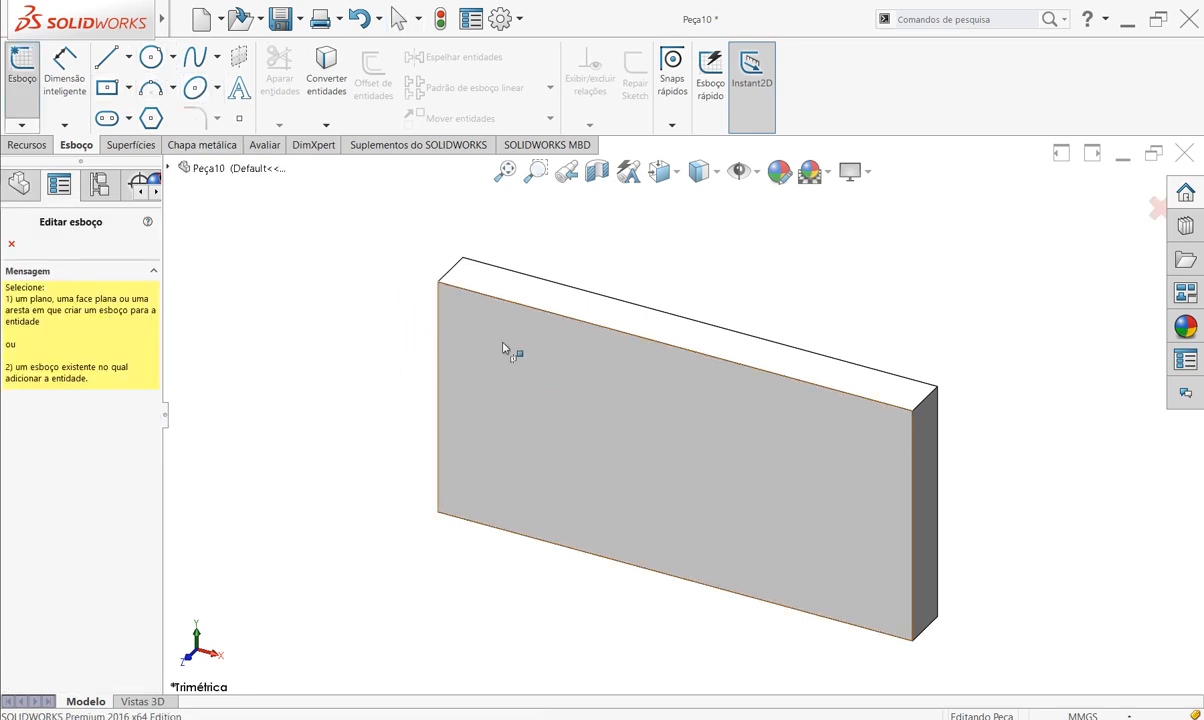
click(510, 375)
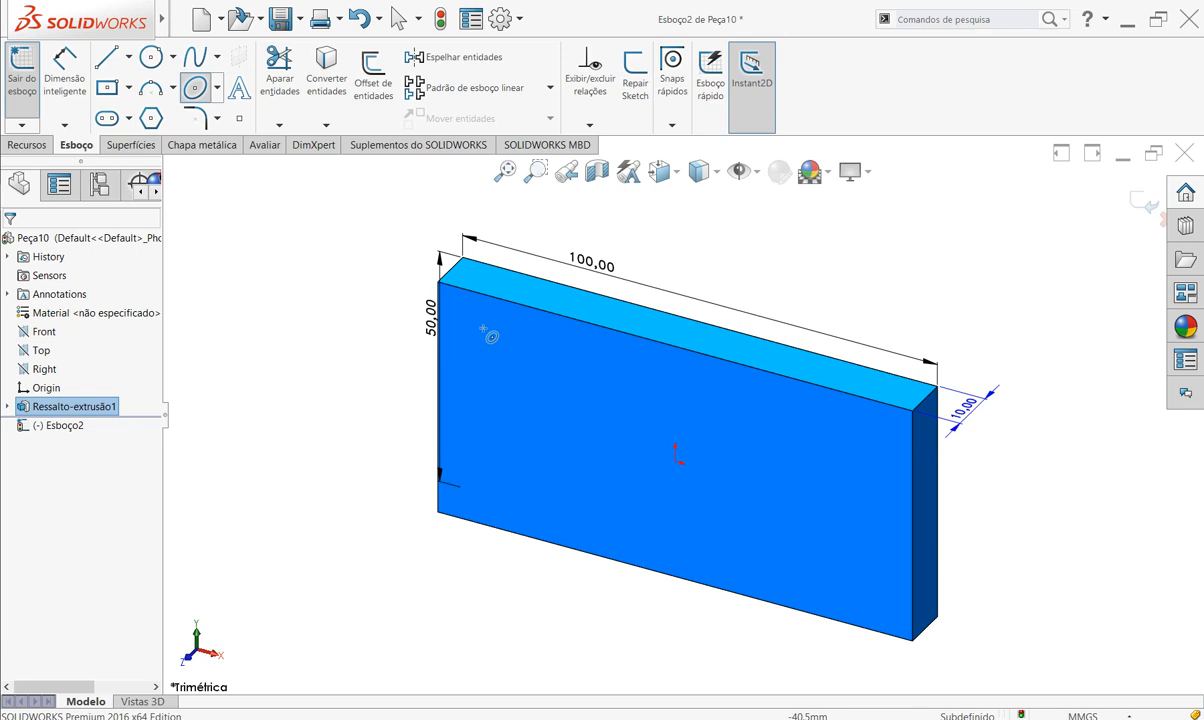
click(482, 327)
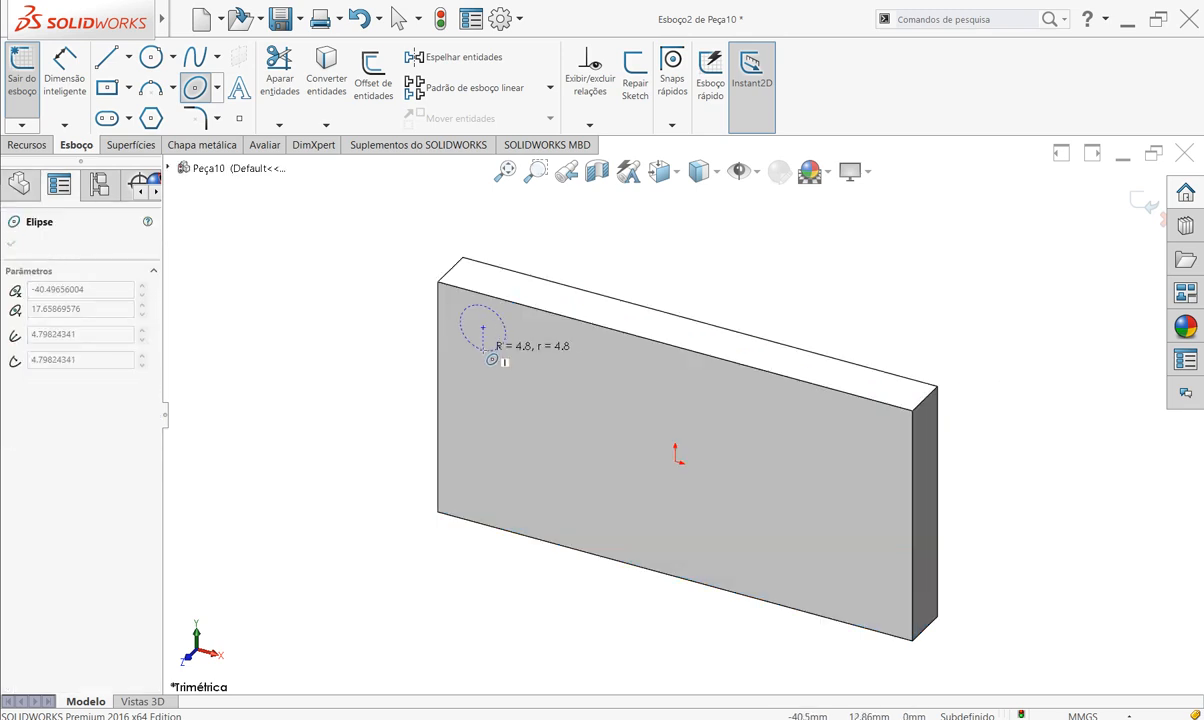
mouse_move(483, 368)
middle_down()
mouse_move(505, 288)
mouse_move(484, 380)
middle_up()
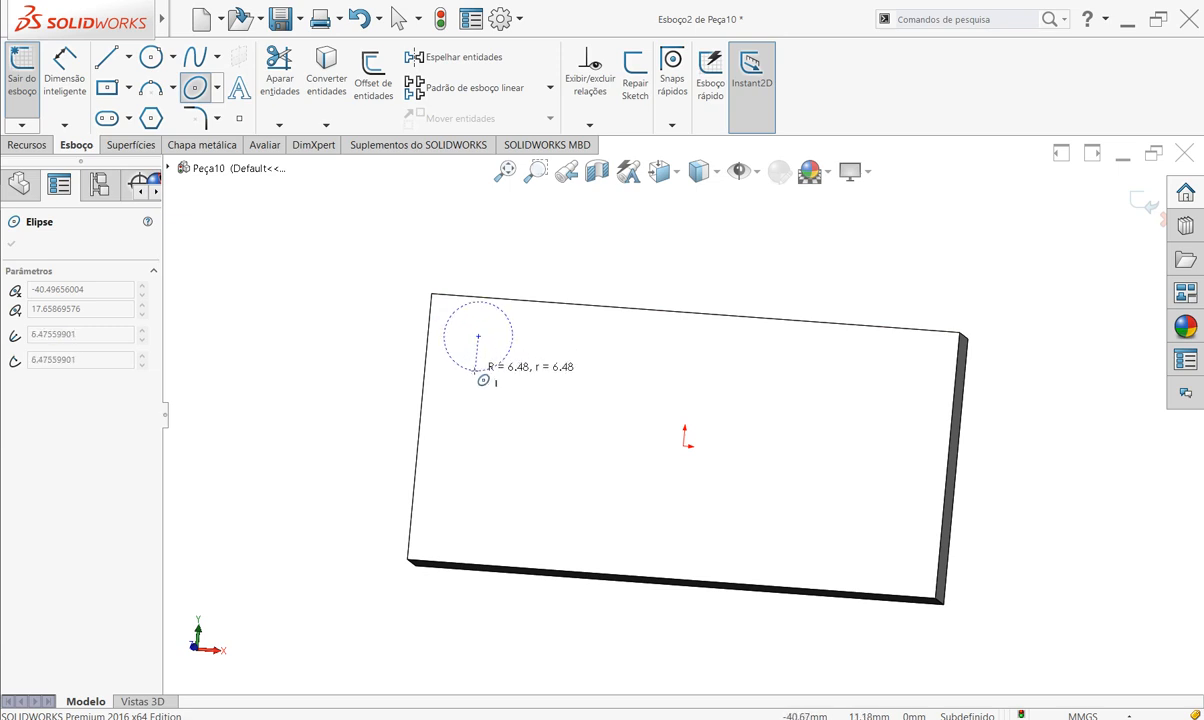
click(477, 363)
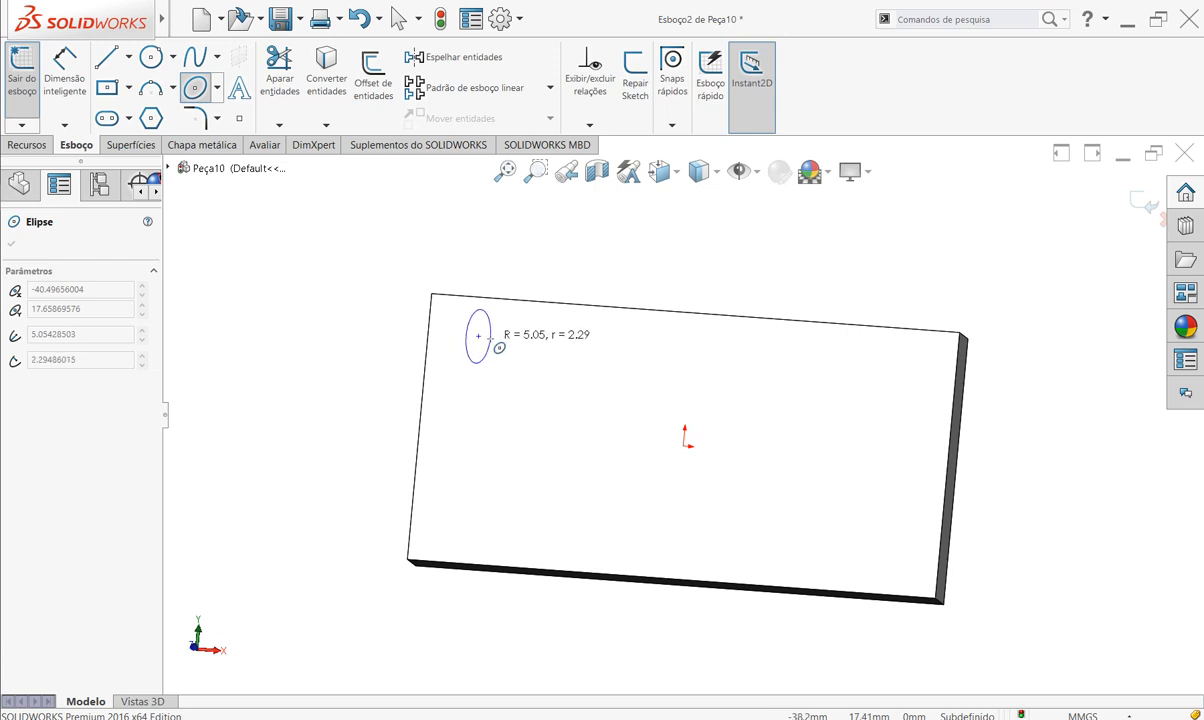
click(490, 340)
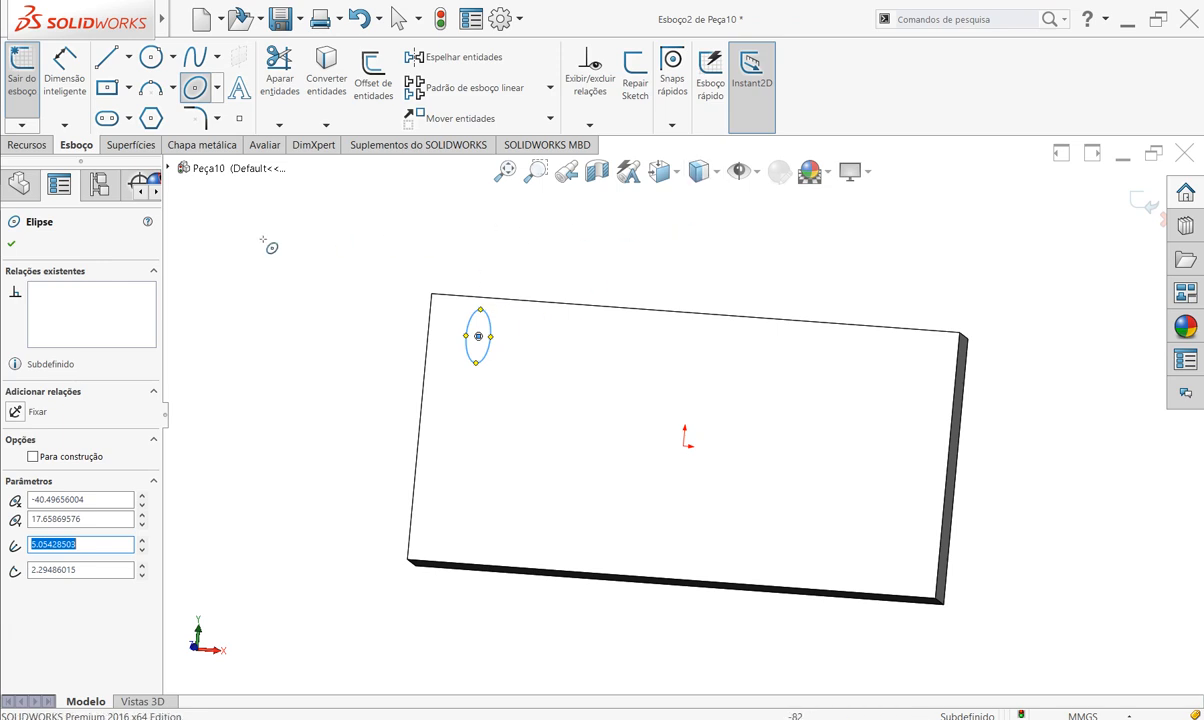
click(11, 245)
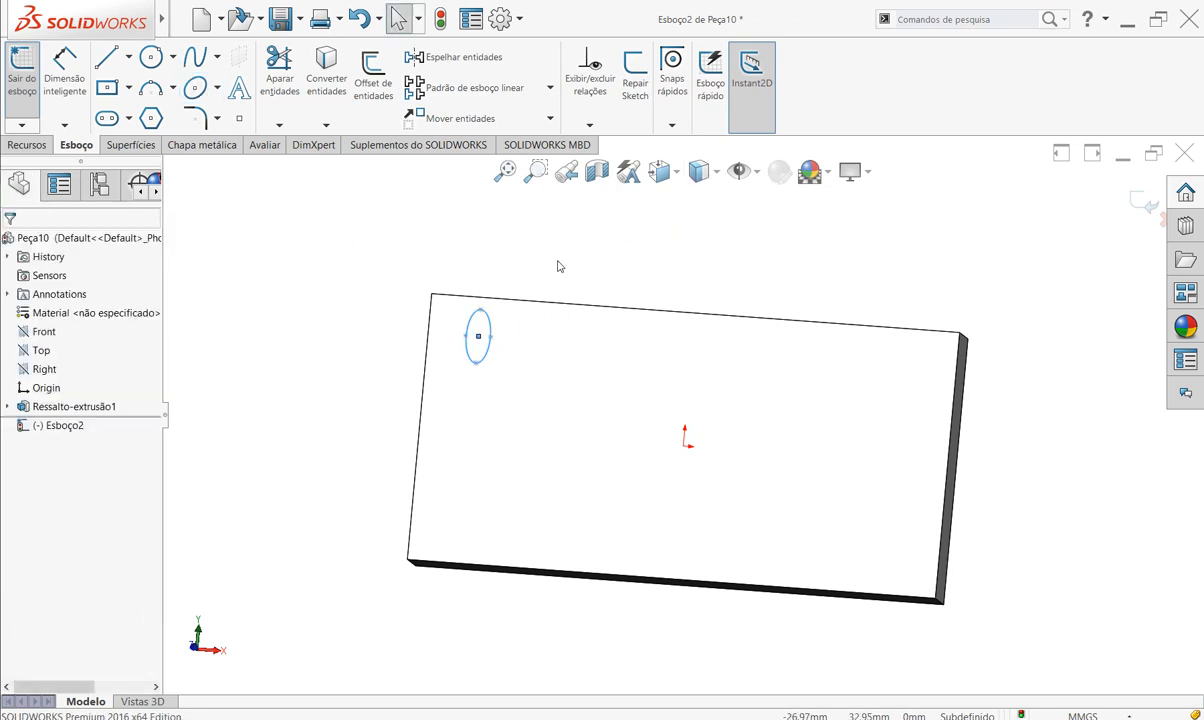
- Add a vertical relation between the ellipse's uppermost and lowermost points
key(ctrl+8)
scroll(472, 300, down, 5)
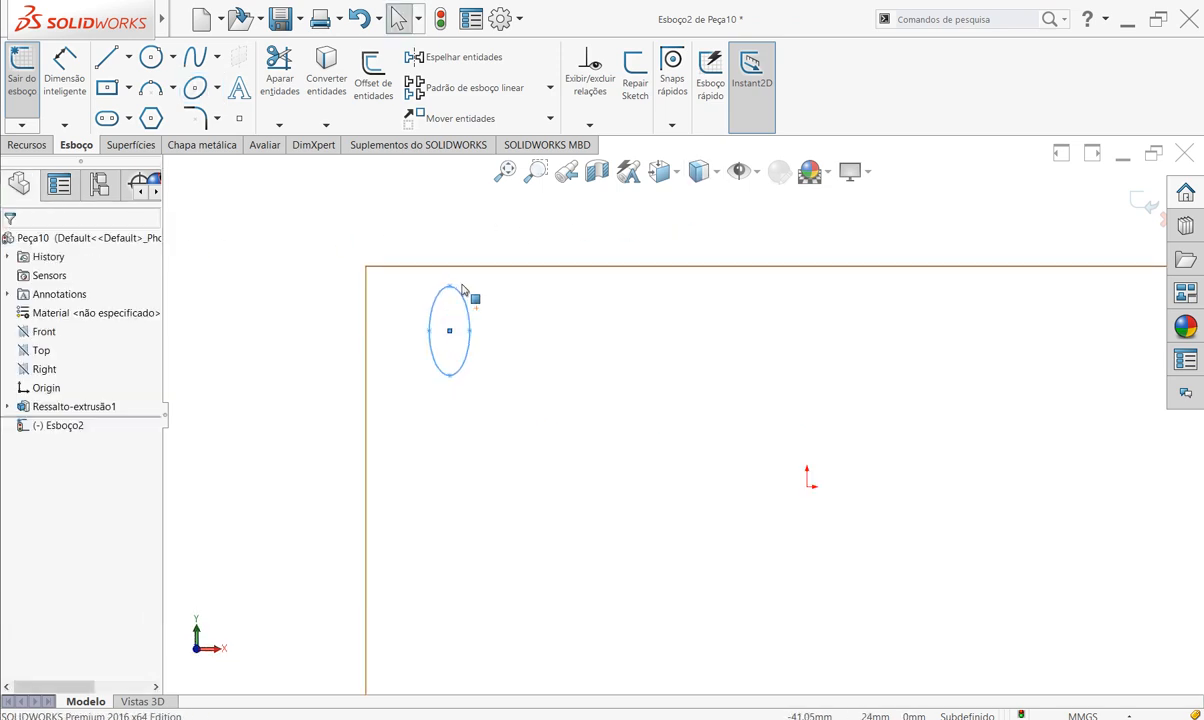
scroll(492, 343, down, 2)
drag(519, 339, 520, 580)
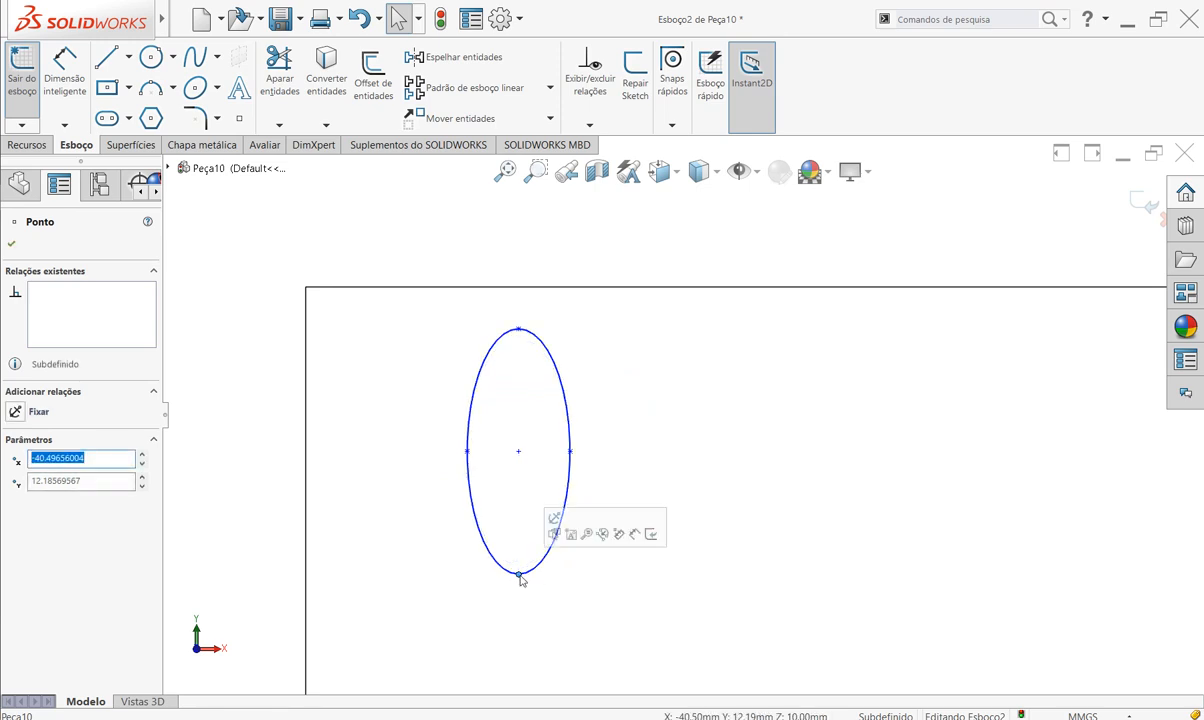
ctrl+click(519, 331)
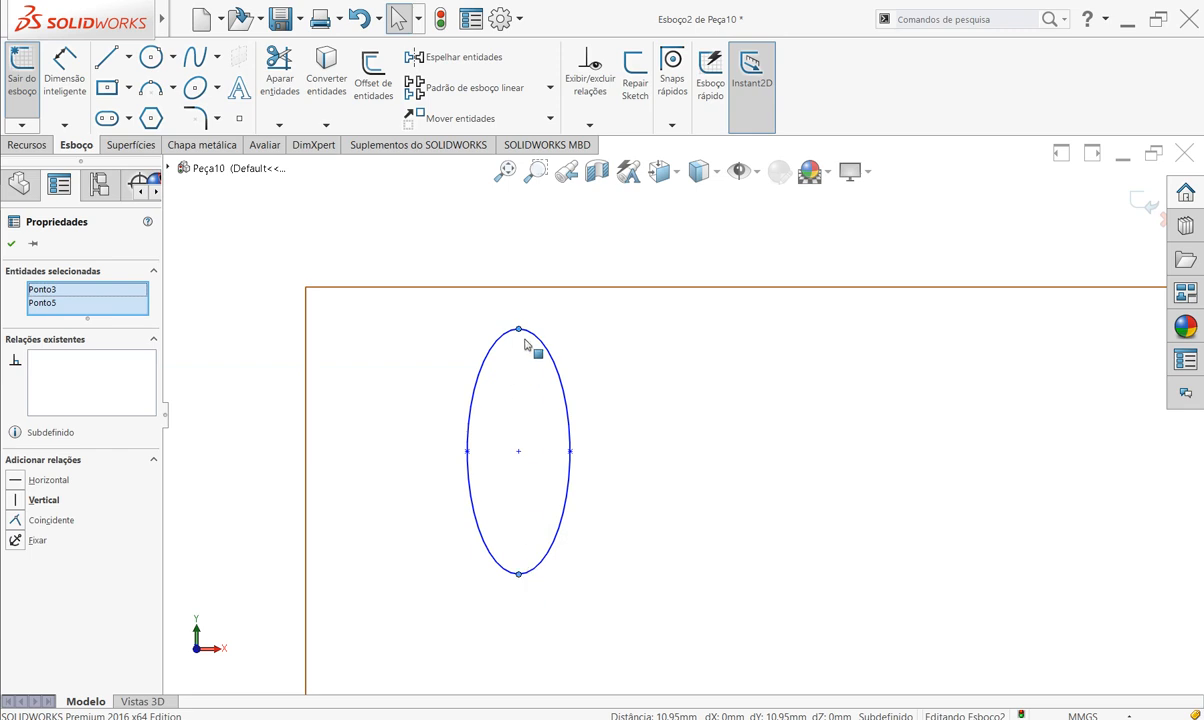
click(16, 500)
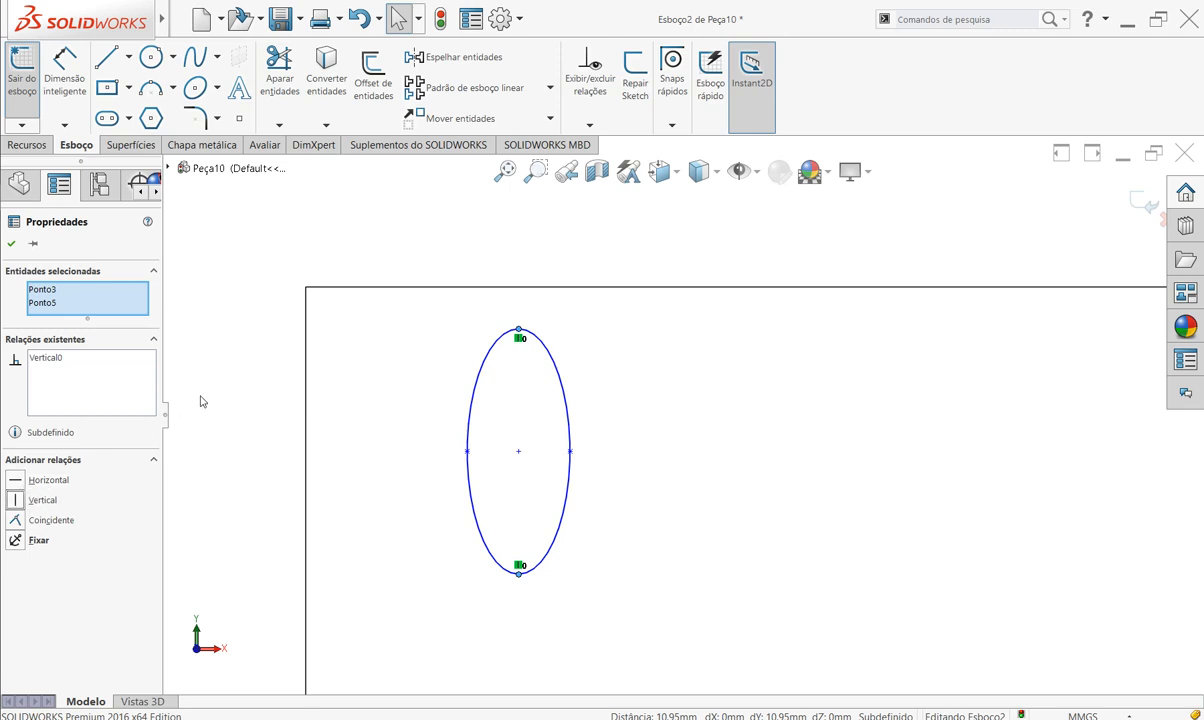
click(222, 360)
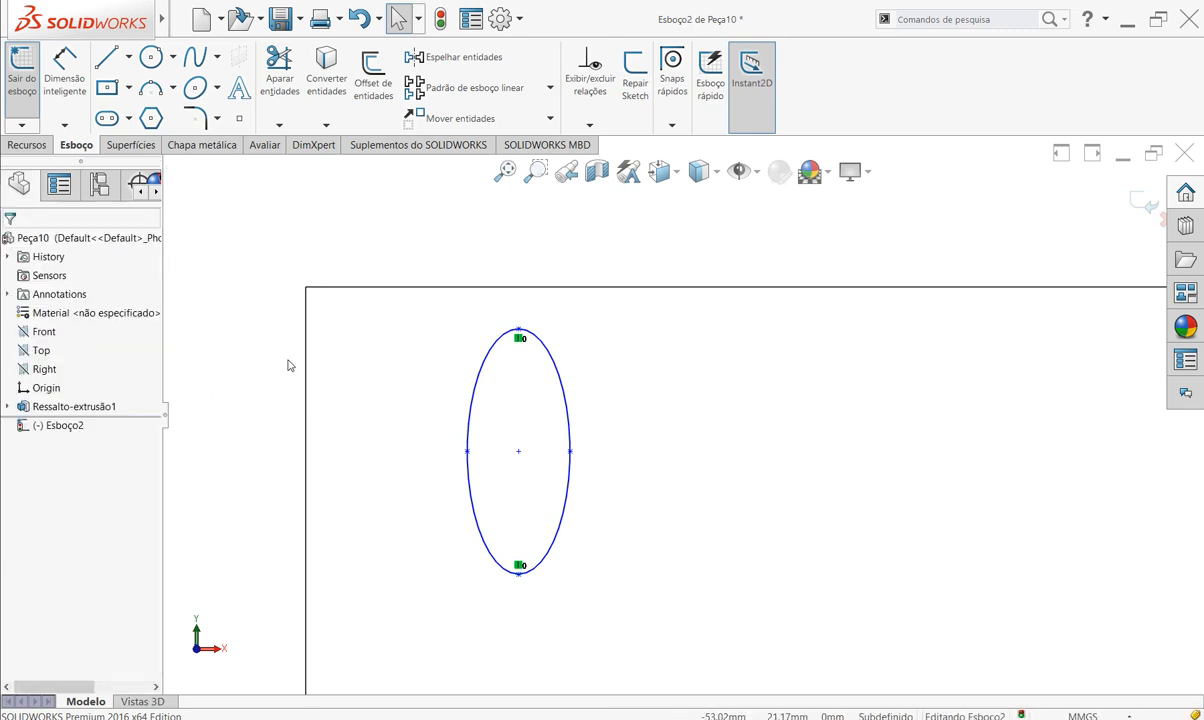
- Dimension the ellipse to 10 mm along its vertical axis and 5 mm along its horizontal axis
click(79, 80)
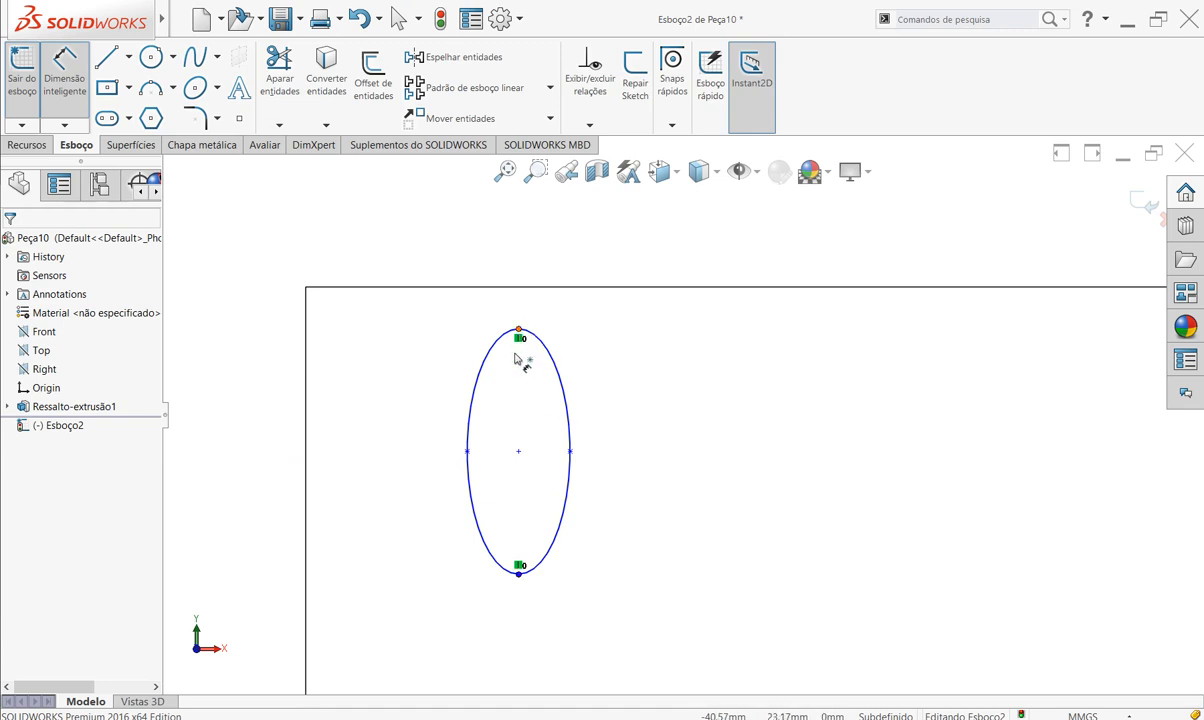
click(519, 453)
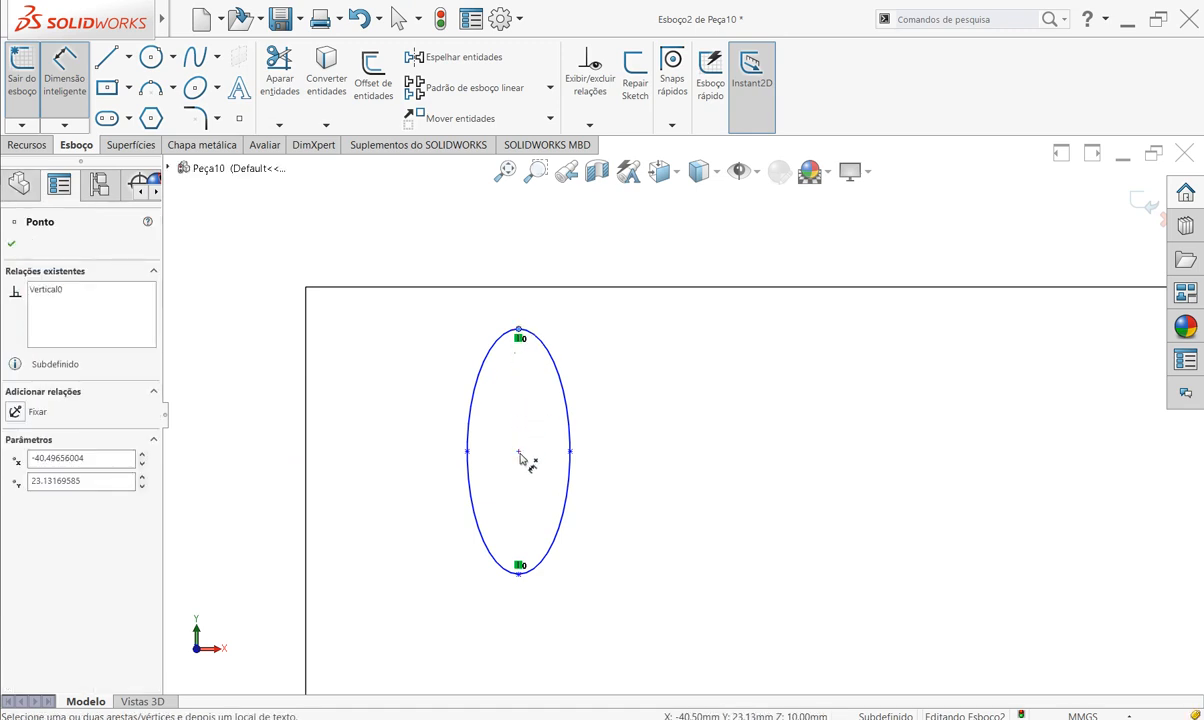
click(518, 574)
click(418, 467)
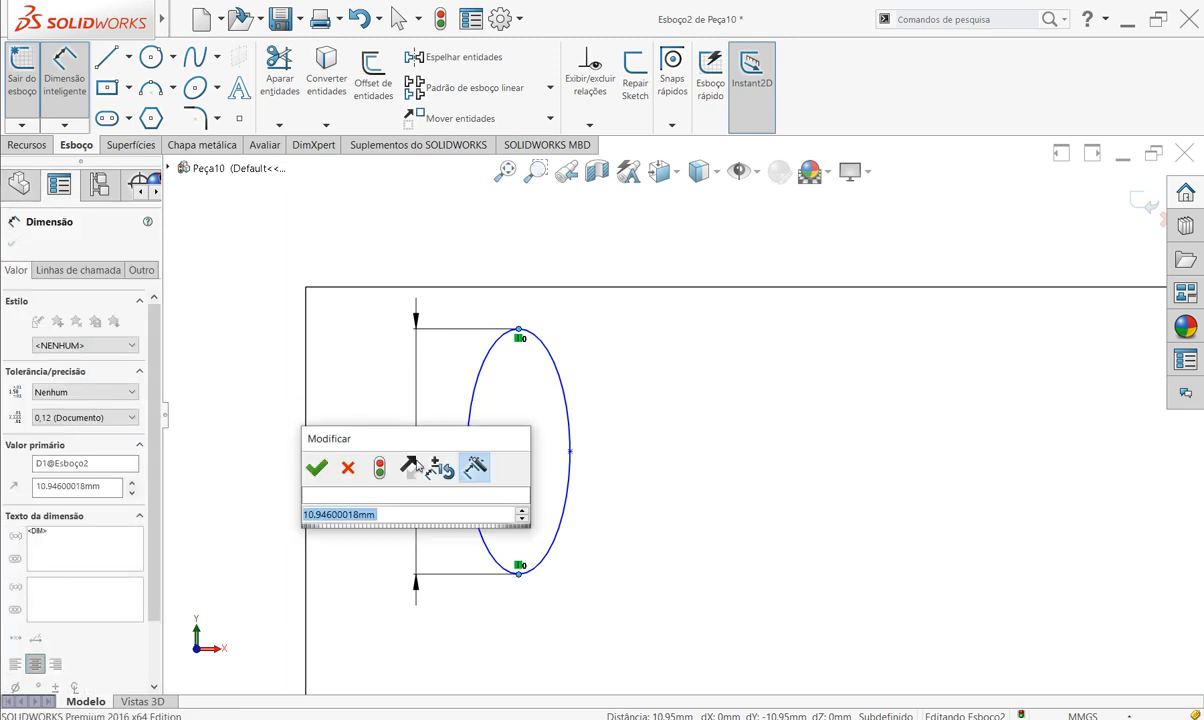
text(10)
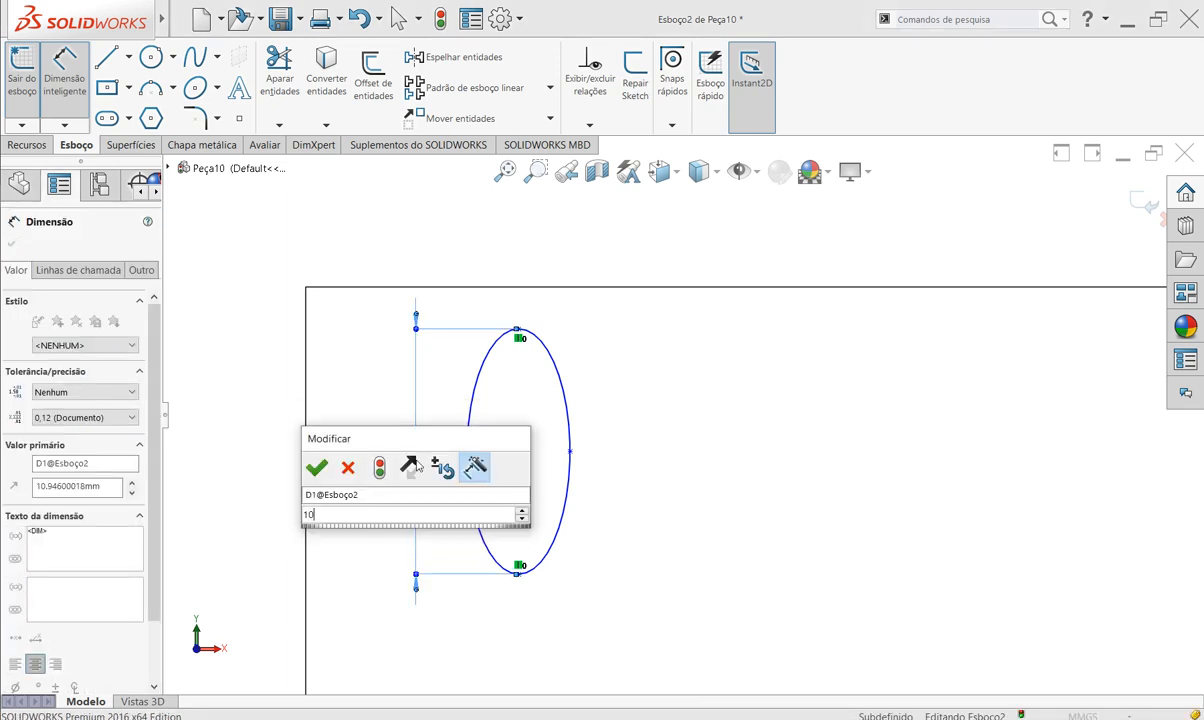
key(Escape)
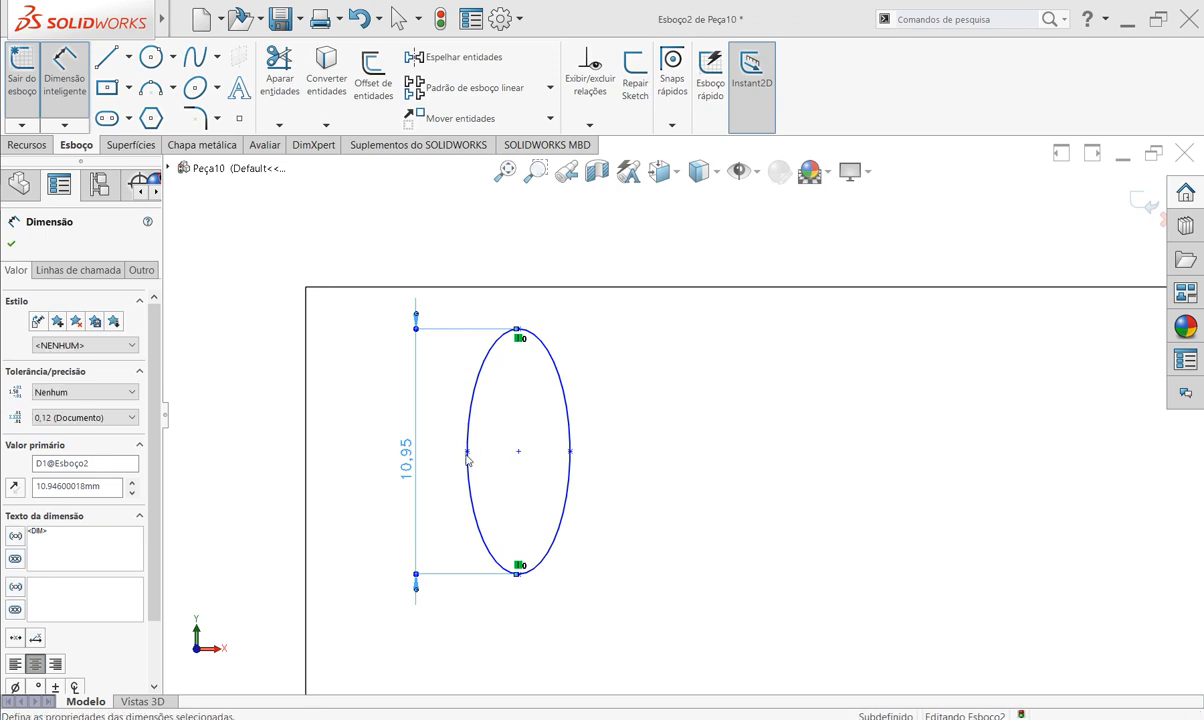
click(565, 452)
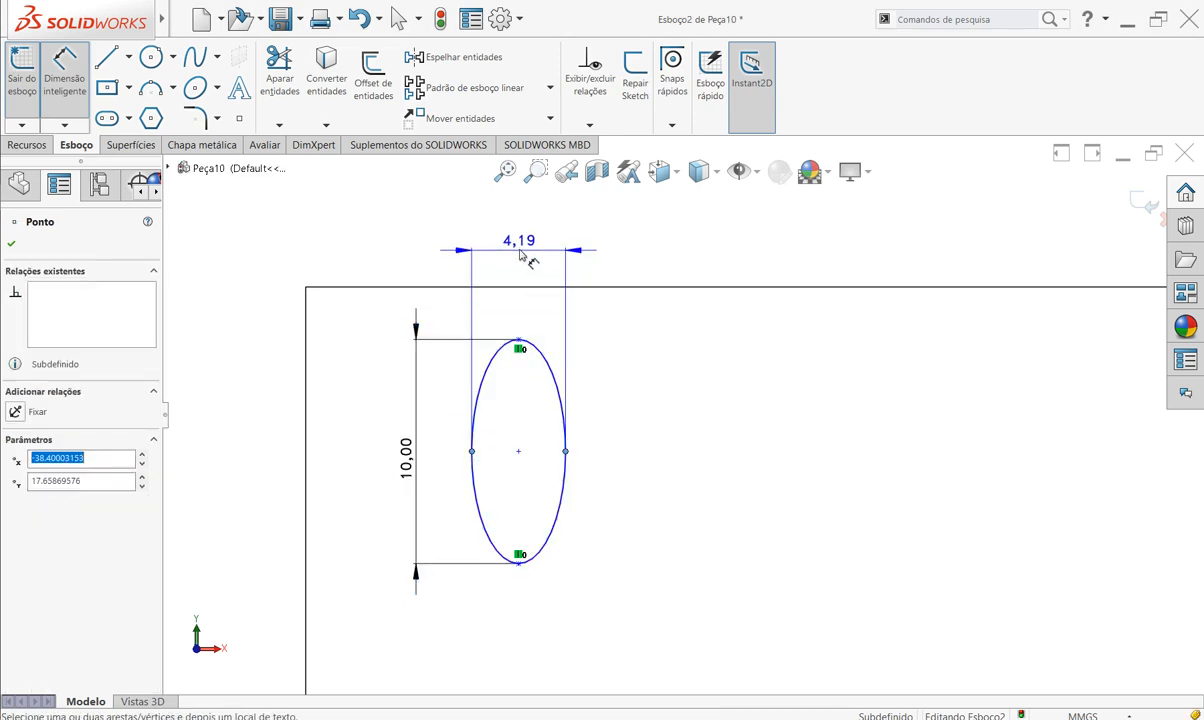
click(520, 256)
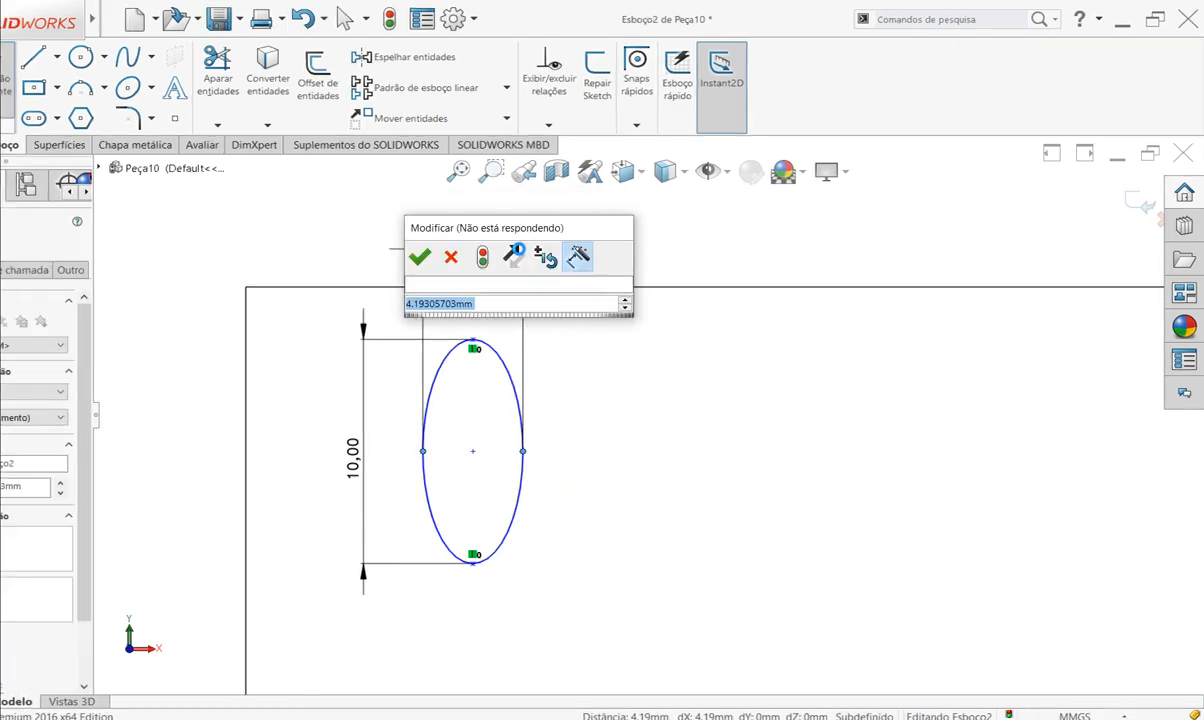
text(5)
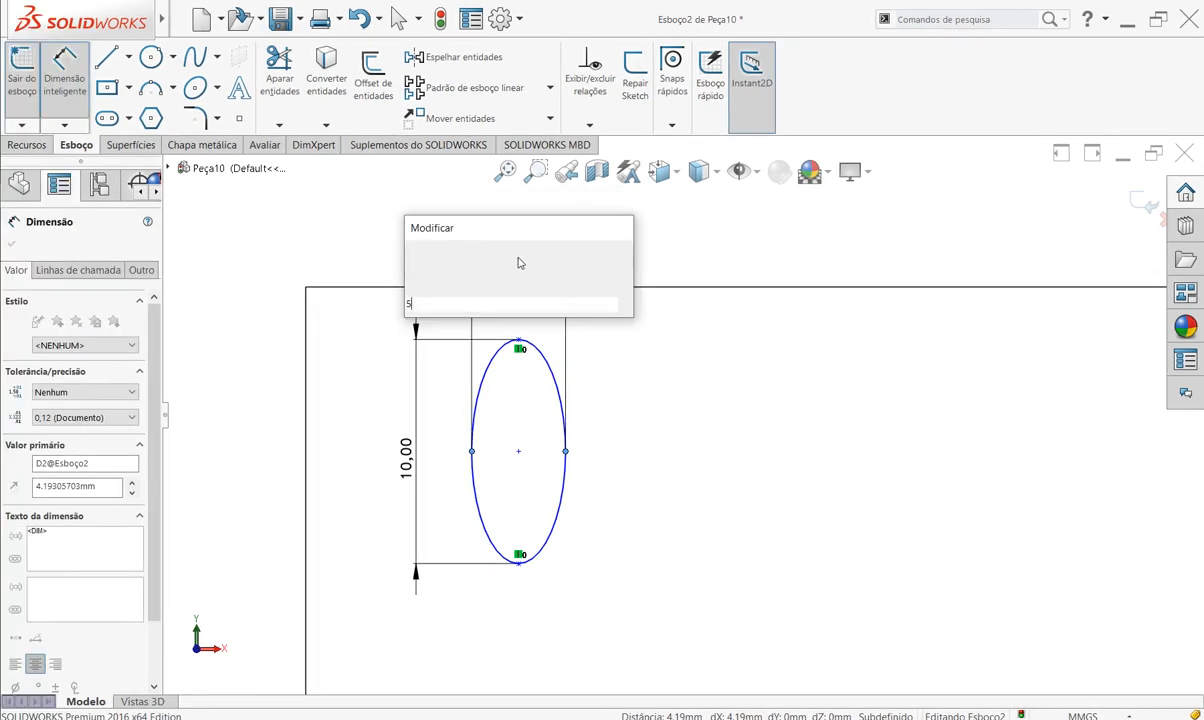
key(Escape)
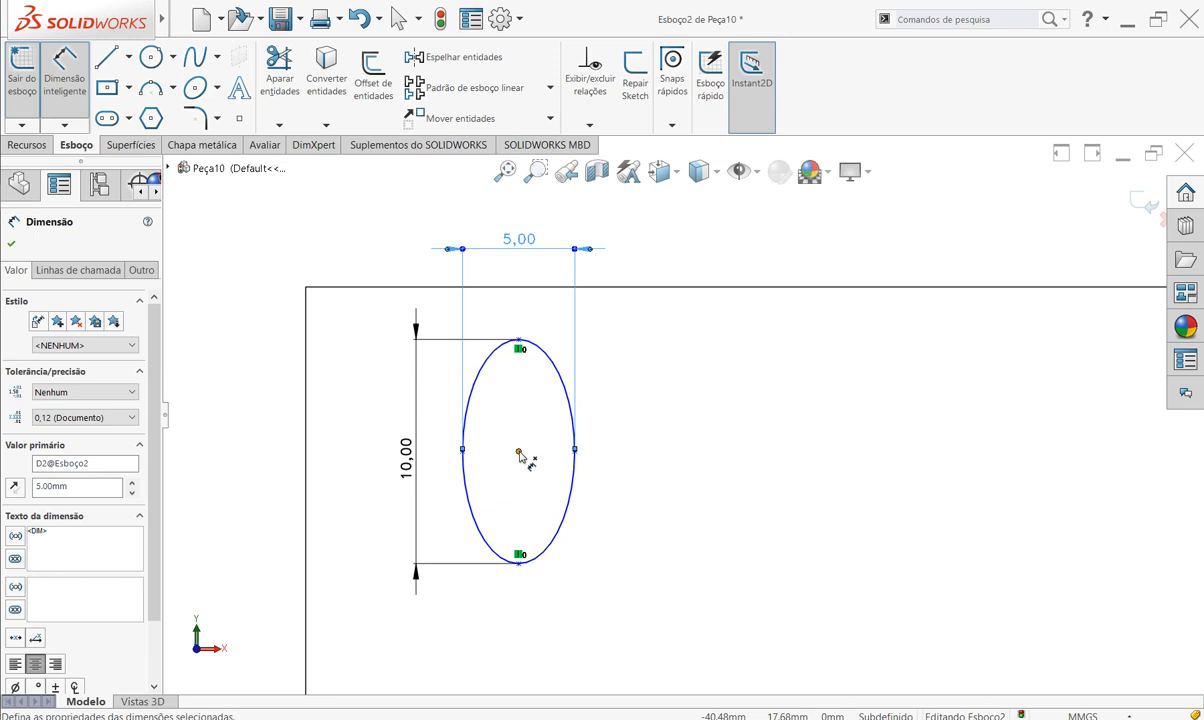
- Dimension the ellipse's center 10 mm from the plate's left edge
click(305, 457)
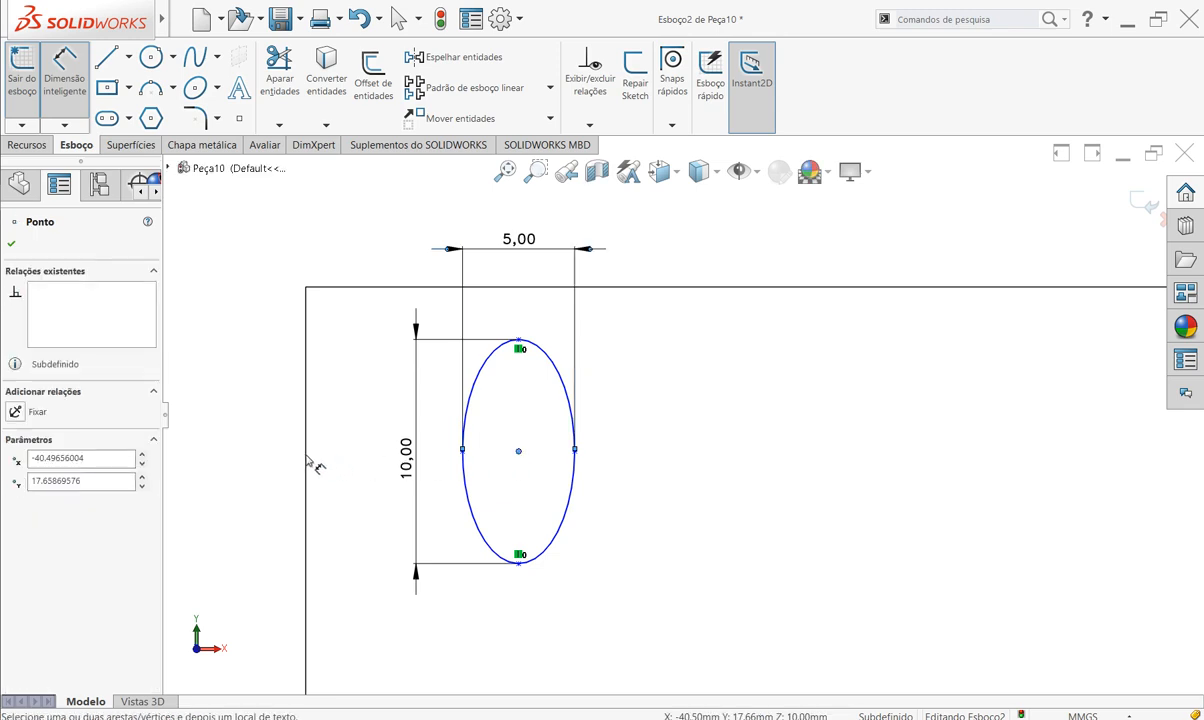
click(307, 462)
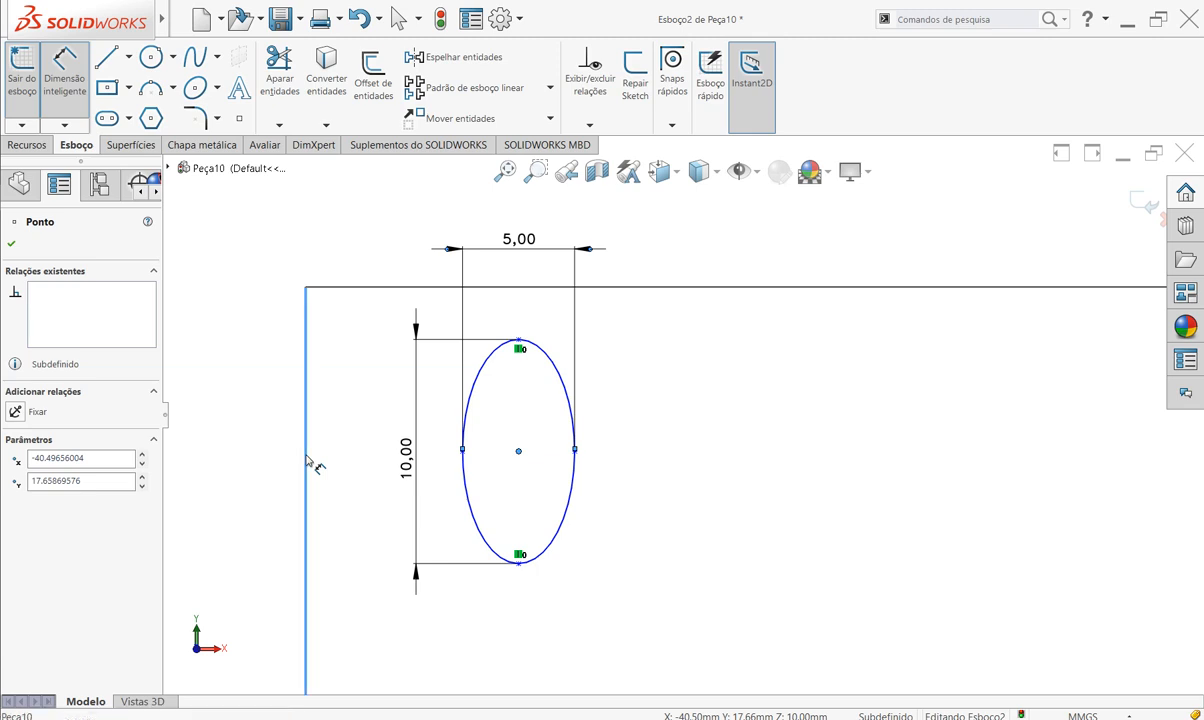
click(446, 655)
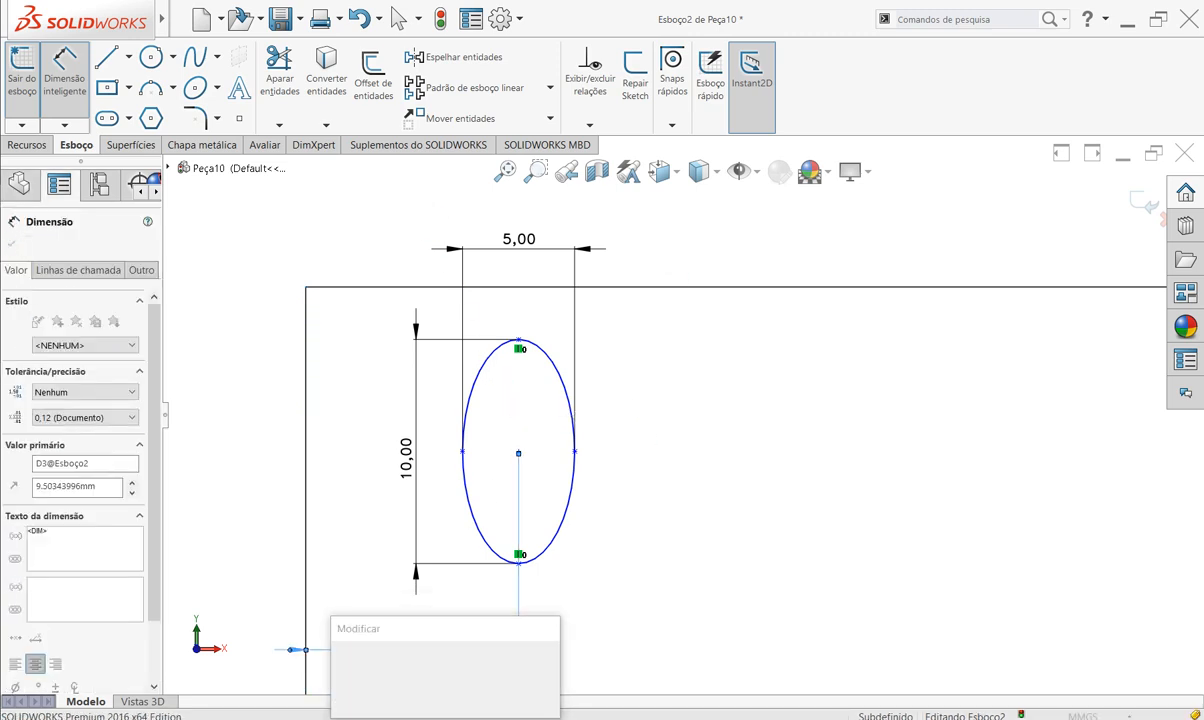
text(10)
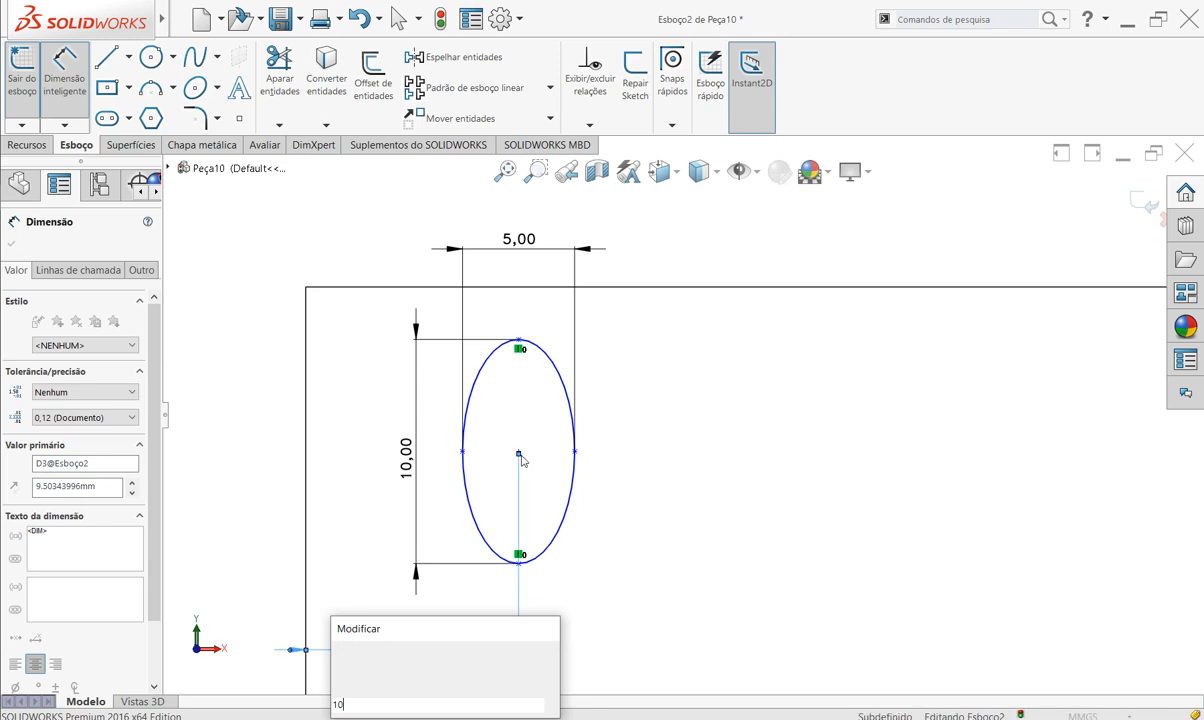
key(Escape)
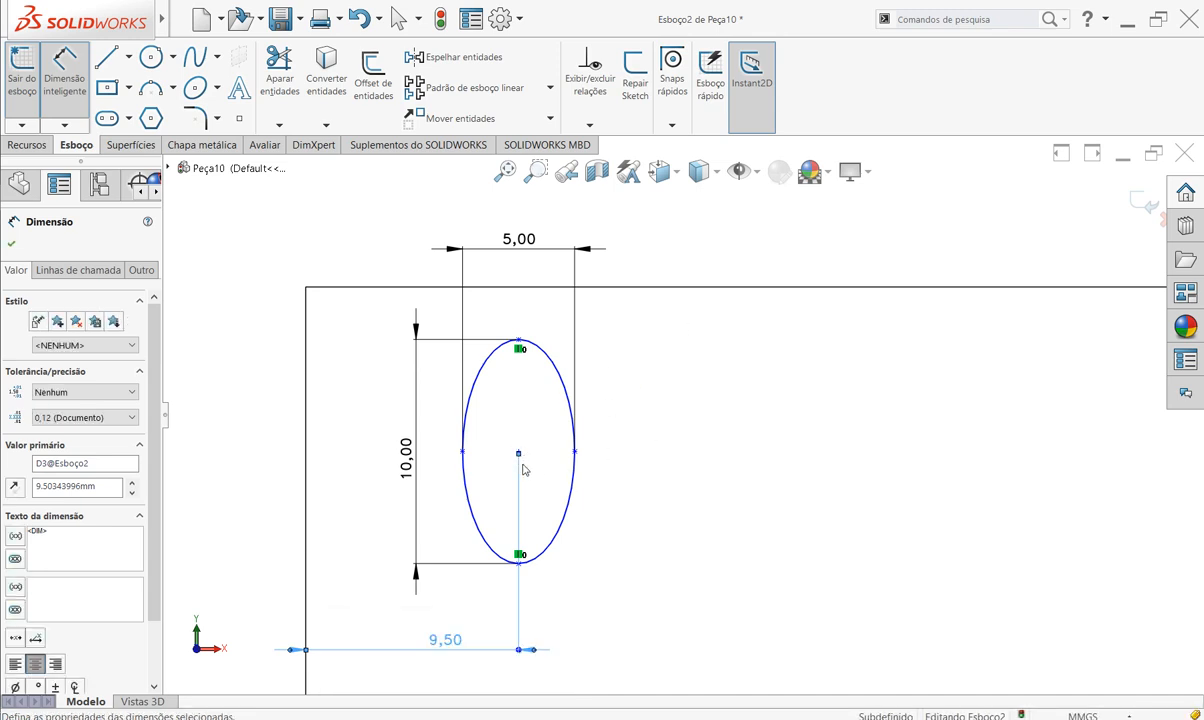
drag(519, 454, 530, 454)
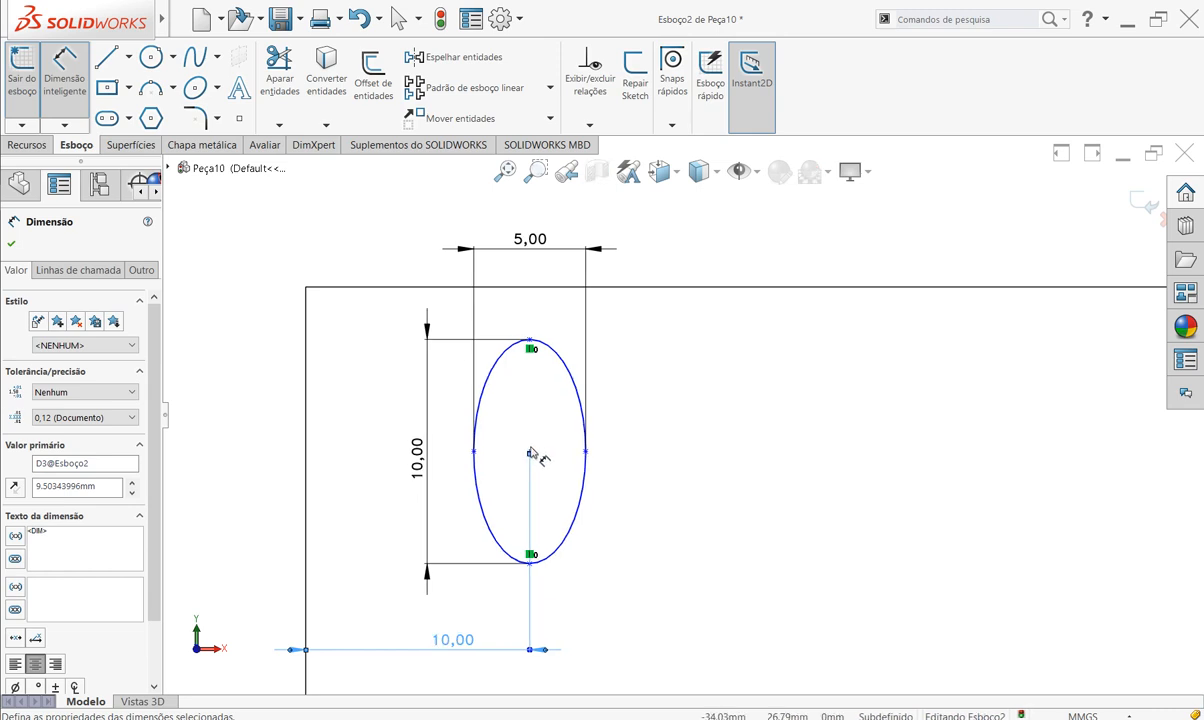
- Dimension the ellipse's center 10 mm from the plate's upper edge
click(545, 288)
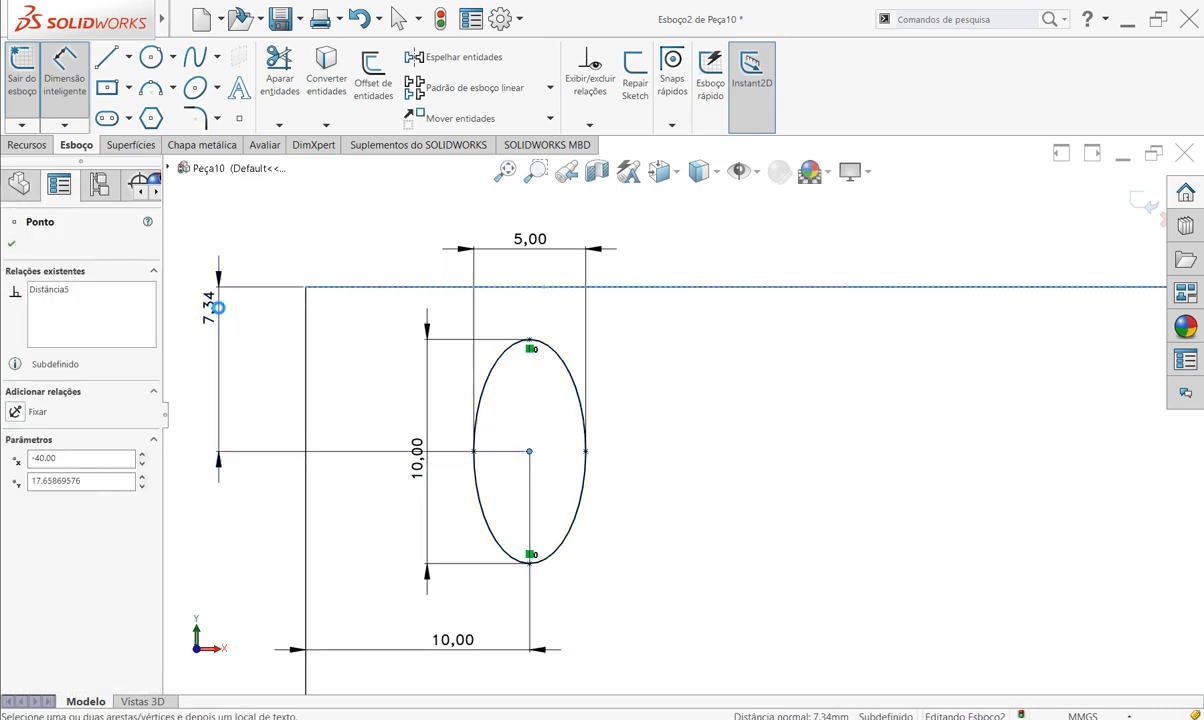
click(222, 315)
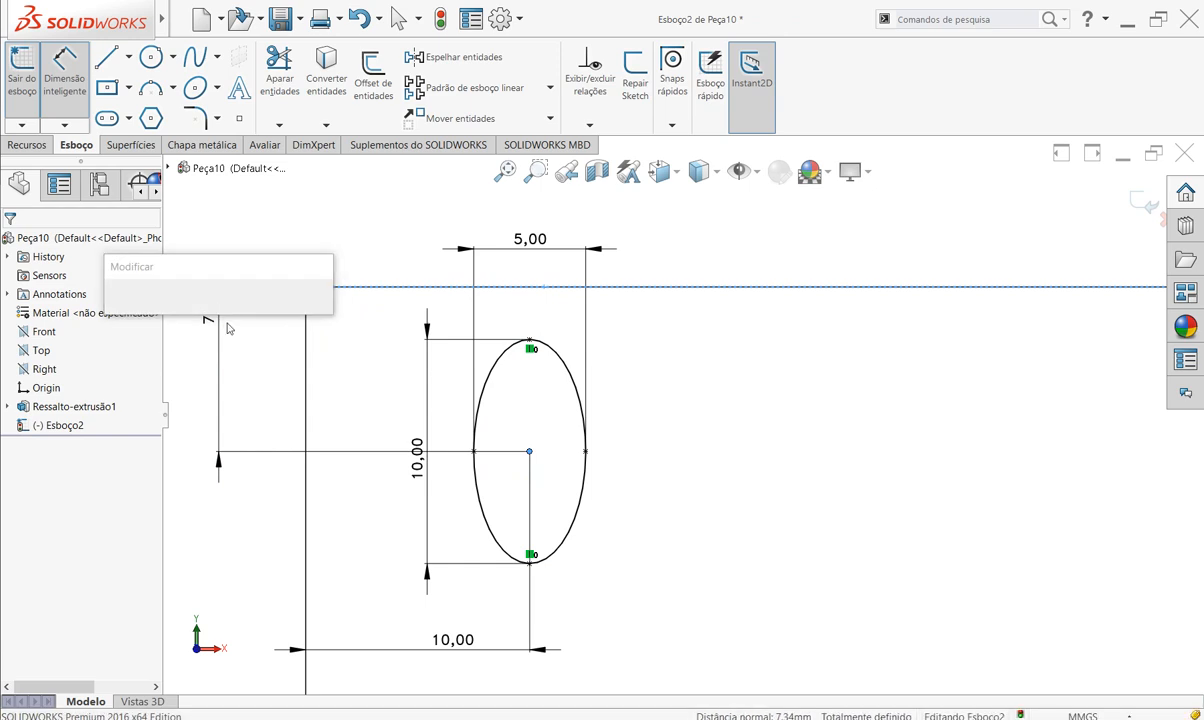
key(Return)
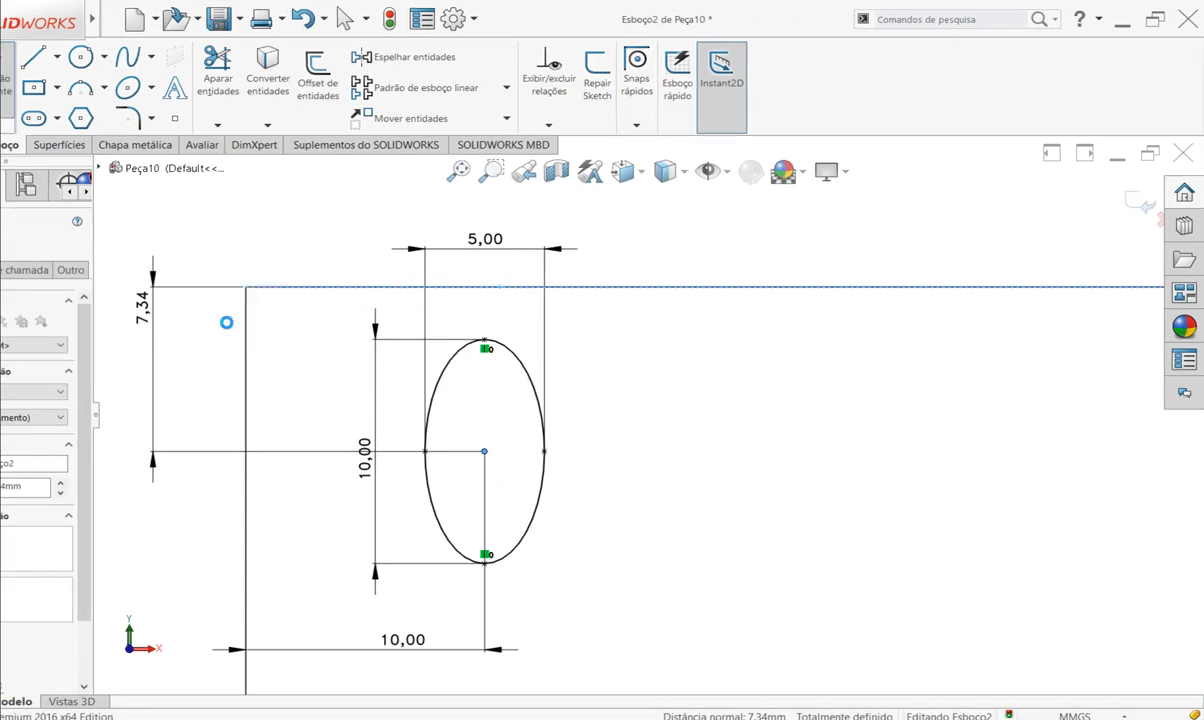
text(10)
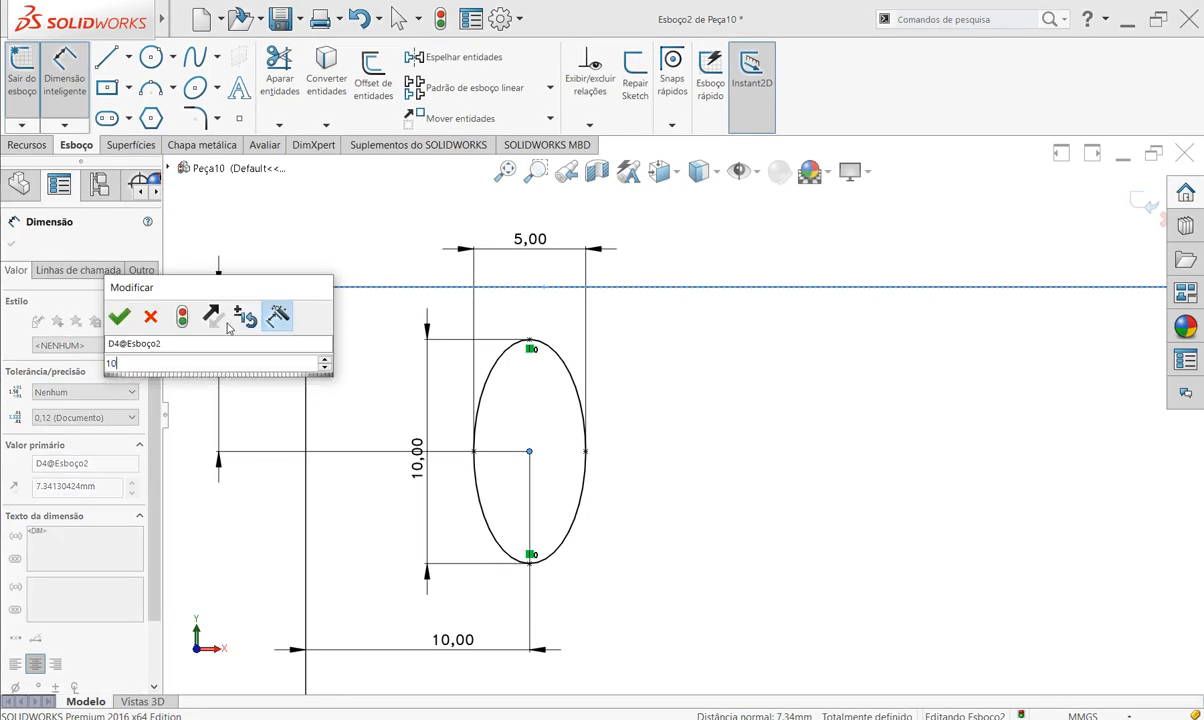
key(Escape)
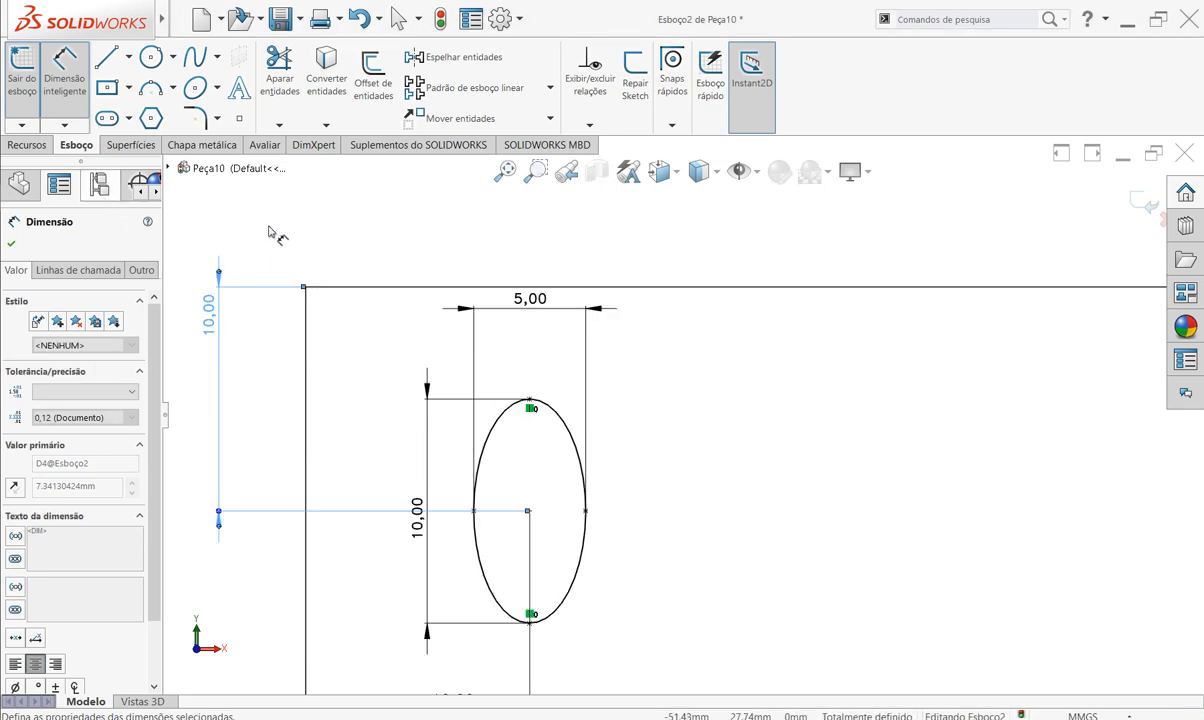
- Extrude the ellipse 10 mm outward from the plate's face as a boss merged with the plate
click(27, 146)
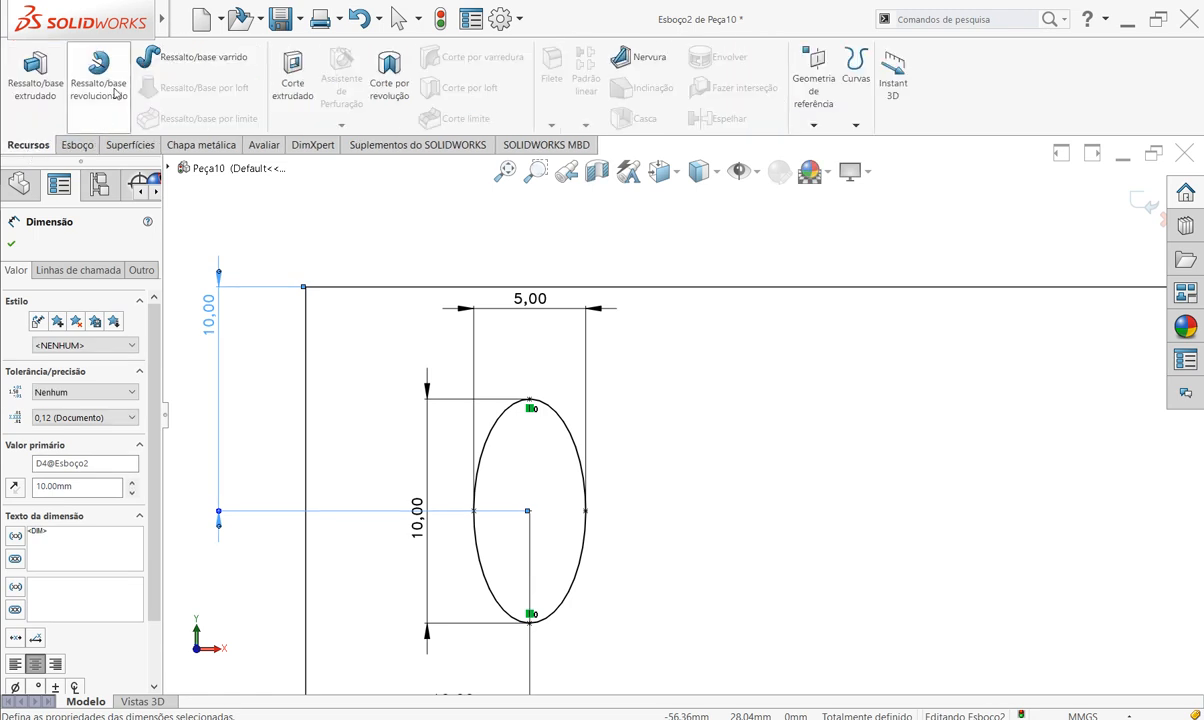
click(36, 101)
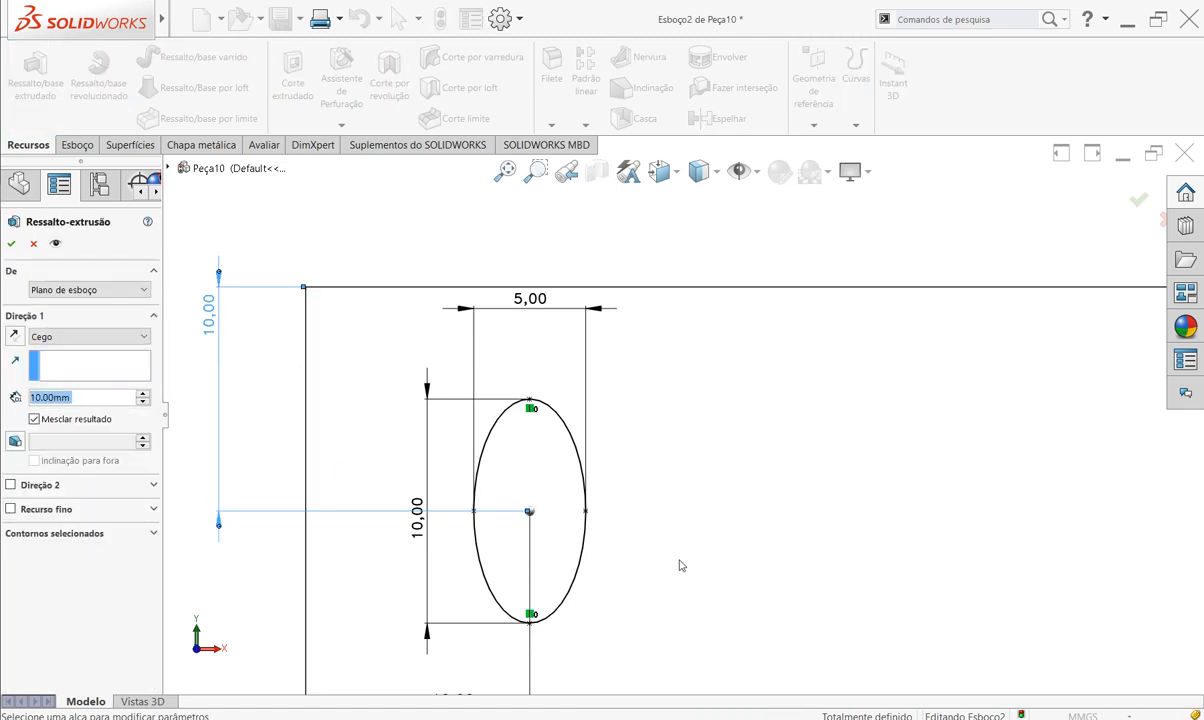
middle_drag(711, 325, 738, 362)
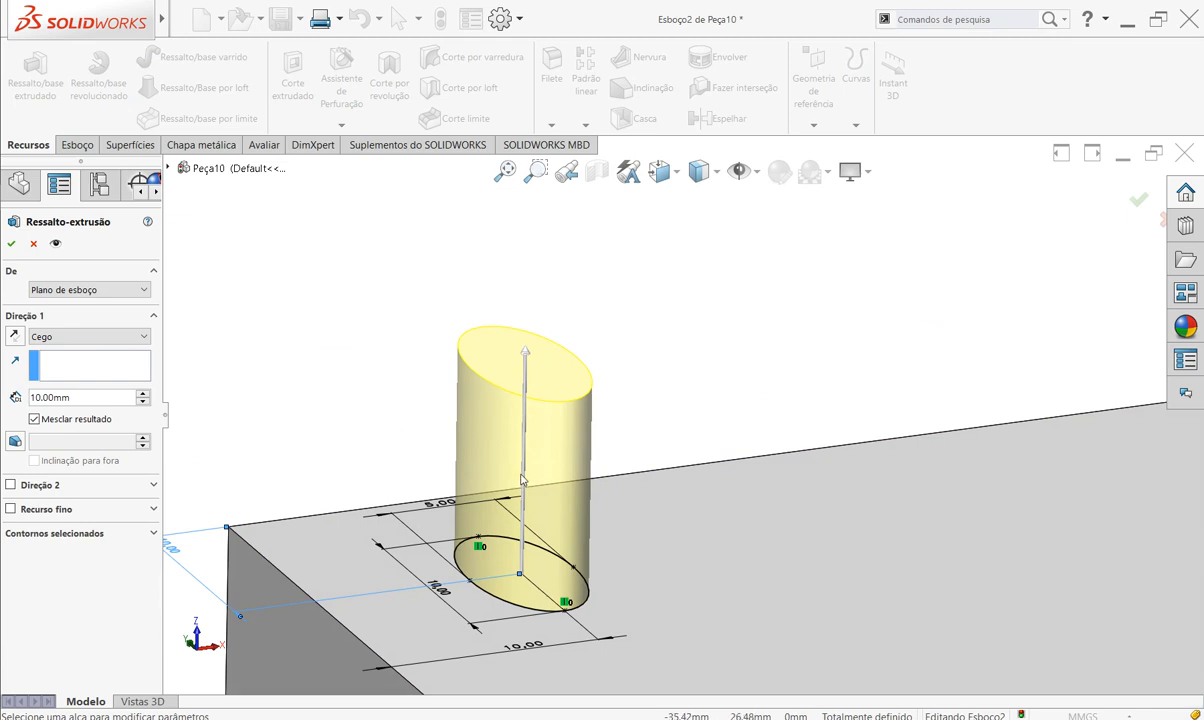
click(12, 244)
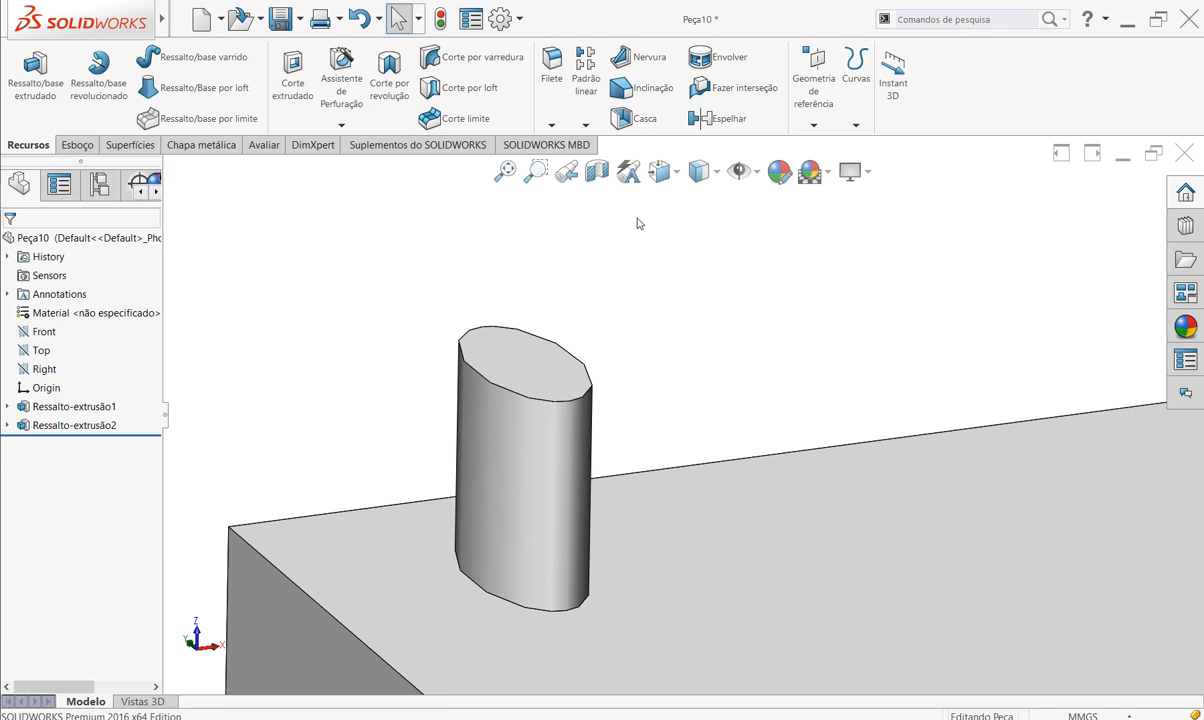
- Start a linear pattern of the elliptical boss, using the plate's long edge as Direction 1 and its adjacent short edge as Direction 2
click(588, 86)
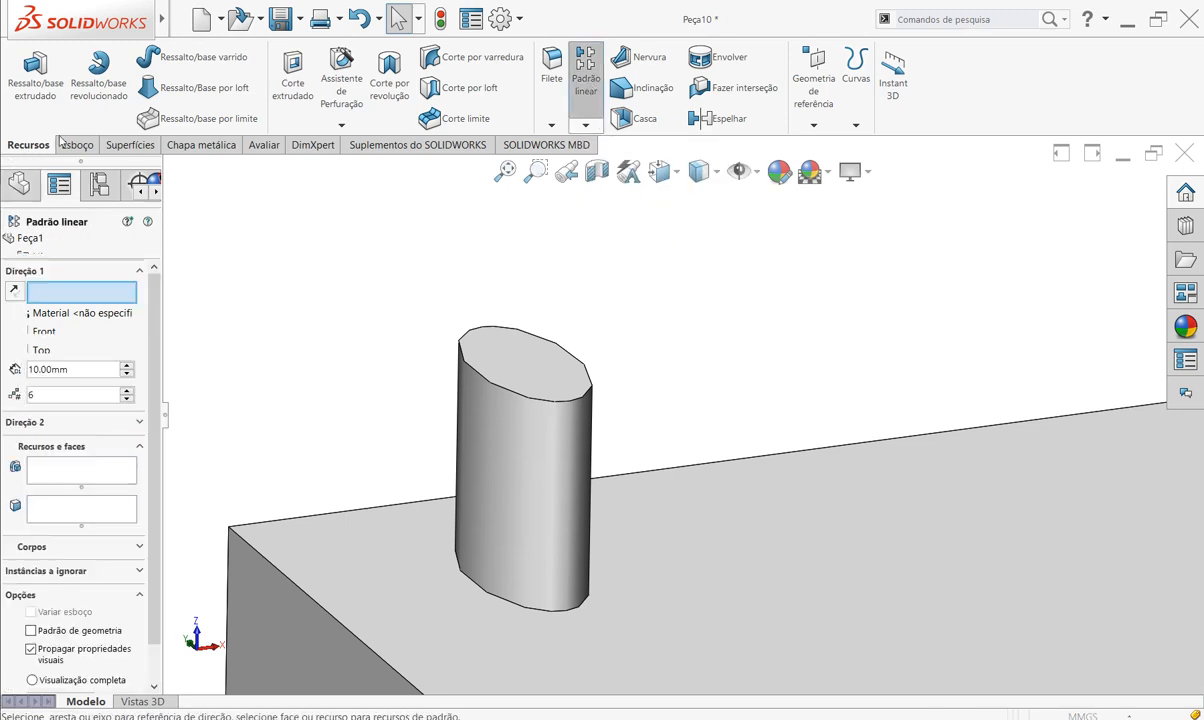
scroll(677, 312, up, 8)
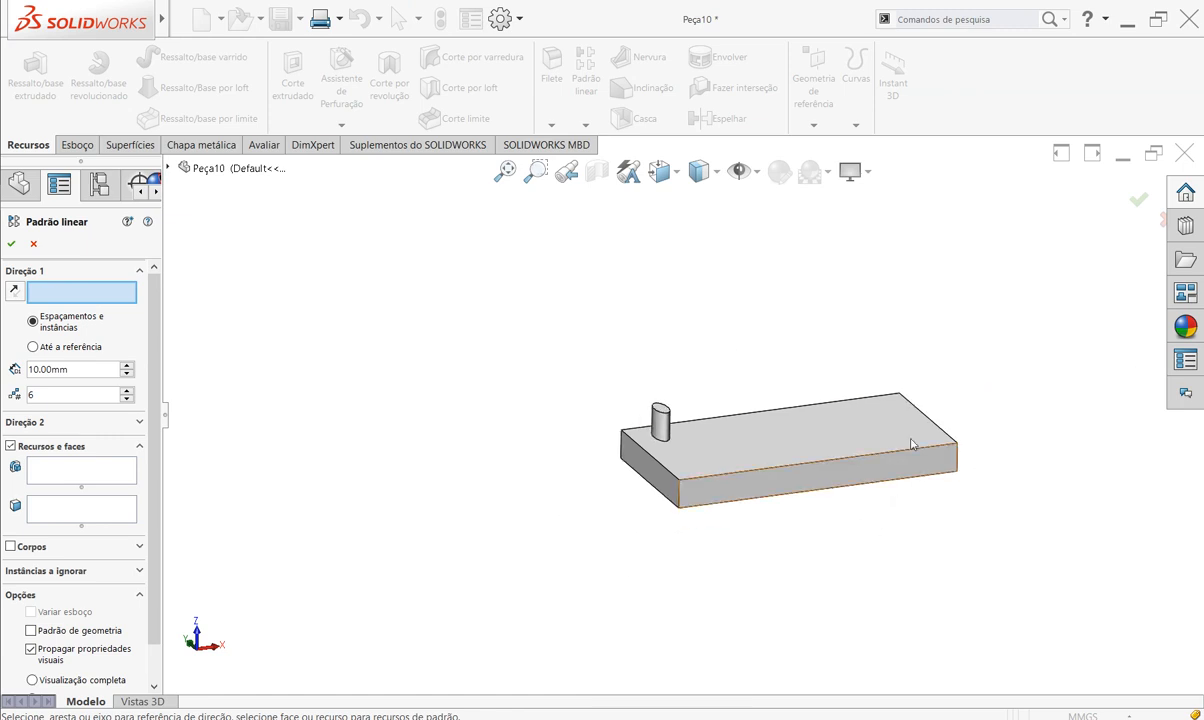
scroll(812, 424, down, 2)
scroll(551, 438, down, 3)
scroll(505, 451, up, 3)
middle_drag(505, 451, 553, 413)
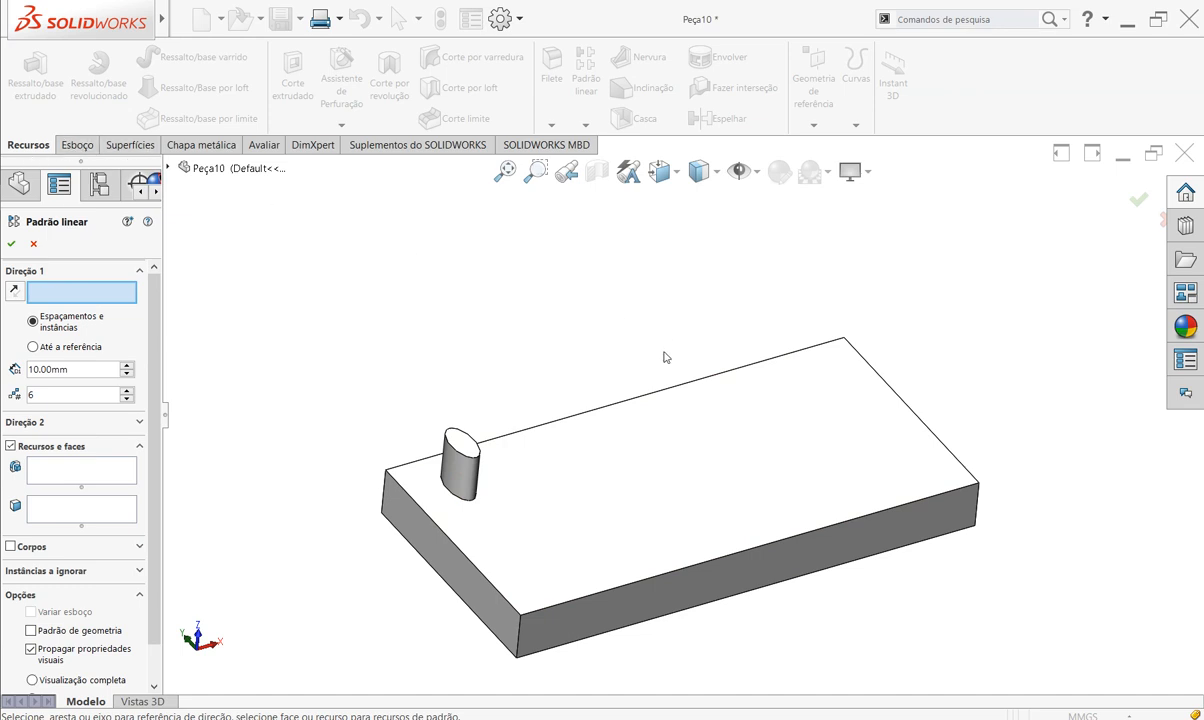
click(504, 450)
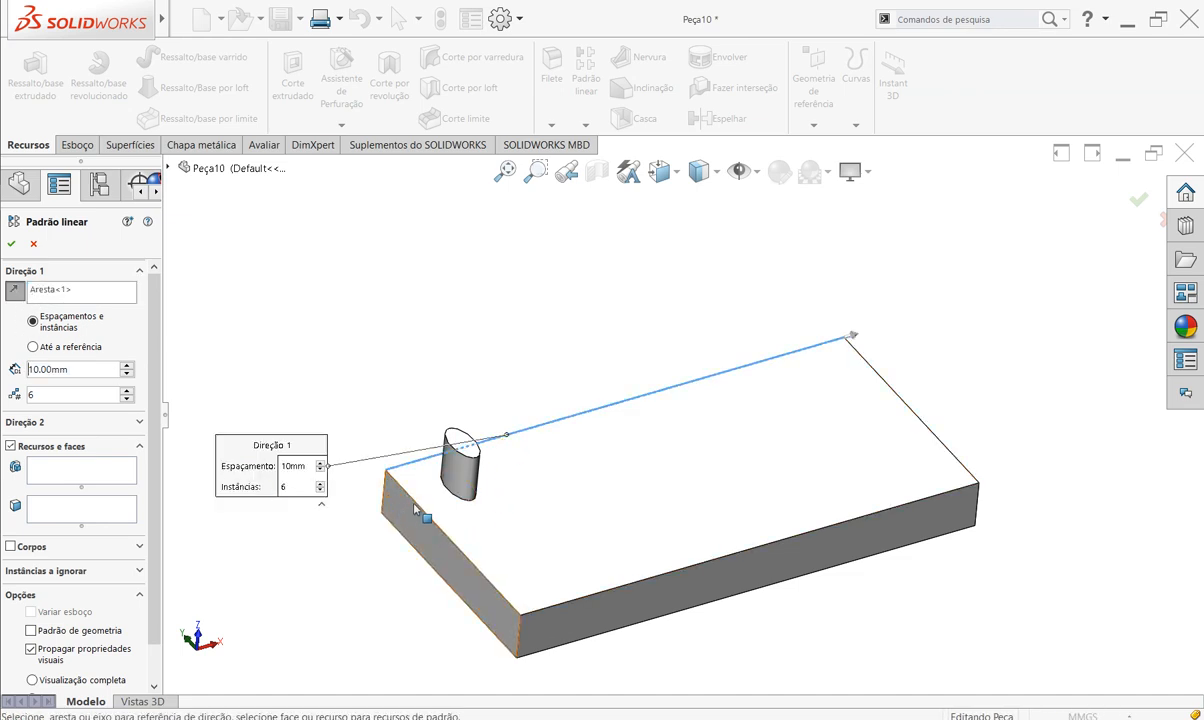
click(389, 480)
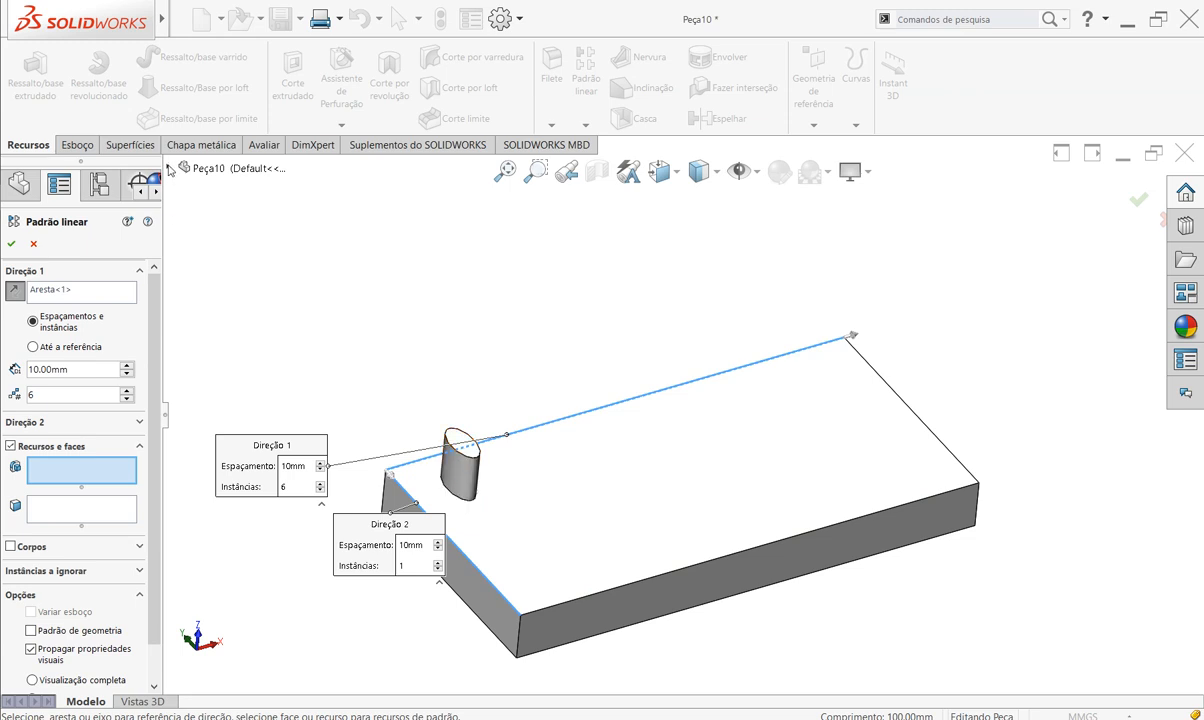
click(458, 462)
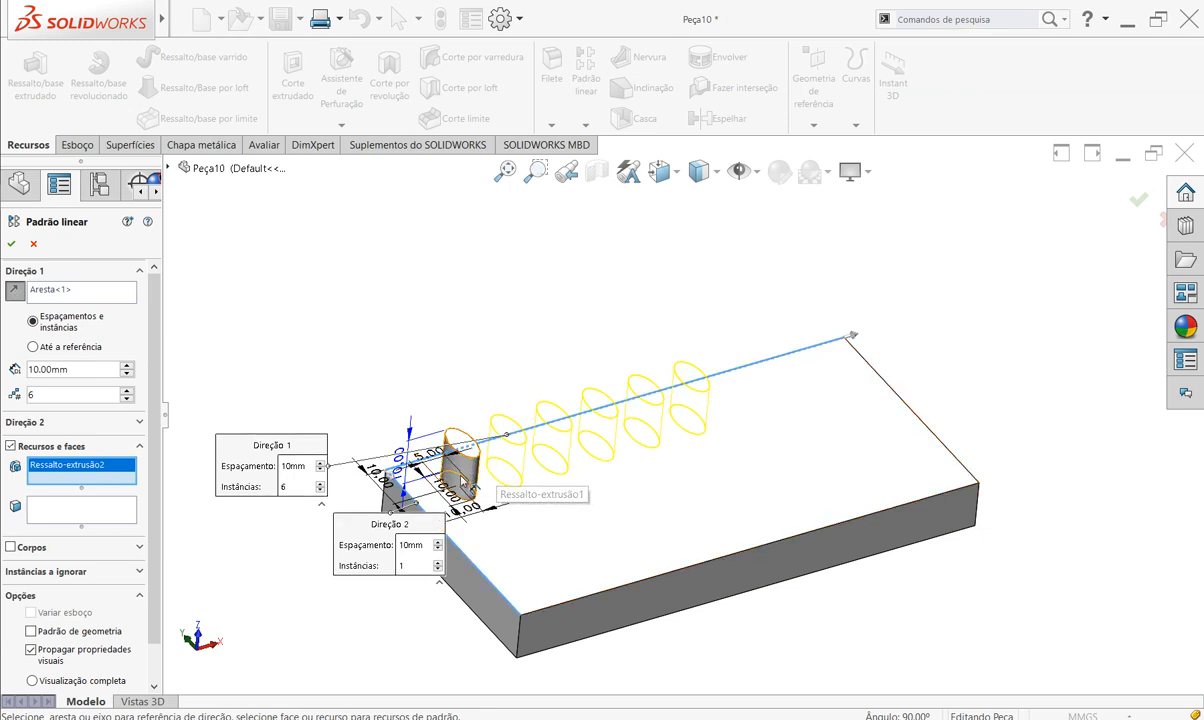
- Set the pattern's second direction to 3 instances spaced 15 mm apart
click(138, 423)
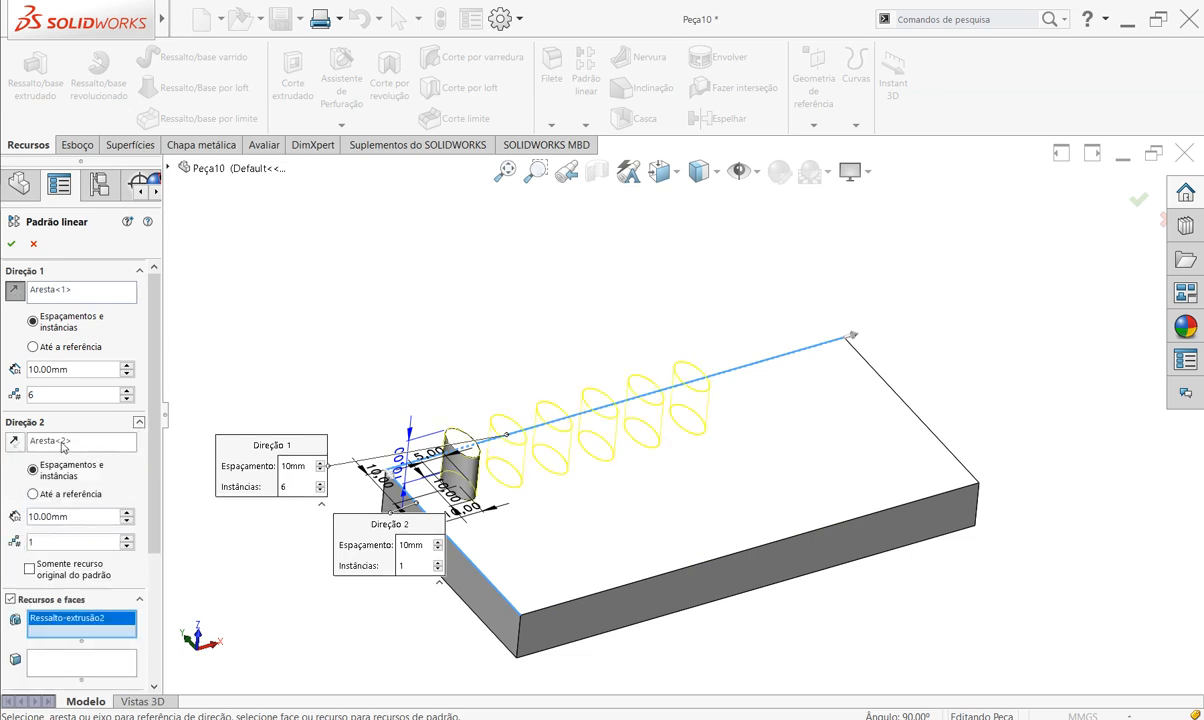
click(127, 538)
click(127, 539)
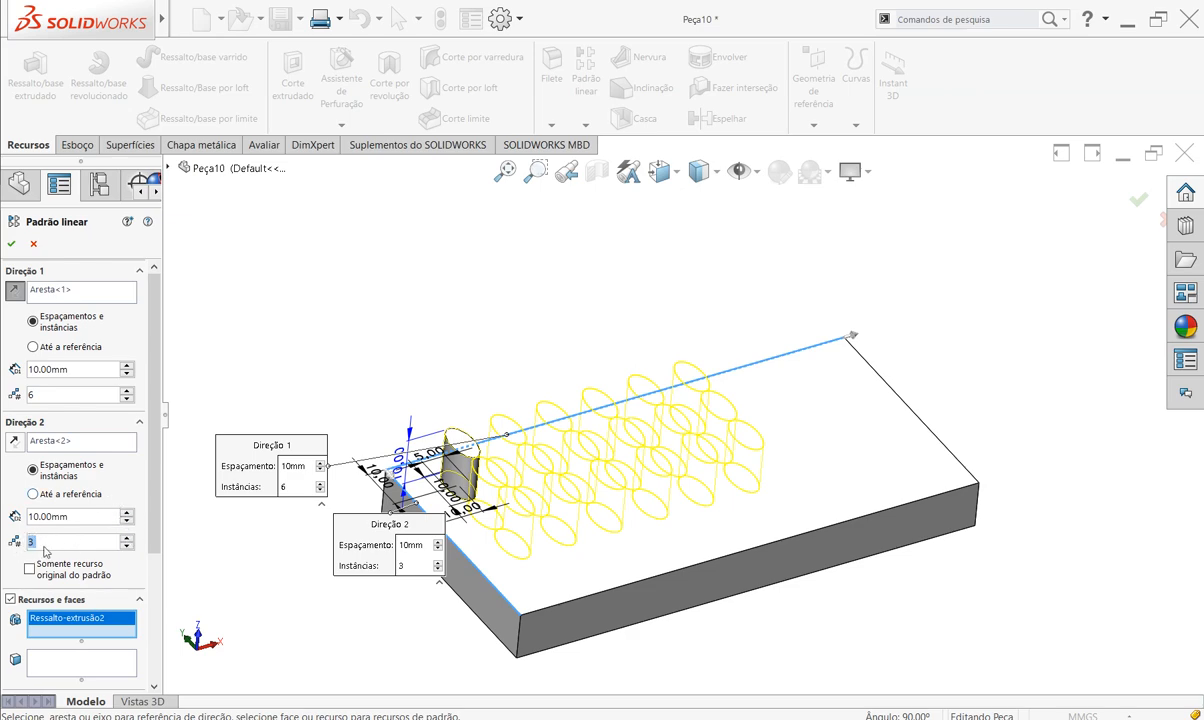
middle_drag(739, 457, 740, 601)
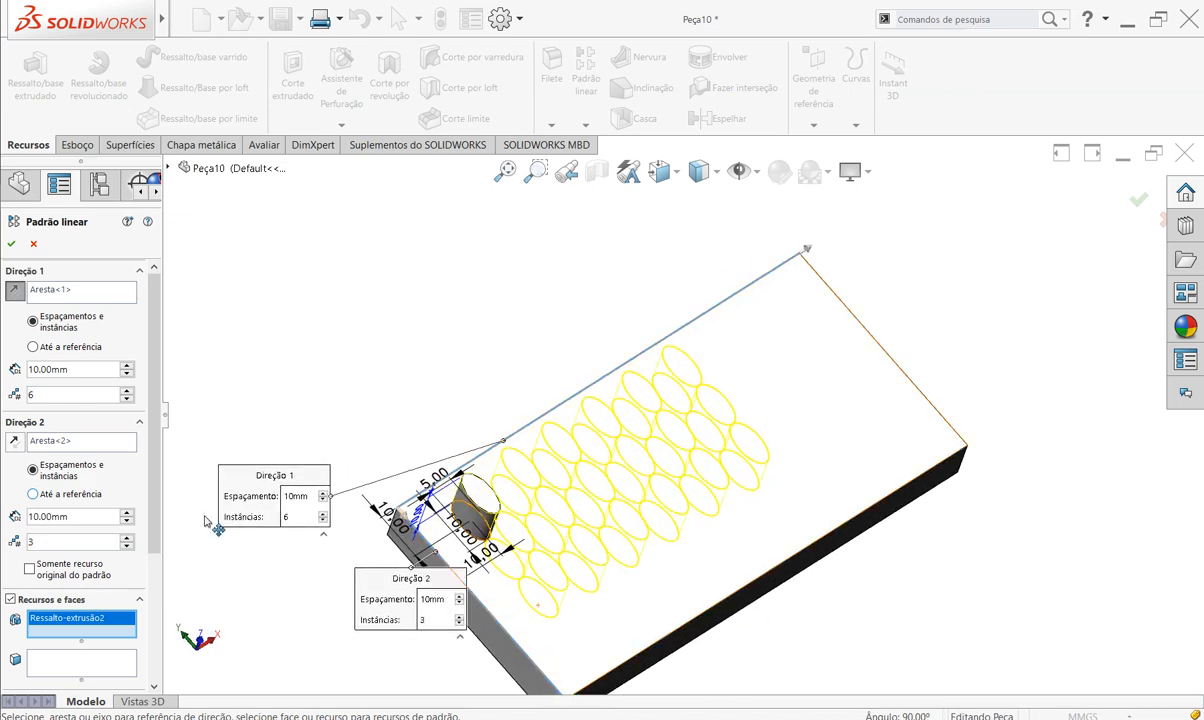
click(127, 514)
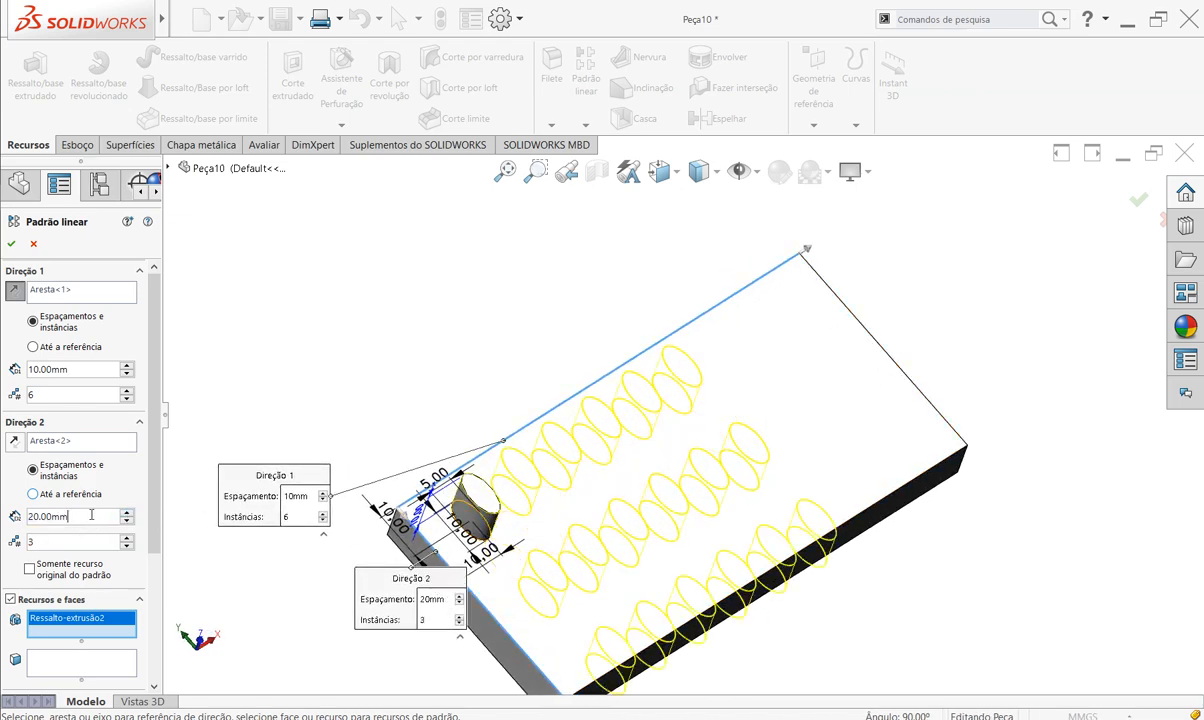
text(15)
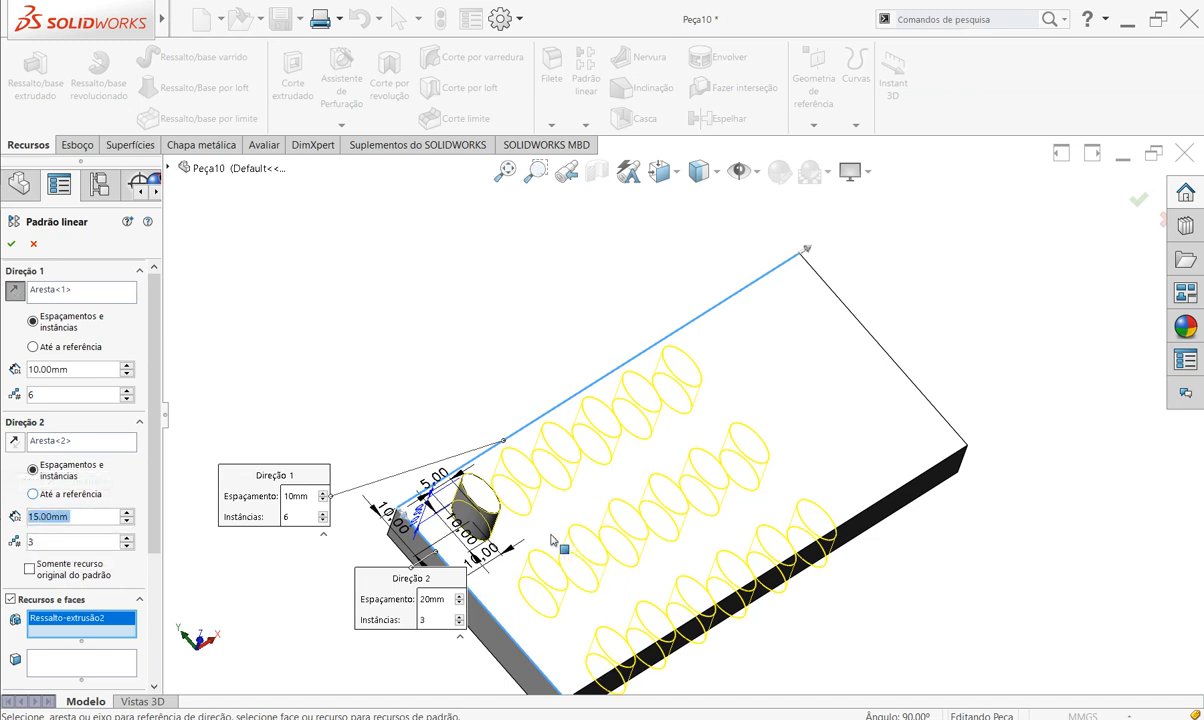
key(Return)
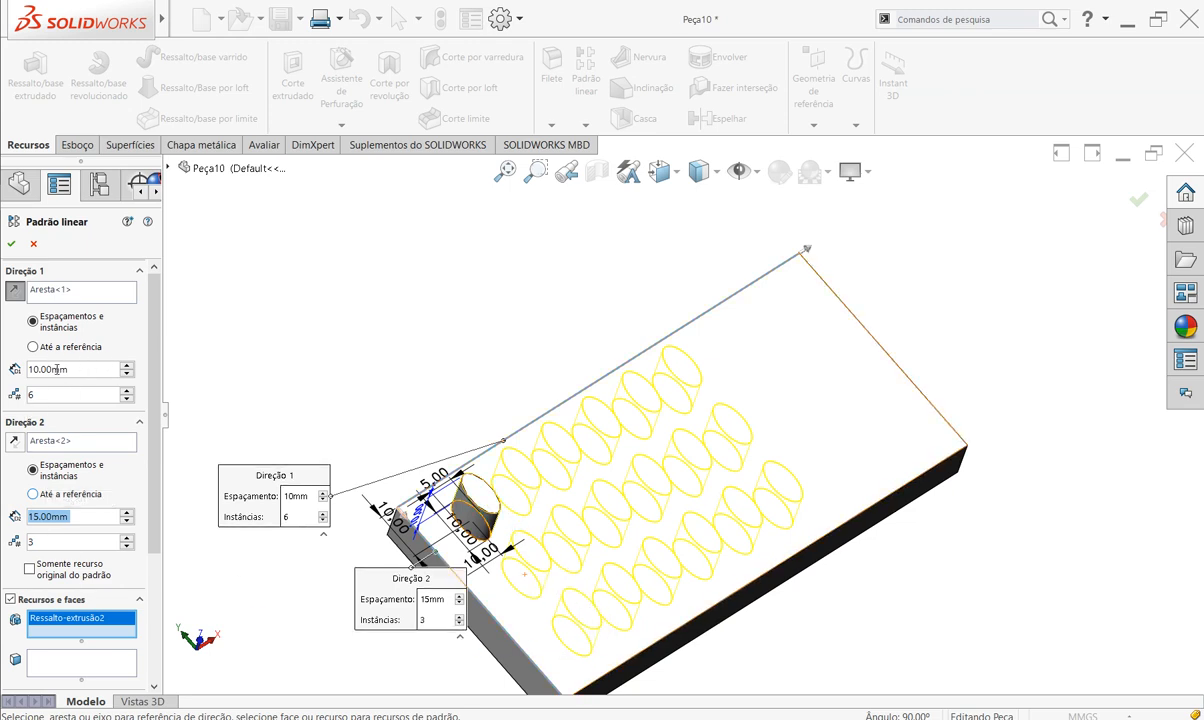
- Set the pattern's first-direction spacing to 15 mm with 6 instances and create the linear pattern
drag(67, 371, 16, 371)
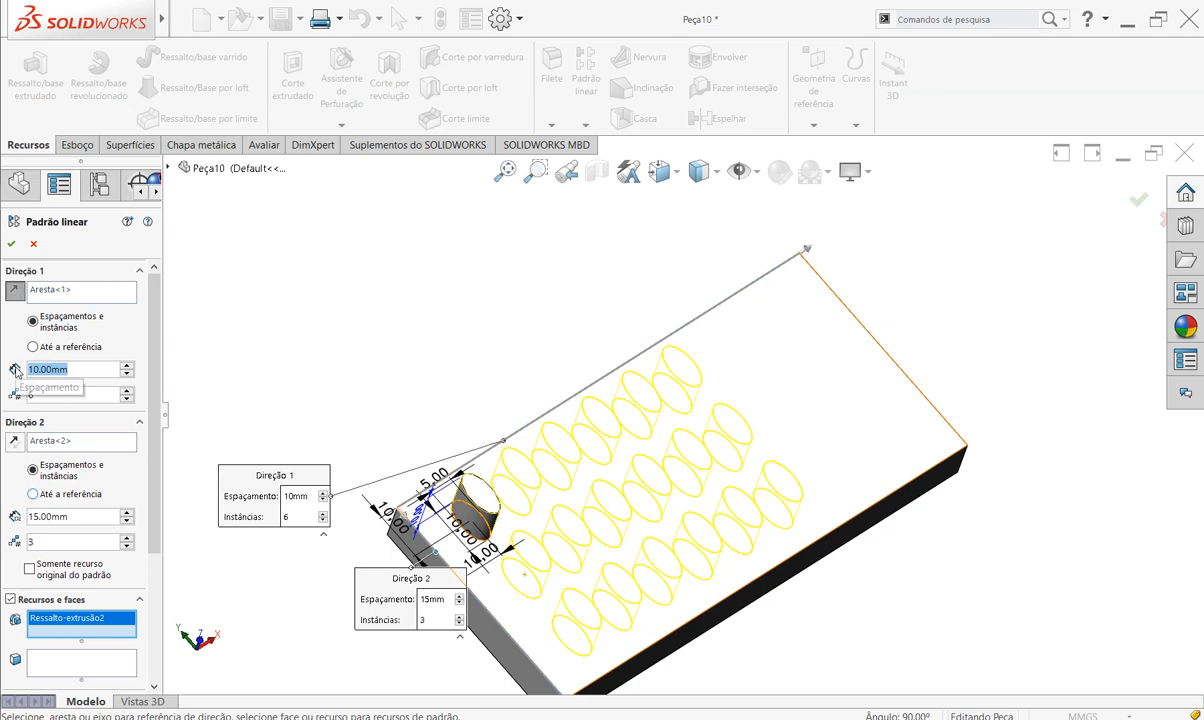
text(15)
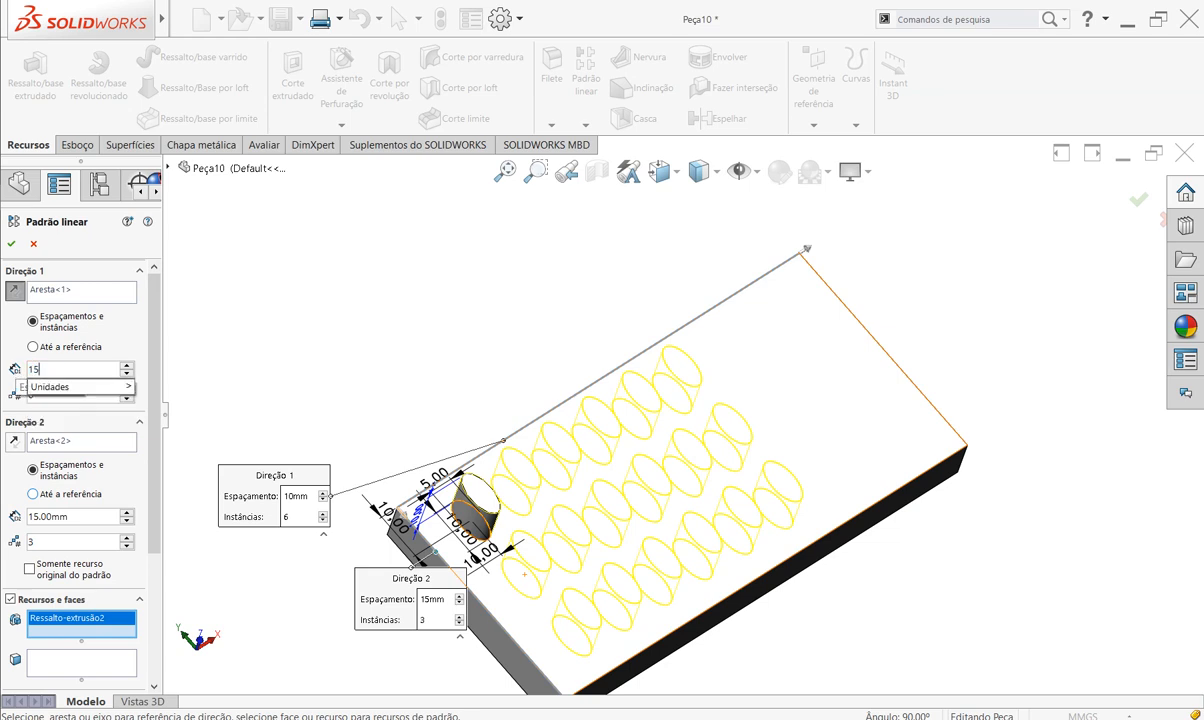
key(Return)
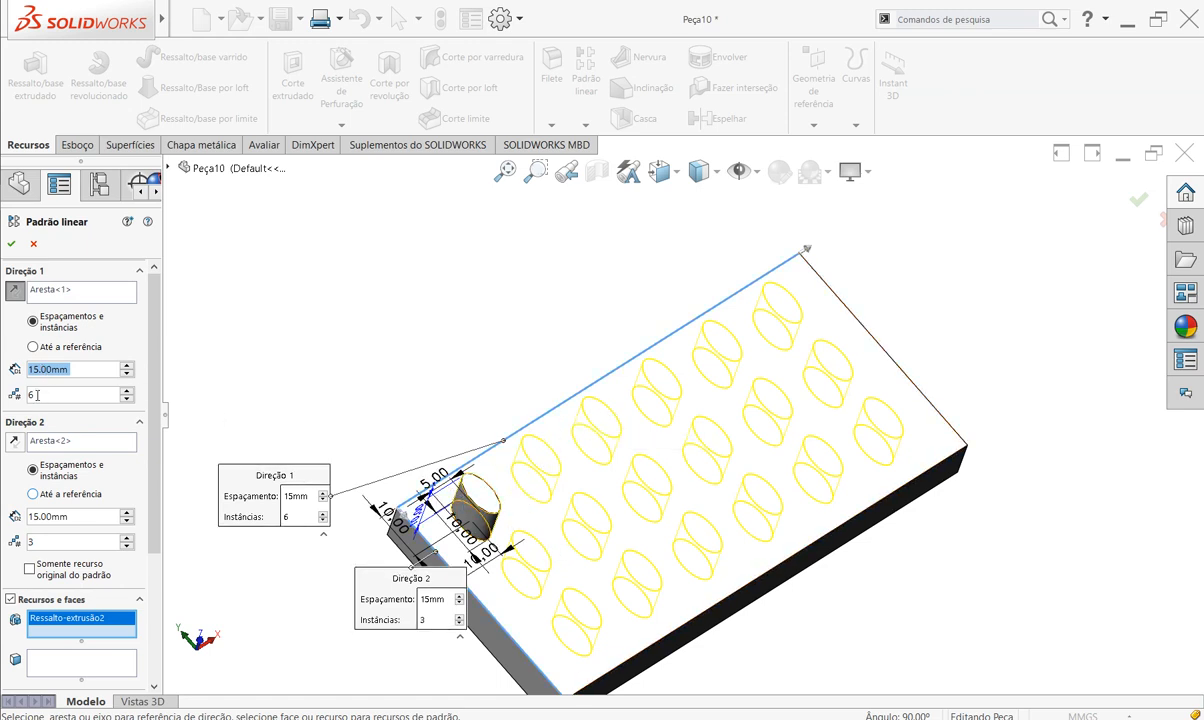
click(12, 243)
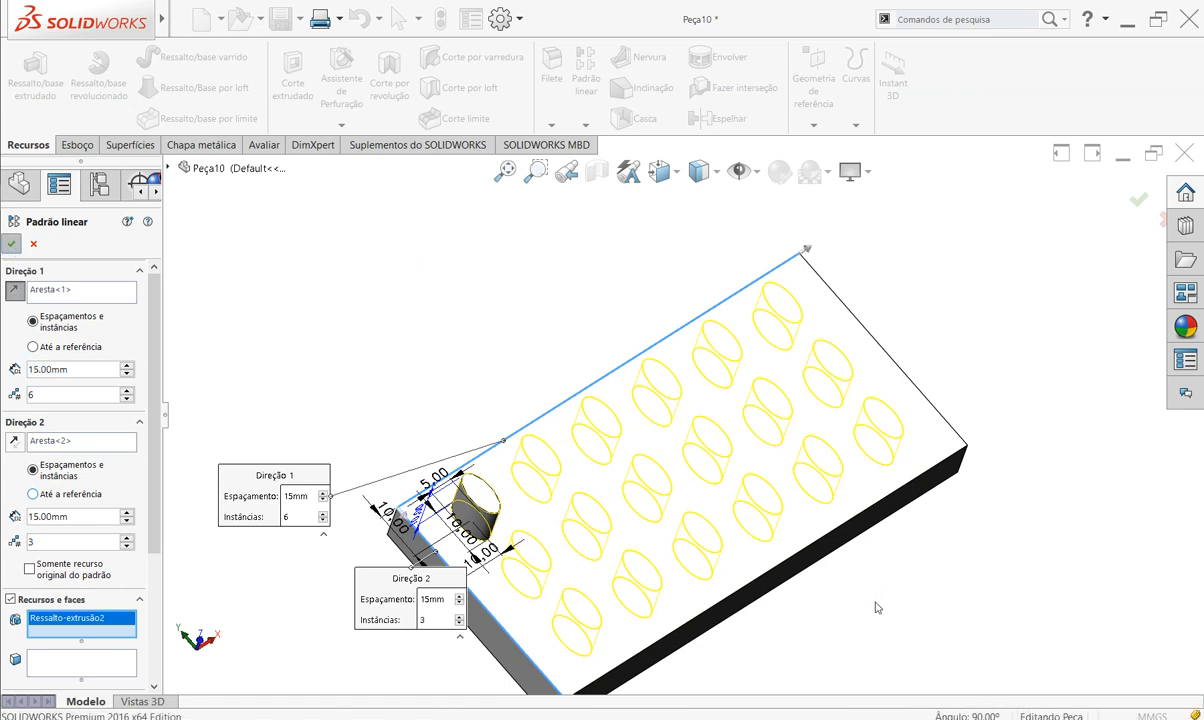
middle_drag(776, 618, 672, 561)
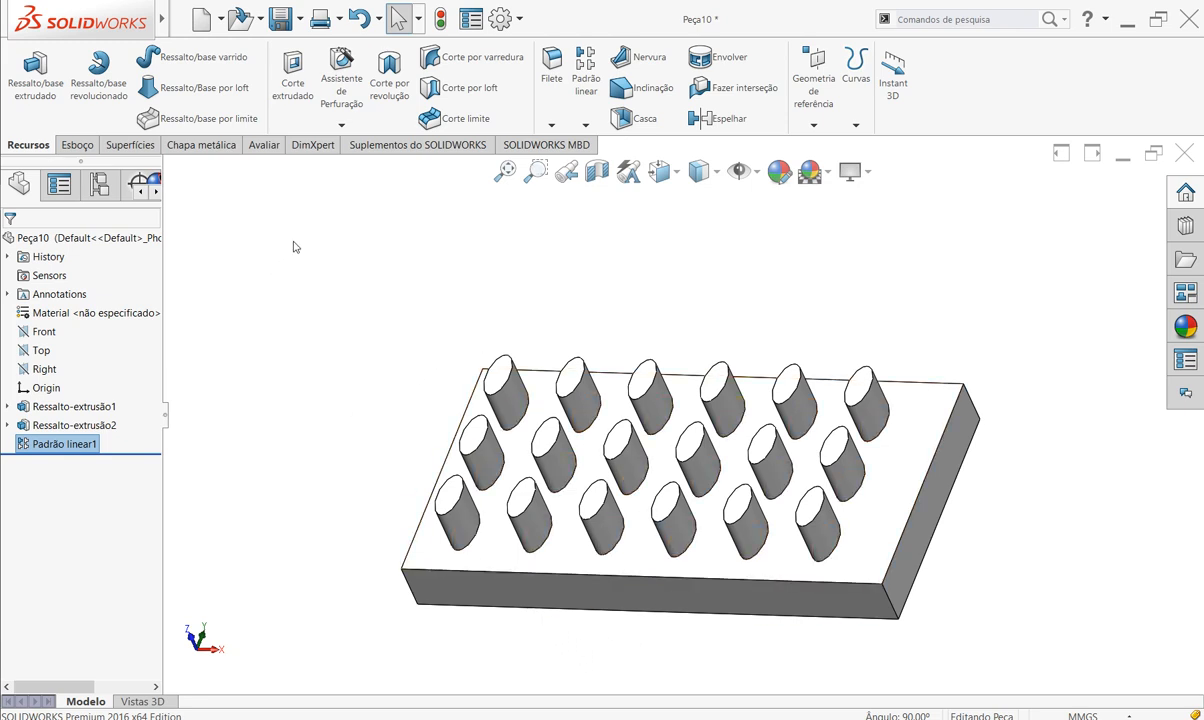
- Start a distance-distance chamfer on the short edge of the plate's boss-side face, at the end opposite the original boss
click(549, 126)
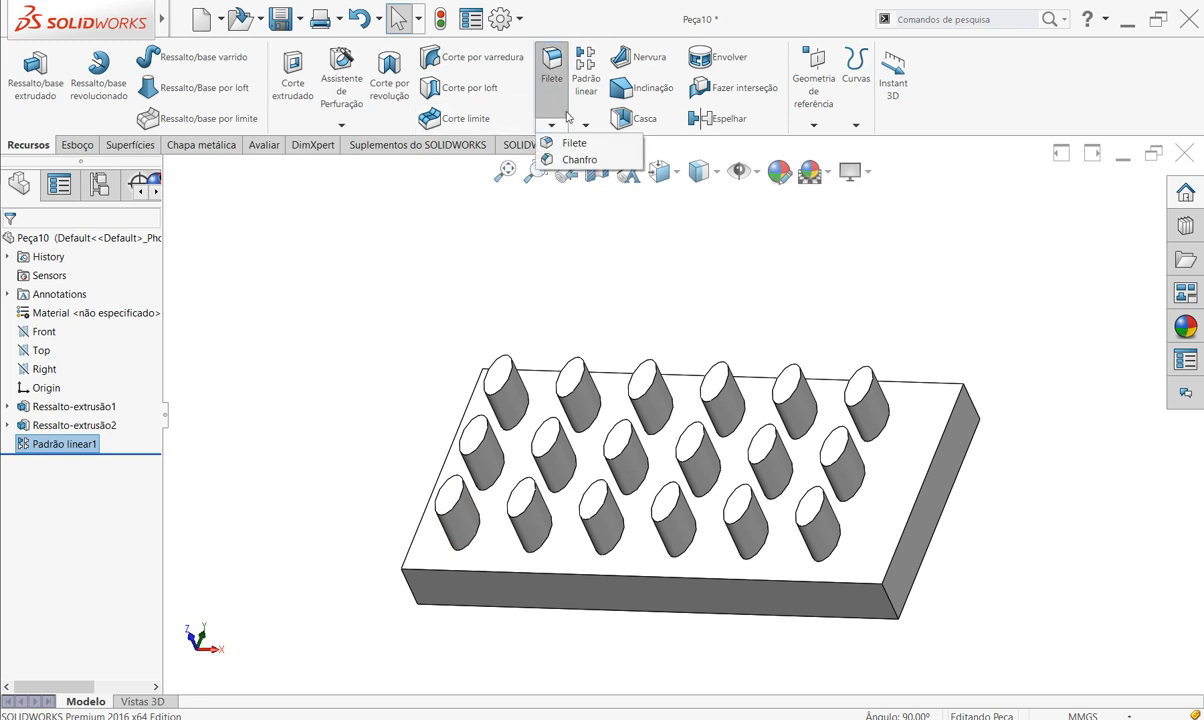
click(553, 127)
click(553, 127)
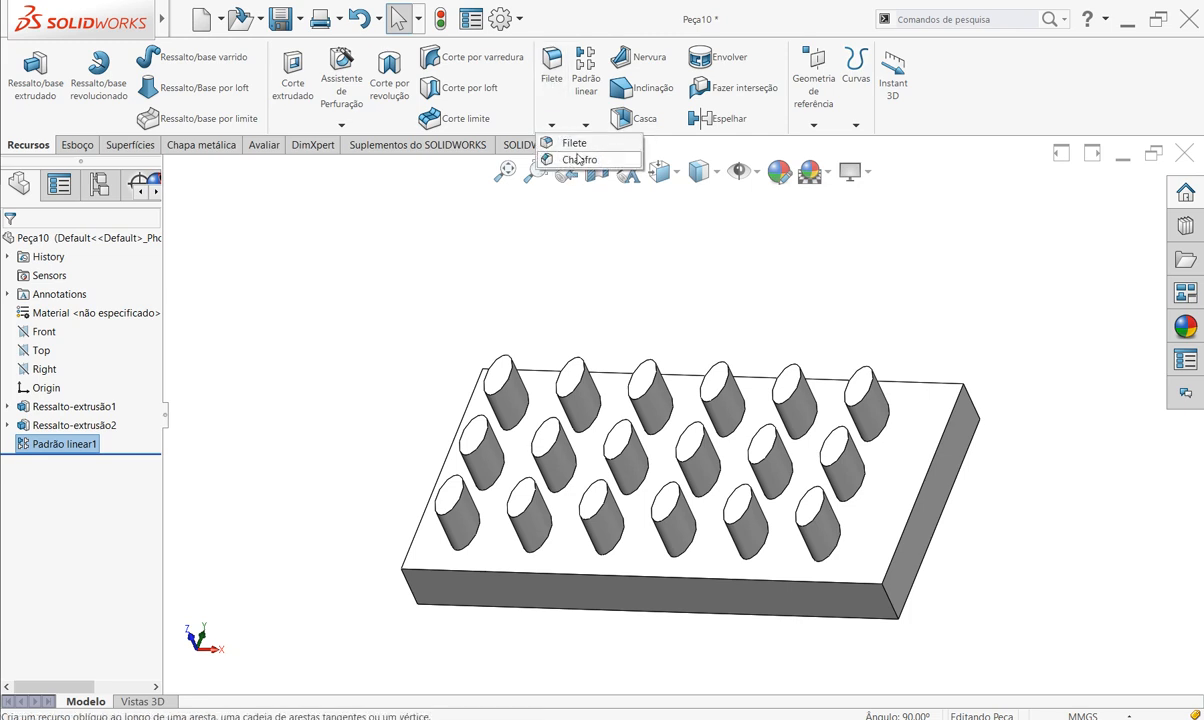
click(572, 160)
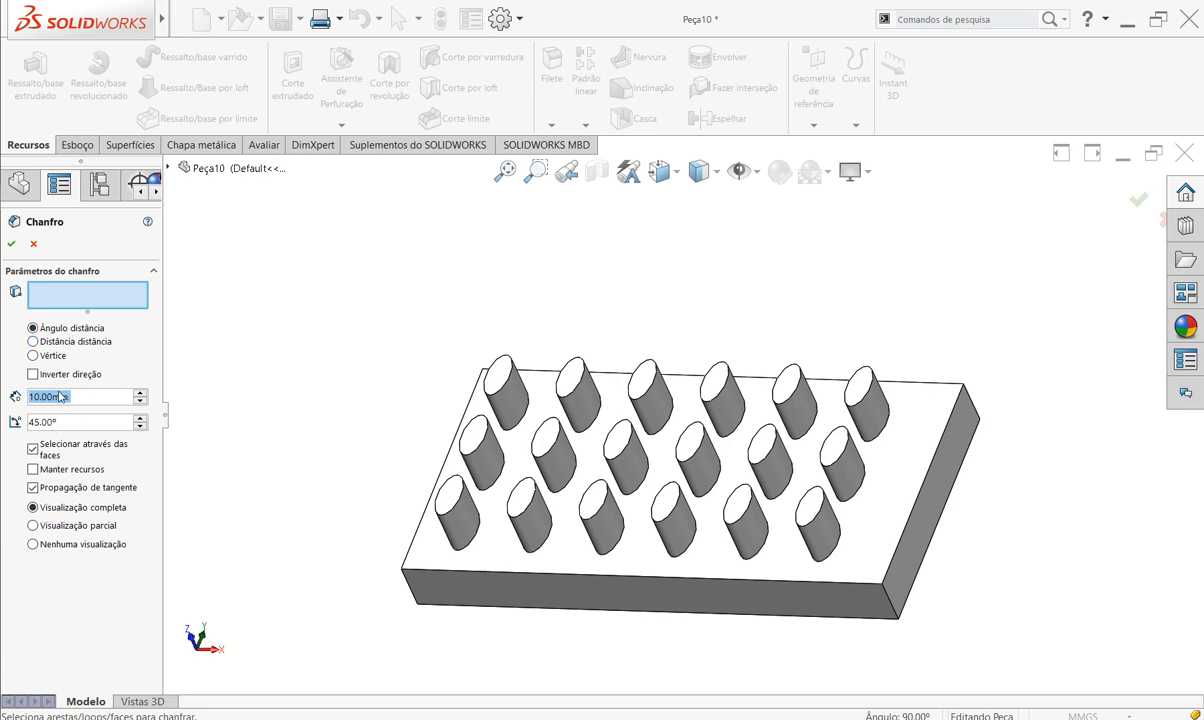
click(44, 344)
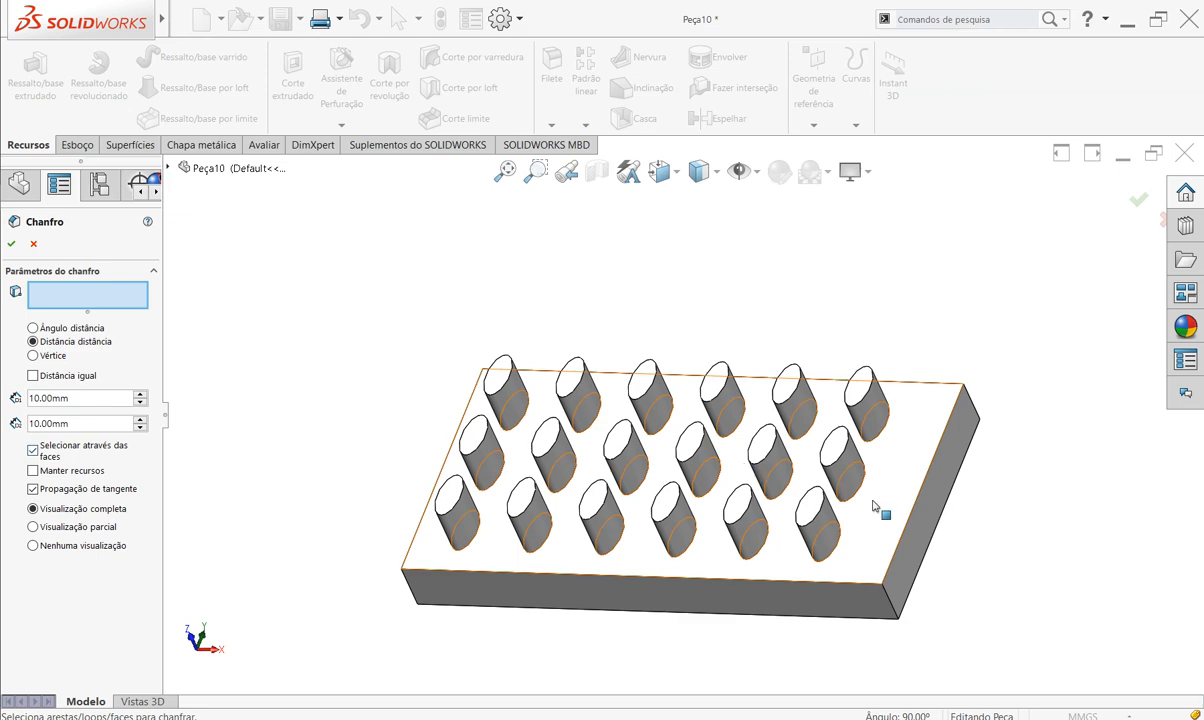
middle_drag(906, 648, 943, 580)
scroll(949, 500, down, 2)
scroll(949, 497, down, 1)
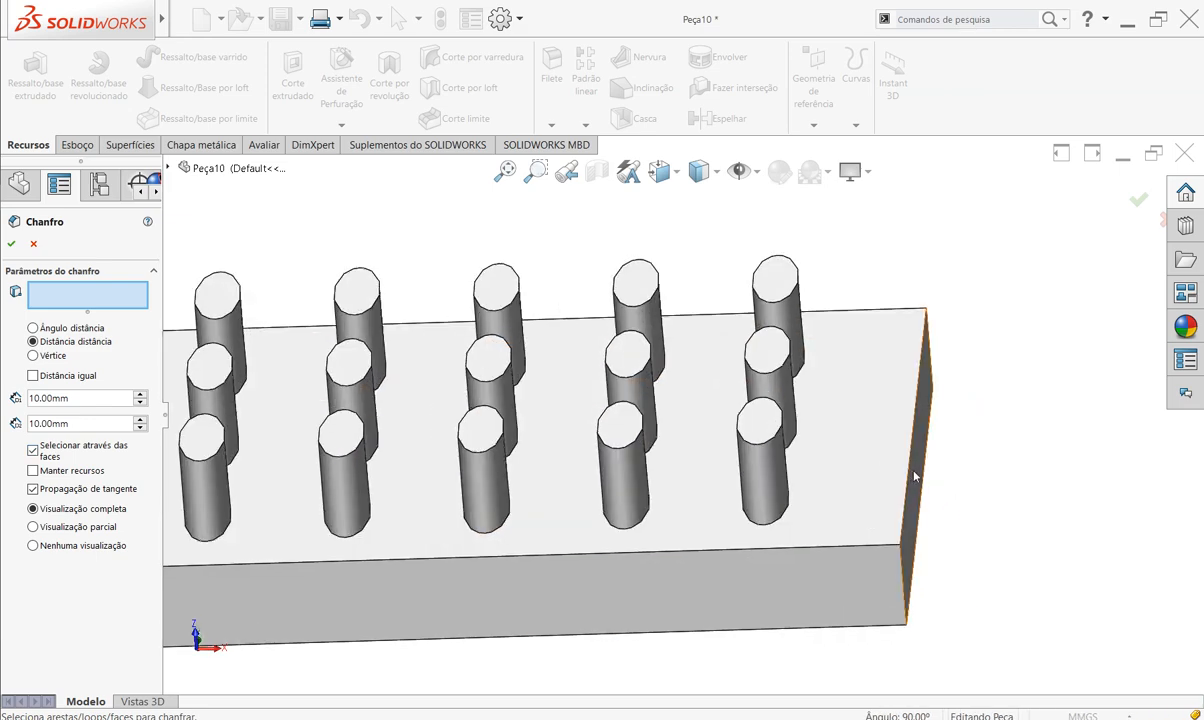
click(910, 478)
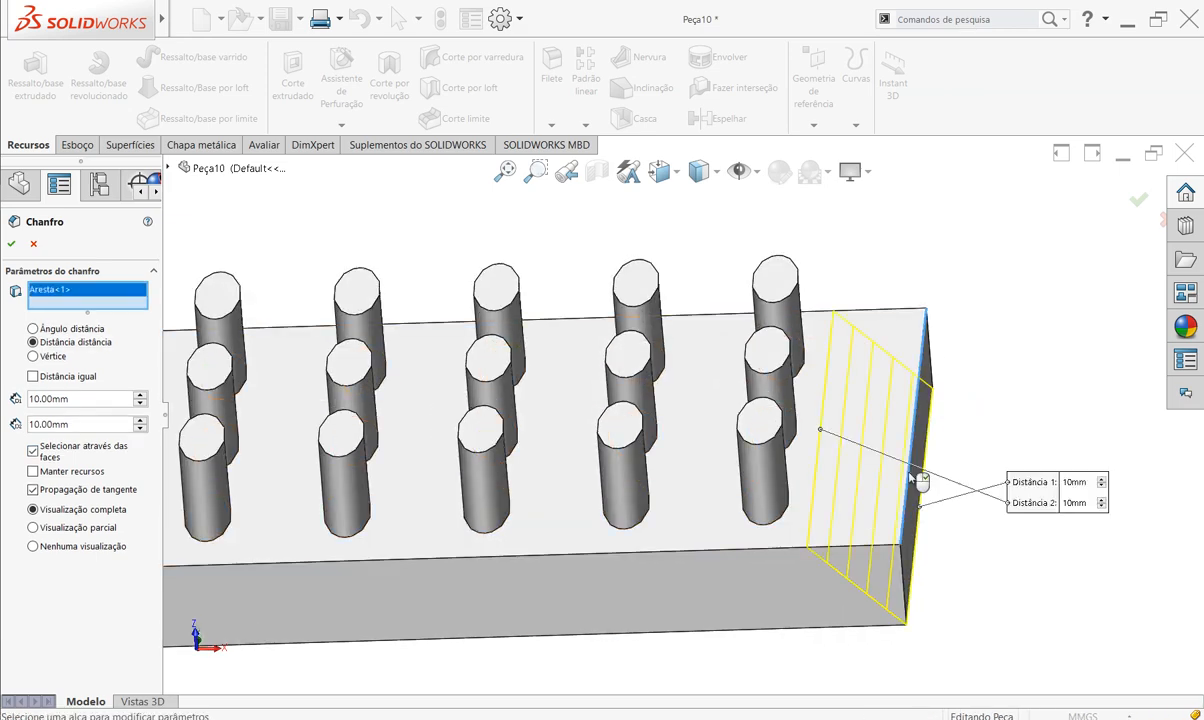
- Switch the chamfer to the angle-distance type and set its distance to 5 mm
middle_drag(958, 598, 881, 492)
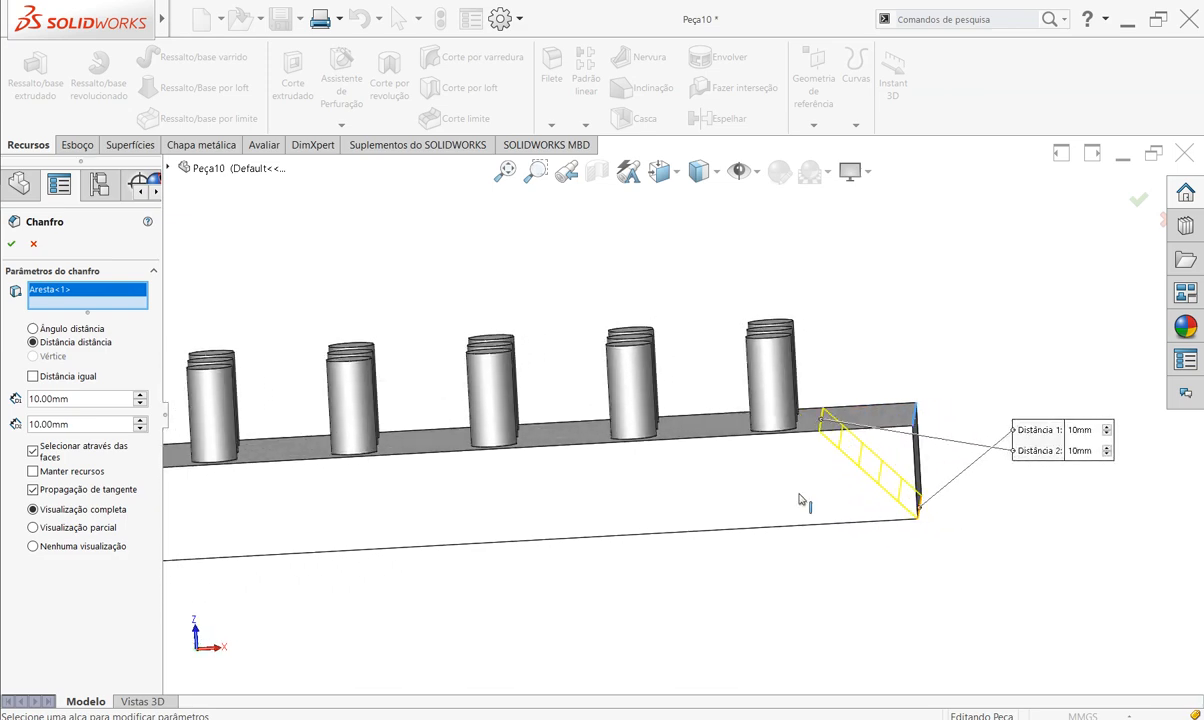
click(78, 330)
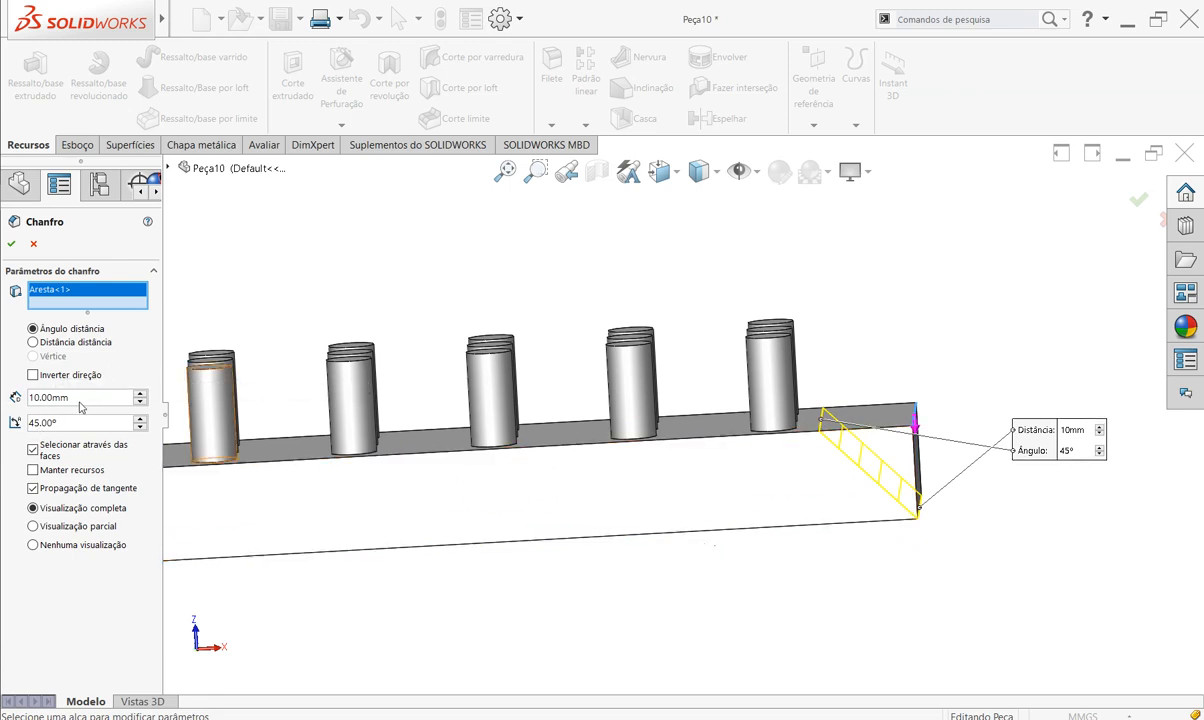
double_click(84, 397)
text(5)
key(Return)
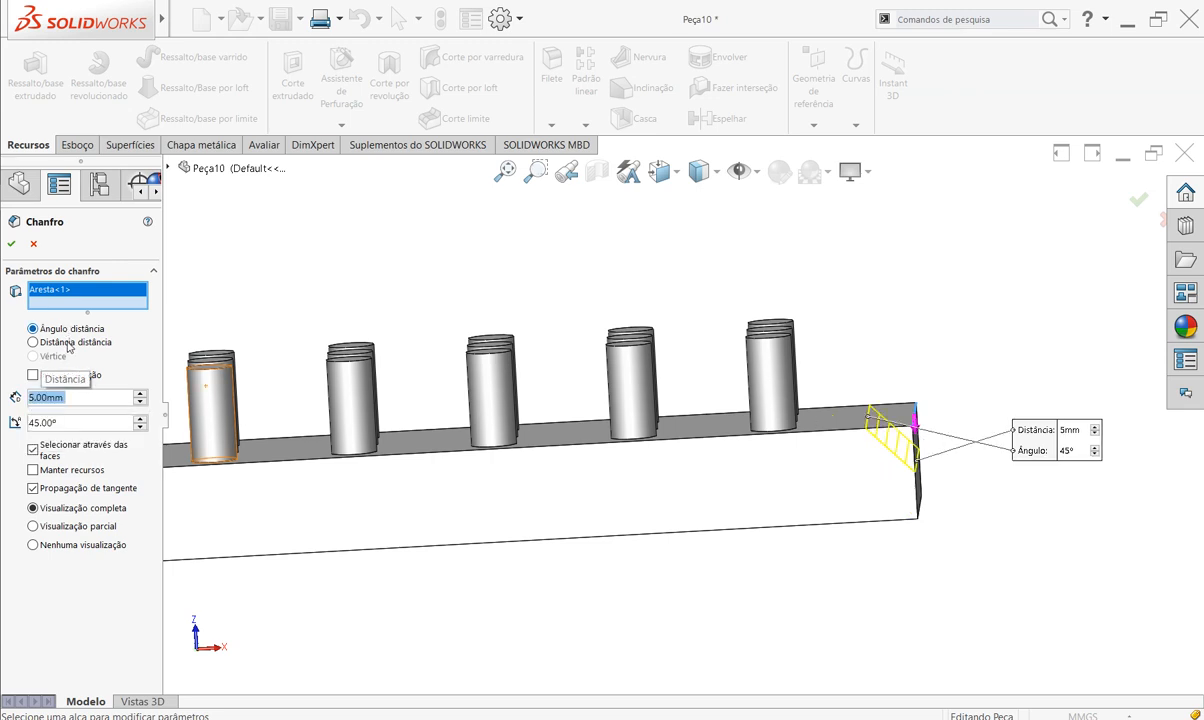
- Switch the chamfer back to the distance-distance type and set its second distance to 5 mm
click(68, 343)
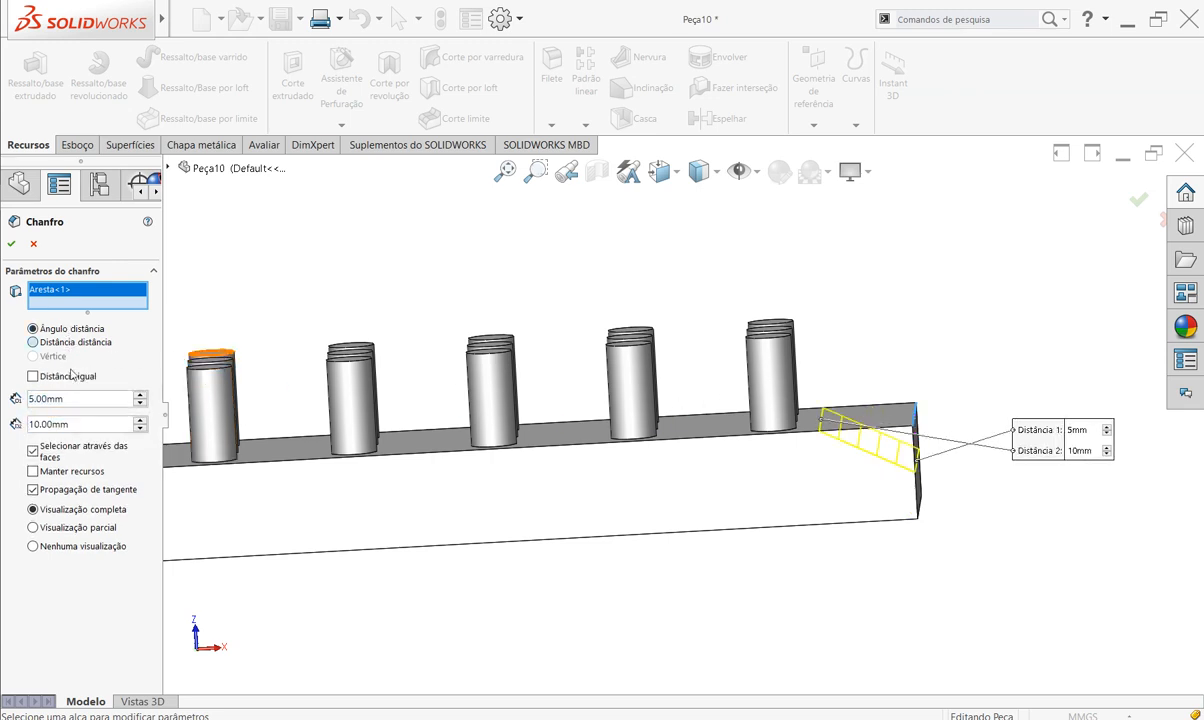
double_click(78, 423)
text(5)
key(Return)
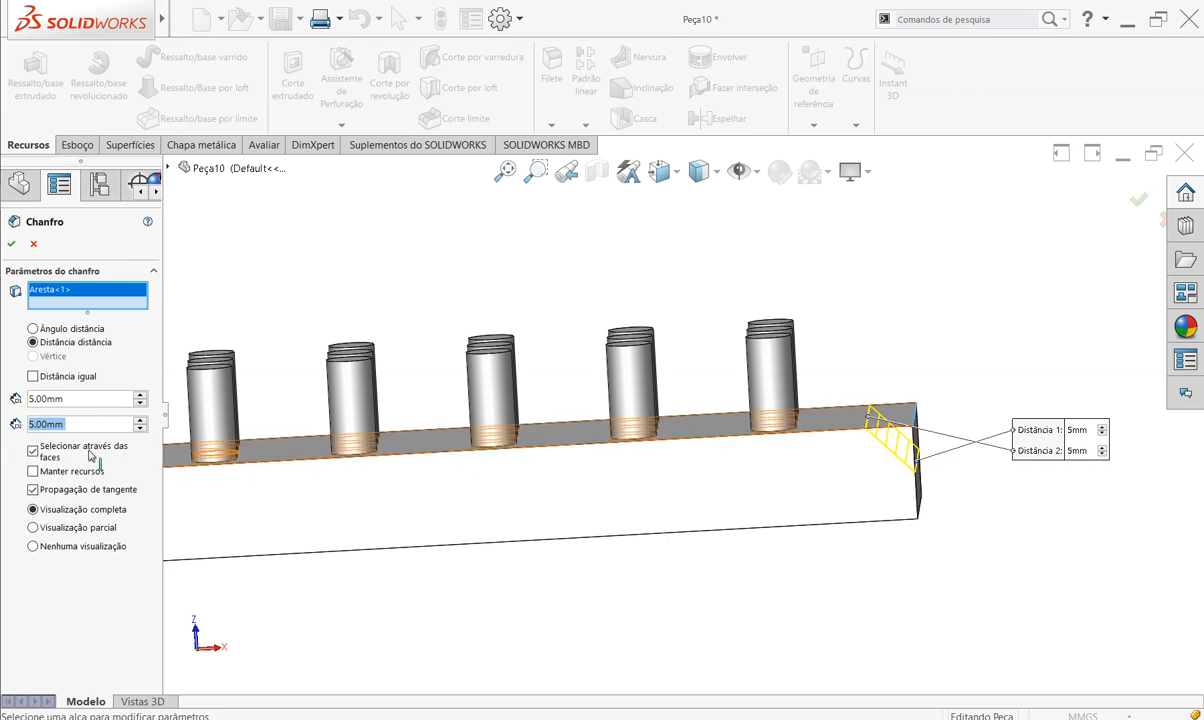
- Set the chamfer's second distance to 10 mm
text(10)
key(Return)
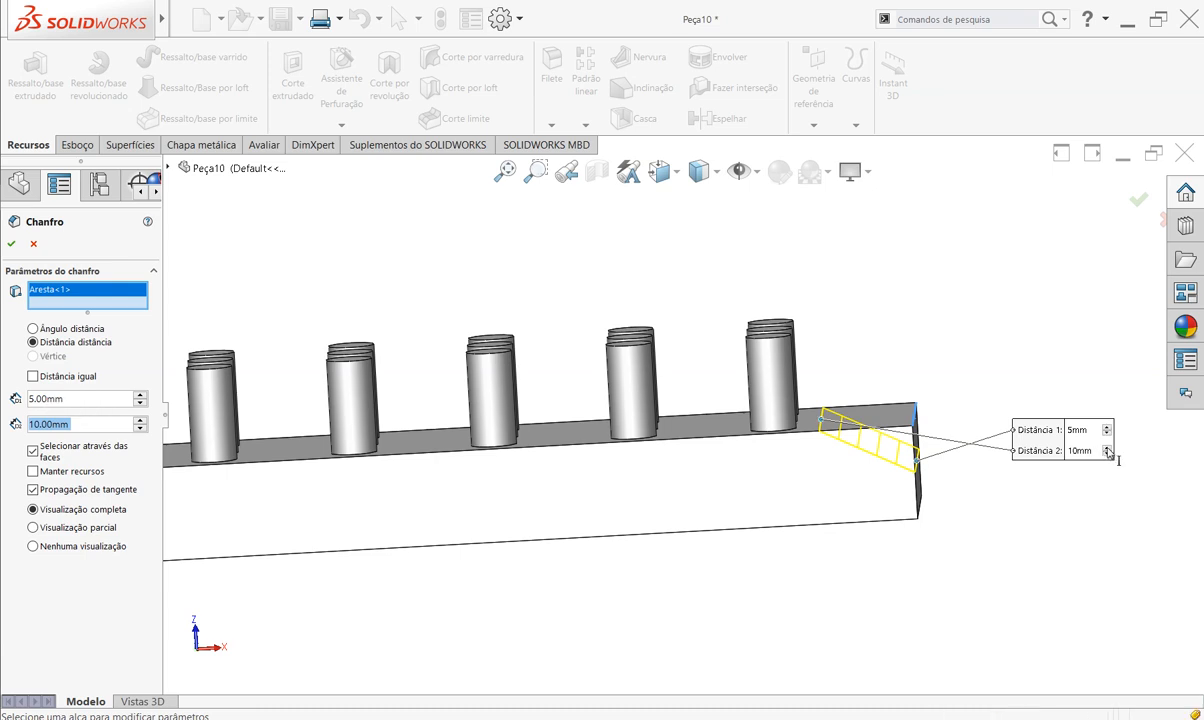
key(Return)
click(1082, 450)
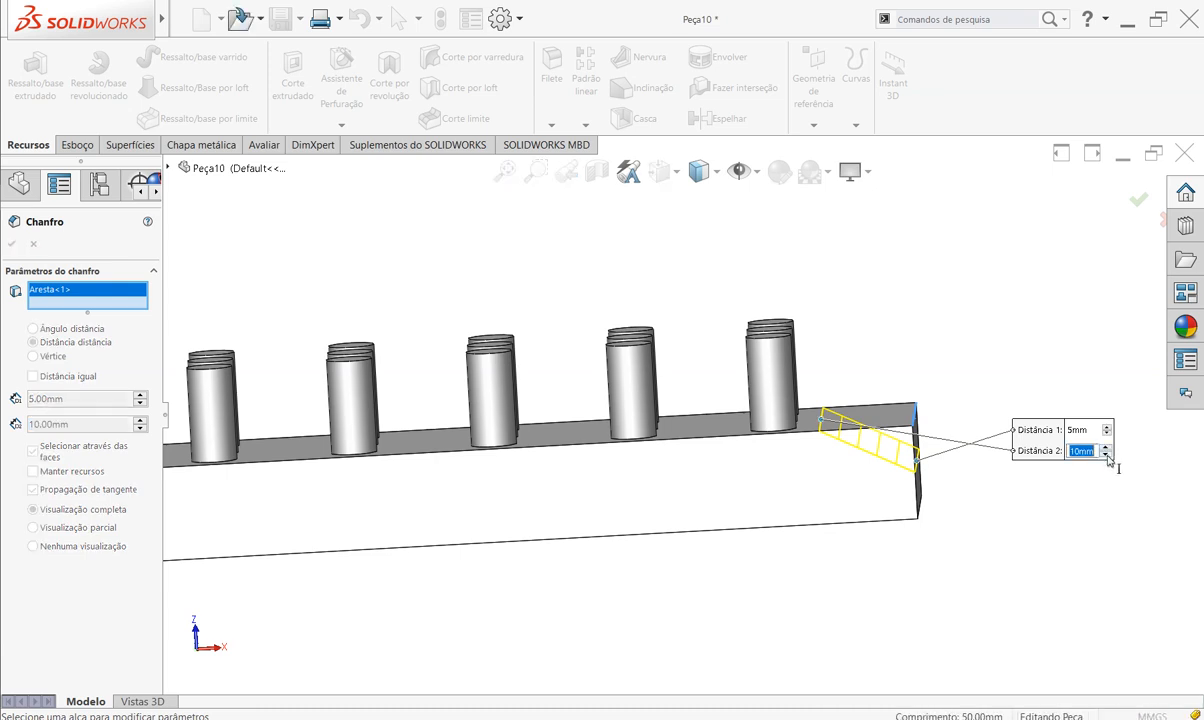
click(1028, 525)
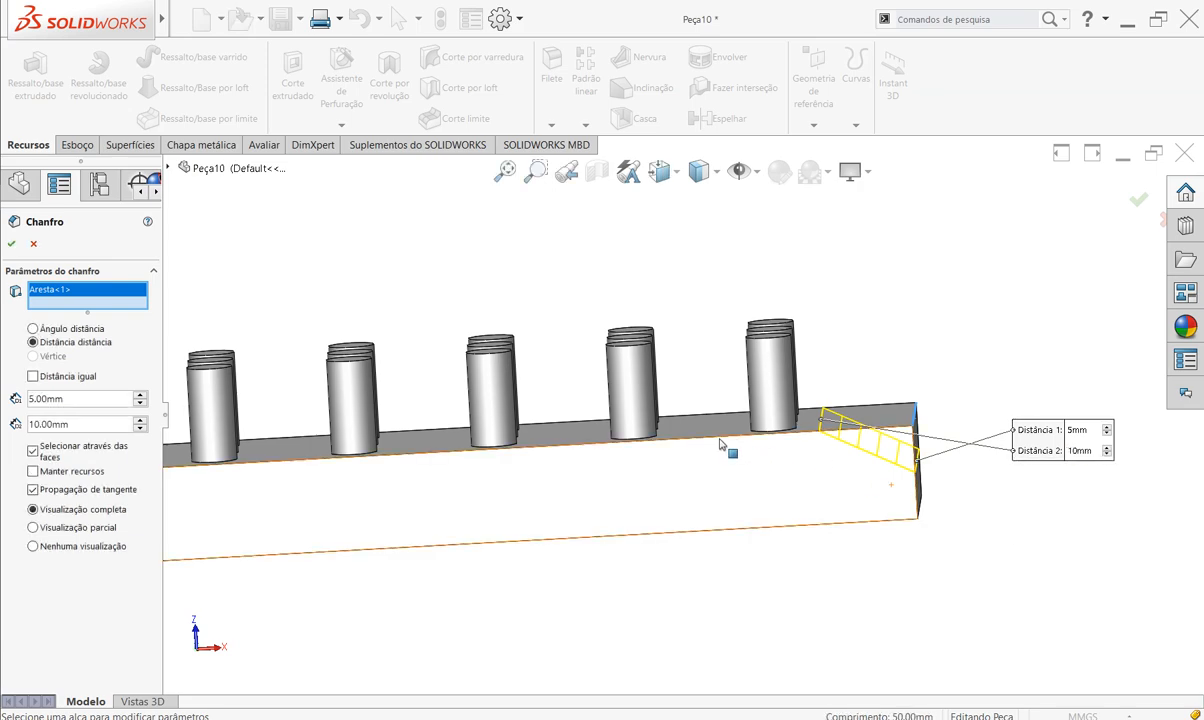
- Add the upper and lower long edges of the plate's front side face to the chamfer selection
middle_drag(989, 551, 648, 465)
click(661, 469)
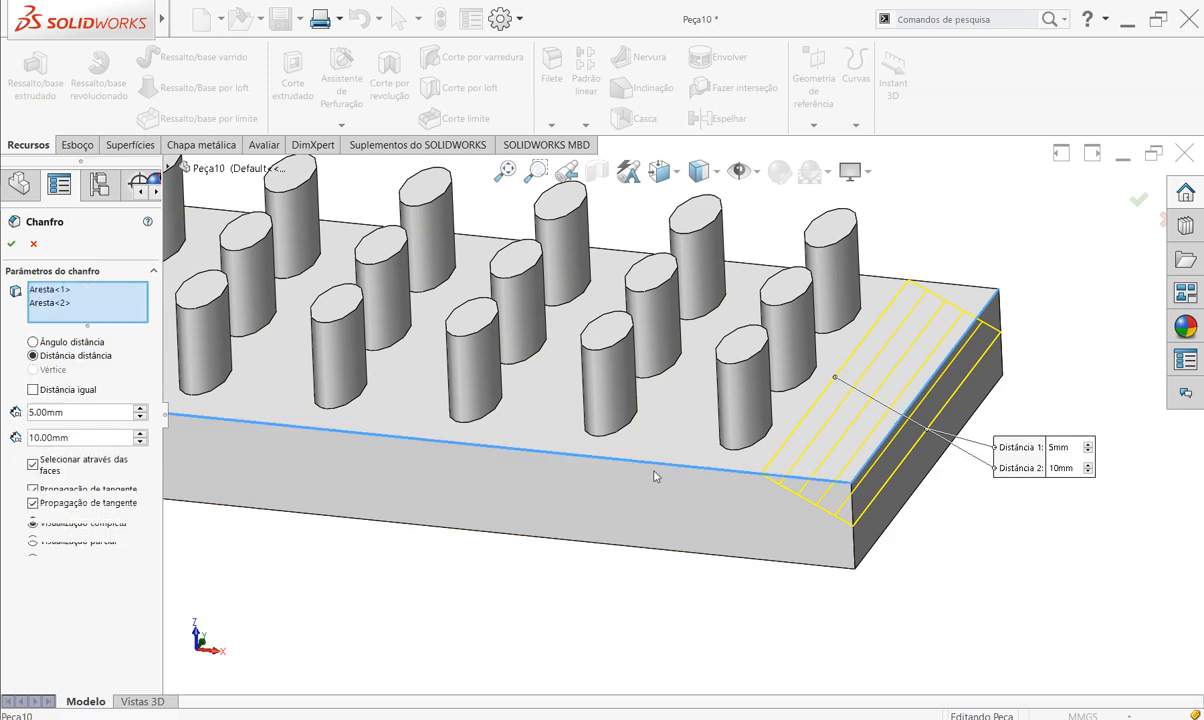
click(649, 552)
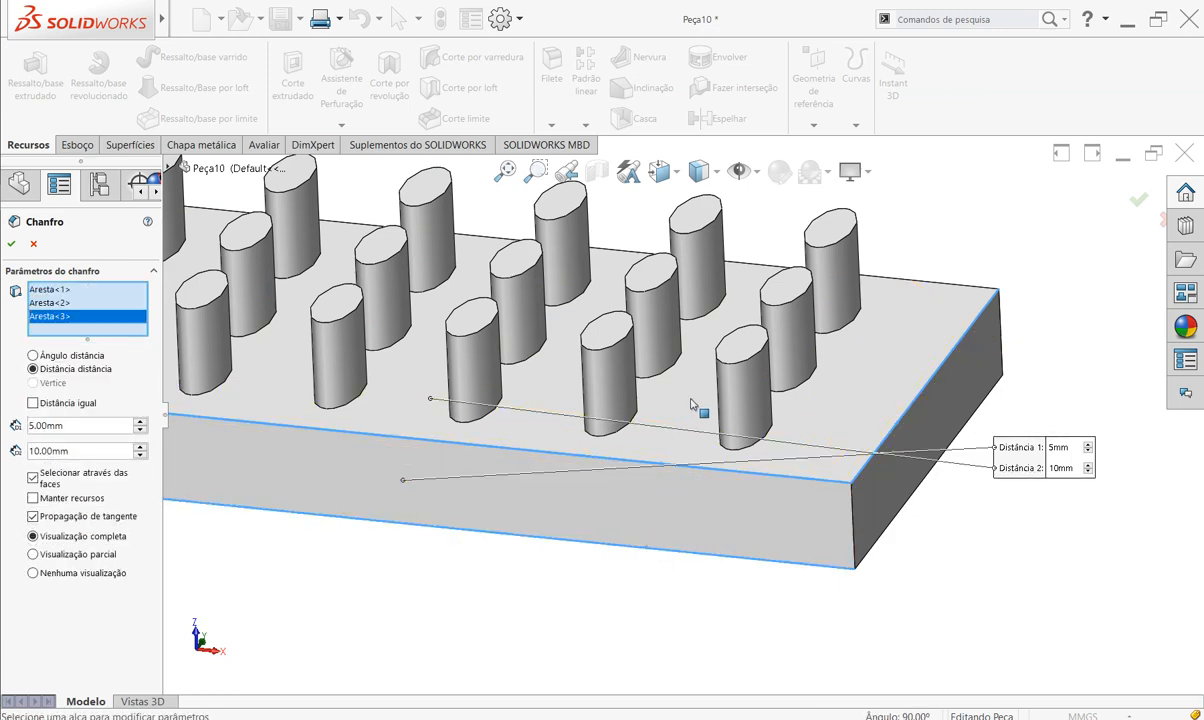
middle_drag(718, 403, 449, 465)
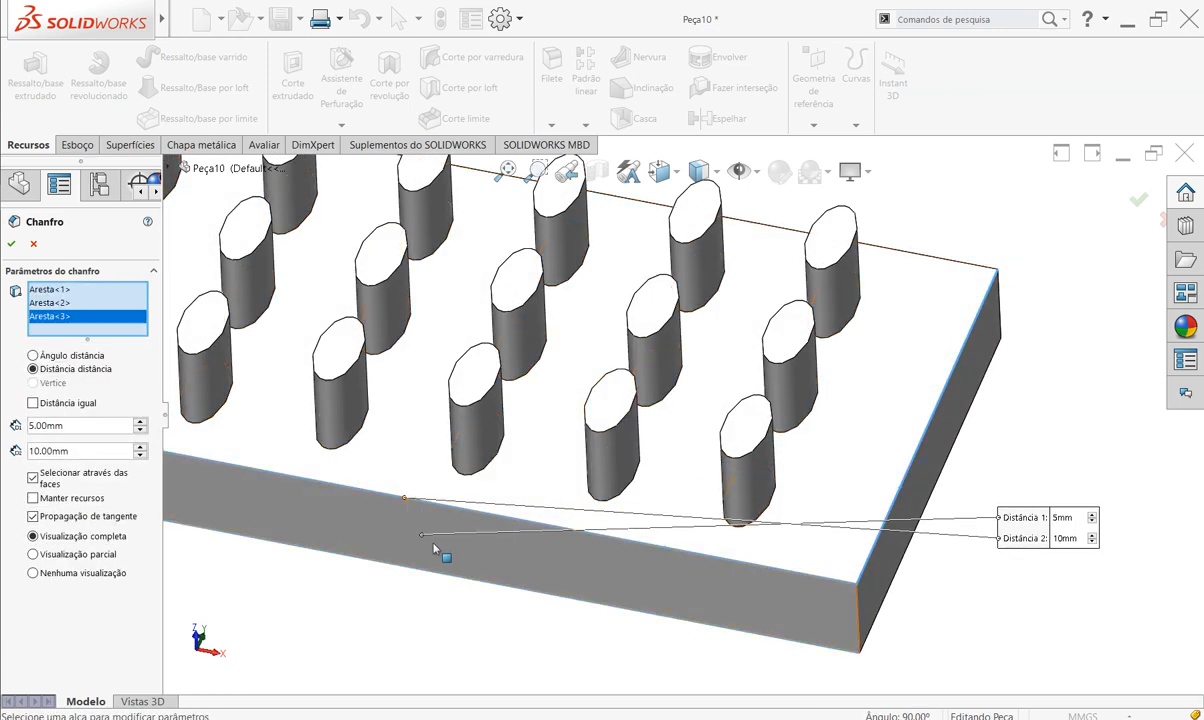
- Set the second distance to 5 mm for the three selected edges
double_click(69, 453)
text(5)
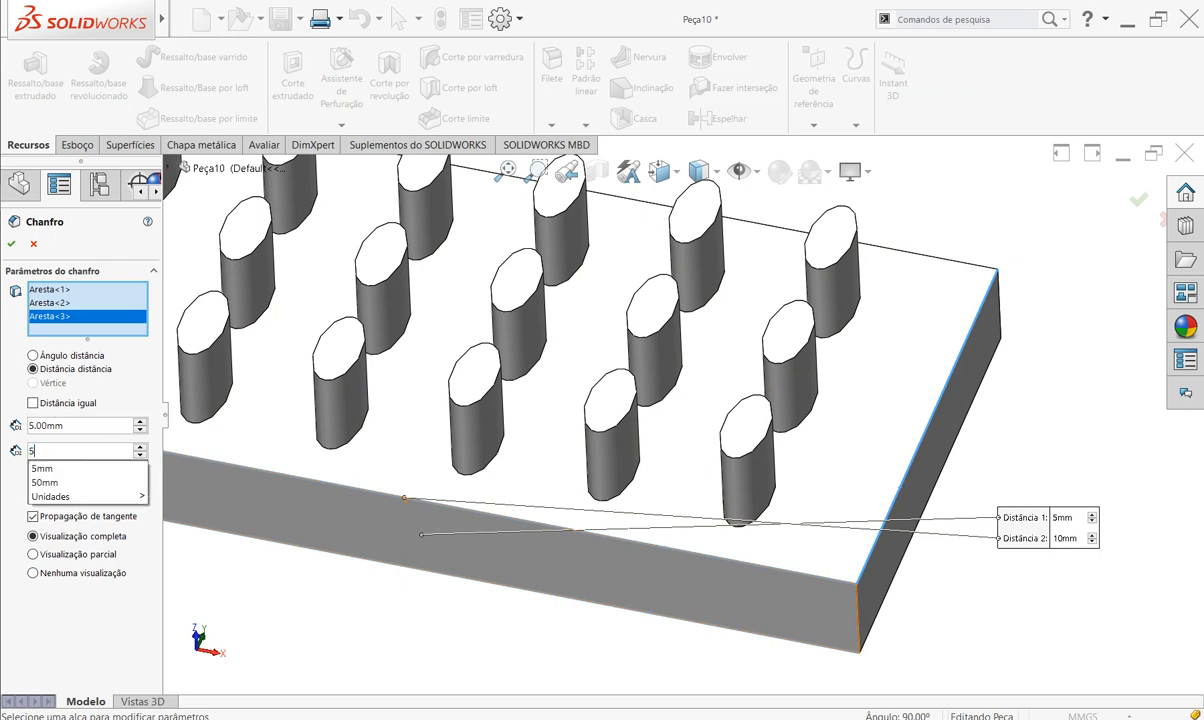
key(Return)
- Add the lower short edge beneath the already selected upper short edge and create the chamfer
middle_drag(870, 510, 727, 433)
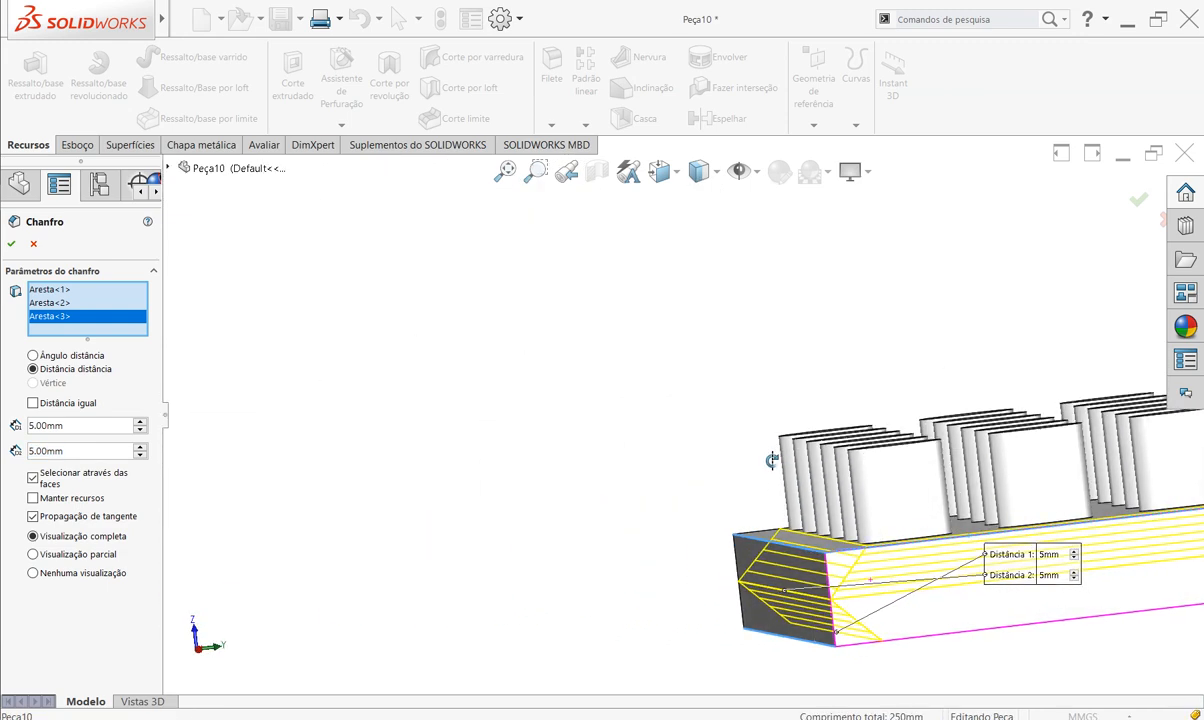
click(956, 633)
middle_drag(1085, 637, 812, 658)
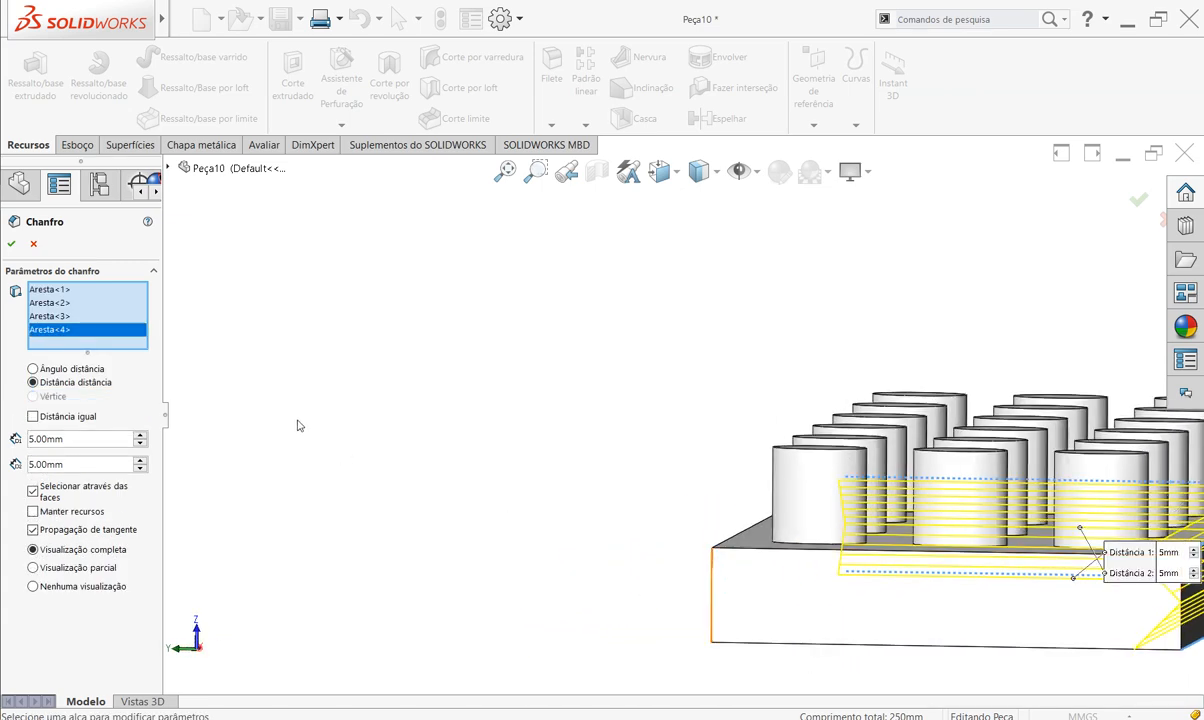
middle_drag(672, 608, 763, 586)
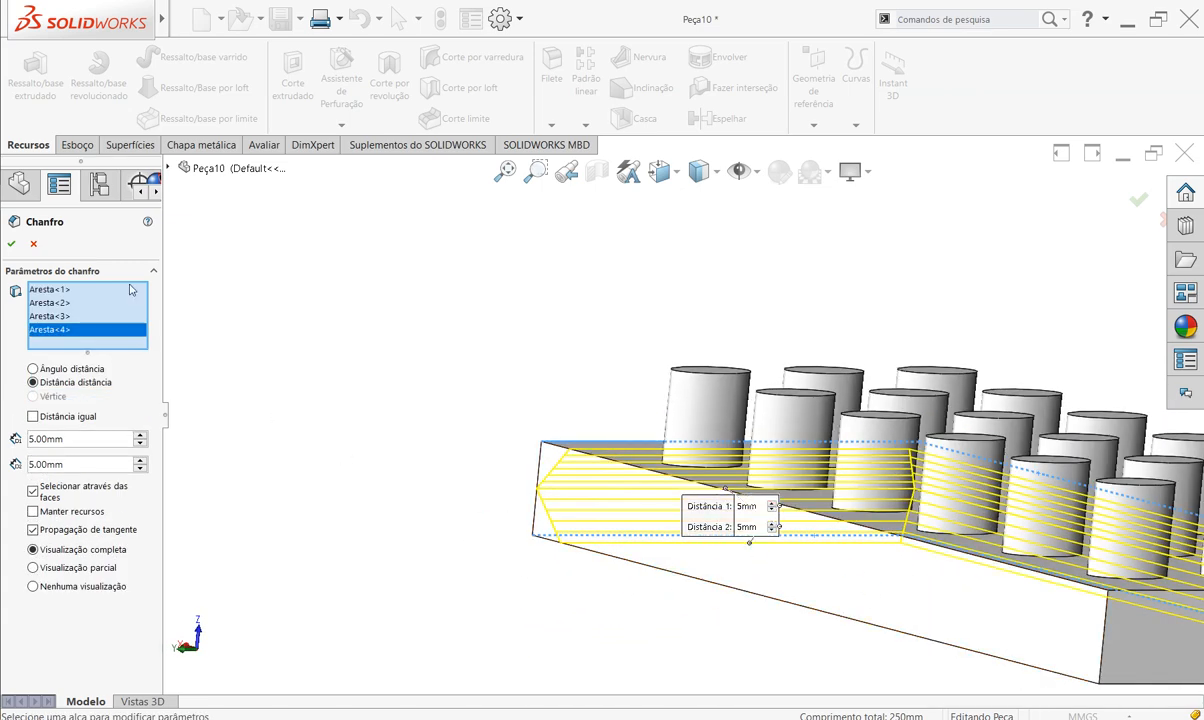
click(11, 243)
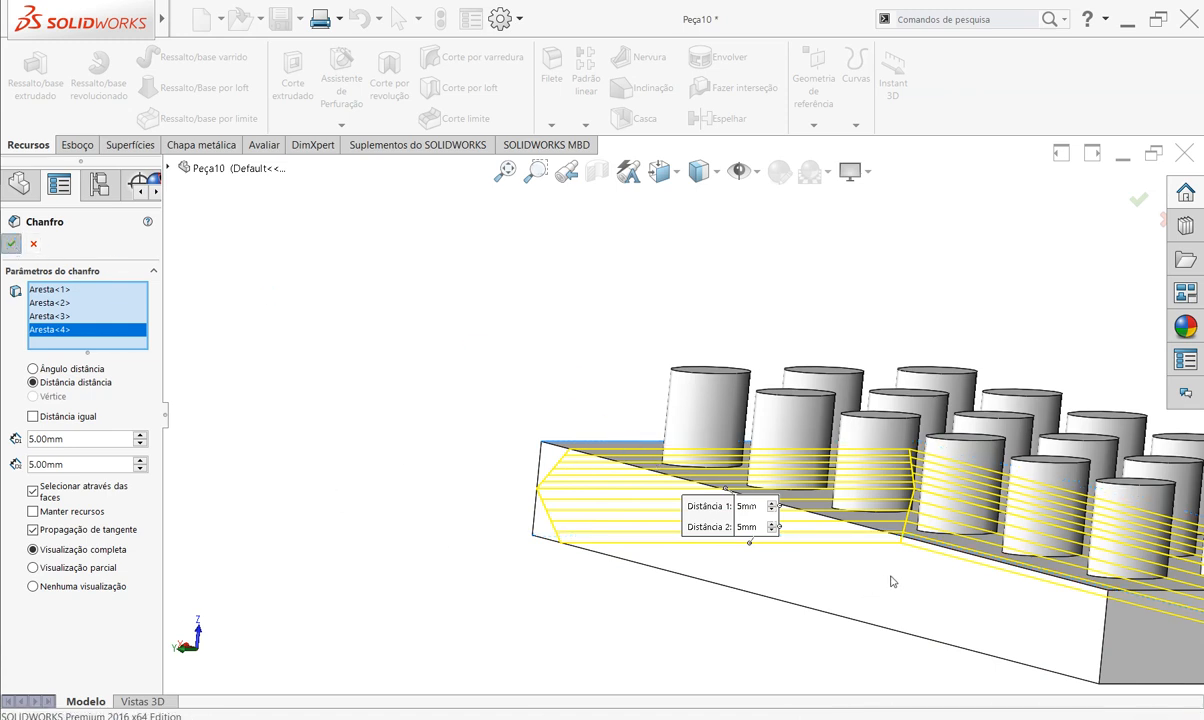
- Examine the chamfered plate edges and the boss pattern from several angles, then fit the whole part in view
scroll(855, 571, up, 4)
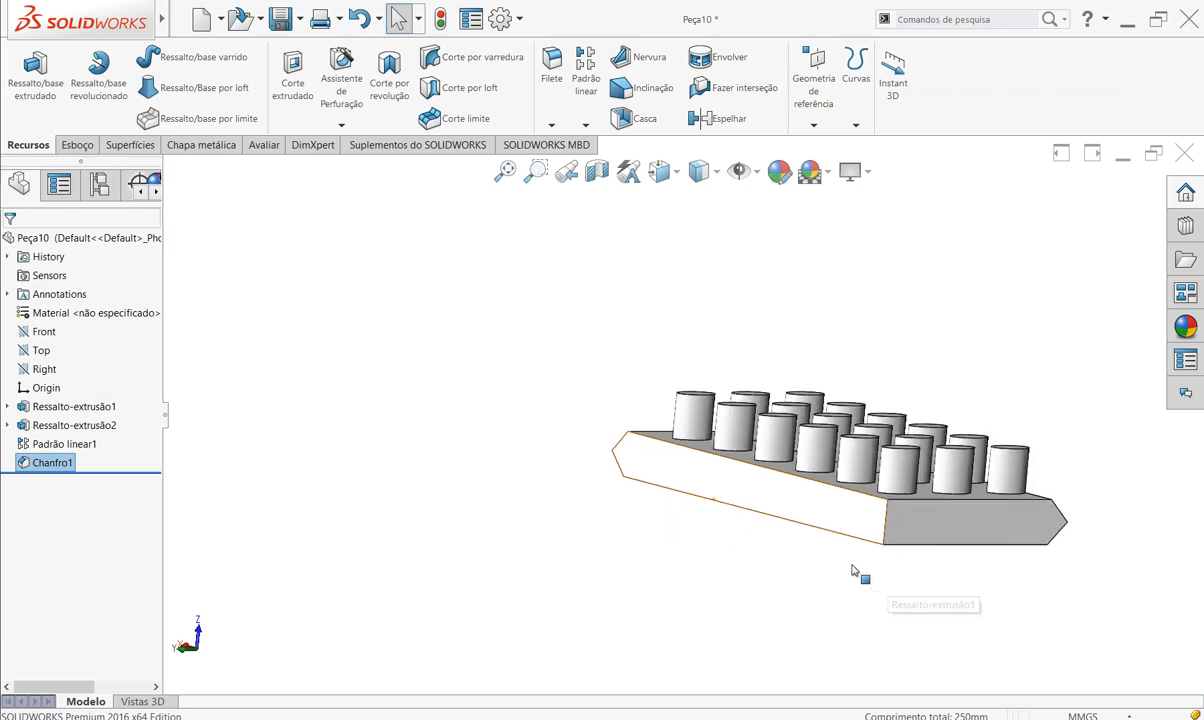
middle_drag(726, 527, 532, 669)
middle_drag(1086, 529, 1026, 601)
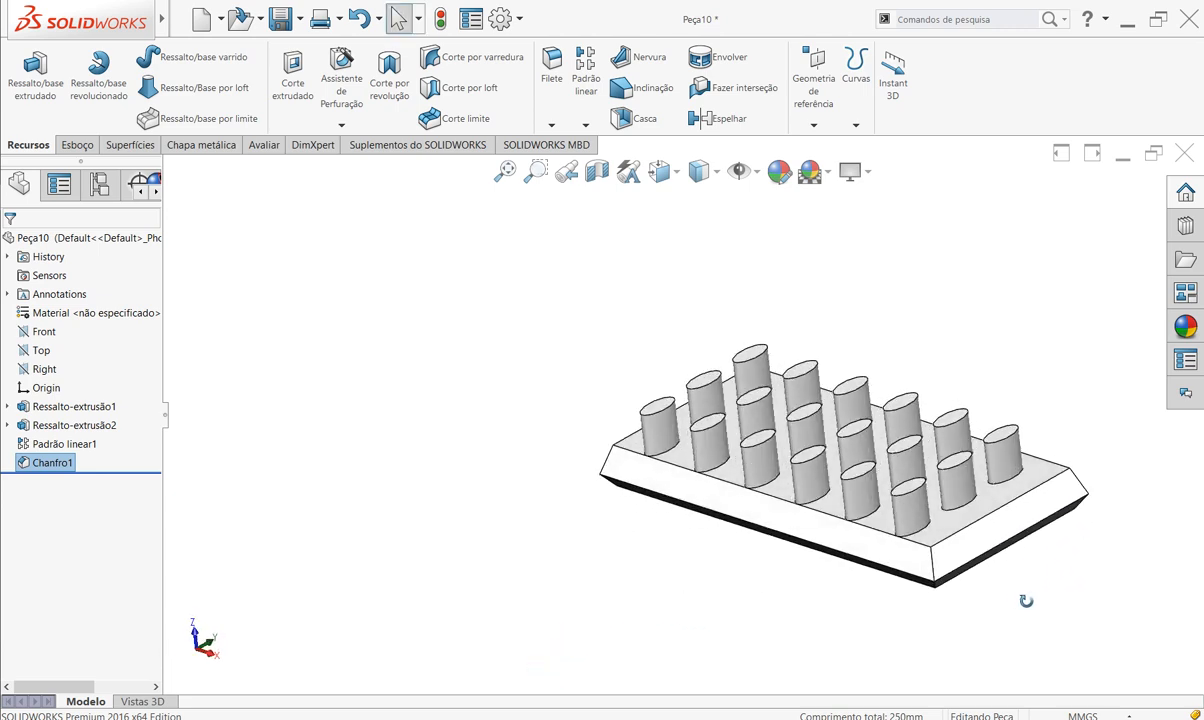
scroll(907, 535, down, 3)
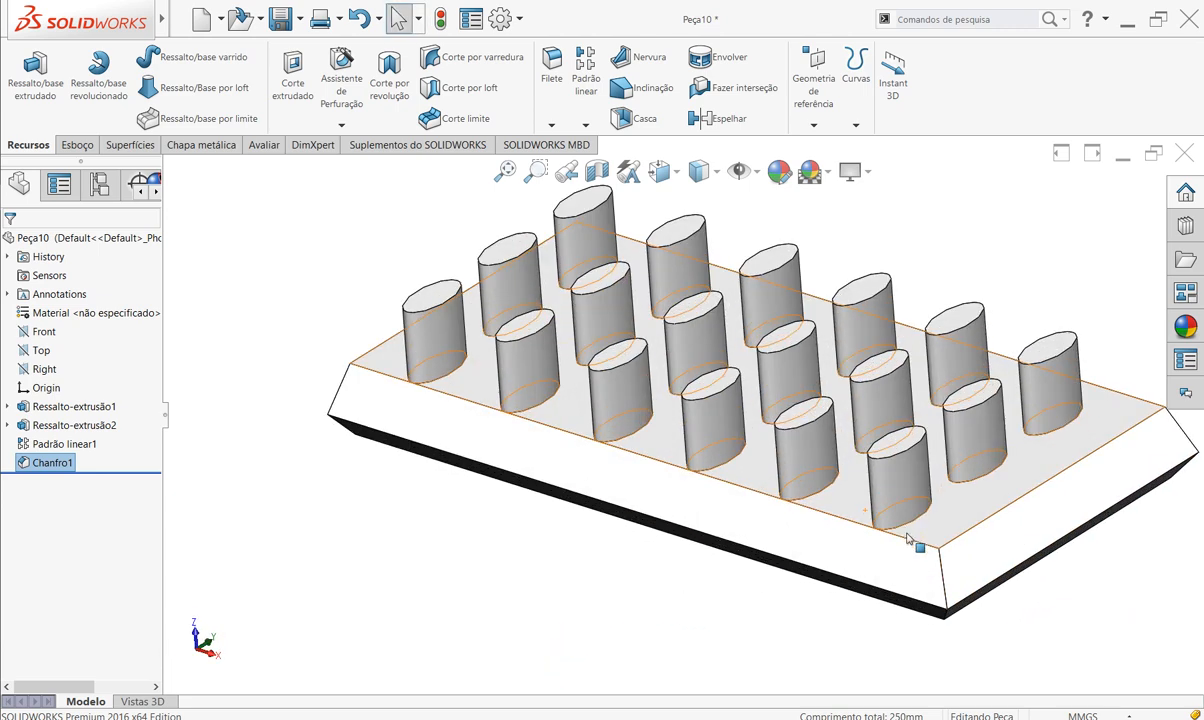
scroll(907, 535, down, 2)
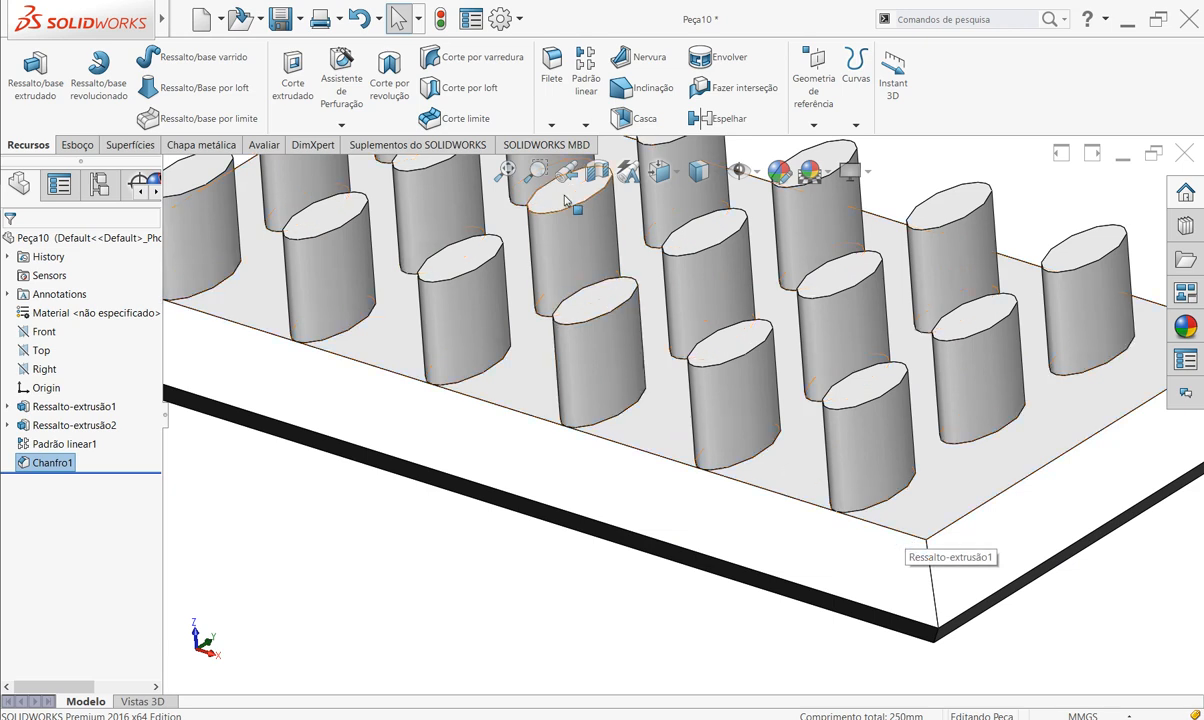
click(78, 147)
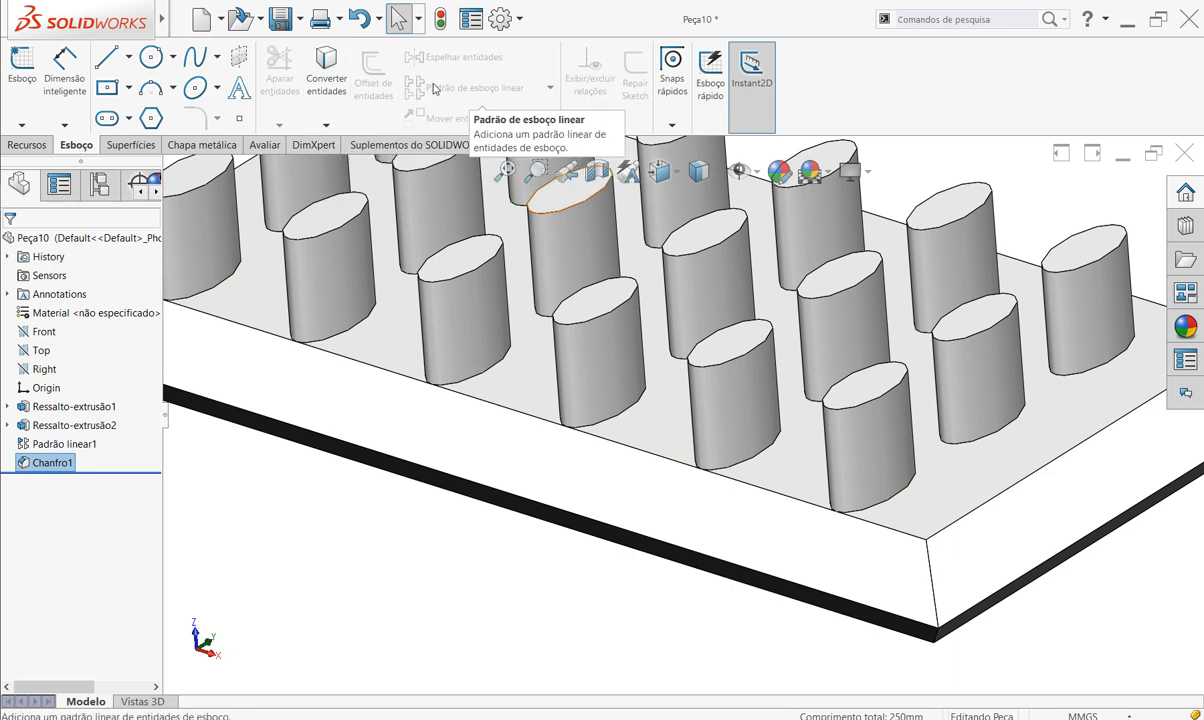
key(f)
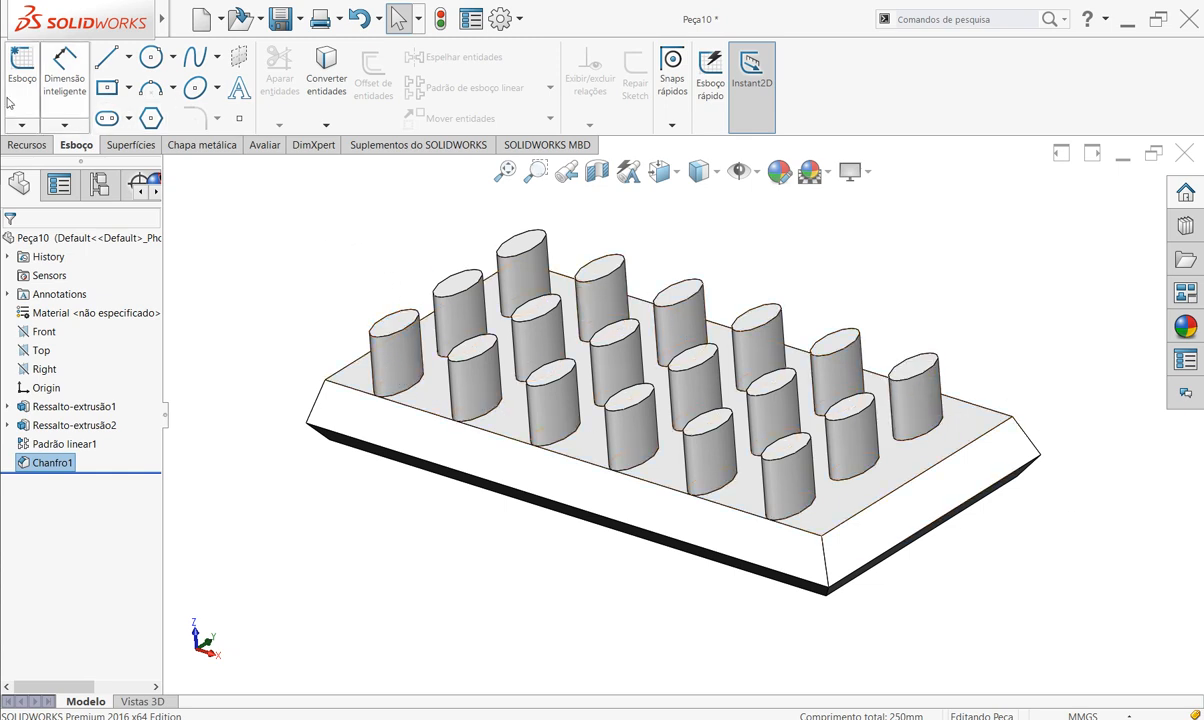
click(30, 145)
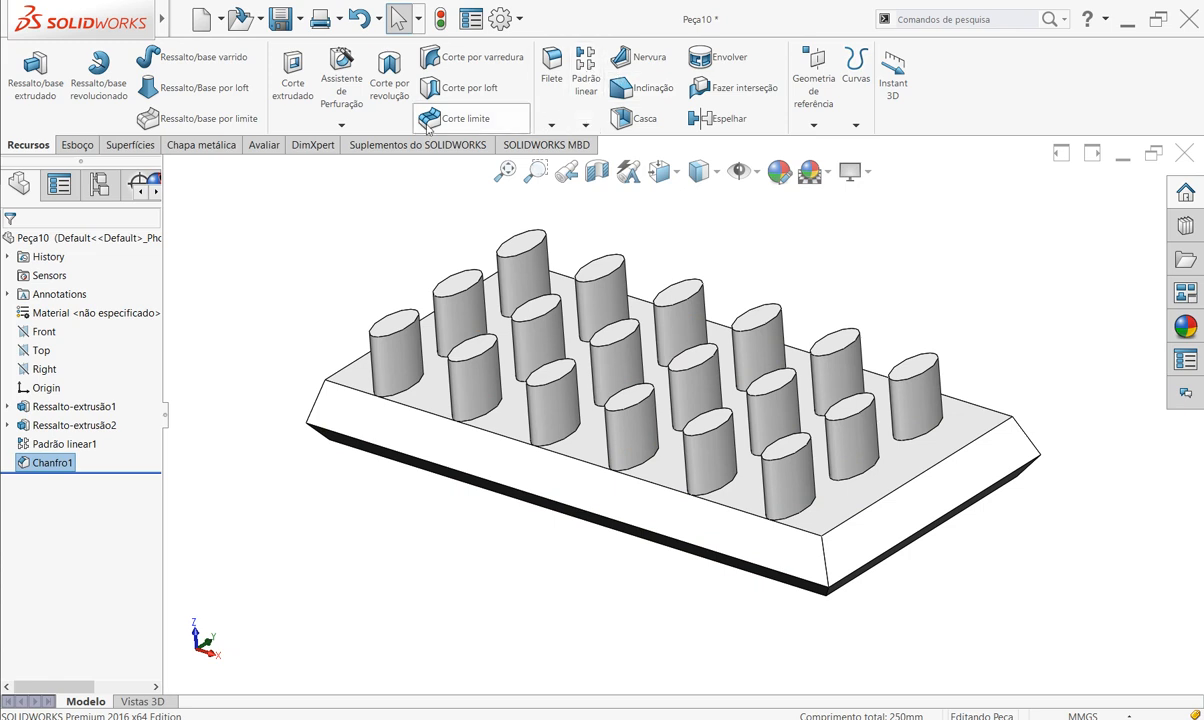
click(77, 145)
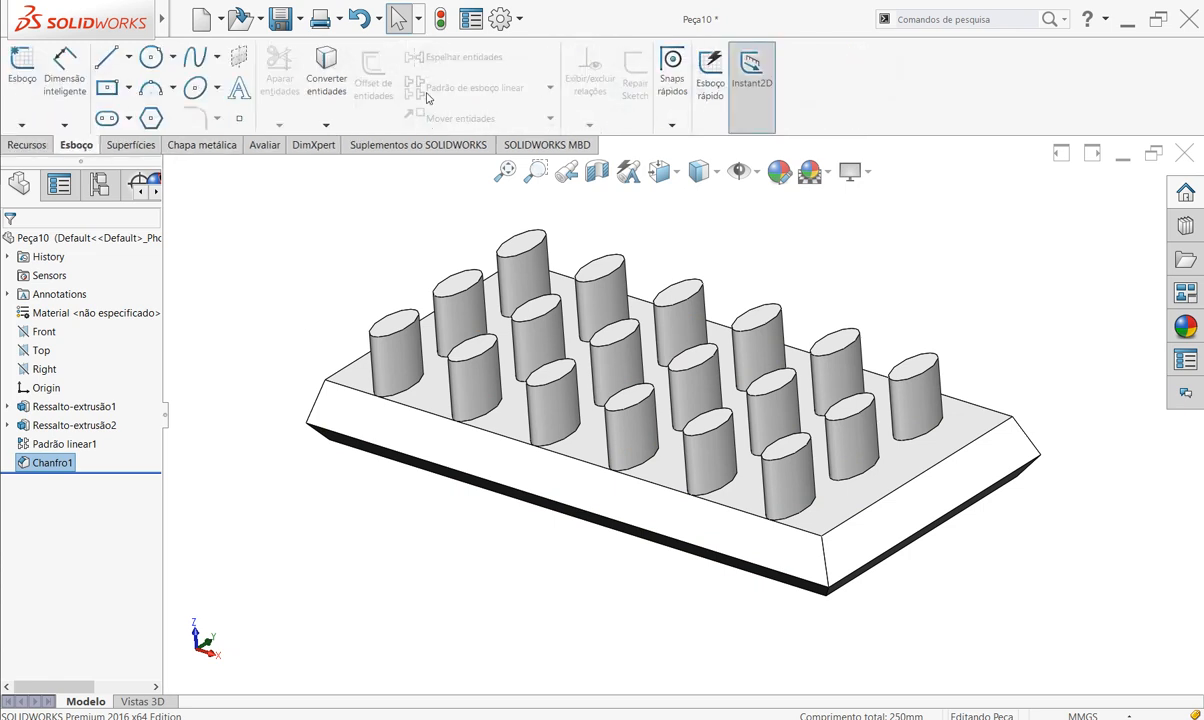
click(27, 145)
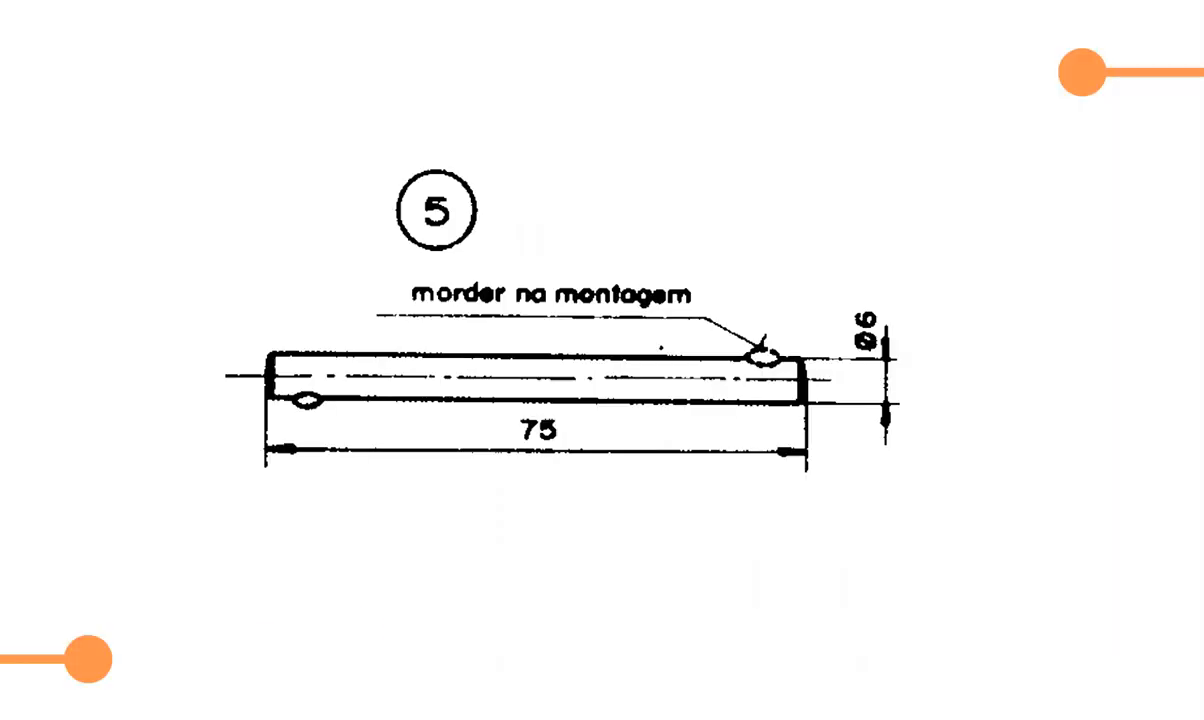
click(574, 340)
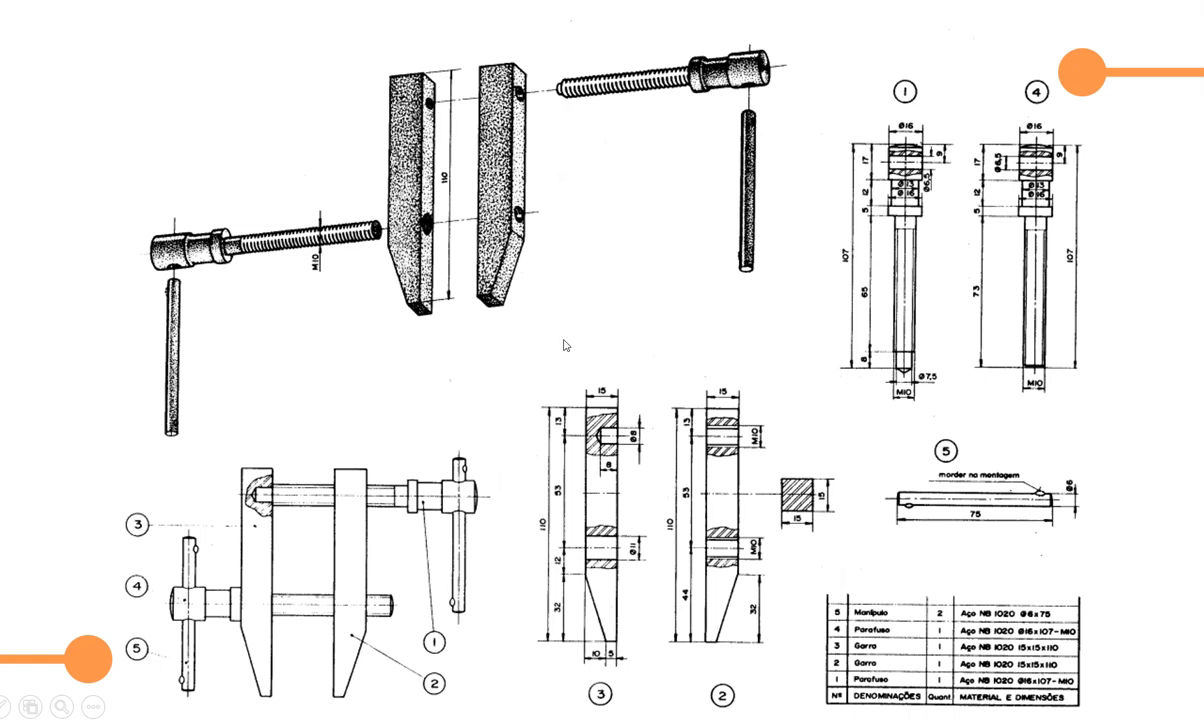